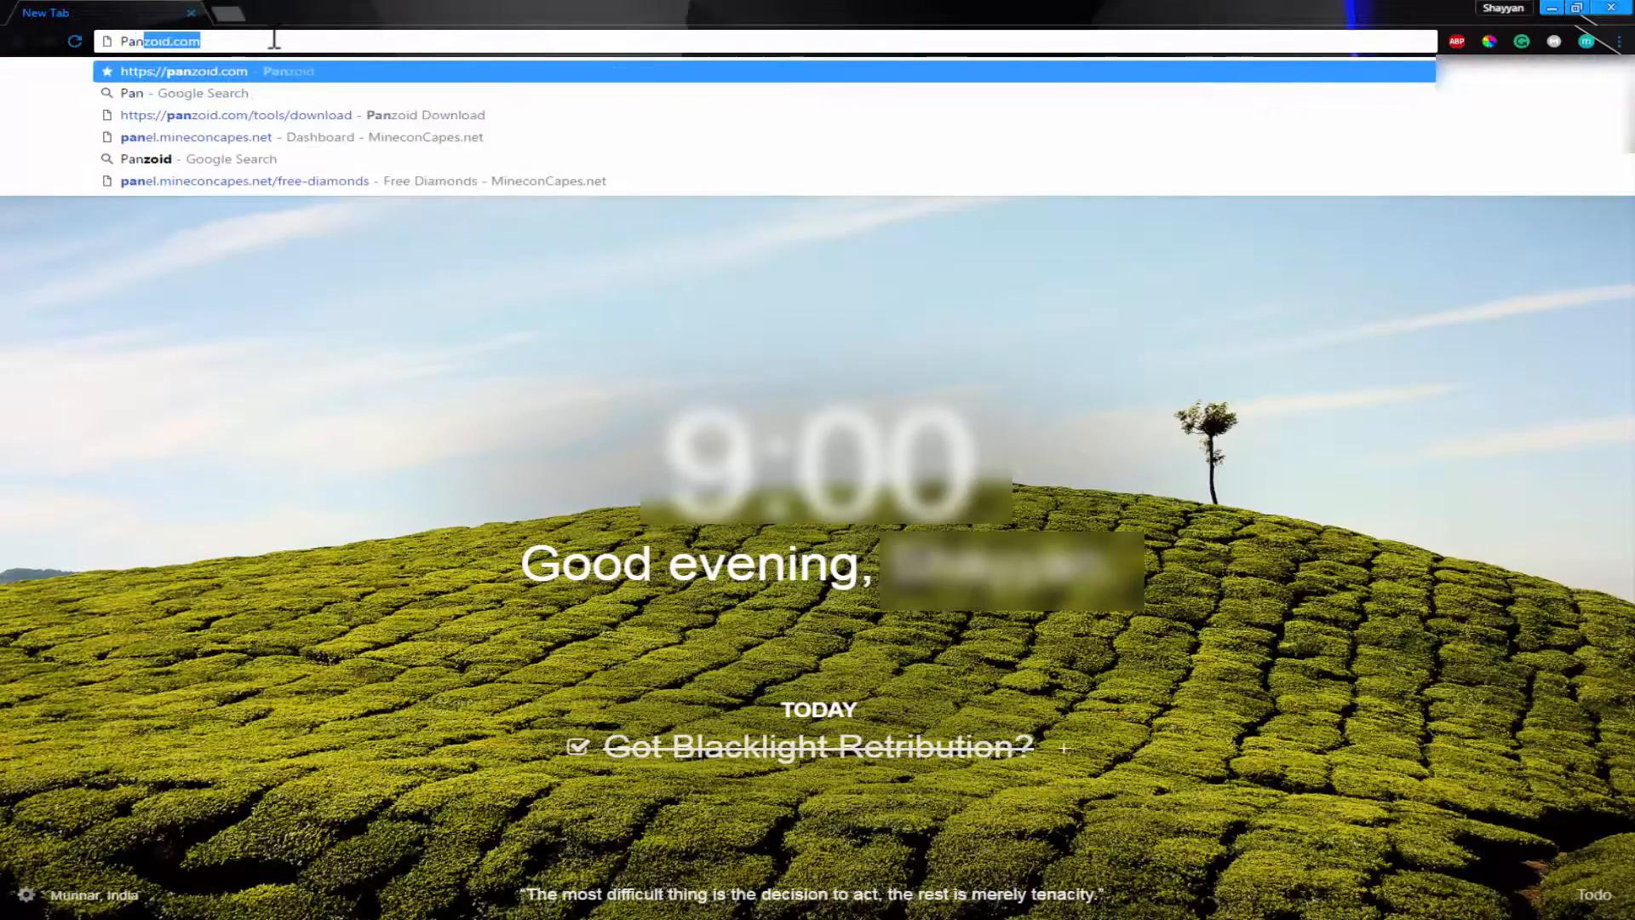
# - Go to panzoid.com and open the Clipmaker 2 tool
pyautogui.write('zoi')
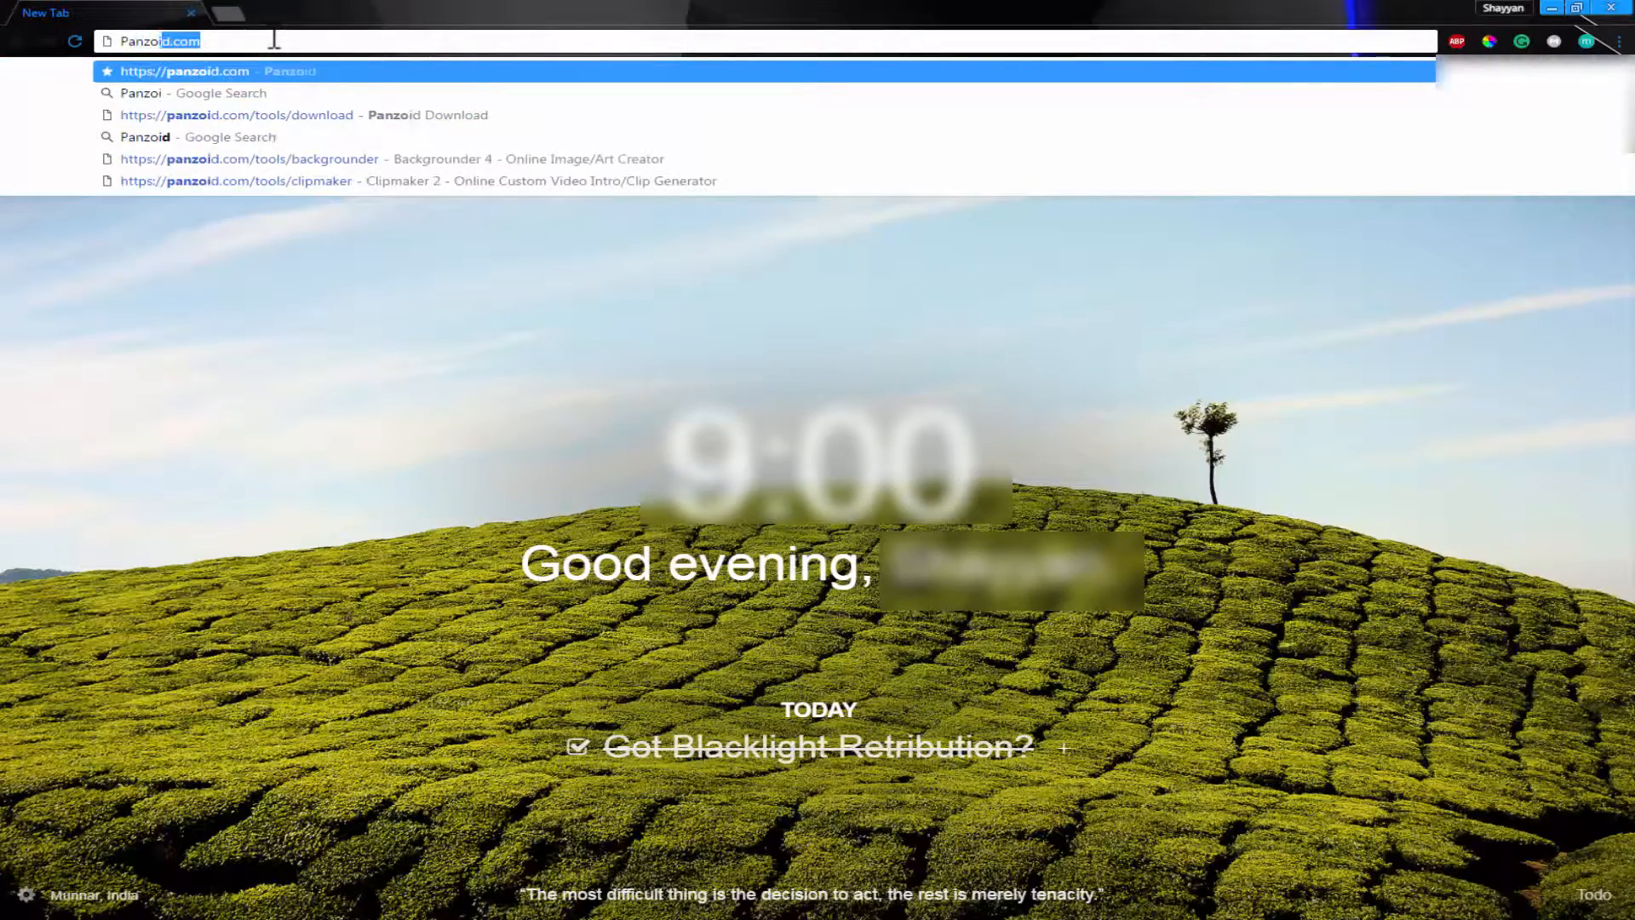
pyautogui.write('d')
pyautogui.press('Return')
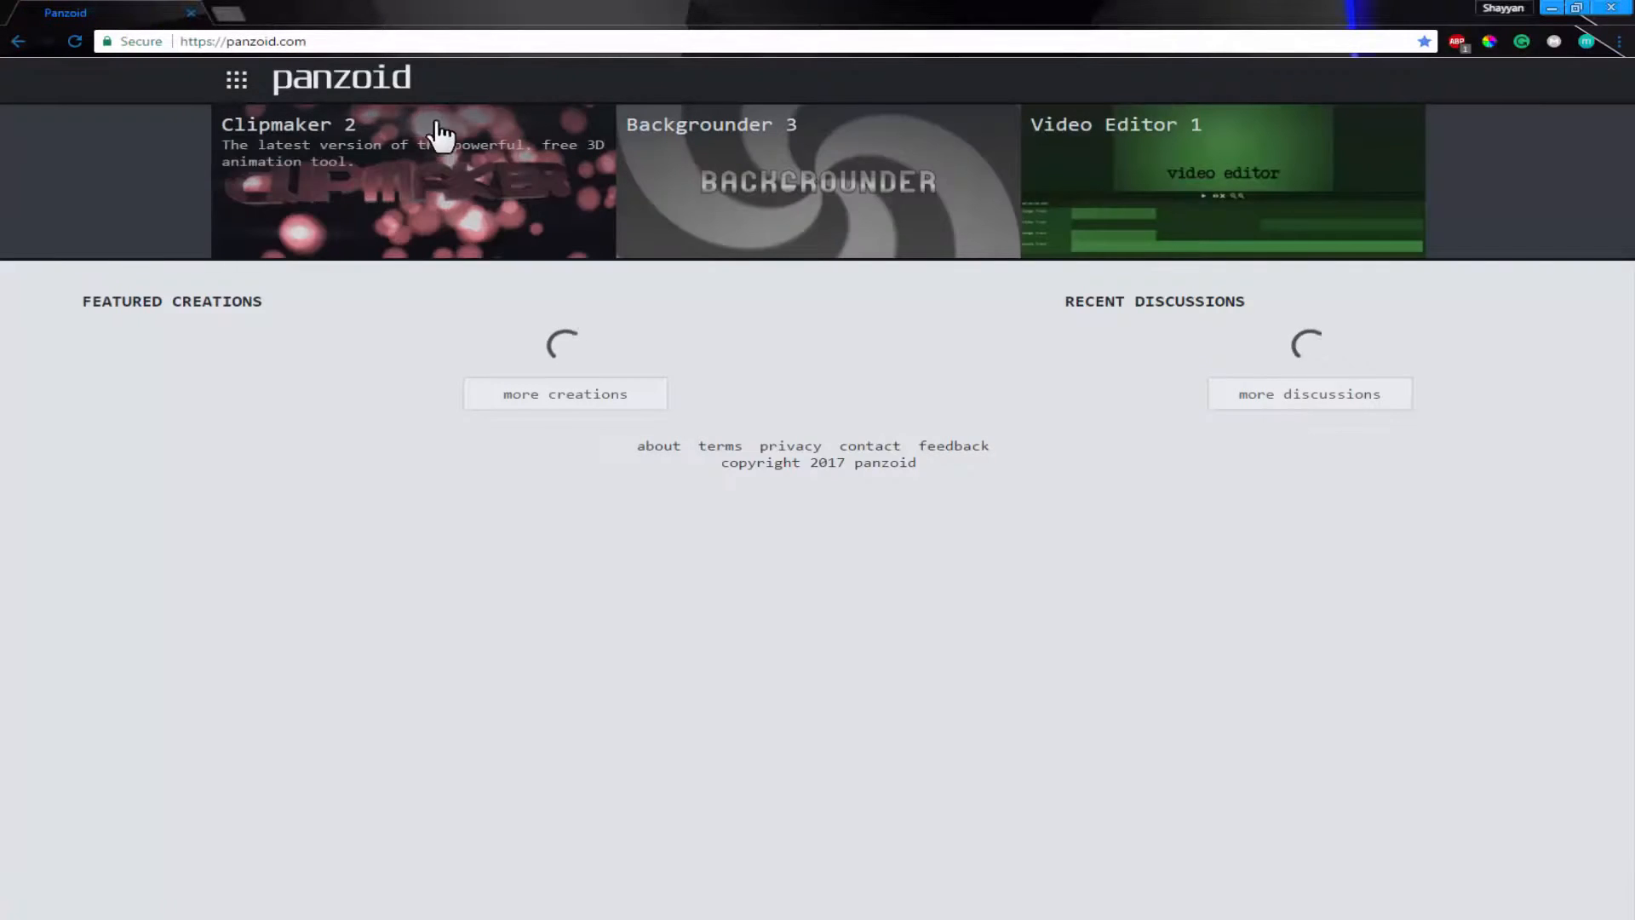
pyautogui.click(473, 239)
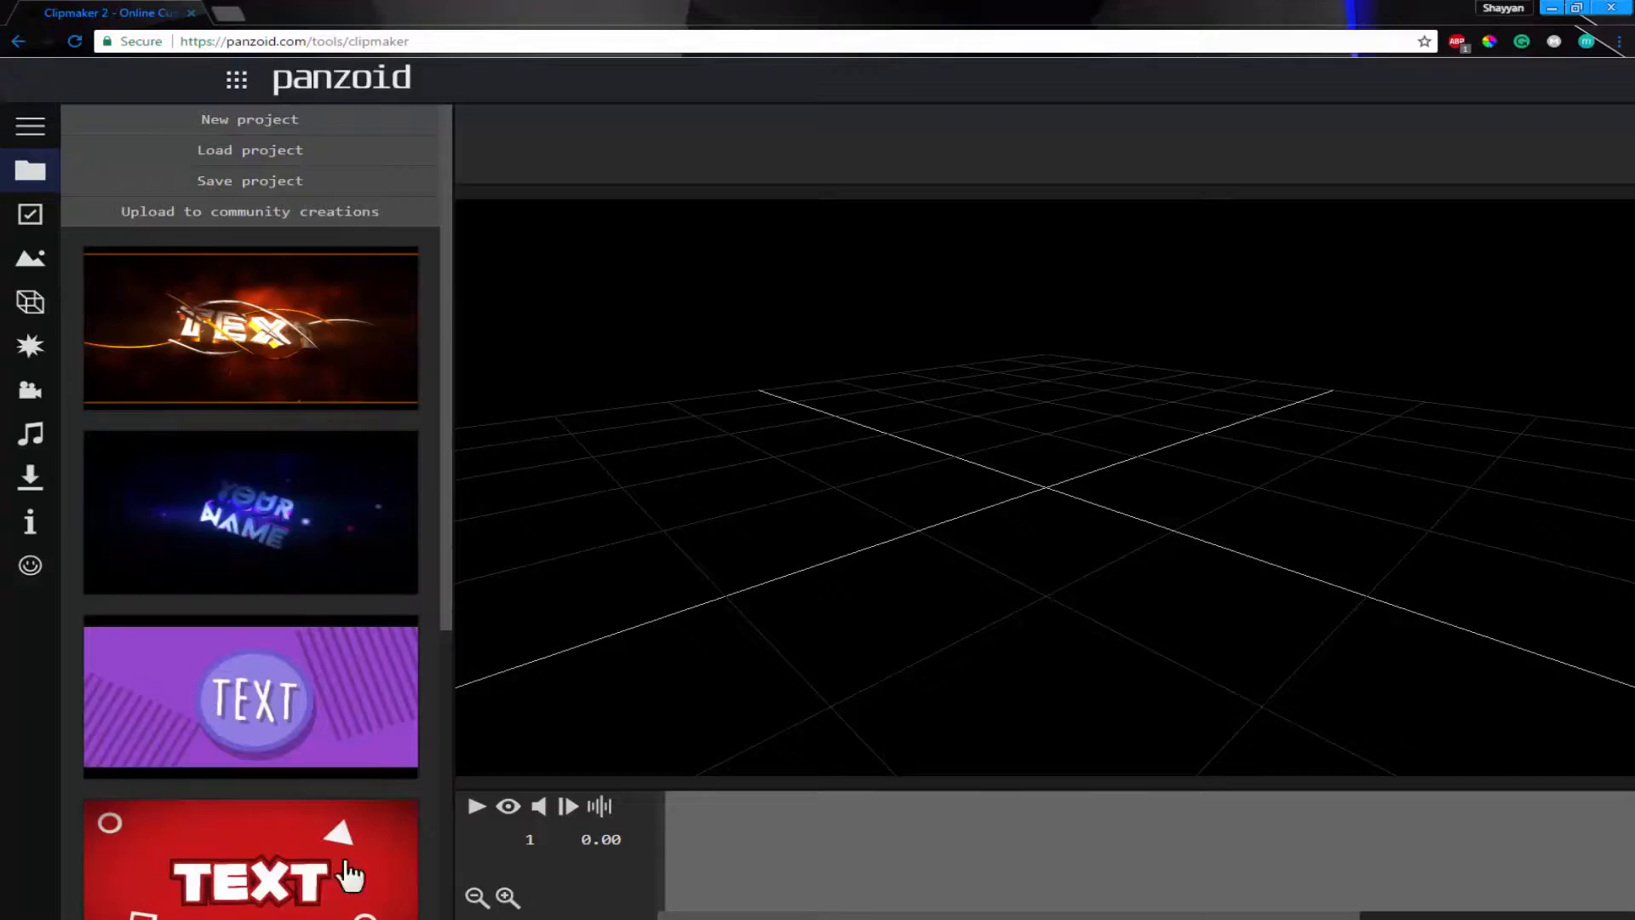
pyautogui.moveTo(1003, 525); pyautogui.dragTo(1085, 522)
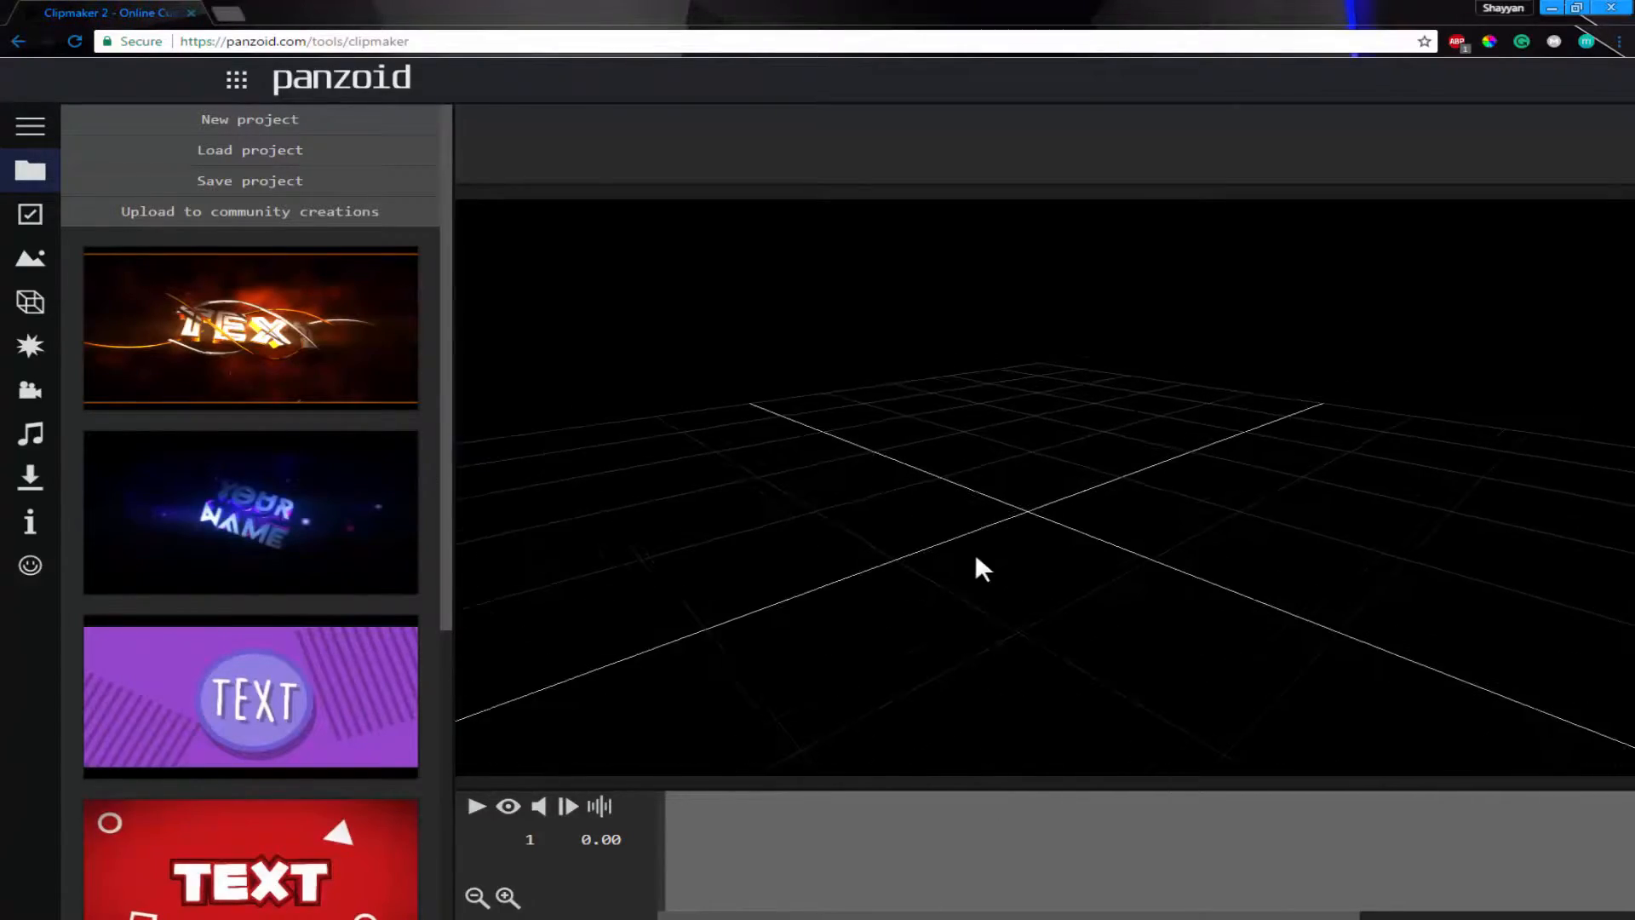
# - Replace the current browser tab with a new one and open Clipmaker 2 from panzoid.com in it
pyautogui.click(227, 14)
pyautogui.click(190, 12)
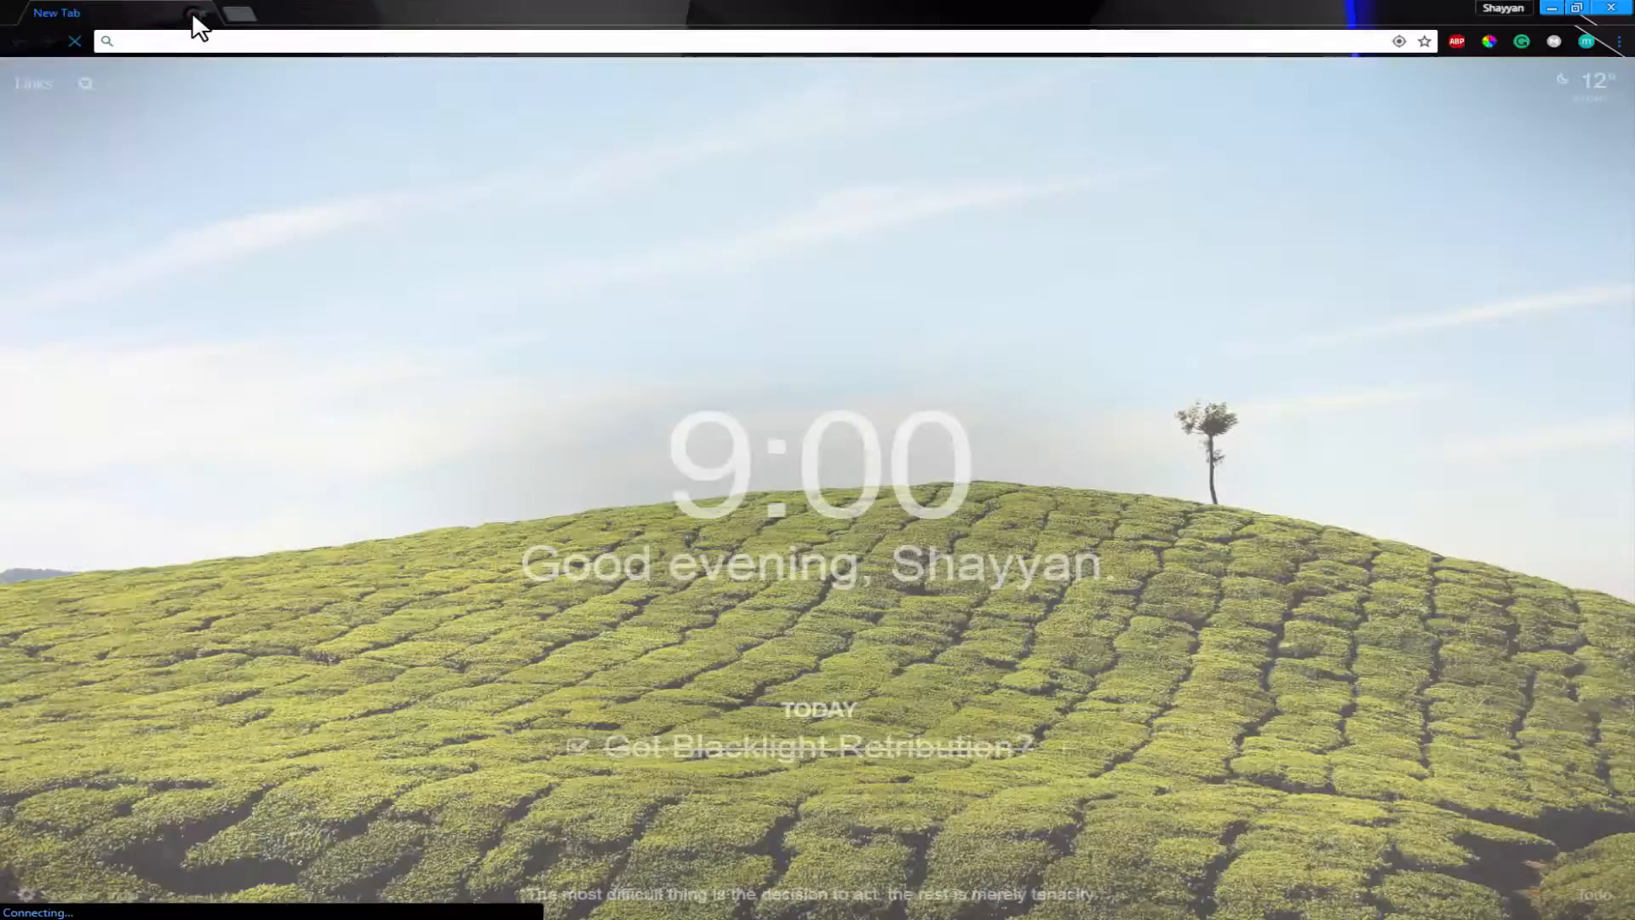
pyautogui.write('panzoi')
pyautogui.press('Return')
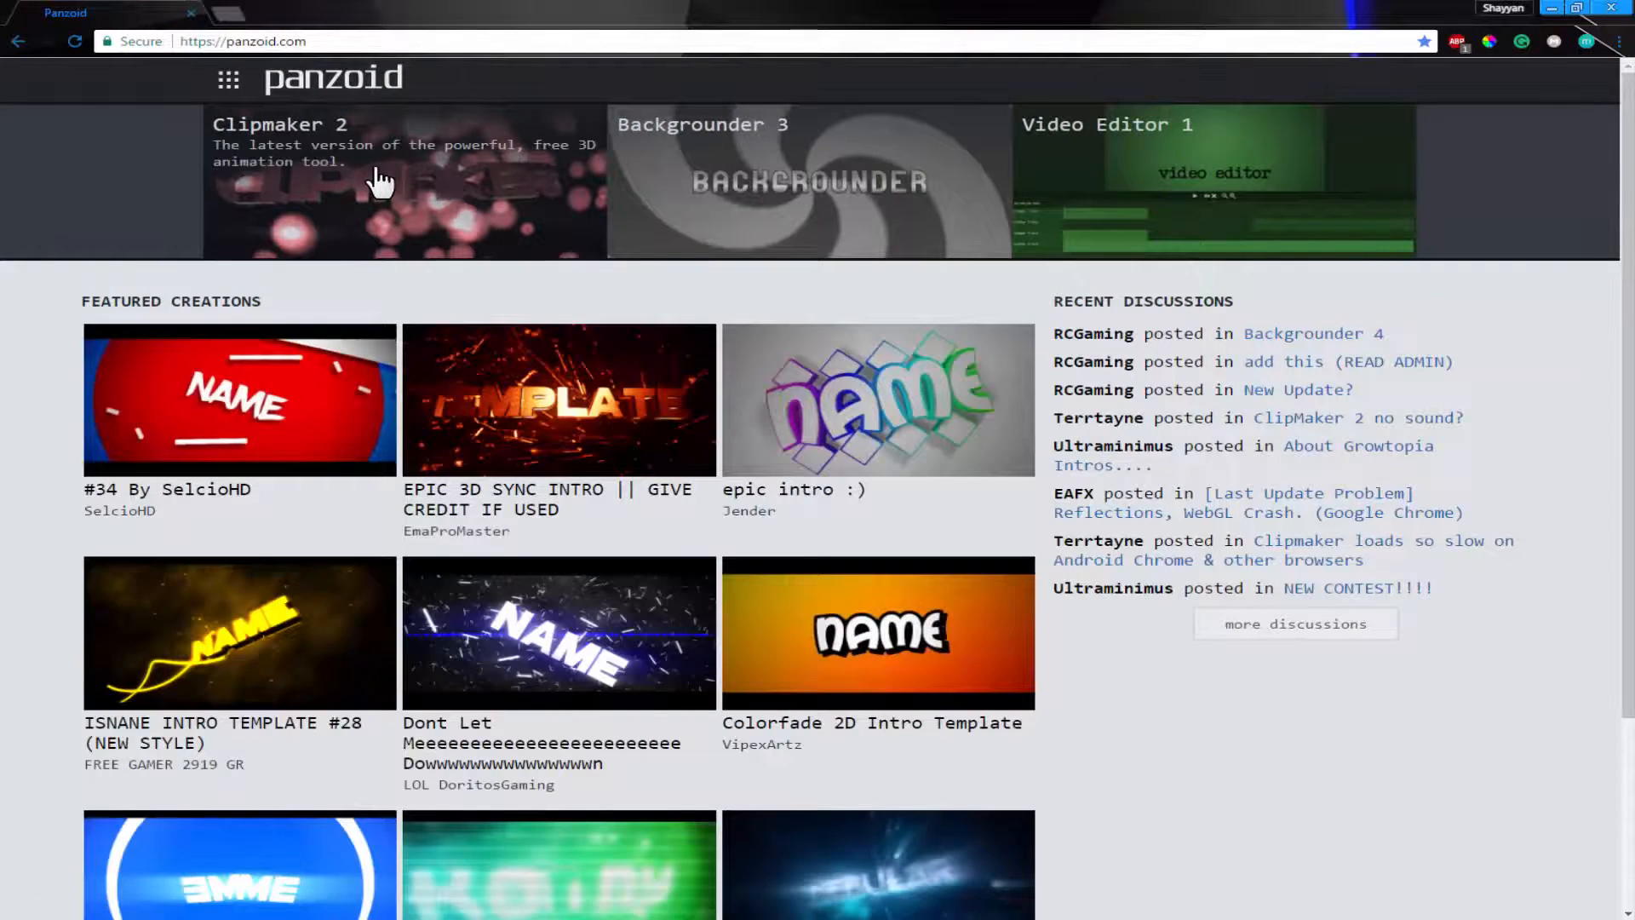
pyautogui.click(375, 171)
pyautogui.click(396, 243)
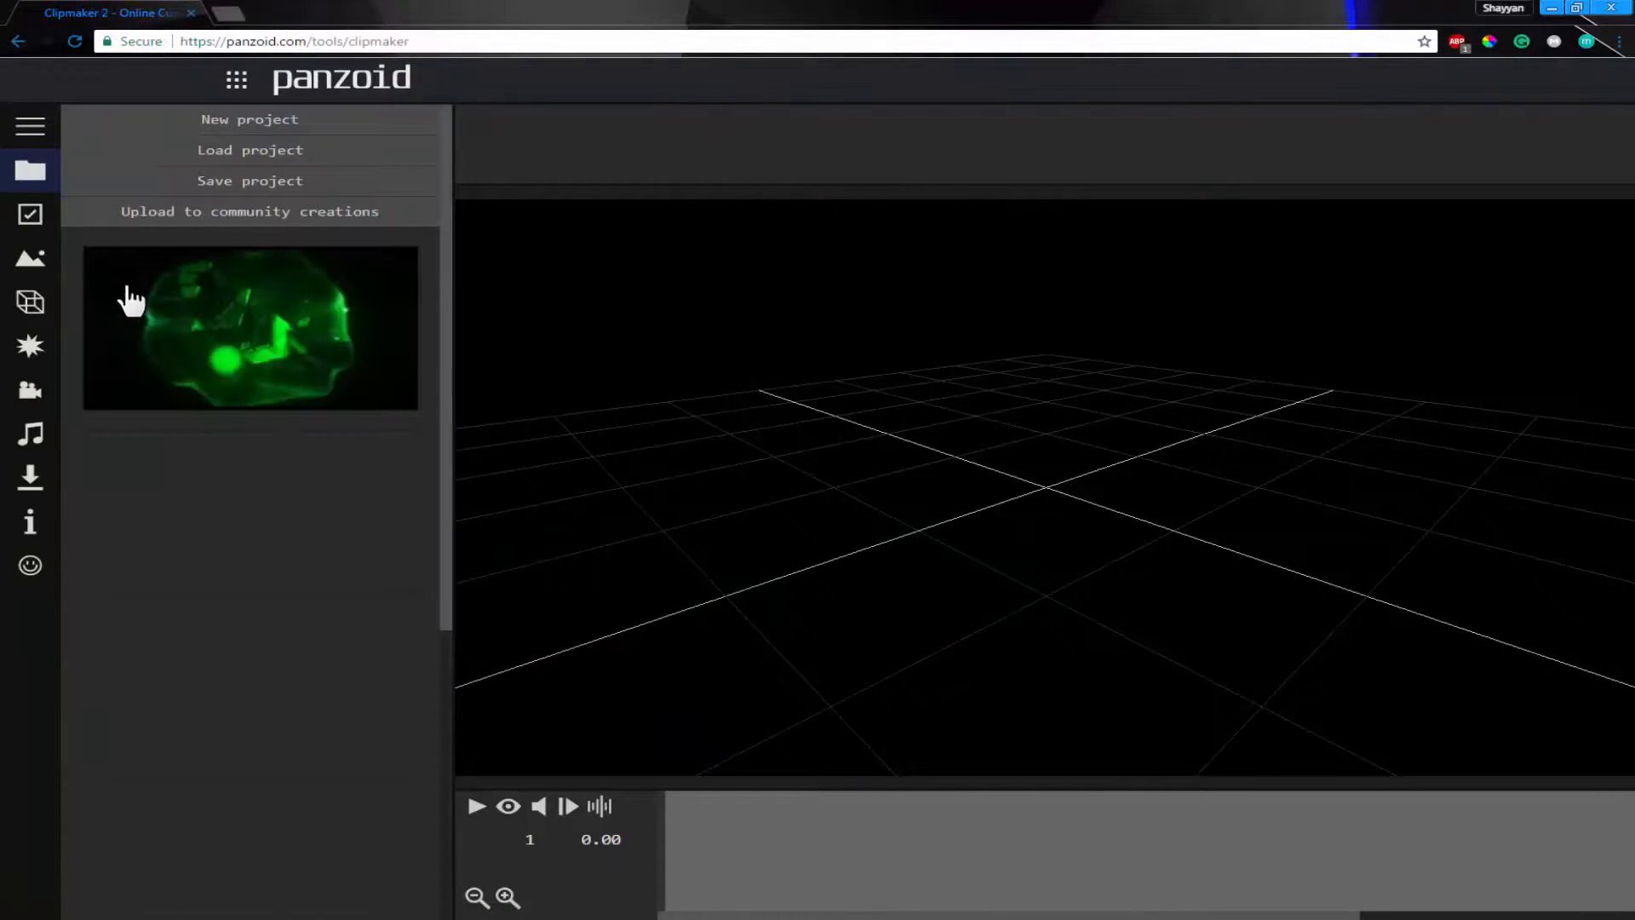
pyautogui.moveTo(449, 417); pyautogui.dragTo(382, 265)
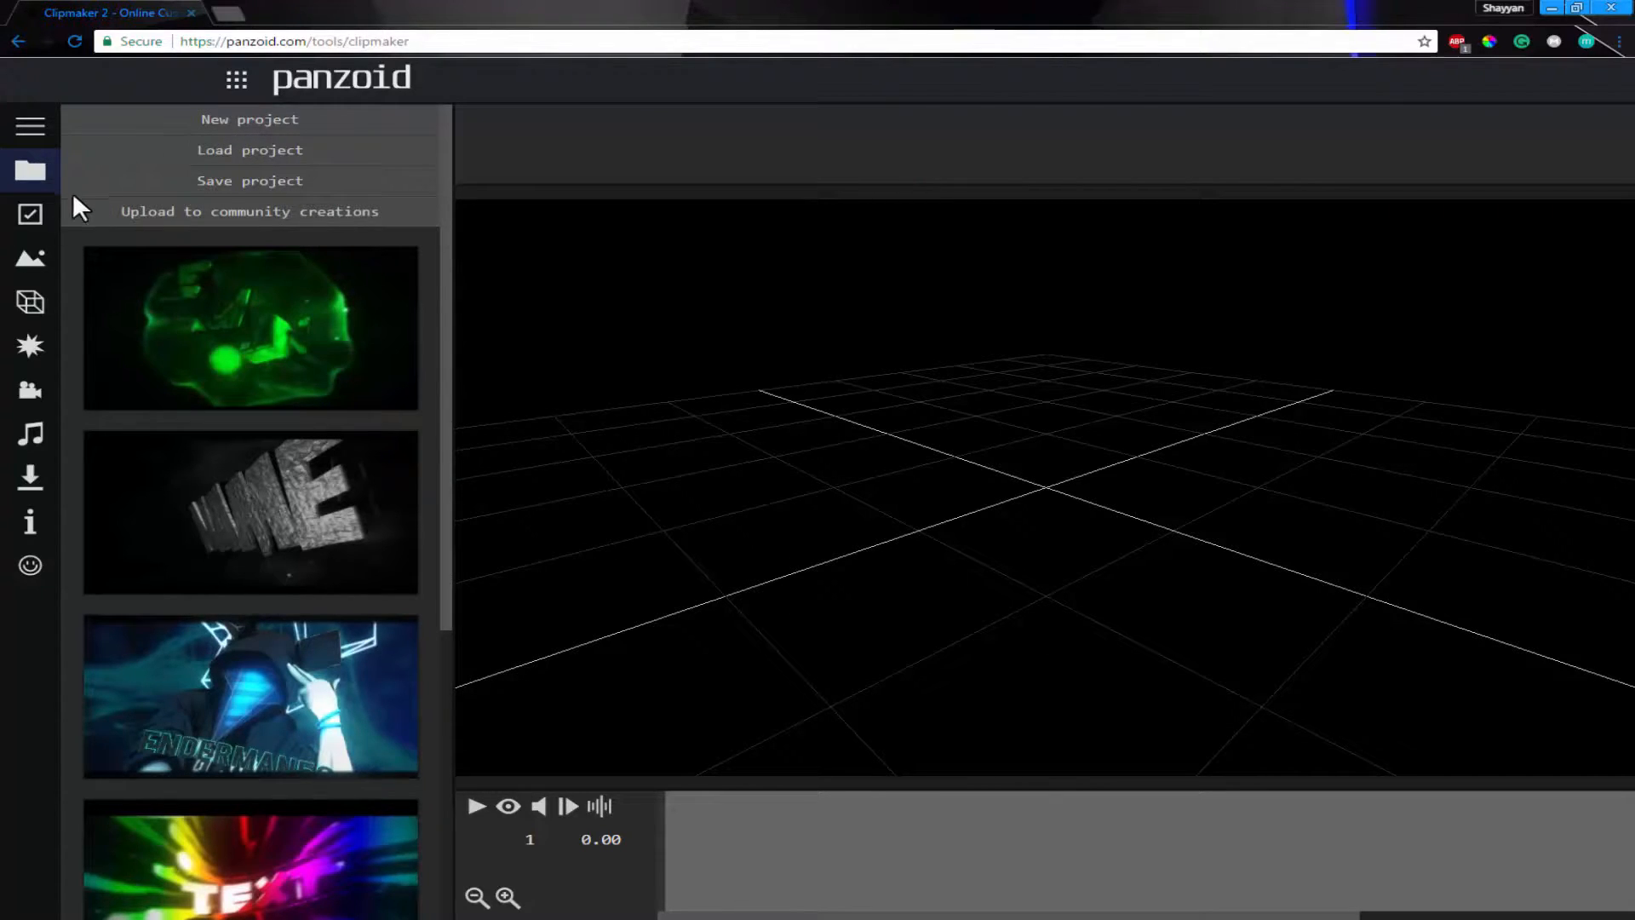
# - Try loading the first featured template, and discard it by starting a new project
pyautogui.click(234, 332)
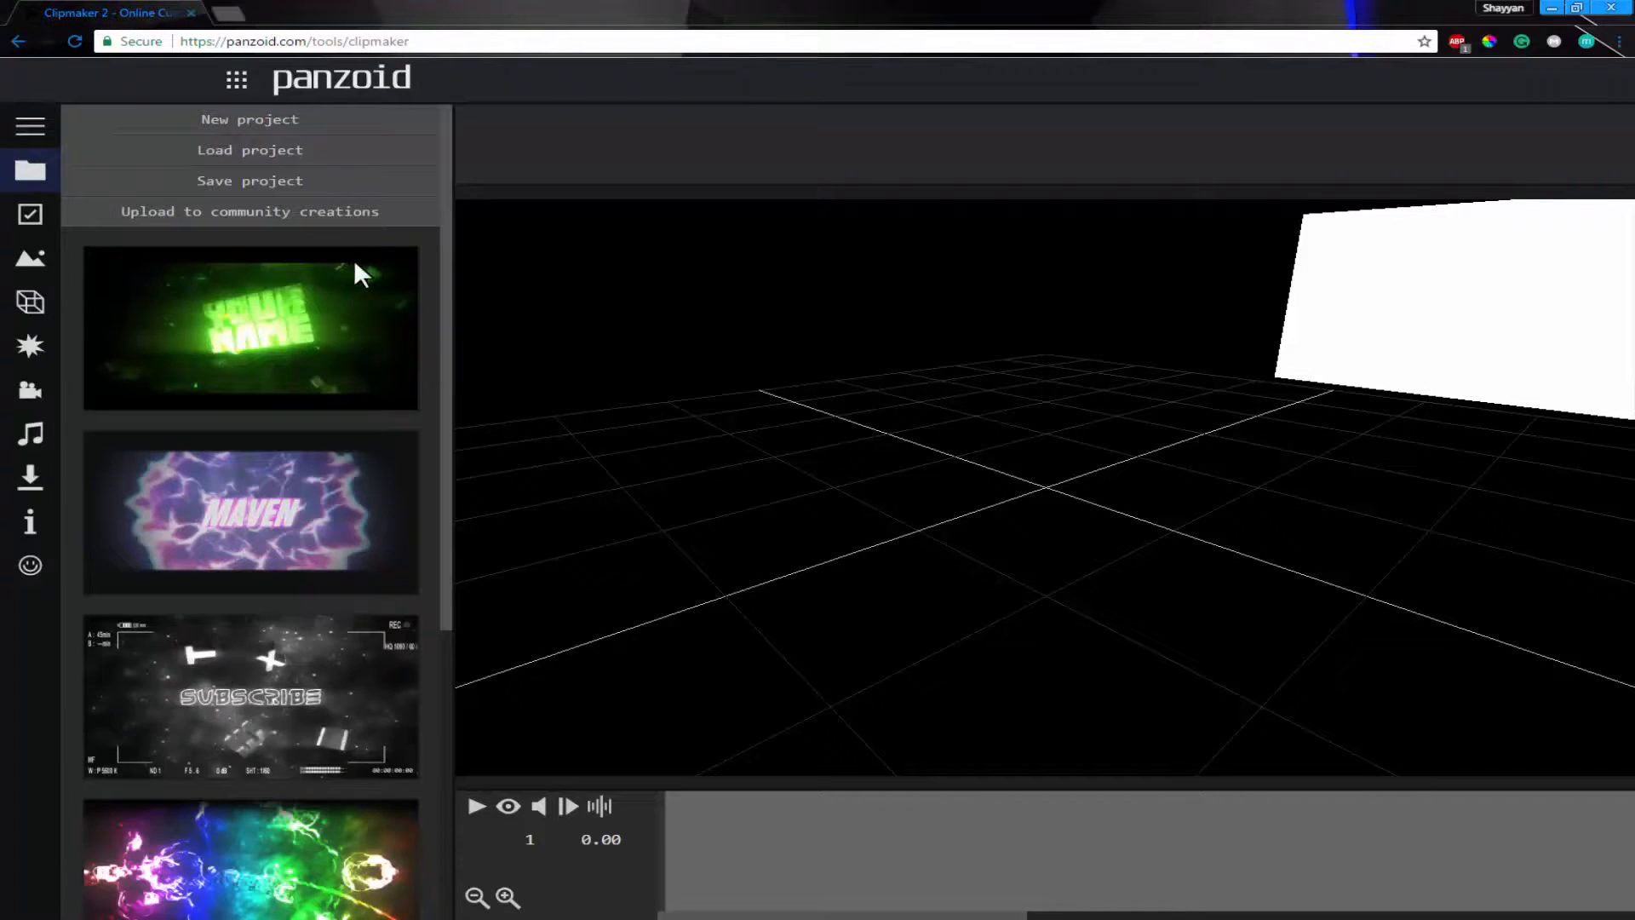
pyautogui.click(239, 119)
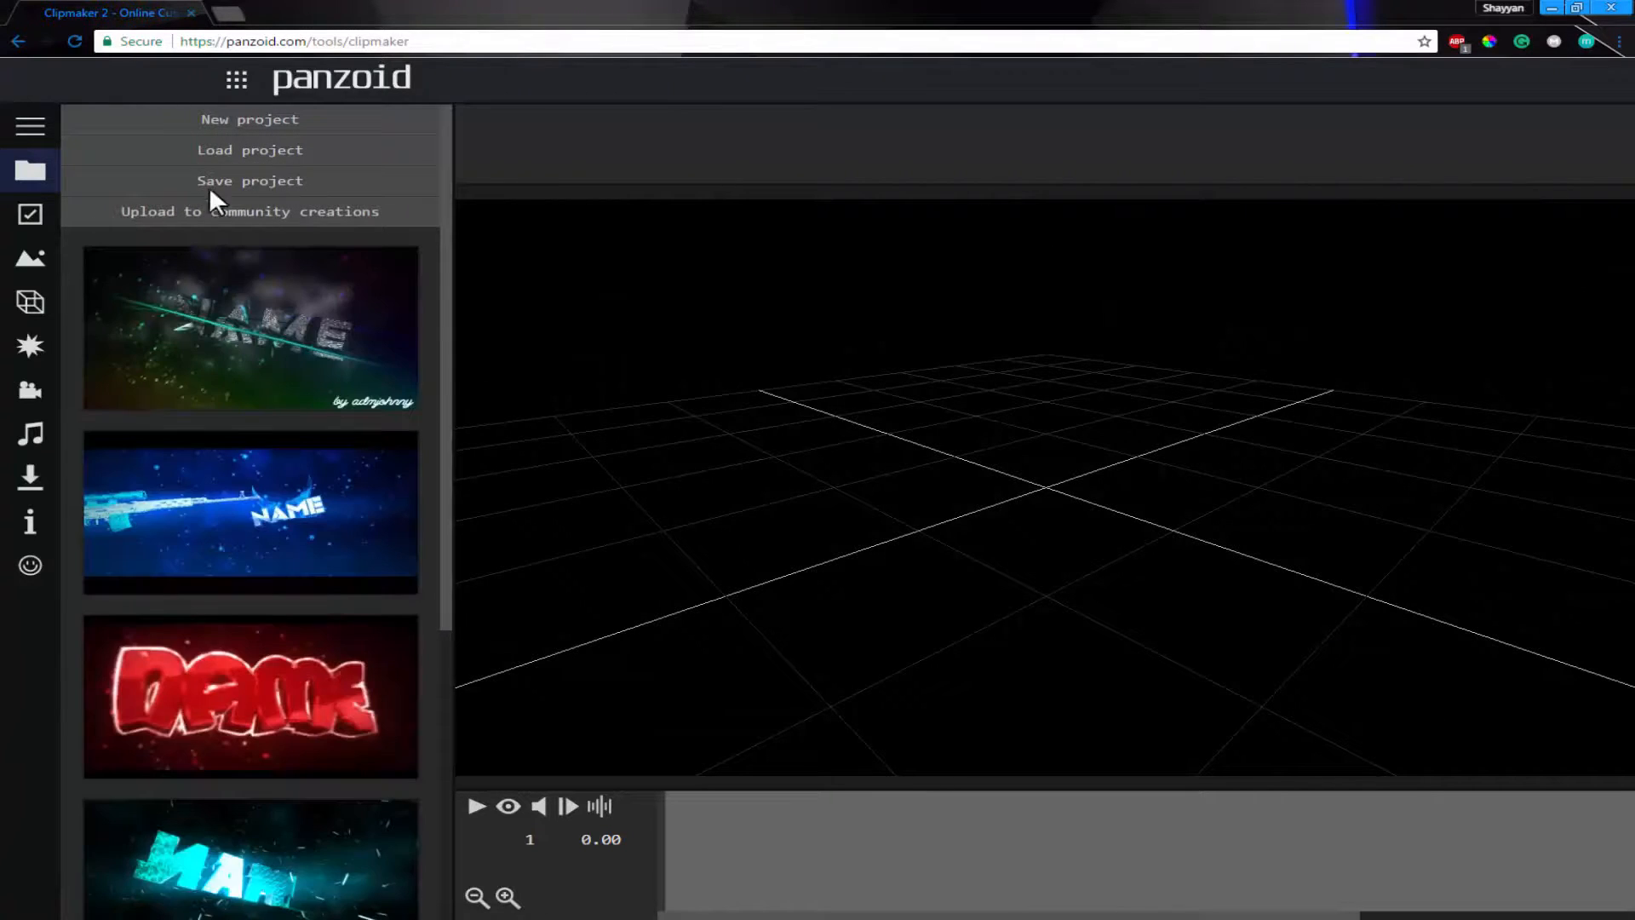
pyautogui.click(41, 219)
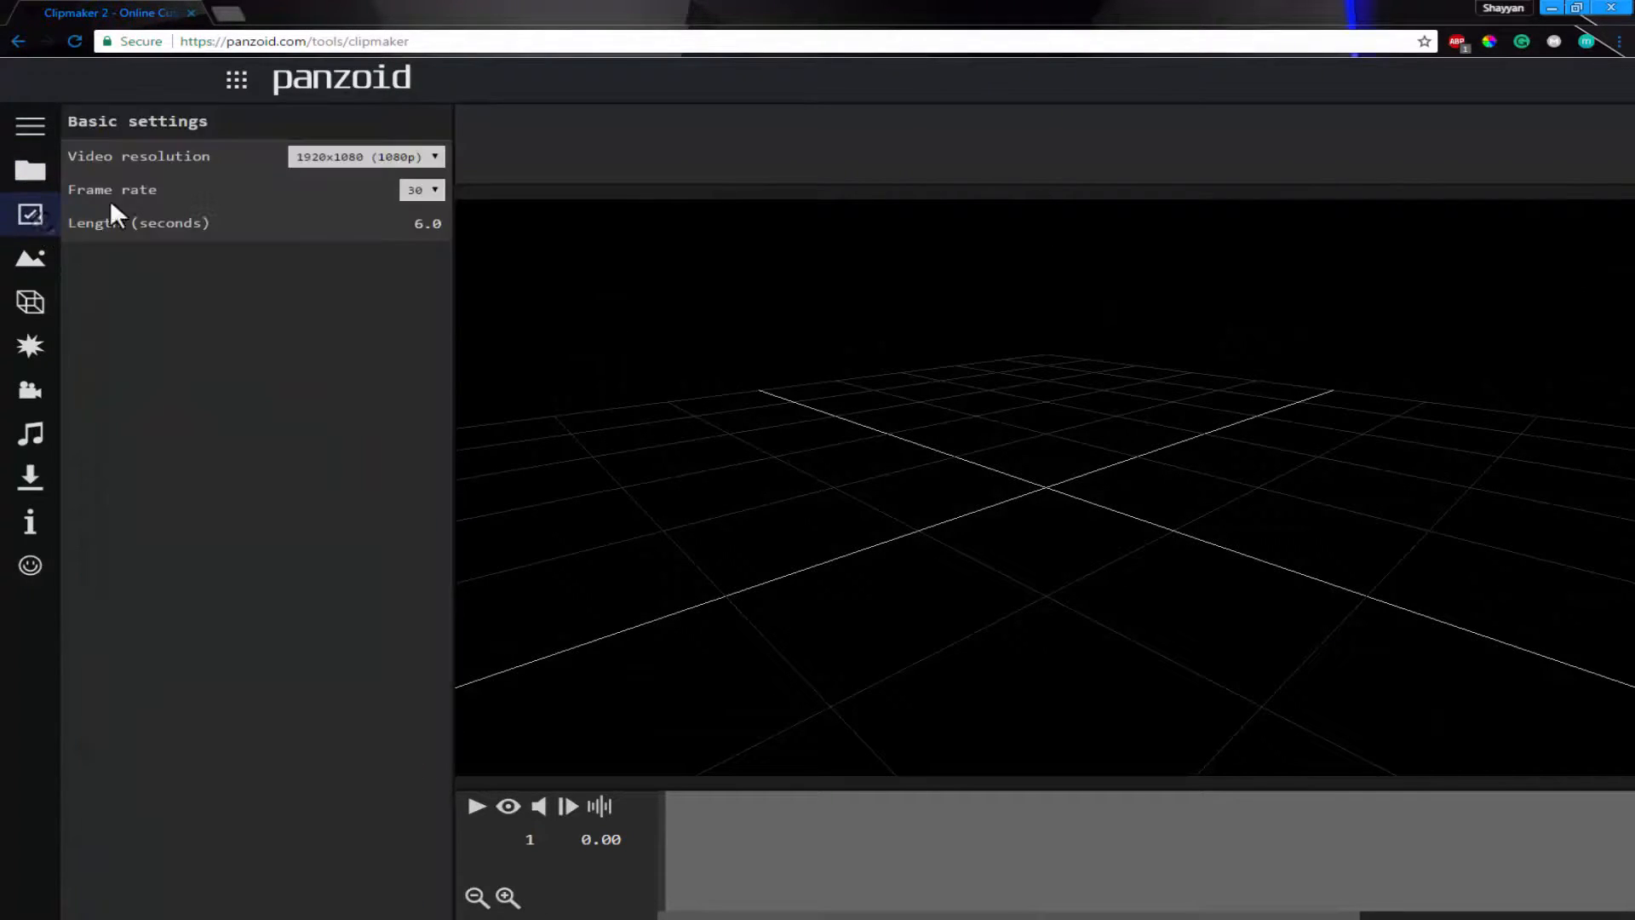
pyautogui.click(32, 175)
pyautogui.click(30, 126)
pyautogui.click(38, 134)
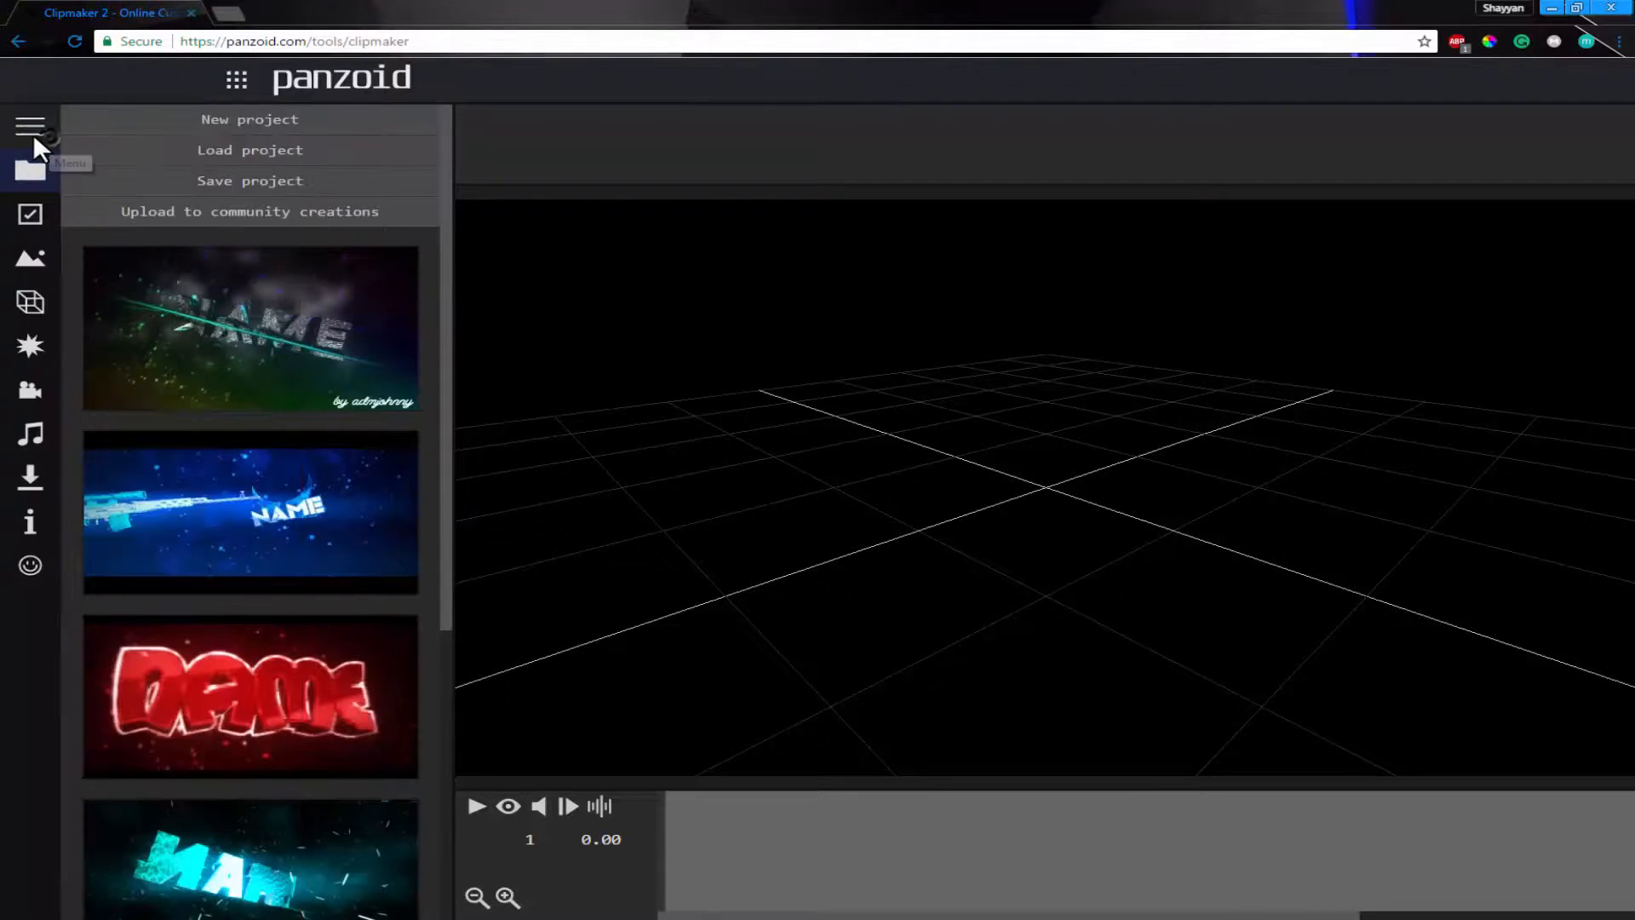
pyautogui.click(34, 128)
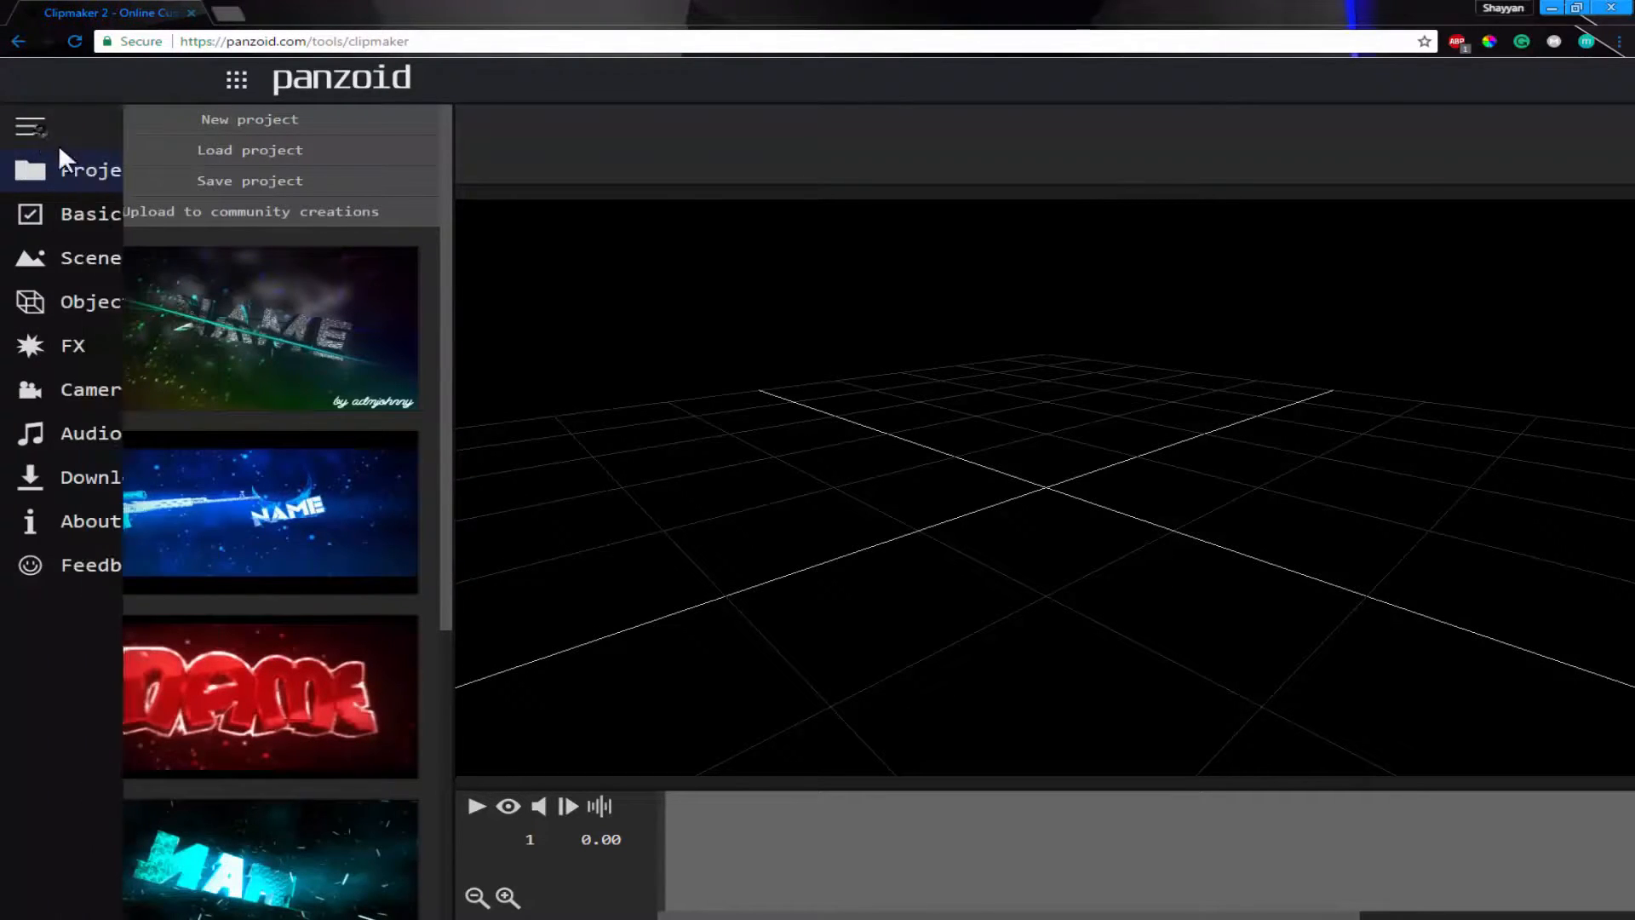
# - Set the basic settings to 1920x1080 (1080p) resolution, frame rate 30 and a length of 9.5 seconds
pyautogui.click(135, 213)
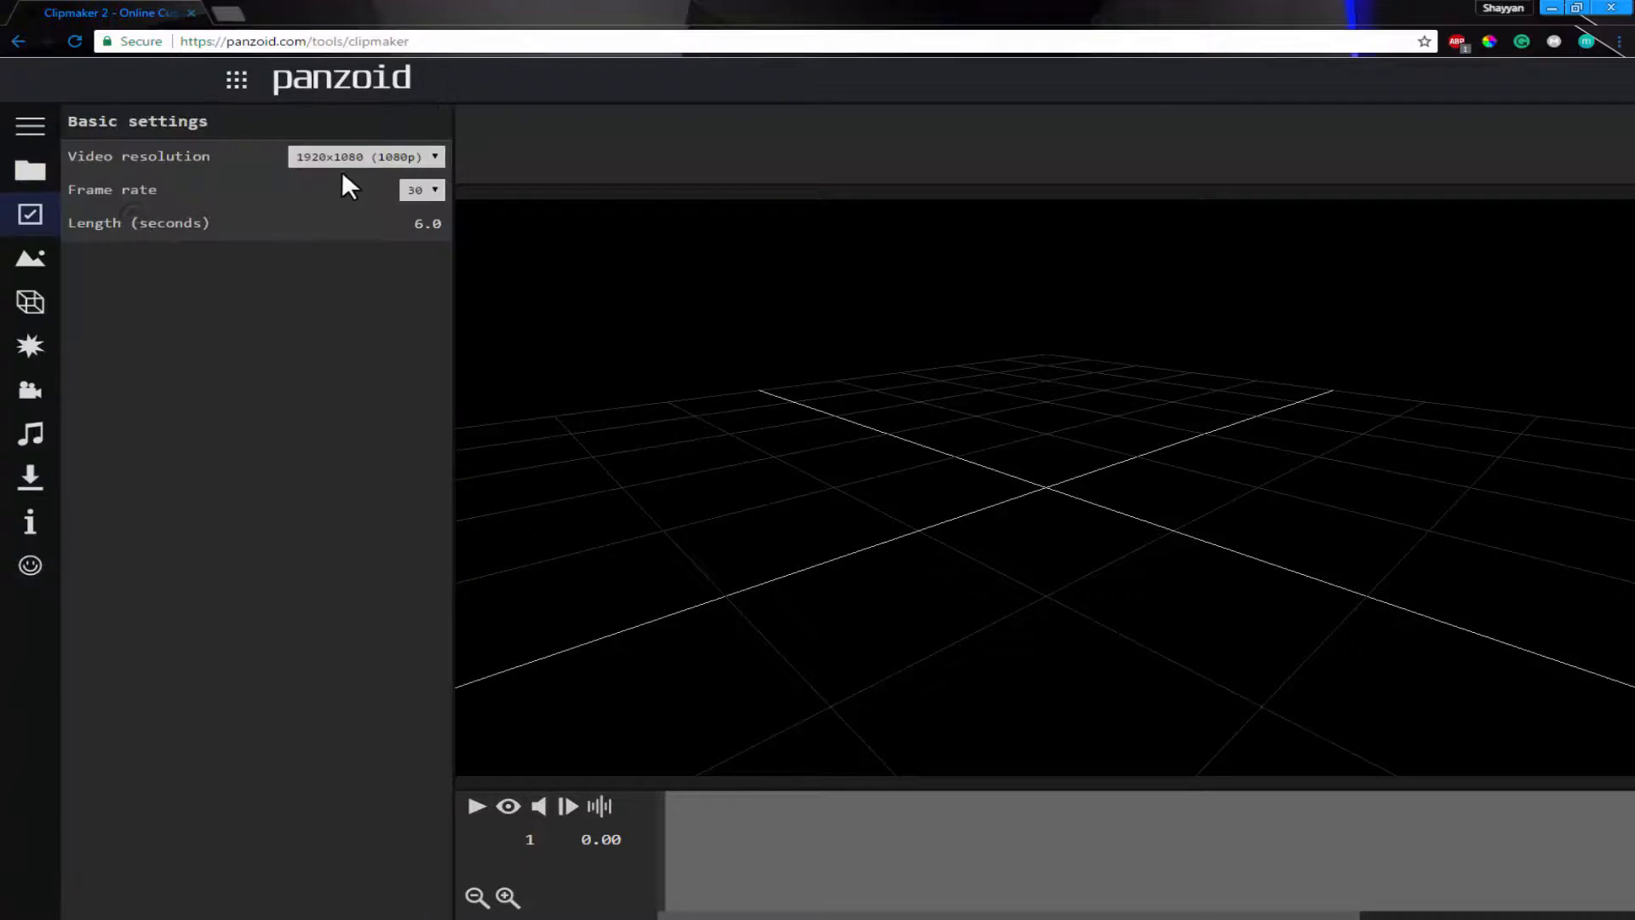
pyautogui.click(361, 157)
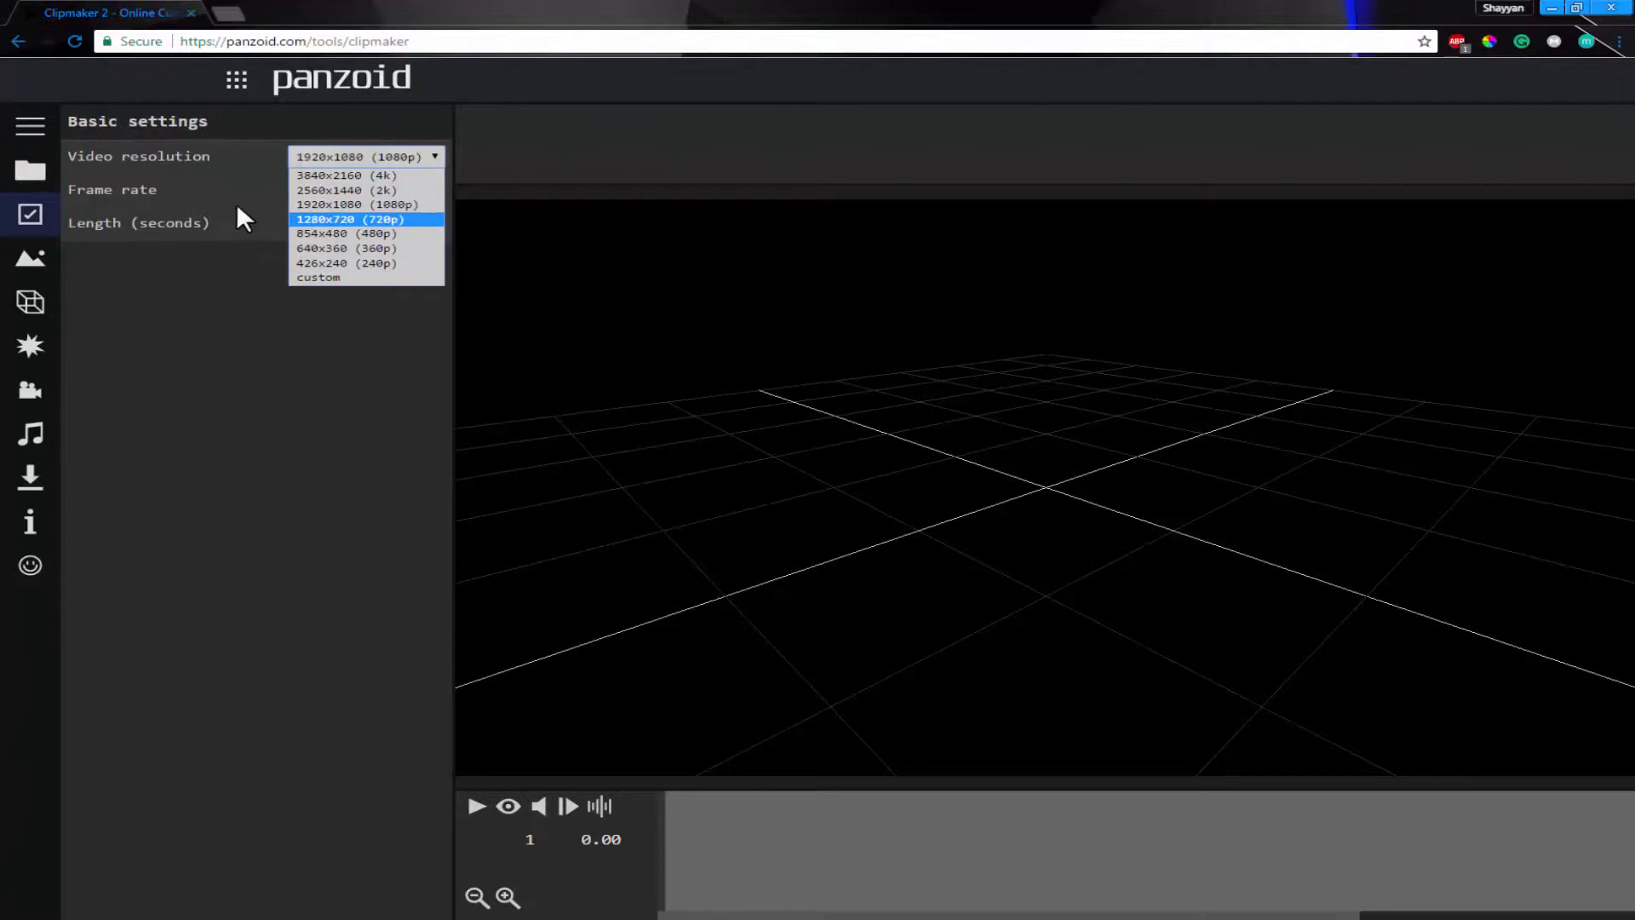
pyautogui.click(356, 209)
pyautogui.click(424, 189)
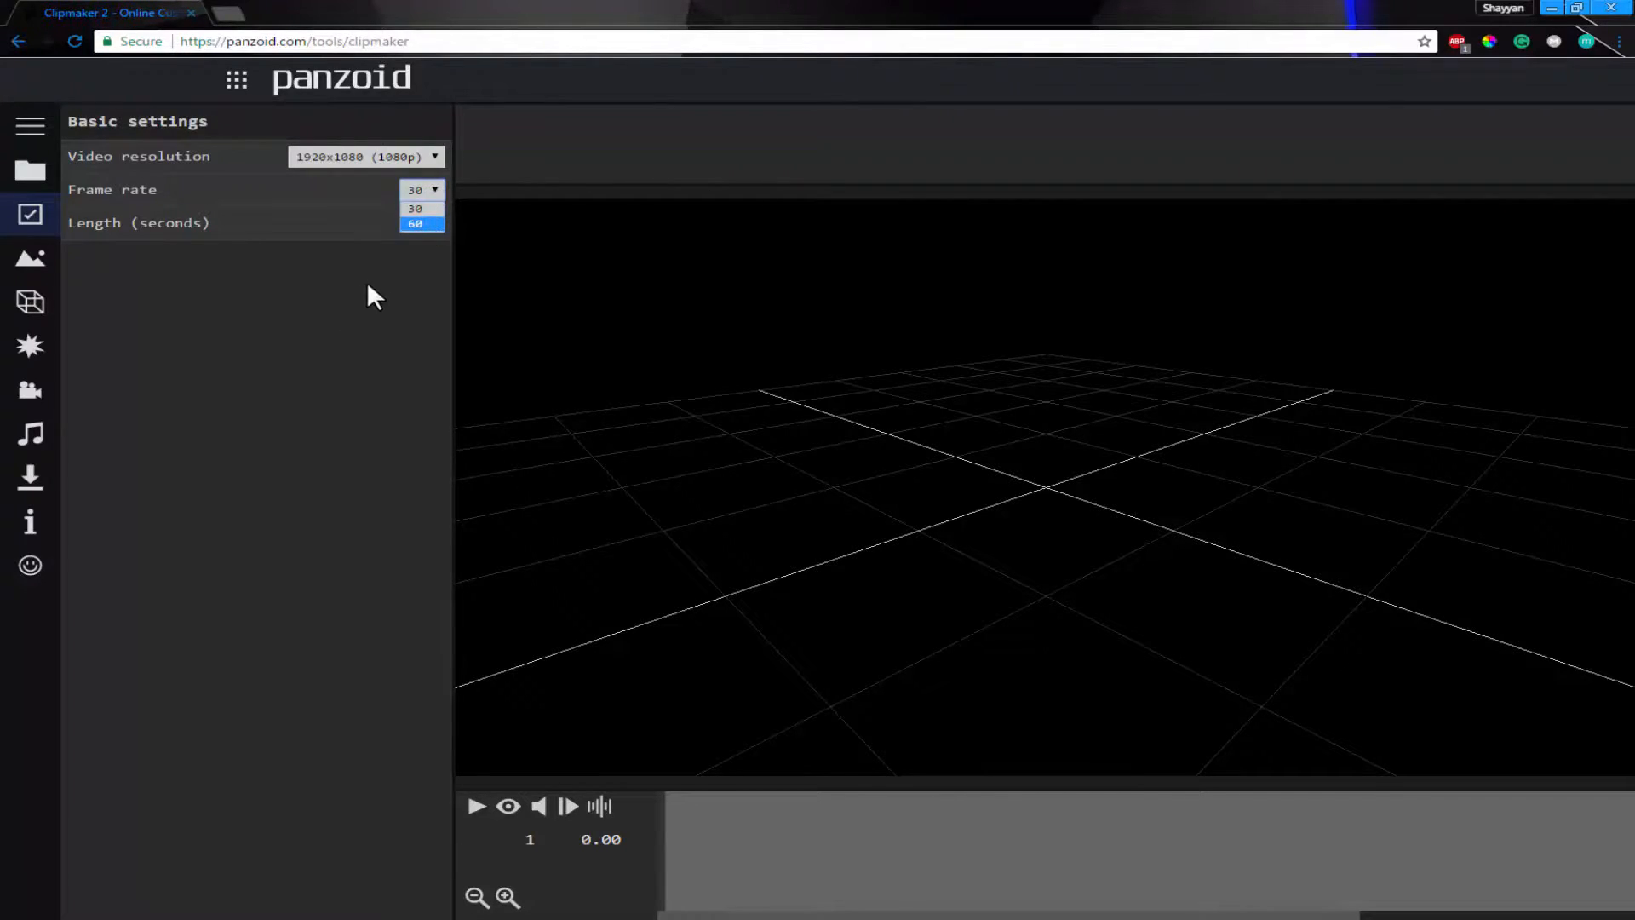
pyautogui.click(429, 207)
pyautogui.click(432, 224)
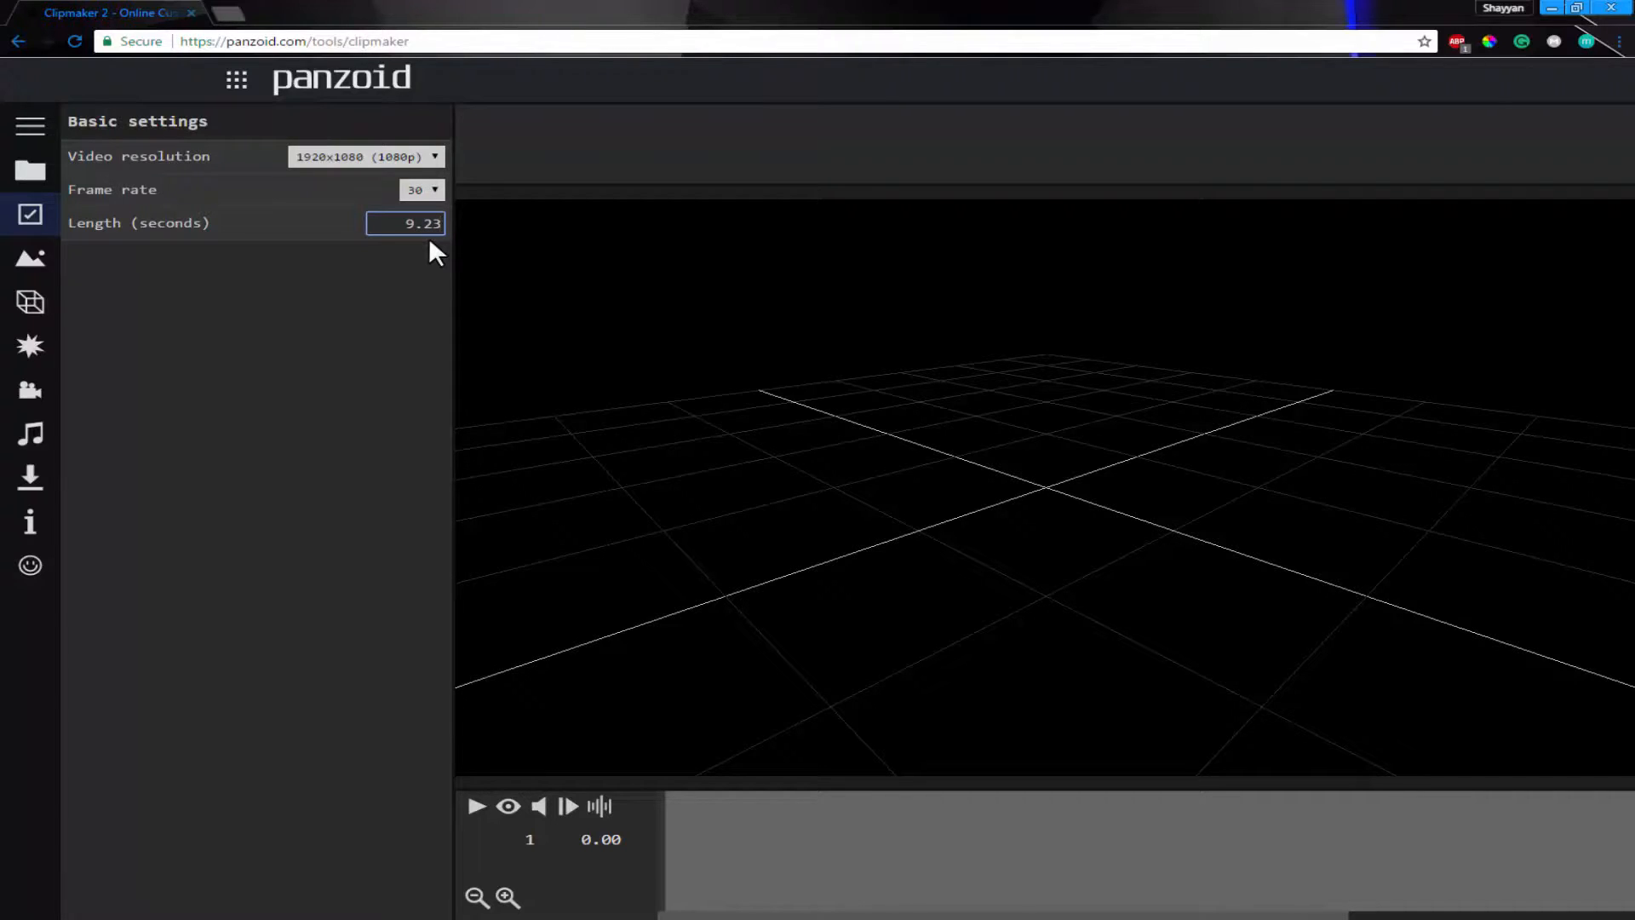
pyautogui.press('BackSpace')
pyautogui.press('Return')
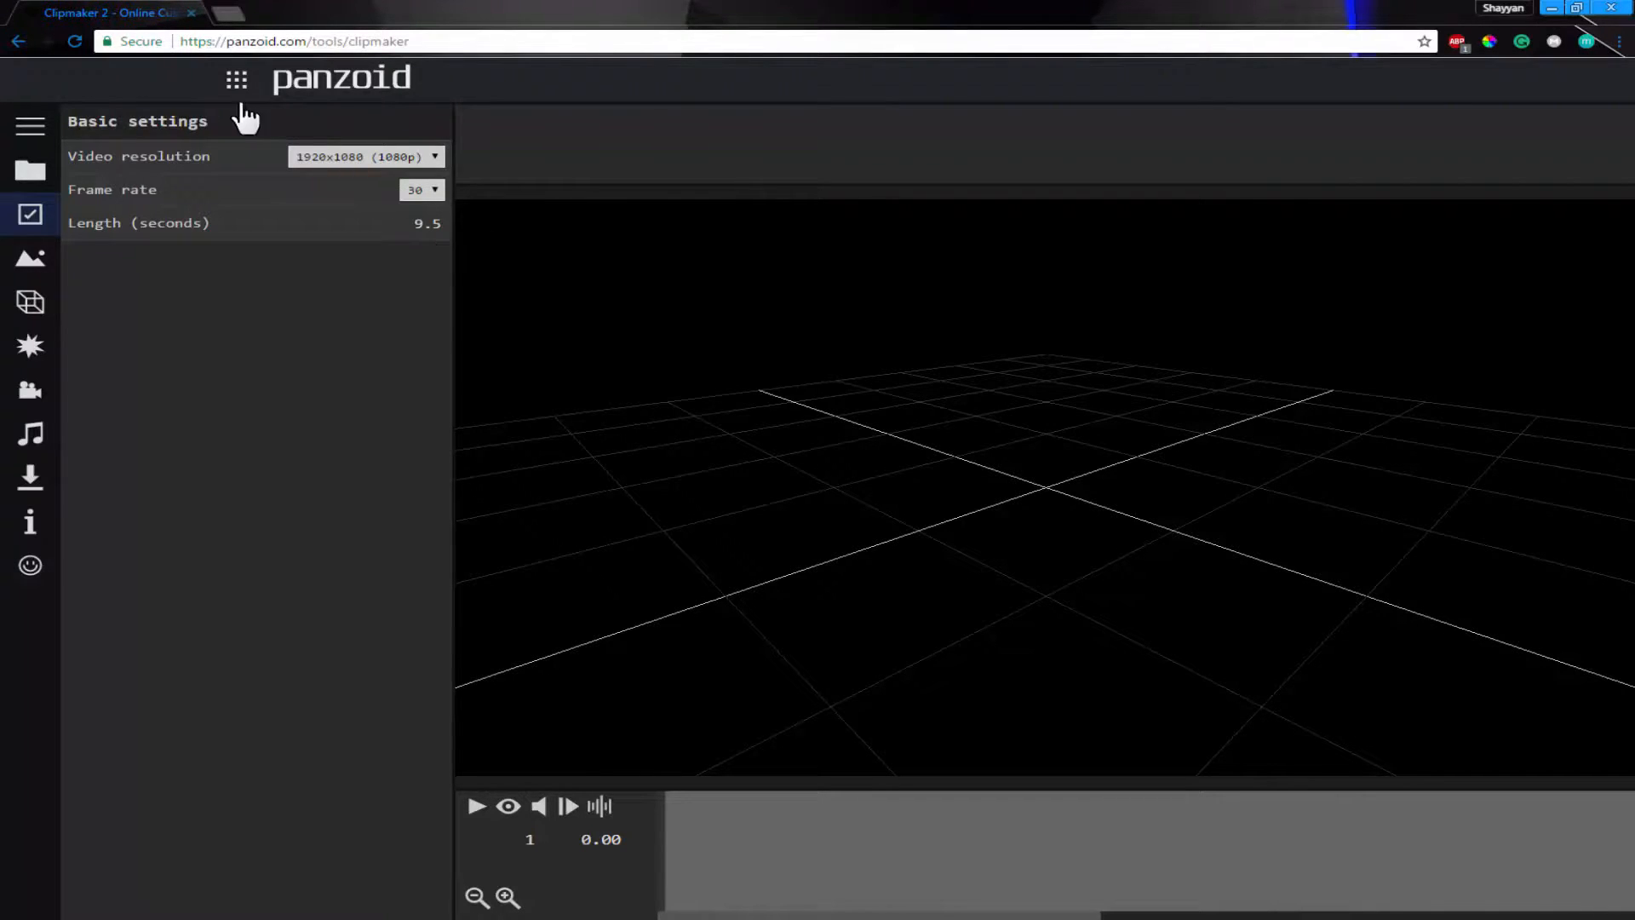
# - Open the list of scene types for the project
pyautogui.click(34, 245)
pyautogui.click(33, 216)
pyautogui.click(34, 259)
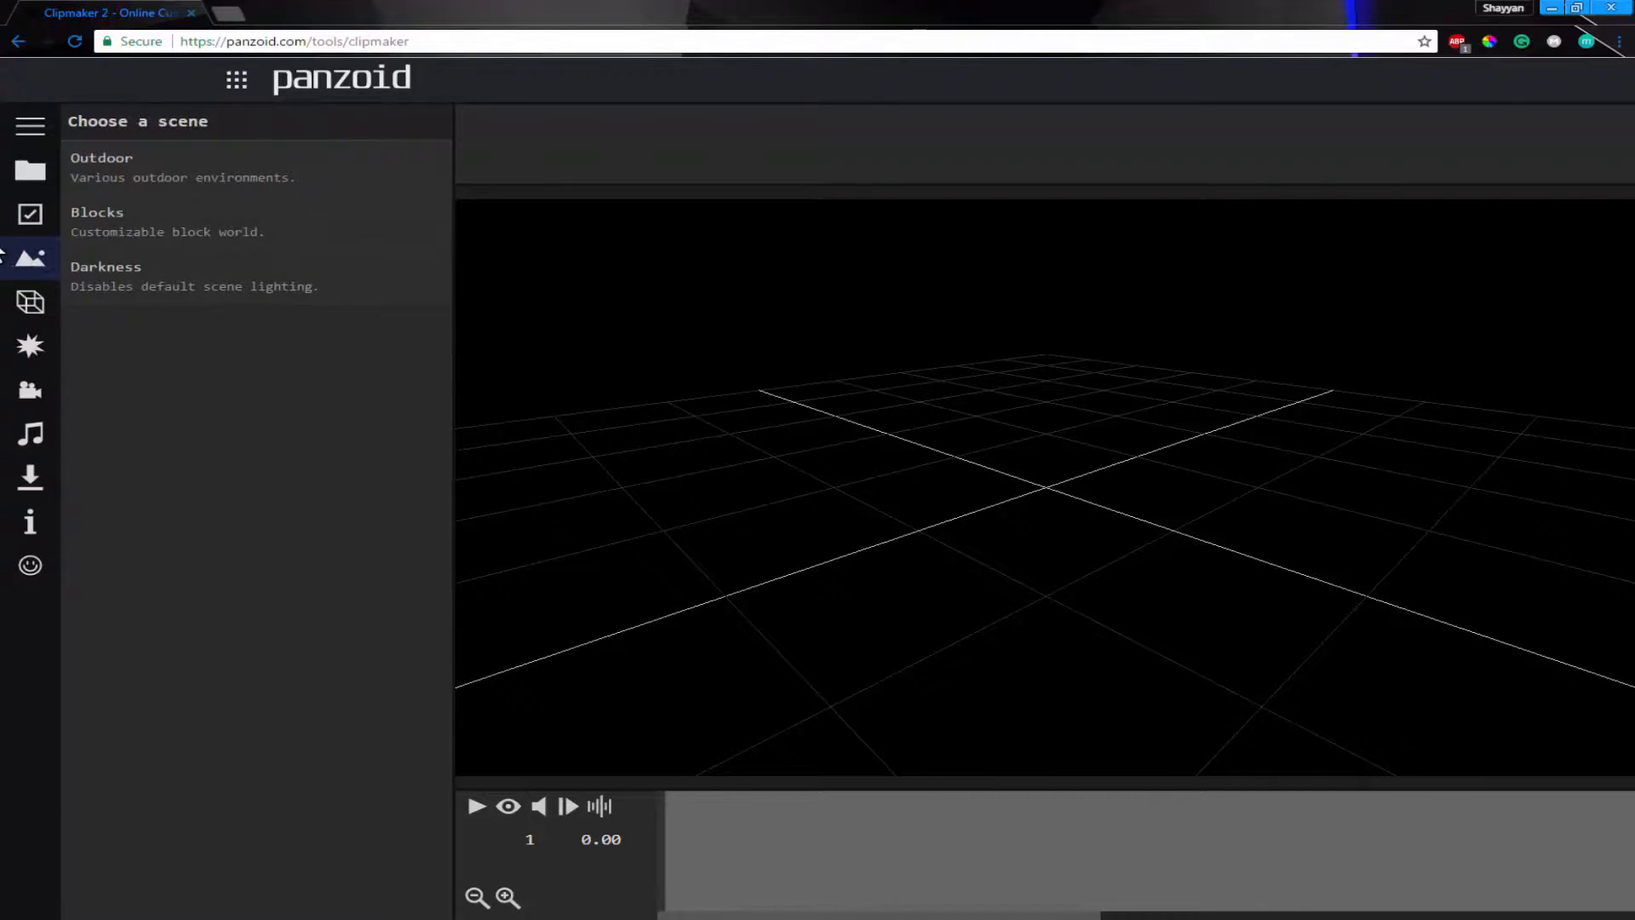
pyautogui.click(26, 128)
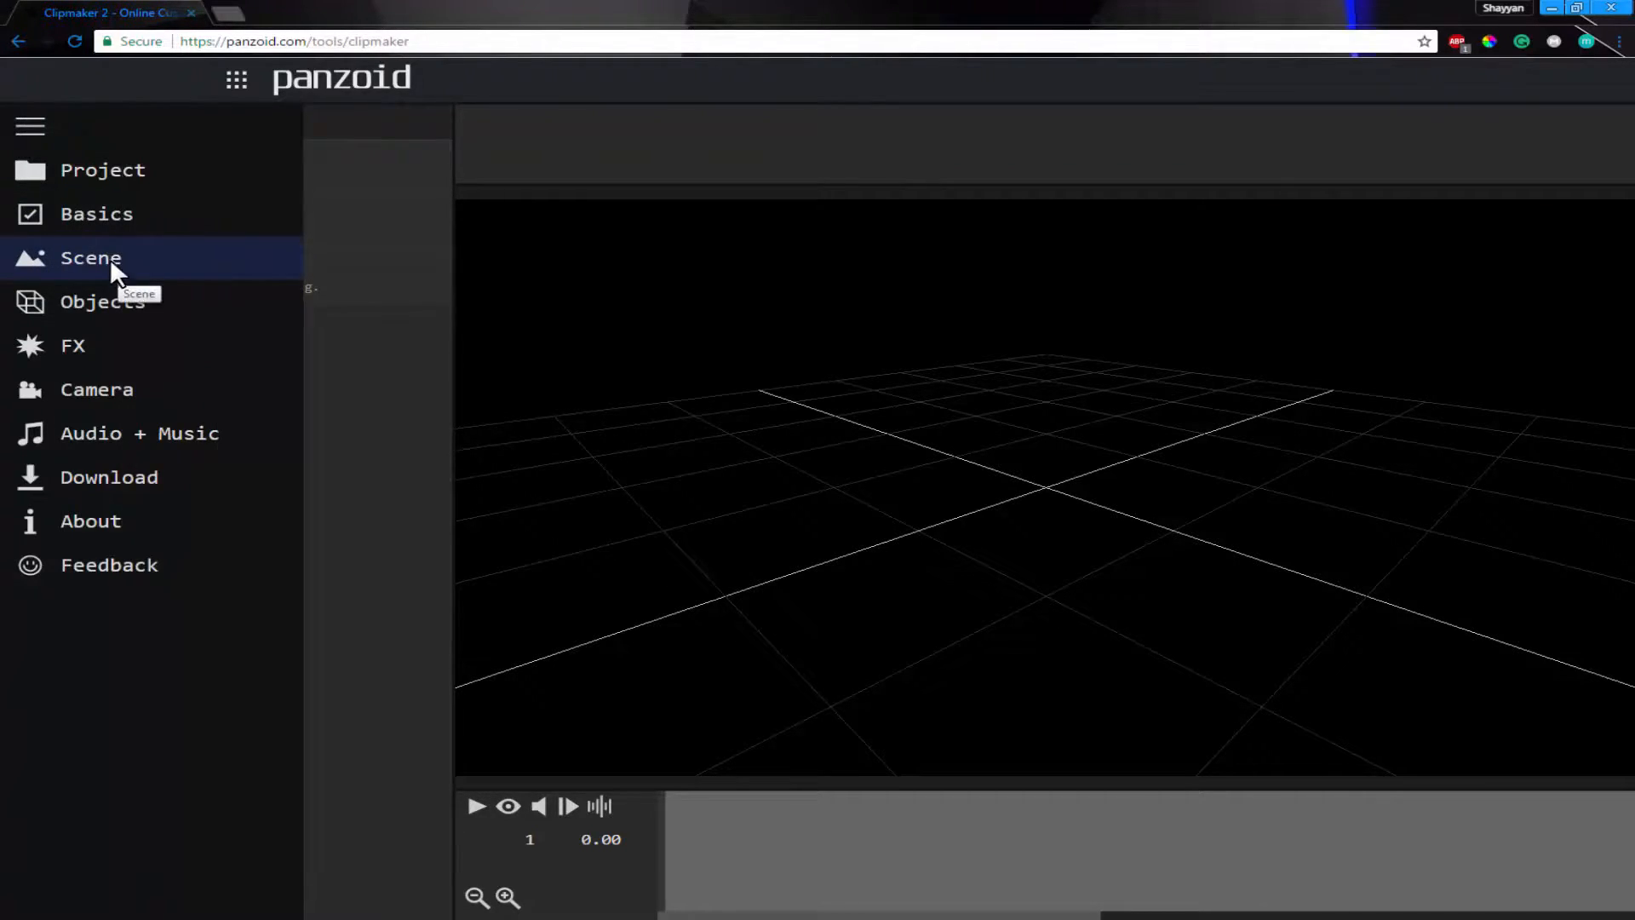
pyautogui.click(111, 254)
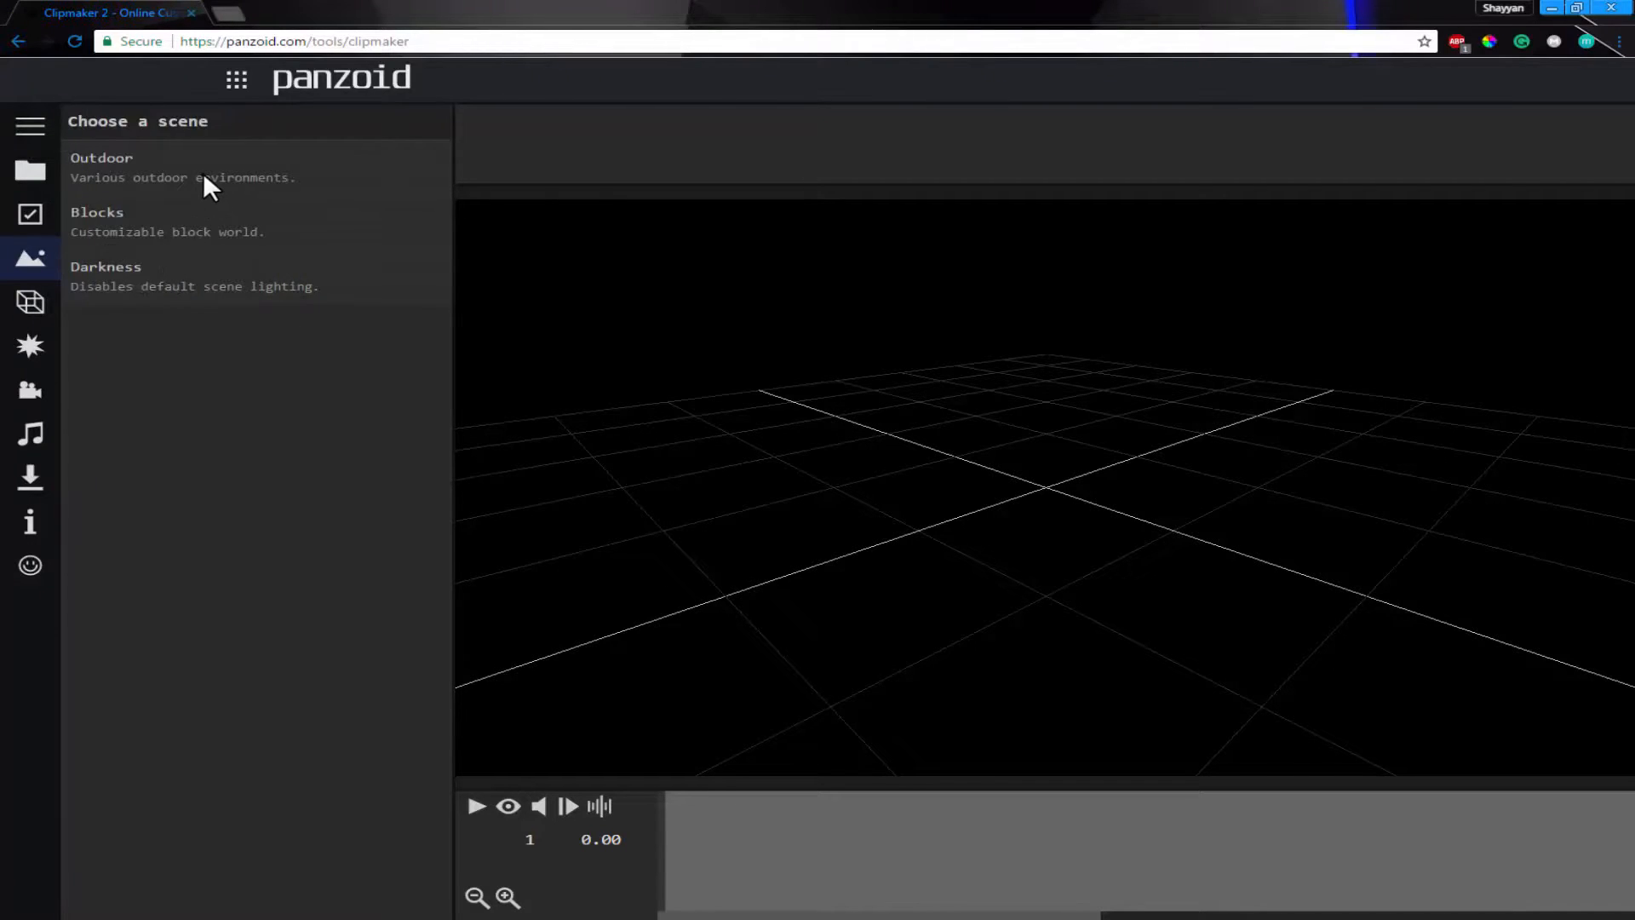
# - Try out the Outdoor scene with flat land and the Darkness scene
pyautogui.click(203, 172)
pyautogui.click(370, 189)
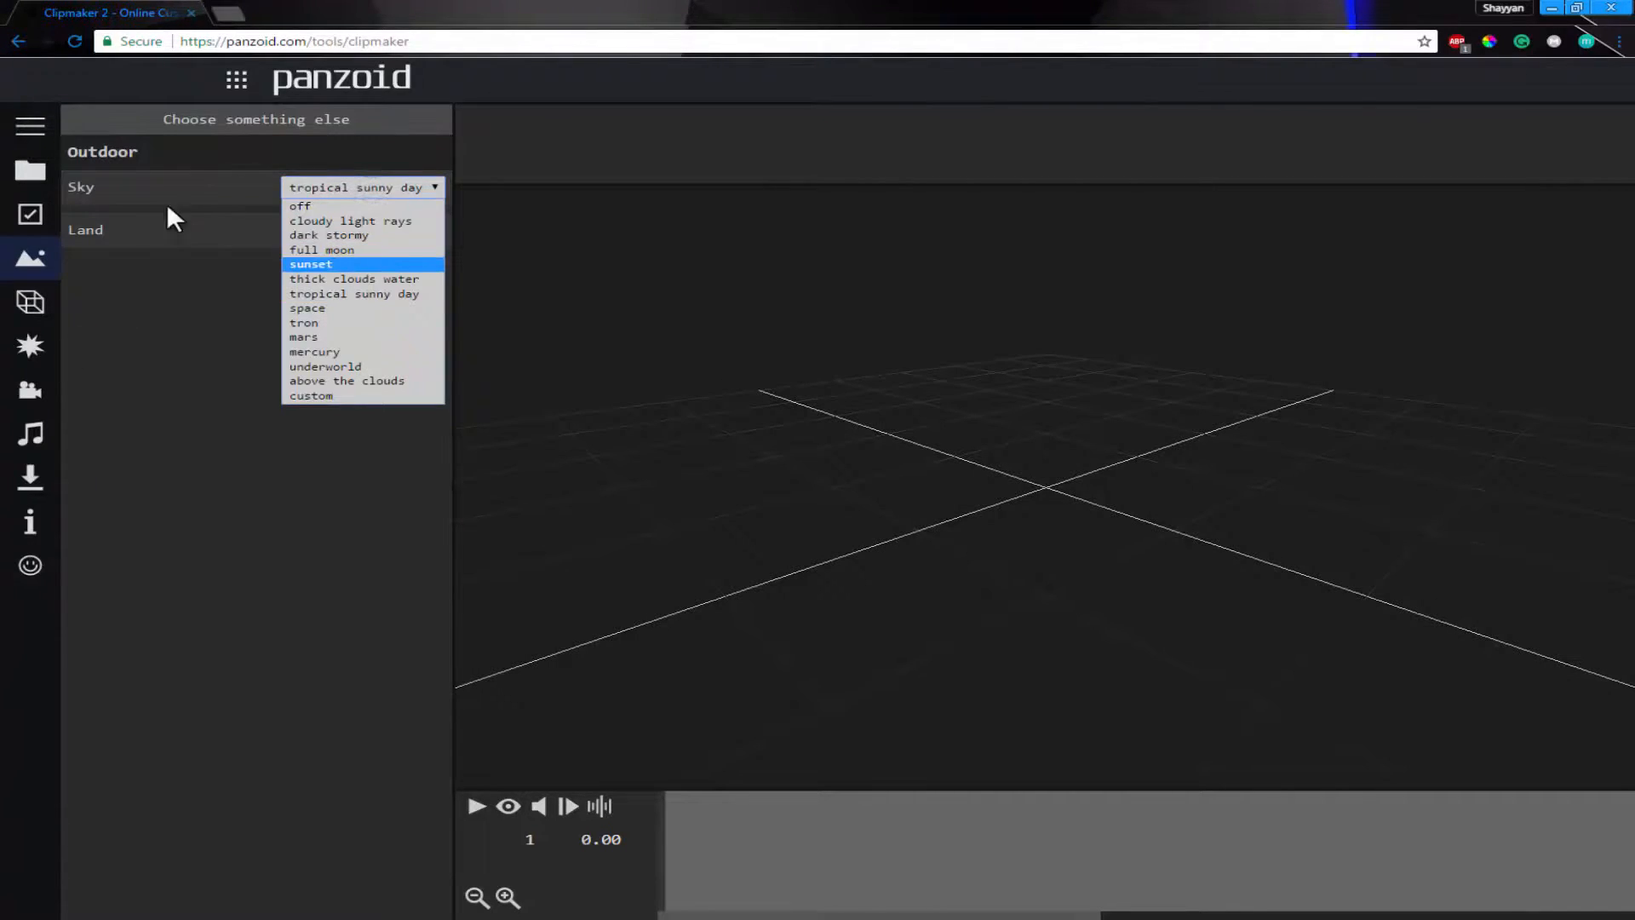
pyautogui.click(149, 274)
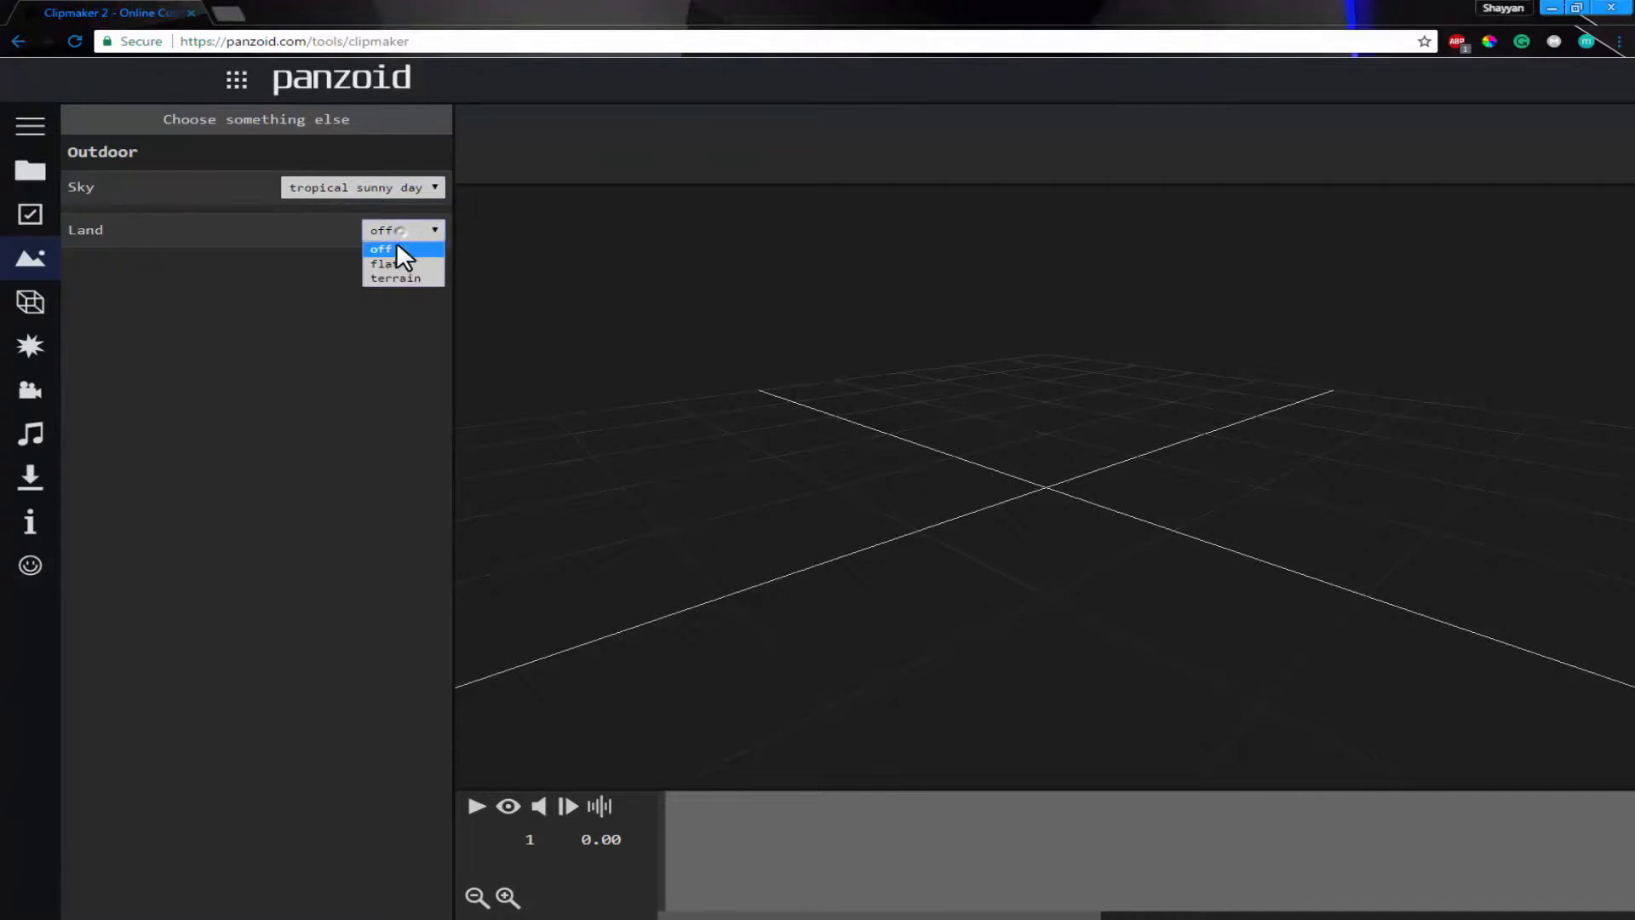
pyautogui.click(399, 261)
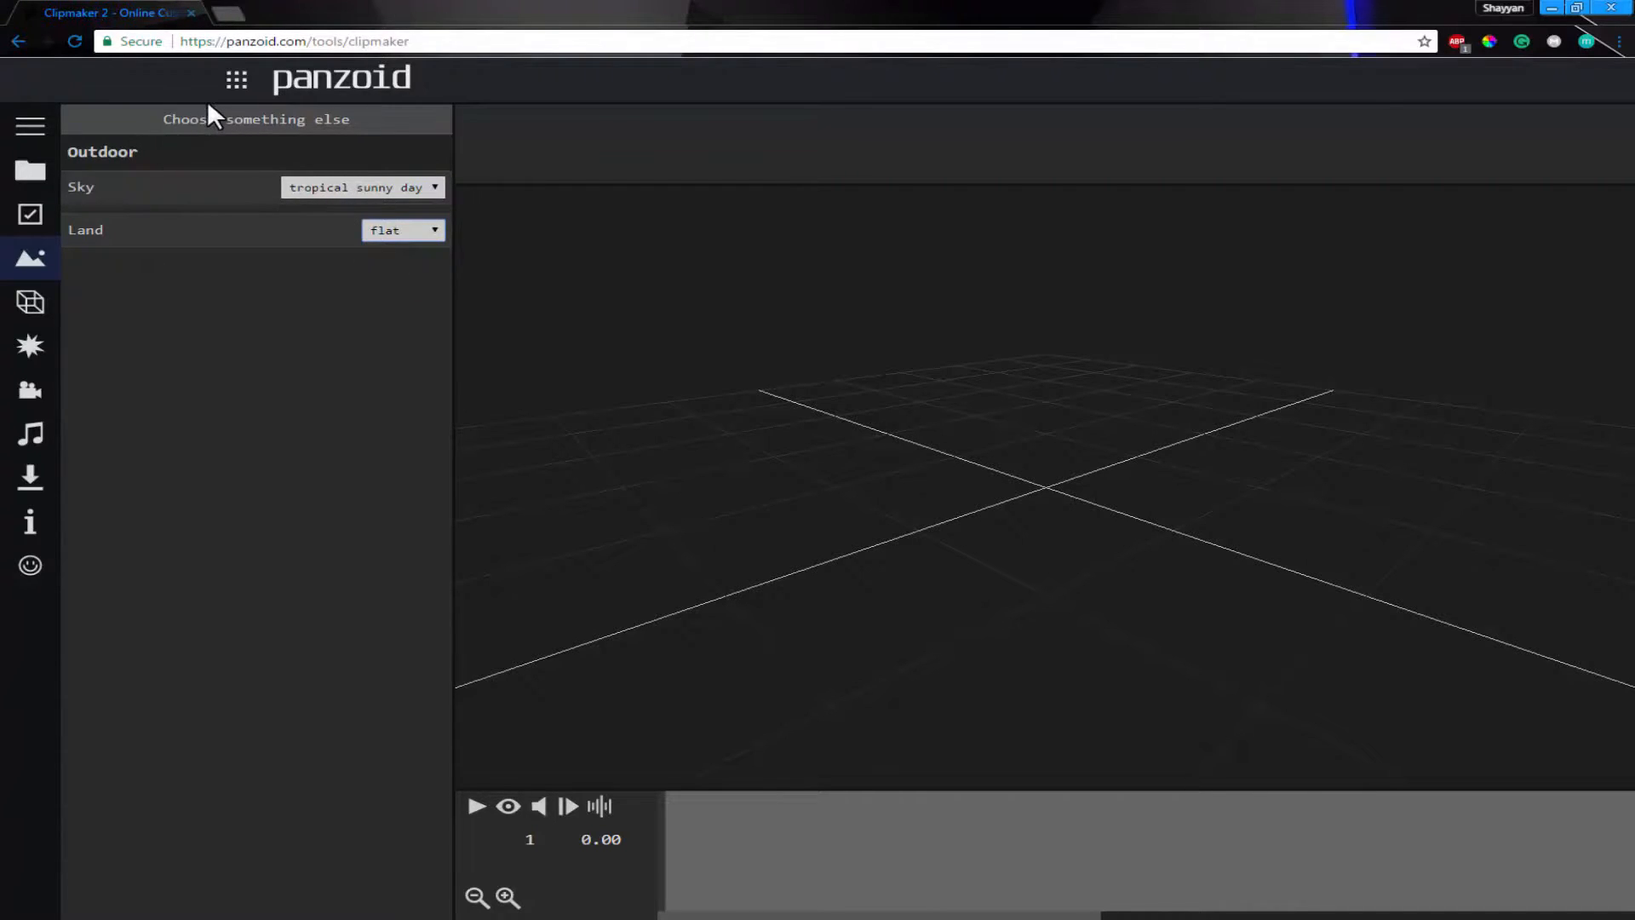
pyautogui.click(218, 120)
pyautogui.click(193, 262)
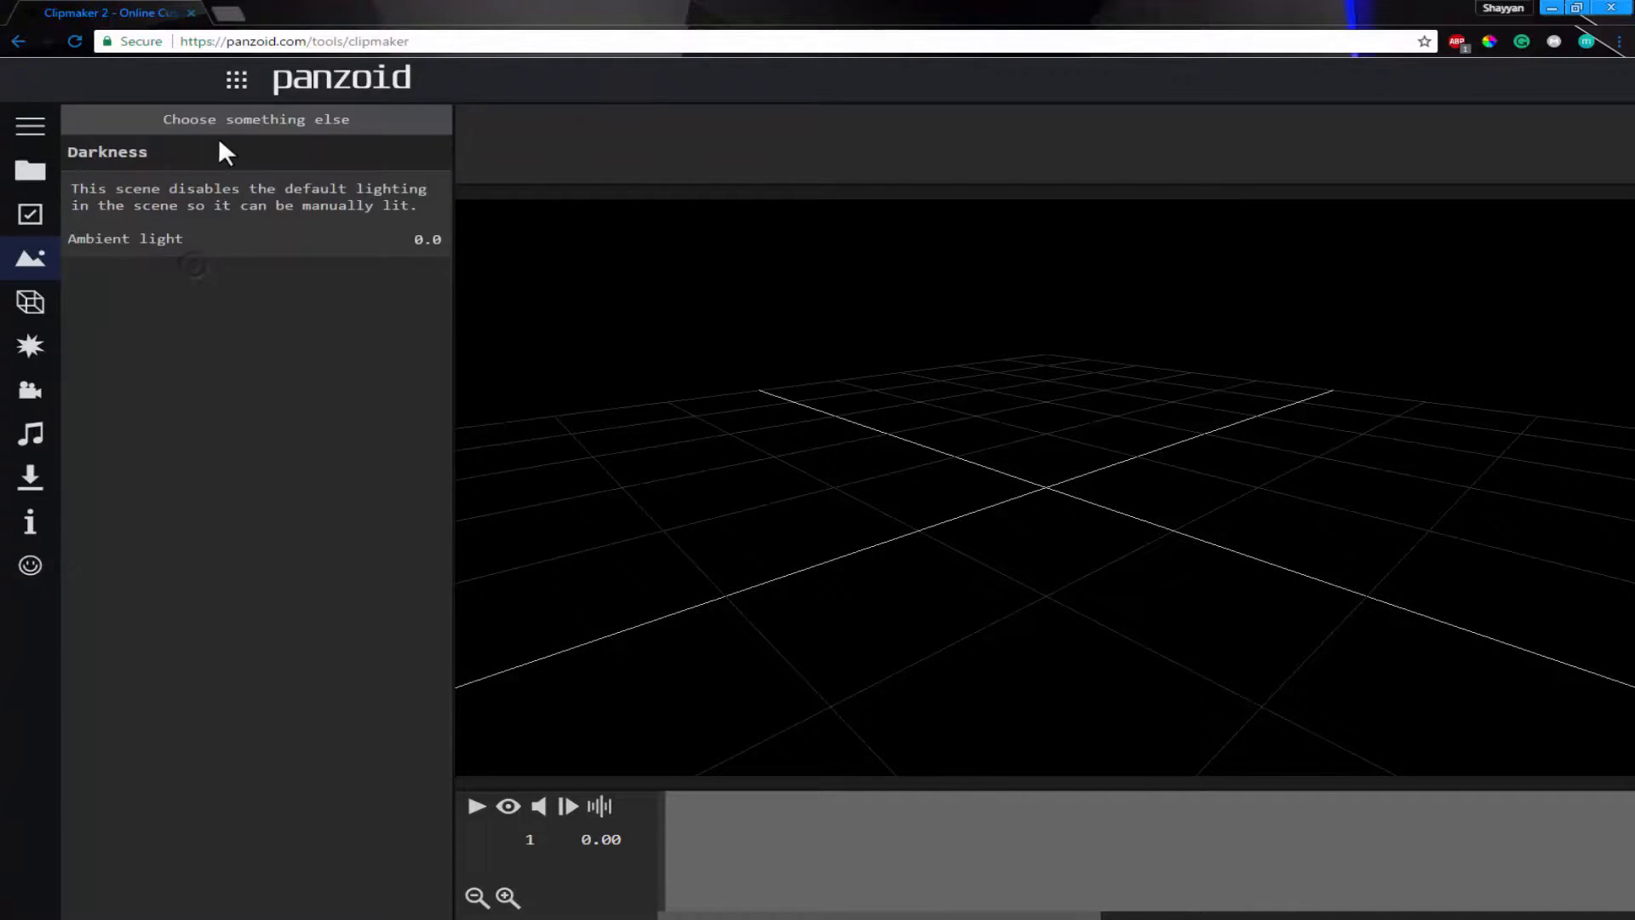
# - Switch to the Blocks scene and set its ground texture to tnt
pyautogui.click(300, 128)
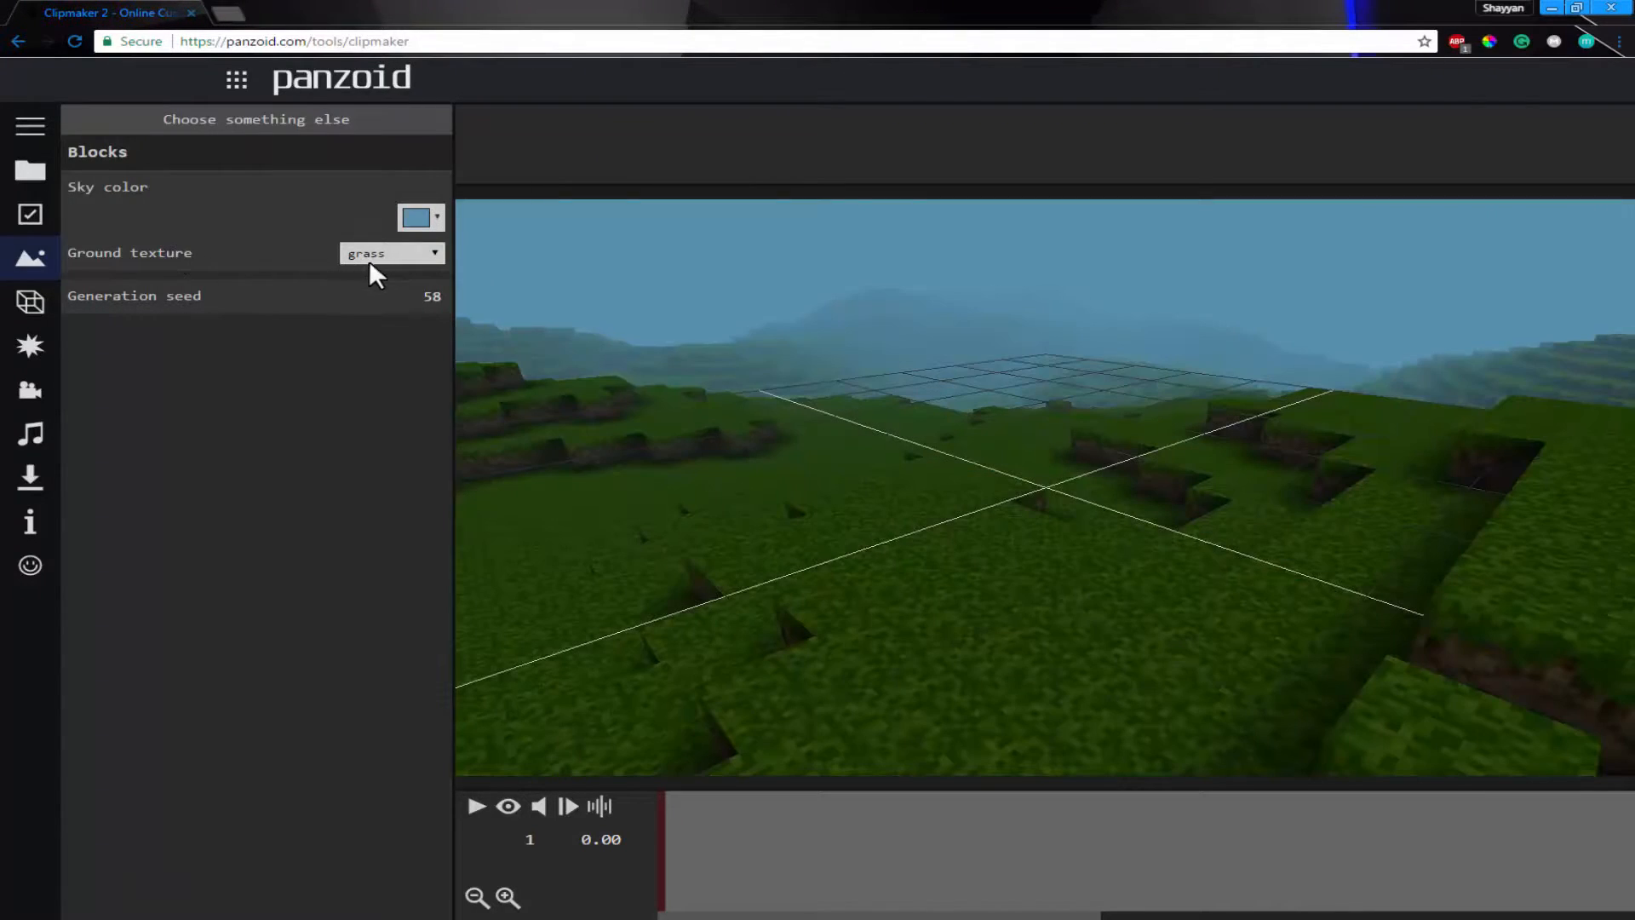
pyautogui.click(370, 259)
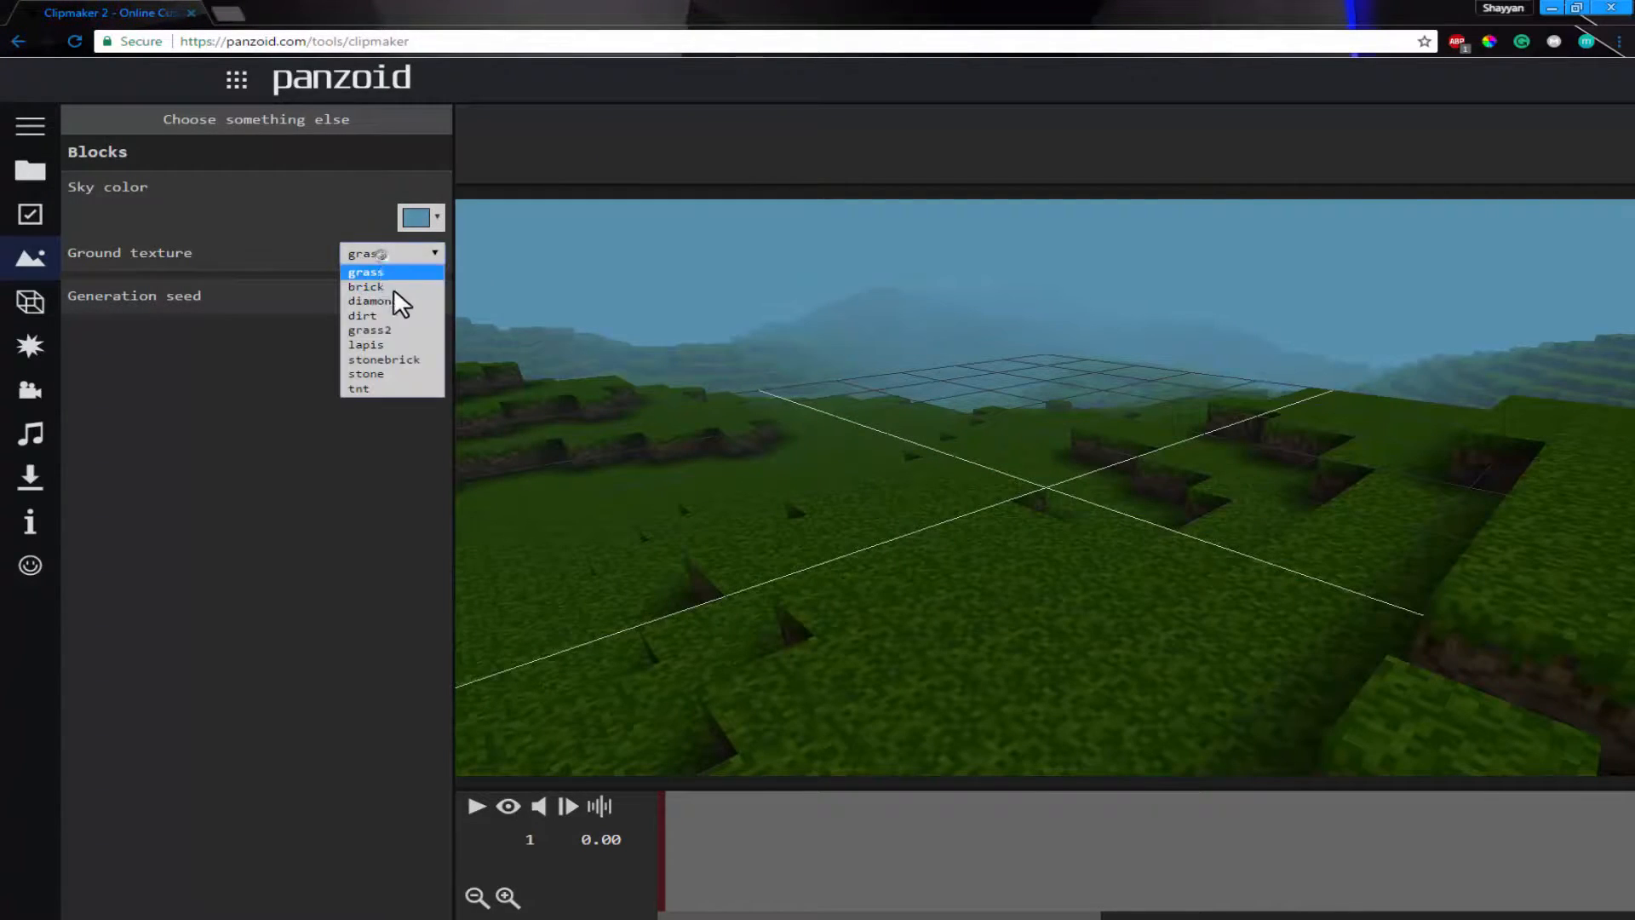
pyautogui.click(368, 388)
# - Change the sky color of the Blocks scene to a brighter light blue
pyautogui.click(426, 220)
pyautogui.moveTo(695, 278)
pyautogui.mouseDown()
pyautogui.moveTo(719, 248)
pyautogui.moveTo(720, 281)
pyautogui.mouseUp()
pyautogui.click(766, 410)
pyautogui.moveTo(833, 381); pyautogui.dragTo(996, 373)
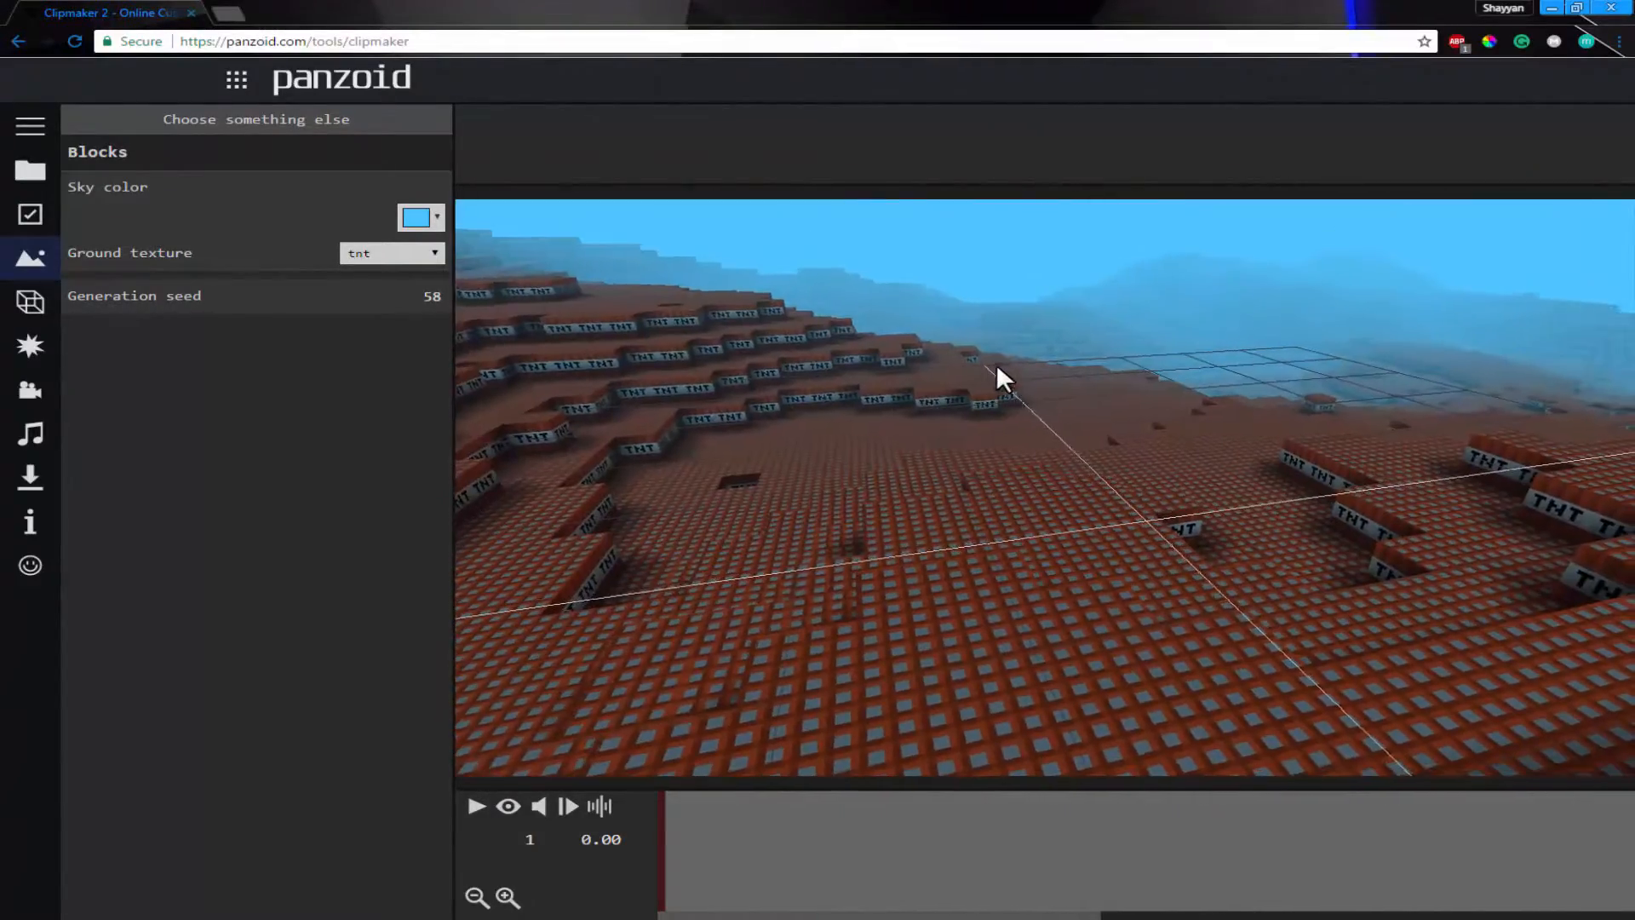
# - Play the clip briefly and check the scene in the render preview
pyautogui.click(477, 807)
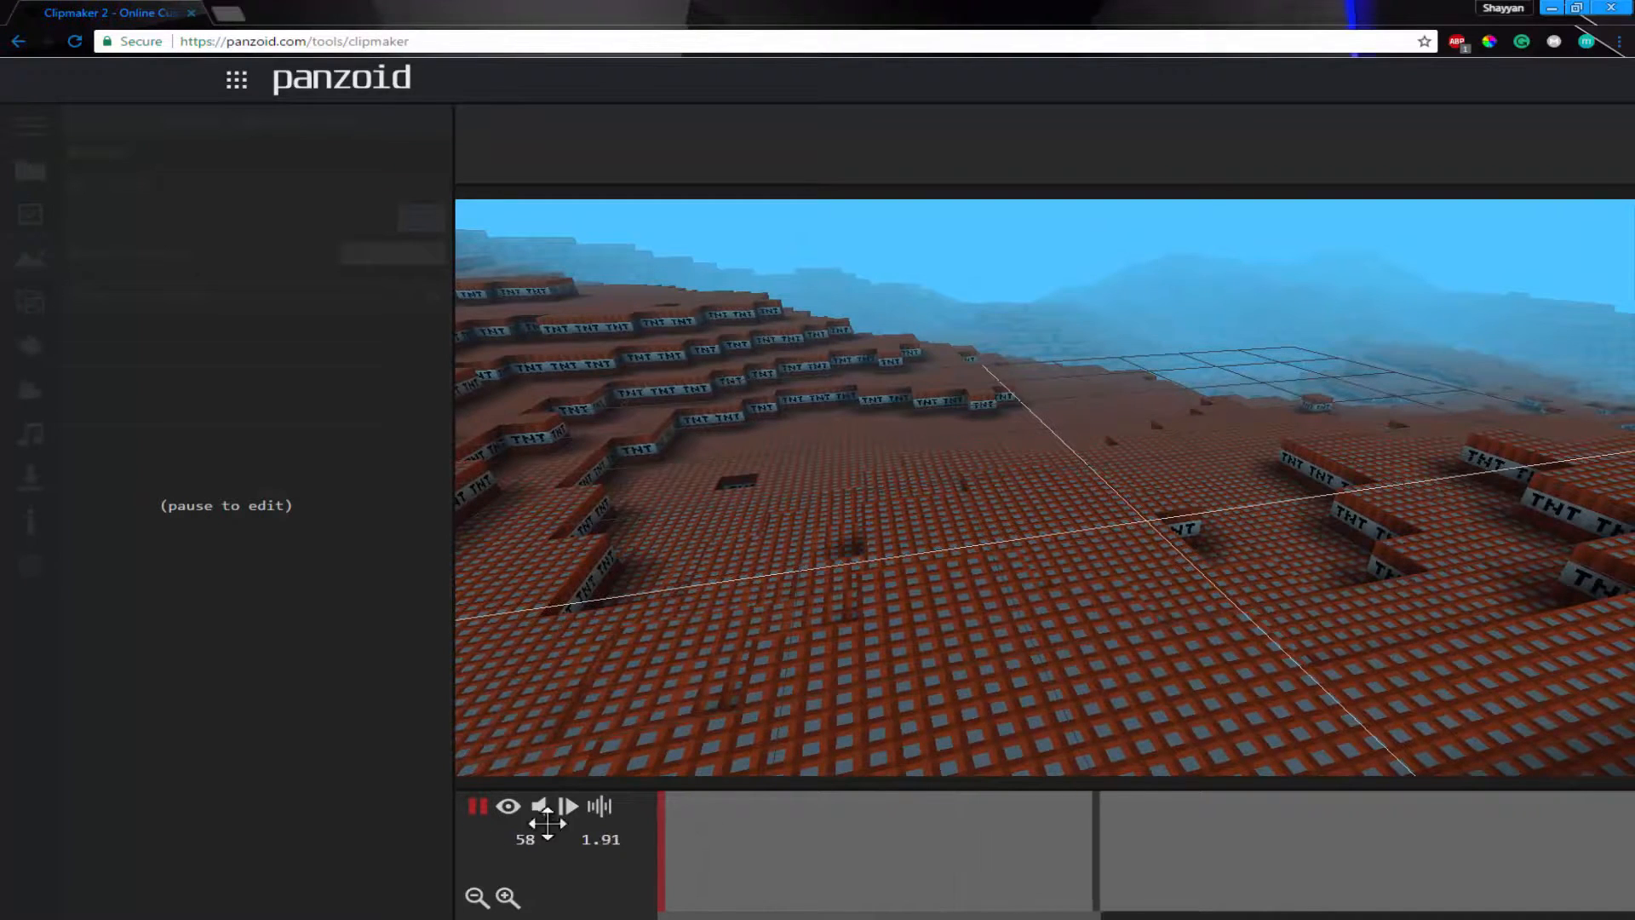
pyautogui.click(464, 805)
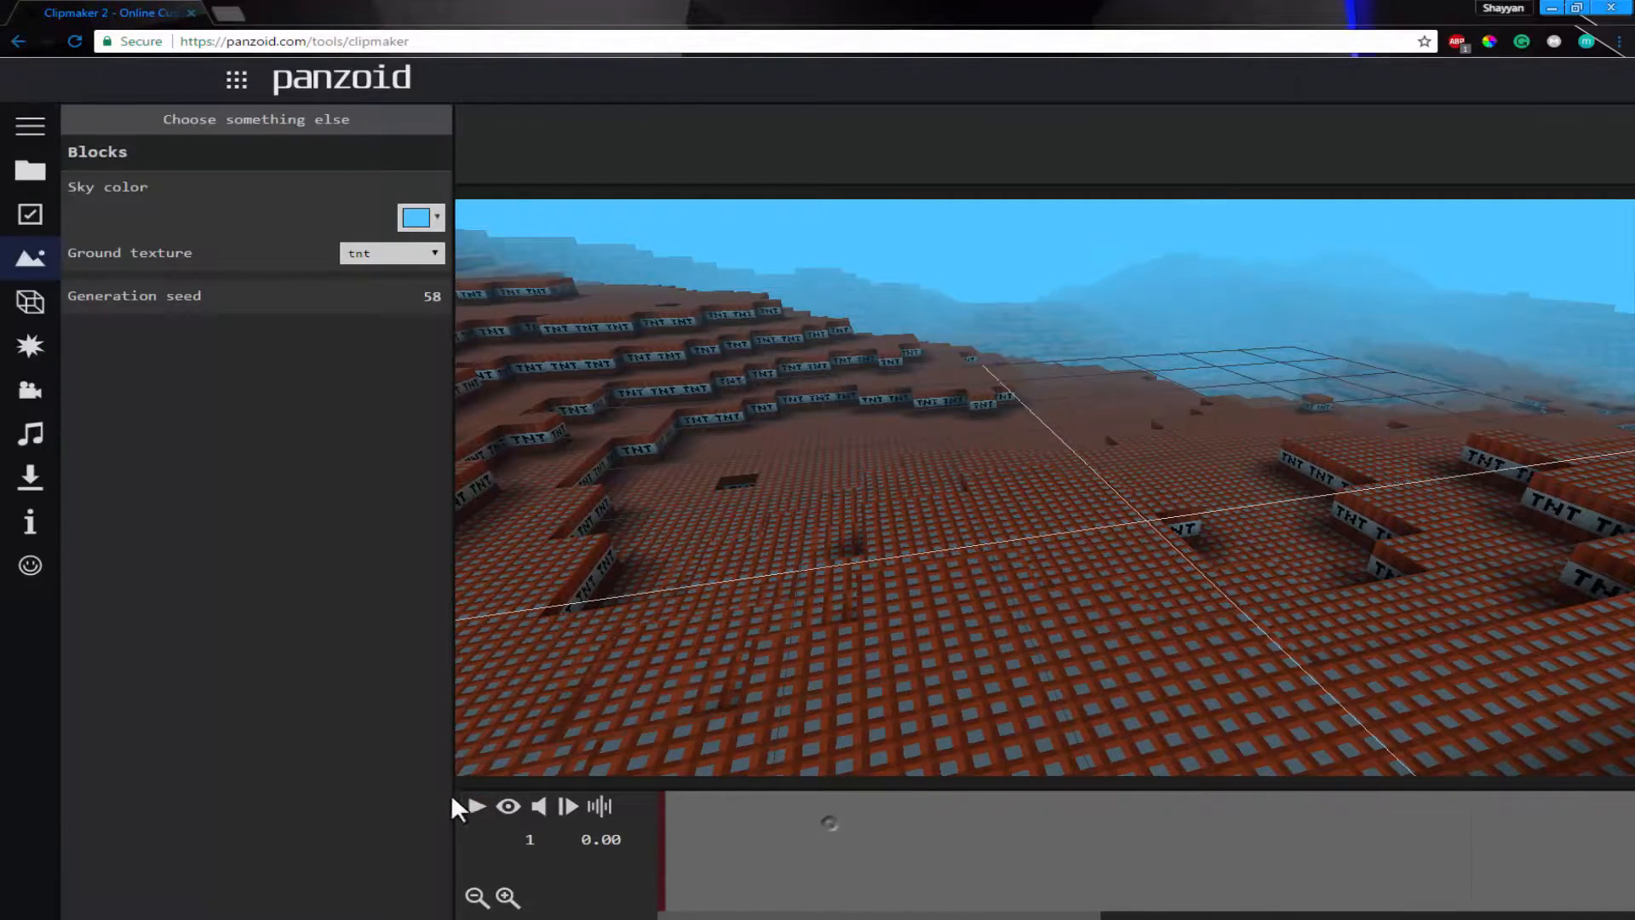
pyautogui.click(509, 806)
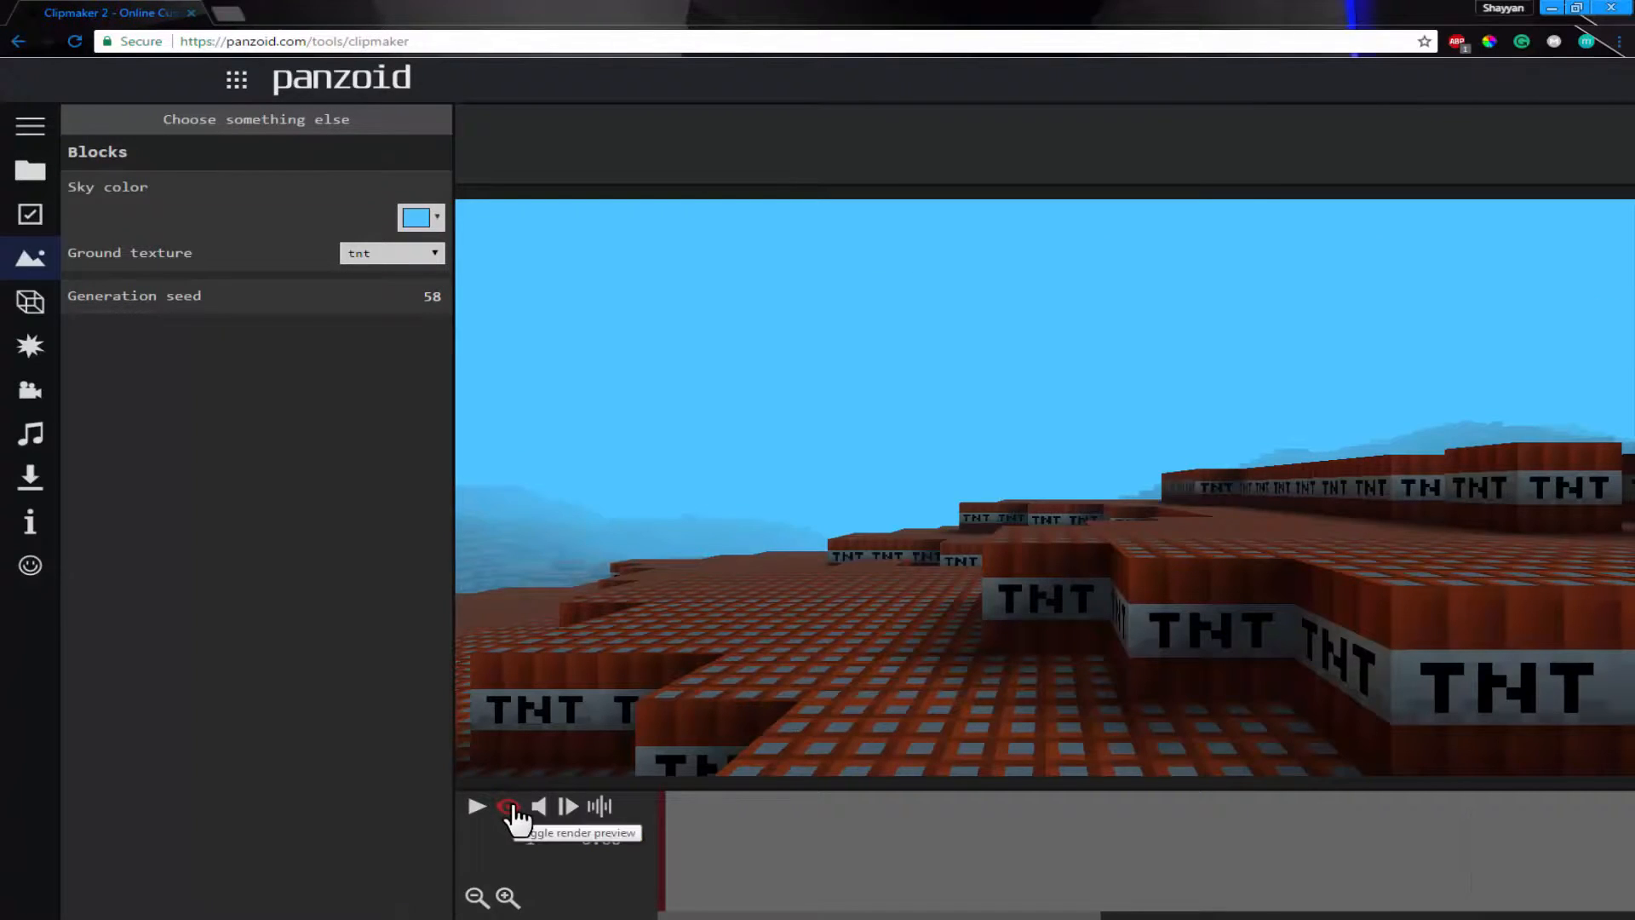
pyautogui.click(513, 807)
# - Toggle the sound mute and play the clip briefly at normal speed and at half speed
pyautogui.click(539, 807)
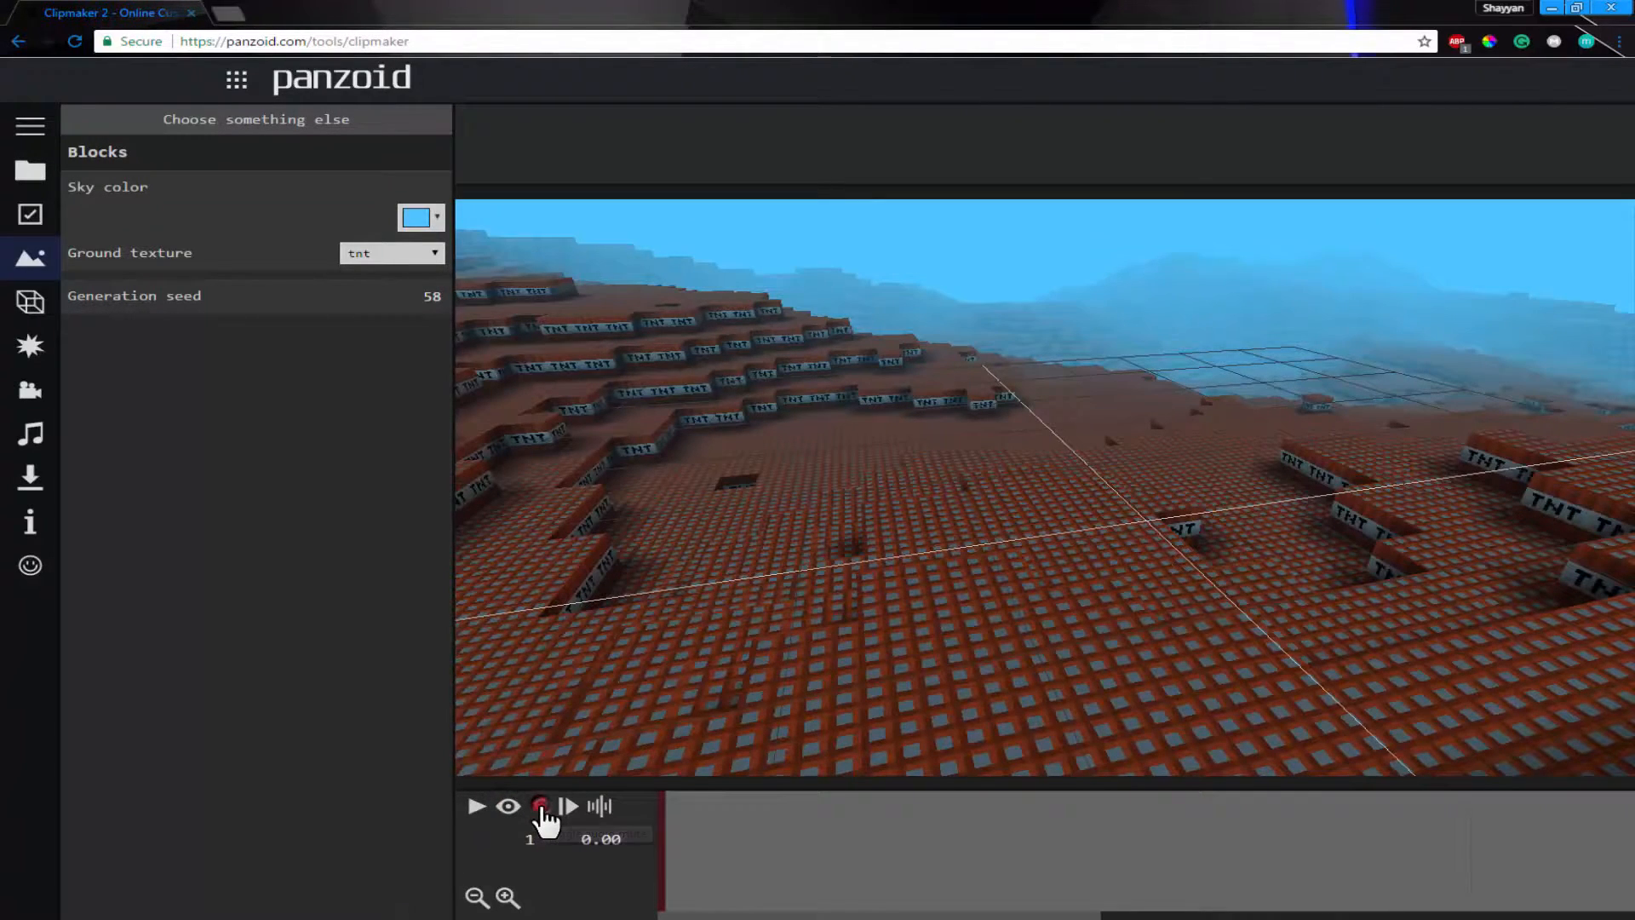
pyautogui.click(476, 806)
pyautogui.click(477, 806)
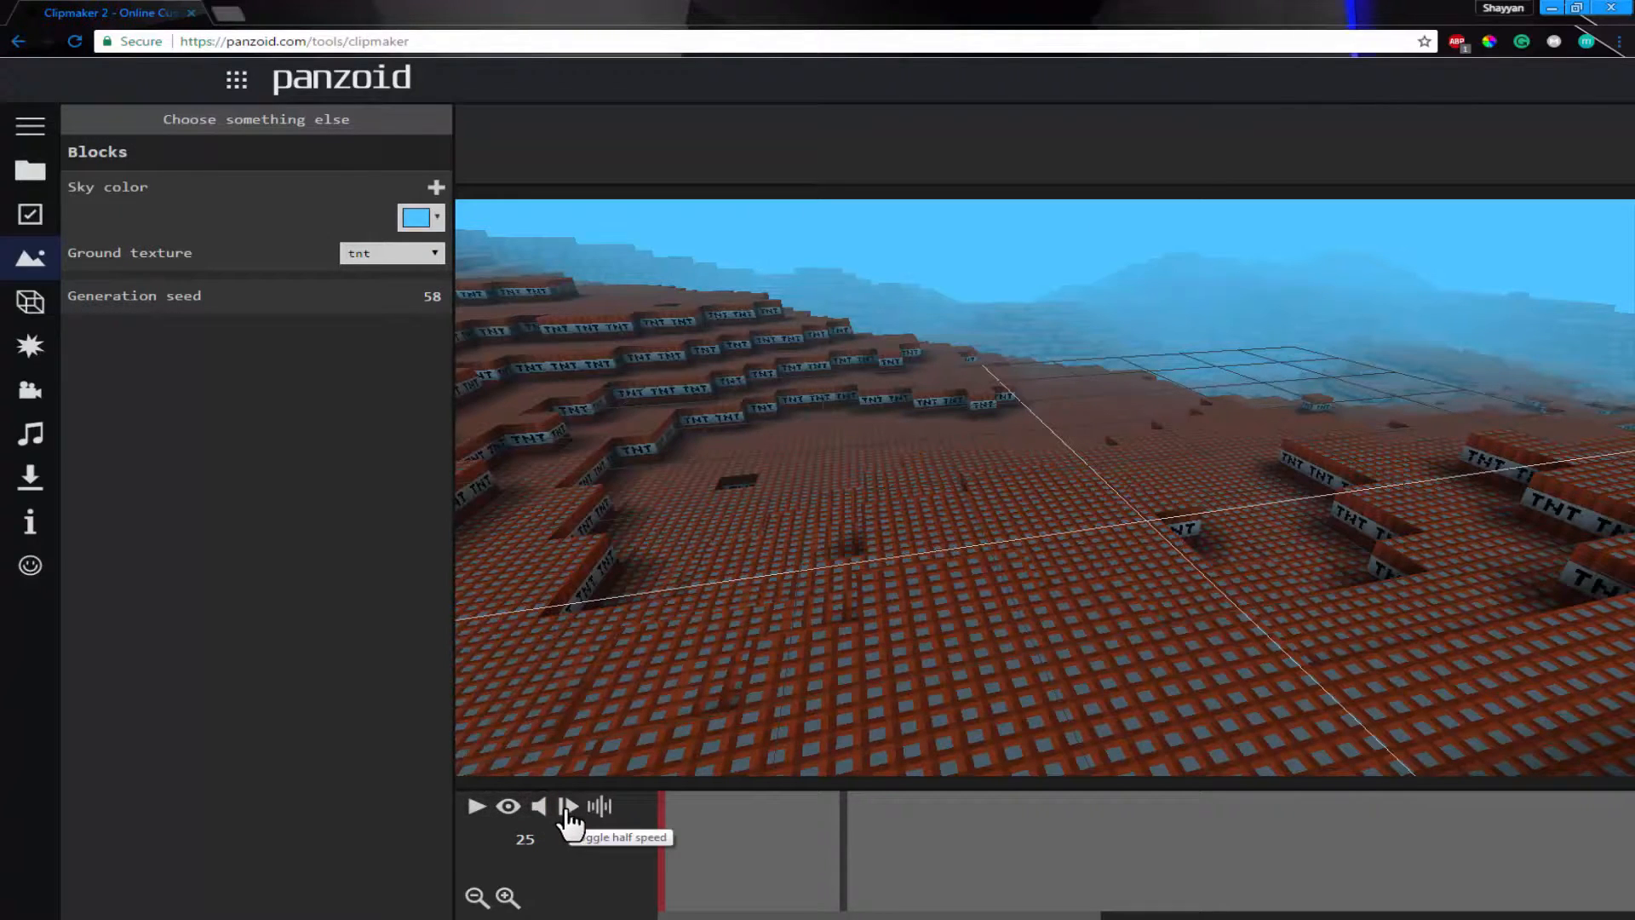
pyautogui.click(569, 808)
pyautogui.click(476, 807)
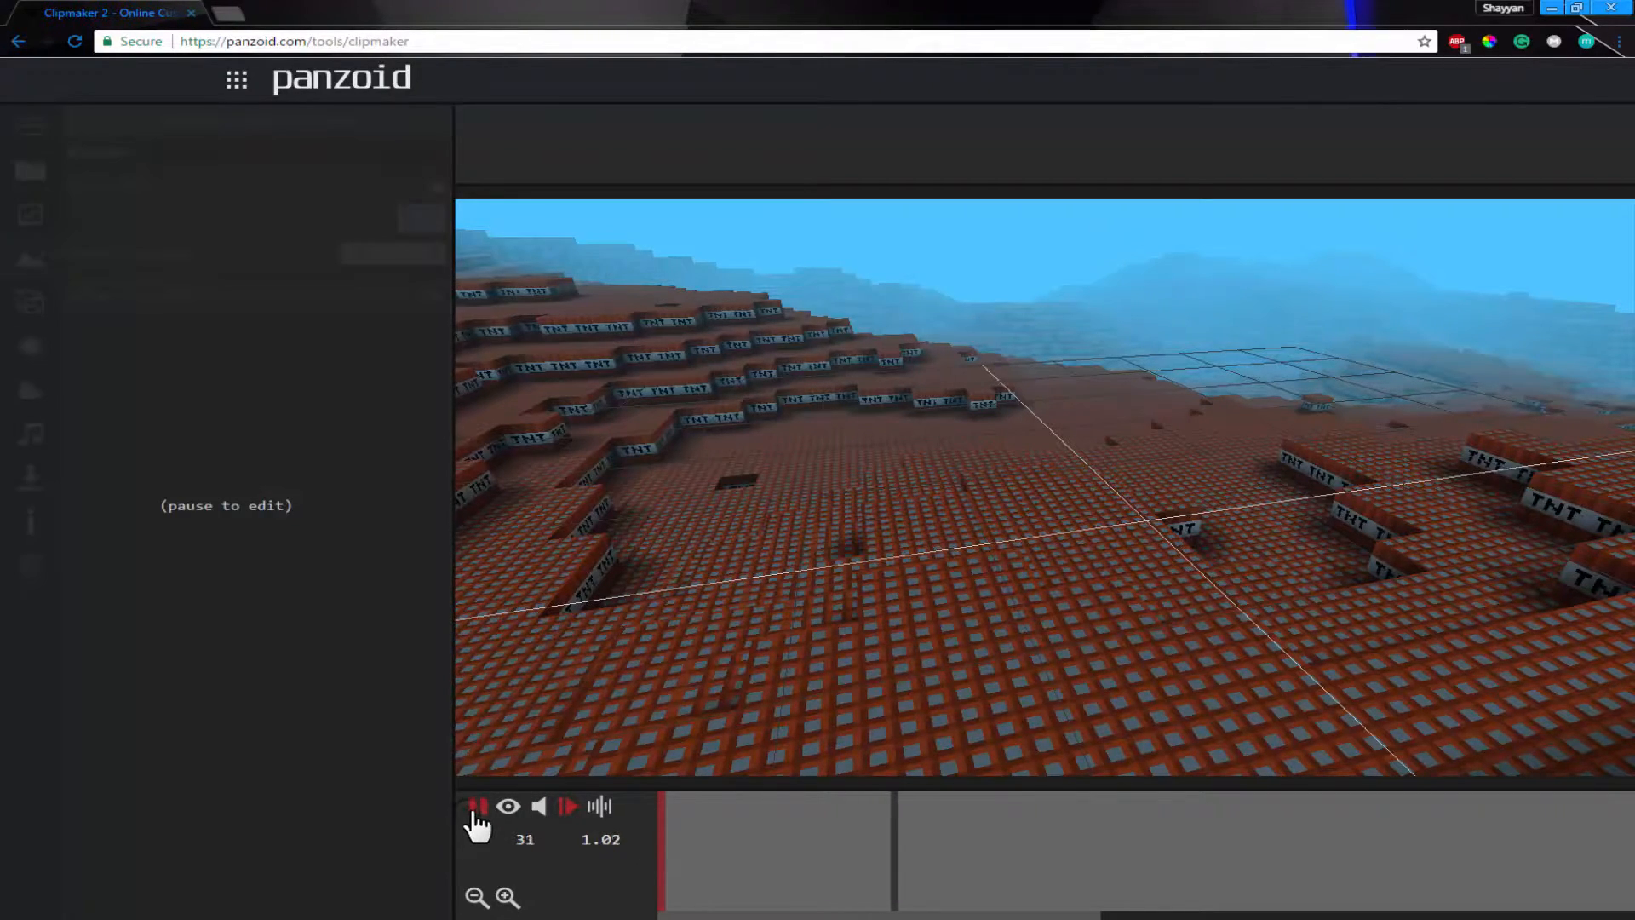
pyautogui.click(477, 807)
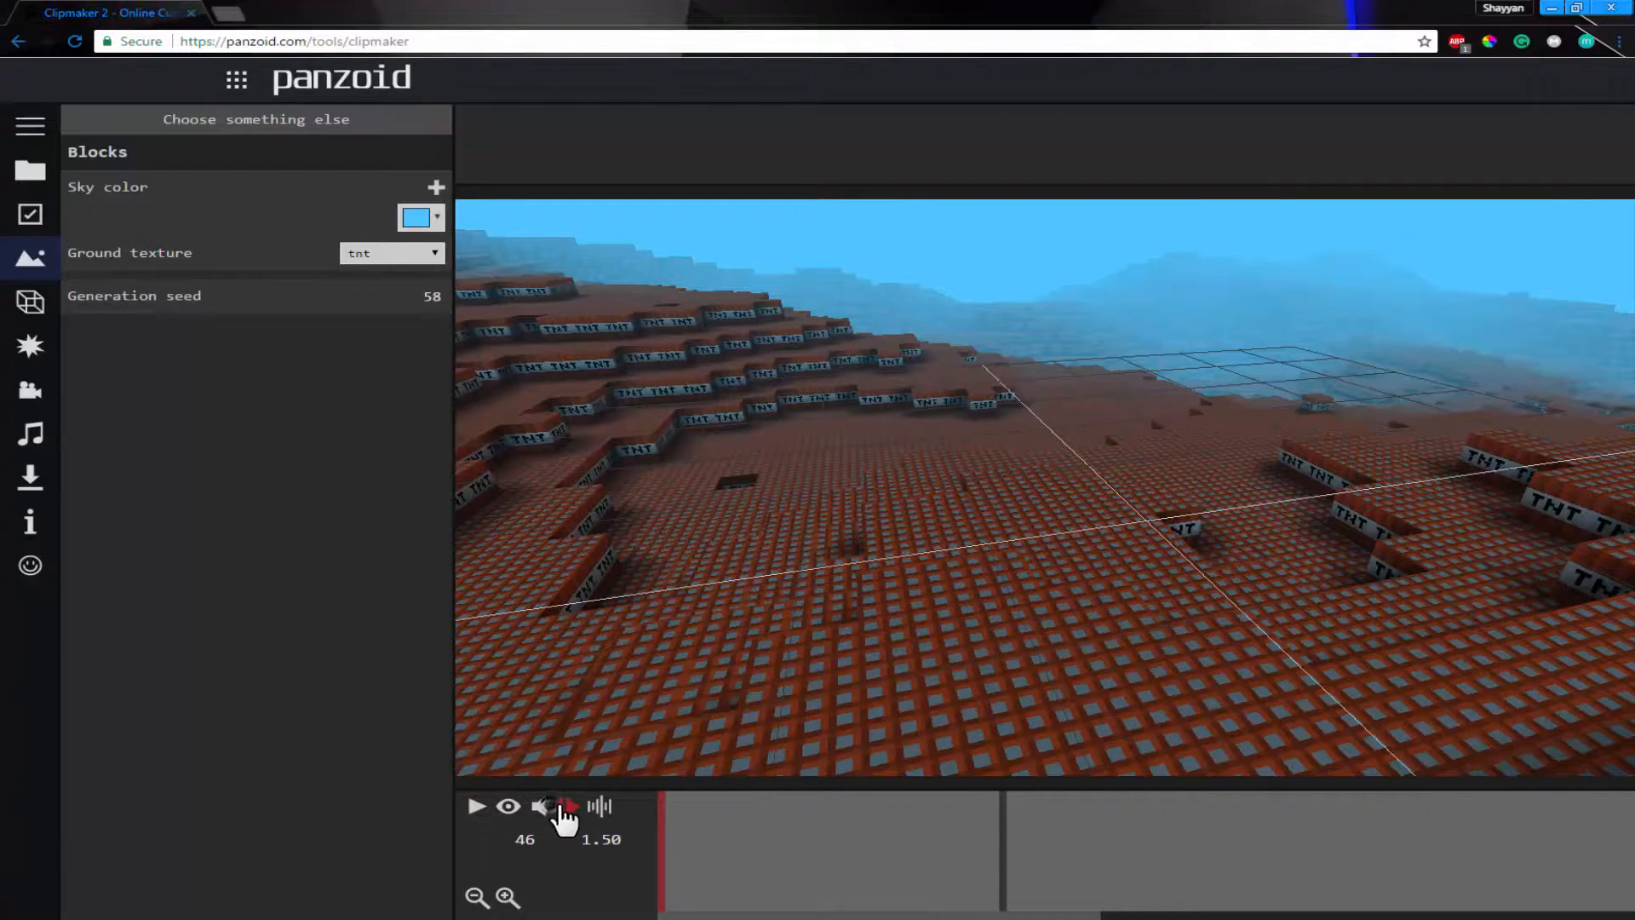
# - Stop the clip playback and review the object types that can be added to the scene
pyautogui.click(477, 808)
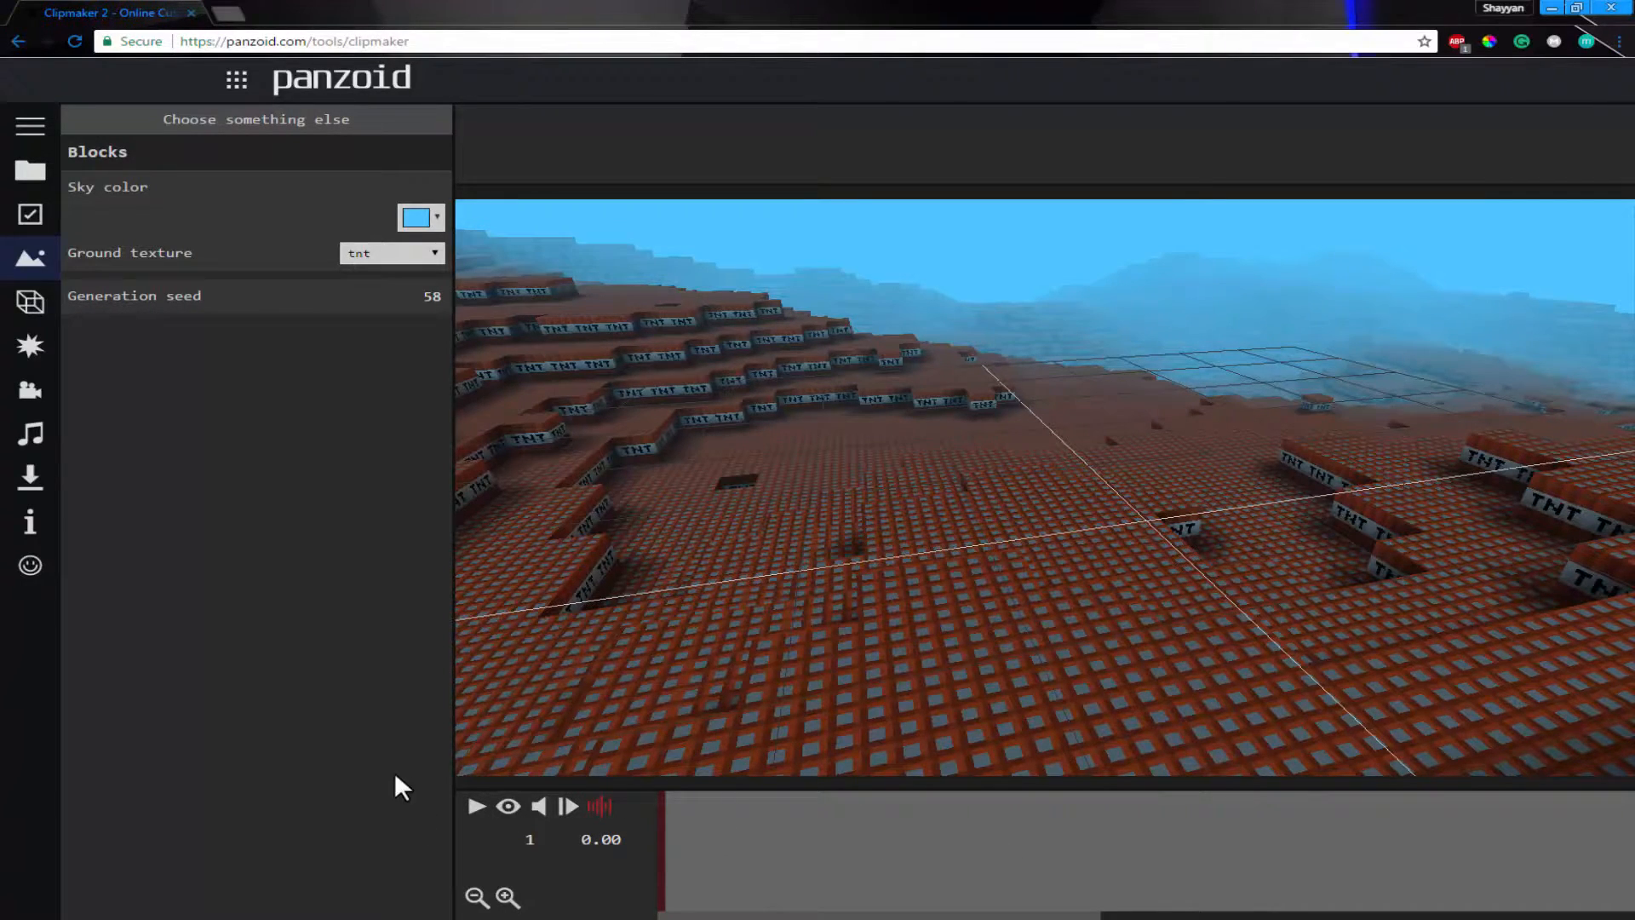
pyautogui.click(26, 304)
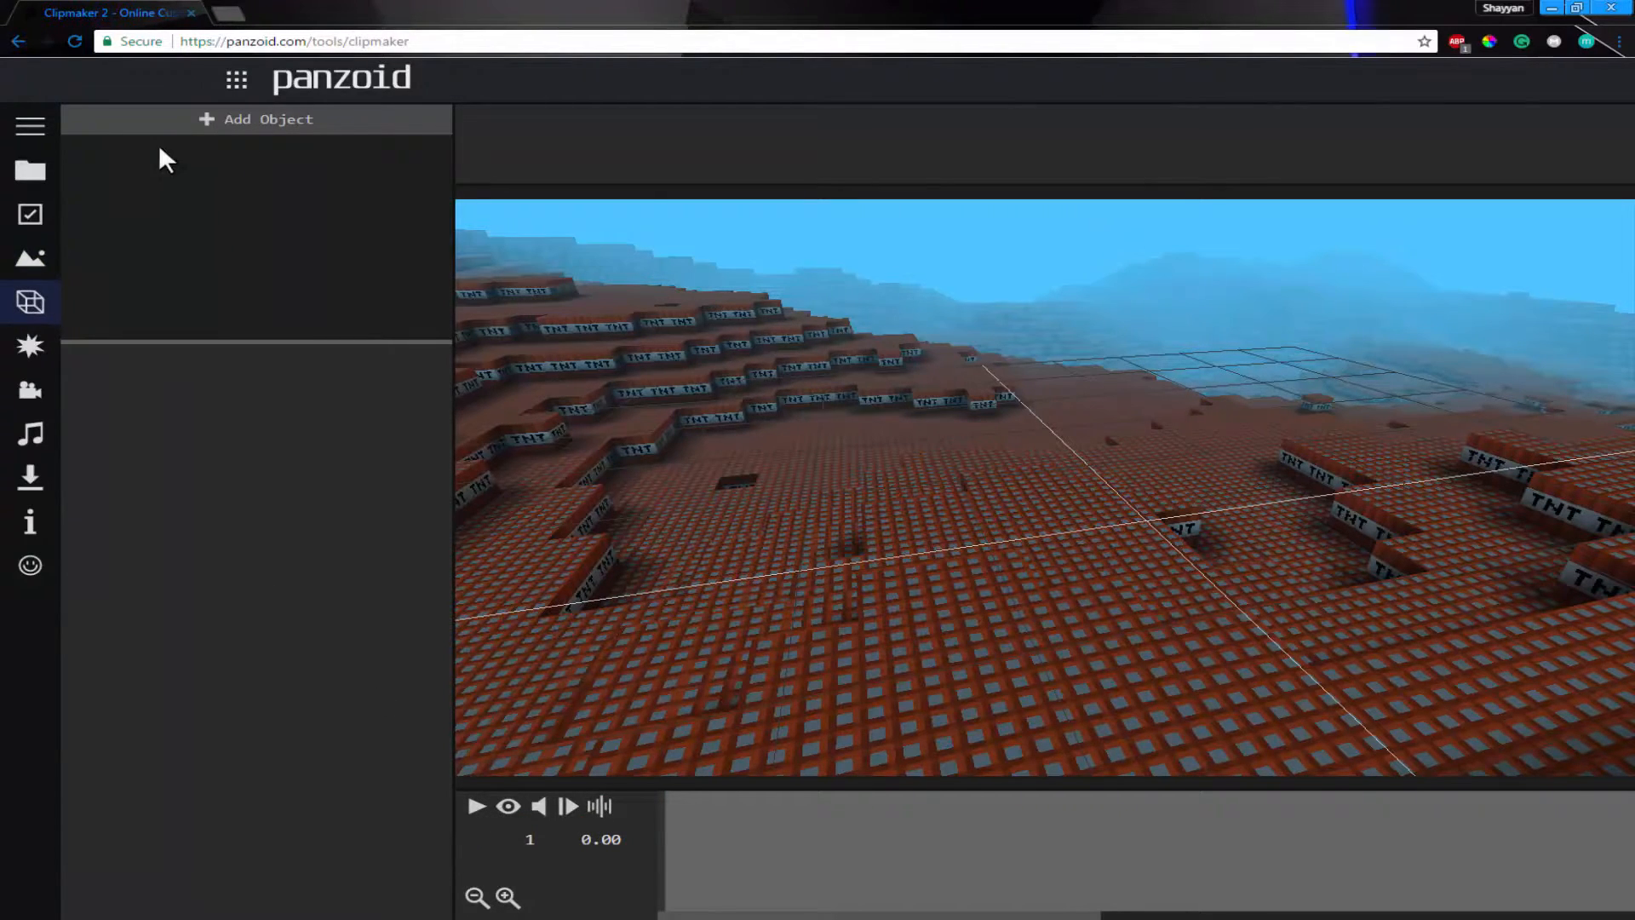
pyautogui.click(30, 126)
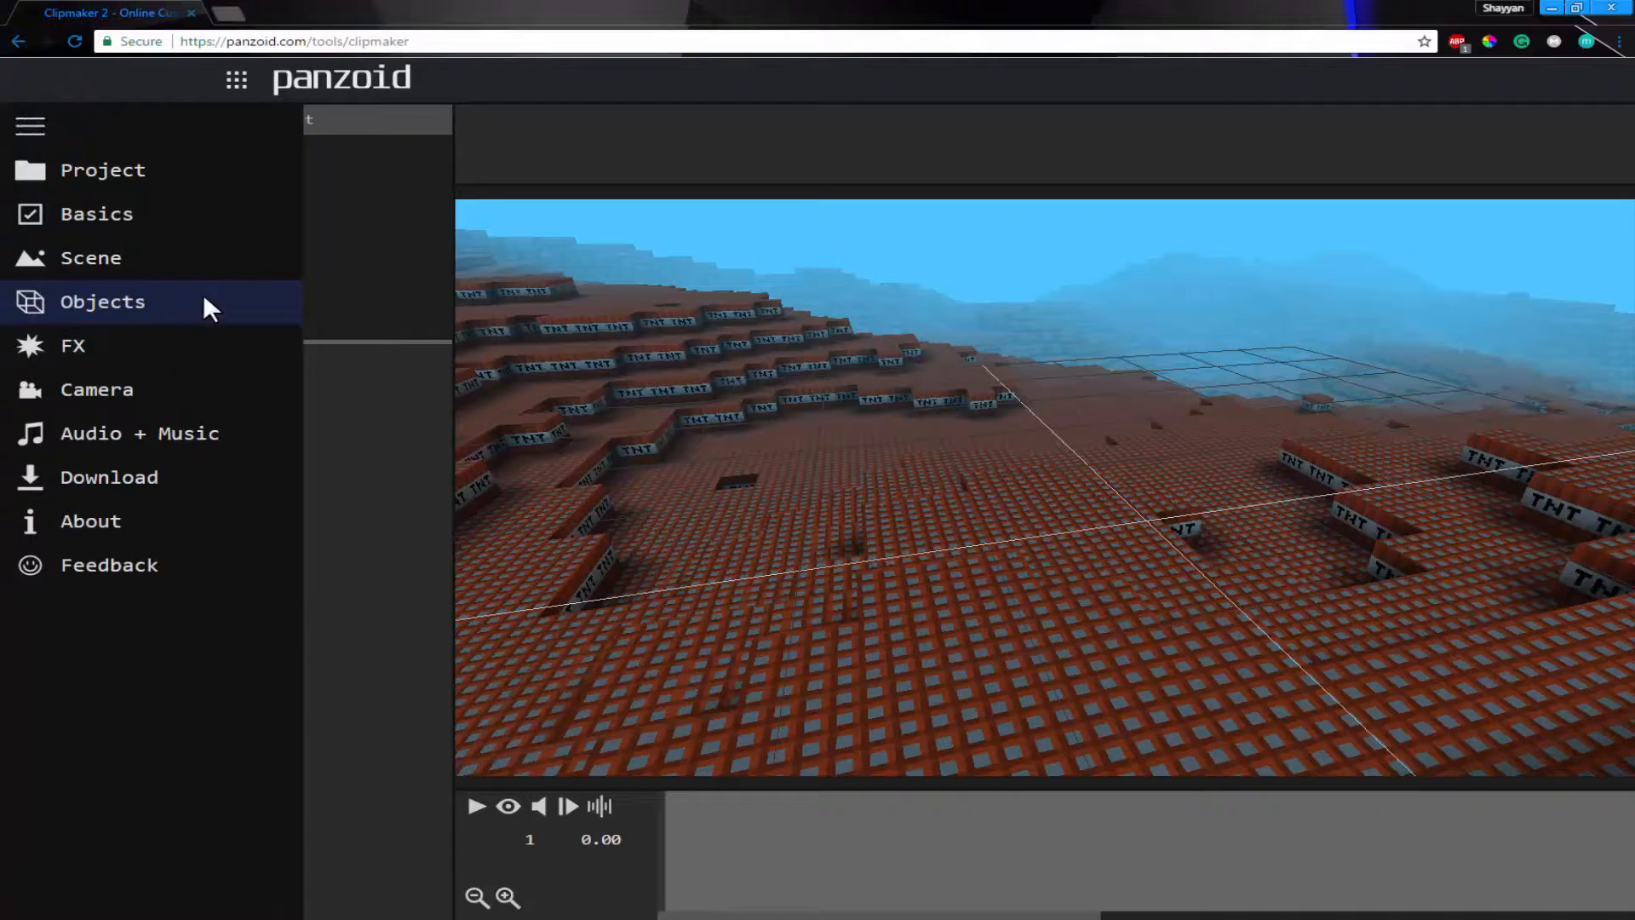
pyautogui.click(61, 122)
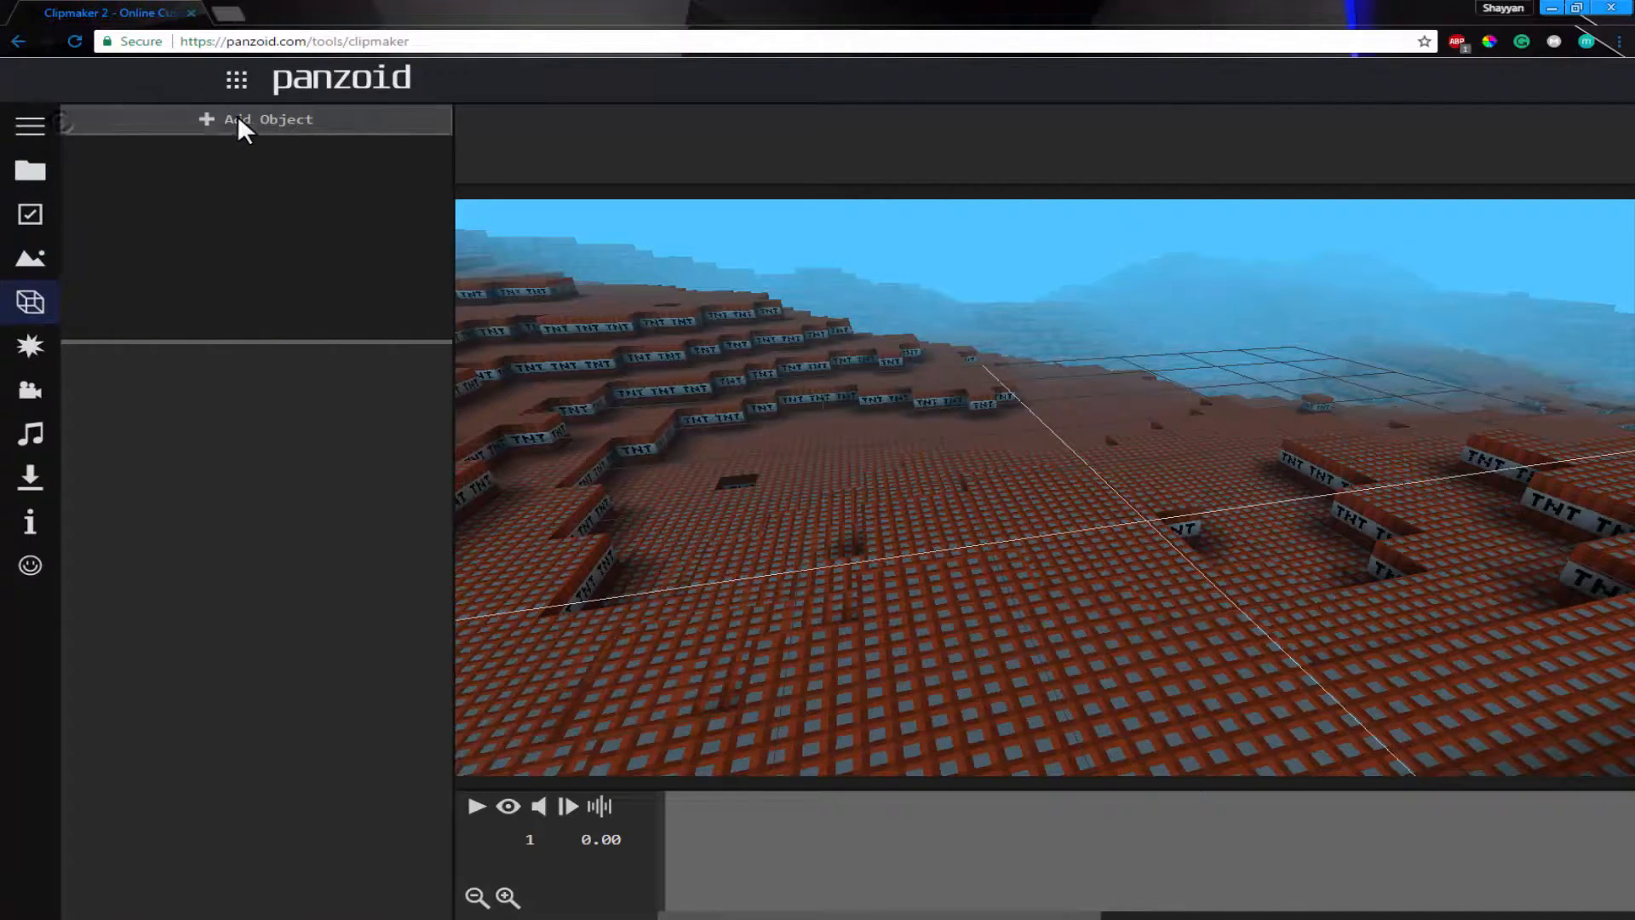
pyautogui.click(237, 117)
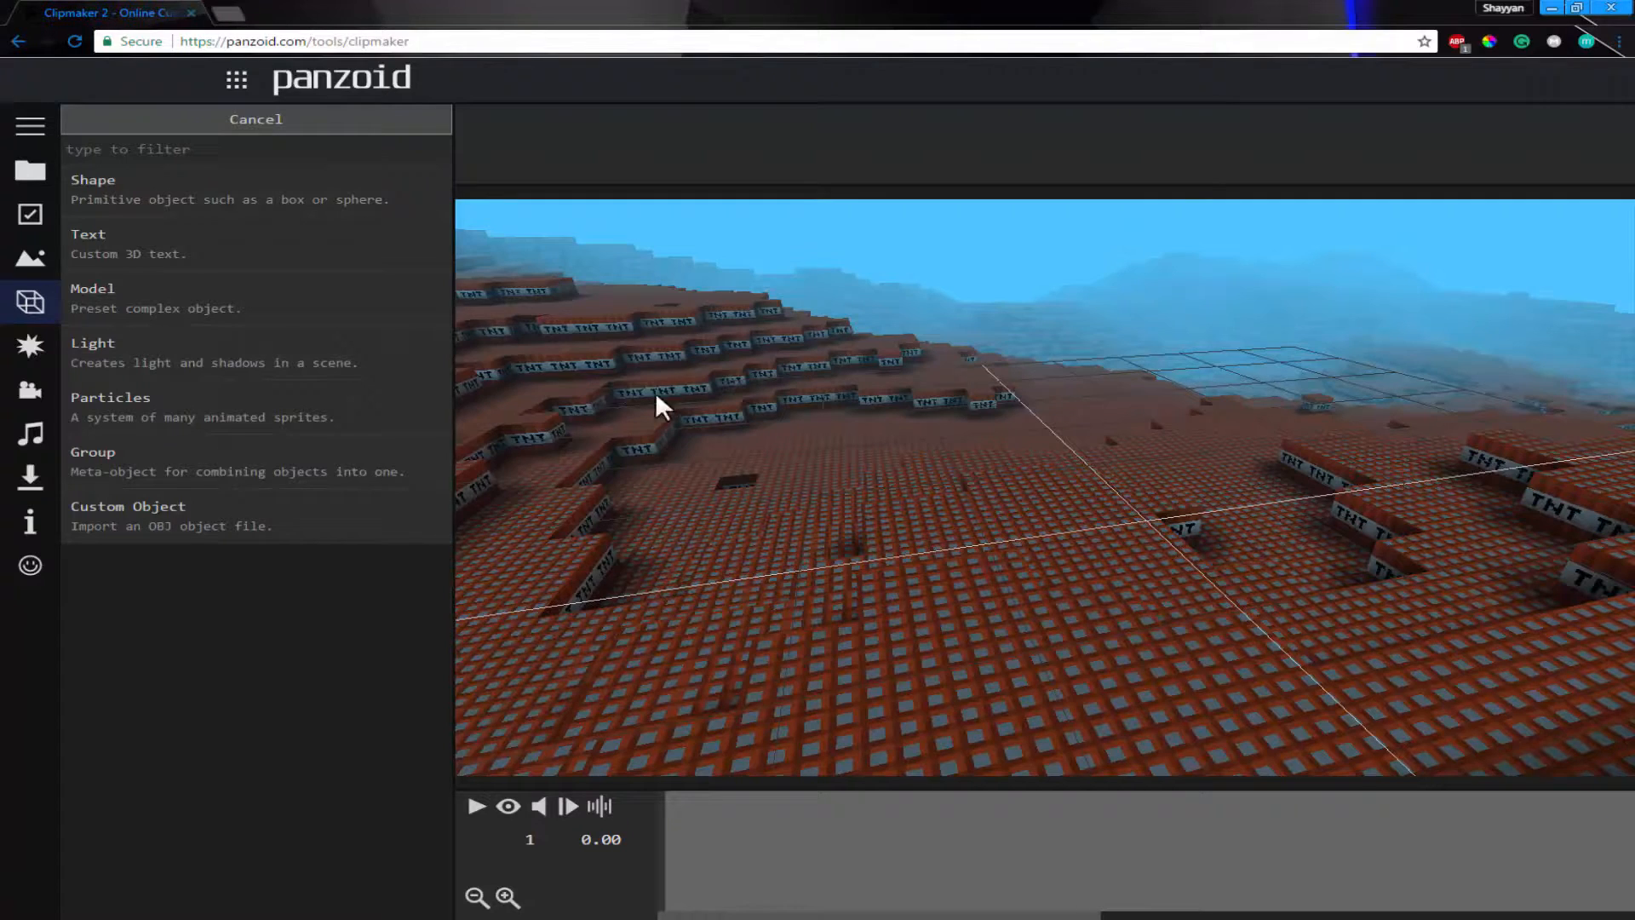
# - Try adding a Group object, delete it, and close the list of object types
pyautogui.click(152, 465)
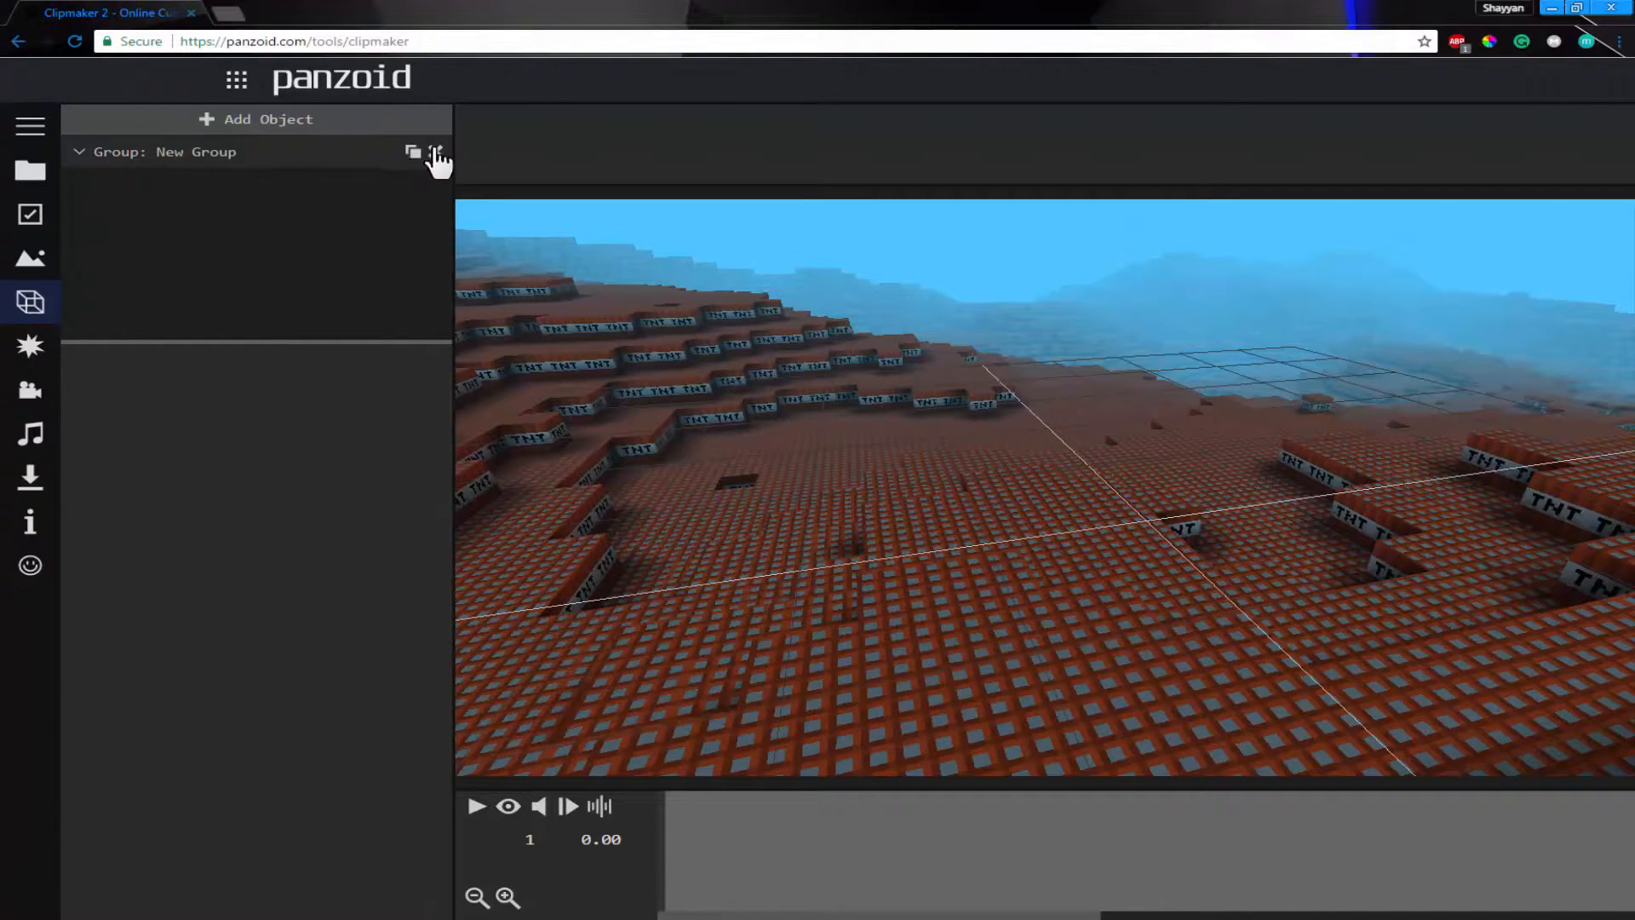
pyautogui.click(339, 120)
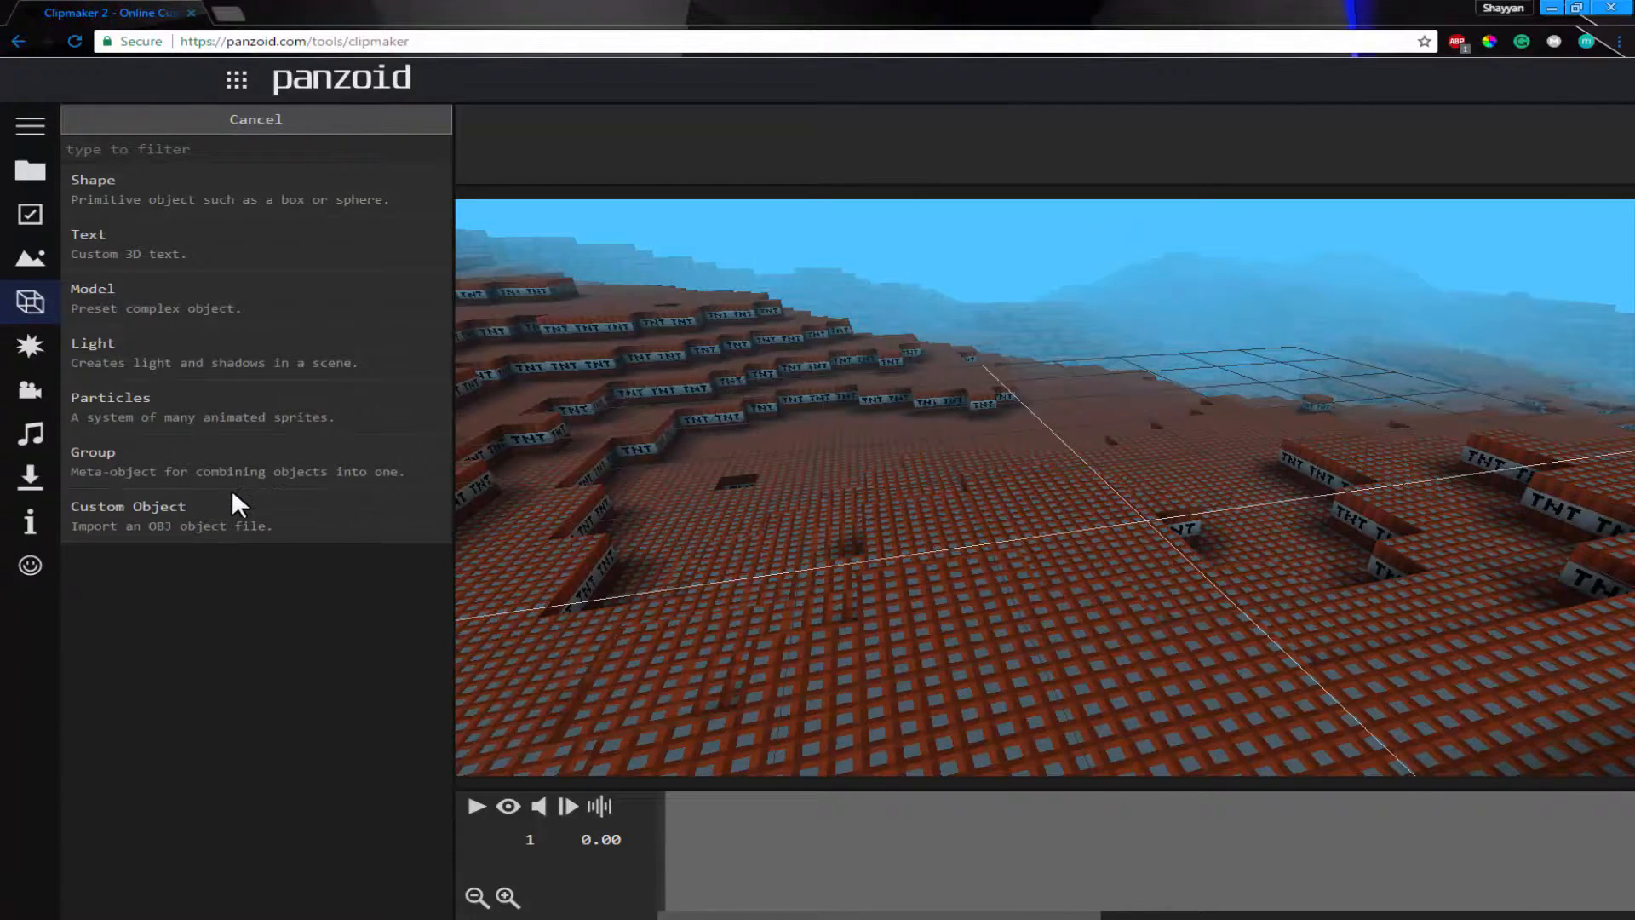
pyautogui.click(240, 123)
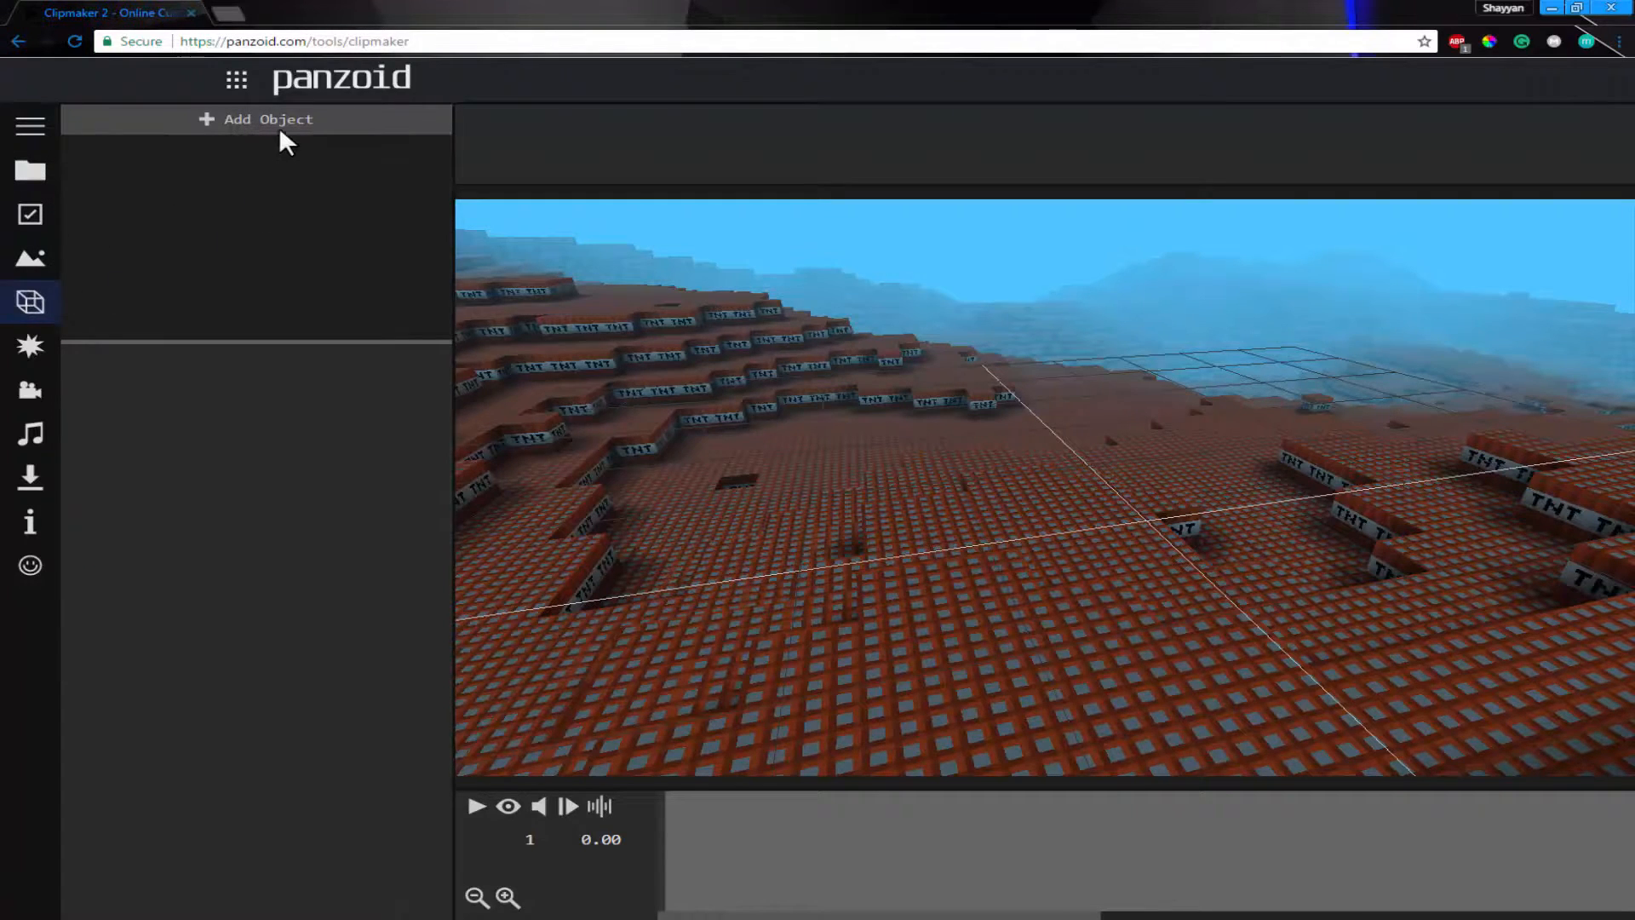
pyautogui.click(279, 127)
pyautogui.click(211, 117)
# - Try adding the Bloom effect to the project and remove it from the effects list
pyautogui.click(16, 125)
pyautogui.click(35, 344)
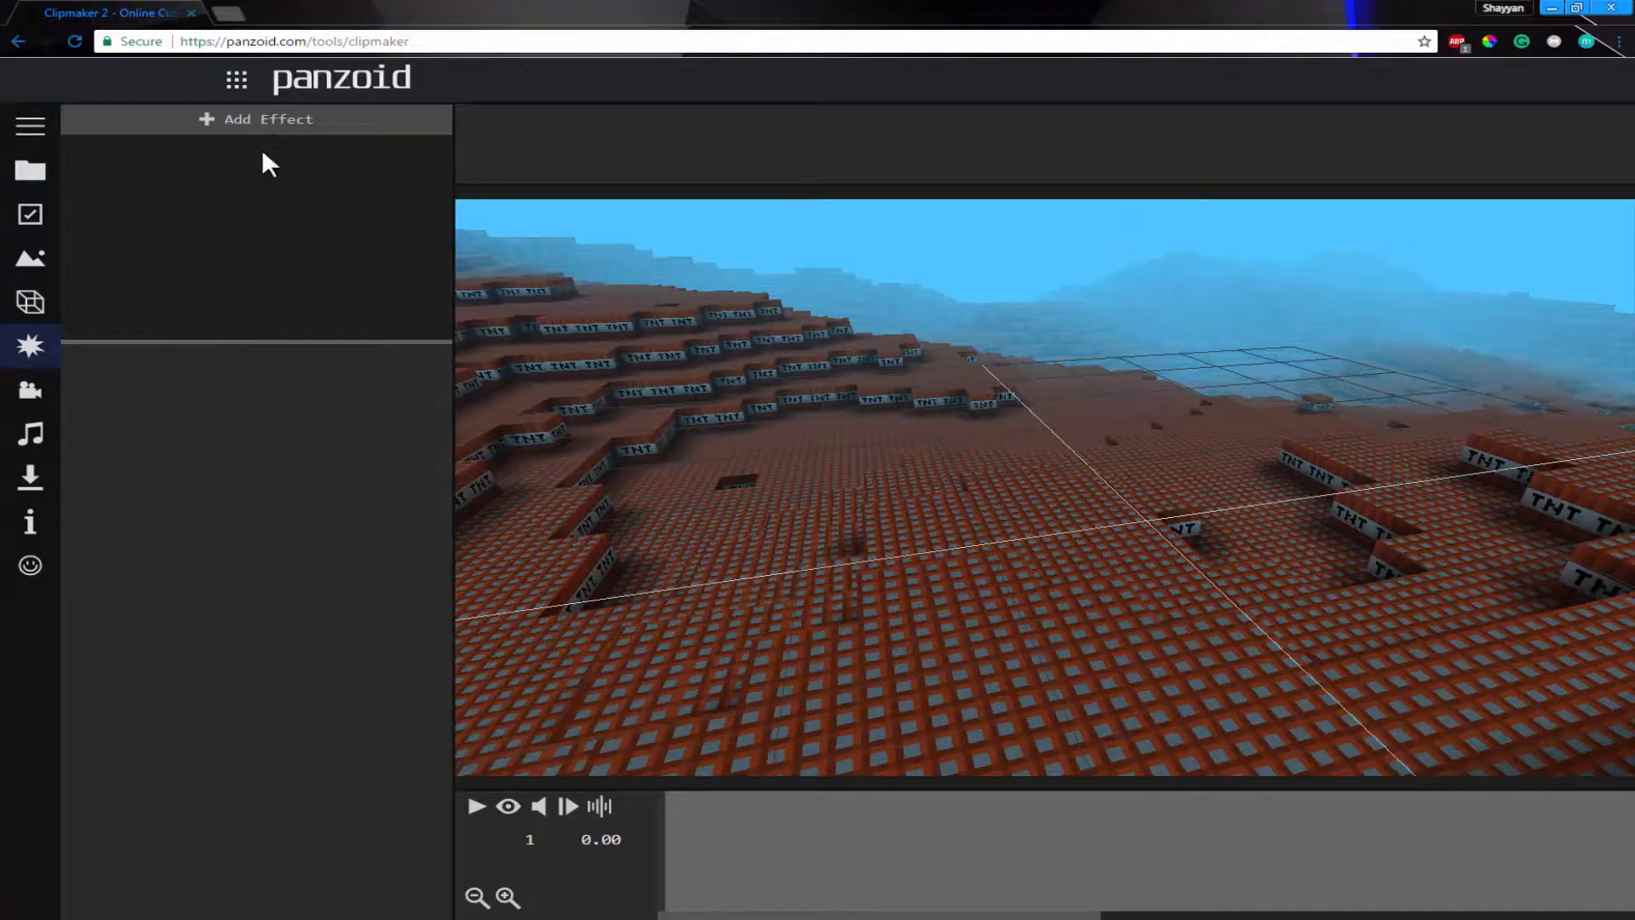
pyautogui.click(242, 126)
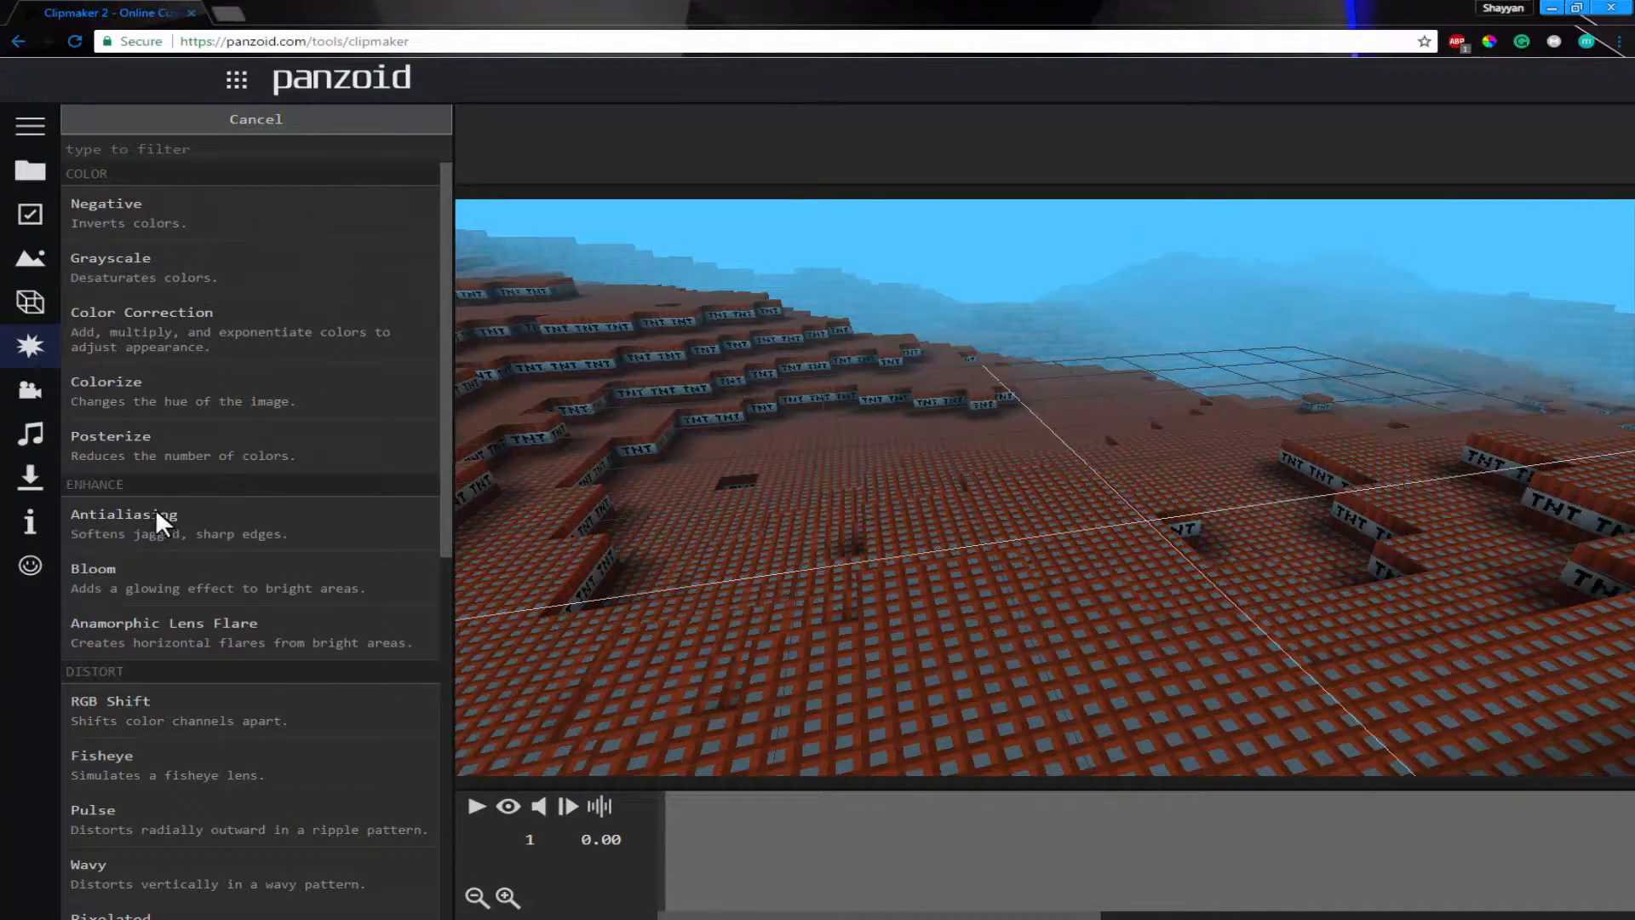
pyautogui.click(192, 581)
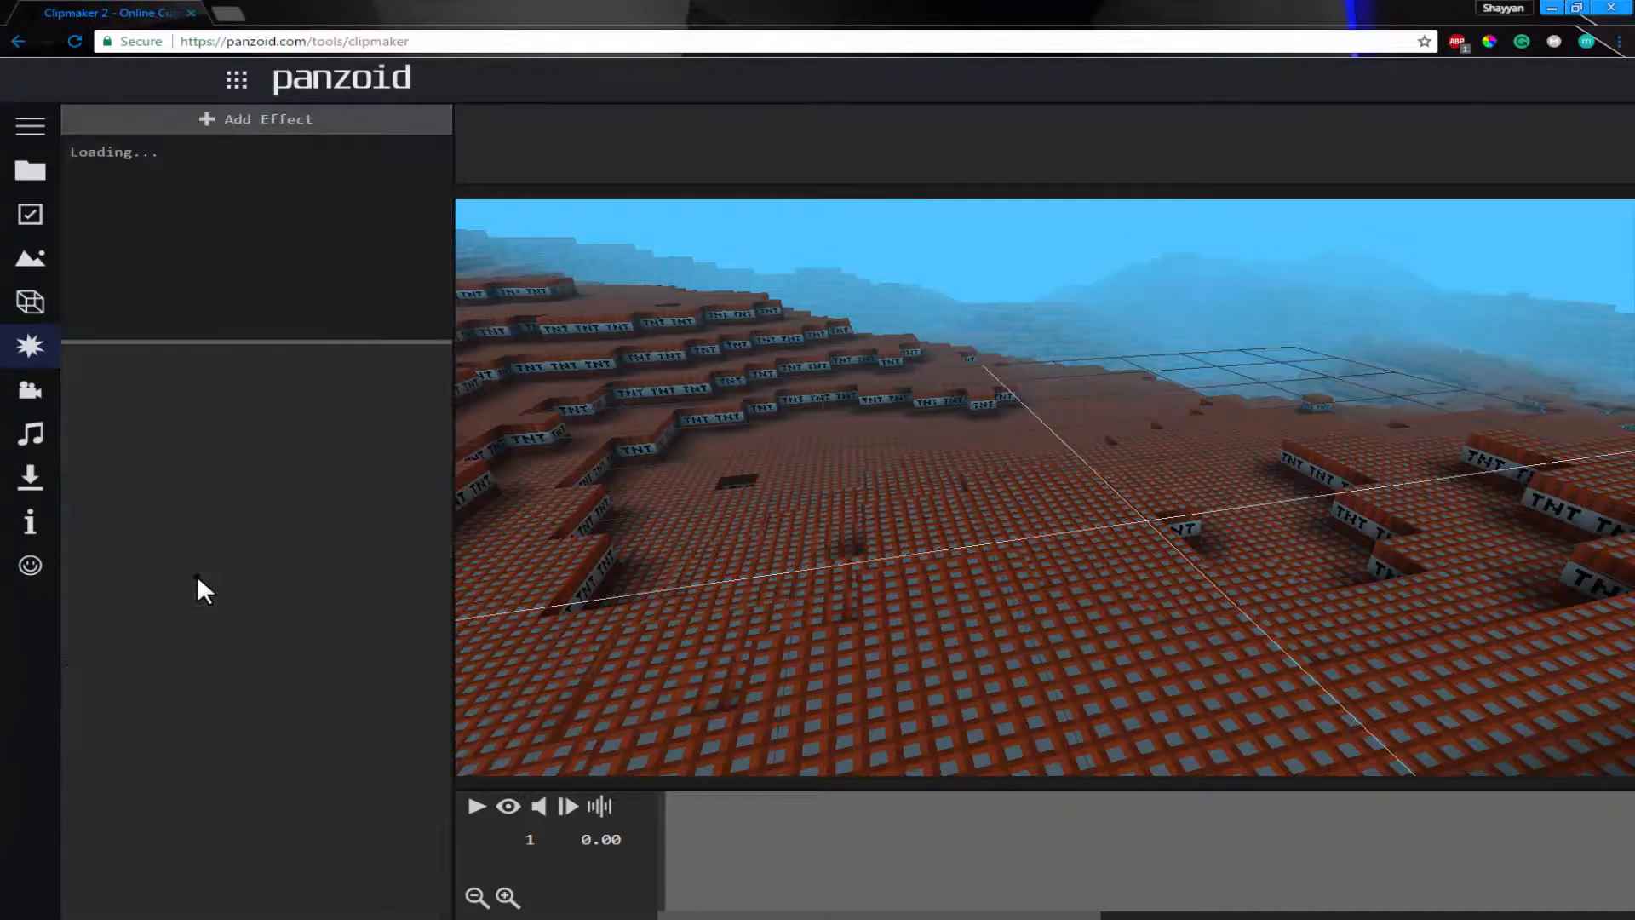
pyautogui.click(435, 152)
# - Examine the full list of available effects and leave it without adding any
pyautogui.click(358, 116)
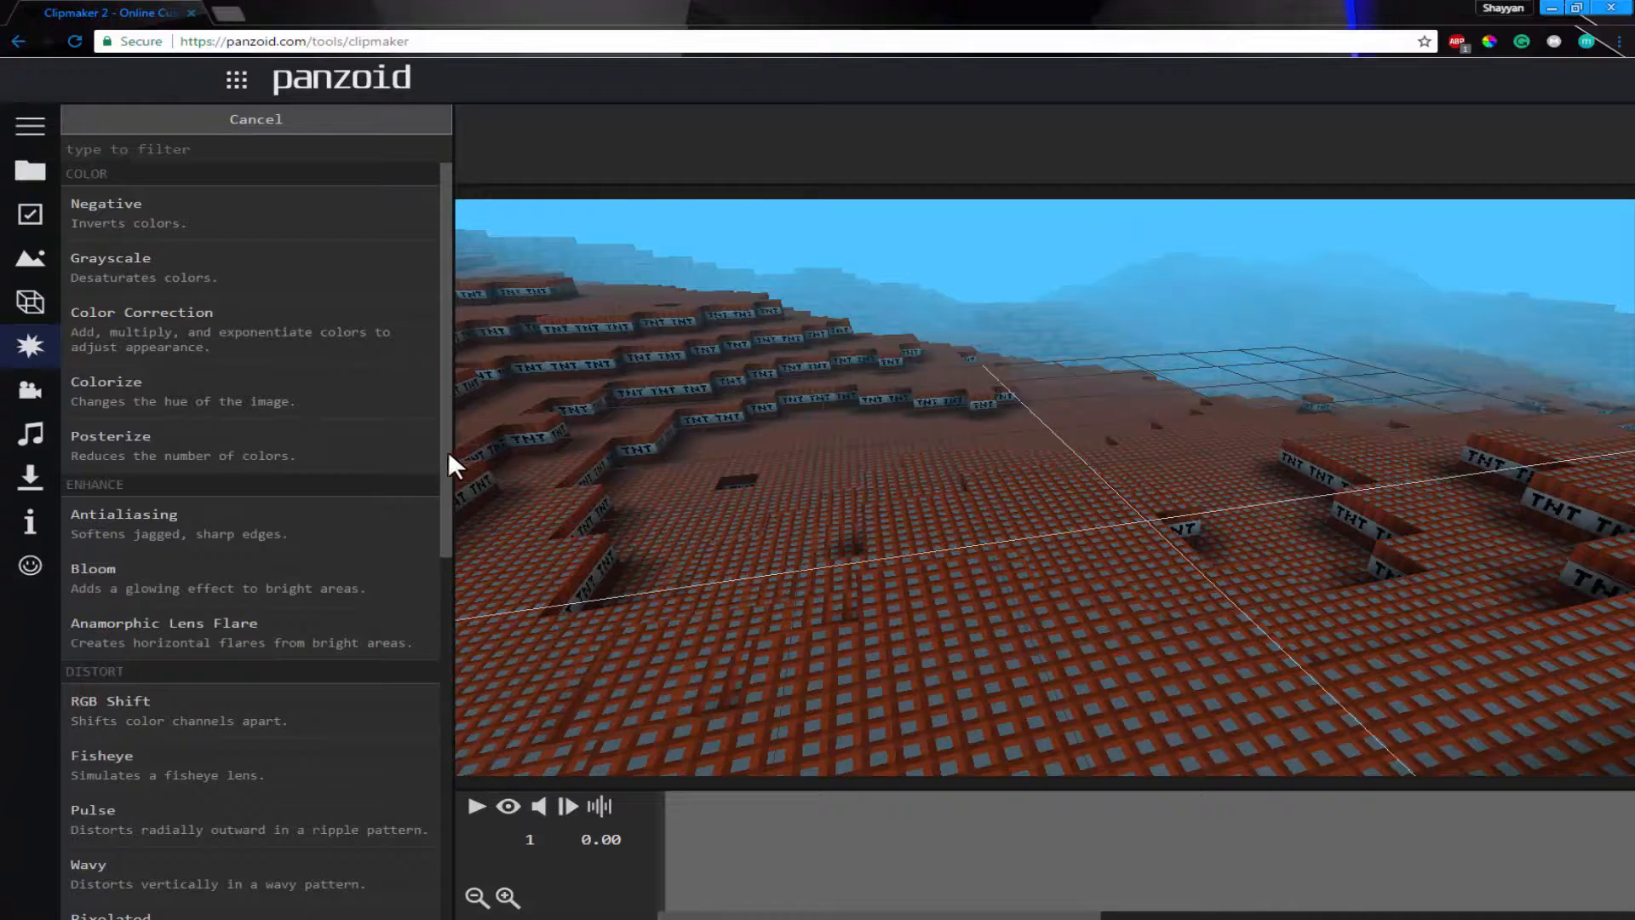
pyautogui.scroll(-7, 448, 451)
pyautogui.scroll(1, 390, 753)
pyautogui.scroll(6, 387, 573)
pyautogui.click(239, 122)
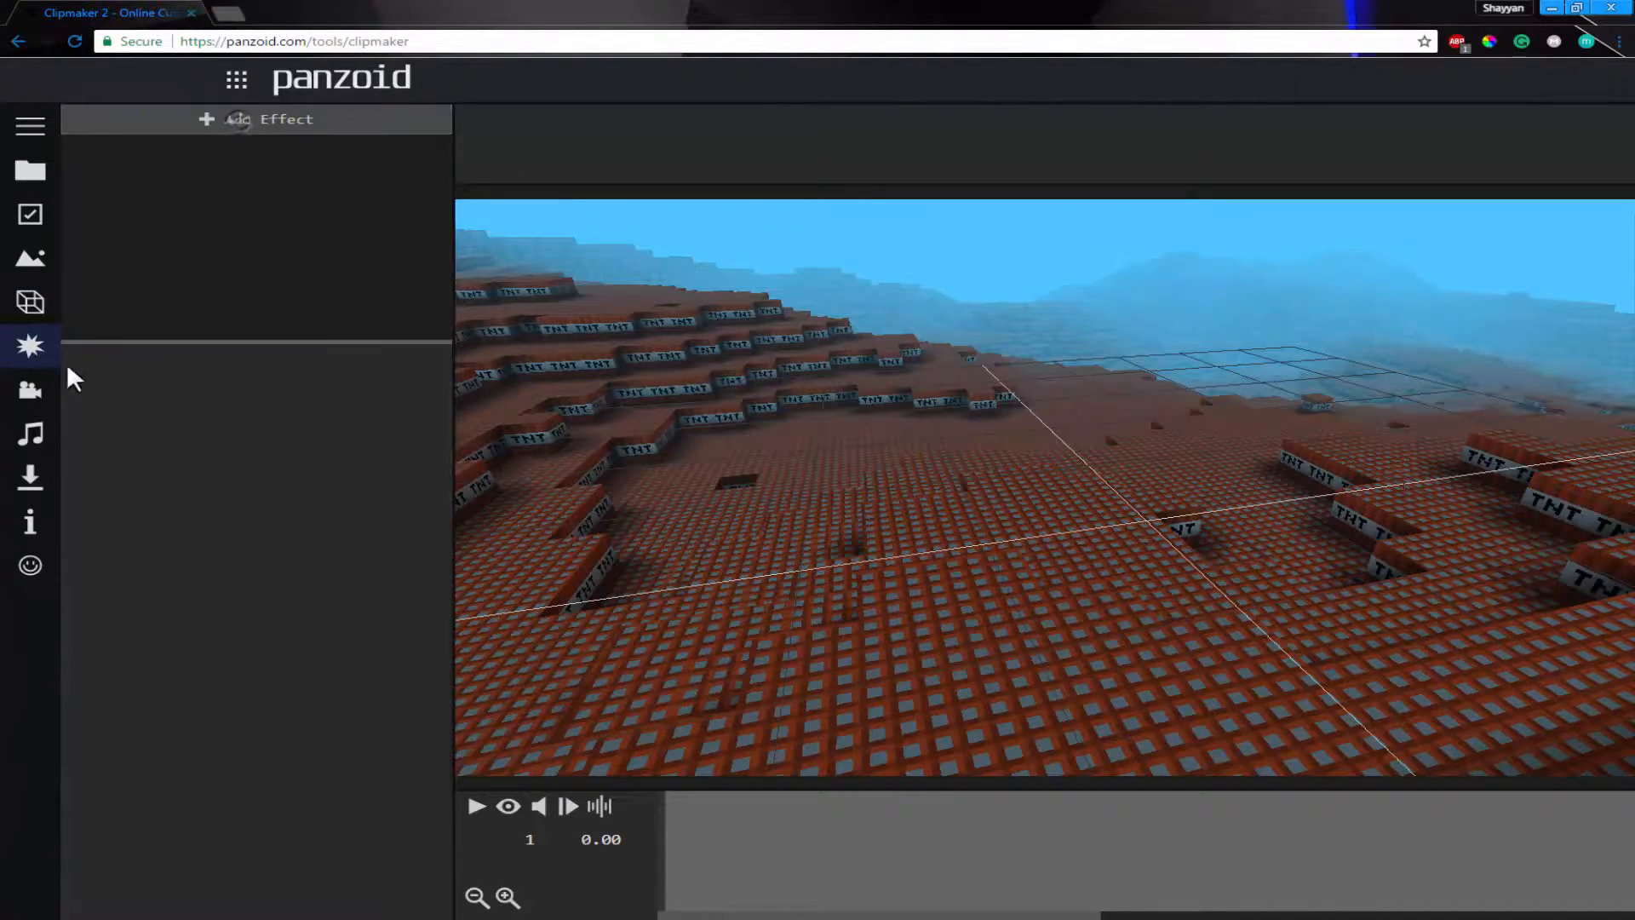
# - Look through the Camera, Audio + Music, Download, About and Feedback sections
pyautogui.click(32, 388)
pyautogui.moveTo(610, 325); pyautogui.dragTo(888, 487)
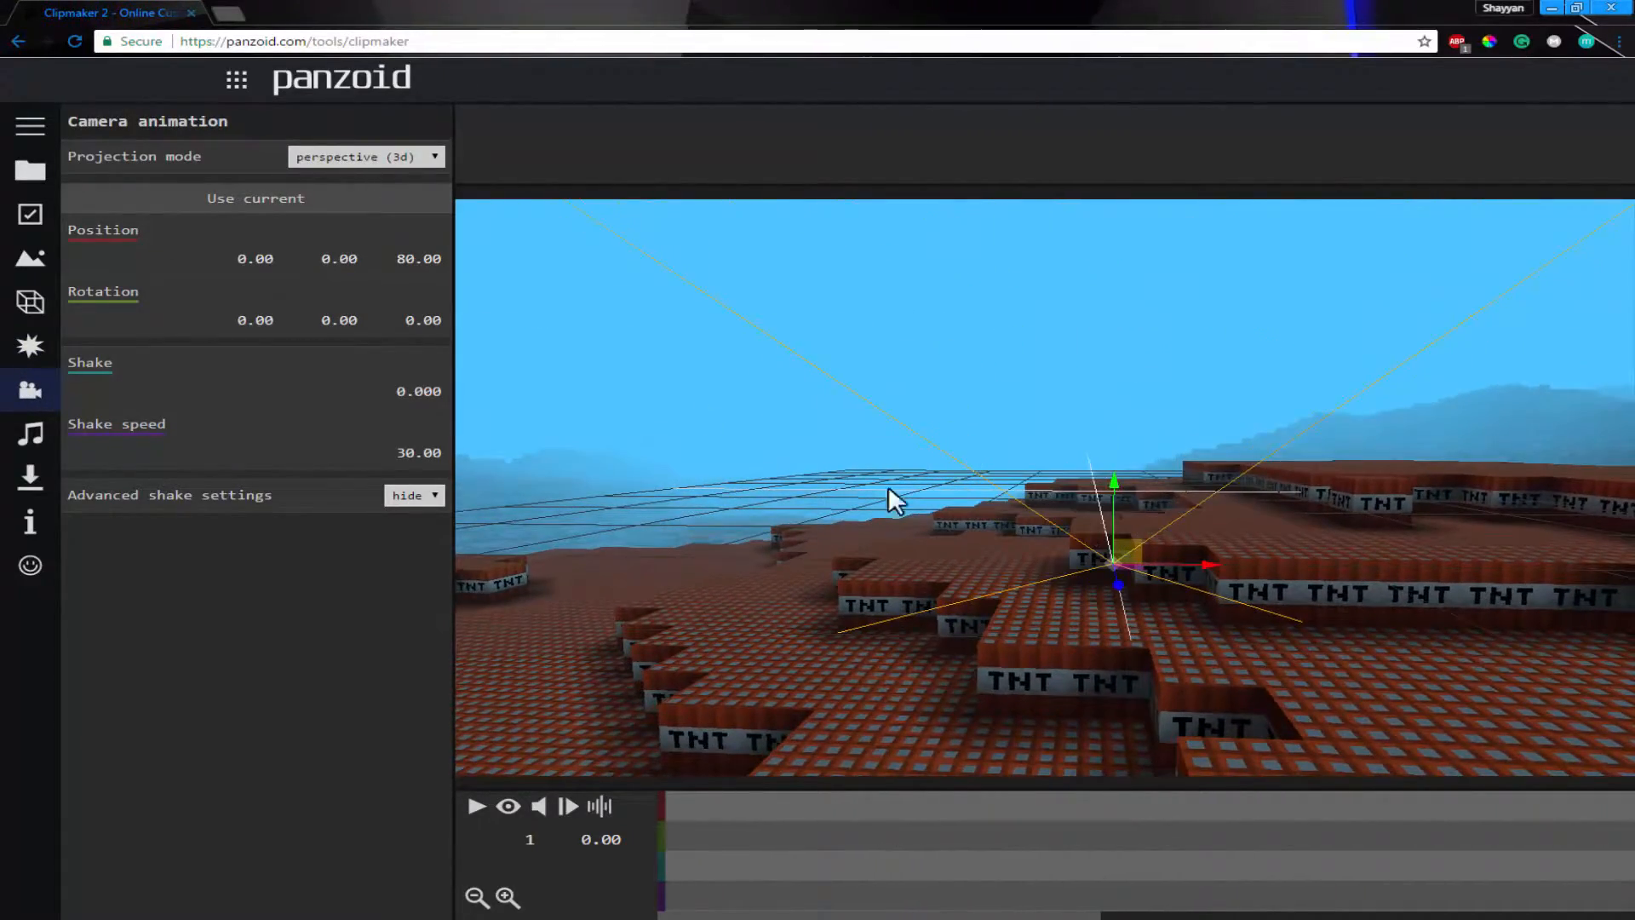
pyautogui.click(32, 432)
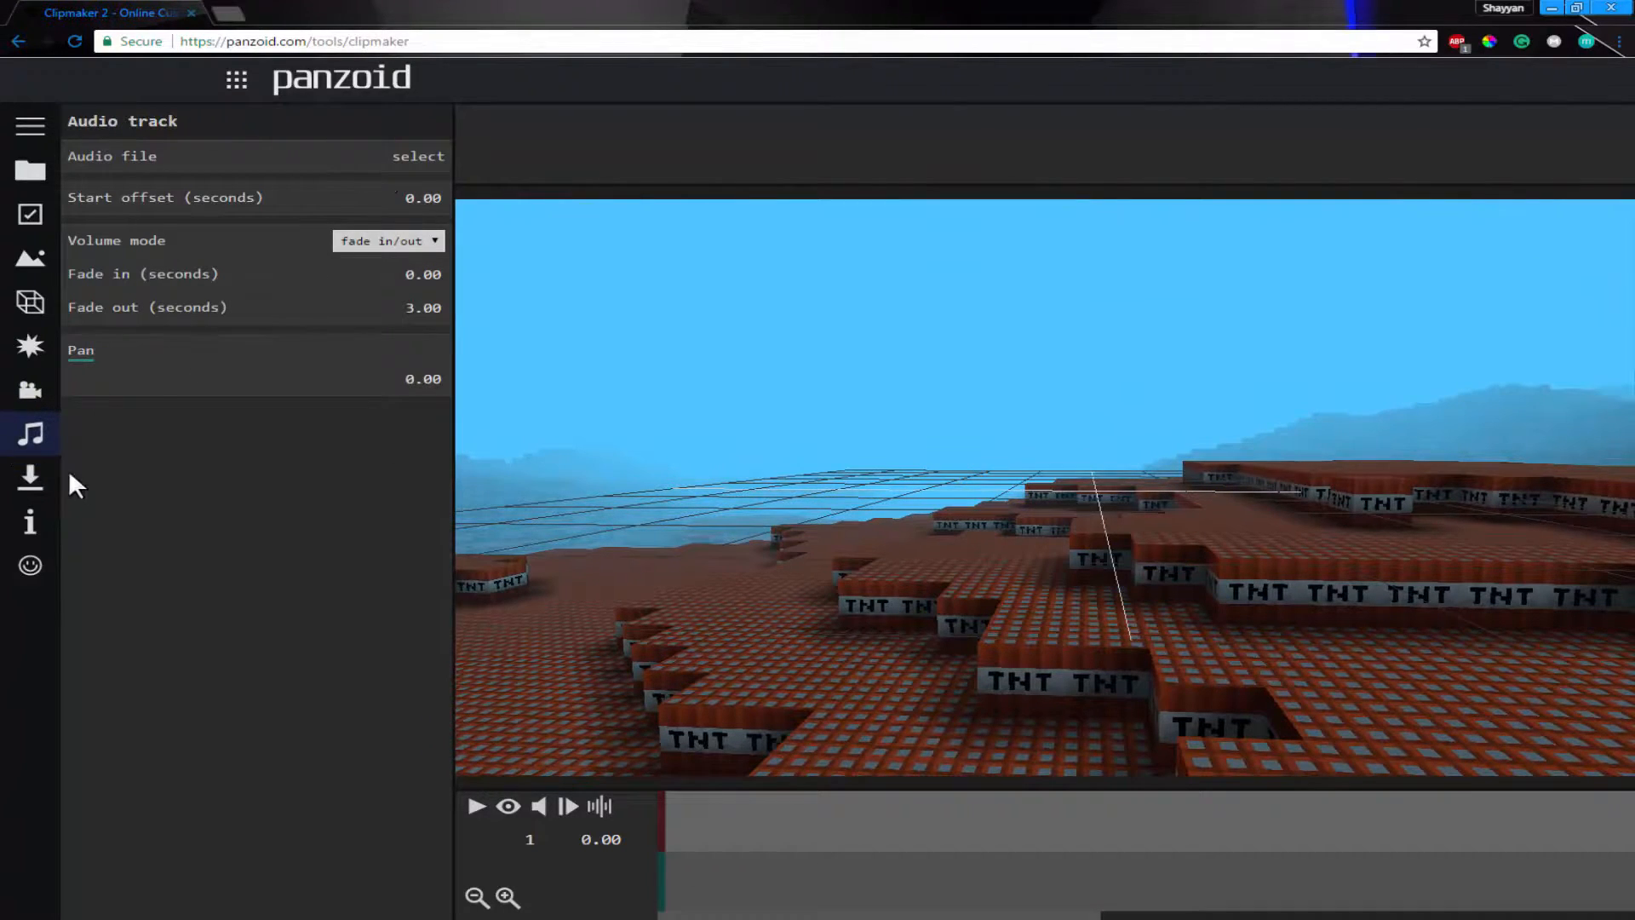
pyautogui.click(23, 479)
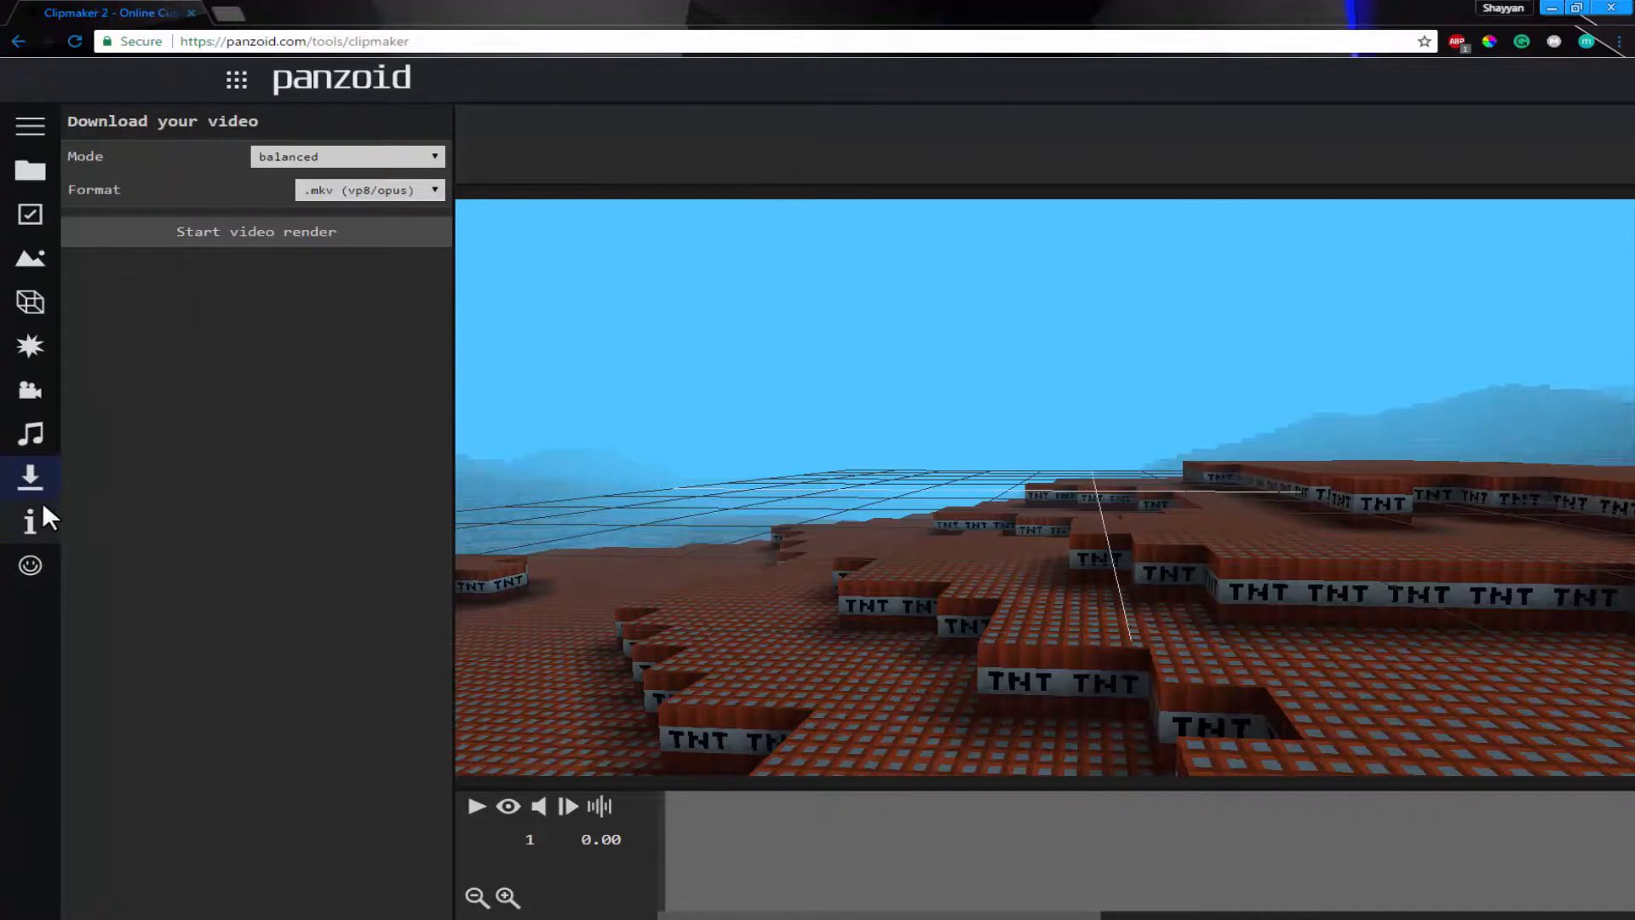
pyautogui.click(31, 521)
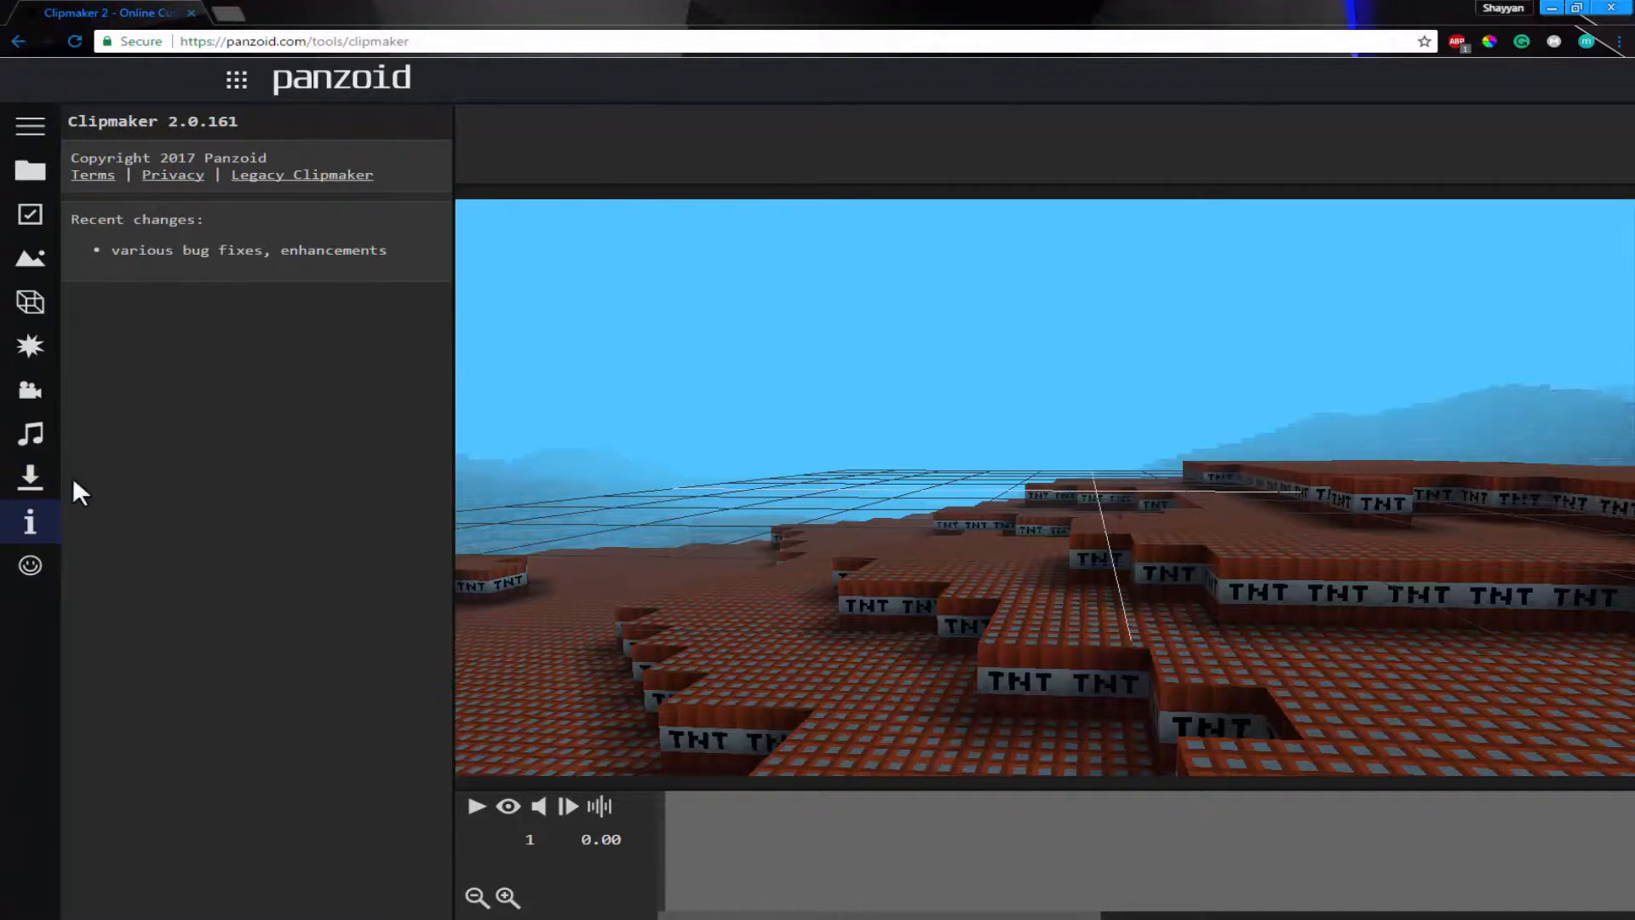
pyautogui.click(31, 565)
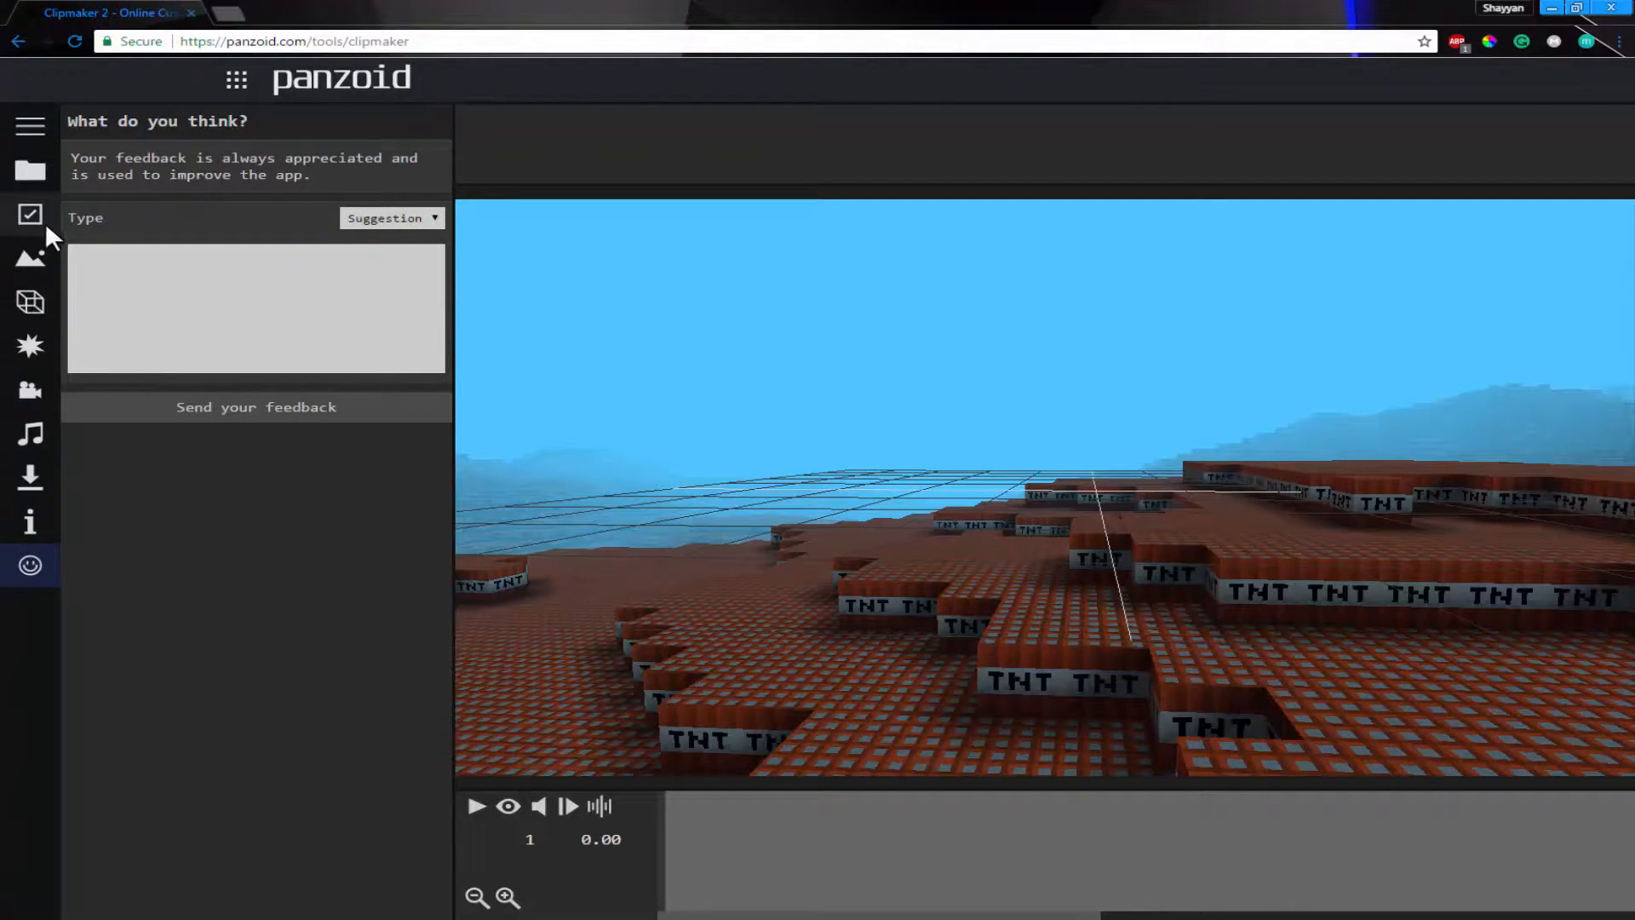
# - Revisit the Project, Basics and Scene sections to review their settings
pyautogui.click(36, 189)
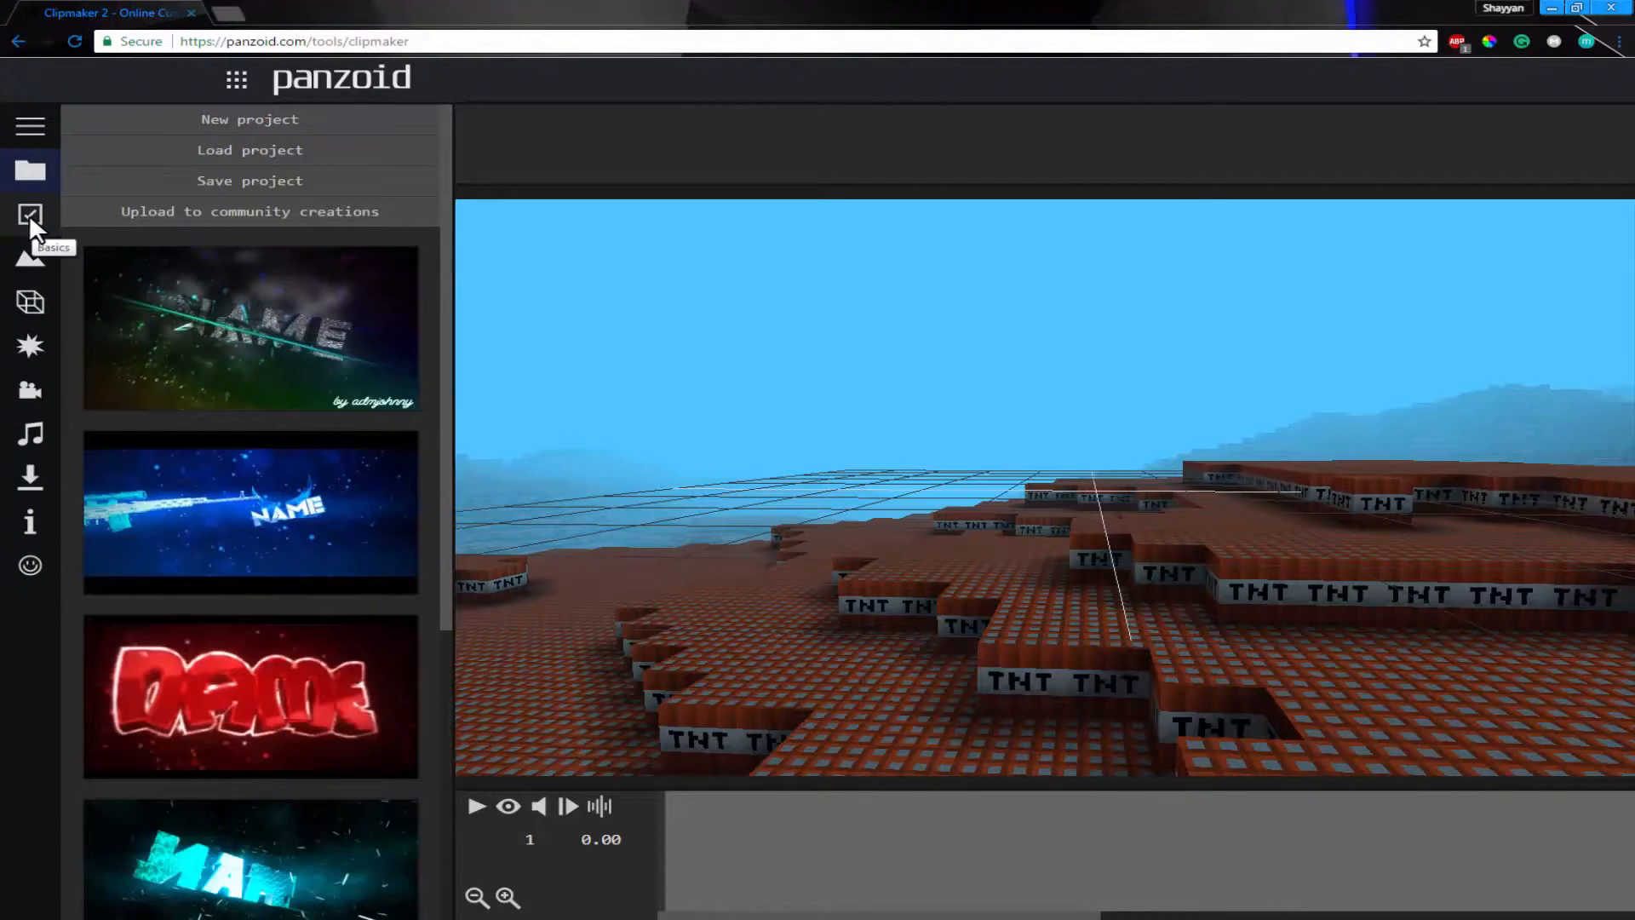
pyautogui.click(30, 214)
pyautogui.click(33, 257)
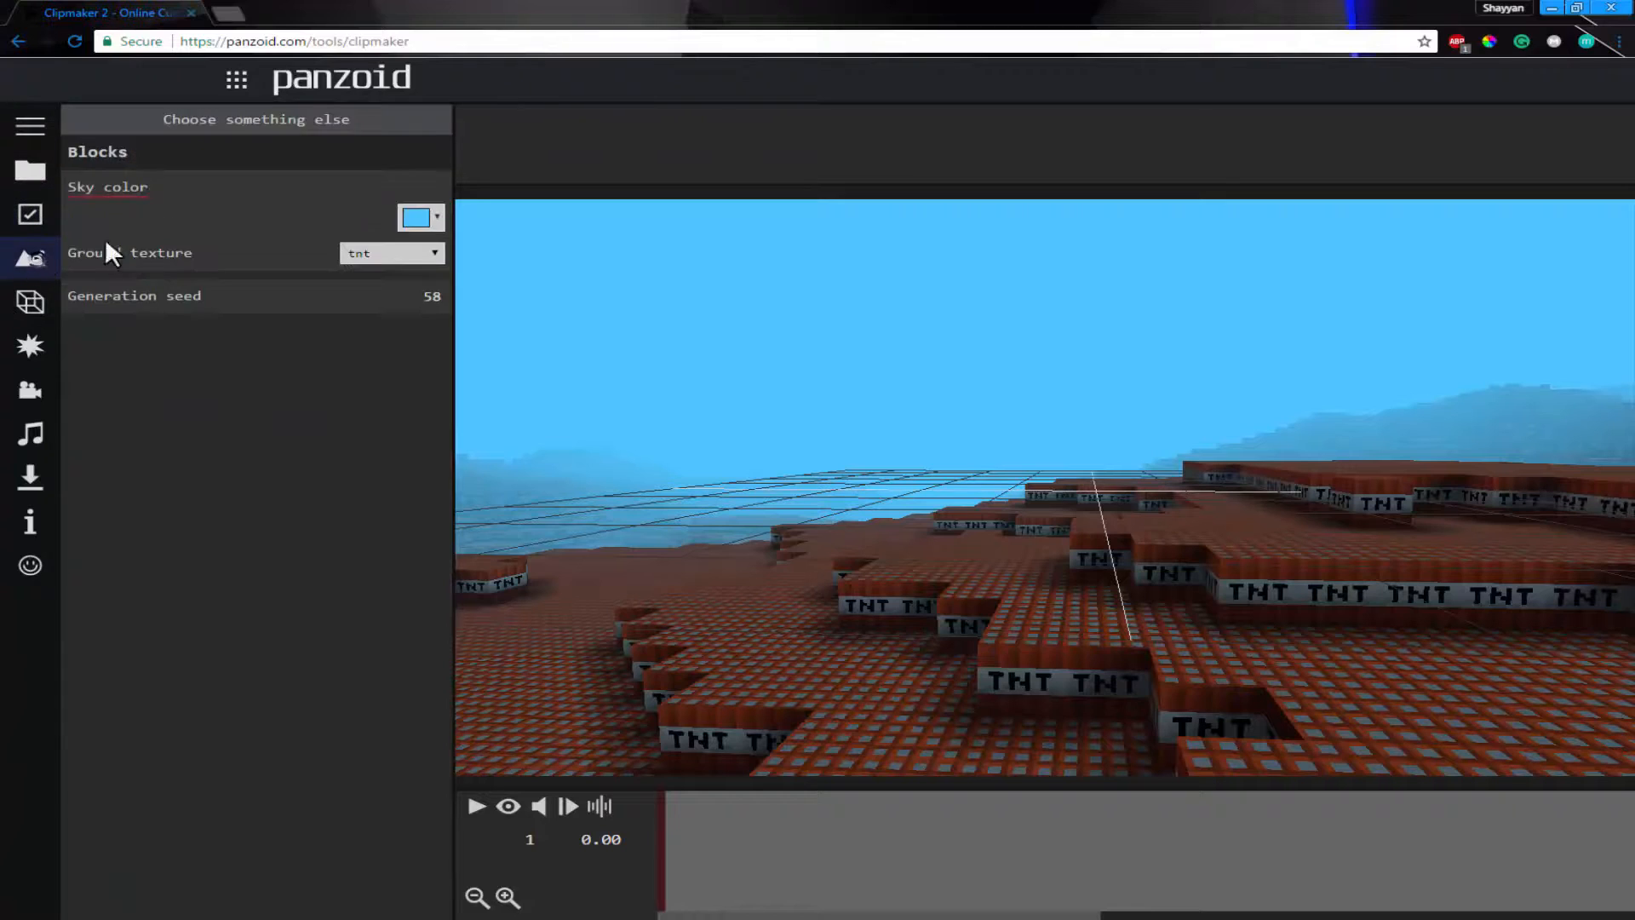
# - Add a Text object for custom 3D text to the Blocks scene
pyautogui.click(30, 302)
pyautogui.click(213, 121)
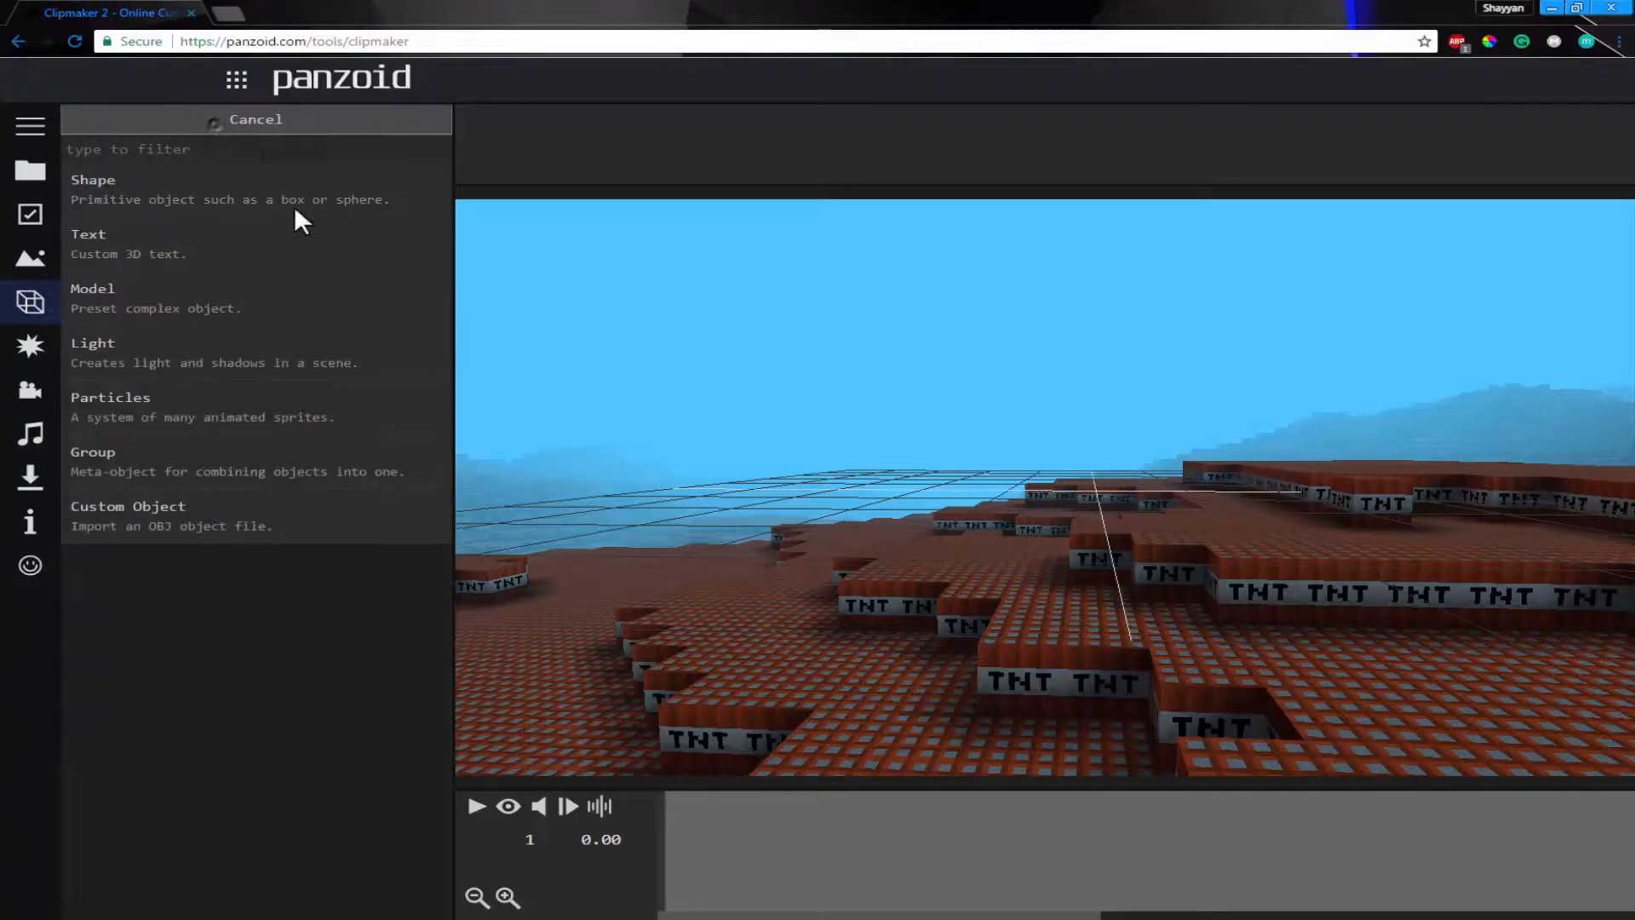
pyautogui.moveTo(908, 557); pyautogui.dragTo(1113, 452)
pyautogui.moveTo(1025, 508); pyautogui.dragTo(957, 391)
pyautogui.moveTo(959, 492)
pyautogui.mouseDown()
pyautogui.moveTo(1029, 613)
pyautogui.moveTo(1106, 540)
pyautogui.moveTo(953, 471)
pyautogui.mouseUp()
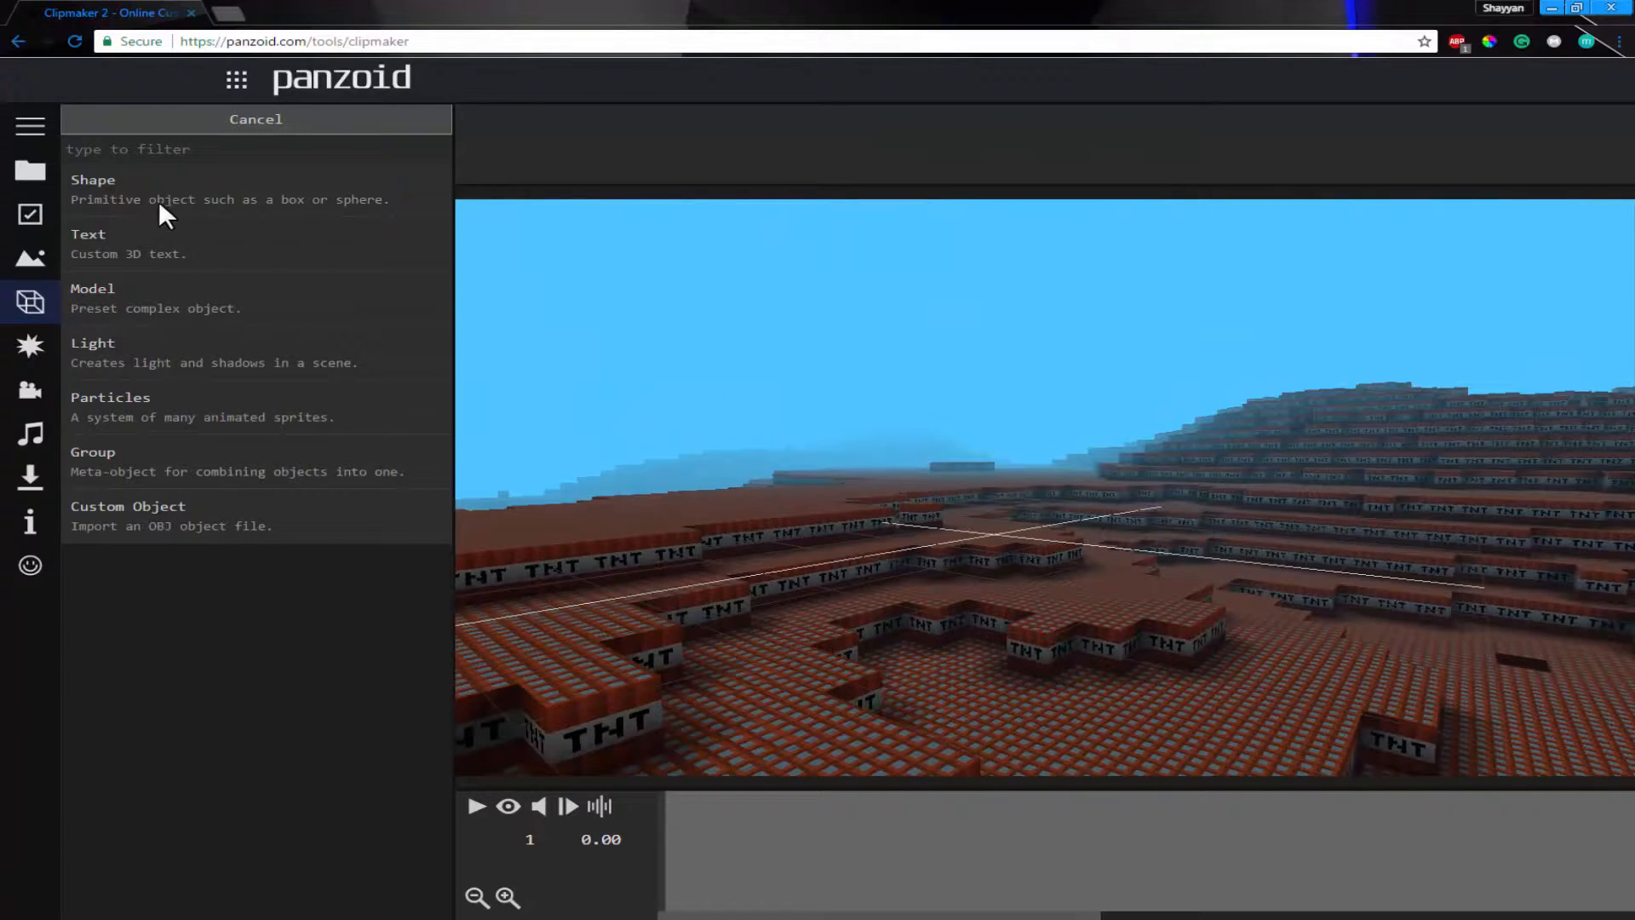
pyautogui.click(172, 252)
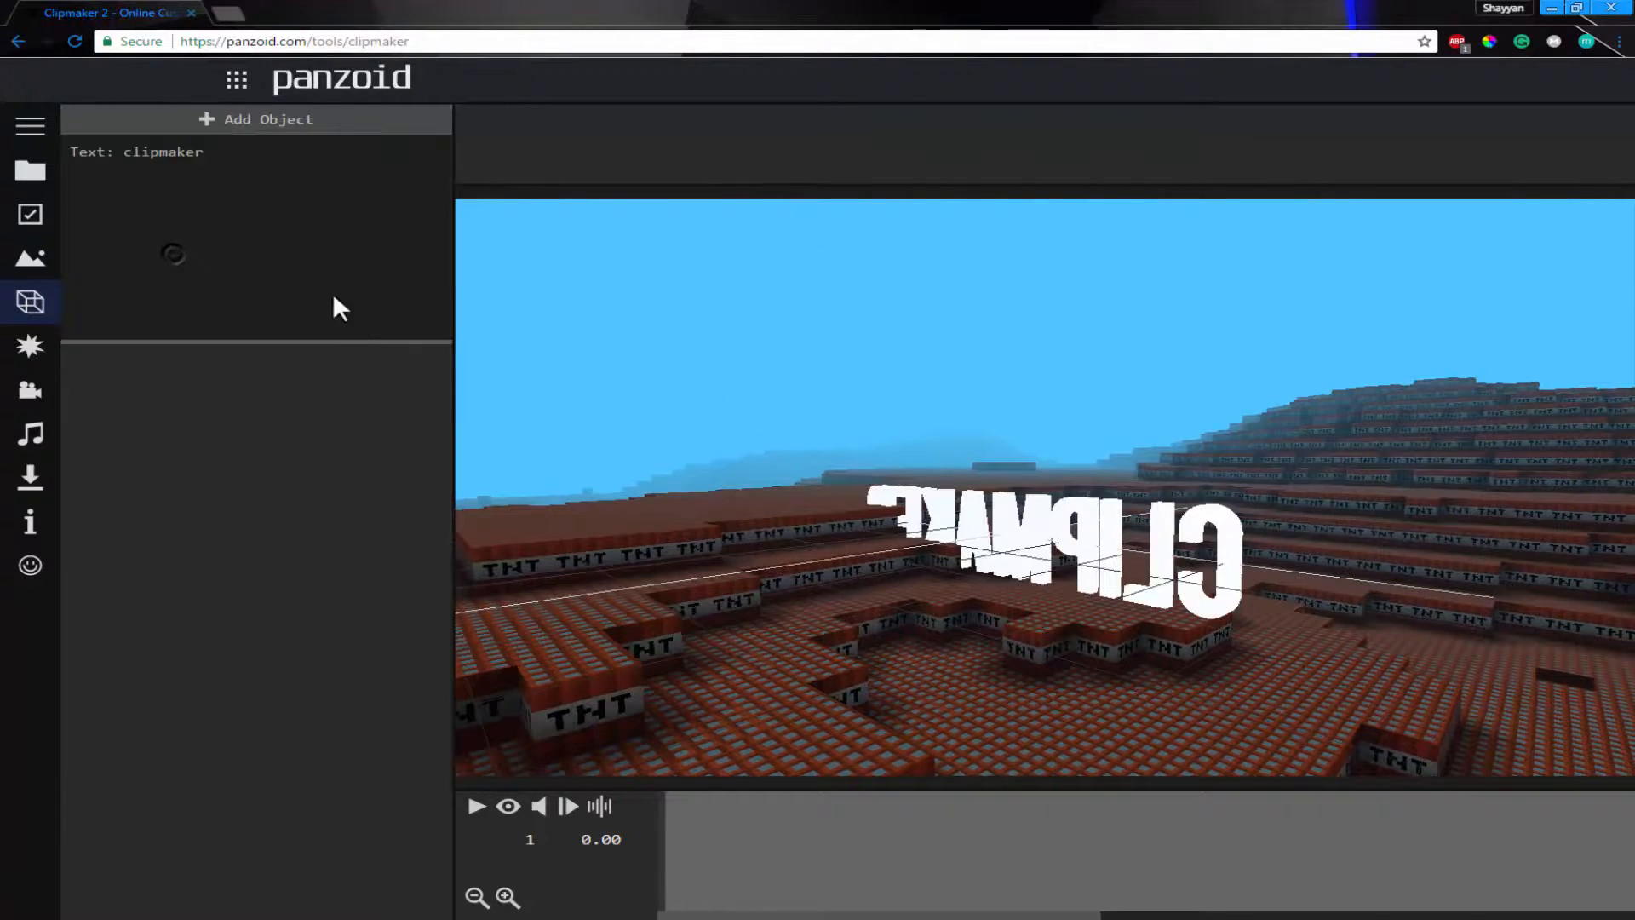
# - Select the new text object and move it above the ground to a position of about -56.21, 21.08, -25.98
pyautogui.click(228, 166)
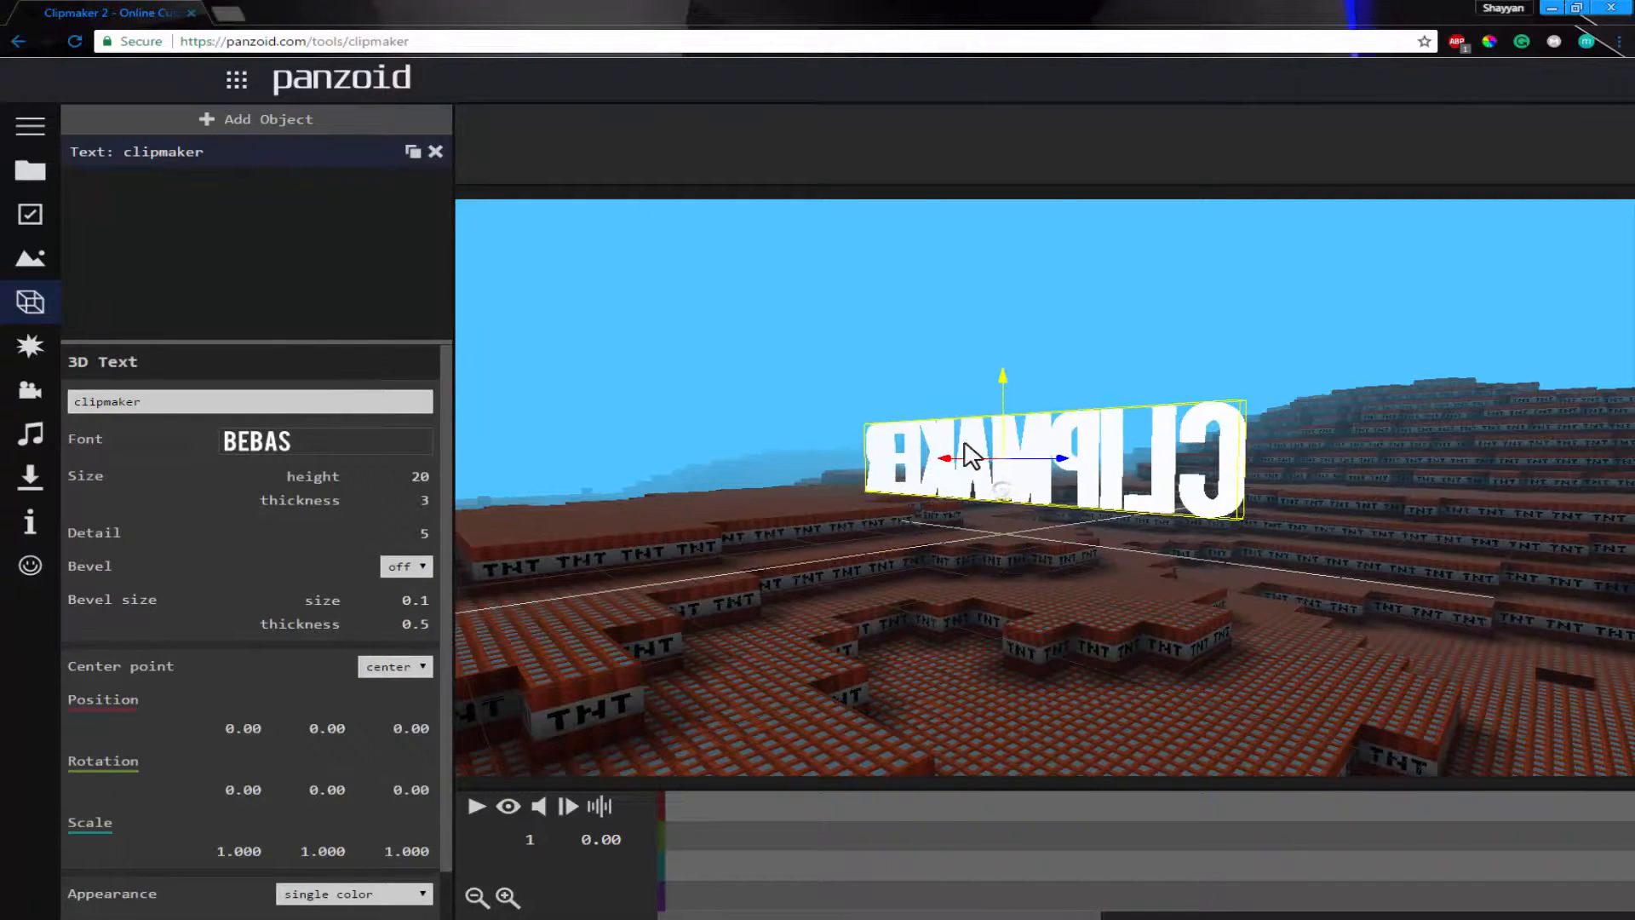
pyautogui.moveTo(1020, 479); pyautogui.dragTo(1107, 544)
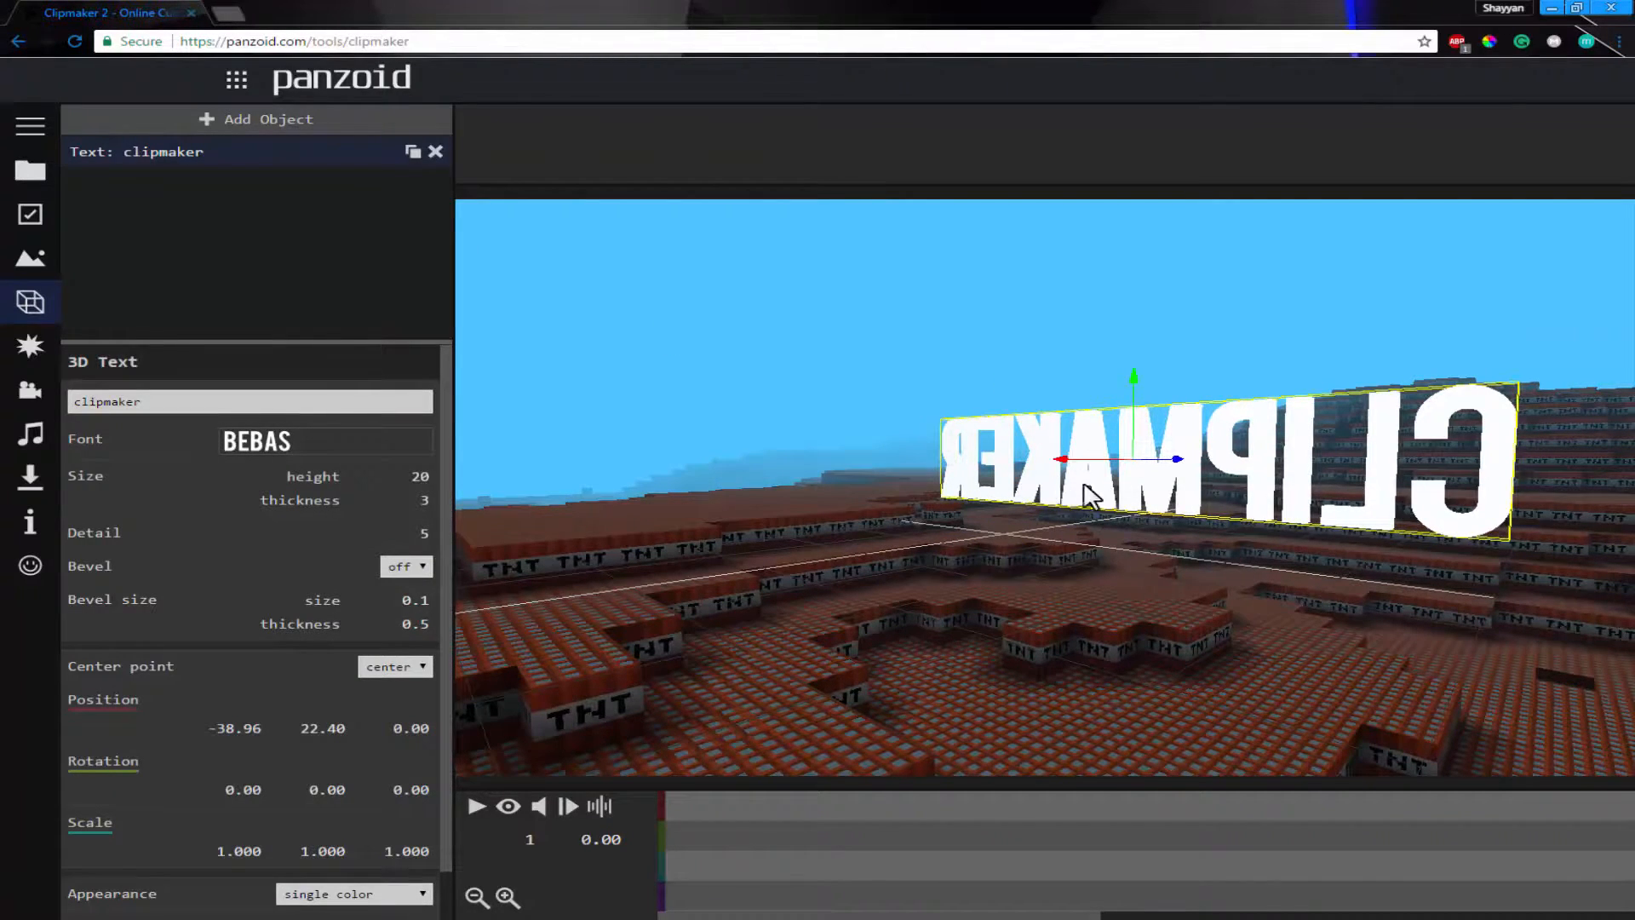
pyautogui.moveTo(1139, 431); pyautogui.dragTo(1107, 479)
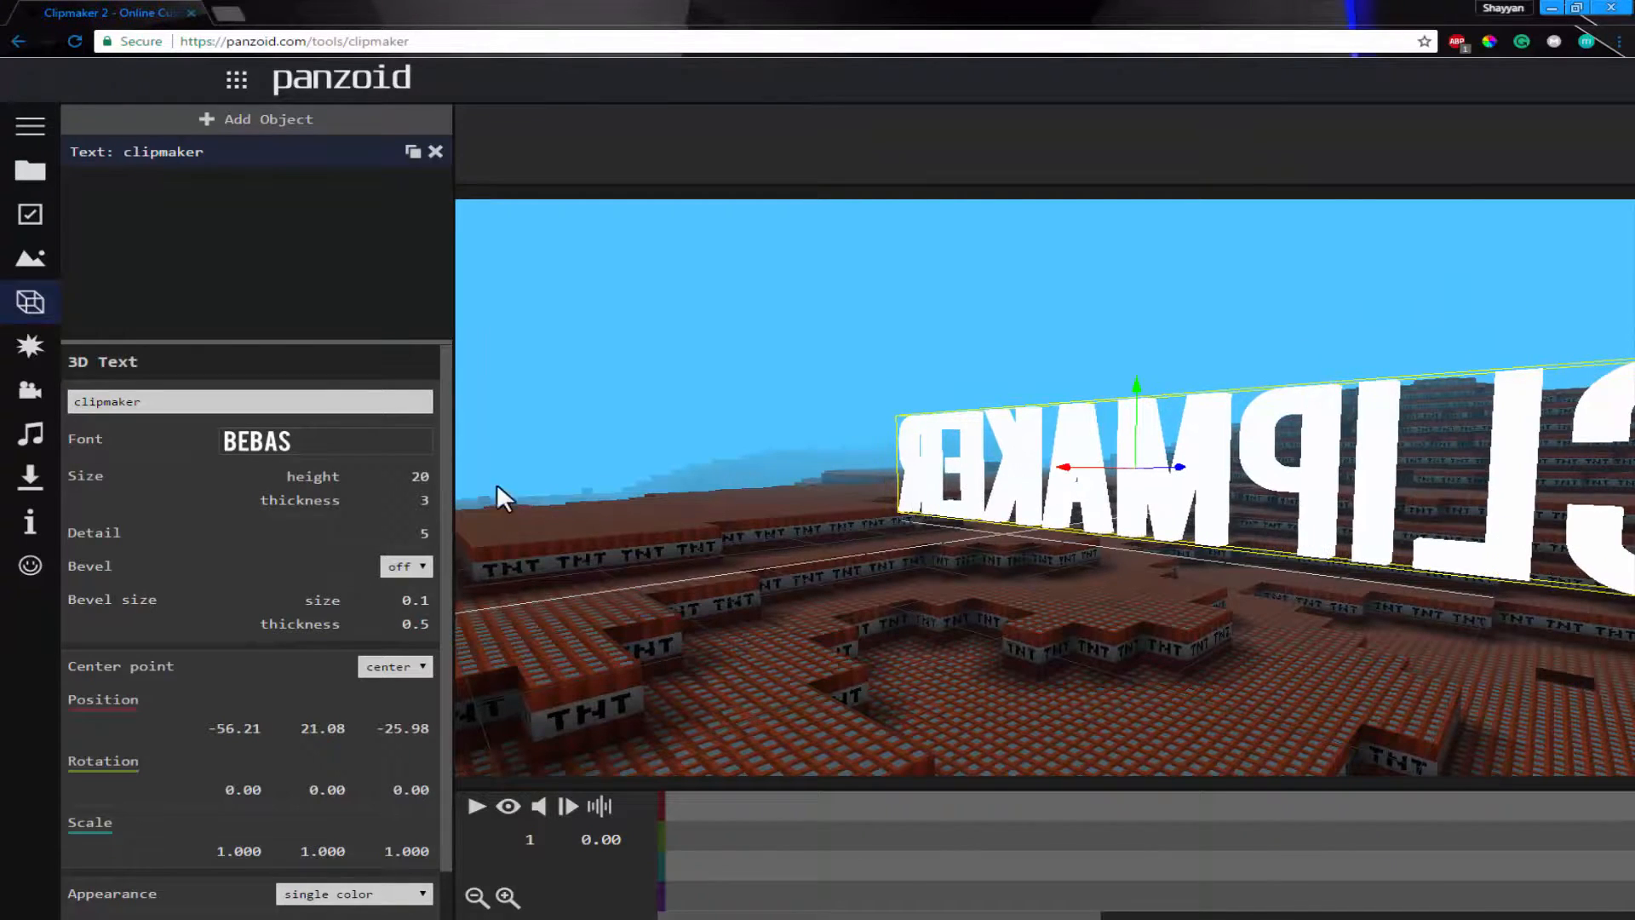
# - Replace the 3D text's wording with "Redstone"
pyautogui.doubleClick(209, 404)
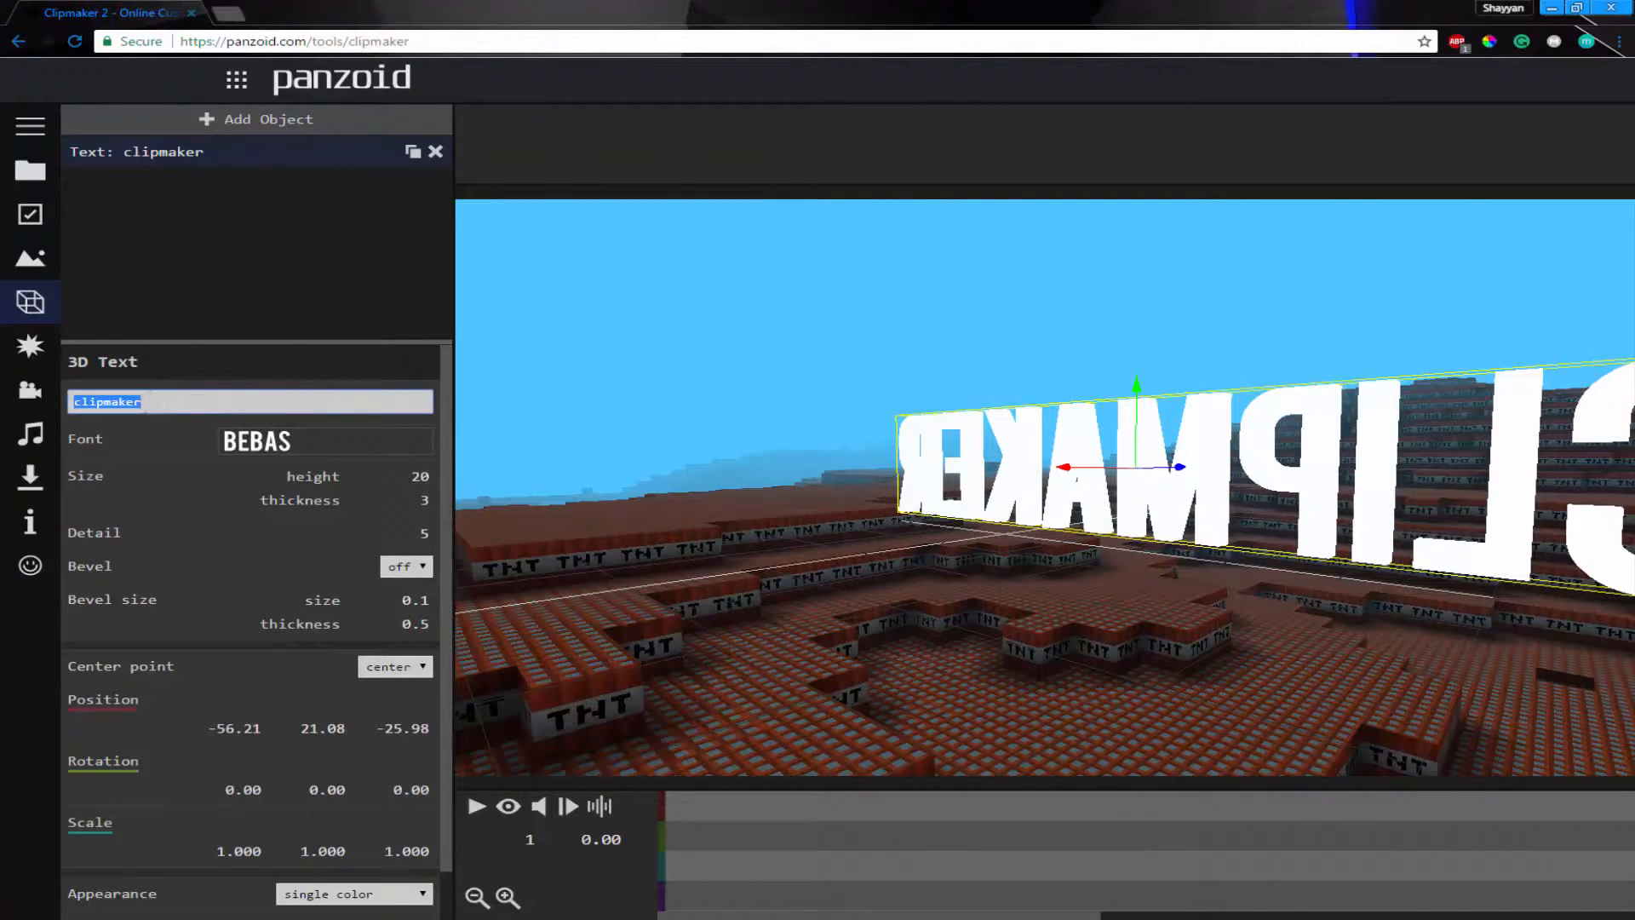
pyautogui.write('r')
pyautogui.press('Return')
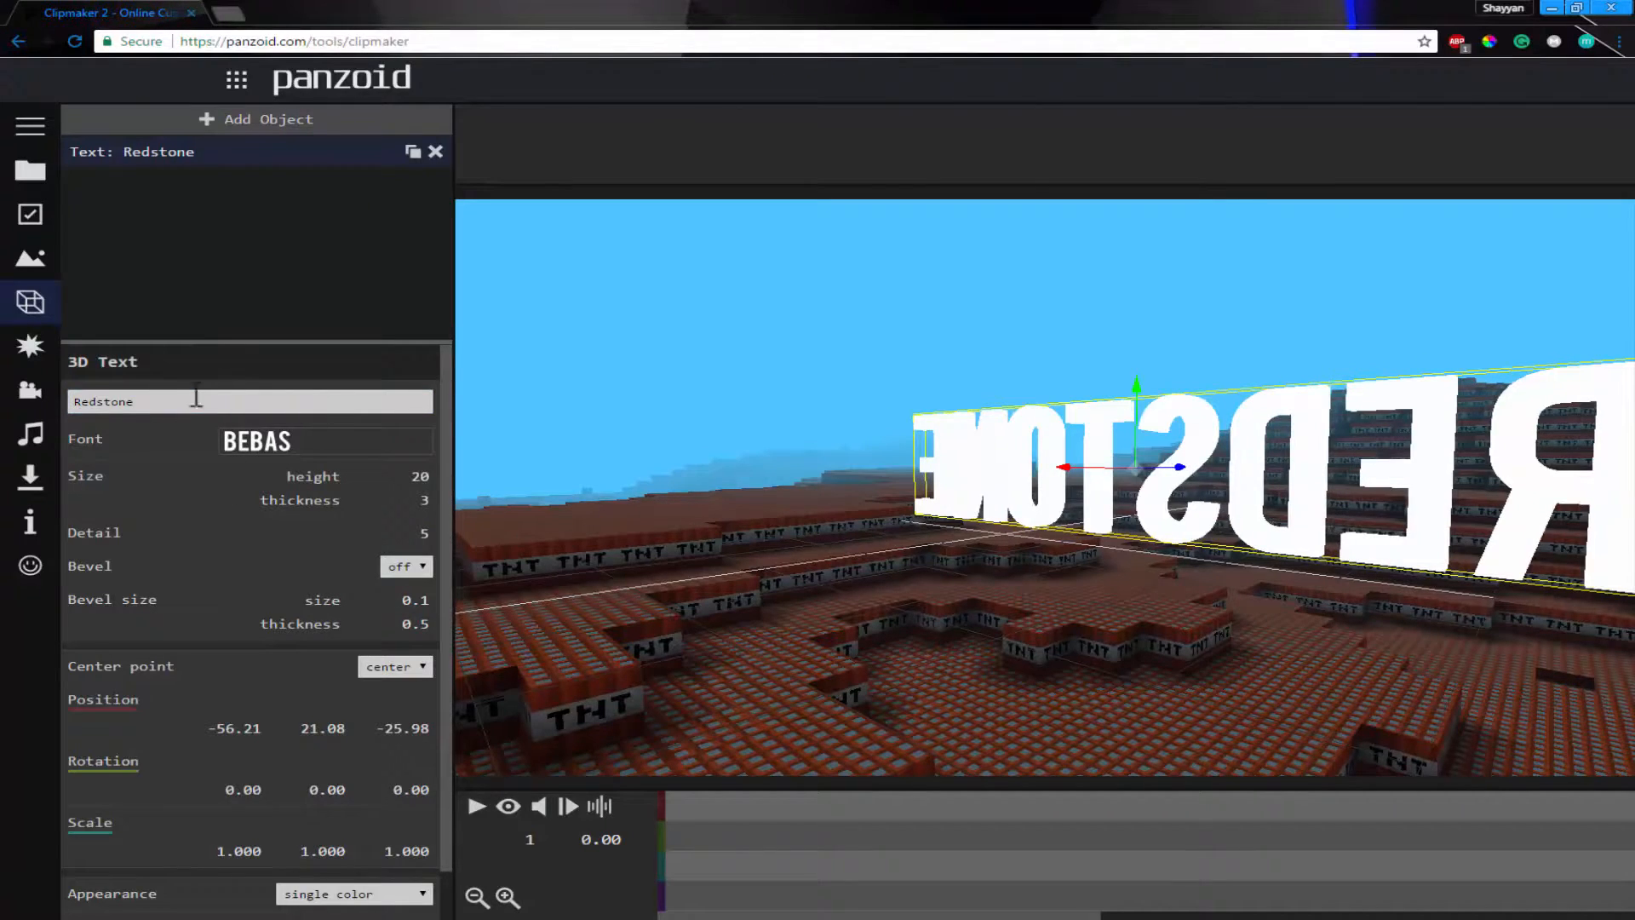
# - Try the Boston Traffic font on the Redstone text and settle on the vt323 font
pyautogui.click(347, 439)
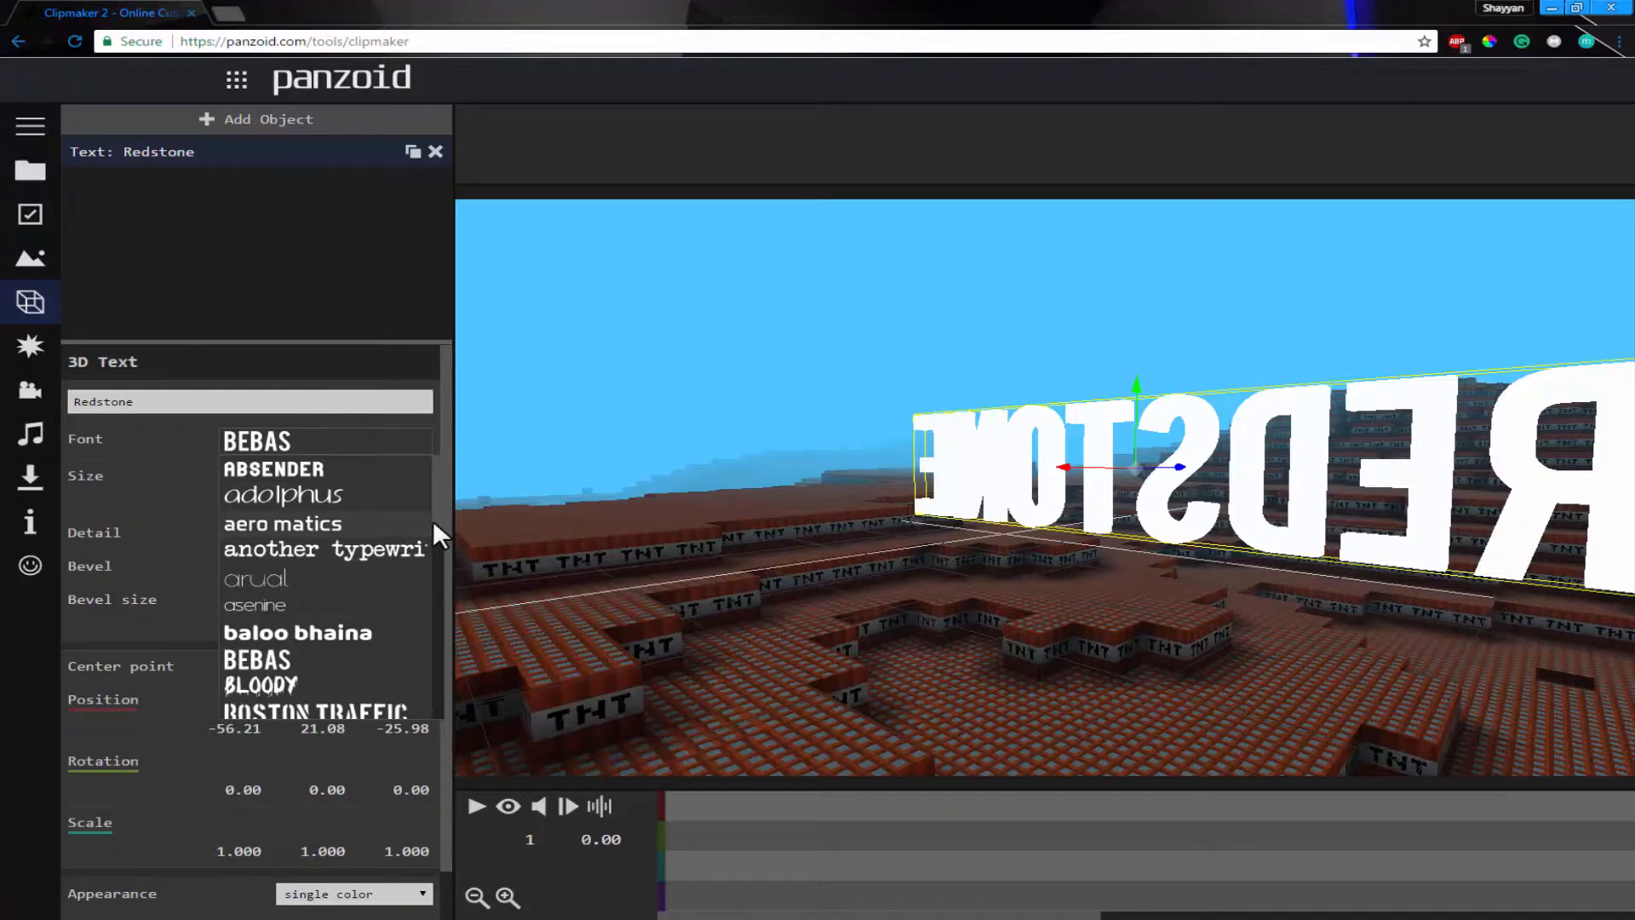
pyautogui.scroll(-1, 435, 537)
pyautogui.moveTo(434, 537); pyautogui.dragTo(416, 571)
pyautogui.click(313, 586)
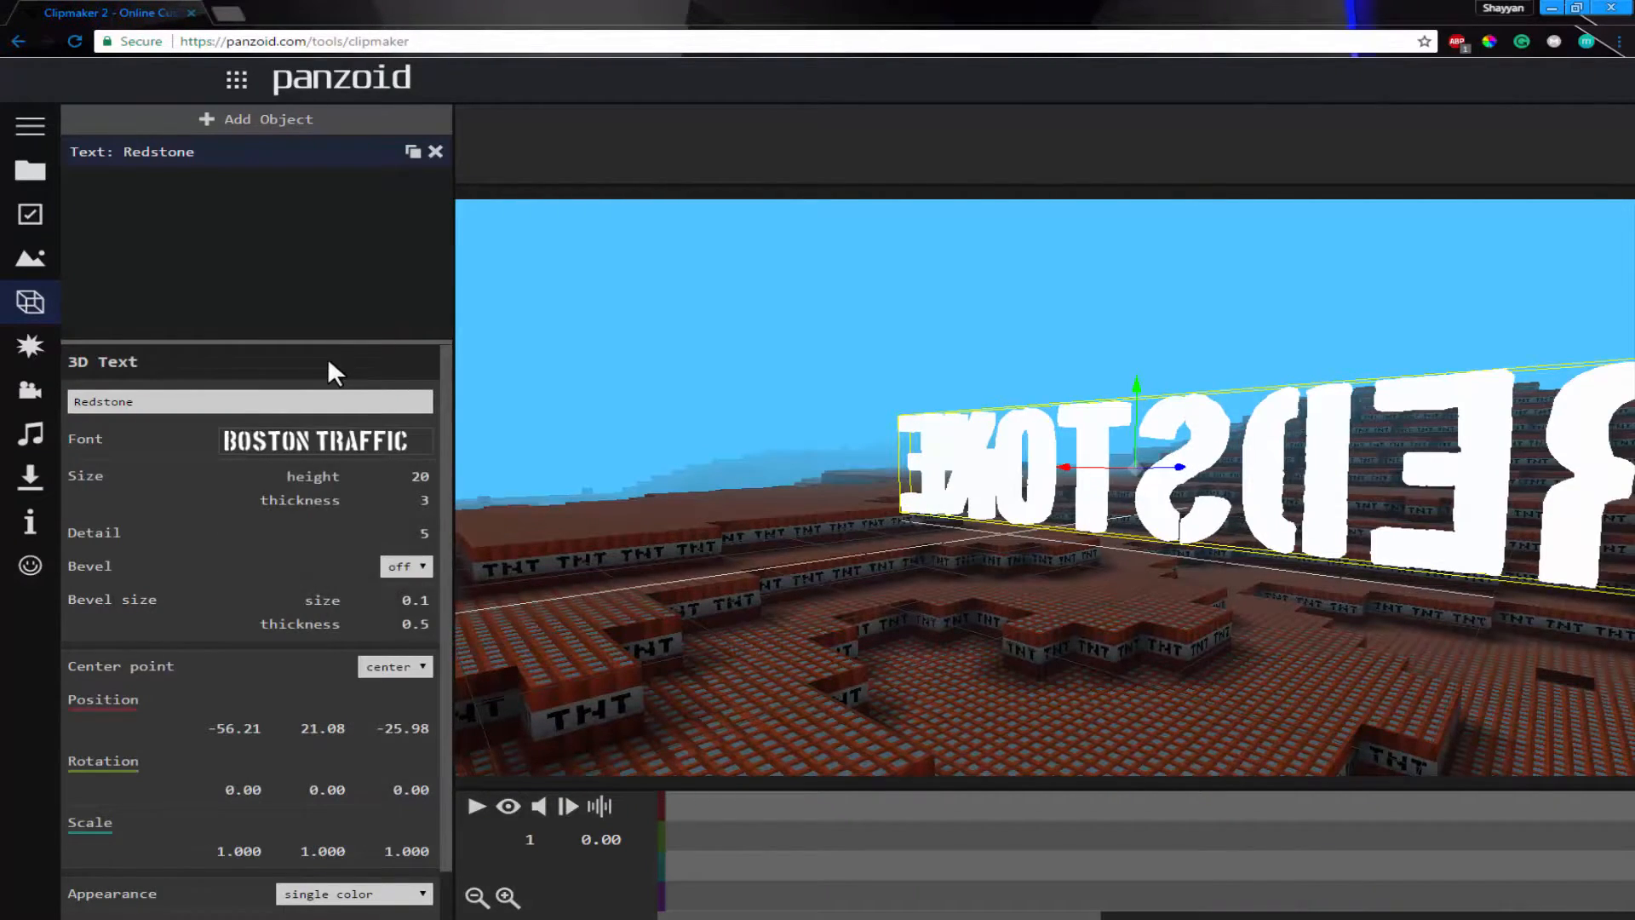
pyautogui.click(415, 464)
pyautogui.scroll(-2, 350, 650)
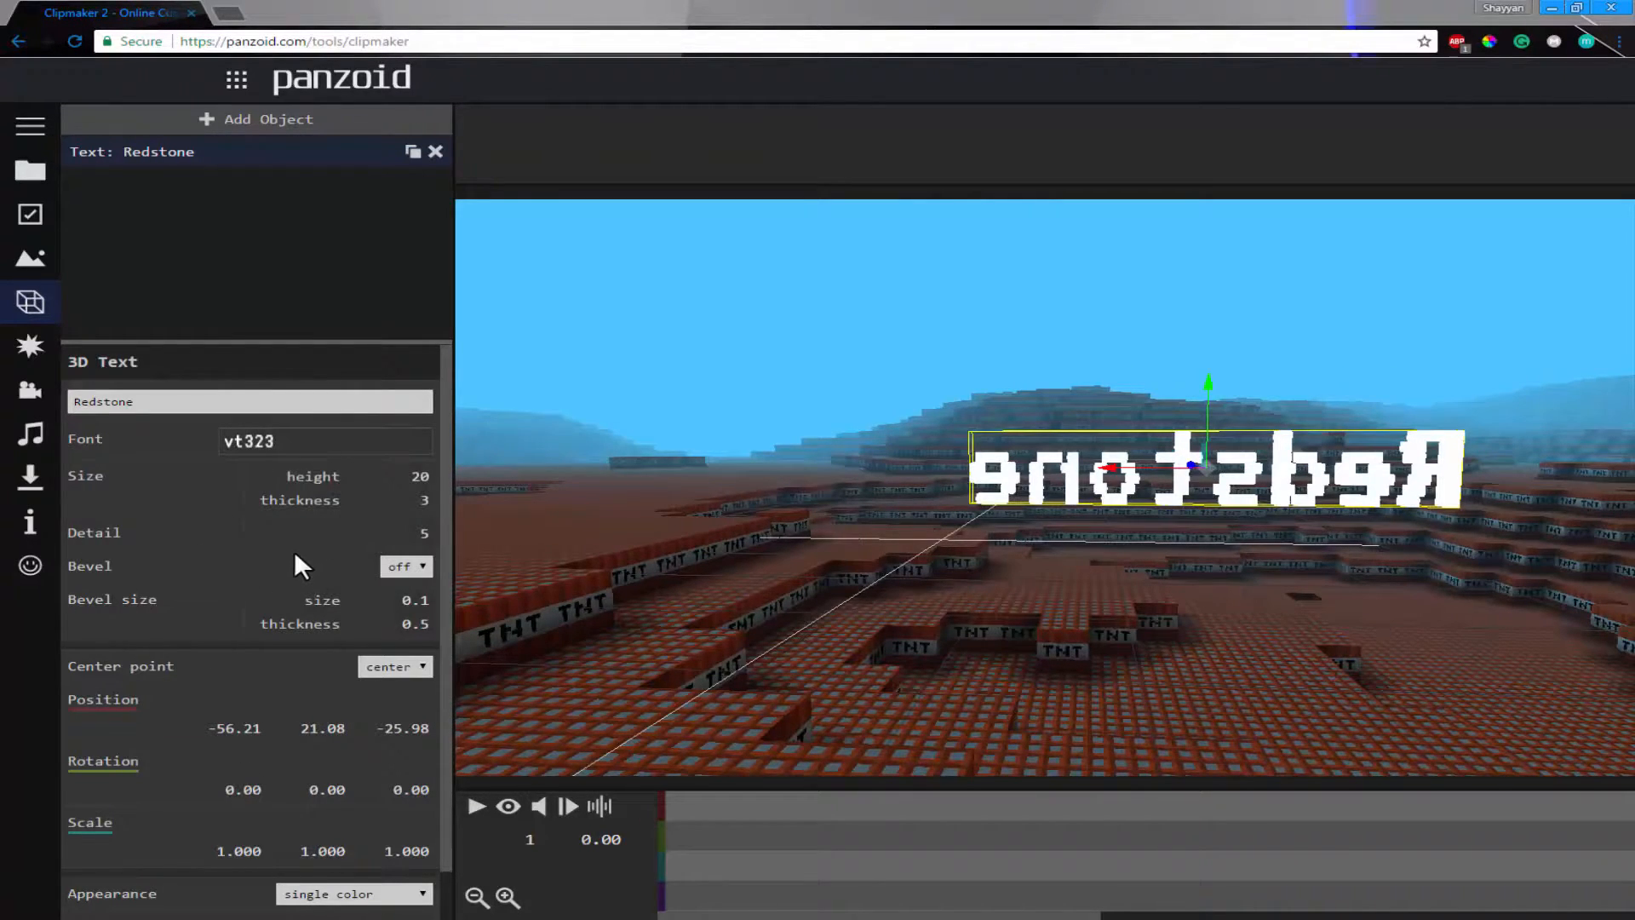
# - Set the Redstone text's height to 19 and turn its bevel on
pyautogui.moveTo(420, 477); pyautogui.dragTo(423, 566)
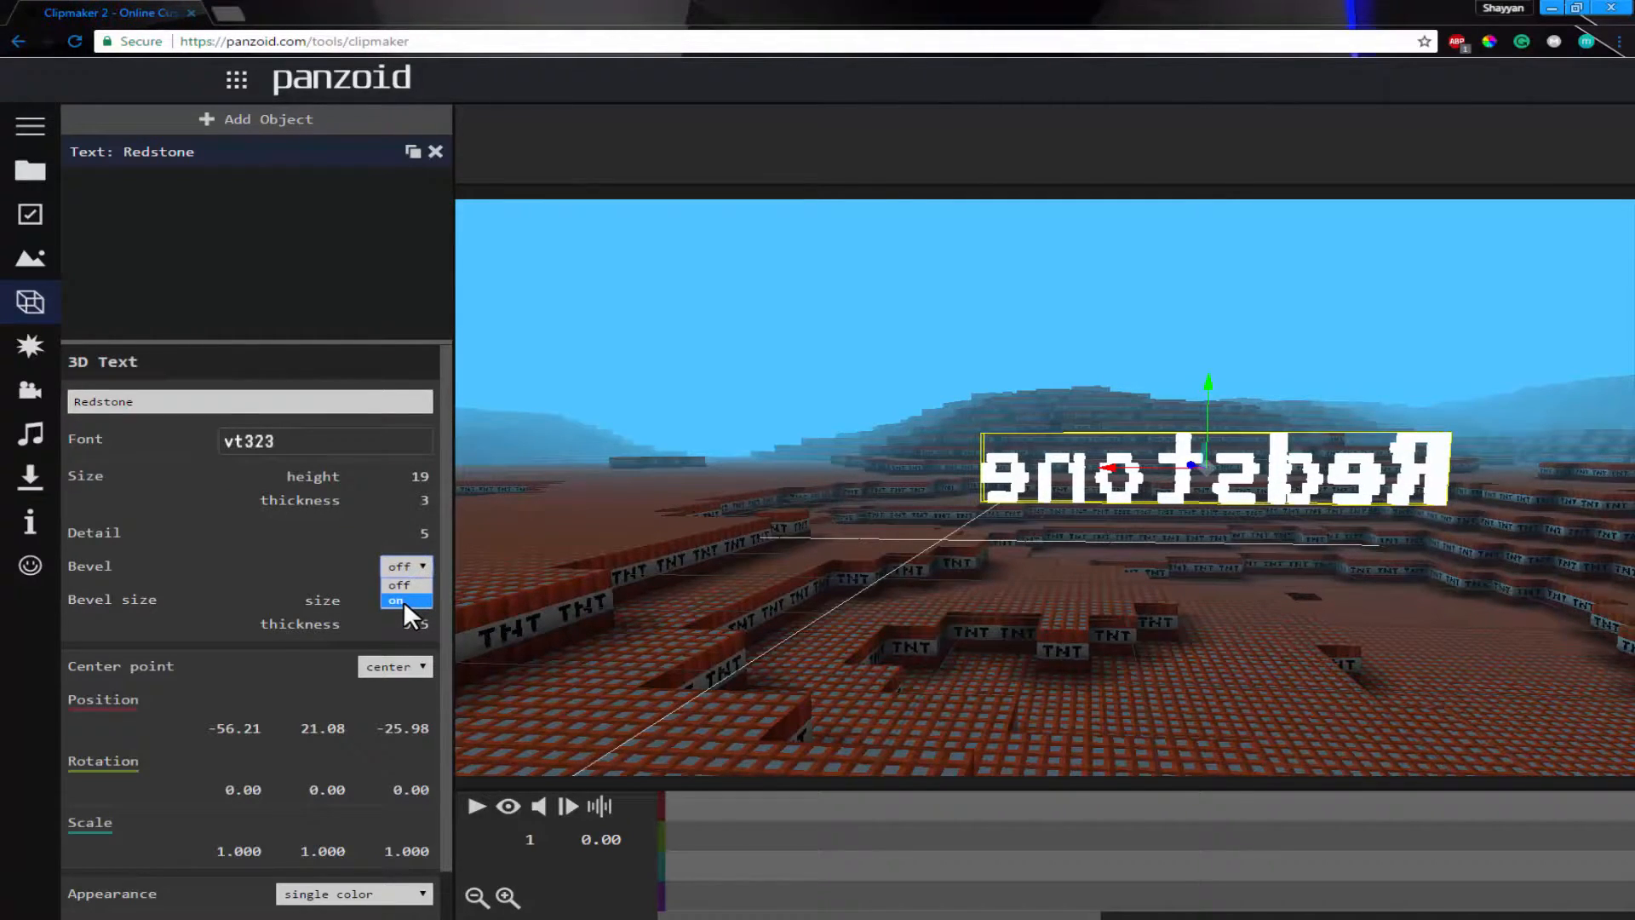
pyautogui.click(404, 601)
pyautogui.moveTo(973, 518); pyautogui.dragTo(988, 575)
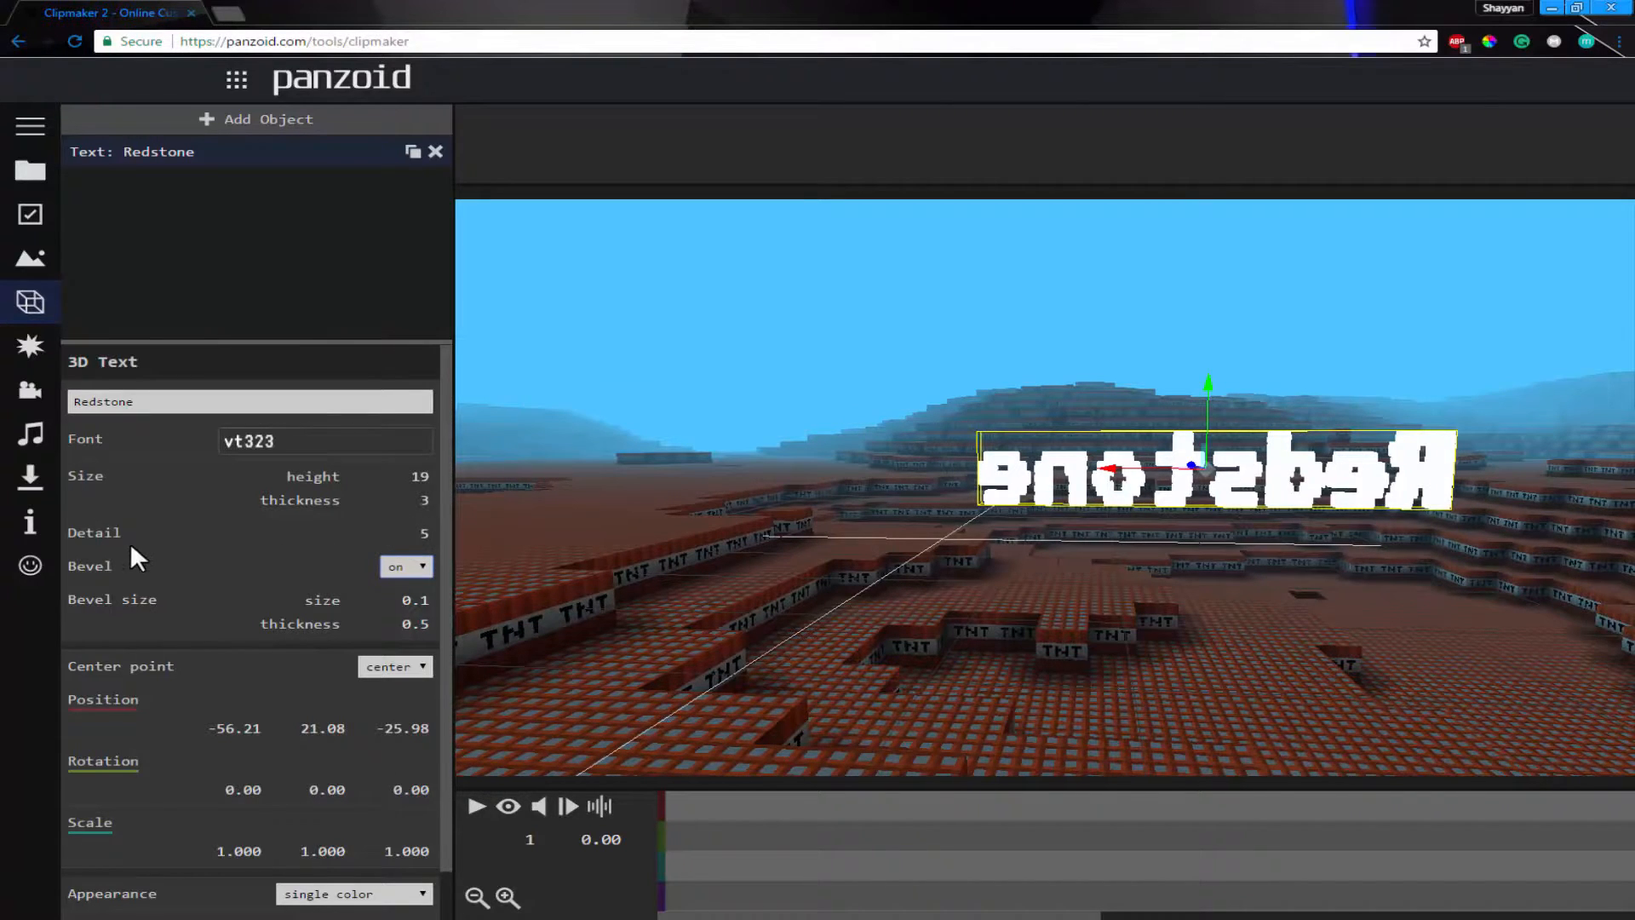
pyautogui.moveTo(430, 534)
pyautogui.mouseDown()
pyautogui.moveTo(774, 540)
pyautogui.moveTo(368, 529)
pyautogui.moveTo(427, 533)
pyautogui.mouseUp()
pyautogui.moveTo(399, 597)
pyautogui.mouseDown()
pyautogui.moveTo(821, 548)
pyautogui.moveTo(973, 568)
pyautogui.moveTo(1214, 563)
pyautogui.moveTo(610, 620)
pyautogui.moveTo(430, 613)
pyautogui.moveTo(715, 621)
pyautogui.moveTo(420, 621)
pyautogui.mouseUp()
pyautogui.moveTo(959, 548); pyautogui.dragTo(894, 562)
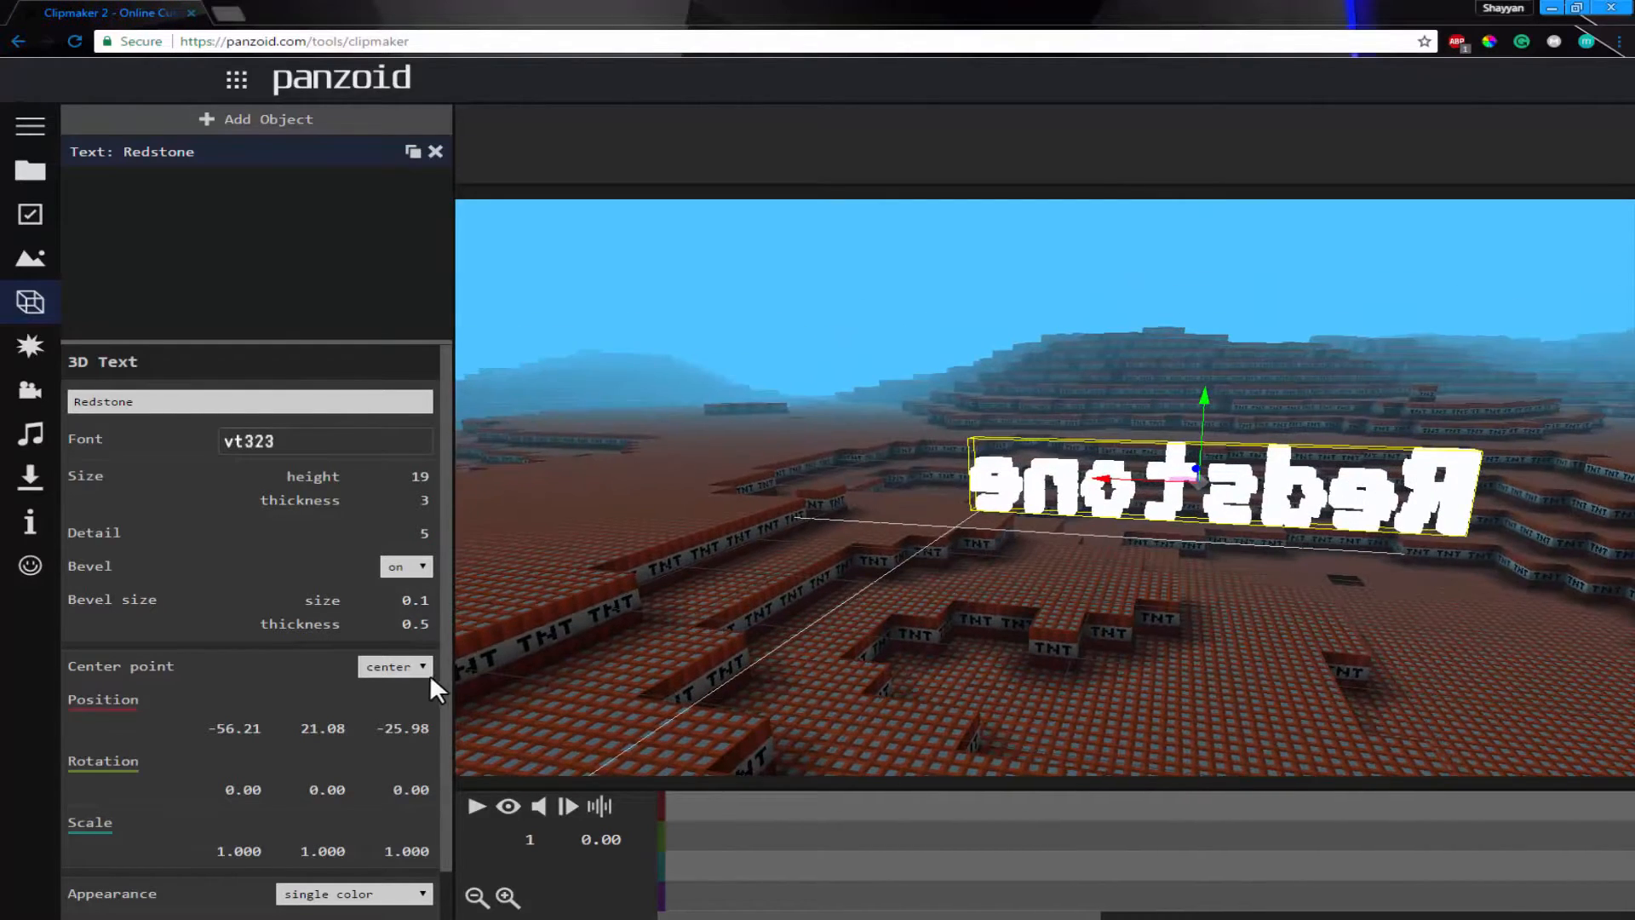
# - Try the bottom, front and top center points on the Redstone text
pyautogui.click(385, 666)
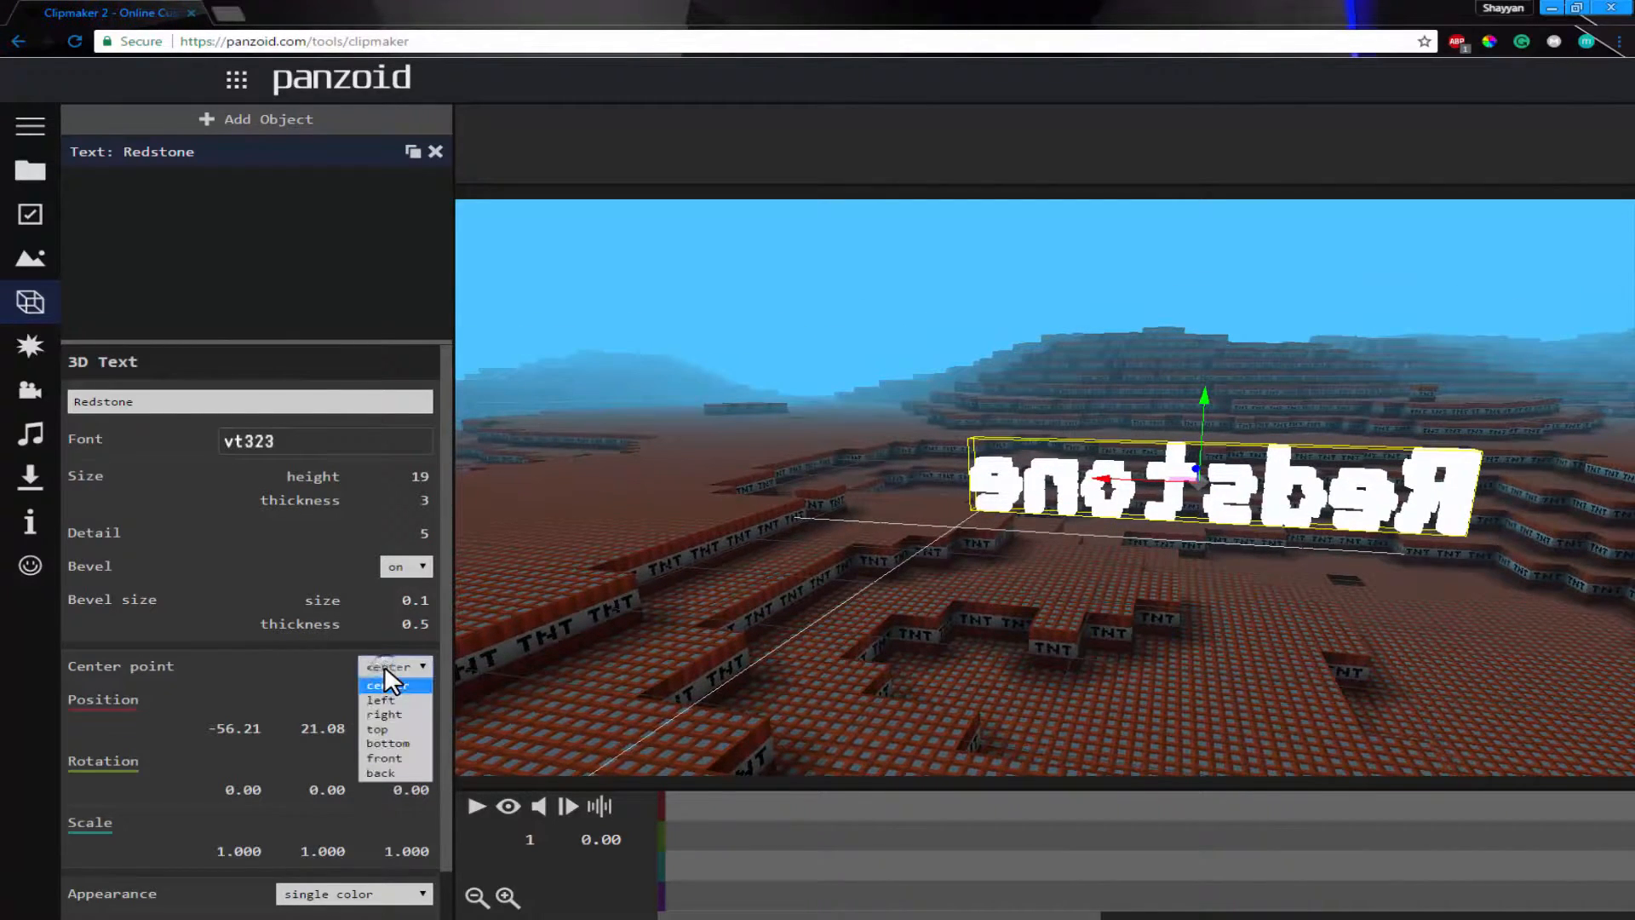
pyautogui.click(385, 666)
pyautogui.click(405, 670)
pyautogui.moveTo(1158, 498); pyautogui.dragTo(1093, 477)
pyautogui.click(397, 666)
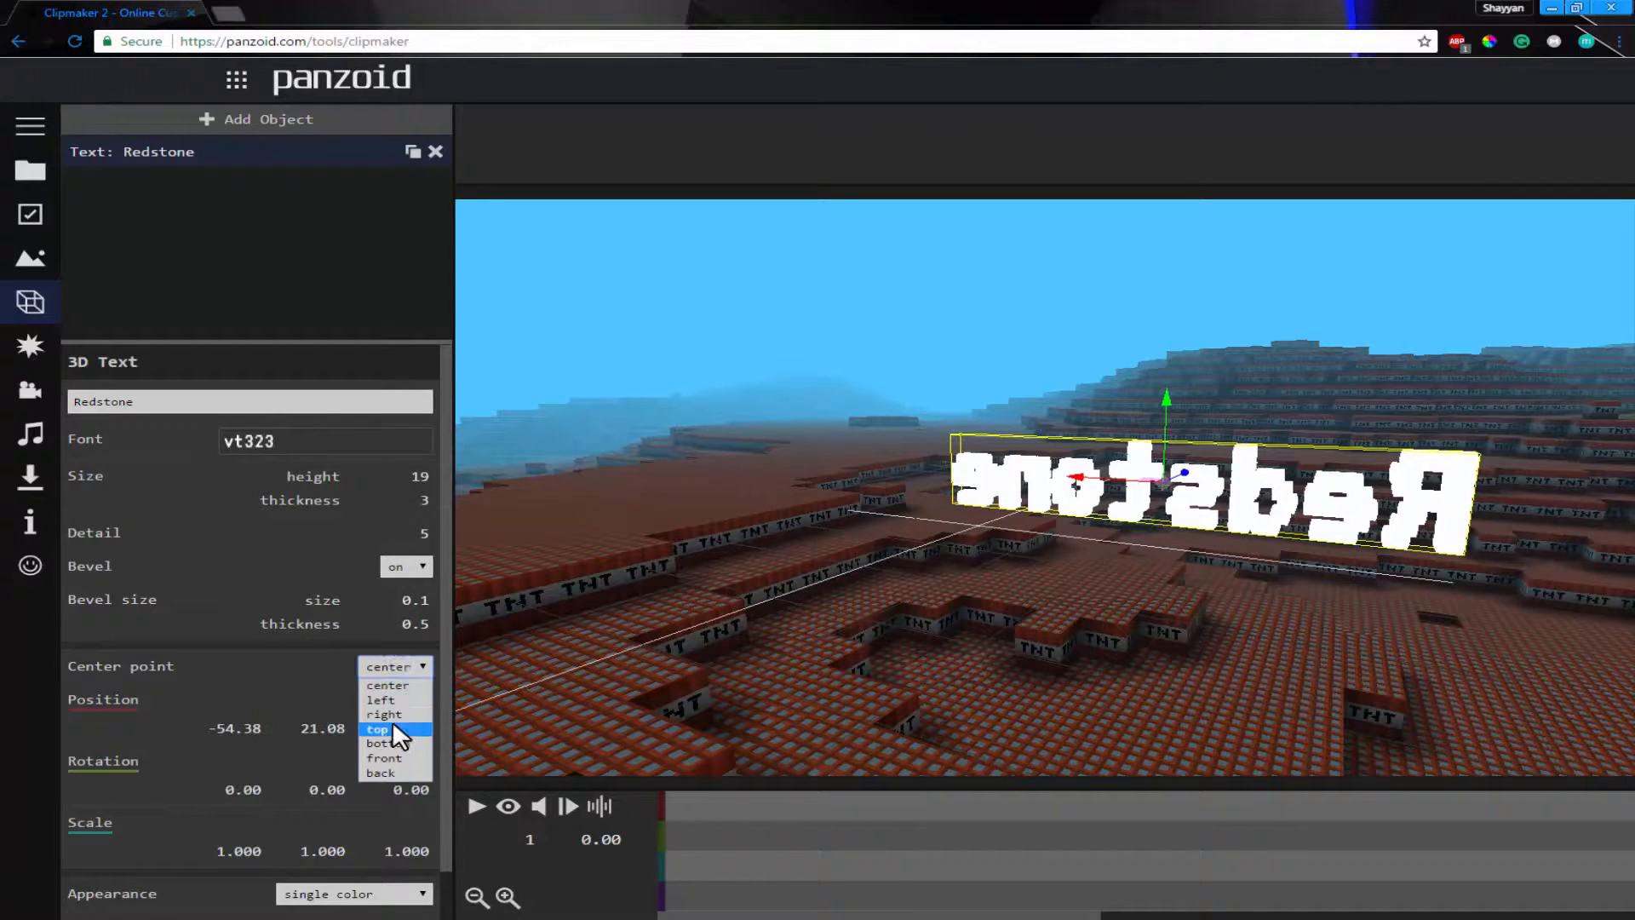
pyautogui.click(392, 741)
pyautogui.click(422, 667)
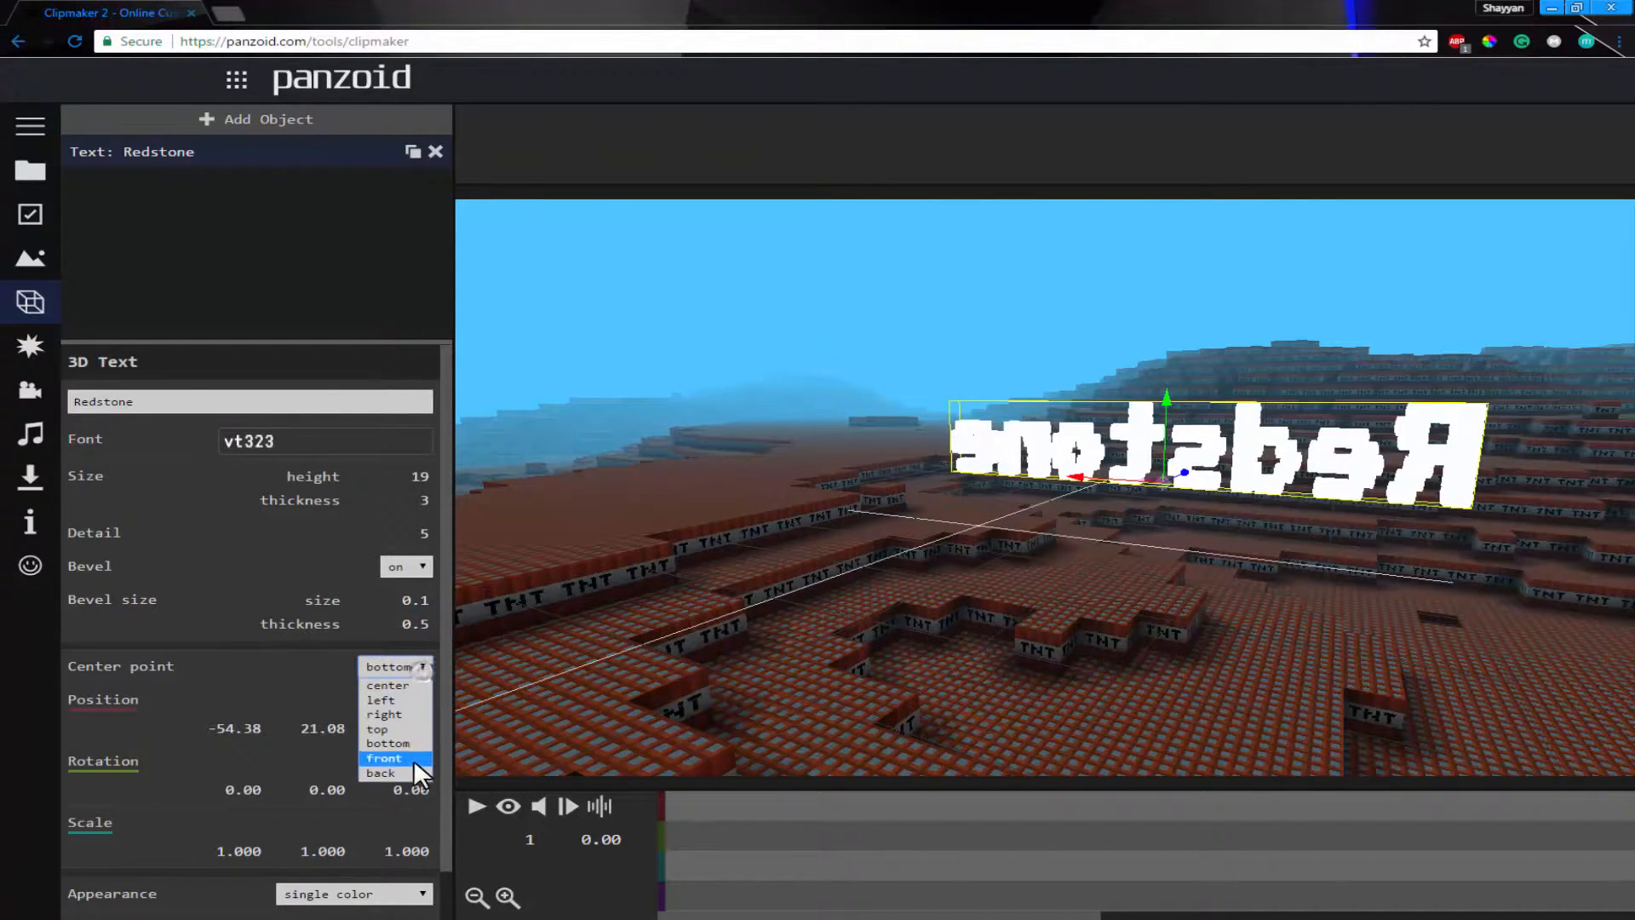
pyautogui.click(412, 759)
pyautogui.click(420, 670)
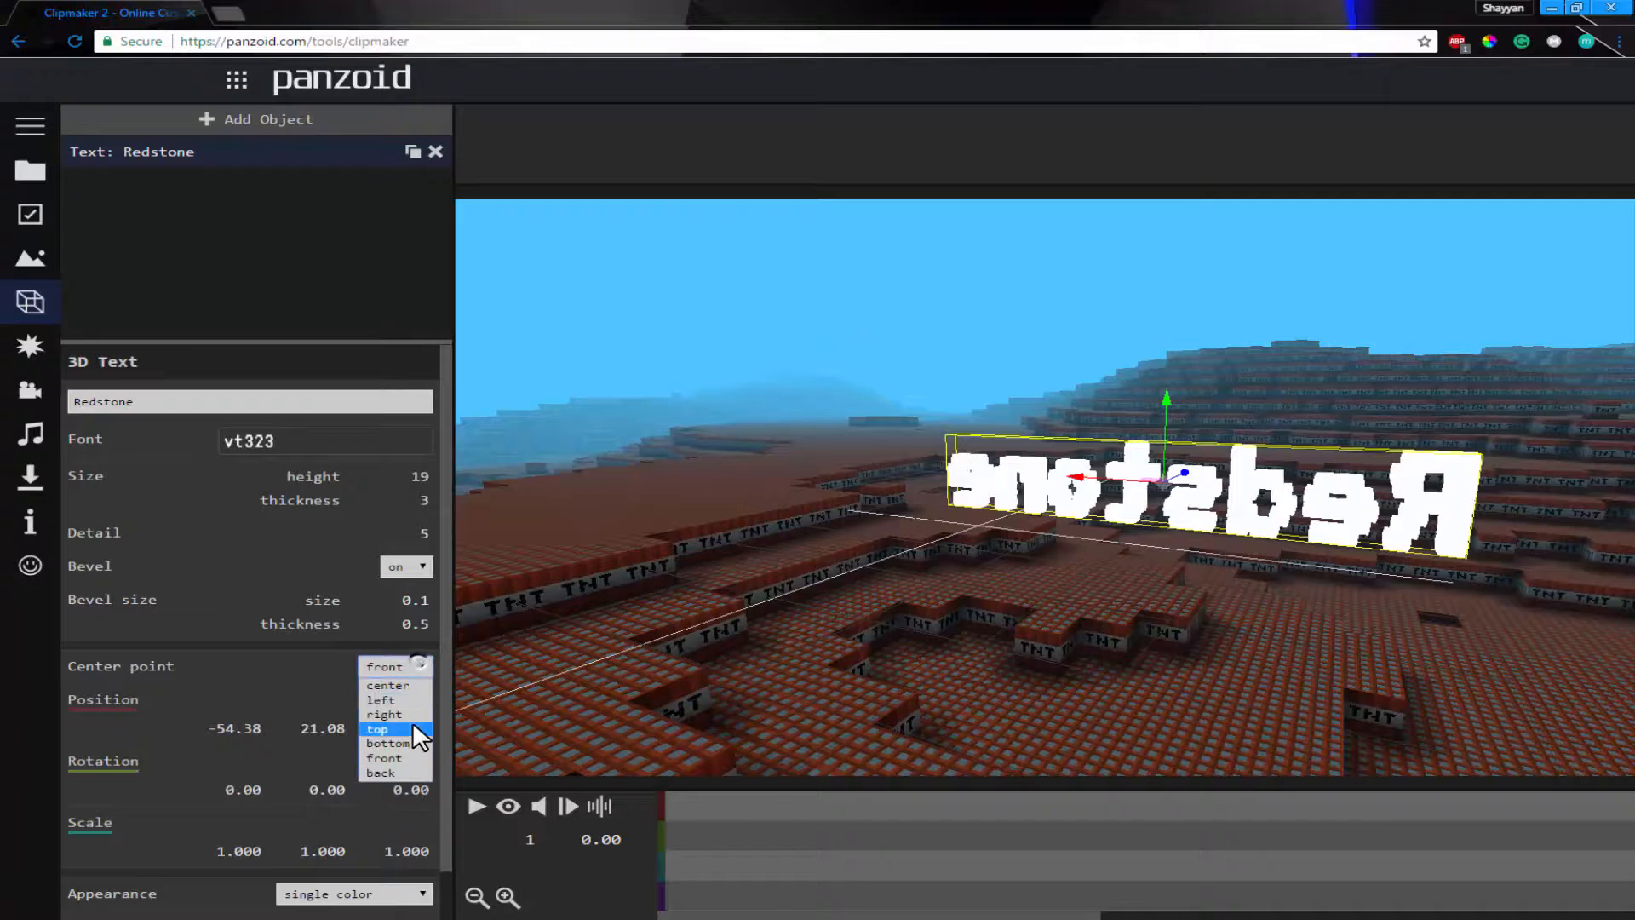
pyautogui.click(411, 728)
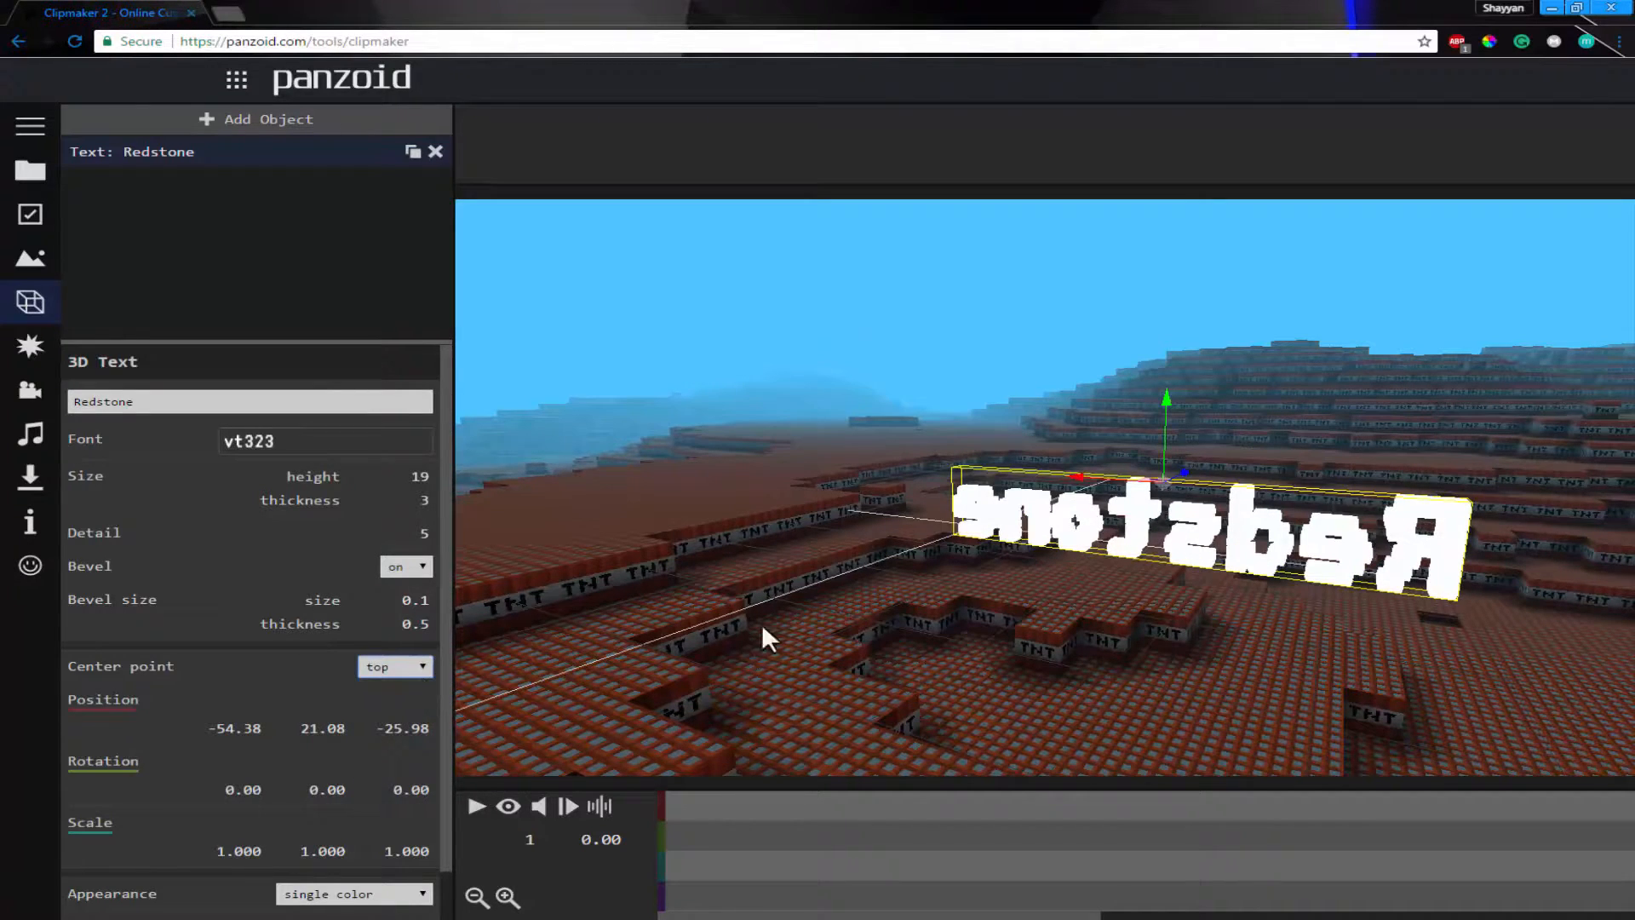
# - Move the Redstone text up to about X -50.92, Y 29.64 and return its center point to center
pyautogui.moveTo(1157, 440); pyautogui.dragTo(1168, 417)
pyautogui.moveTo(1116, 655); pyautogui.dragTo(1052, 758)
pyautogui.moveTo(983, 595); pyautogui.dragTo(1168, 433)
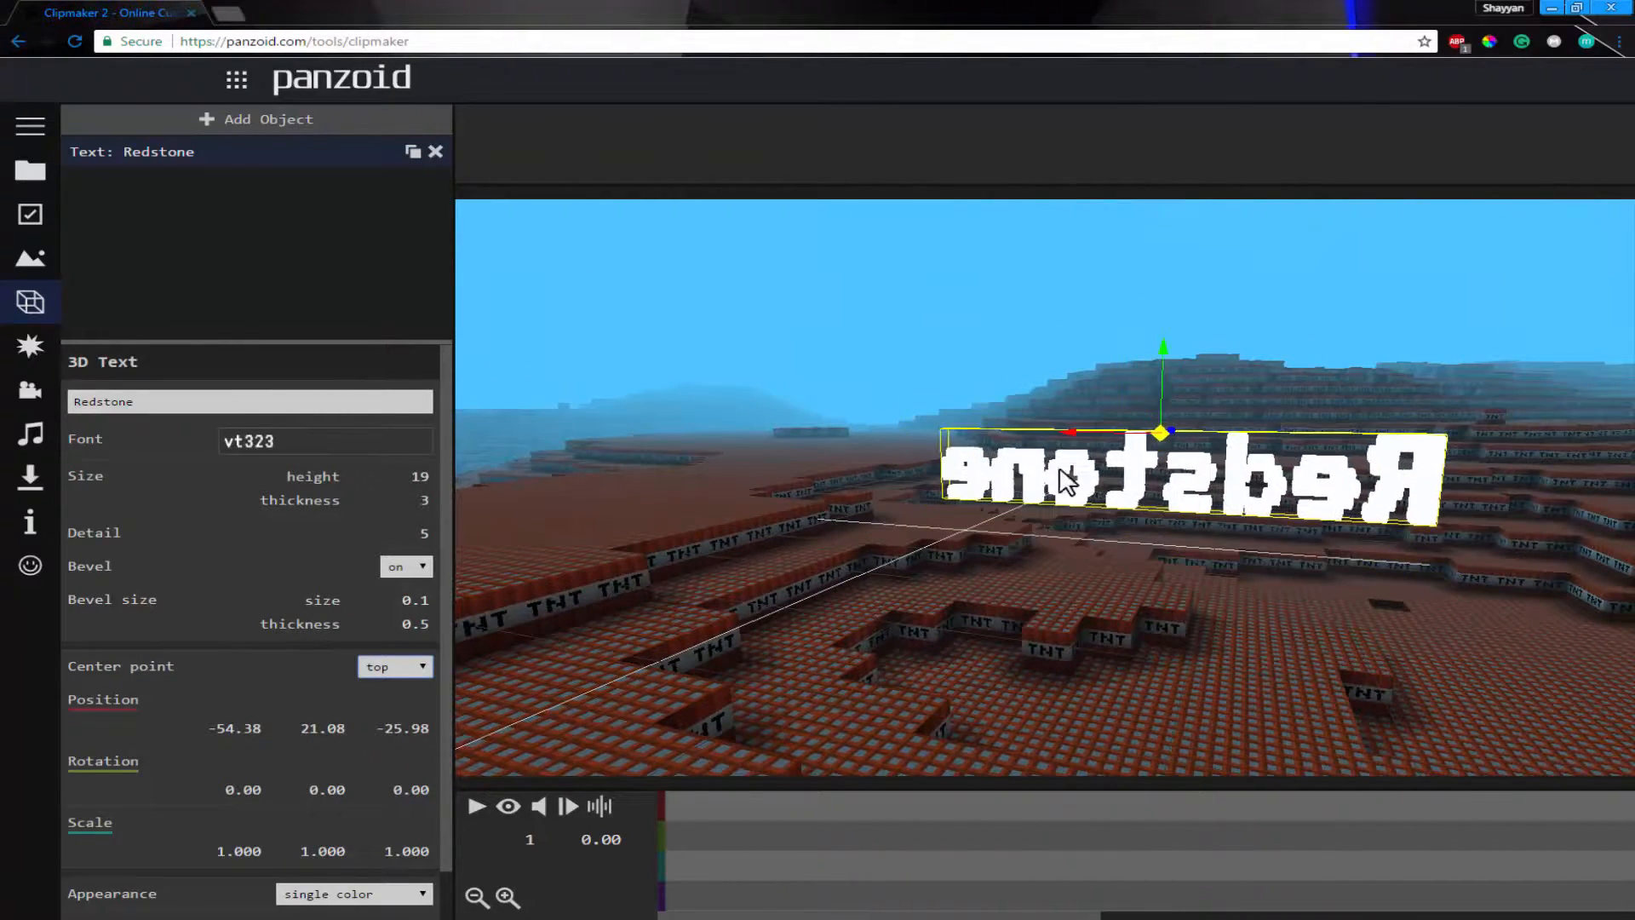
pyautogui.click(423, 666)
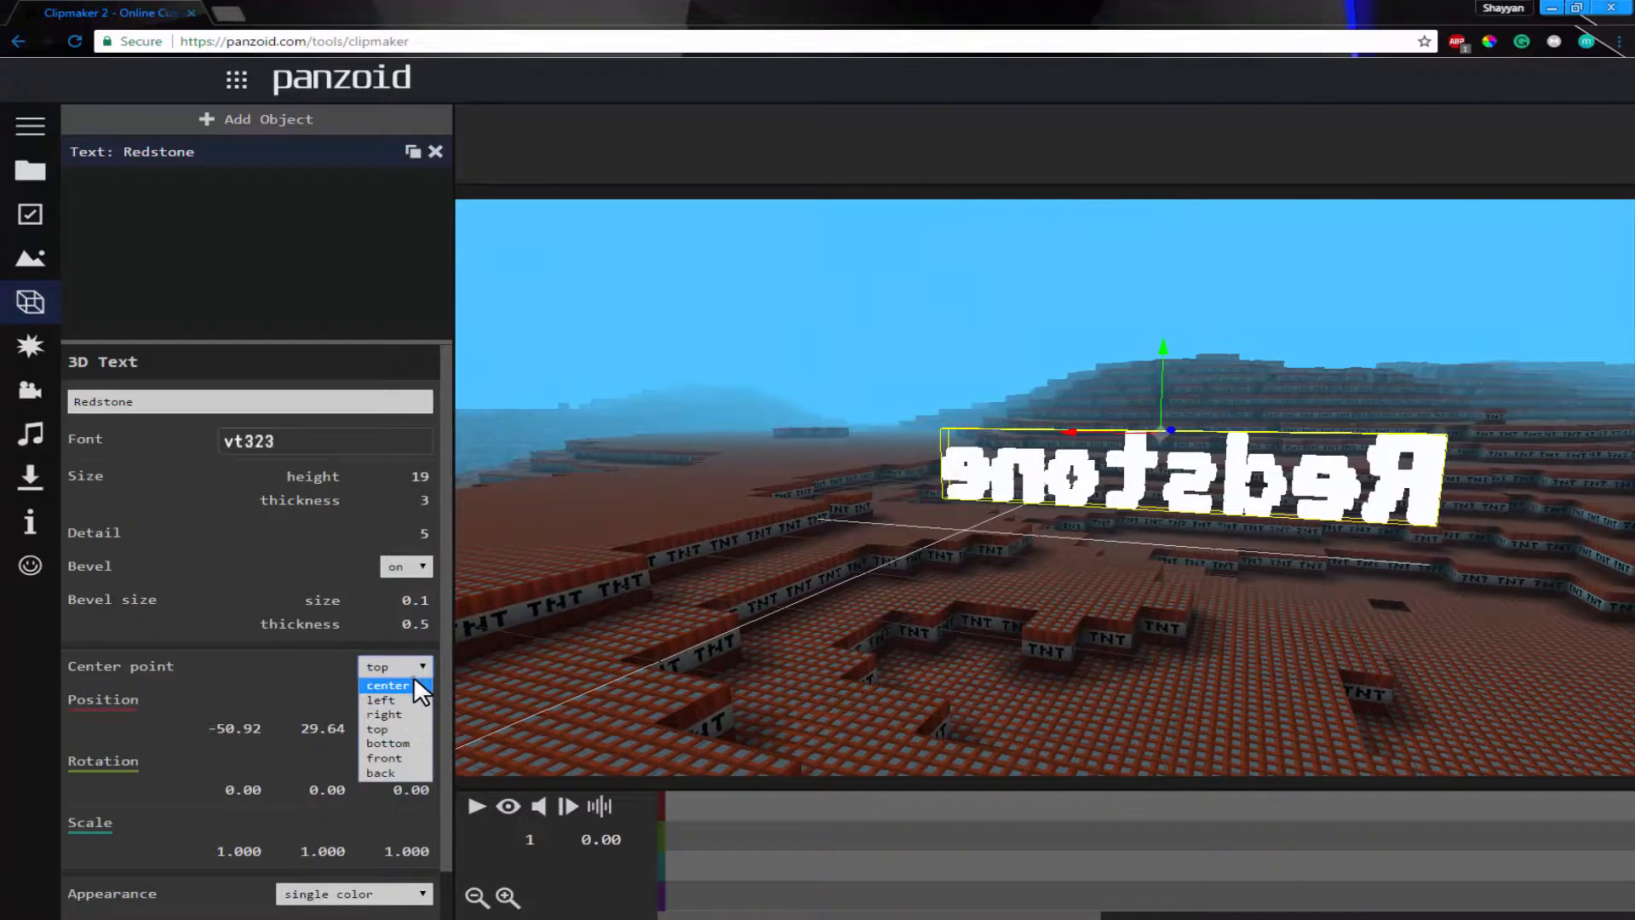
pyautogui.click(413, 681)
# - Move the Redstone text to a position of about -15.18, 14.07, 19.99, leaving its center point at center
pyautogui.moveTo(1114, 431); pyautogui.dragTo(1026, 432)
pyautogui.click(422, 665)
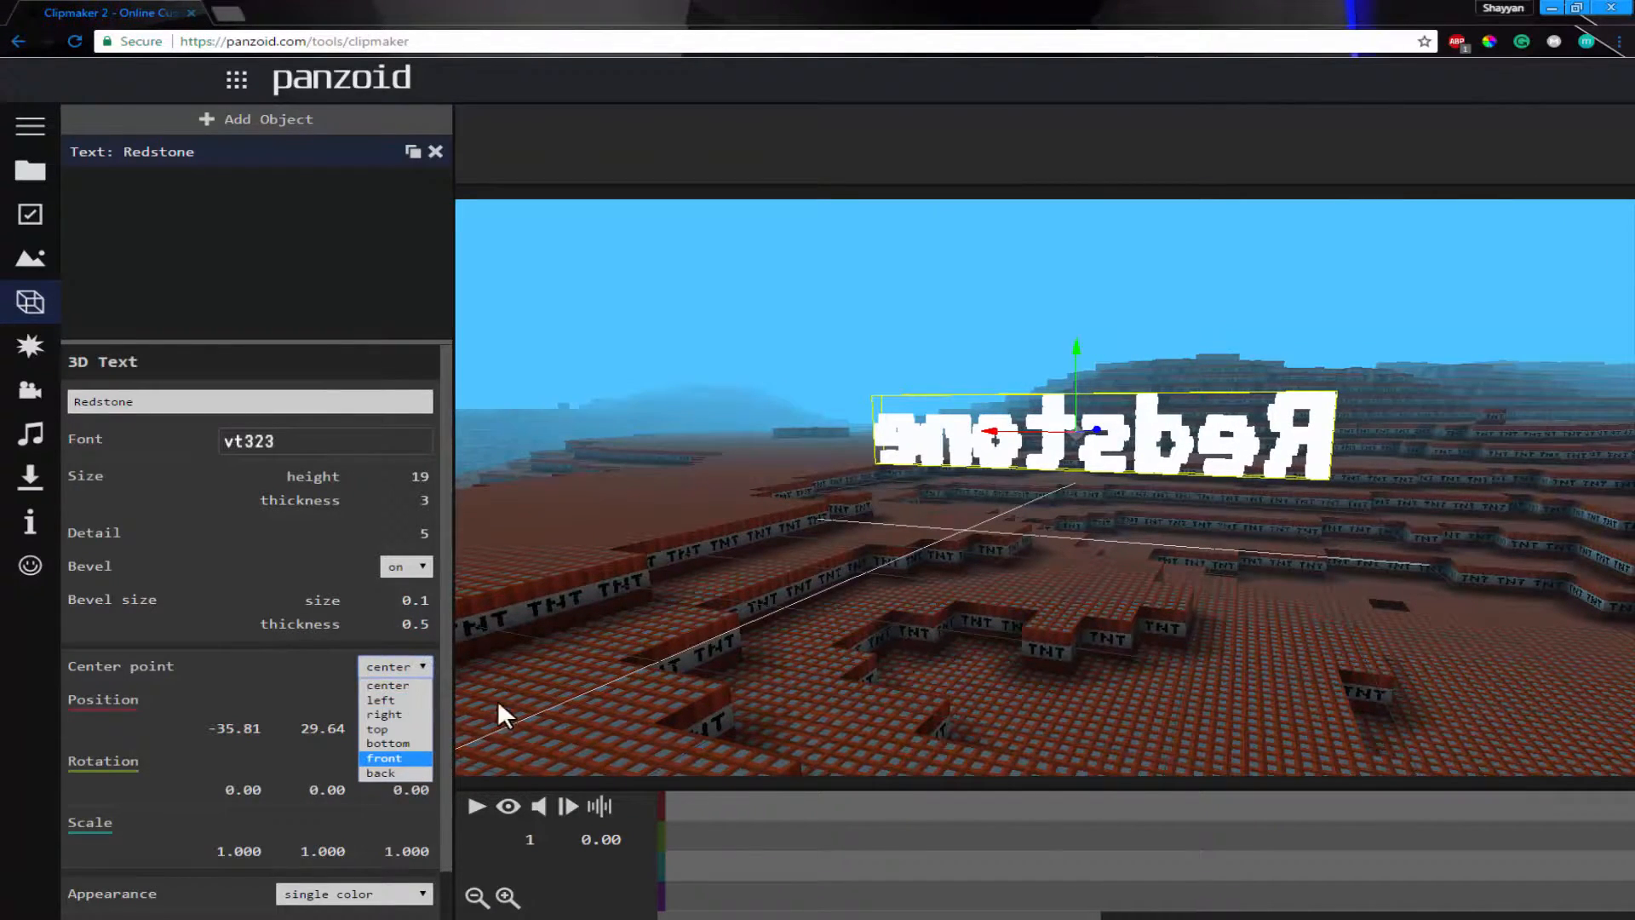
pyautogui.moveTo(1071, 445); pyautogui.dragTo(1149, 517)
pyautogui.moveTo(1100, 457); pyautogui.dragTo(935, 592)
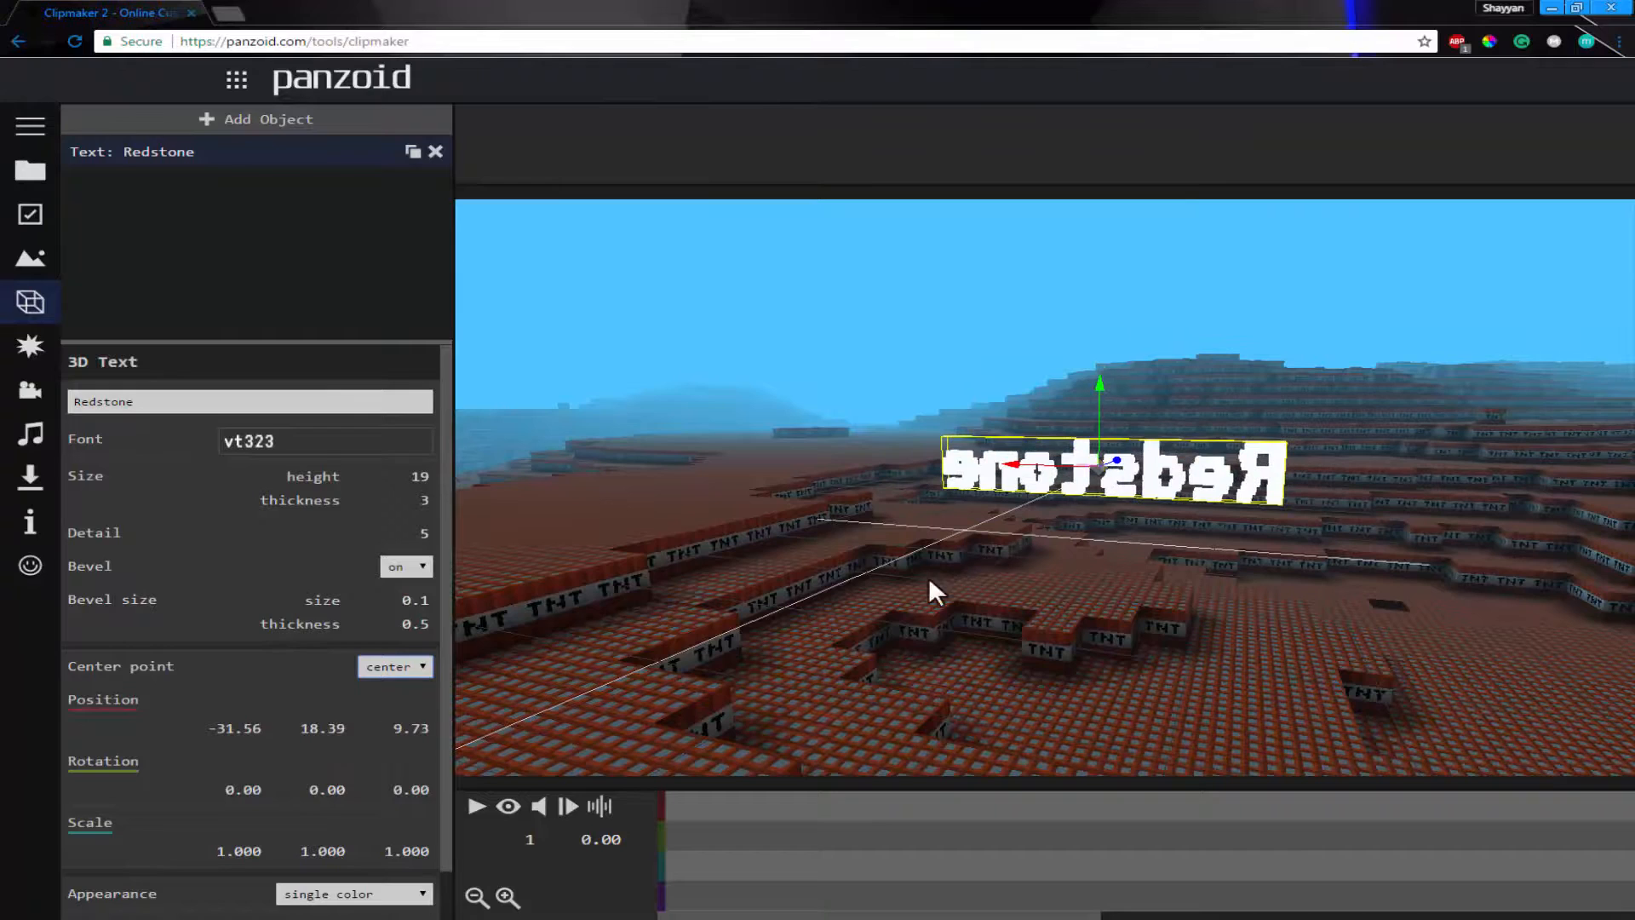
pyautogui.moveTo(1103, 465); pyautogui.dragTo(1048, 471)
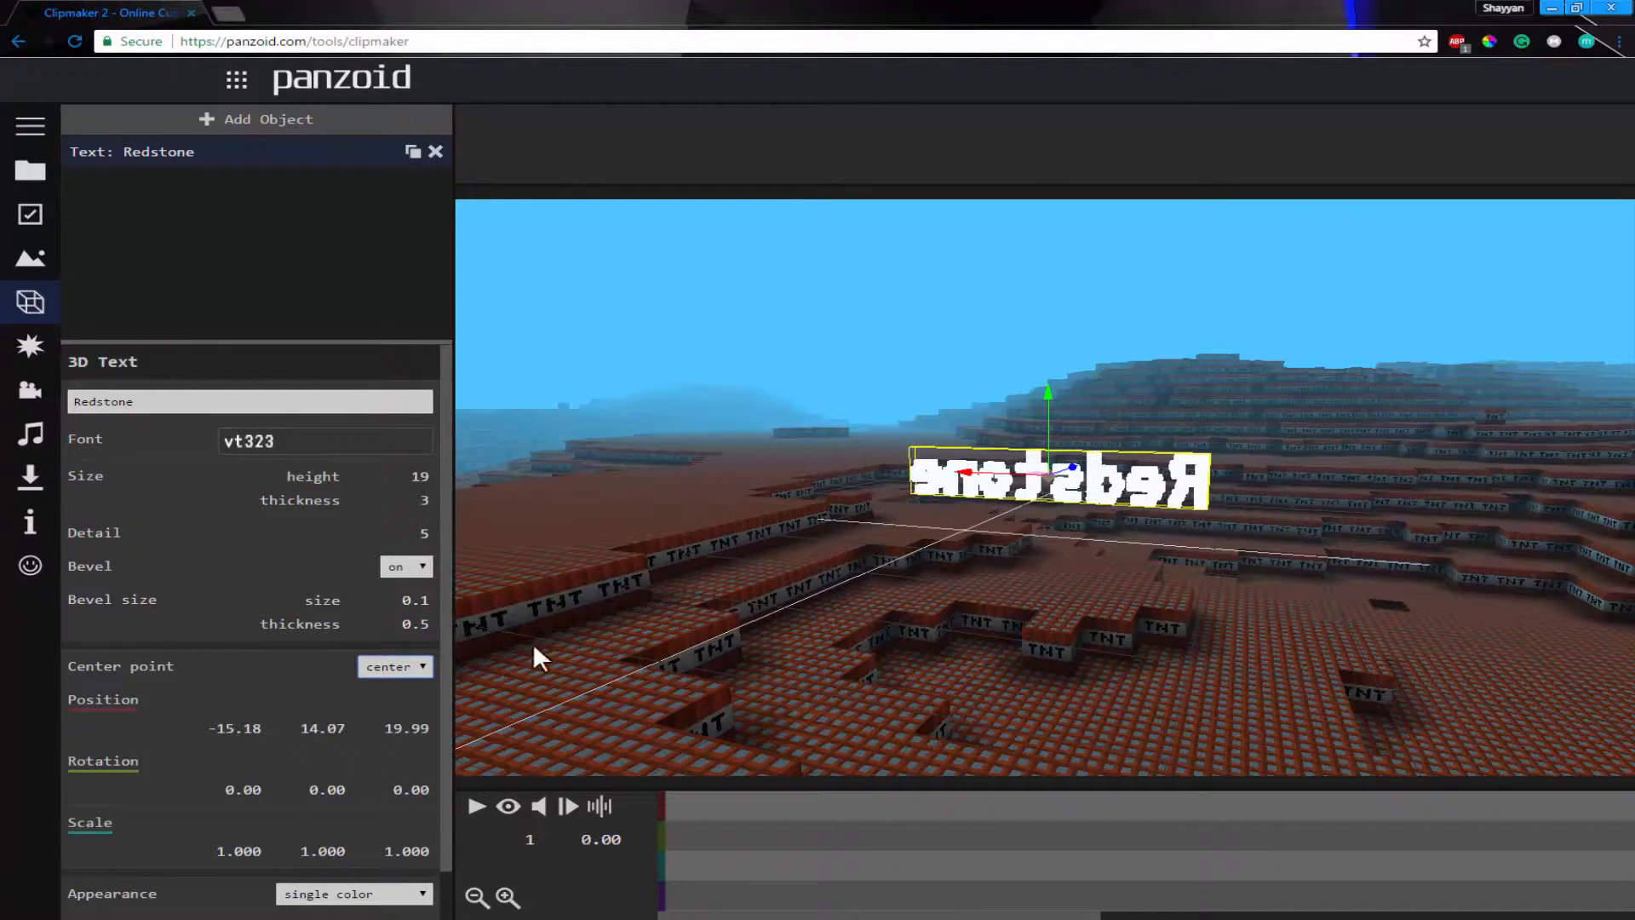
pyautogui.click(413, 659)
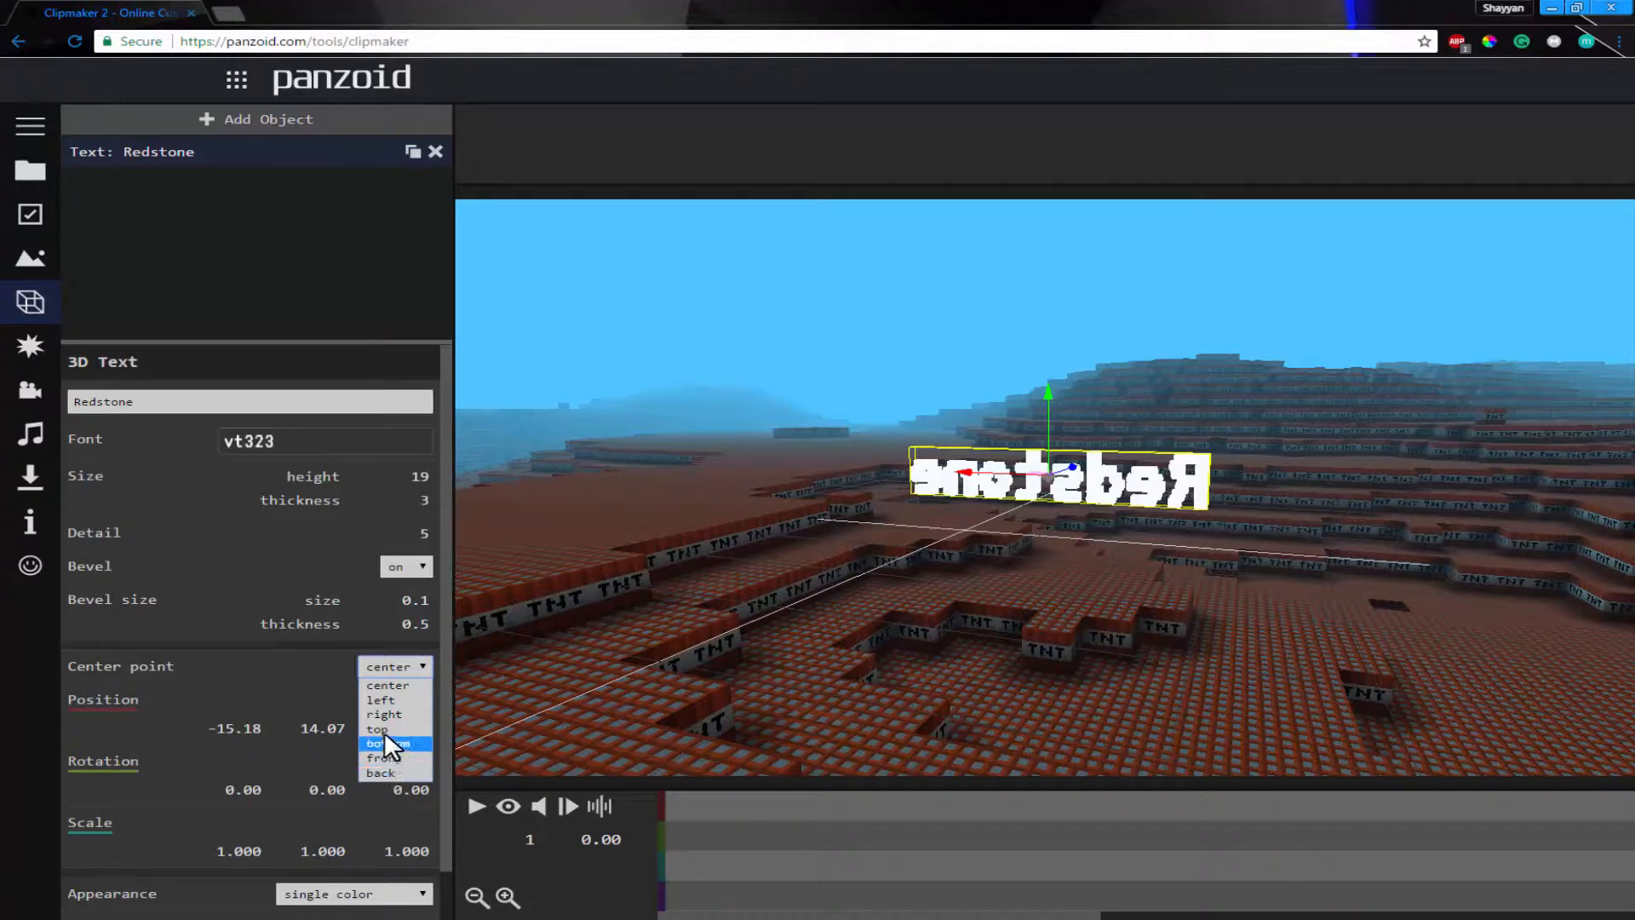
pyautogui.click(397, 684)
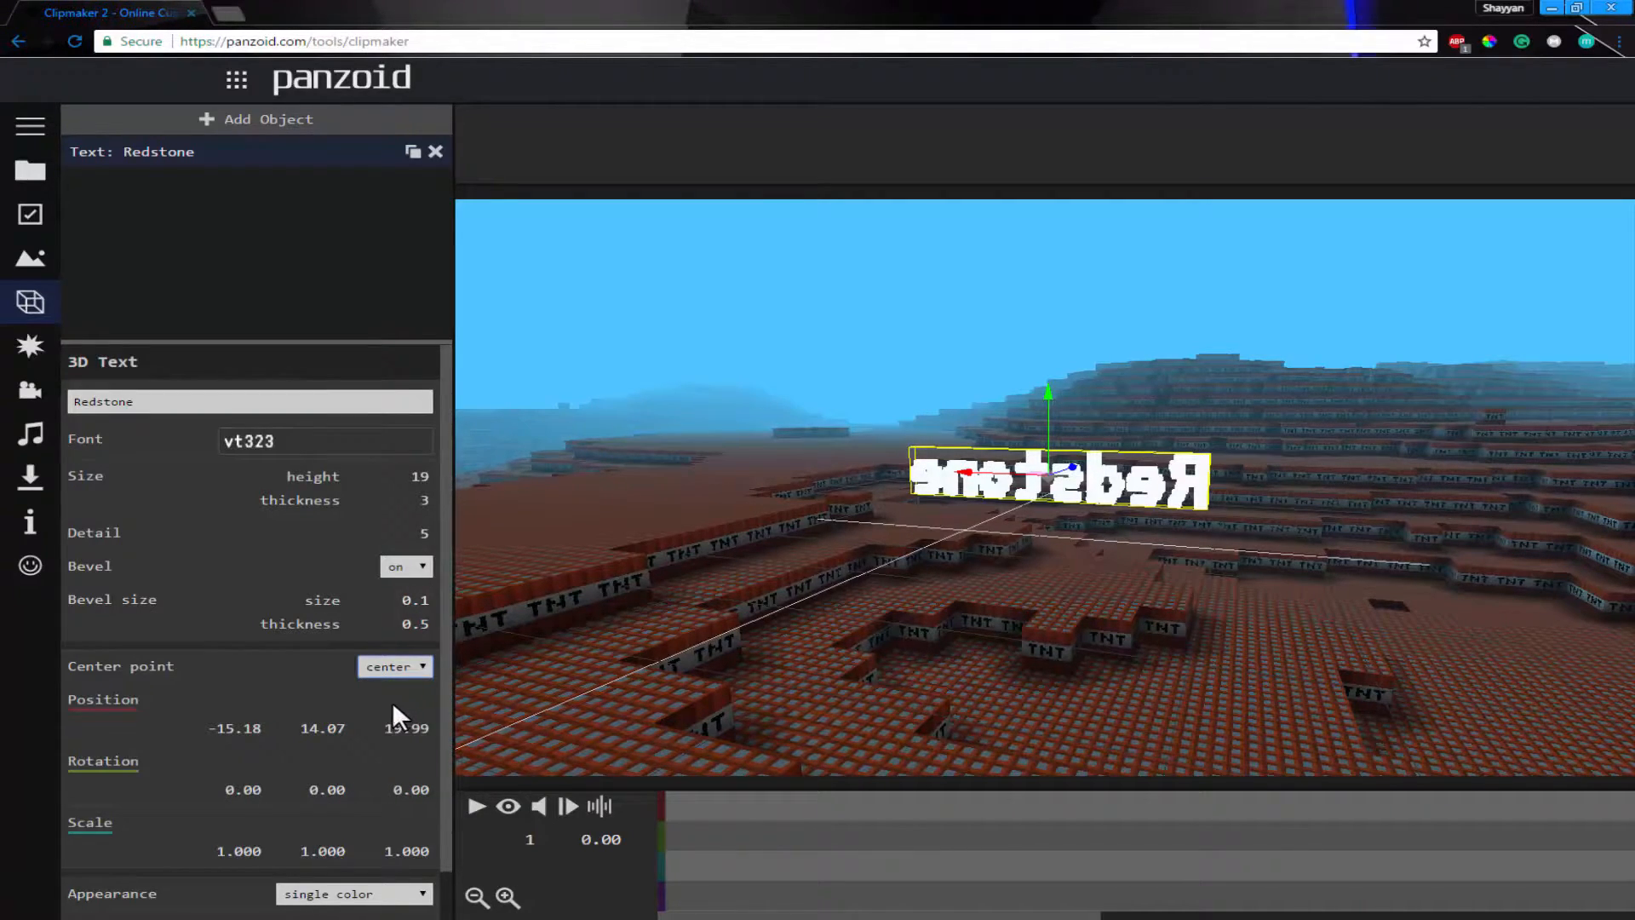
# - Set the Redstone text's Y position to 15.27 and its Y rotation to 36.20, leaving the other rotation axes at 0
pyautogui.moveTo(241, 785)
pyautogui.mouseDown()
pyautogui.moveTo(409, 784)
pyautogui.moveTo(869, 729)
pyautogui.moveTo(256, 794)
pyautogui.mouseUp()
pyautogui.click(255, 794)
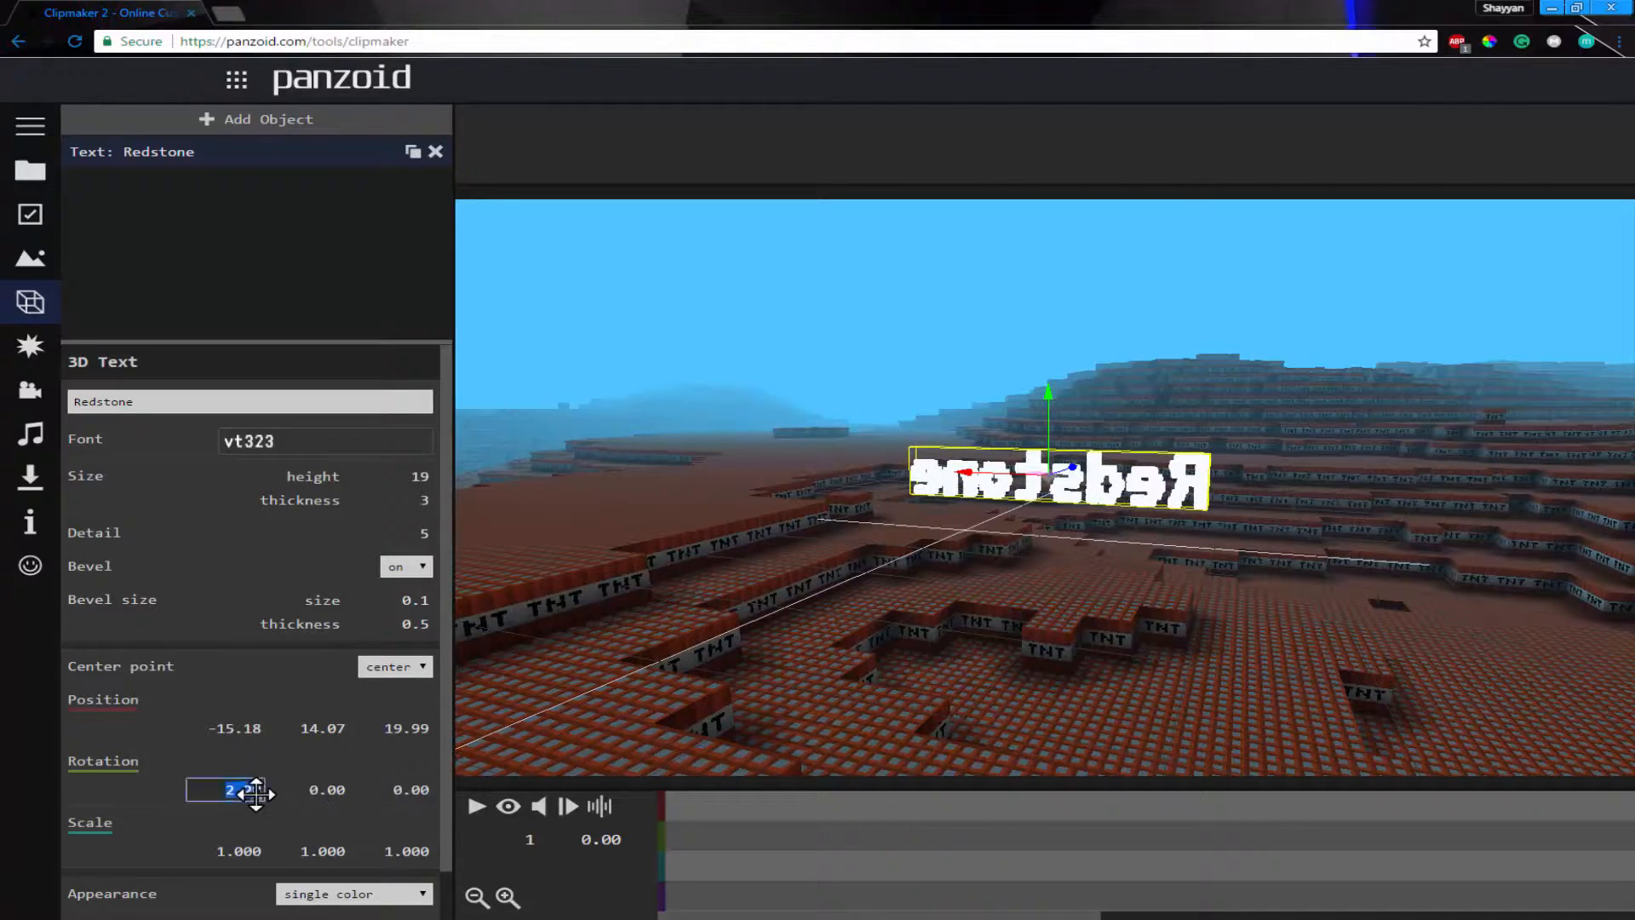
pyautogui.click(322, 792)
pyautogui.click(284, 773)
pyautogui.moveTo(335, 731)
pyautogui.mouseDown()
pyautogui.moveTo(298, 725)
pyautogui.moveTo(412, 708)
pyautogui.moveTo(244, 715)
pyautogui.moveTo(470, 722)
pyautogui.moveTo(321, 727)
pyautogui.mouseUp()
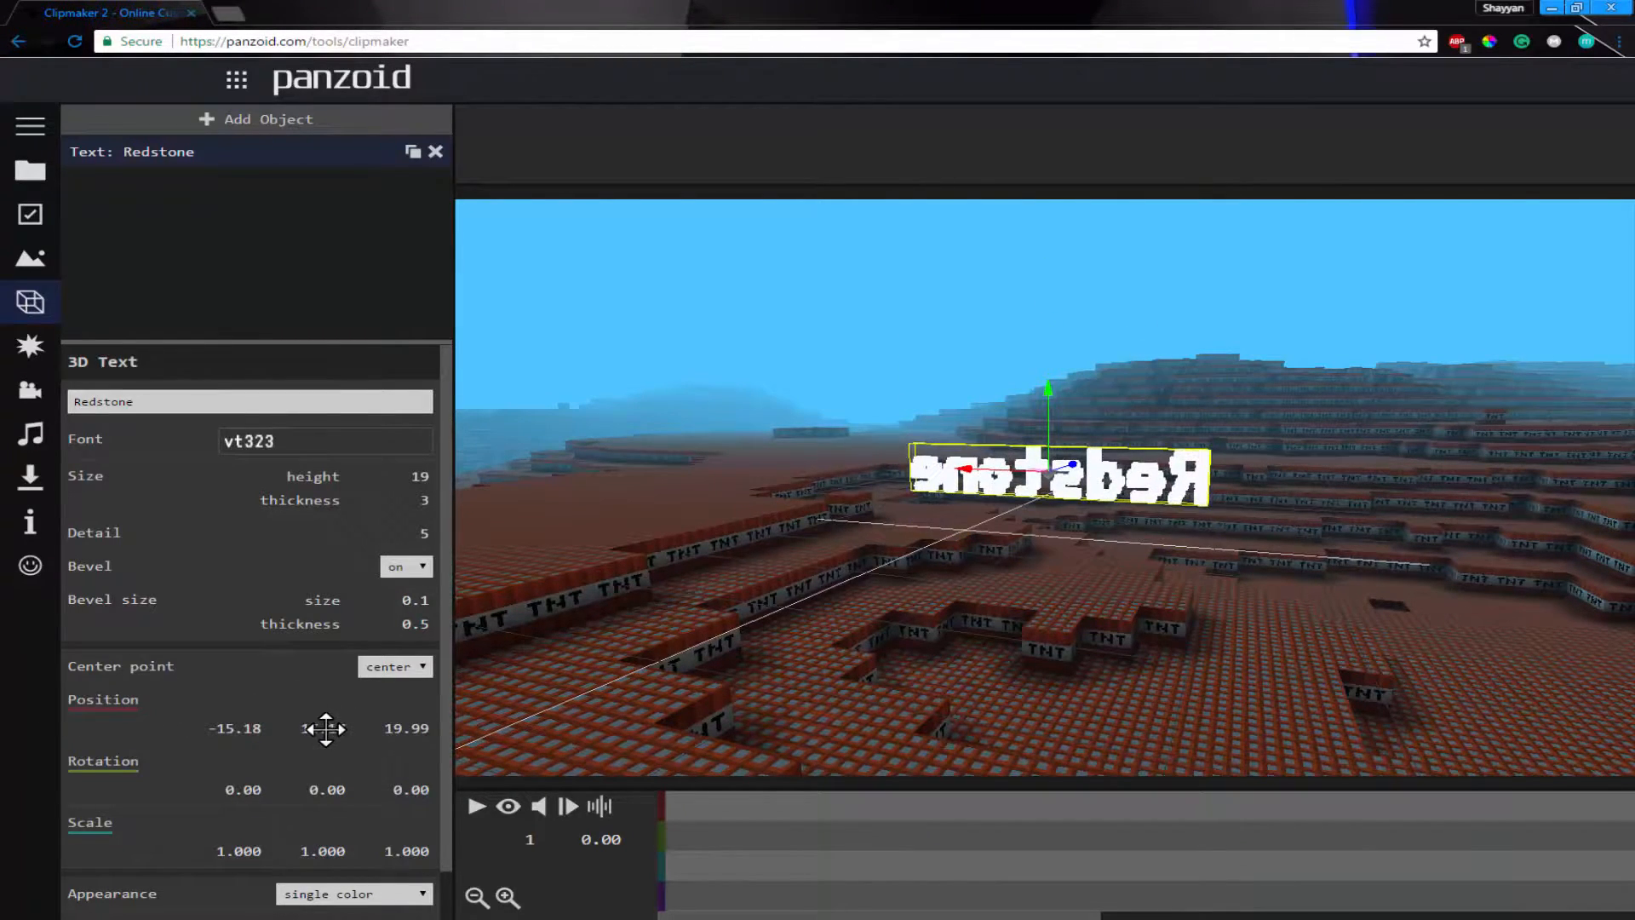
pyautogui.moveTo(321, 784); pyautogui.dragTo(664, 791)
pyautogui.moveTo(1154, 626); pyautogui.dragTo(1284, 666)
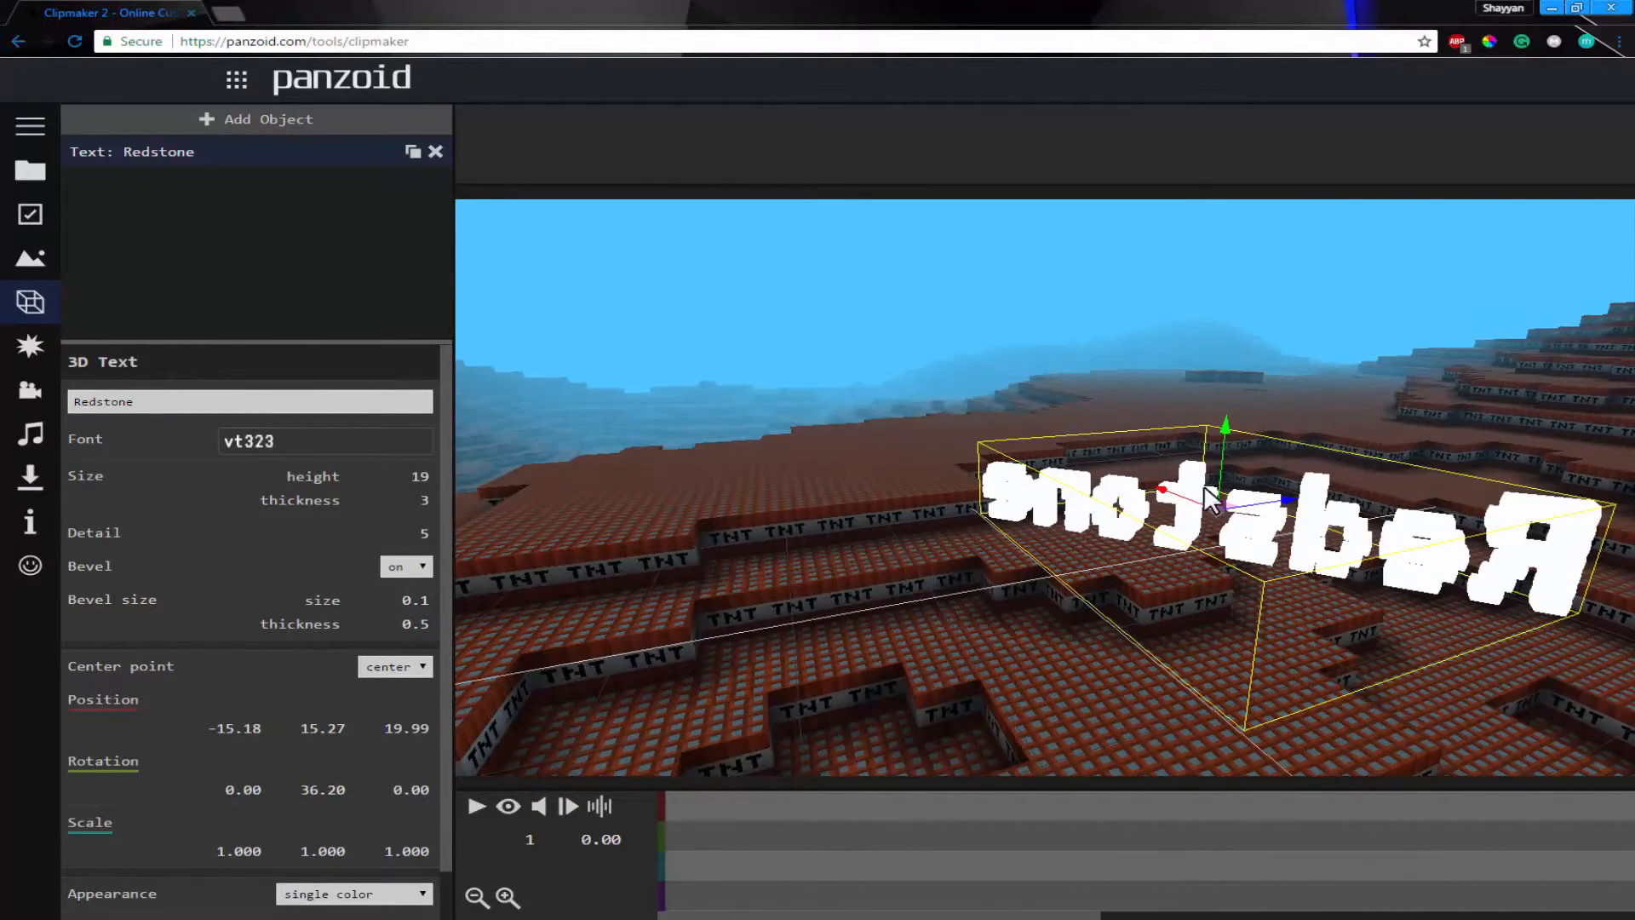
# - Move the rotated Redstone text to a position of about 52.98, 5.70, 101.88
pyautogui.moveTo(1218, 510); pyautogui.dragTo(1278, 489)
pyautogui.moveTo(330, 732)
pyautogui.mouseDown()
pyautogui.moveTo(492, 721)
pyautogui.moveTo(343, 730)
pyautogui.mouseUp()
pyautogui.moveTo(412, 729); pyautogui.dragTo(596, 732)
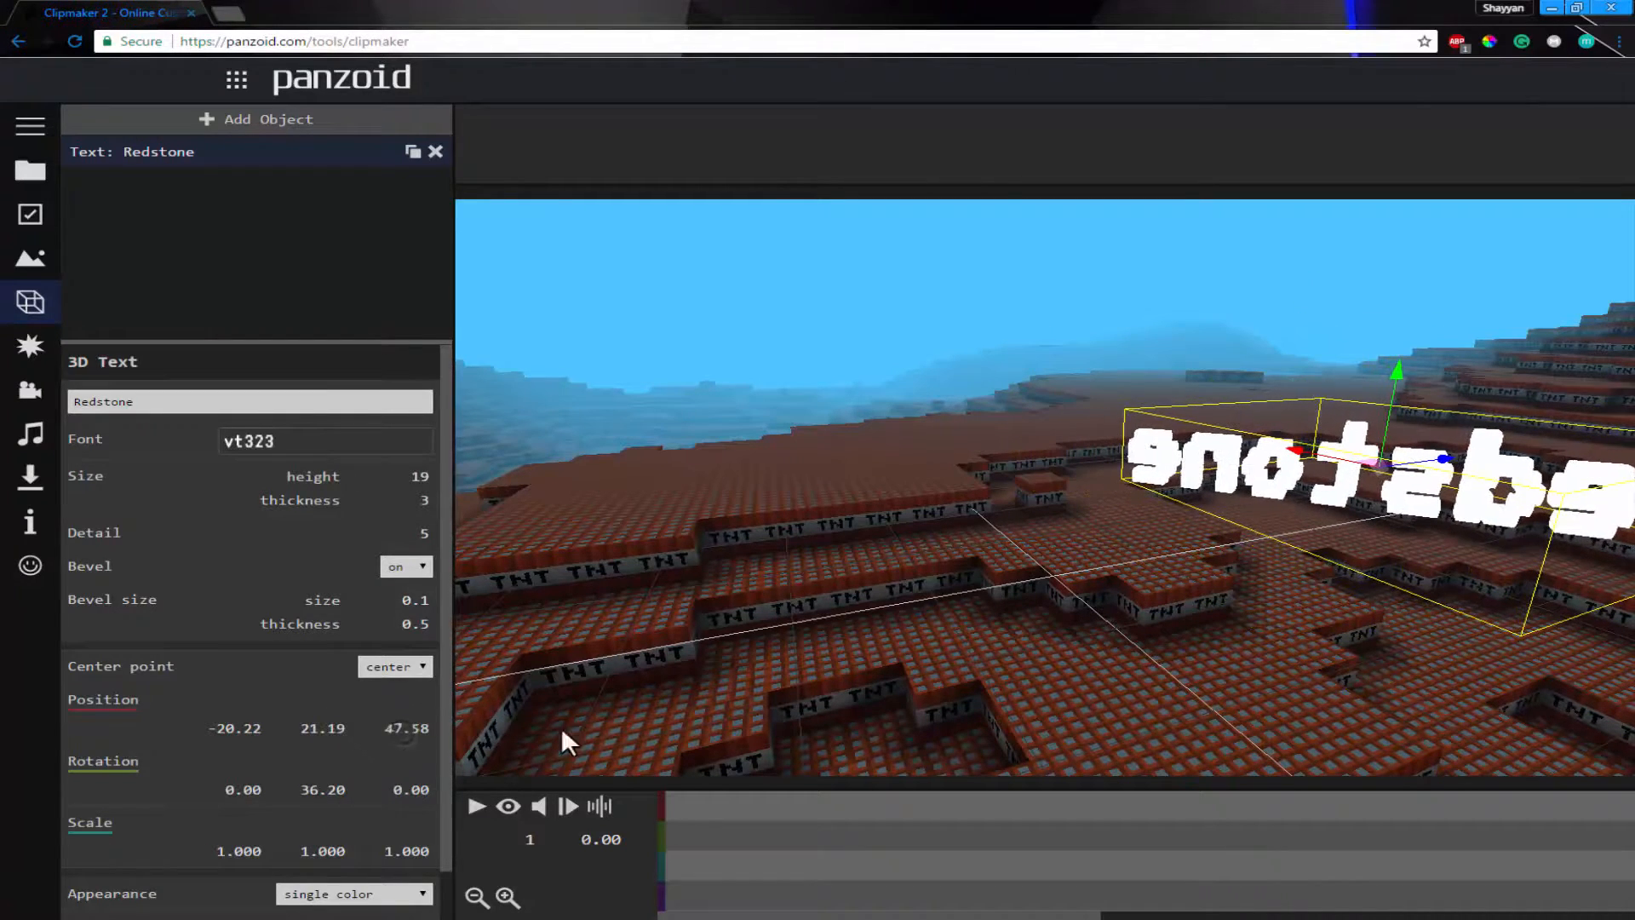
pyautogui.moveTo(239, 728); pyautogui.dragTo(935, 730)
pyautogui.moveTo(1286, 360); pyautogui.dragTo(1281, 396)
pyautogui.scroll(7, 1389, 540)
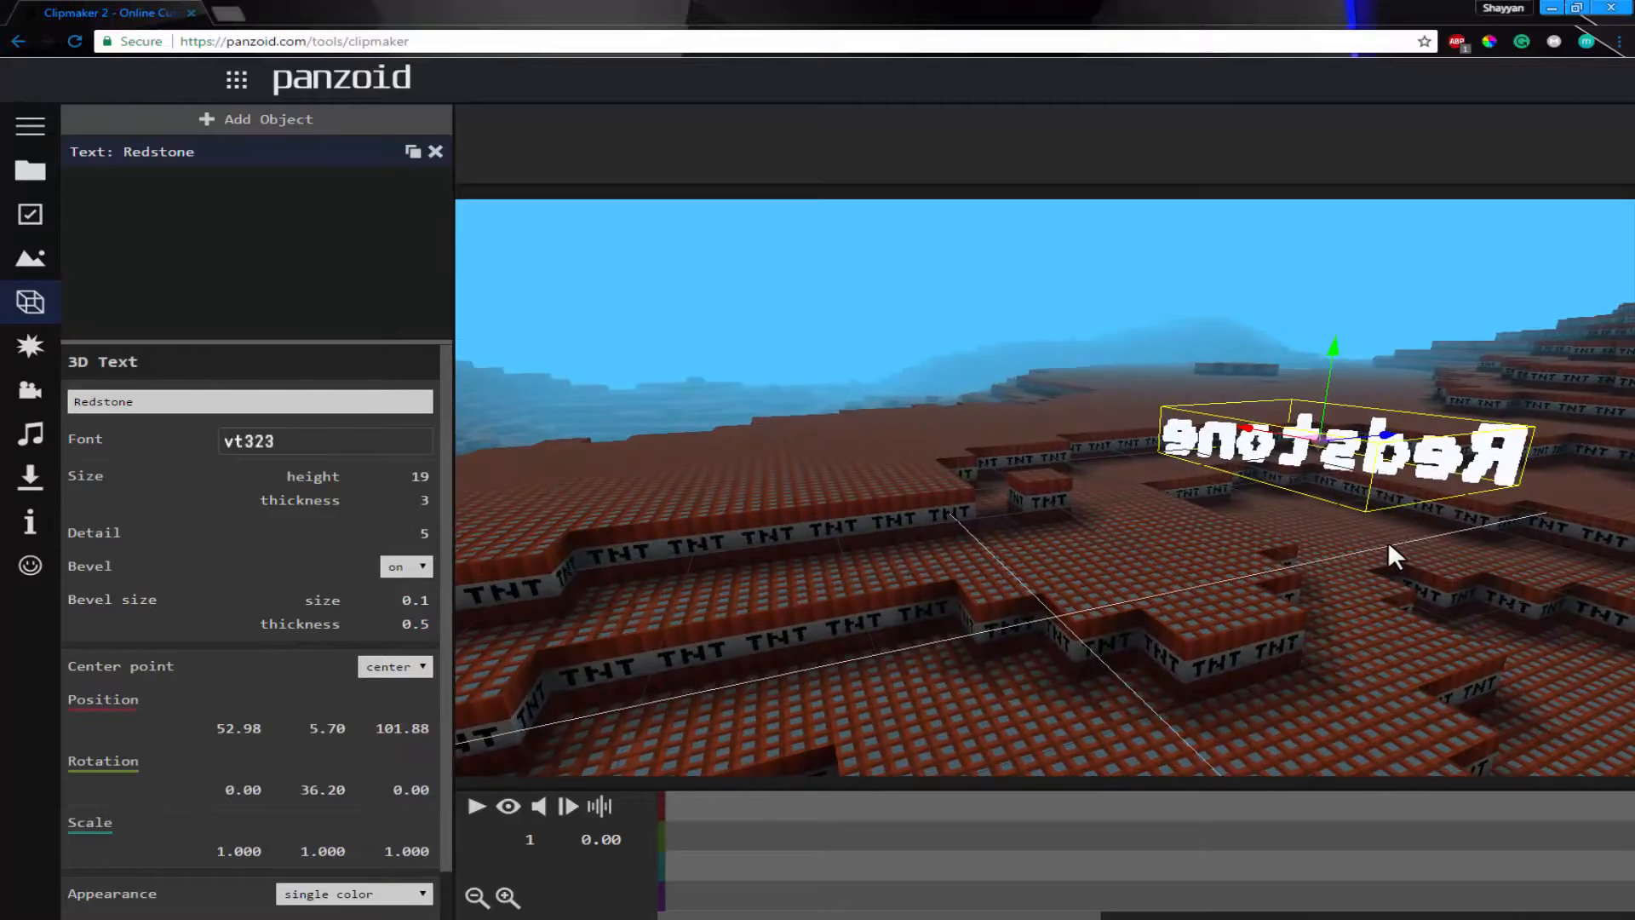
# - Set the Redstone text's height to 48
pyautogui.moveTo(1114, 500); pyautogui.dragTo(1331, 364)
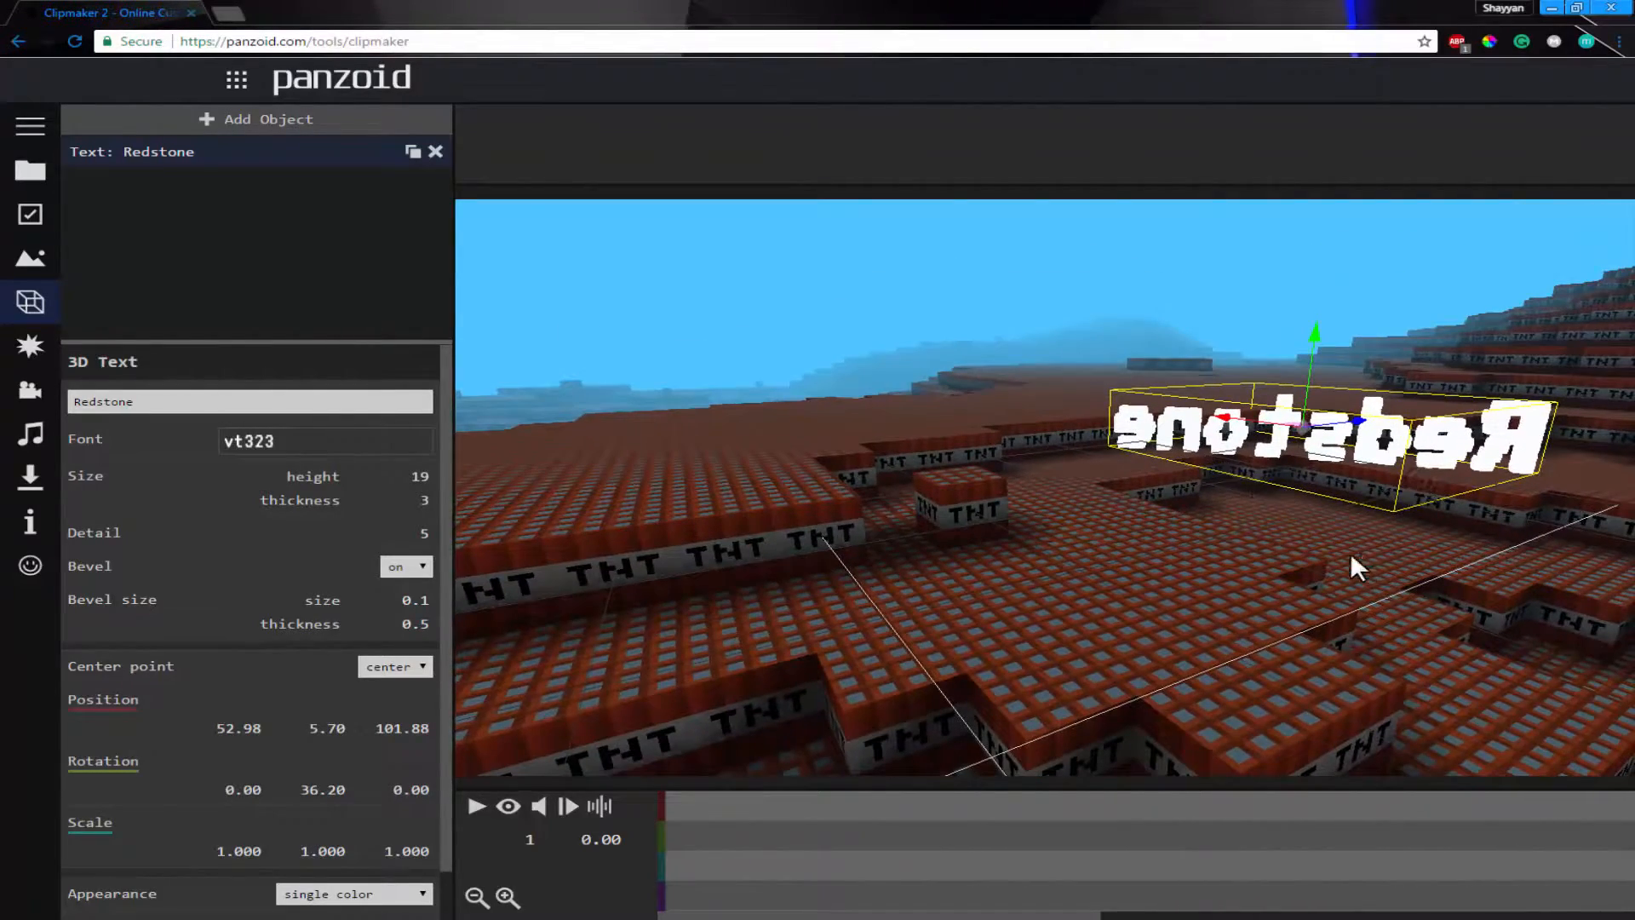
pyautogui.scroll(-6, 1300, 545)
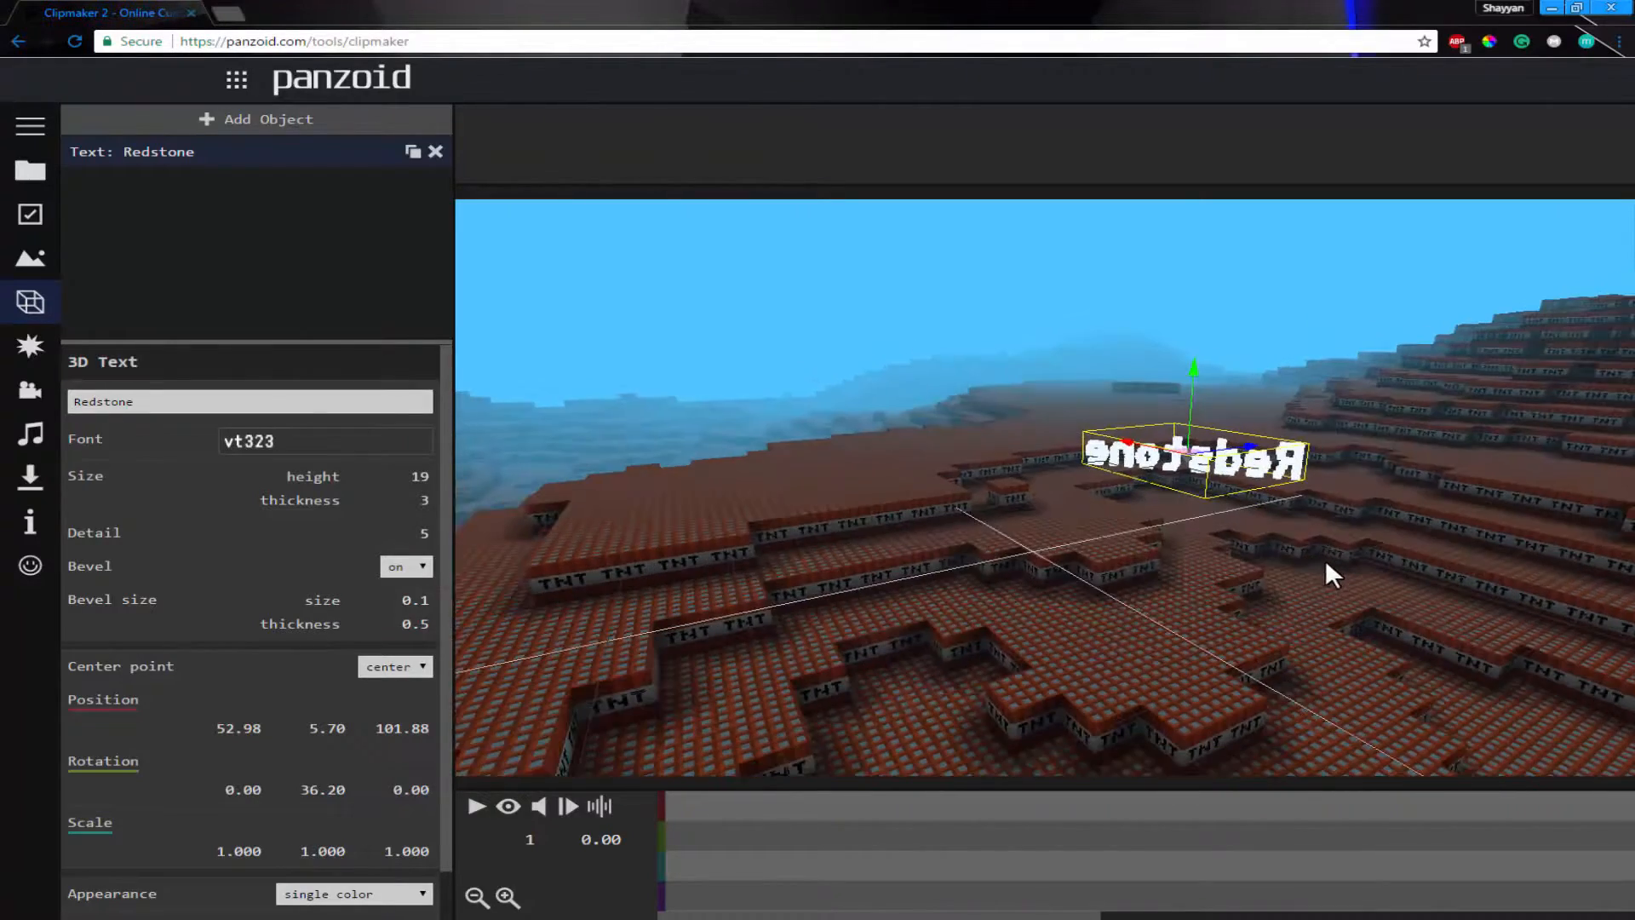
pyautogui.moveTo(1437, 574); pyautogui.dragTo(830, 529)
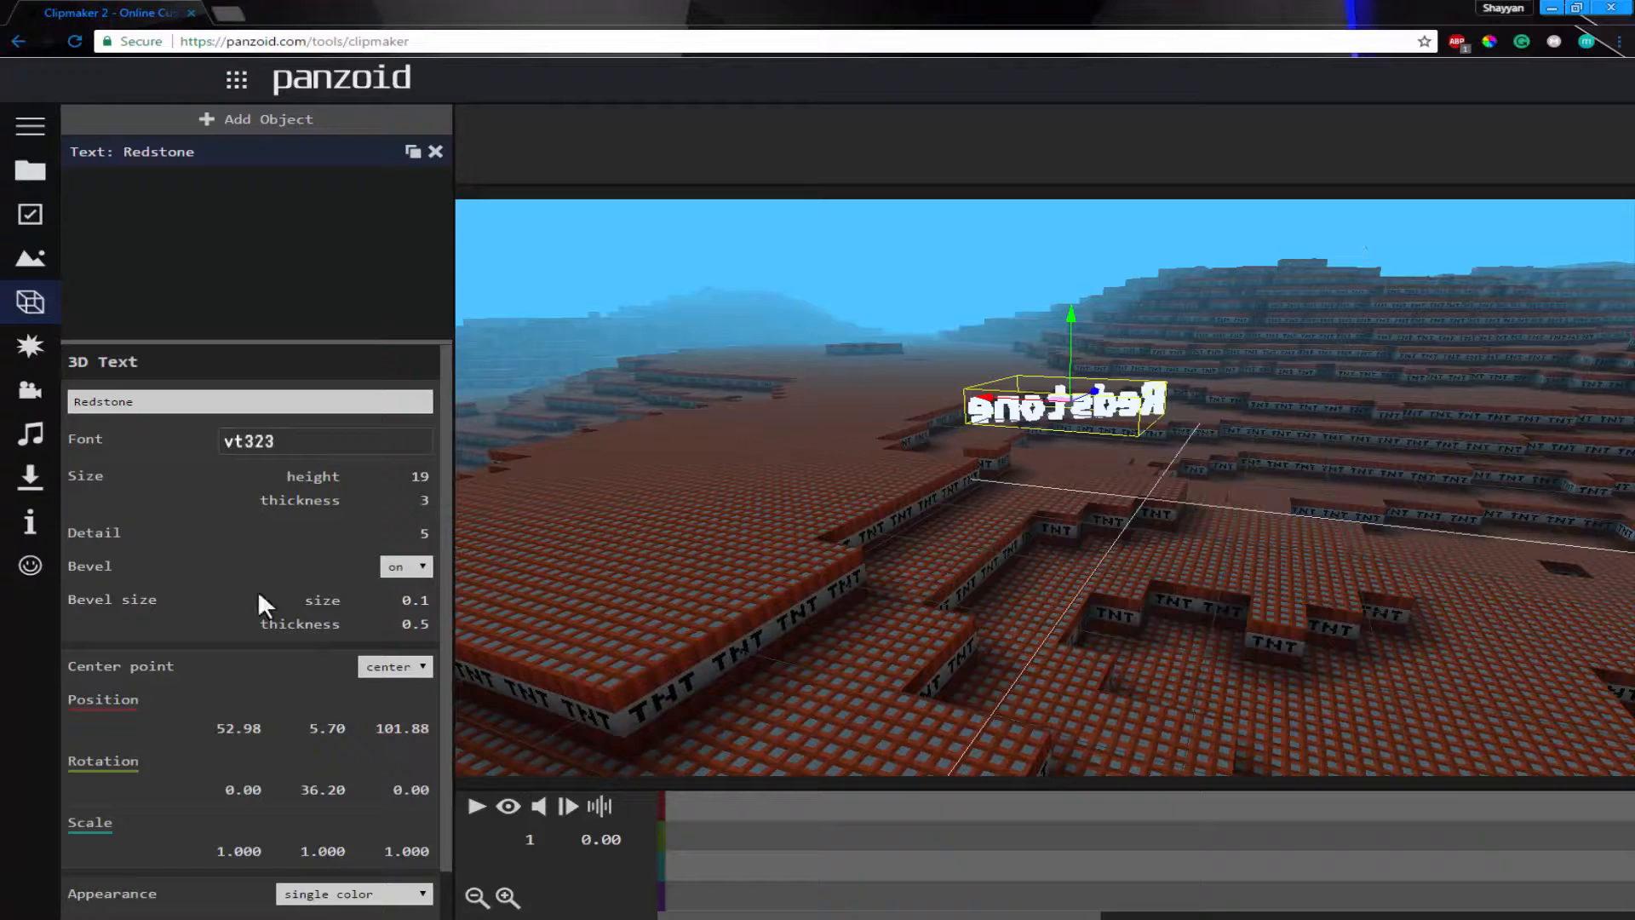
pyautogui.moveTo(420, 474); pyautogui.dragTo(668, 438)
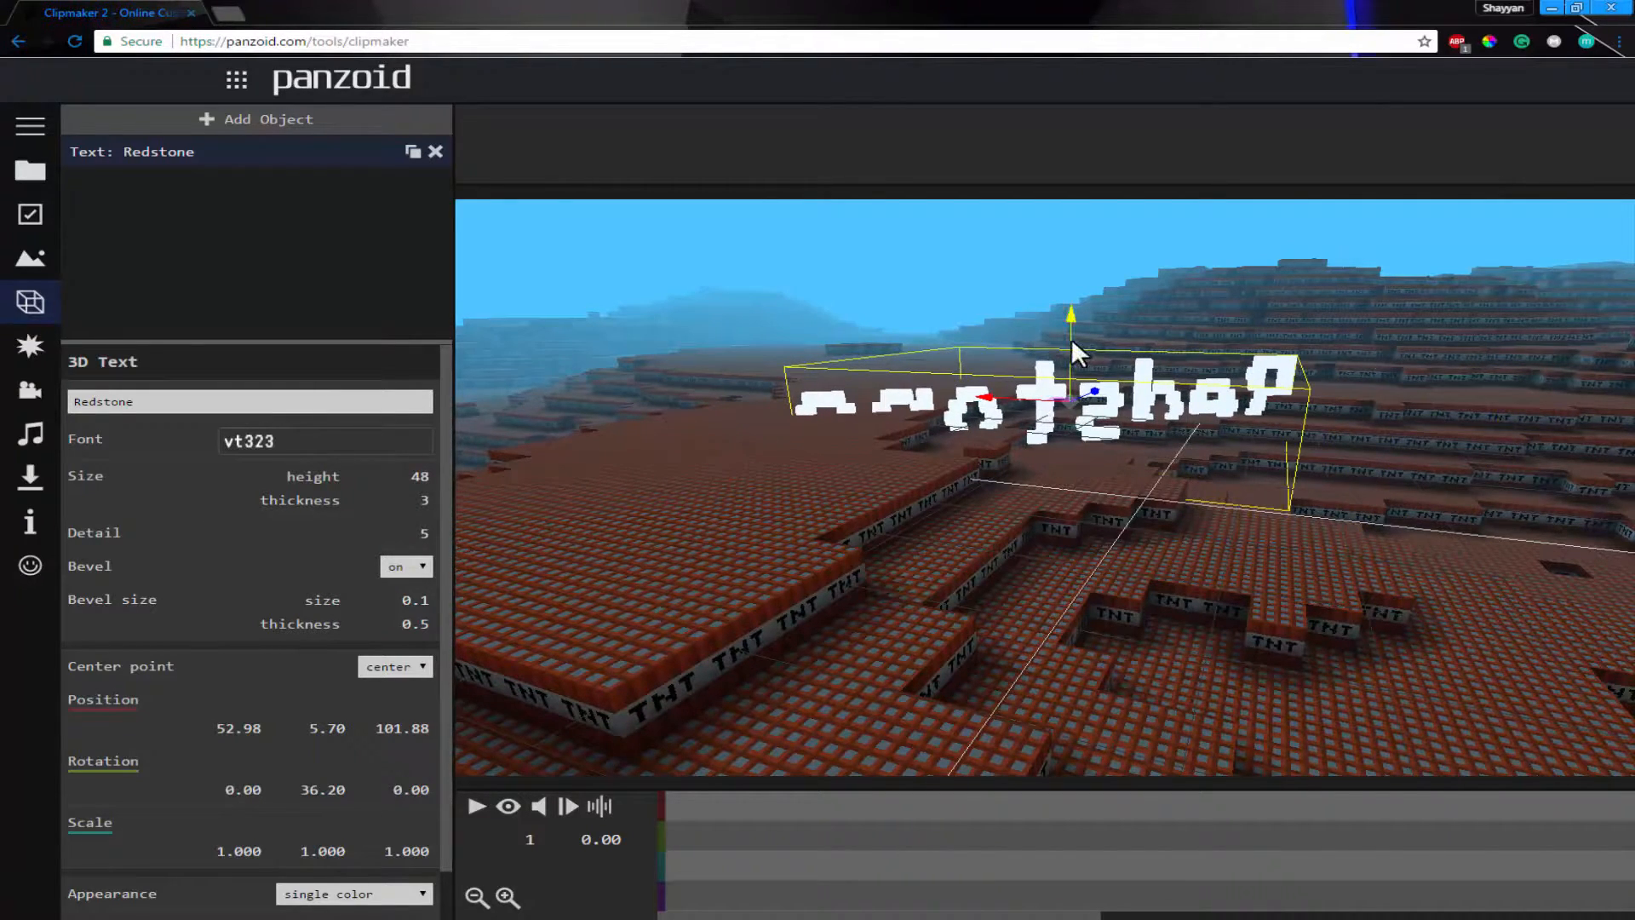
# - Raise the enlarged Redstone text and move it across the terrain to a position of about -206.99, 30.34, 186.72
pyautogui.moveTo(1085, 290); pyautogui.dragTo(1093, 286)
pyautogui.moveTo(1036, 346); pyautogui.dragTo(1397, 351)
pyautogui.moveTo(1397, 473); pyautogui.dragTo(679, 472)
pyautogui.rightClick(438, 483)
pyautogui.click(917, 416)
pyautogui.moveTo(918, 417); pyautogui.dragTo(1254, 417)
pyautogui.scroll(4, 1418, 441)
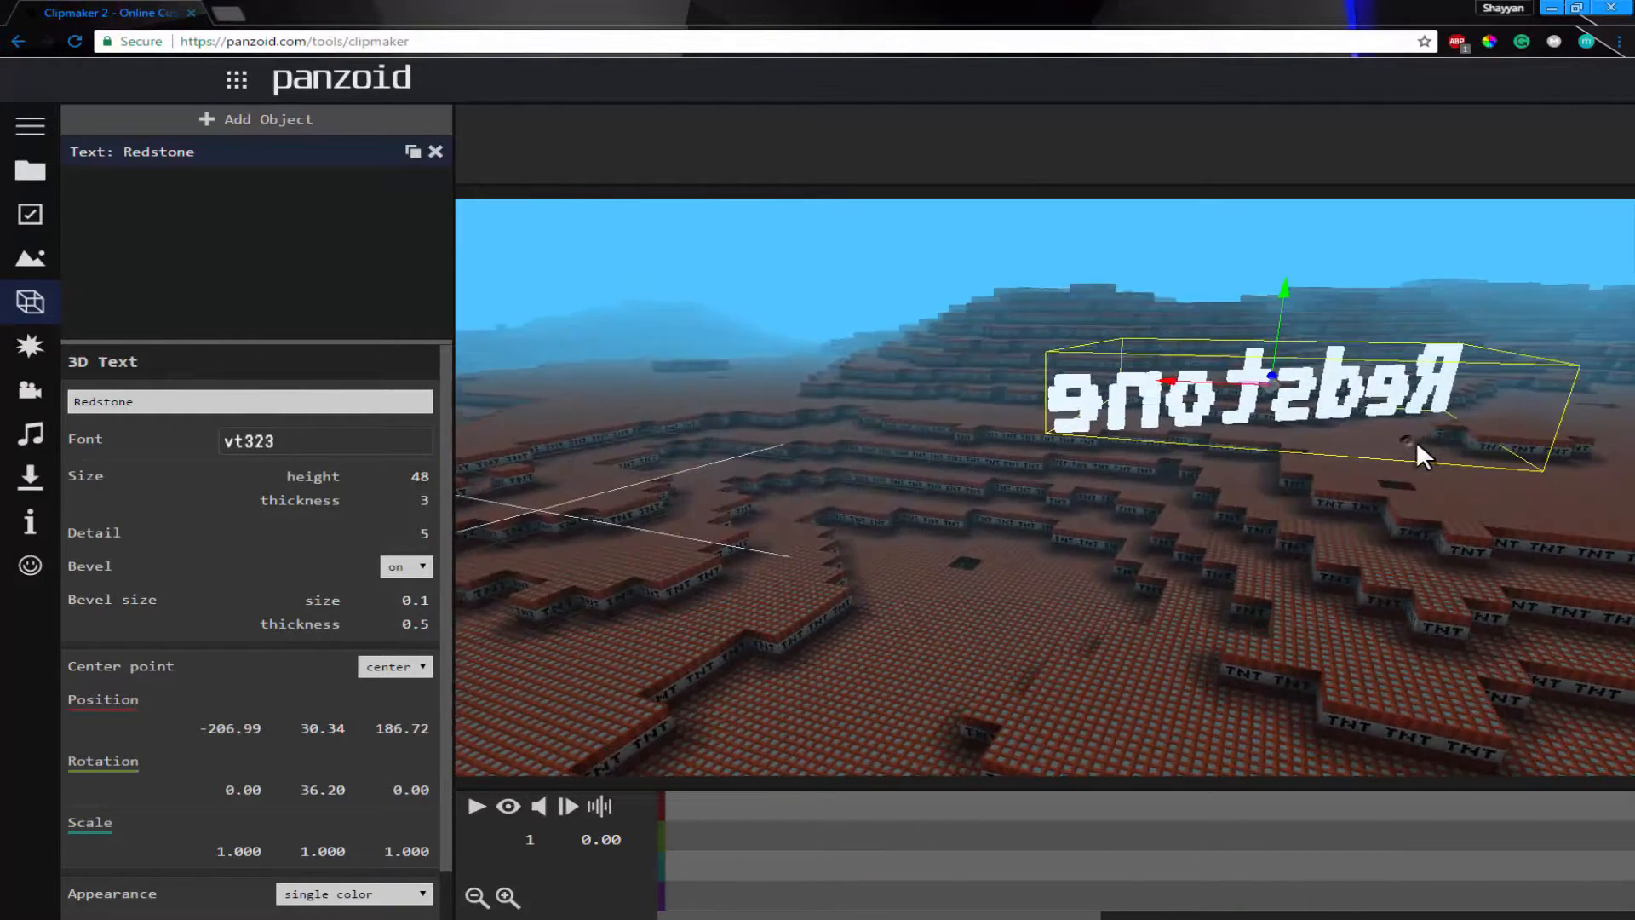
# - Lift the Redstone text to about Y 70.86 and push it back to about Z 337.49
pyautogui.moveTo(1418, 438); pyautogui.dragTo(630, 477)
pyautogui.moveTo(1408, 451); pyautogui.dragTo(1150, 397)
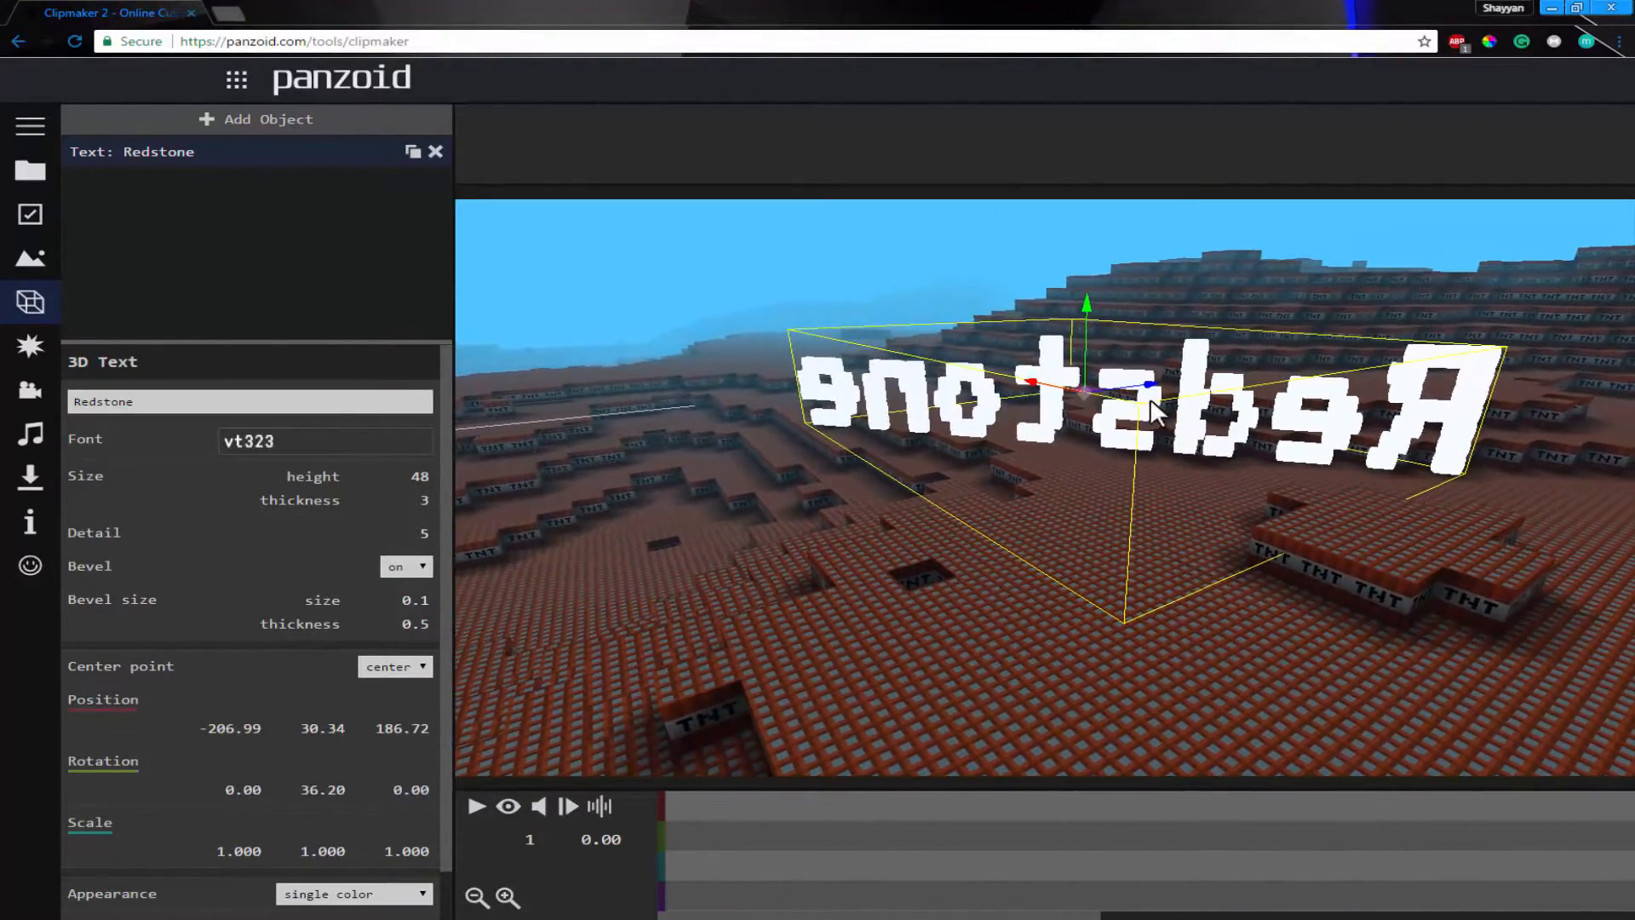
pyautogui.moveTo(1358, 449); pyautogui.dragTo(1226, 206)
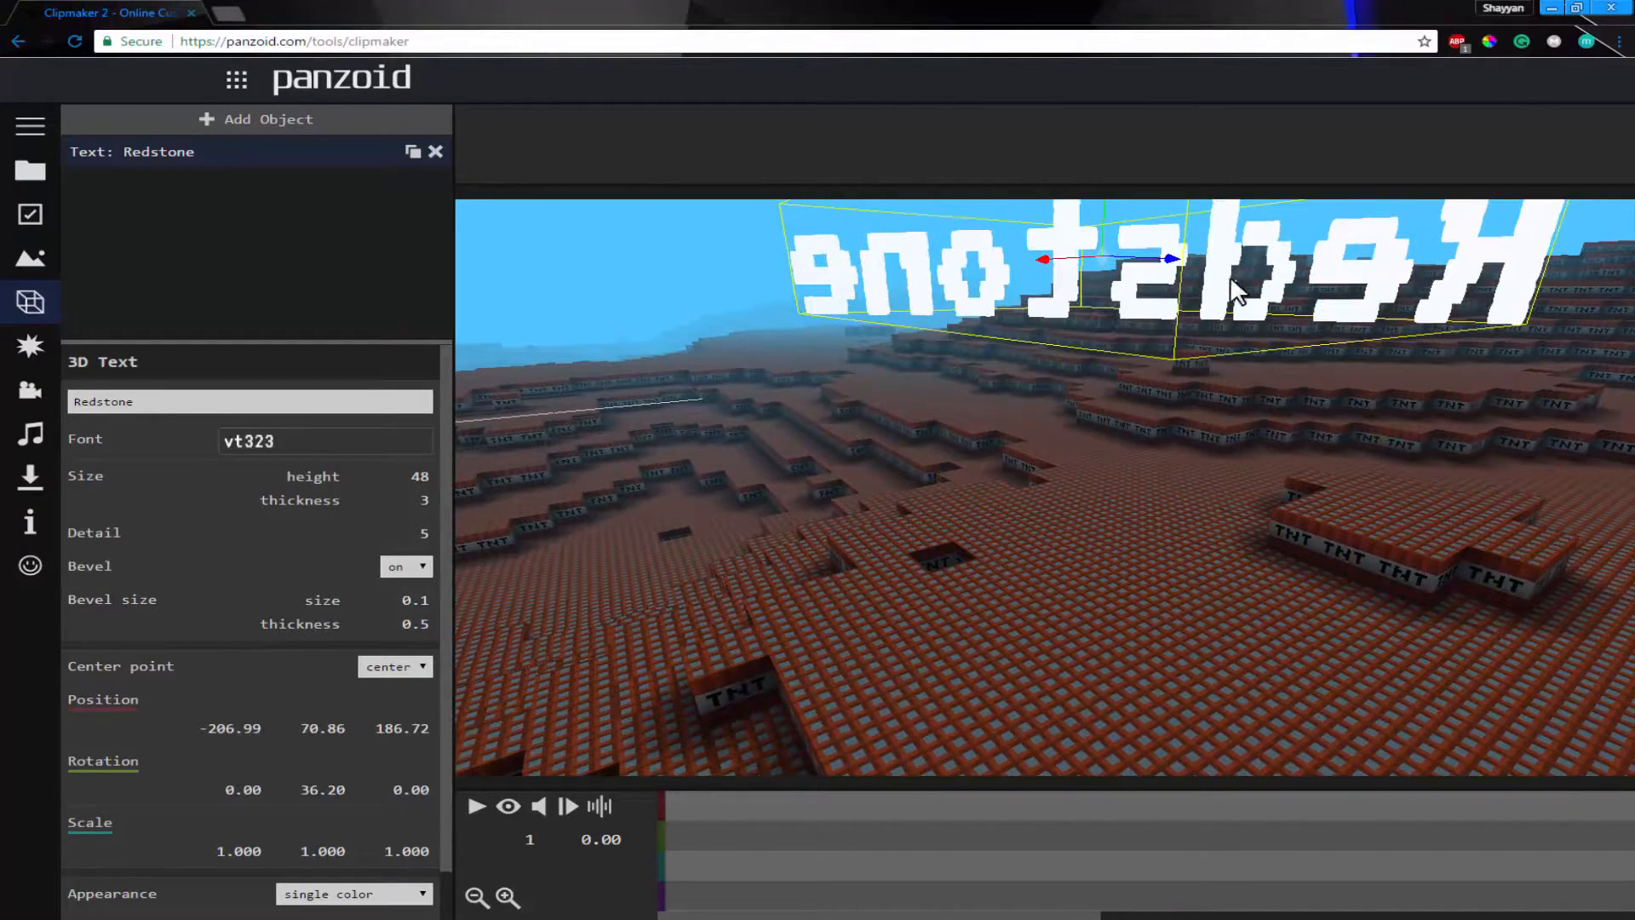
pyautogui.scroll(-1, 1250, 391)
pyautogui.scroll(-2, 1378, 411)
pyautogui.moveTo(1378, 412); pyautogui.dragTo(1444, 406)
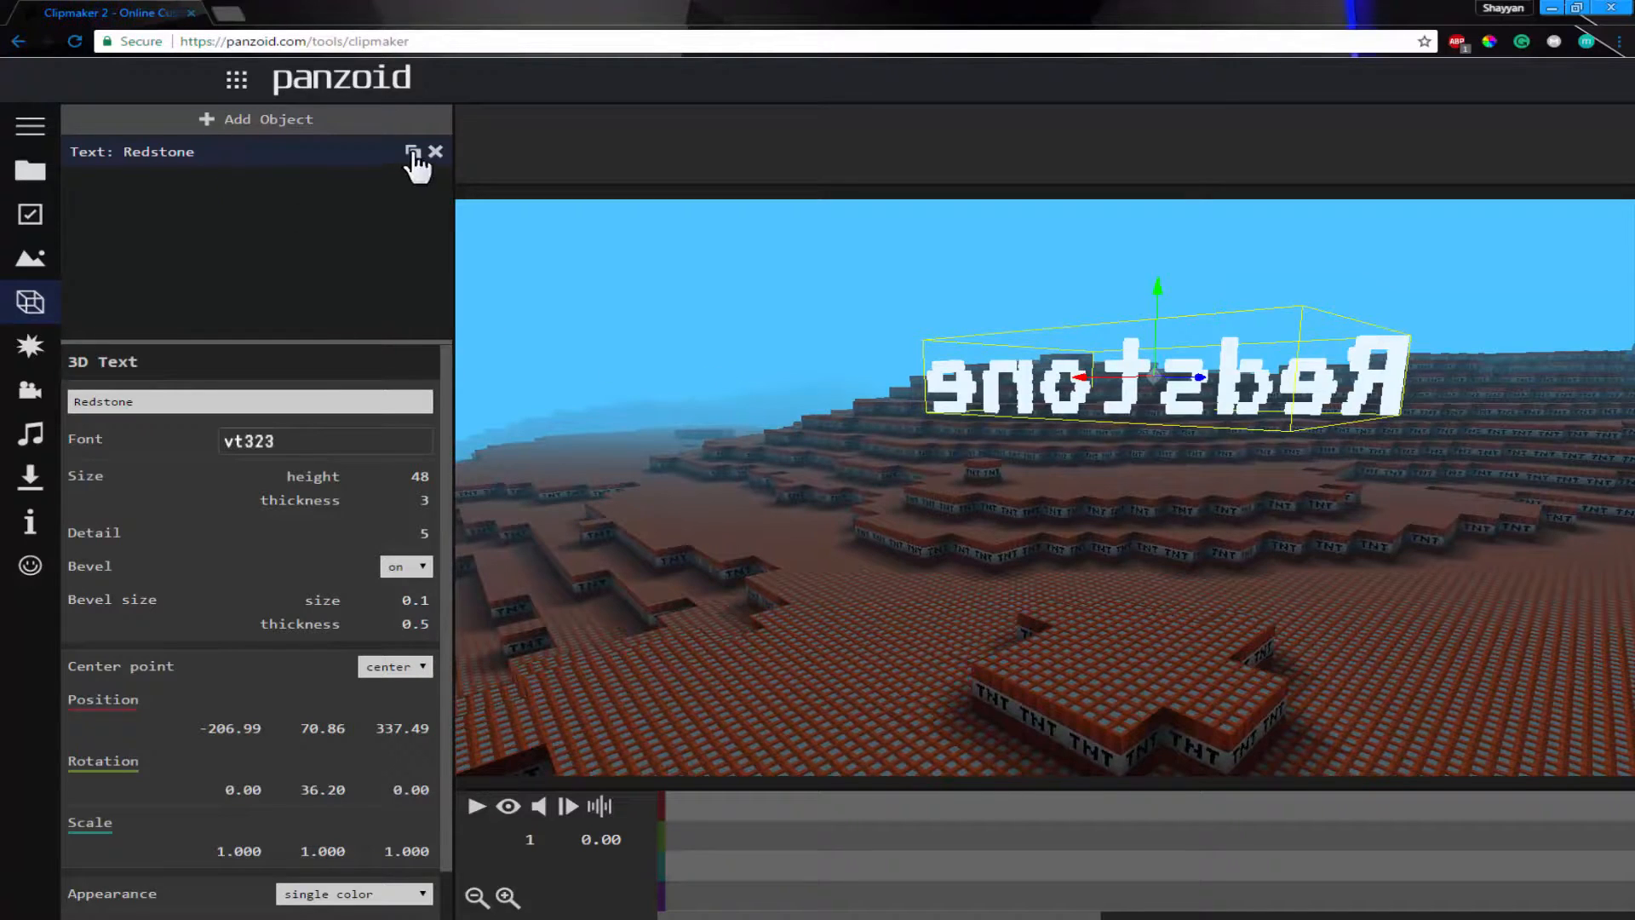
# - Keep the Redstone text's single color appearance and set its color to red, #ff0000
pyautogui.click(401, 564)
pyautogui.moveTo(442, 845); pyautogui.dragTo(439, 882)
pyautogui.click(370, 835)
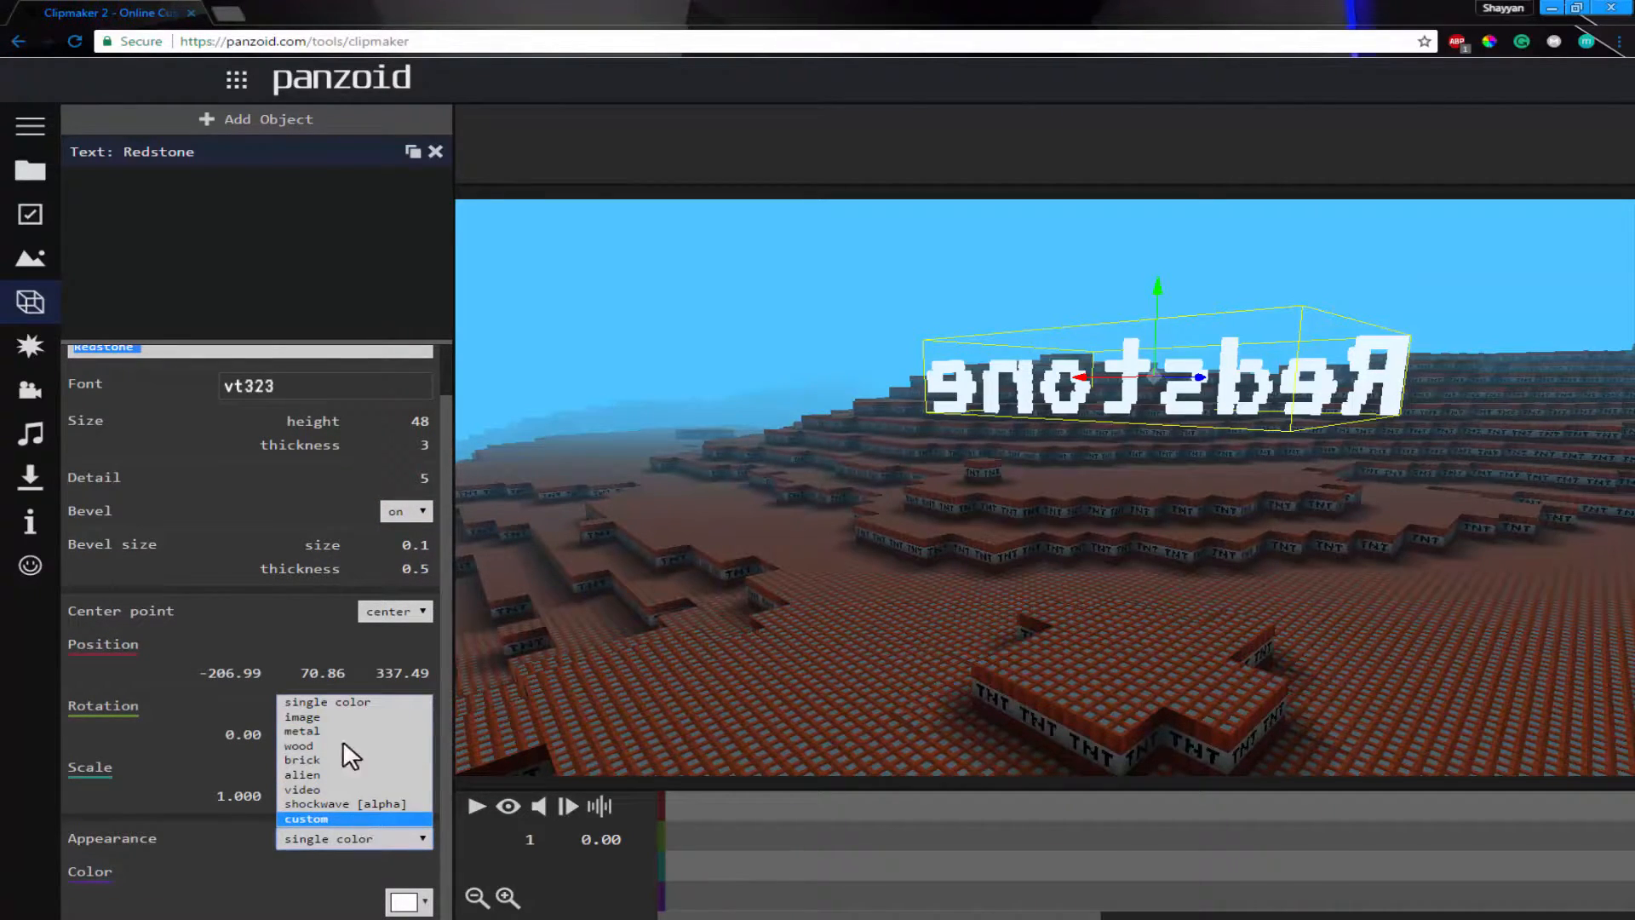
pyautogui.click(343, 701)
pyautogui.click(426, 903)
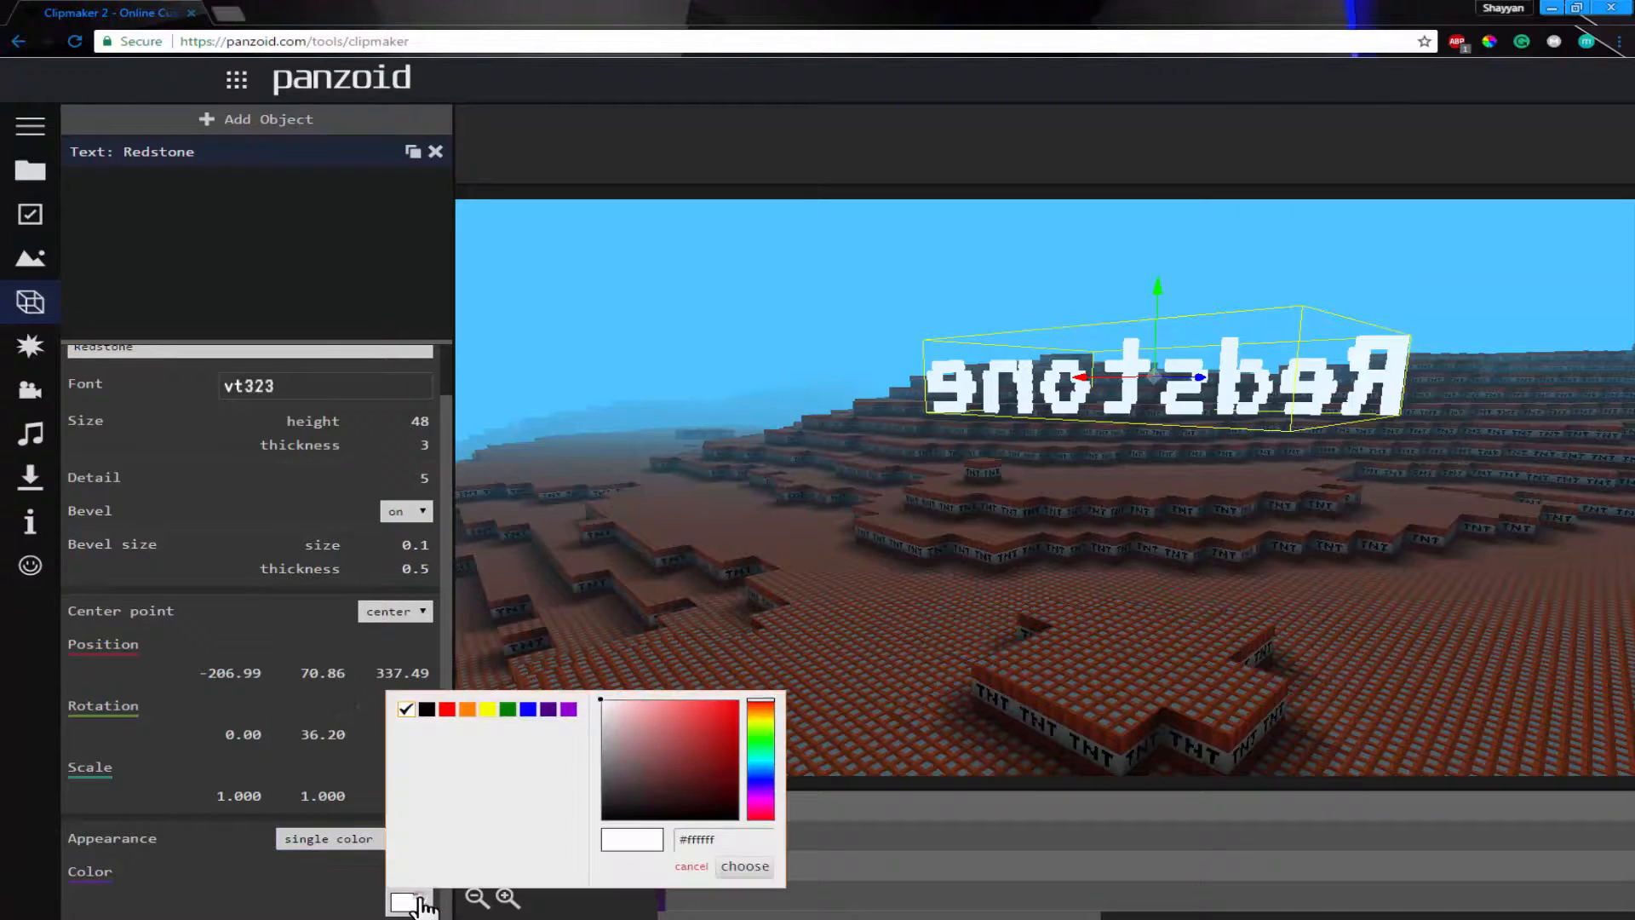
pyautogui.click(447, 709)
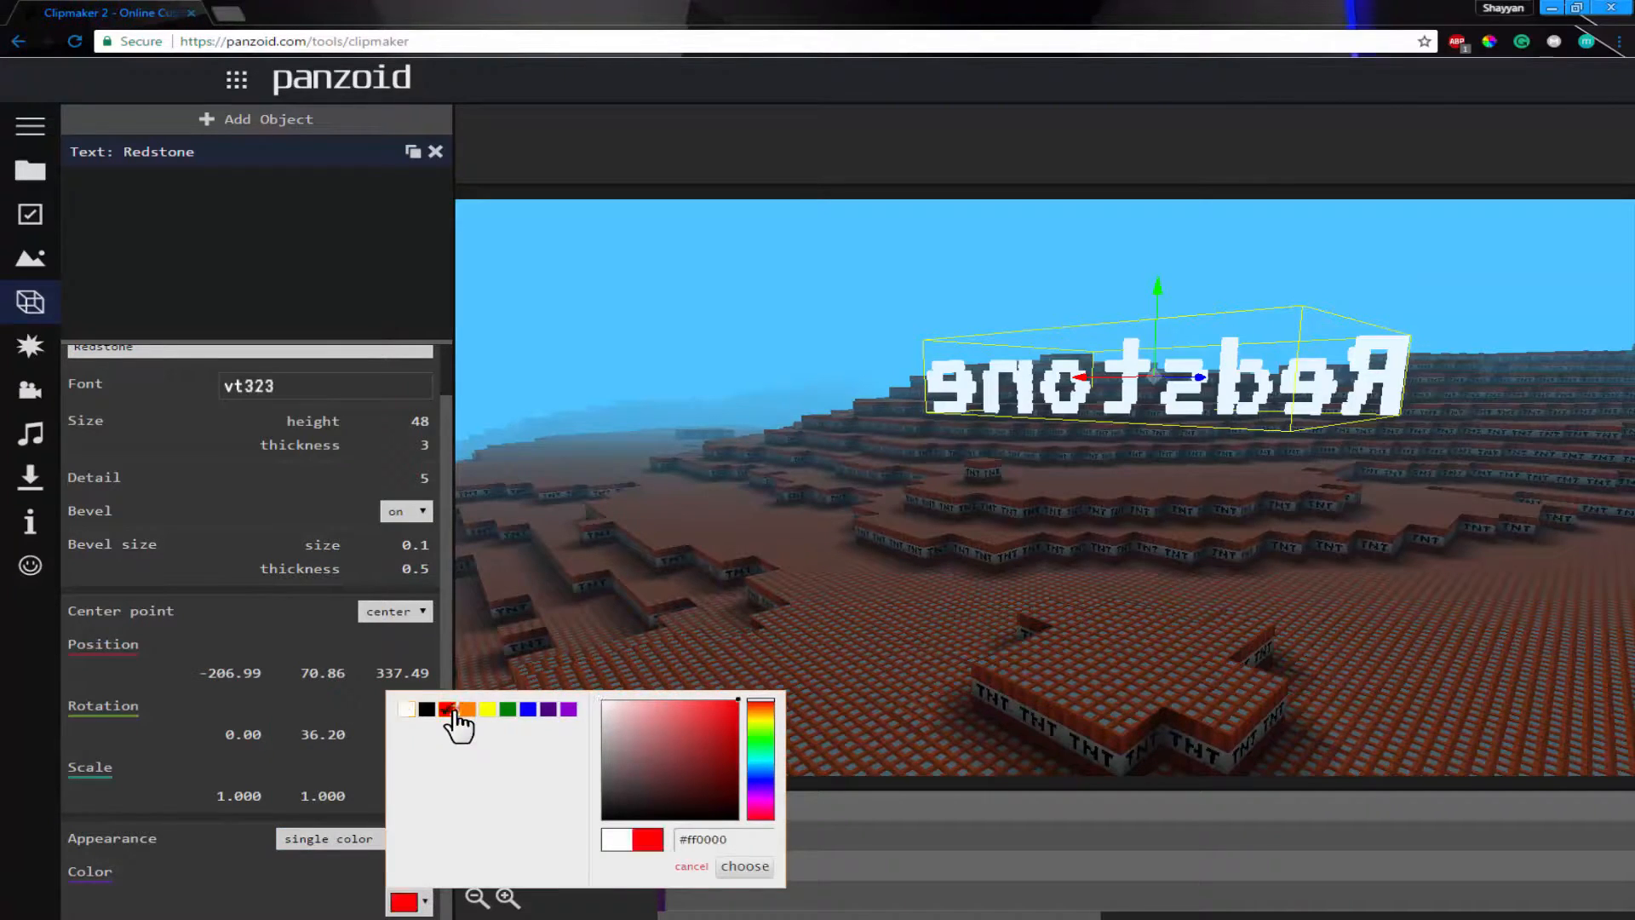
pyautogui.click(734, 866)
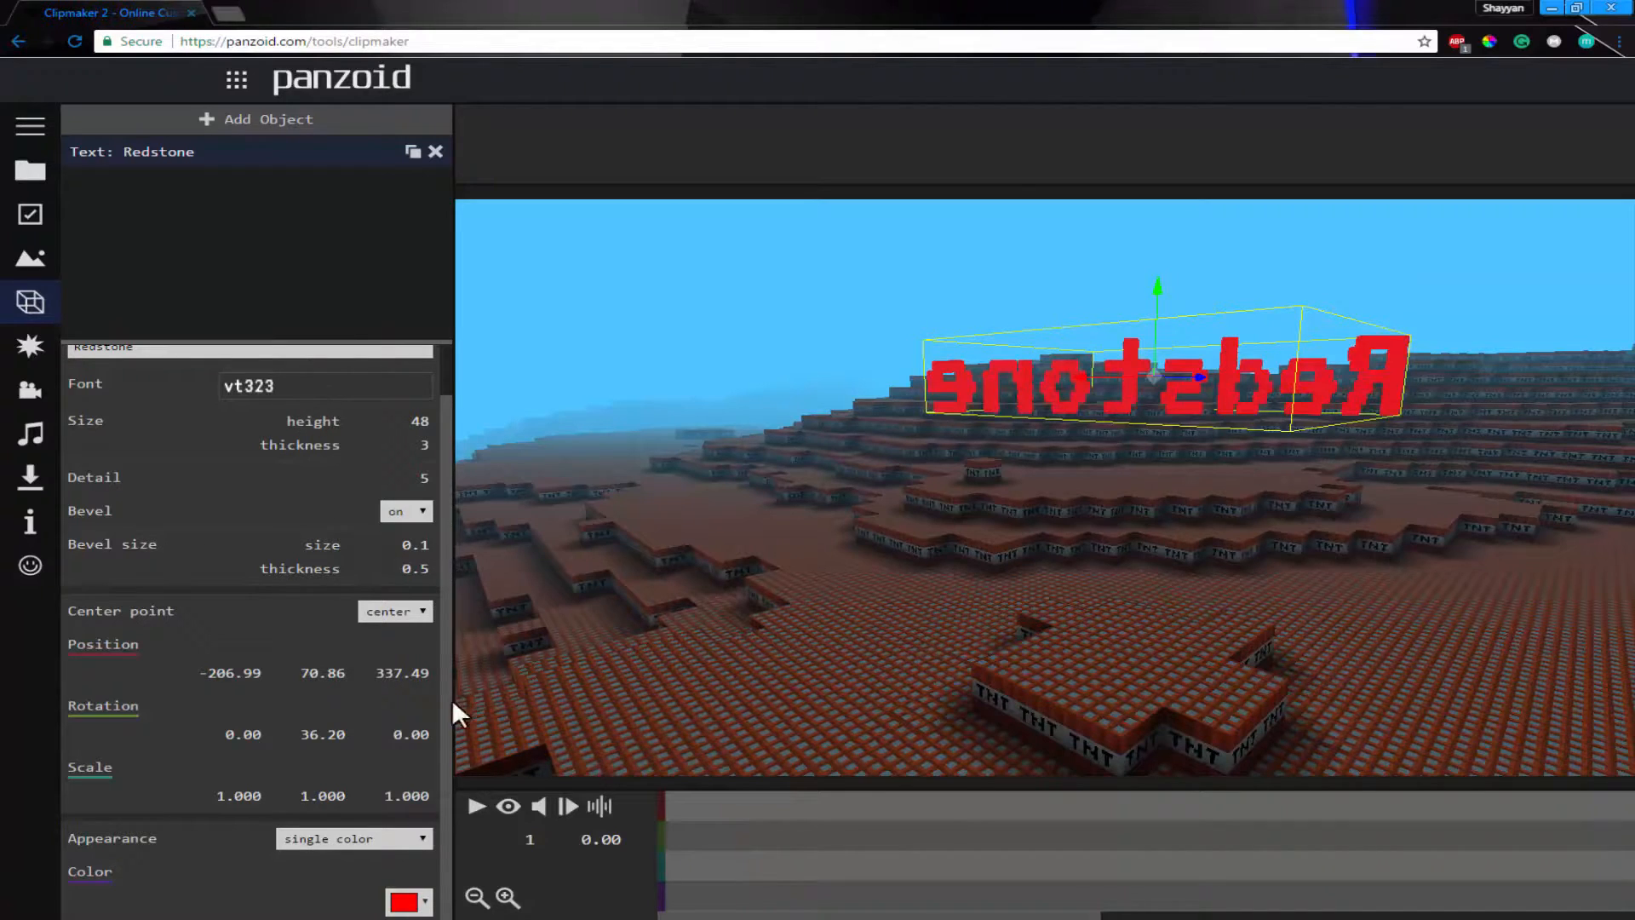
pyautogui.moveTo(237, 795)
pyautogui.mouseDown()
pyautogui.moveTo(741, 770)
pyautogui.moveTo(259, 799)
pyautogui.mouseUp()
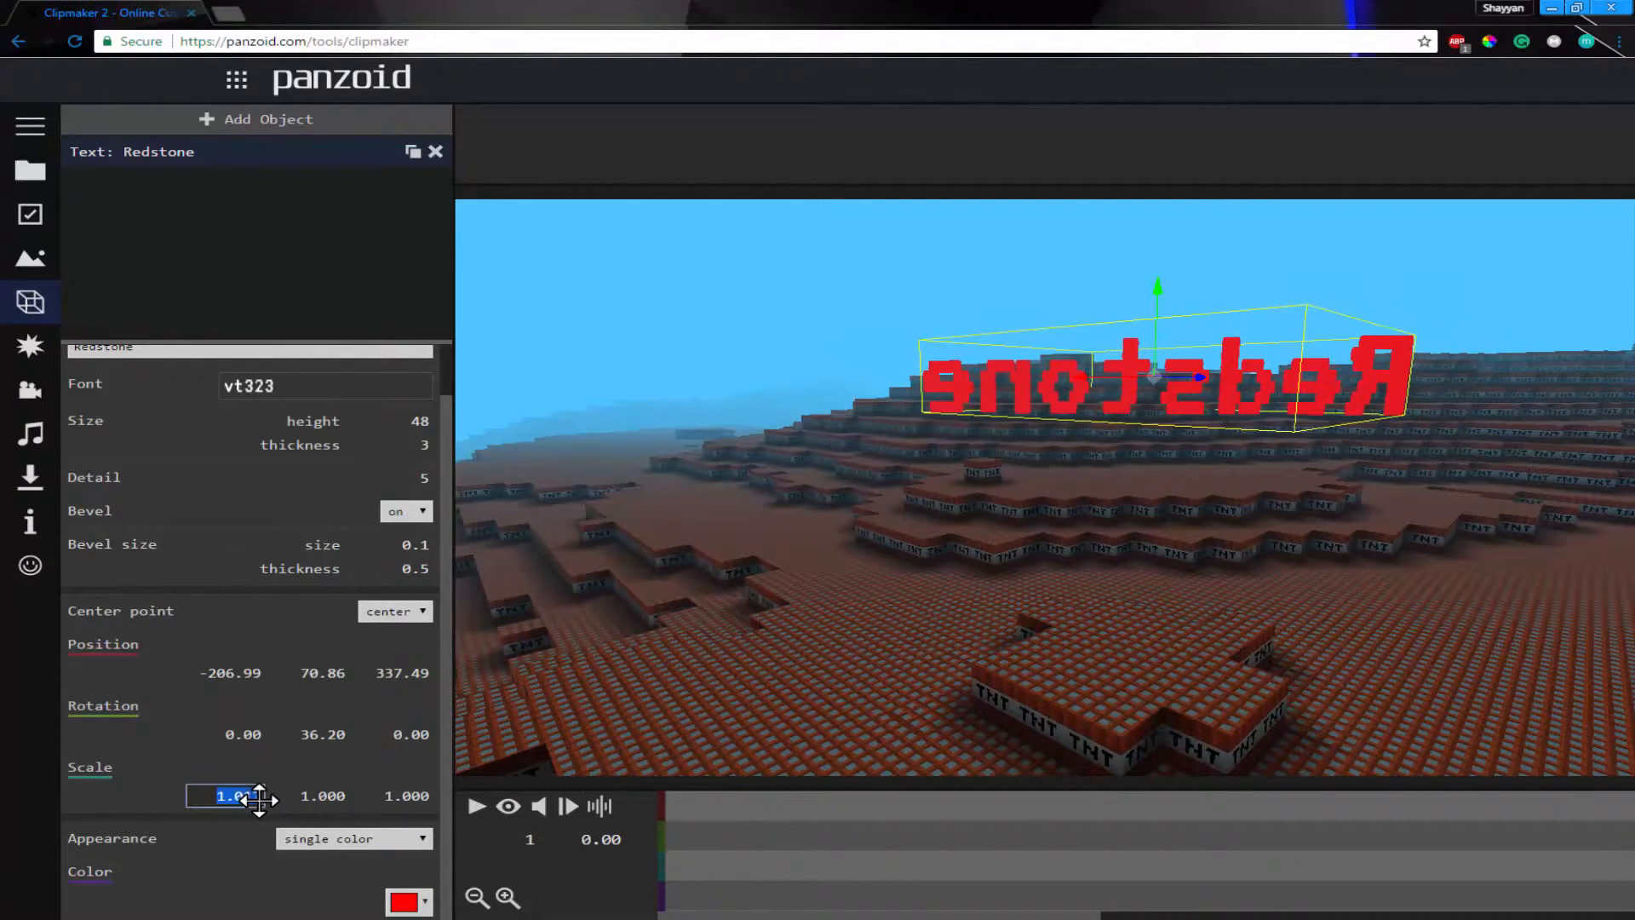
pyautogui.press('Return')
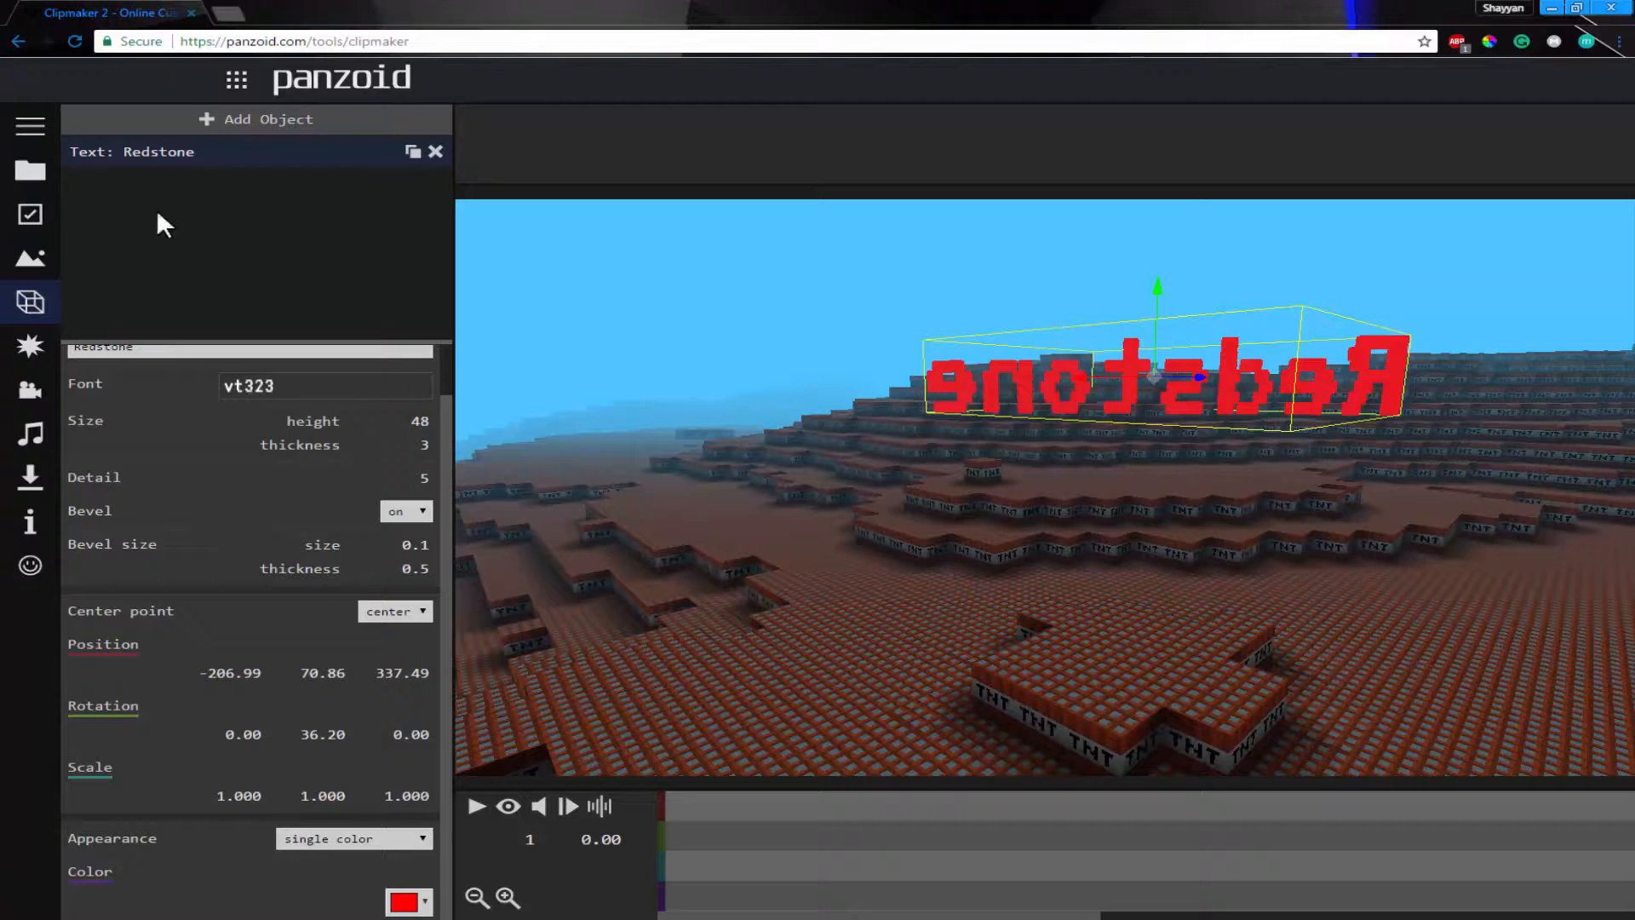
# - Duplicate the Redstone text as a second line reading "Dragon", placed lower at a Y position of about 41.69
pyautogui.click(415, 152)
pyautogui.moveTo(1156, 320); pyautogui.dragTo(1151, 416)
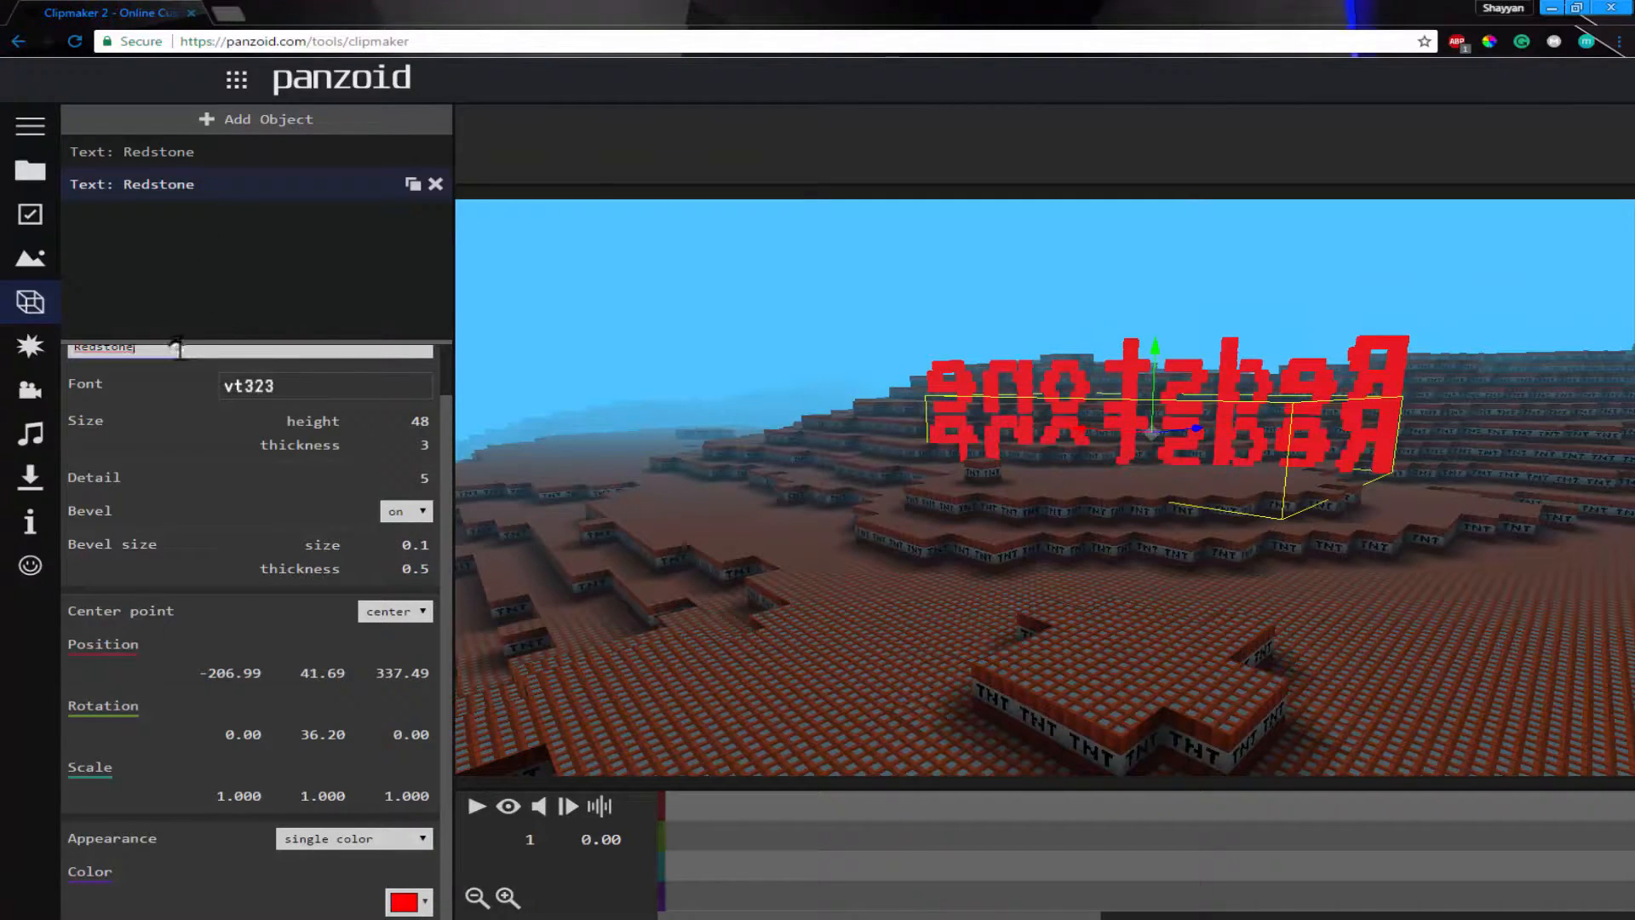
pyautogui.write('Dragon')
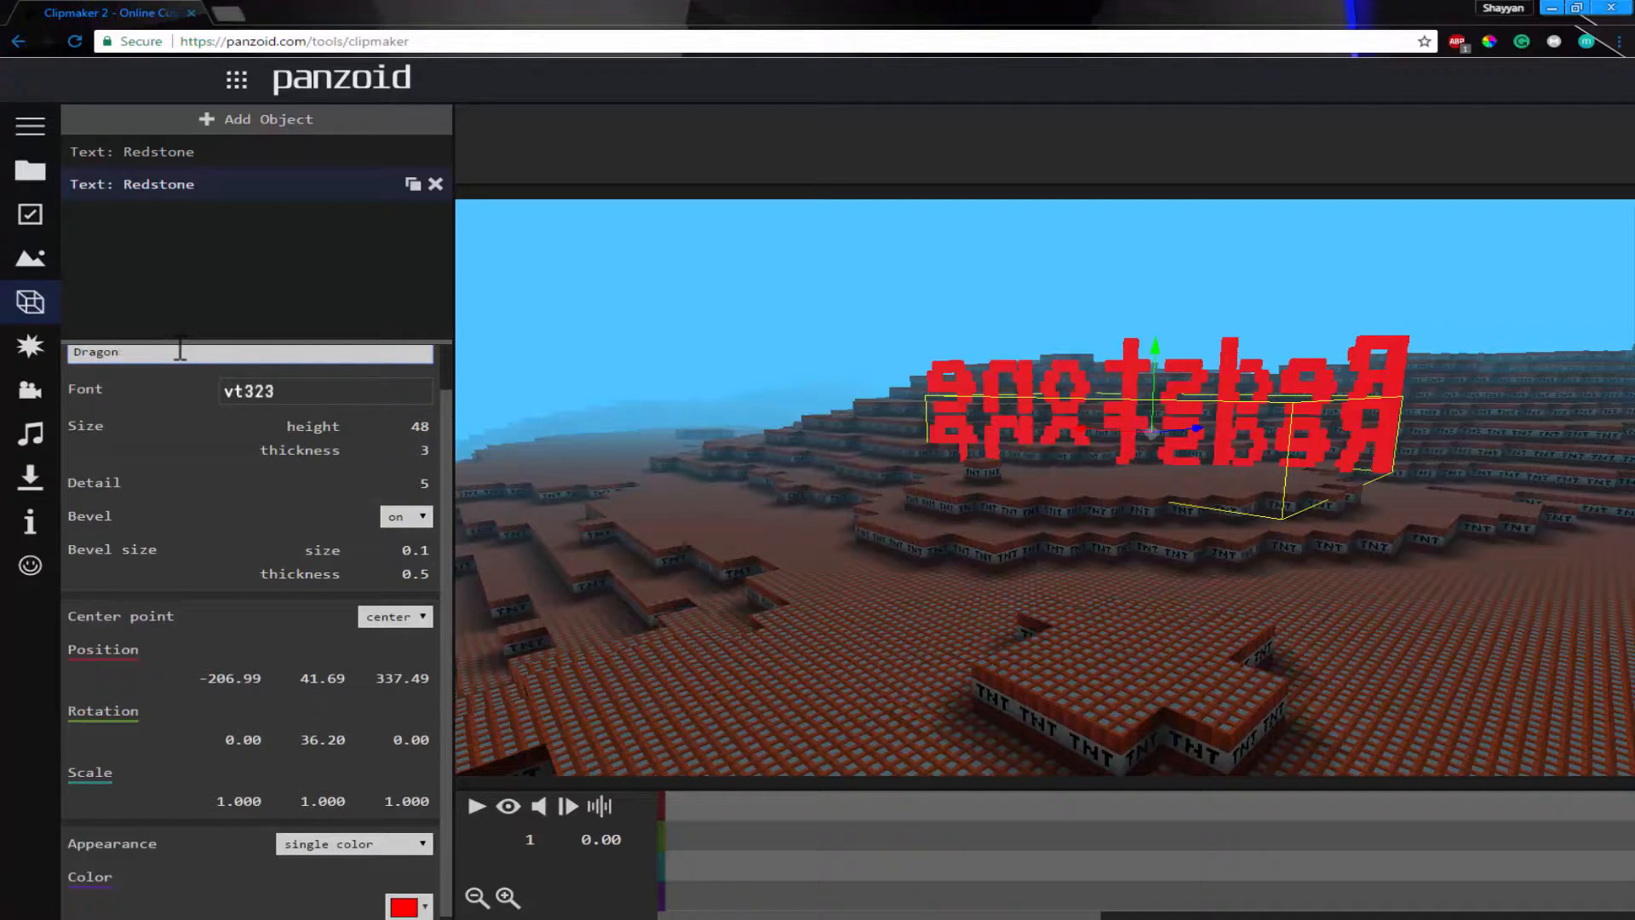
pyautogui.press('Return')
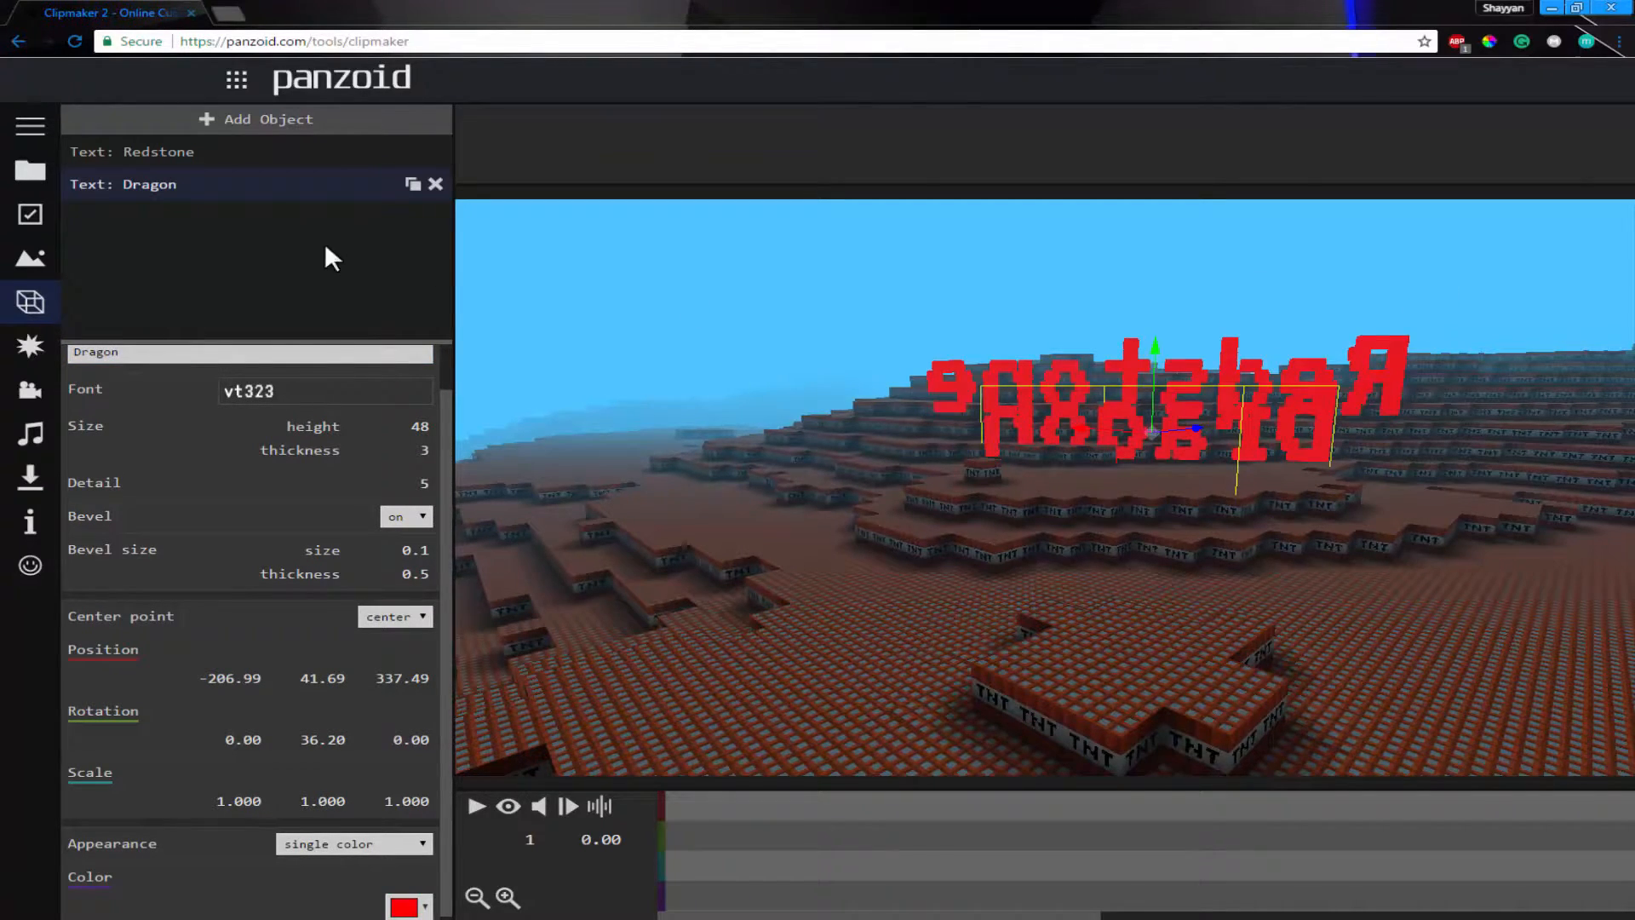
# - Raise the Redstone text to about Y 100.86 and move the Dragon text beneath it to about -242.89, 53.56, 285.43
pyautogui.click(205, 153)
pyautogui.moveTo(1162, 284); pyautogui.dragTo(1160, 224)
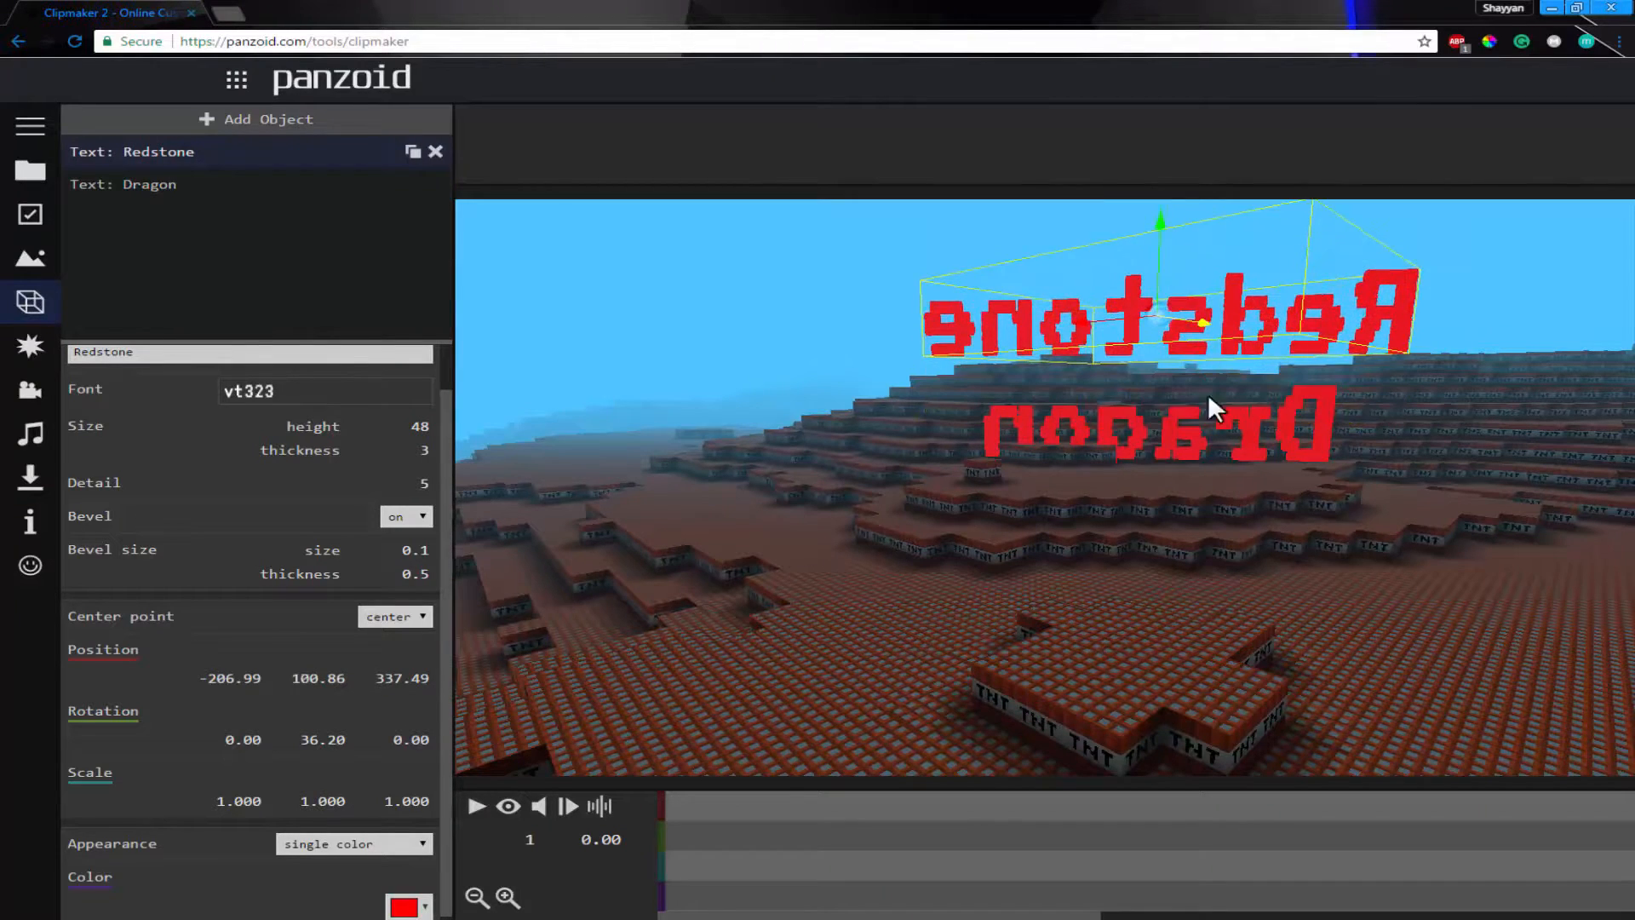
pyautogui.click(235, 186)
pyautogui.moveTo(1155, 365)
pyautogui.mouseDown()
pyautogui.moveTo(1157, 334)
pyautogui.moveTo(1162, 466)
pyautogui.moveTo(1156, 397)
pyautogui.moveTo(1194, 399)
pyautogui.moveTo(1034, 402)
pyautogui.moveTo(1146, 367)
pyautogui.mouseUp()
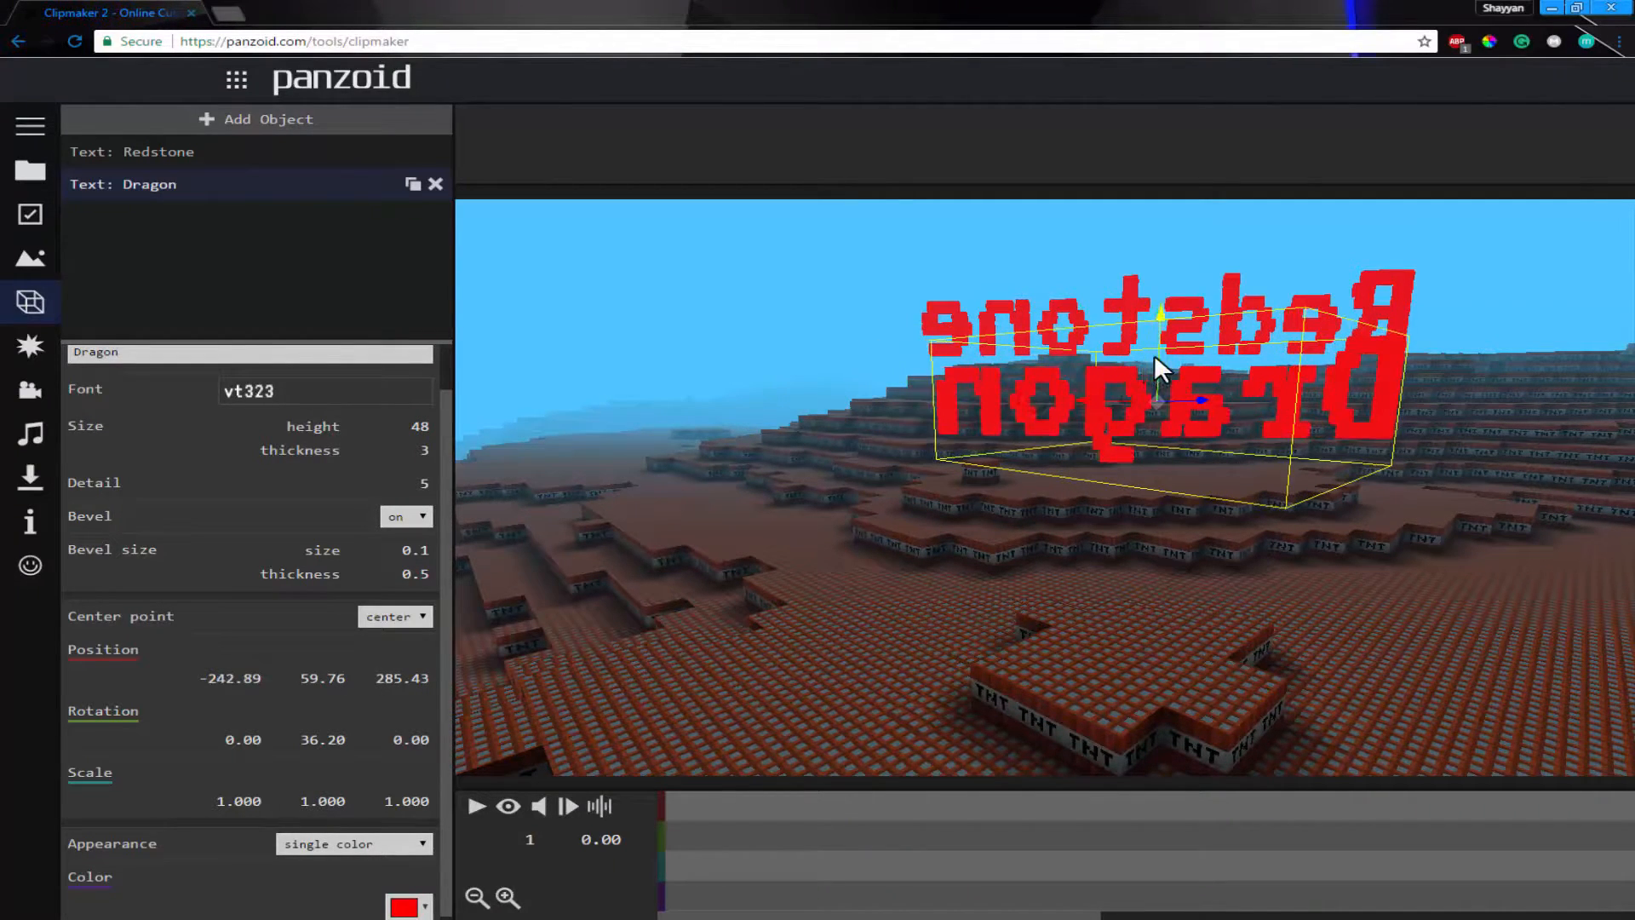
# - Move the Redstone text horizontally to about X -251.81, Z 284.40 so it lines up directly above Dragon
pyautogui.click(411, 162)
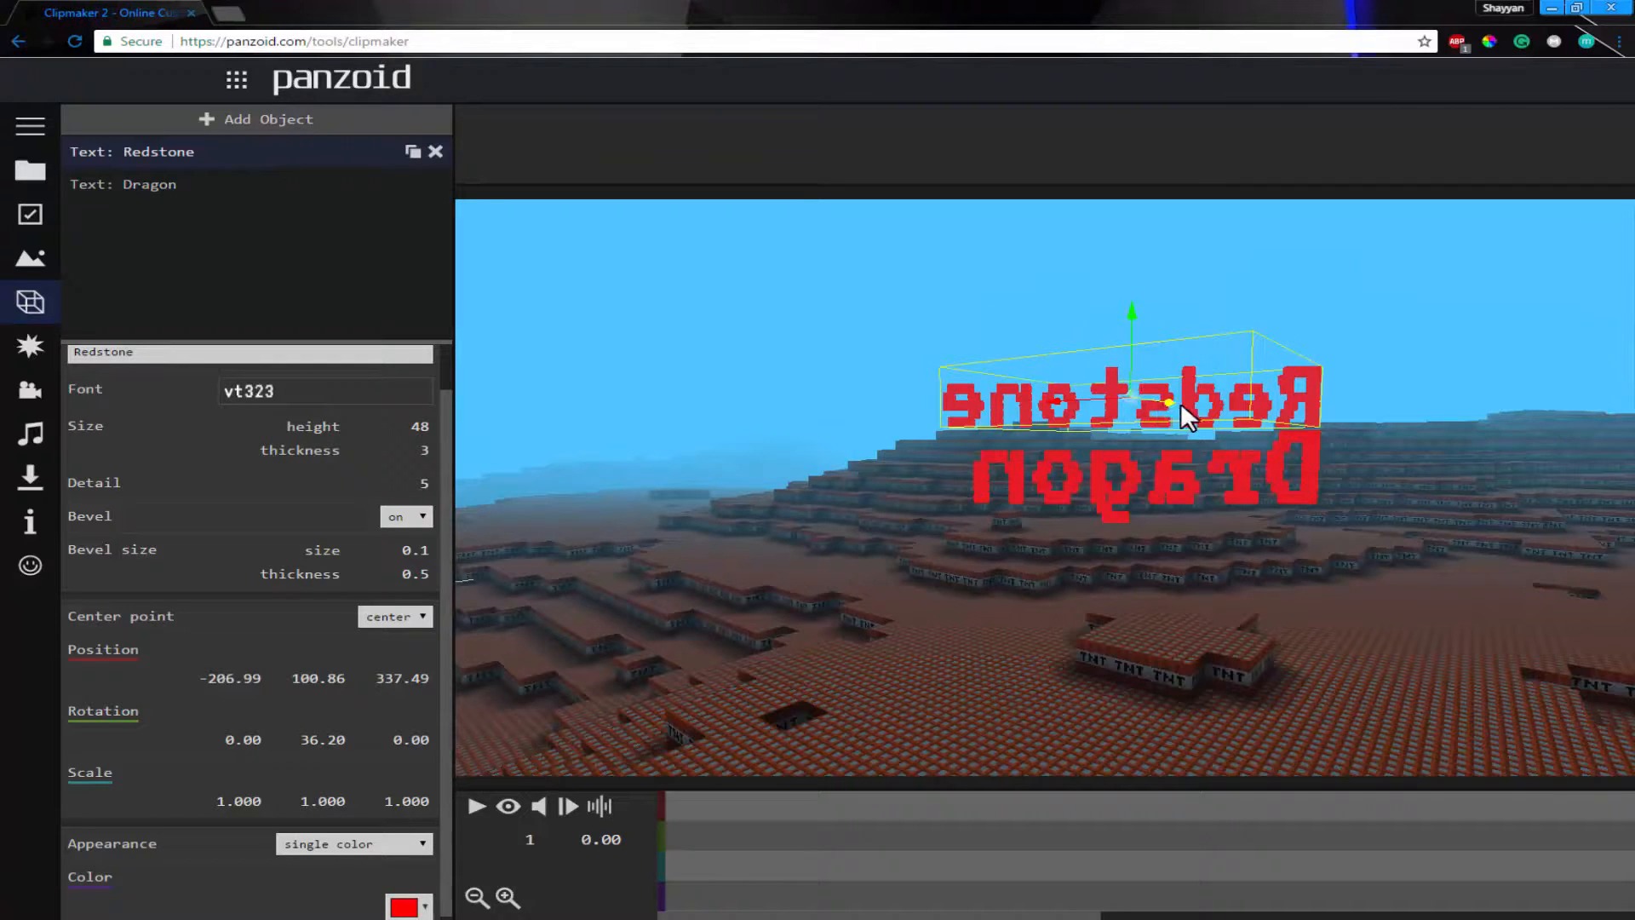
pyautogui.moveTo(1180, 401); pyautogui.dragTo(1189, 421)
pyautogui.moveTo(1434, 486); pyautogui.dragTo(1197, 521)
pyautogui.press('w')
pyautogui.press('s')
pyautogui.press('s')
pyautogui.moveTo(1046, 453); pyautogui.dragTo(1157, 438)
pyautogui.moveTo(1262, 522); pyautogui.dragTo(1281, 562)
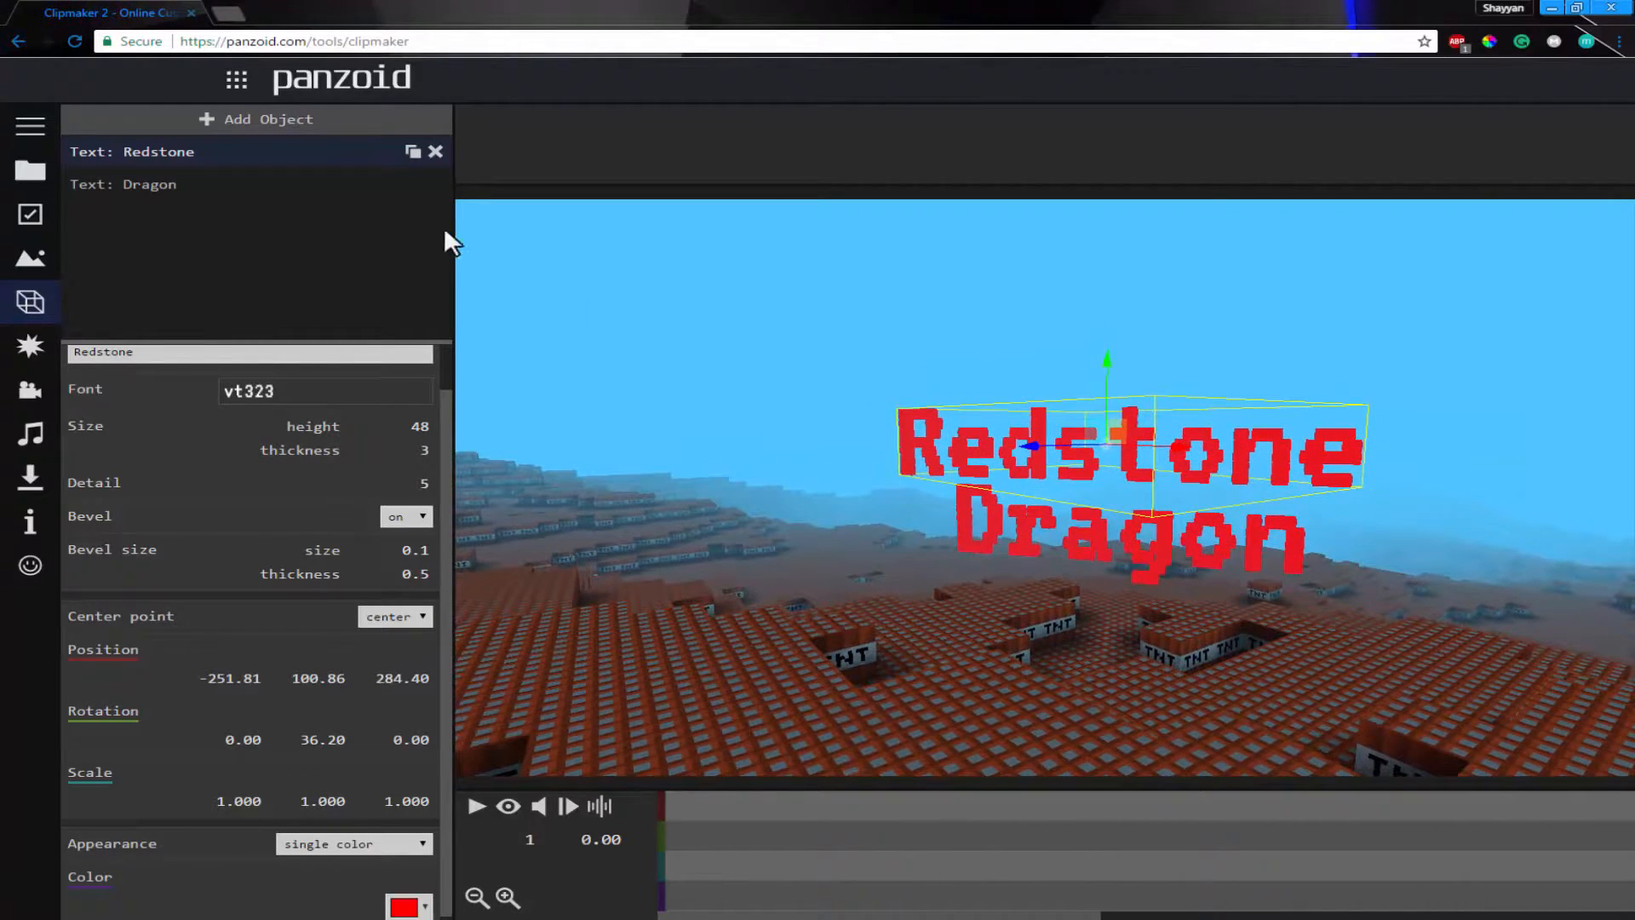
# - Add a group object and place both the Dragon and Redstone texts inside it
pyautogui.click(260, 120)
pyautogui.click(130, 467)
pyautogui.moveTo(145, 151); pyautogui.dragTo(184, 187)
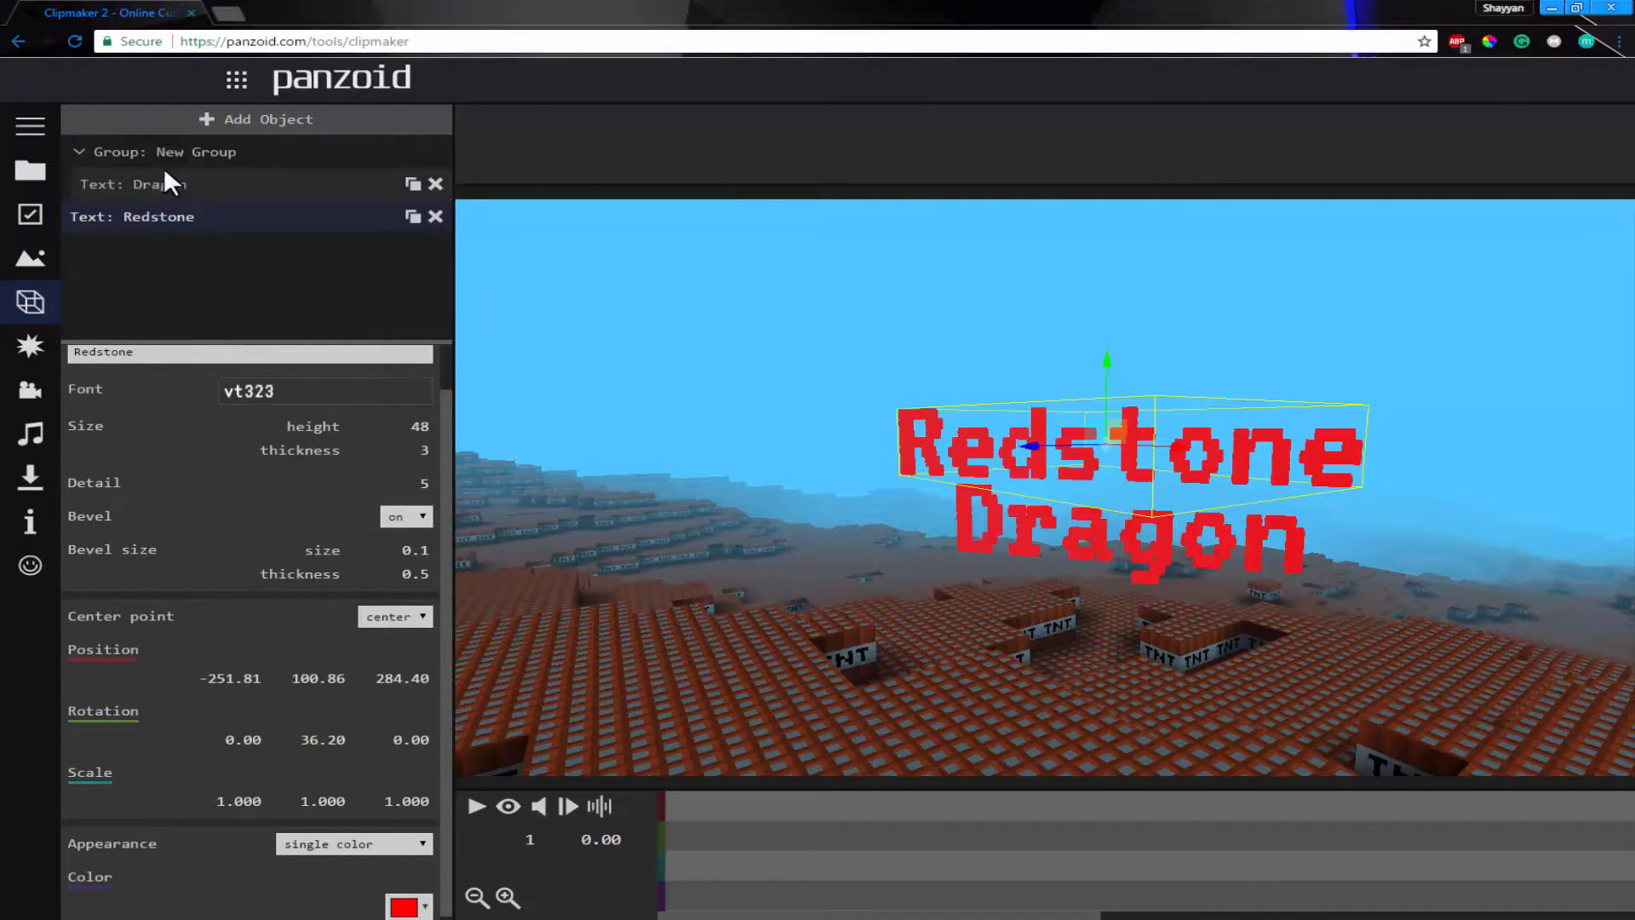
pyautogui.click(213, 223)
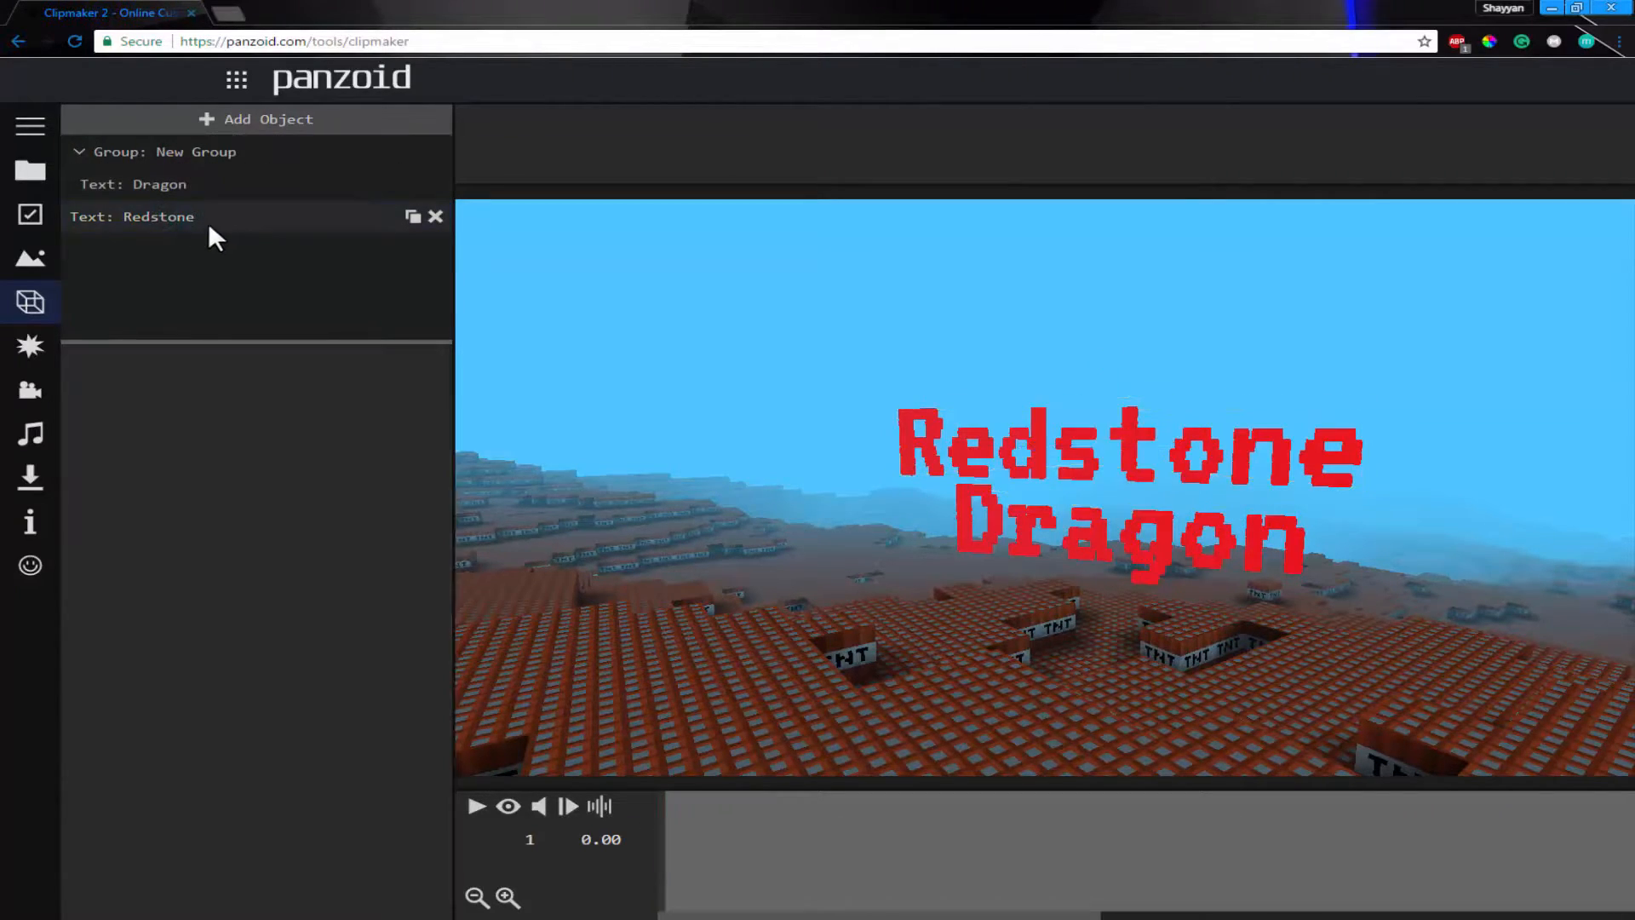
pyautogui.click(184, 216)
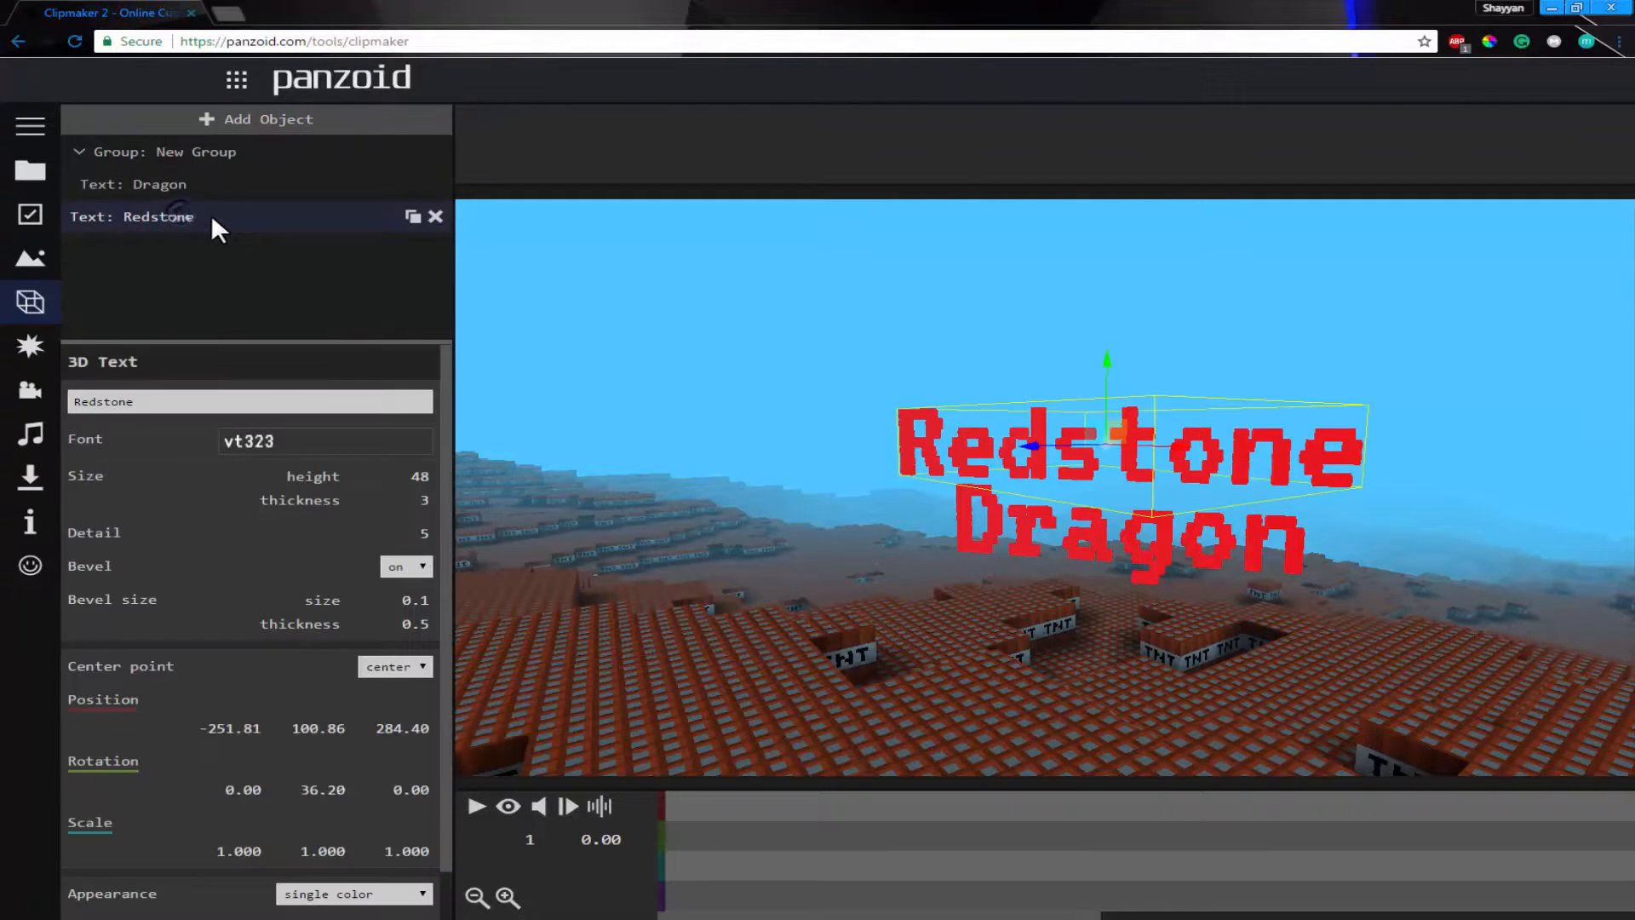
pyautogui.moveTo(195, 153); pyautogui.dragTo(194, 153)
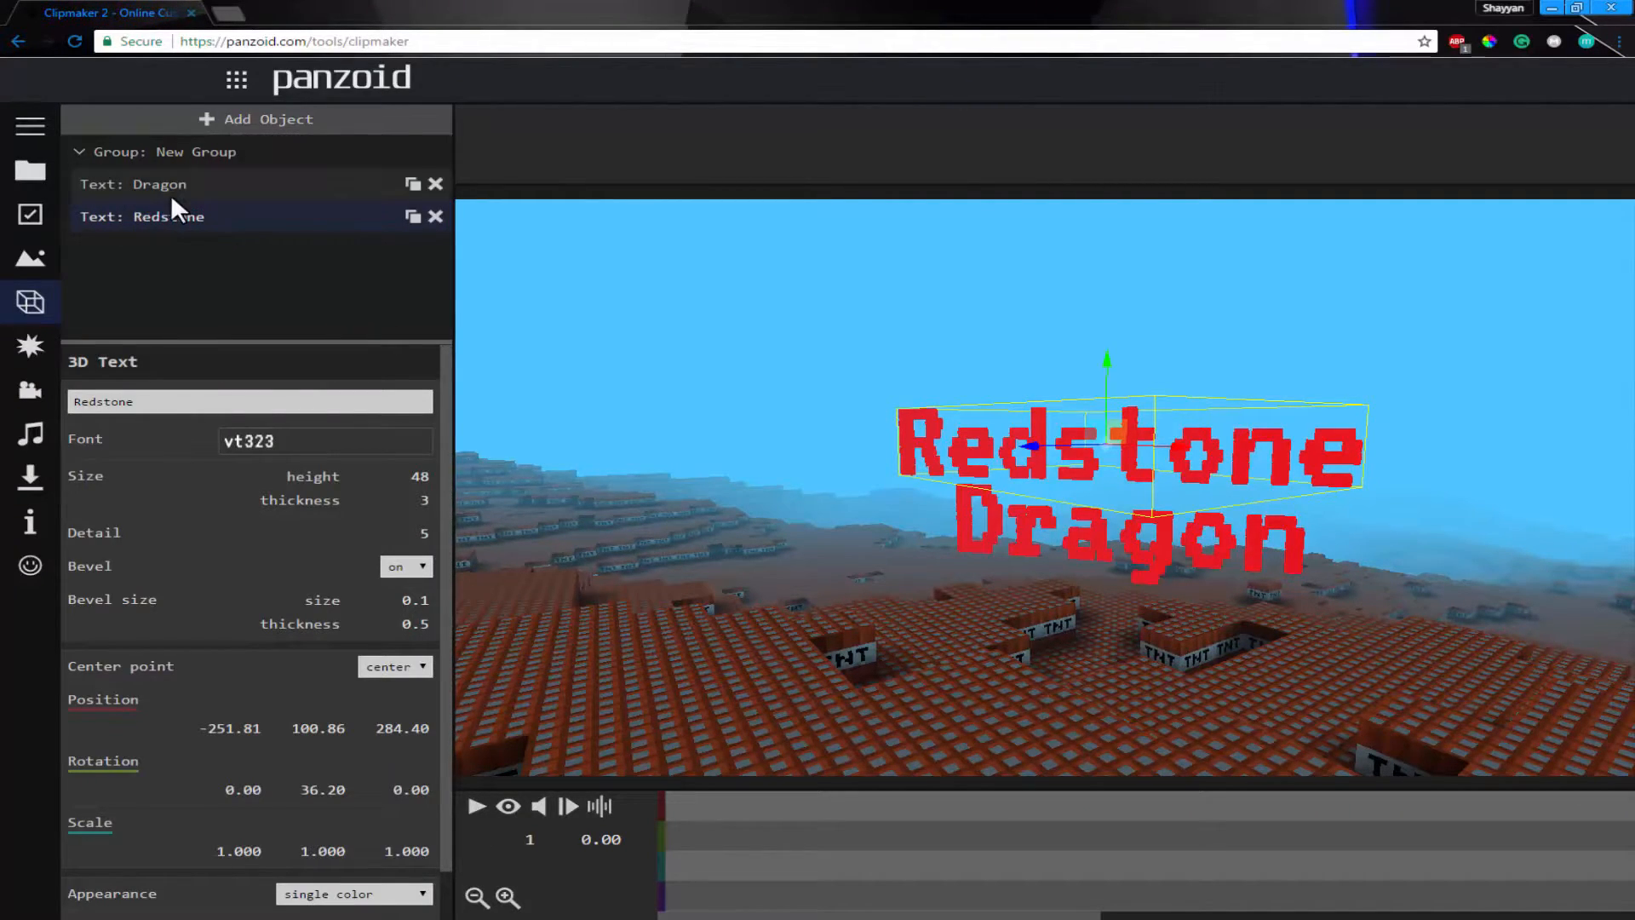
# - Rename the group containing both texts to "Channel Name"
pyautogui.click(186, 152)
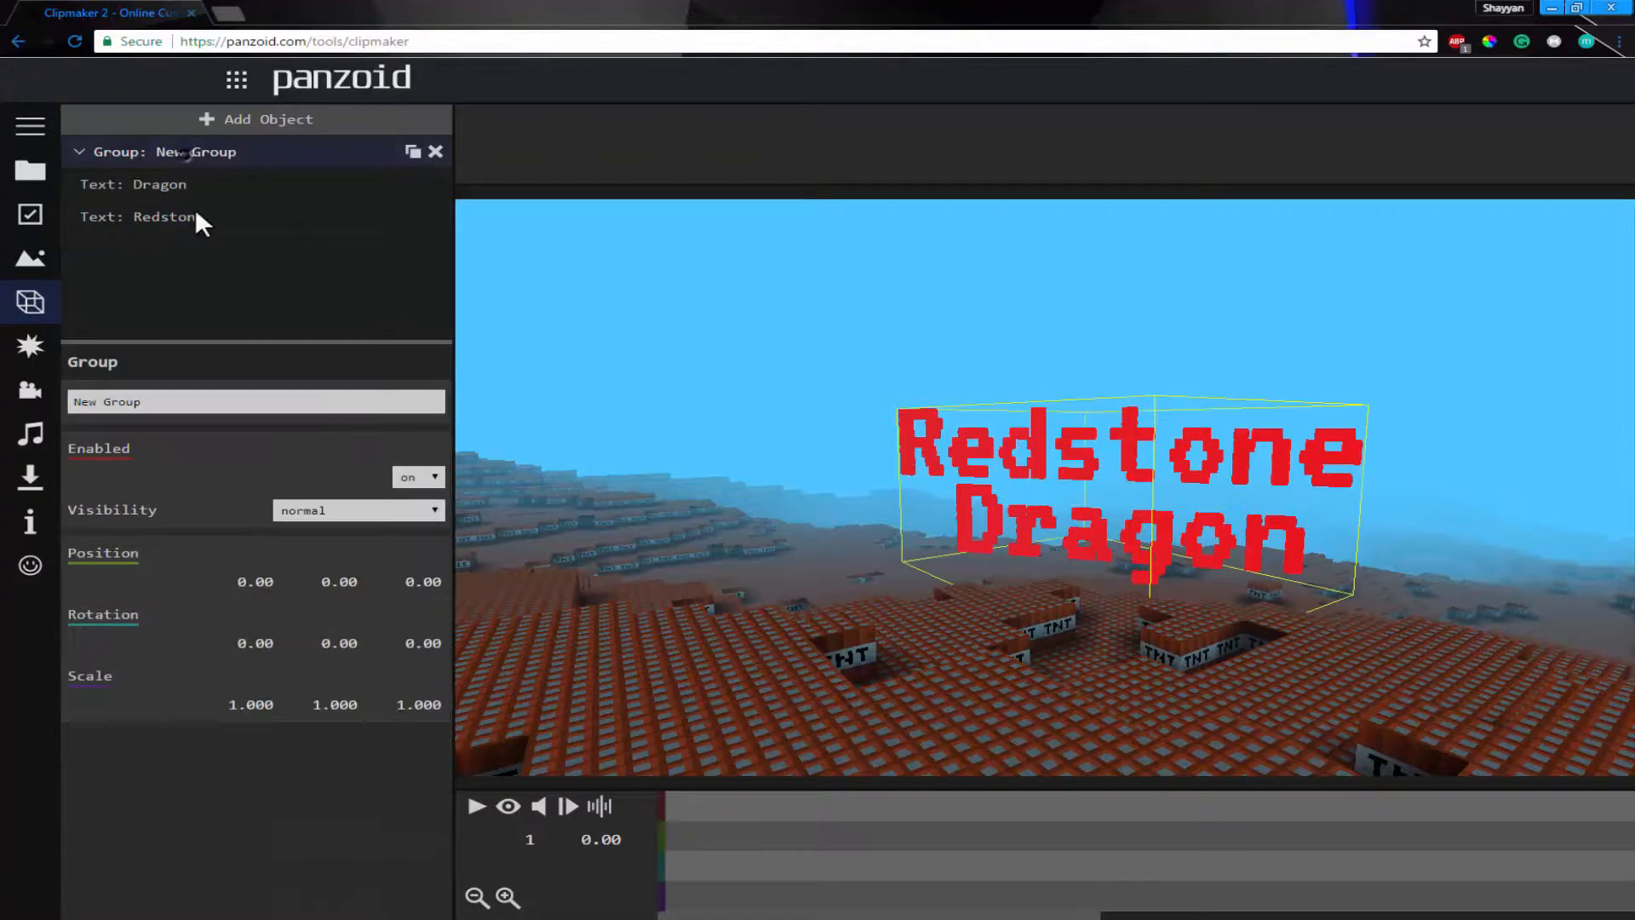
pyautogui.tripleClick(181, 403)
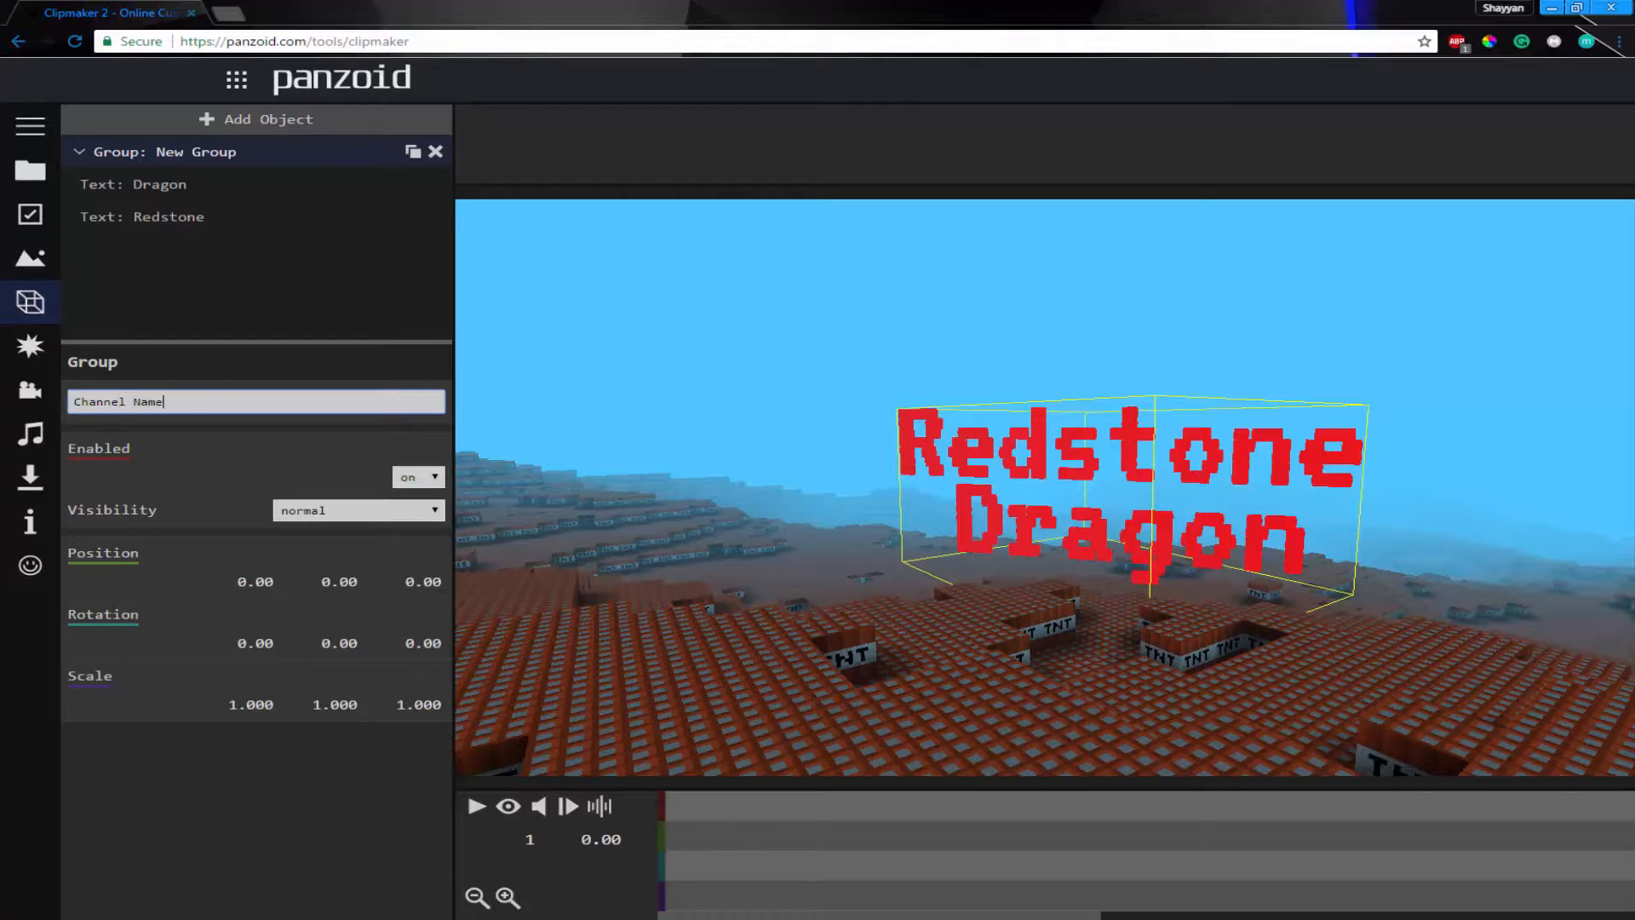
pyautogui.press('Return')
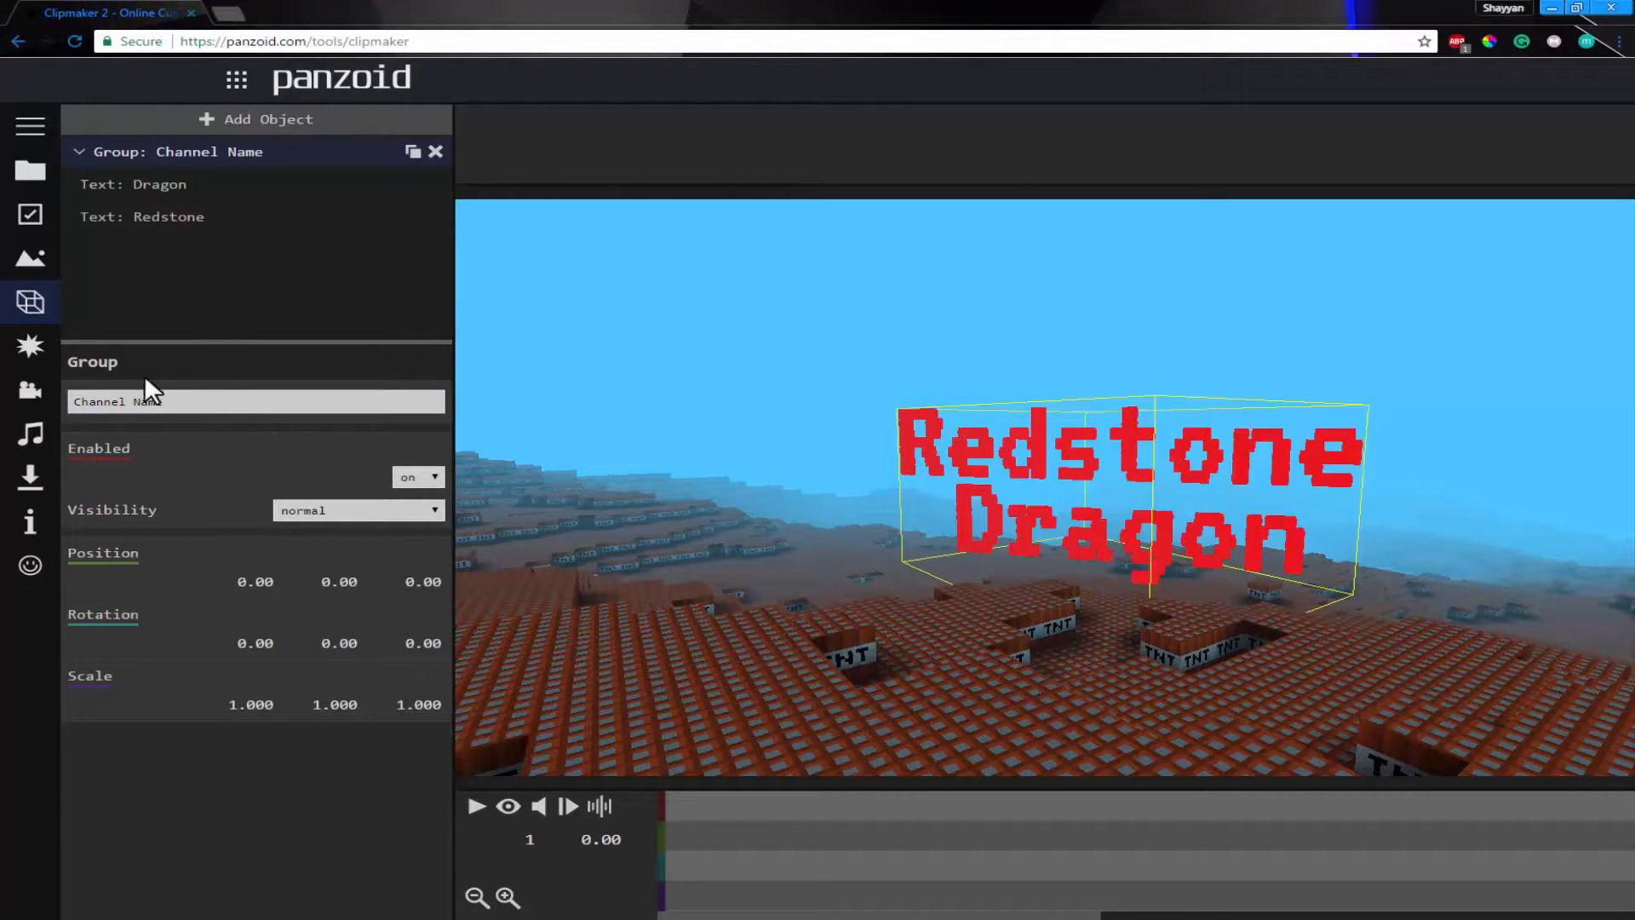
# - Try the Channel Name group's visibility options and return the setting to normal
pyautogui.click(408, 479)
pyautogui.click(335, 504)
pyautogui.click(336, 503)
pyautogui.click(331, 508)
pyautogui.click(339, 558)
pyautogui.click(366, 508)
pyautogui.click(349, 532)
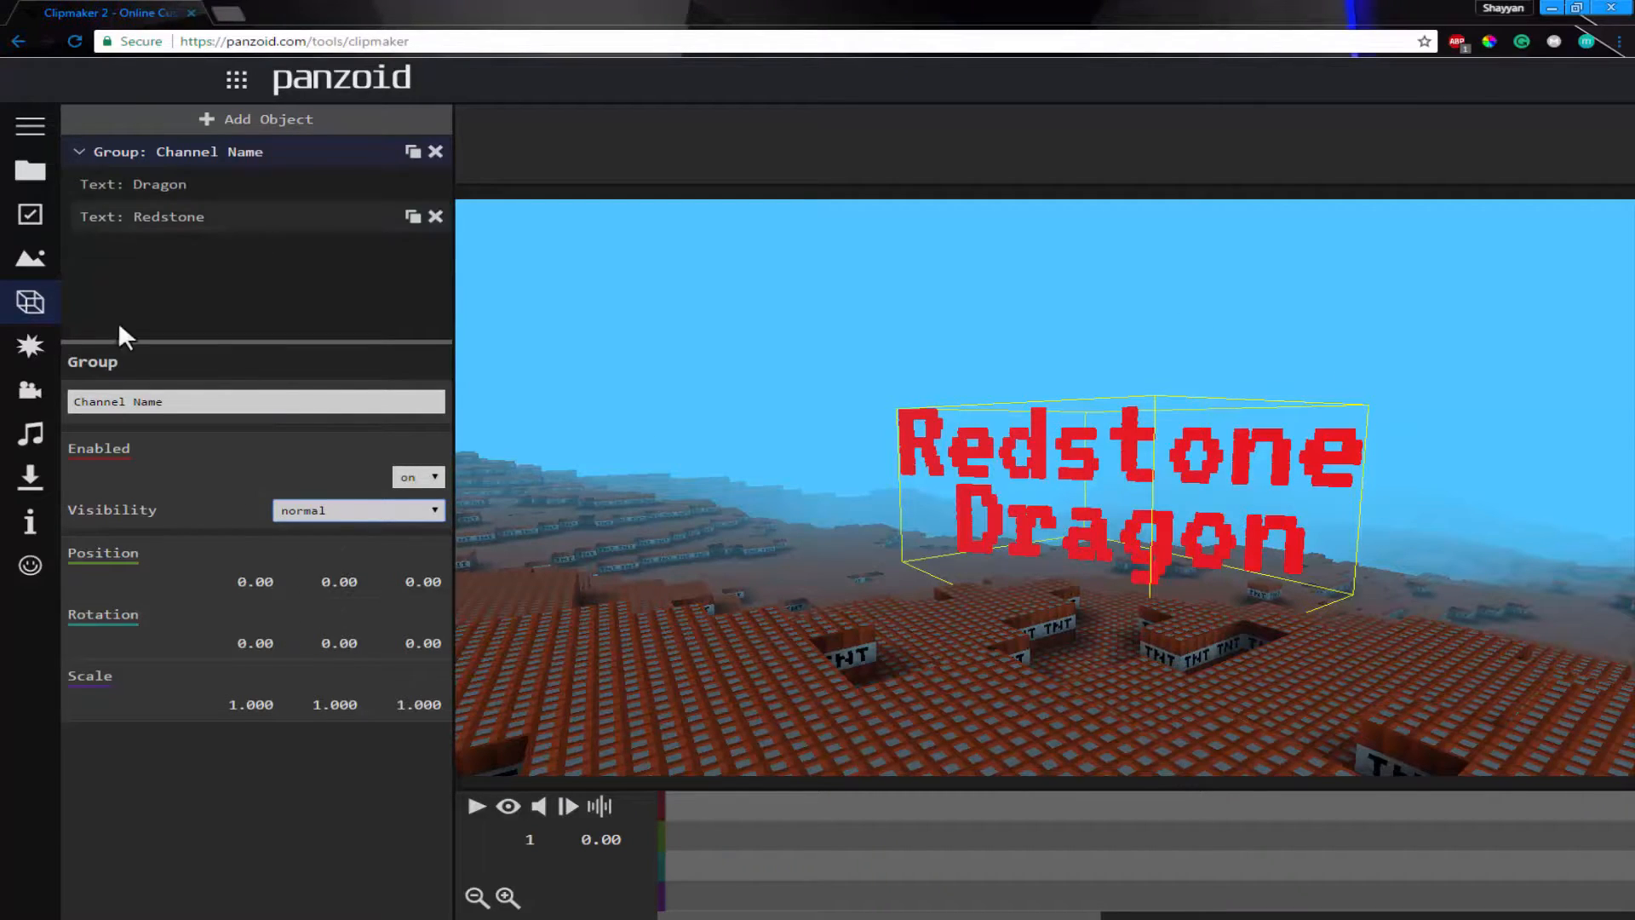
# - Try rotating the whole Channel Name group about the Y axis and reset the rotation to 0
pyautogui.click(429, 643)
pyautogui.moveTo(429, 643); pyautogui.dragTo(369, 621)
pyautogui.click(324, 631)
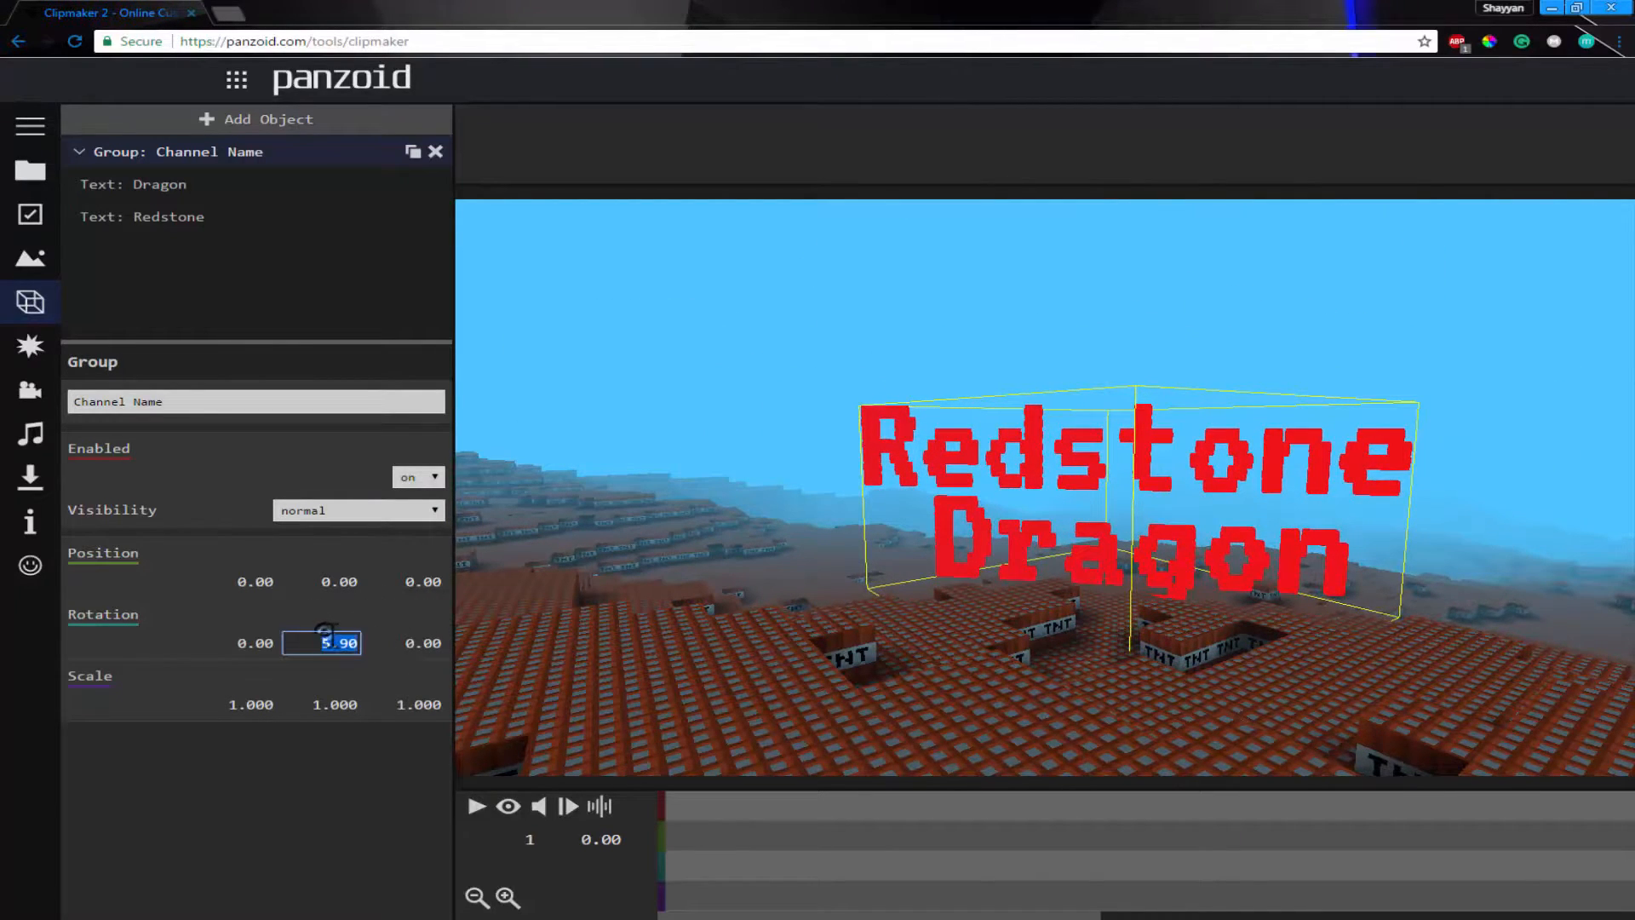
pyautogui.press('Return')
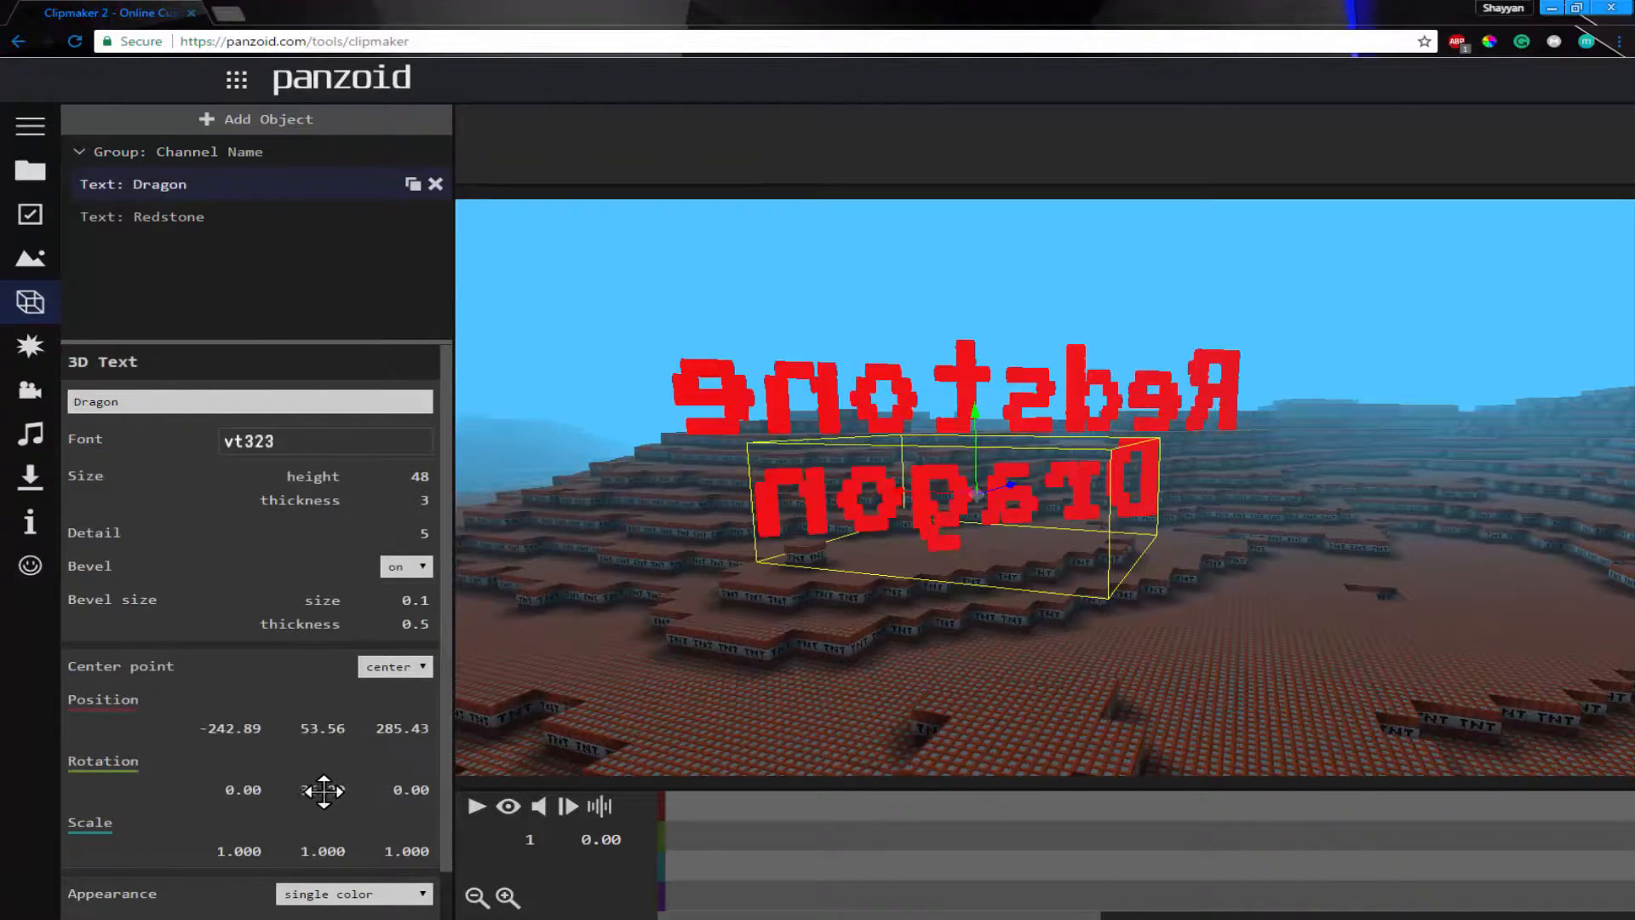
# - Set the Y rotation of both the Dragon and Redstone texts to 202.60 so they read correctly against the hillside
pyautogui.moveTo(324, 791); pyautogui.dragTo(668, 771)
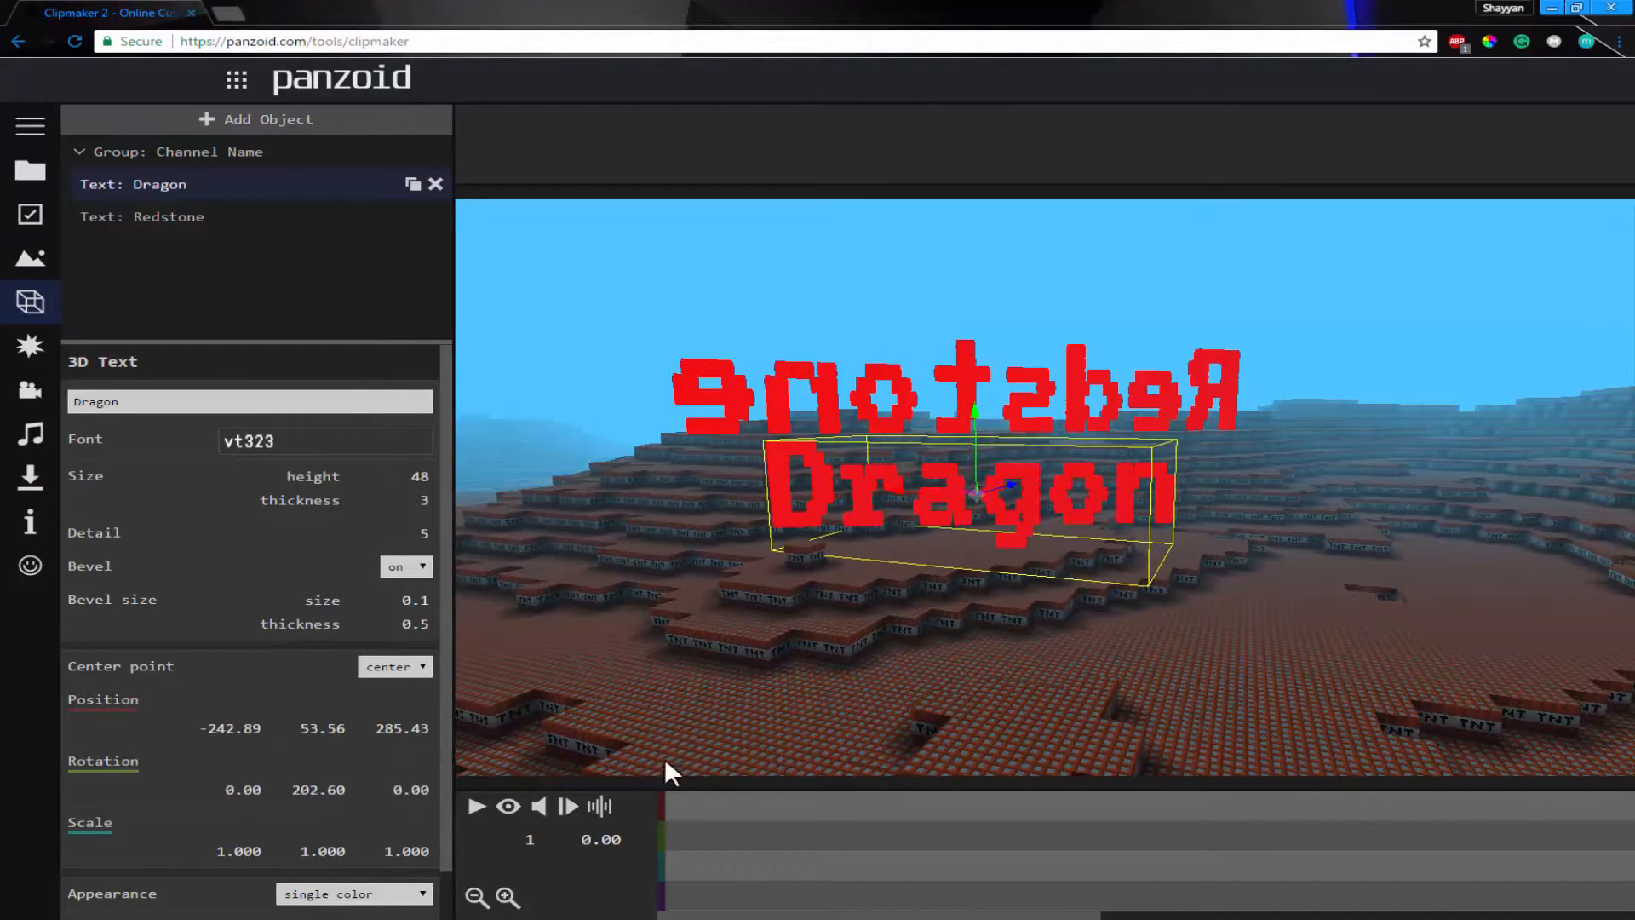
pyautogui.click(329, 730)
pyautogui.click(323, 786)
pyautogui.click(189, 213)
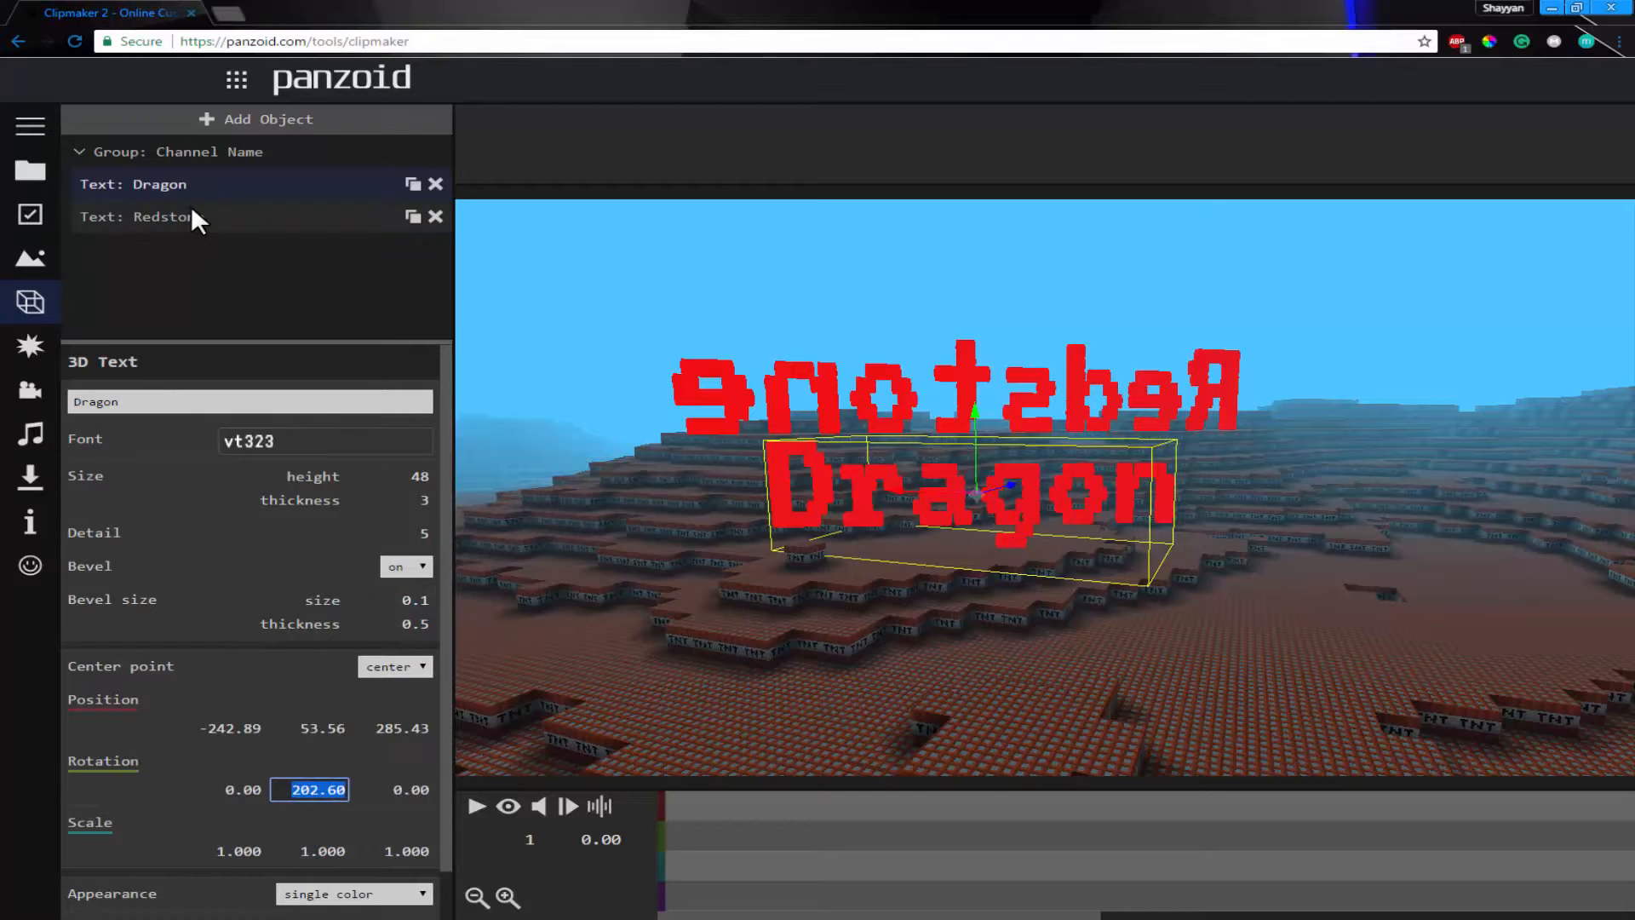
pyautogui.click(326, 792)
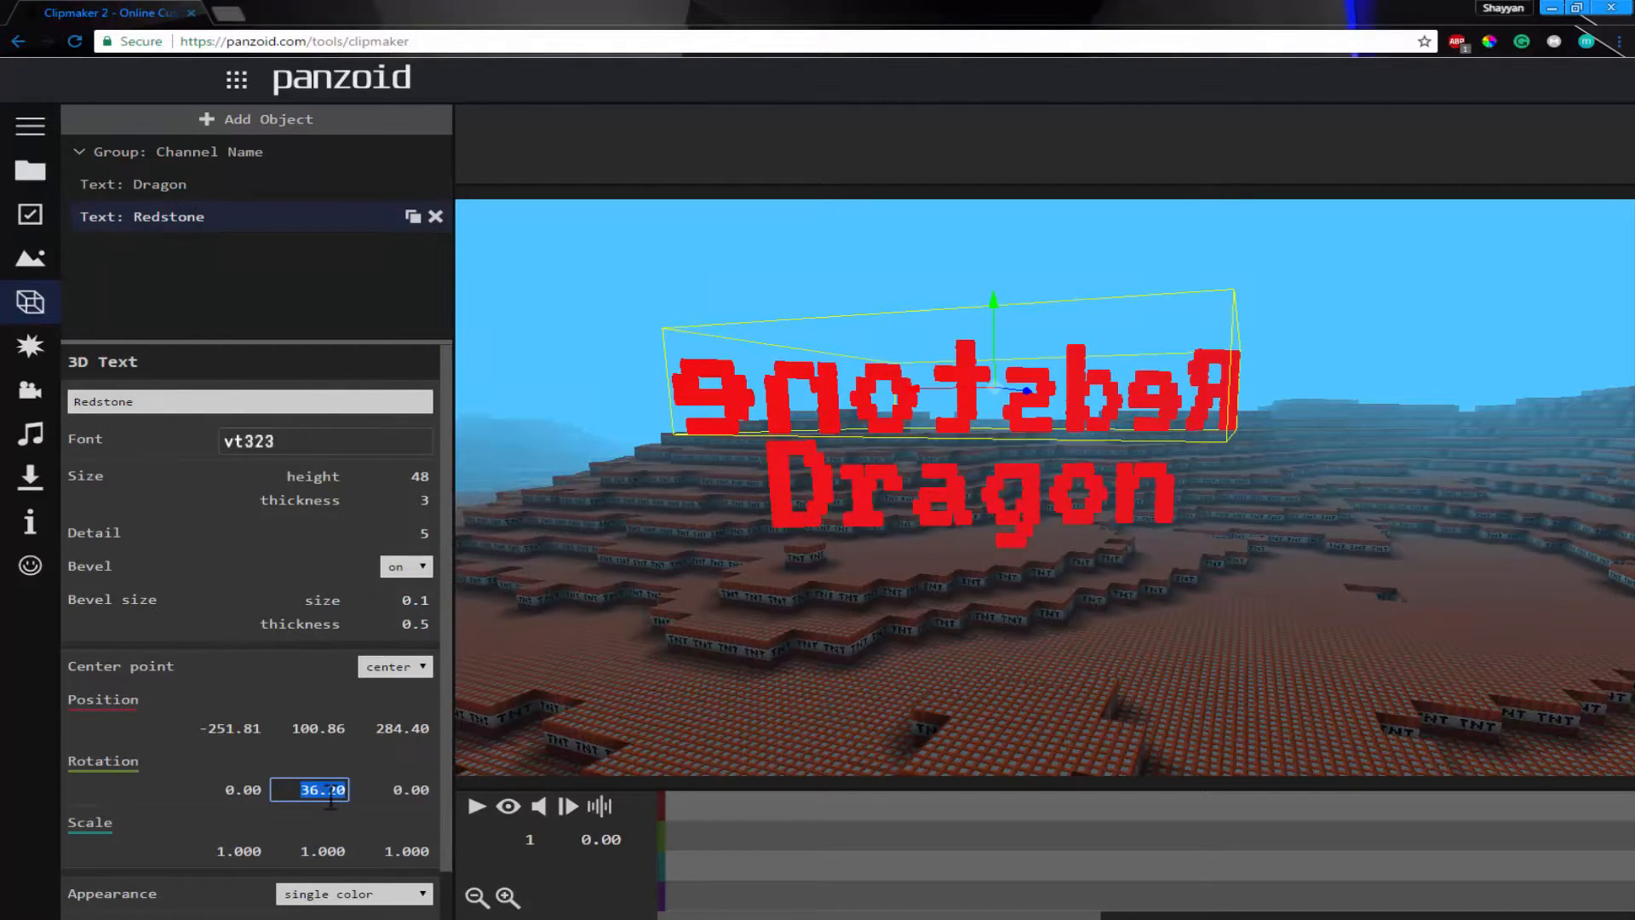
pyautogui.click(212, 777)
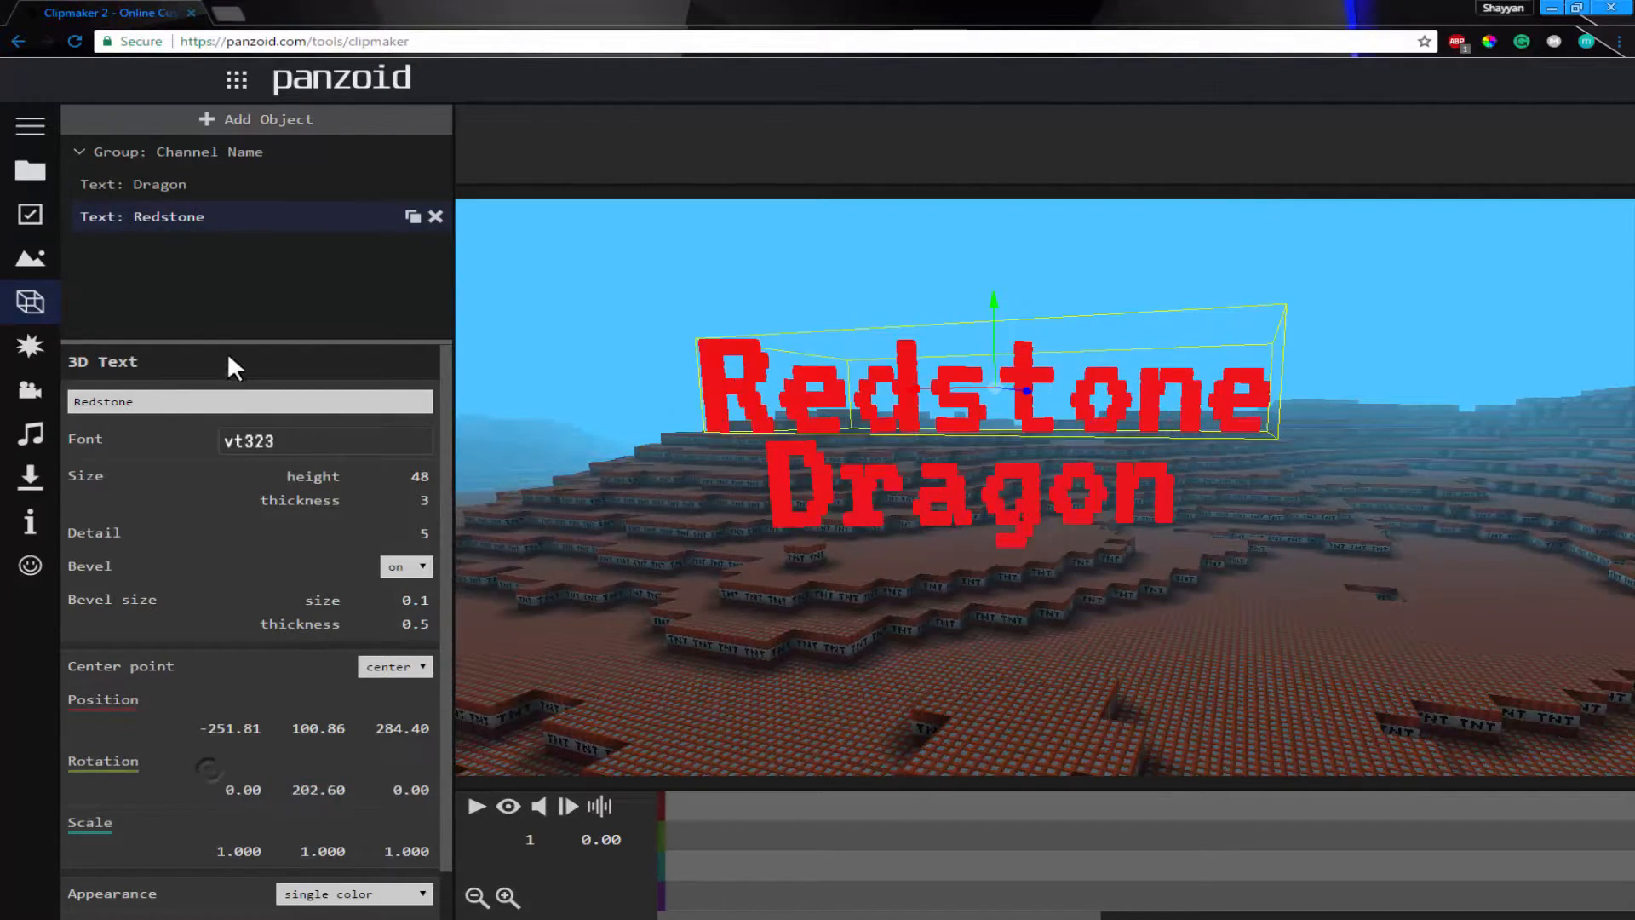
# - Shift the Channel Name group to a position of about -25.10, -6.80, 2.90
pyautogui.click(232, 150)
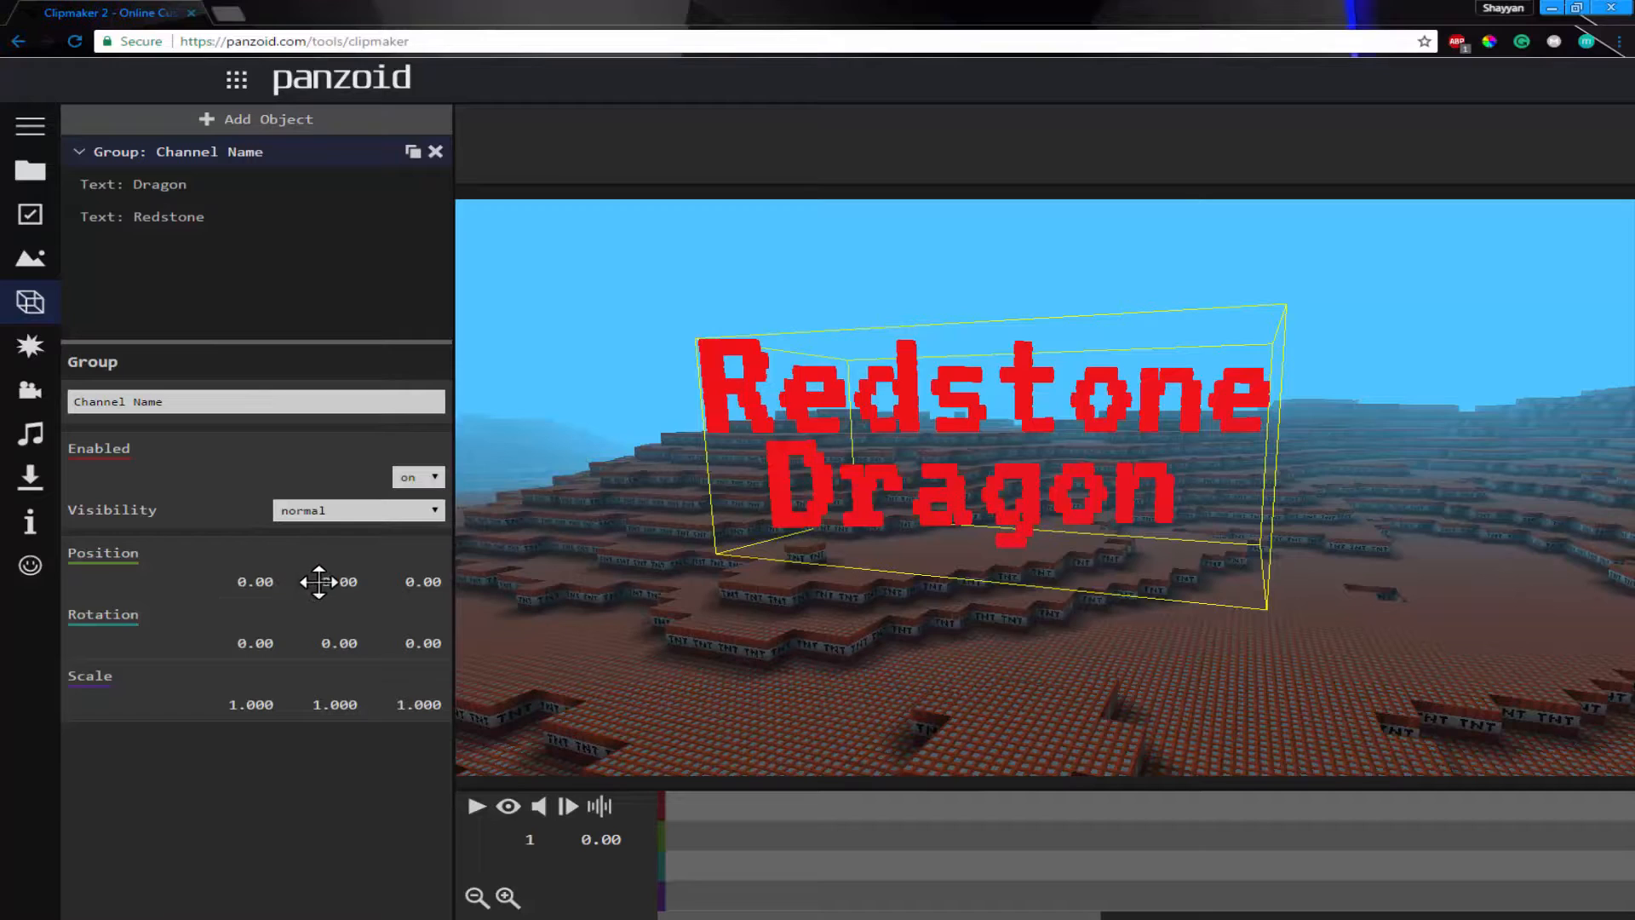
pyautogui.moveTo(376, 573); pyautogui.dragTo(94, 576)
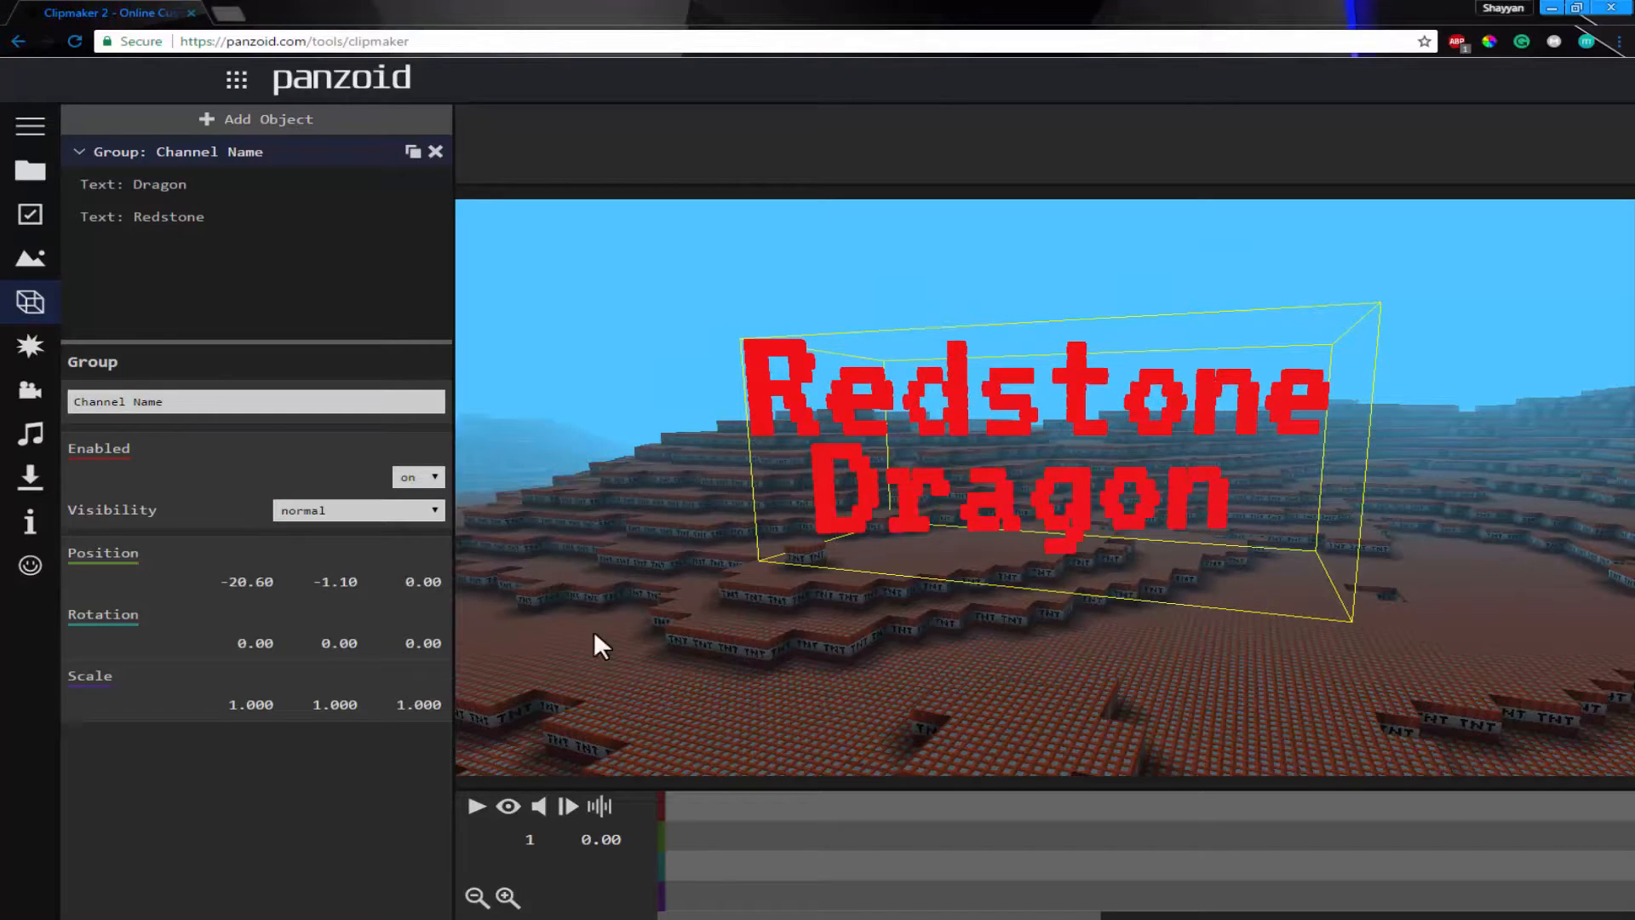
pyautogui.moveTo(417, 581); pyautogui.dragTo(221, 575)
pyautogui.moveTo(342, 591); pyautogui.dragTo(188, 585)
pyautogui.moveTo(413, 585); pyautogui.dragTo(630, 596)
# - Inspect the grouped text from several distances and angles, and compare the free view with the camera's view
pyautogui.scroll(5, 1217, 593)
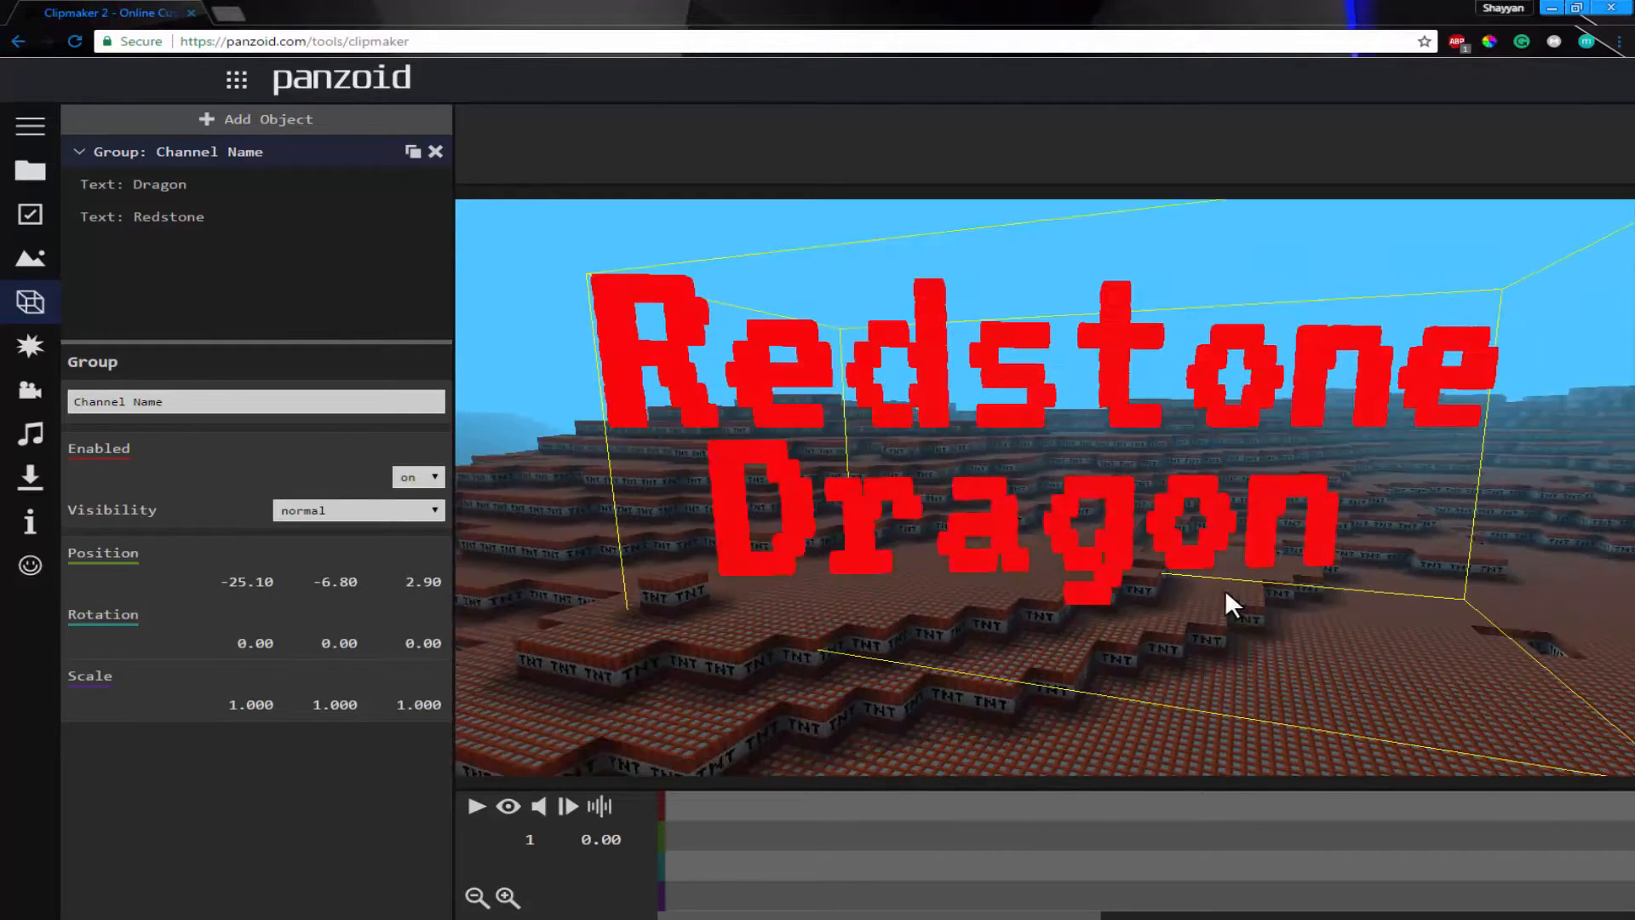
pyautogui.moveTo(1143, 605)
pyautogui.mouseDown()
pyautogui.moveTo(1127, 584)
pyautogui.moveTo(1275, 722)
pyautogui.moveTo(1143, 605)
pyautogui.mouseUp()
pyautogui.scroll(-8, 932, 509)
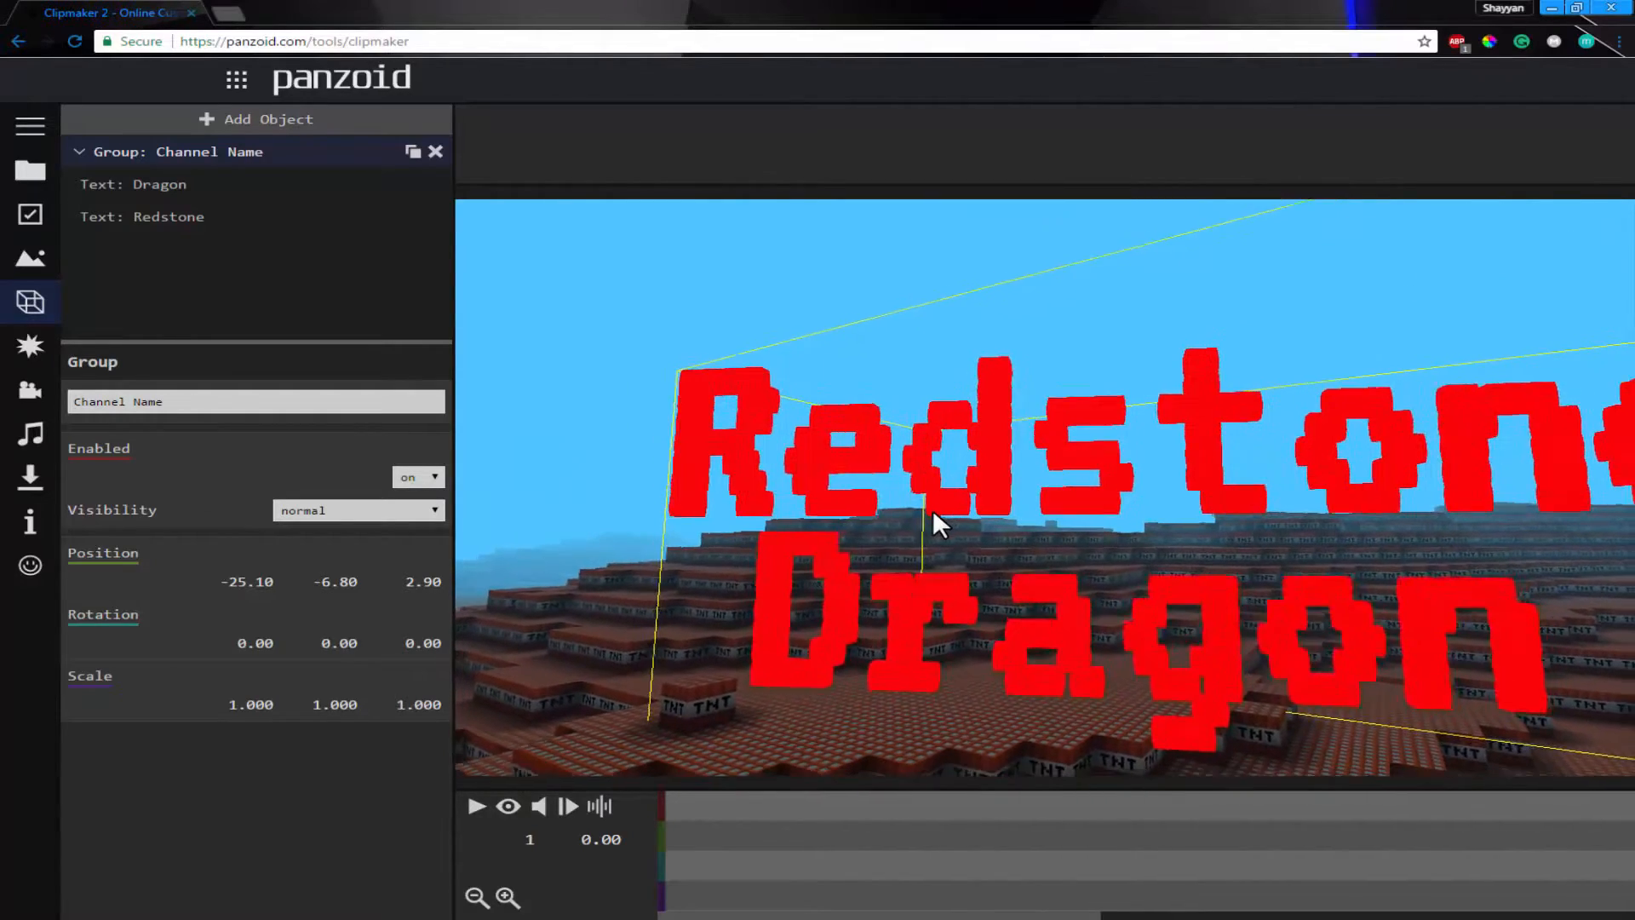
pyautogui.moveTo(1189, 555); pyautogui.dragTo(1078, 452)
pyautogui.scroll(5, 1099, 613)
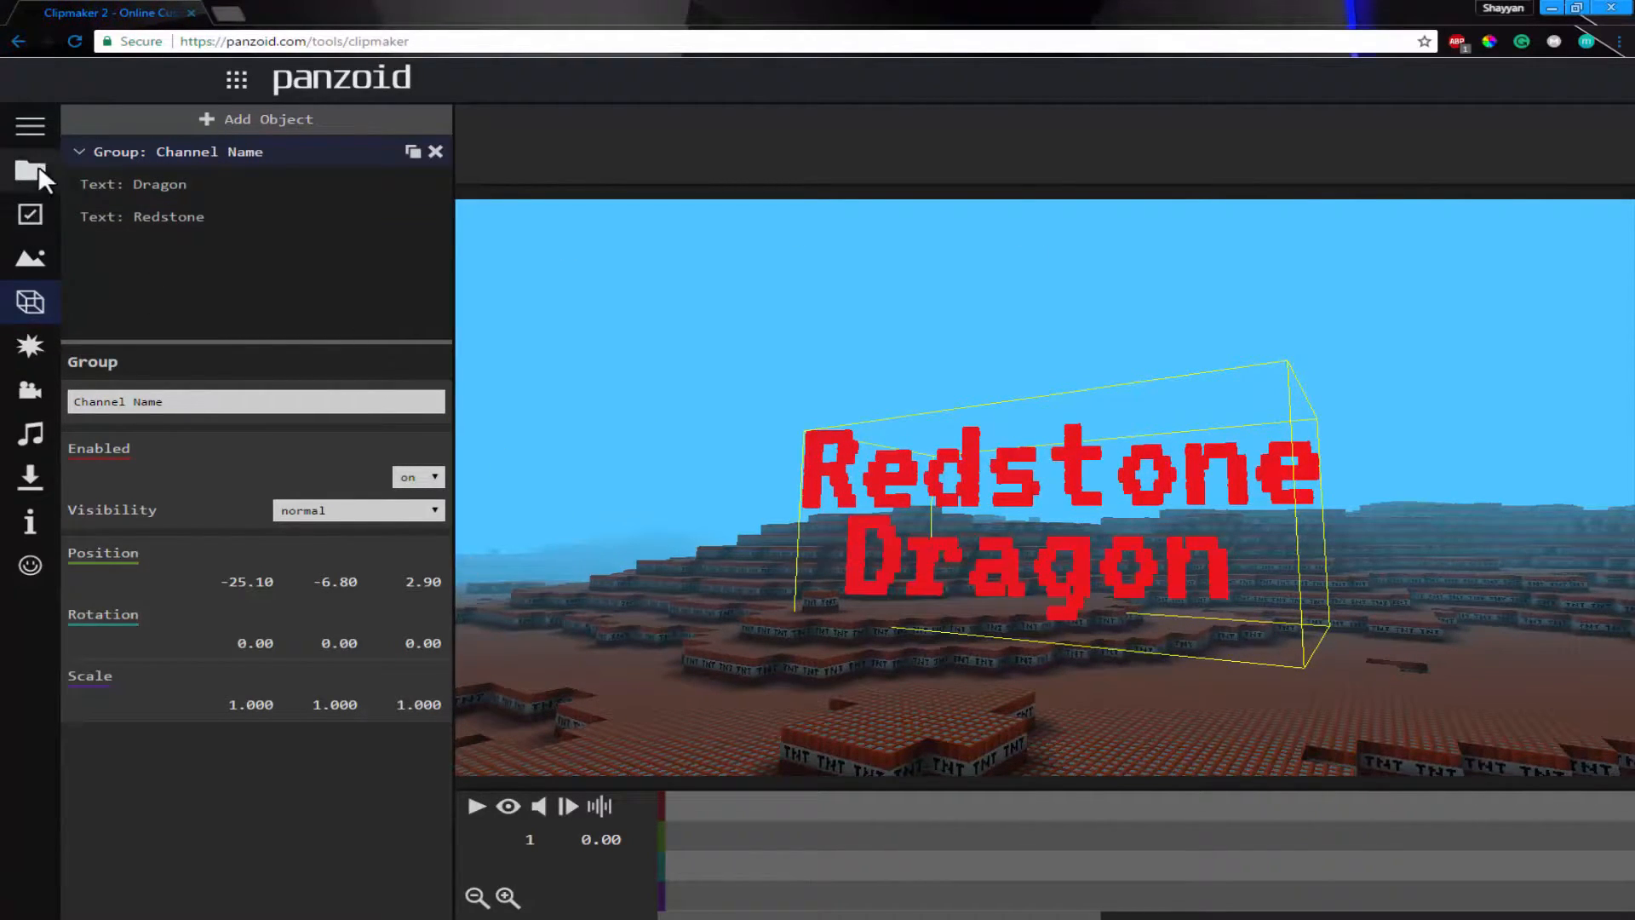
pyautogui.click(508, 806)
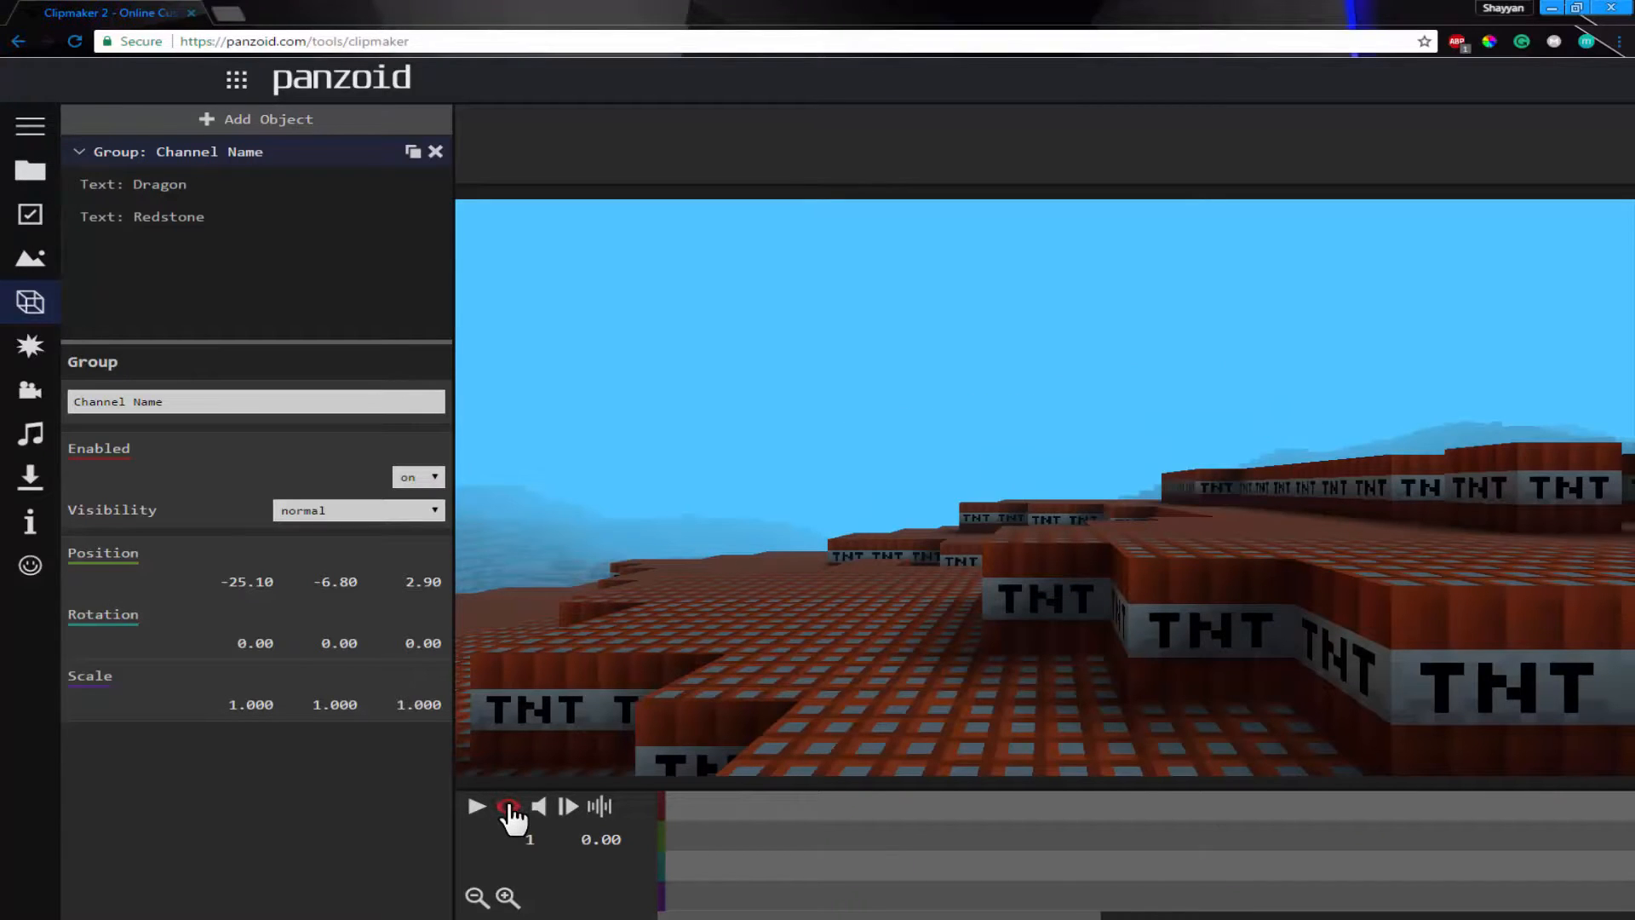
pyautogui.click(508, 806)
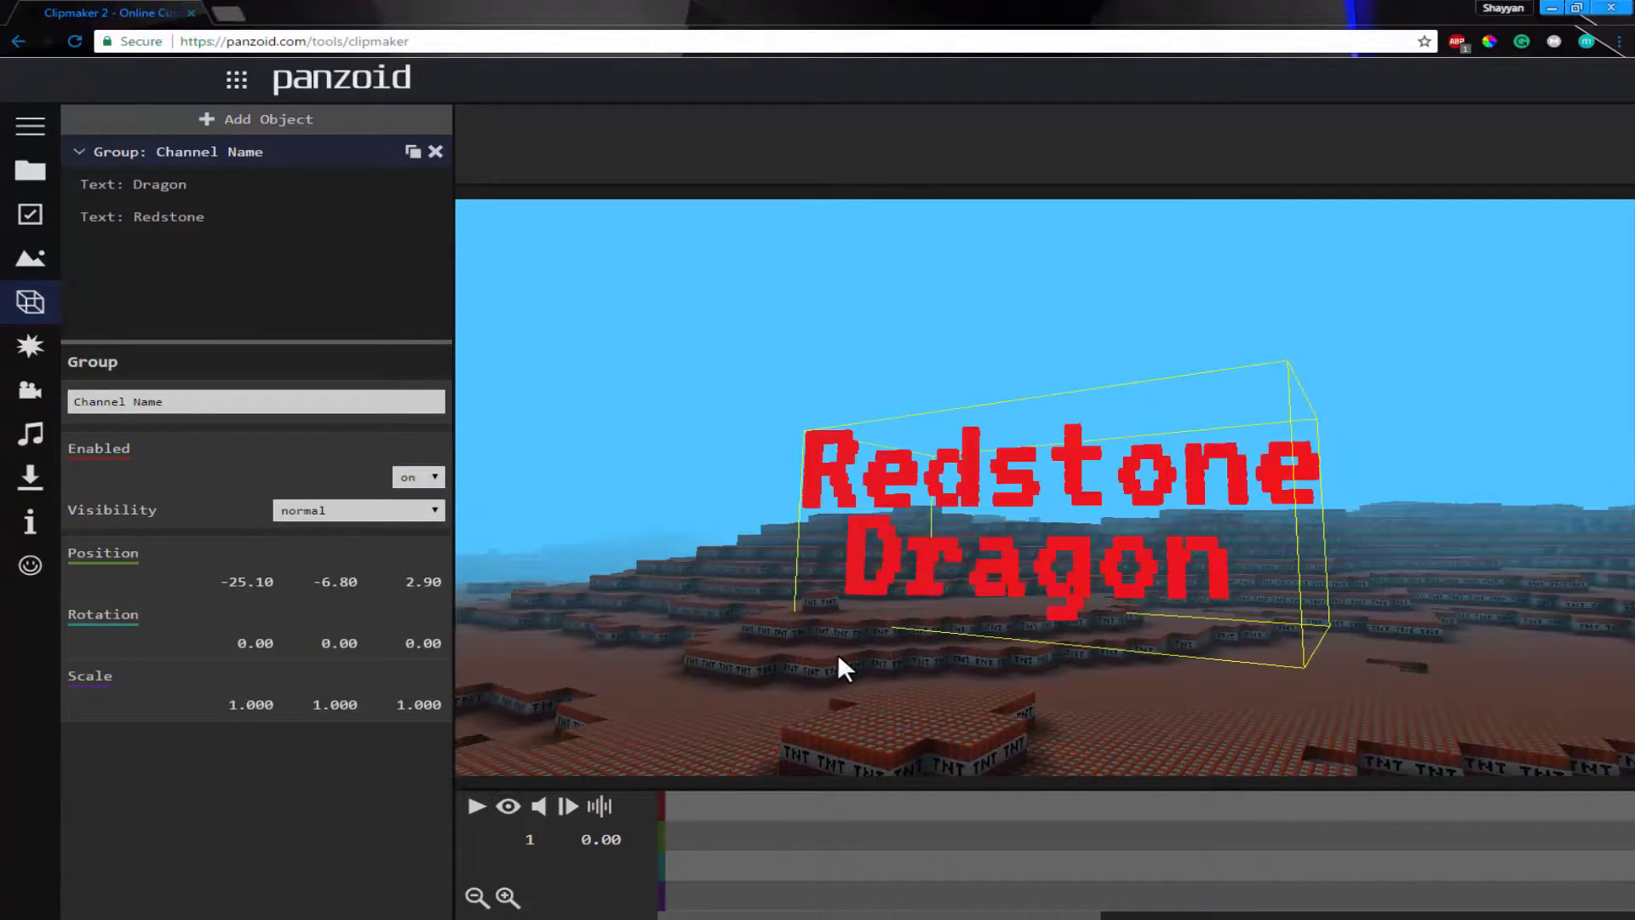
# - Open the camera animation settings and check what the camera currently frames
pyautogui.click(25, 344)
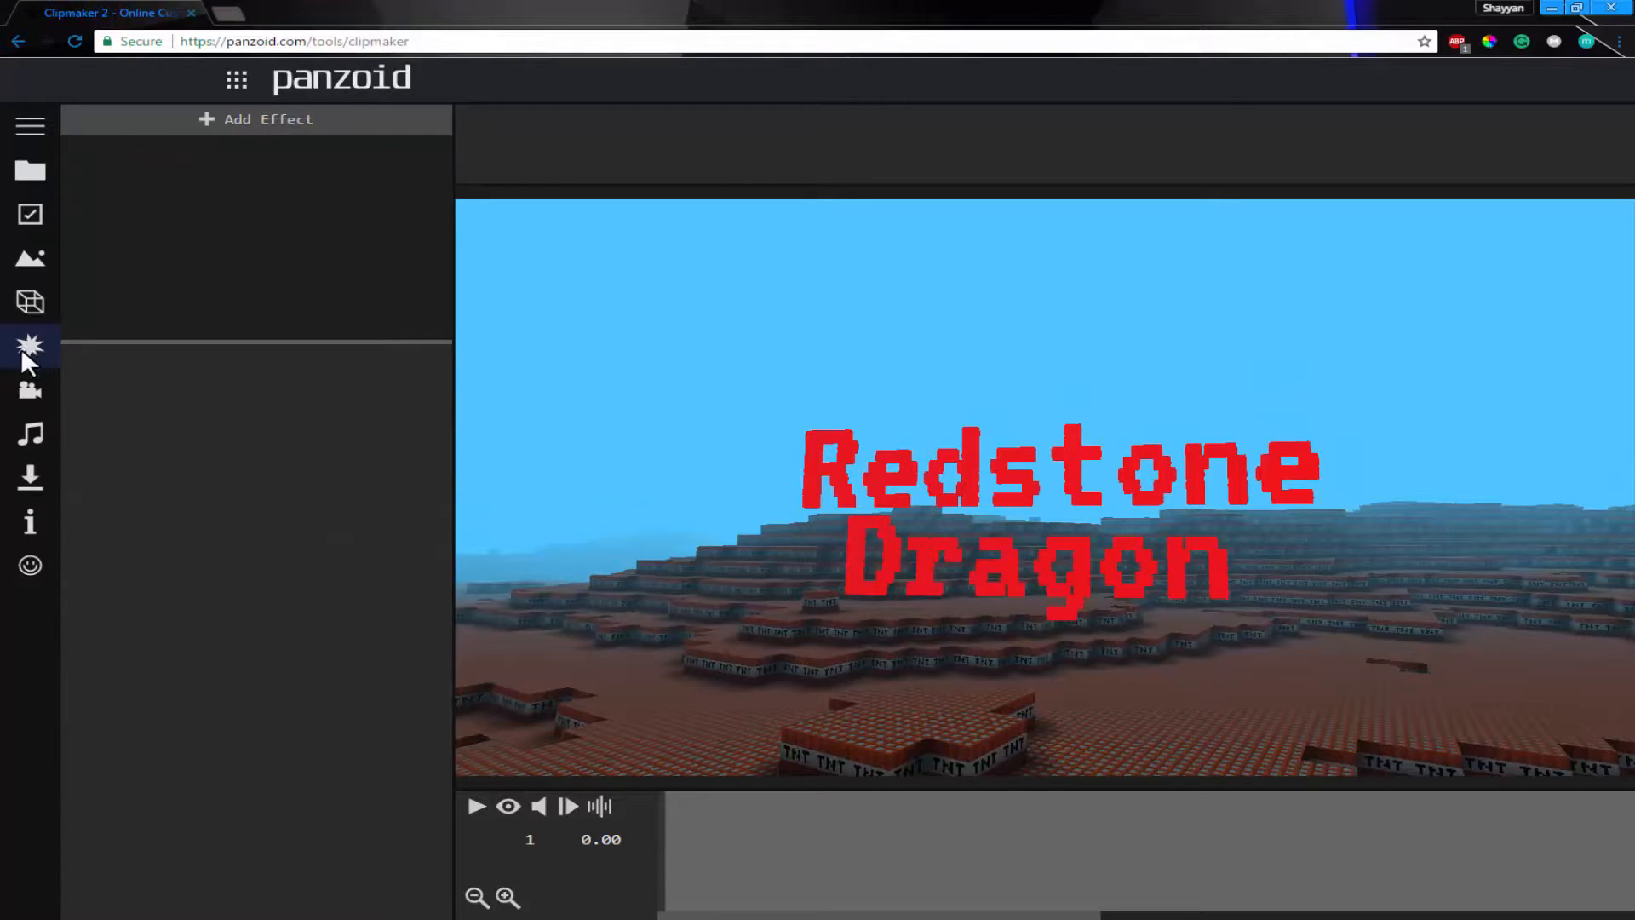
pyautogui.click(32, 388)
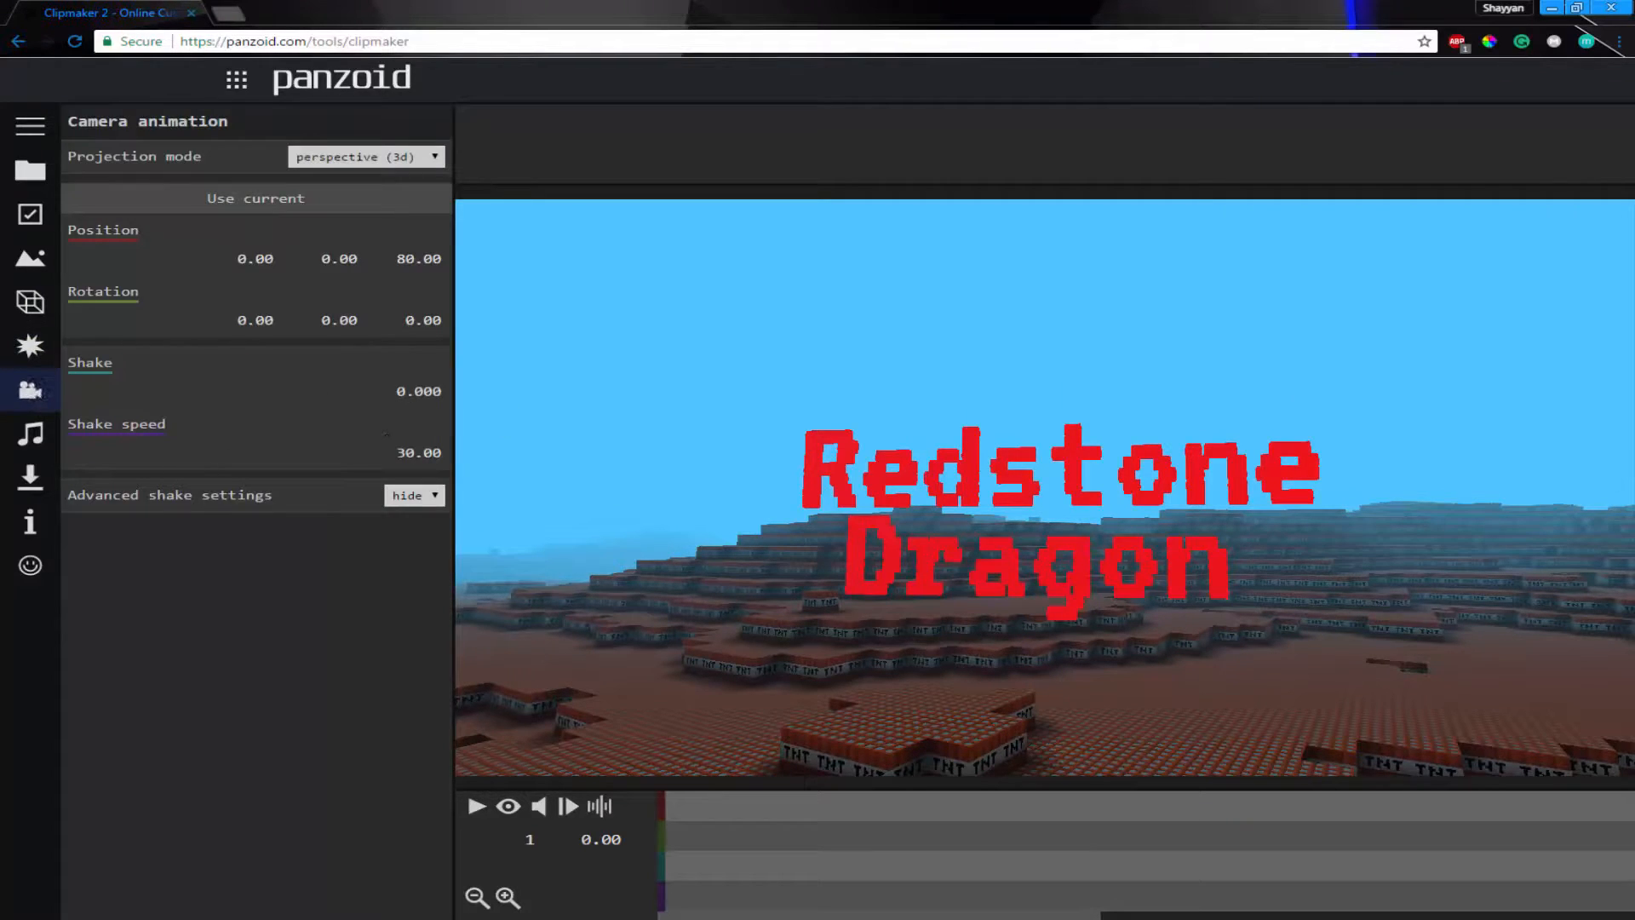
pyautogui.click(38, 355)
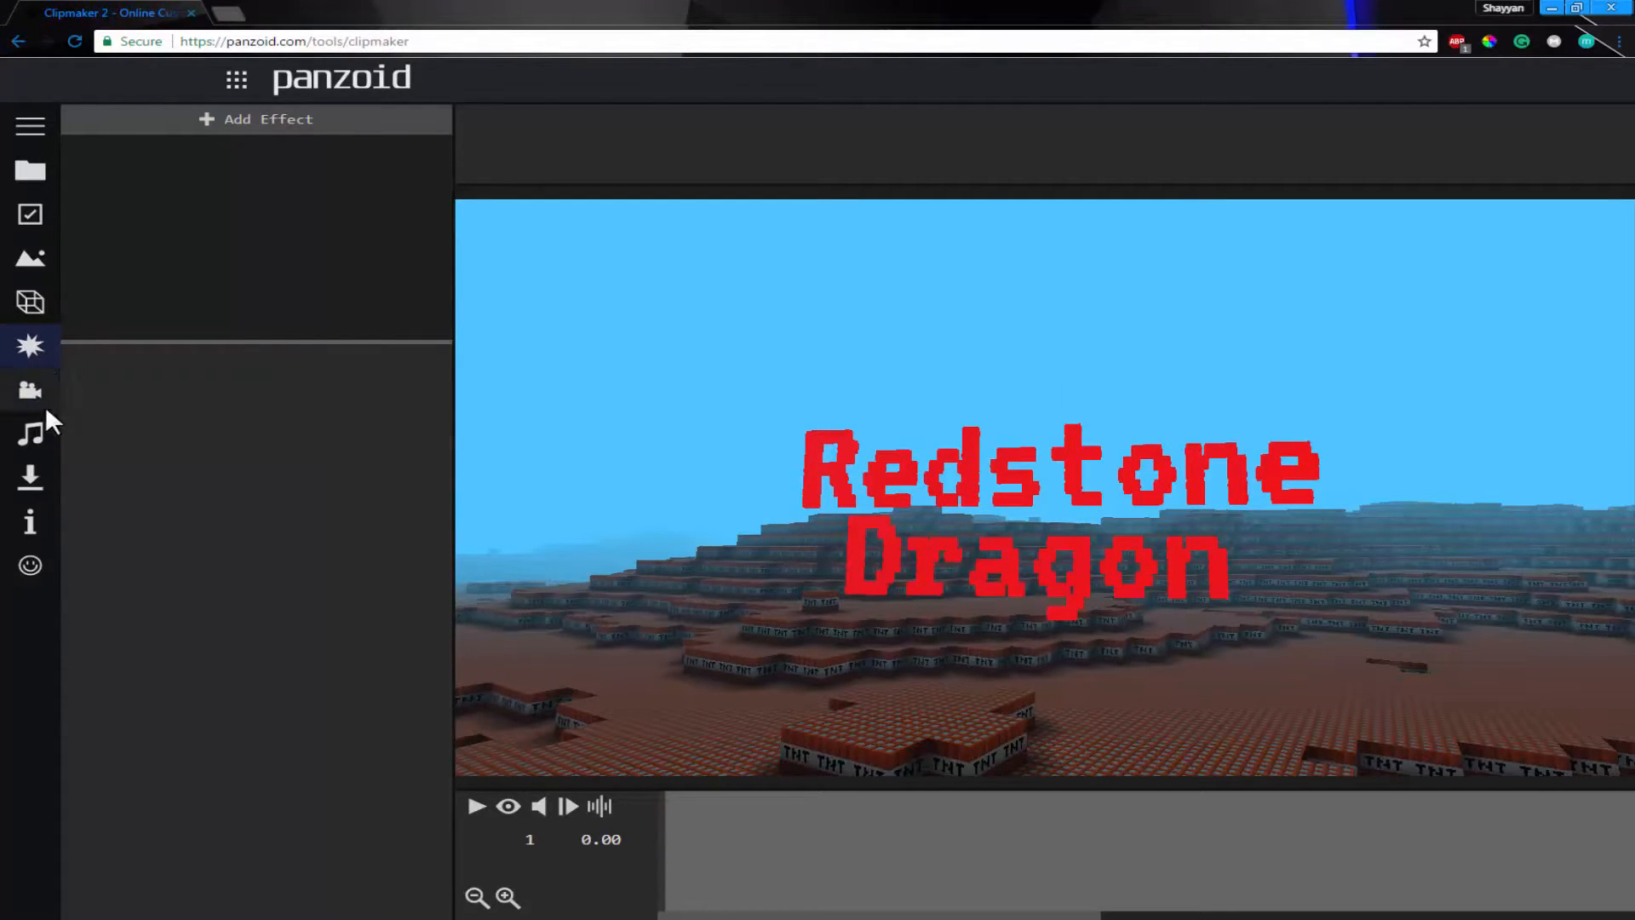
pyautogui.click(41, 399)
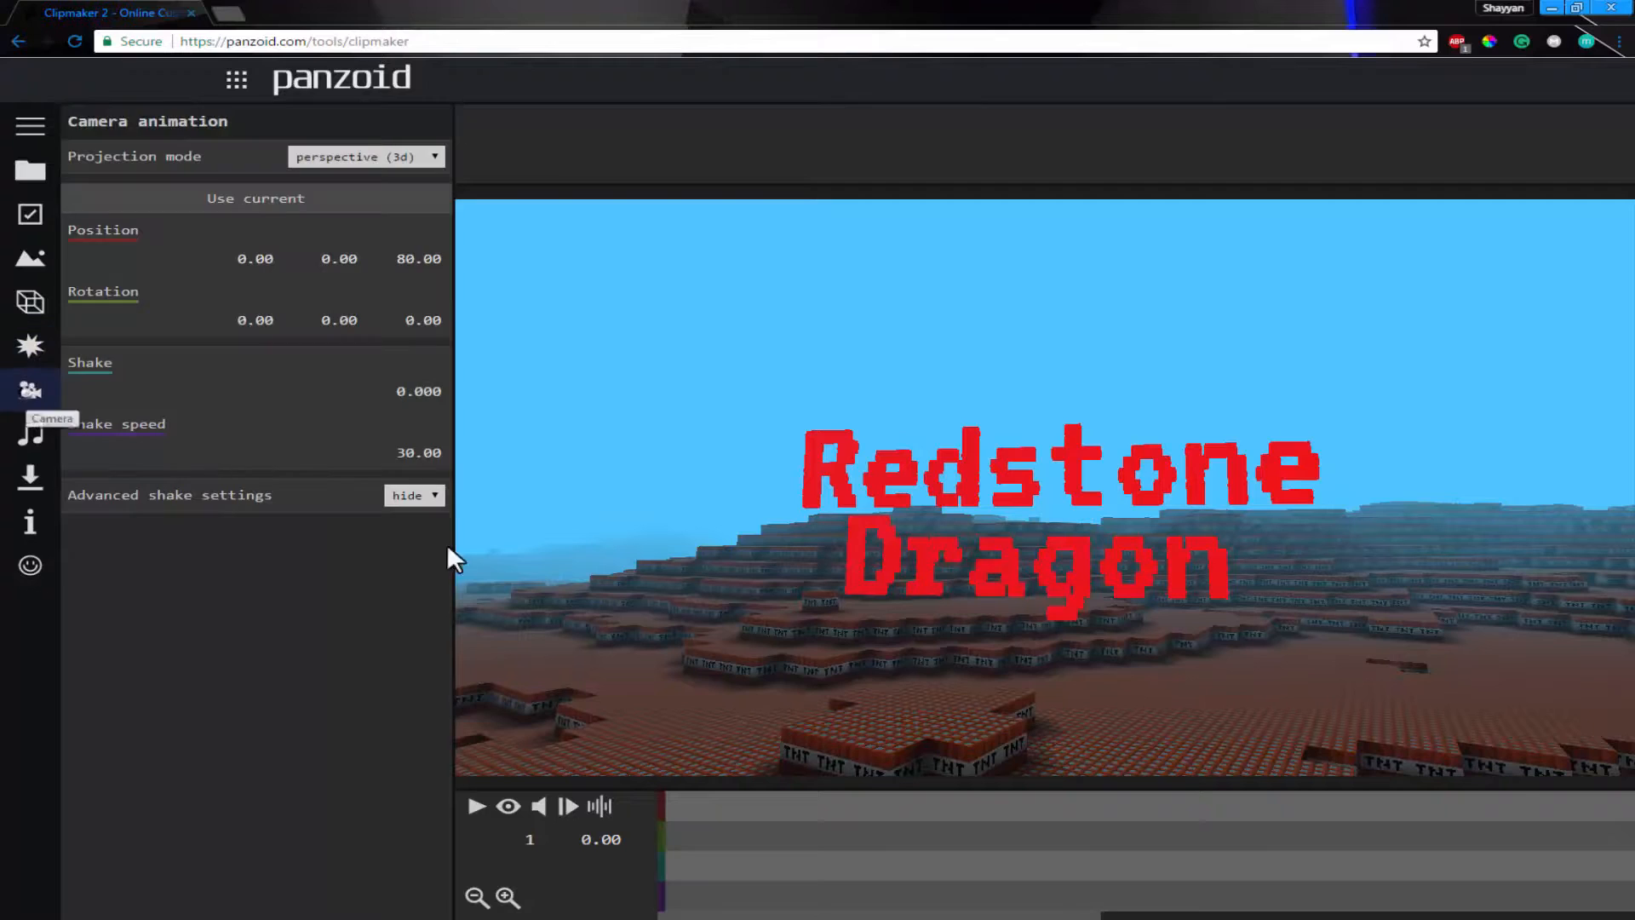
pyautogui.click(518, 806)
pyautogui.click(518, 806)
# - Move the camera from its starting spot toward the Redstone Dragon text, to a position of about -300.88, 32.52, 201.08
pyautogui.moveTo(591, 739); pyautogui.dragTo(587, 687)
pyautogui.scroll(-10, 627, 668)
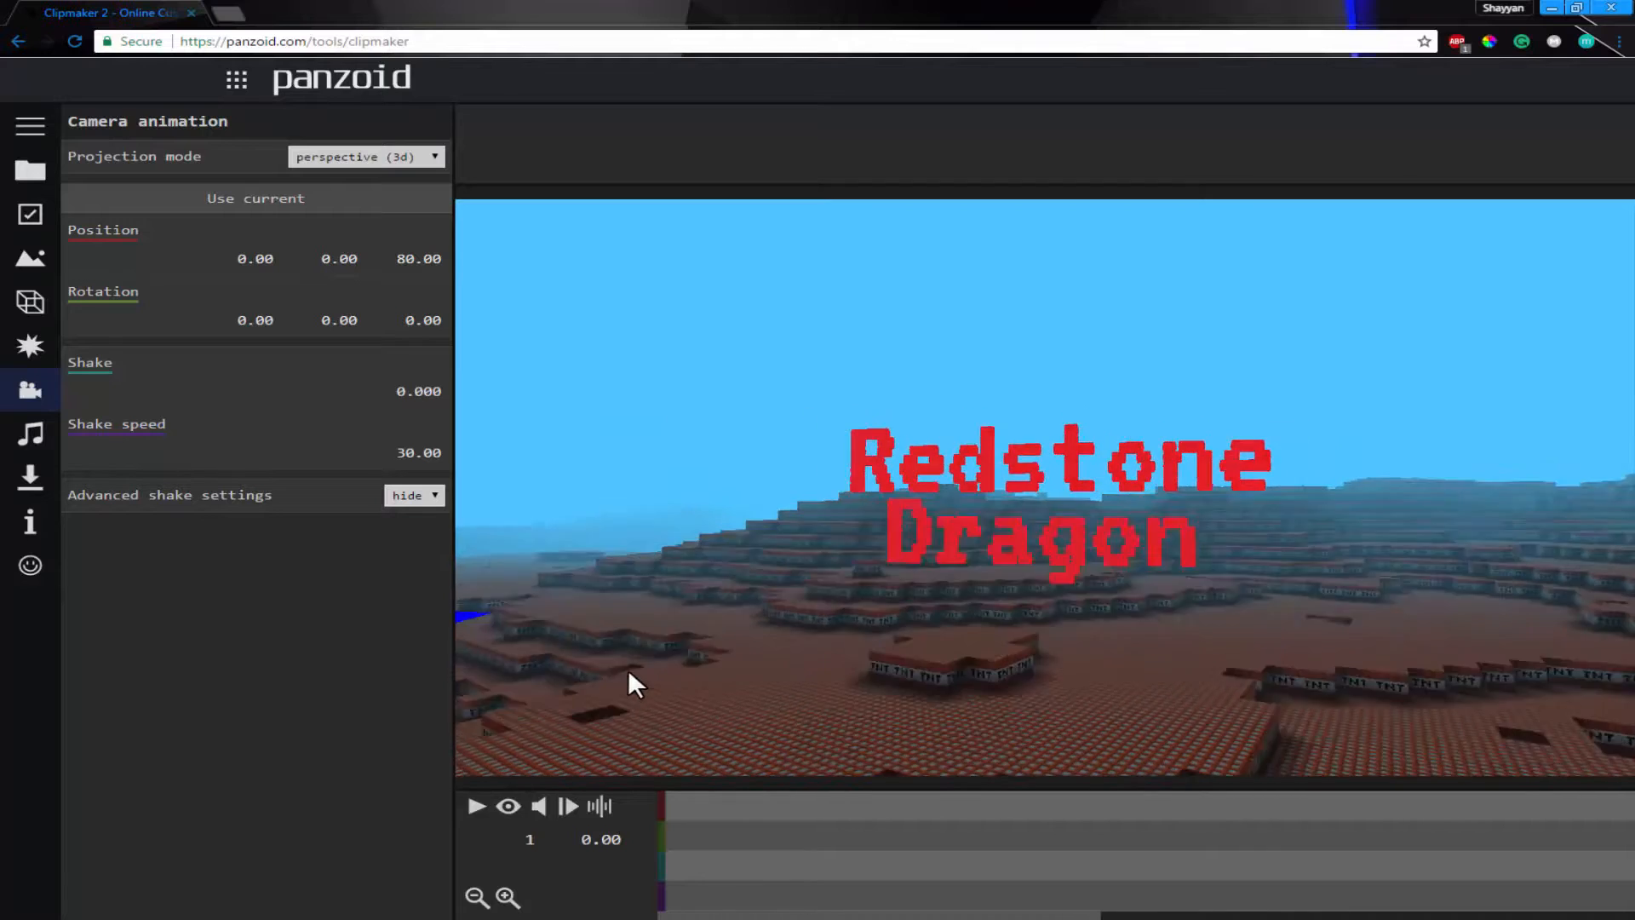
pyautogui.moveTo(621, 620); pyautogui.dragTo(1182, 432)
pyautogui.scroll(10, 959, 682)
pyautogui.scroll(-5, 959, 672)
pyautogui.scroll(4, 1083, 556)
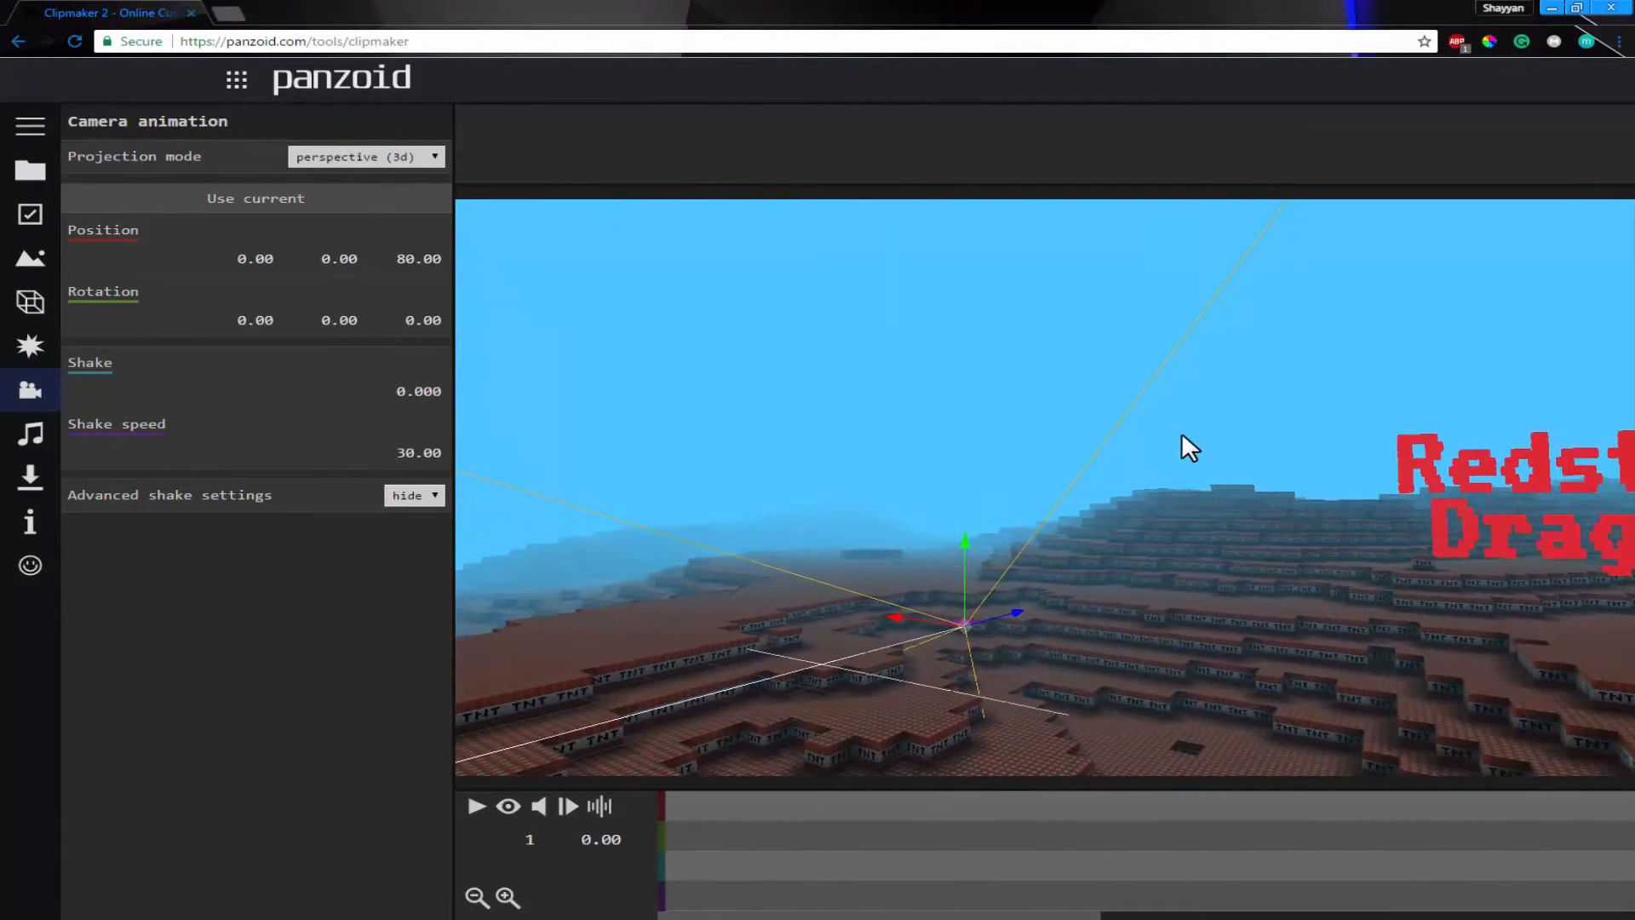
pyautogui.scroll(1, 1182, 432)
pyautogui.moveTo(1095, 579); pyautogui.dragTo(1169, 594)
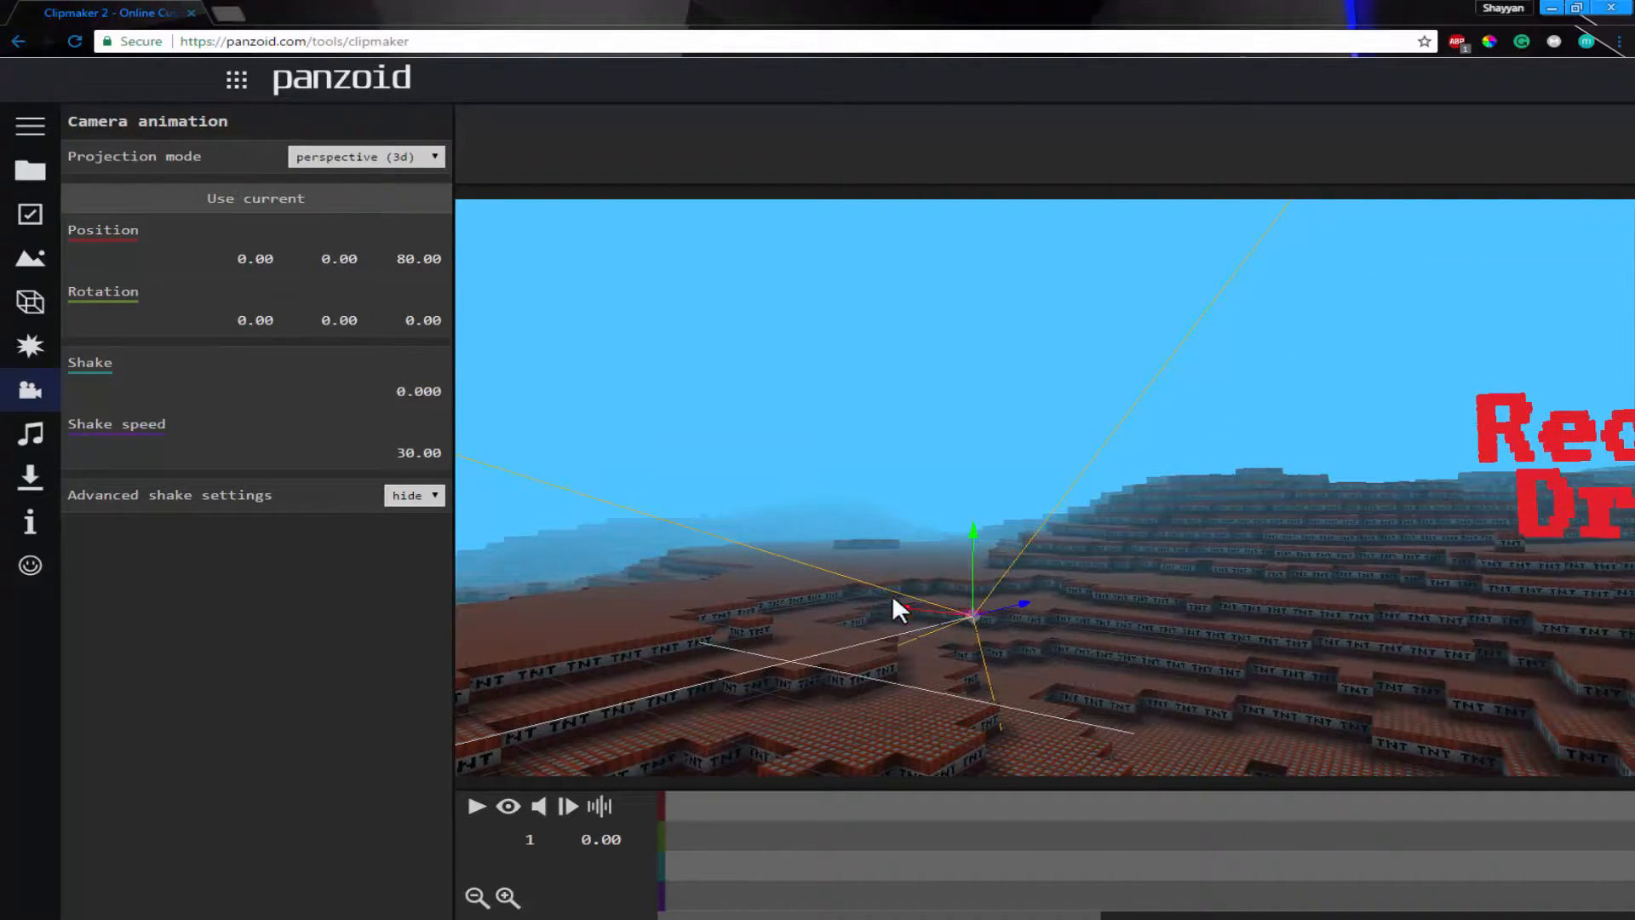
pyautogui.moveTo(973, 615); pyautogui.dragTo(894, 669)
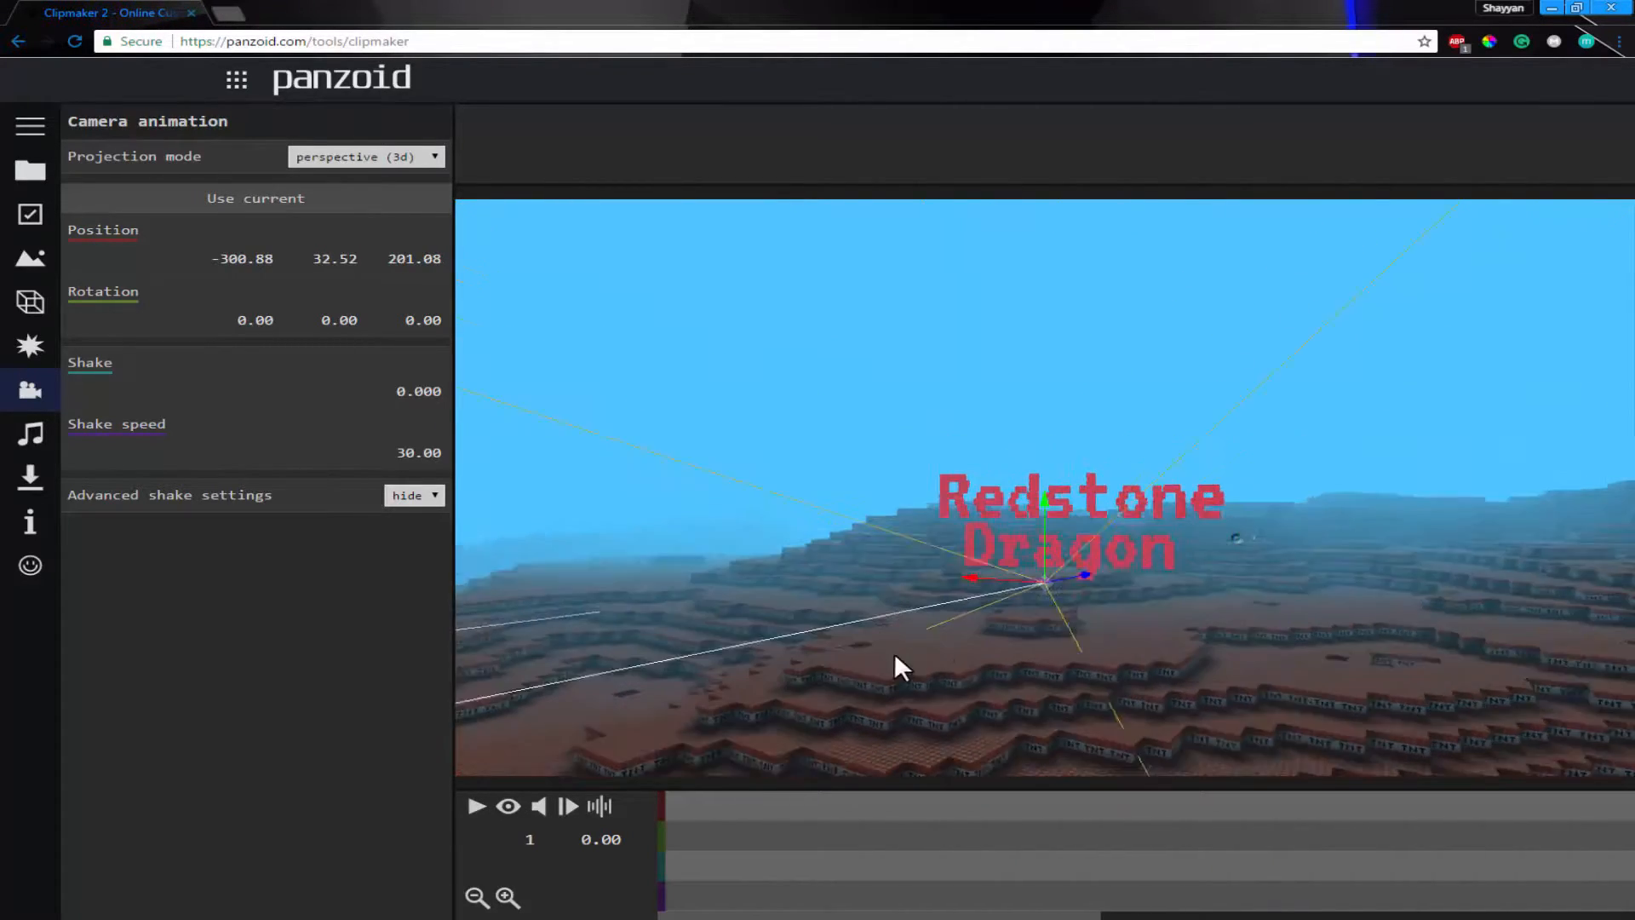
# - Set the camera's Y rotation to 202.60 so it faces the Redstone Dragon text
pyautogui.scroll(8, 896, 656)
pyautogui.moveTo(338, 321); pyautogui.dragTo(423, 347)
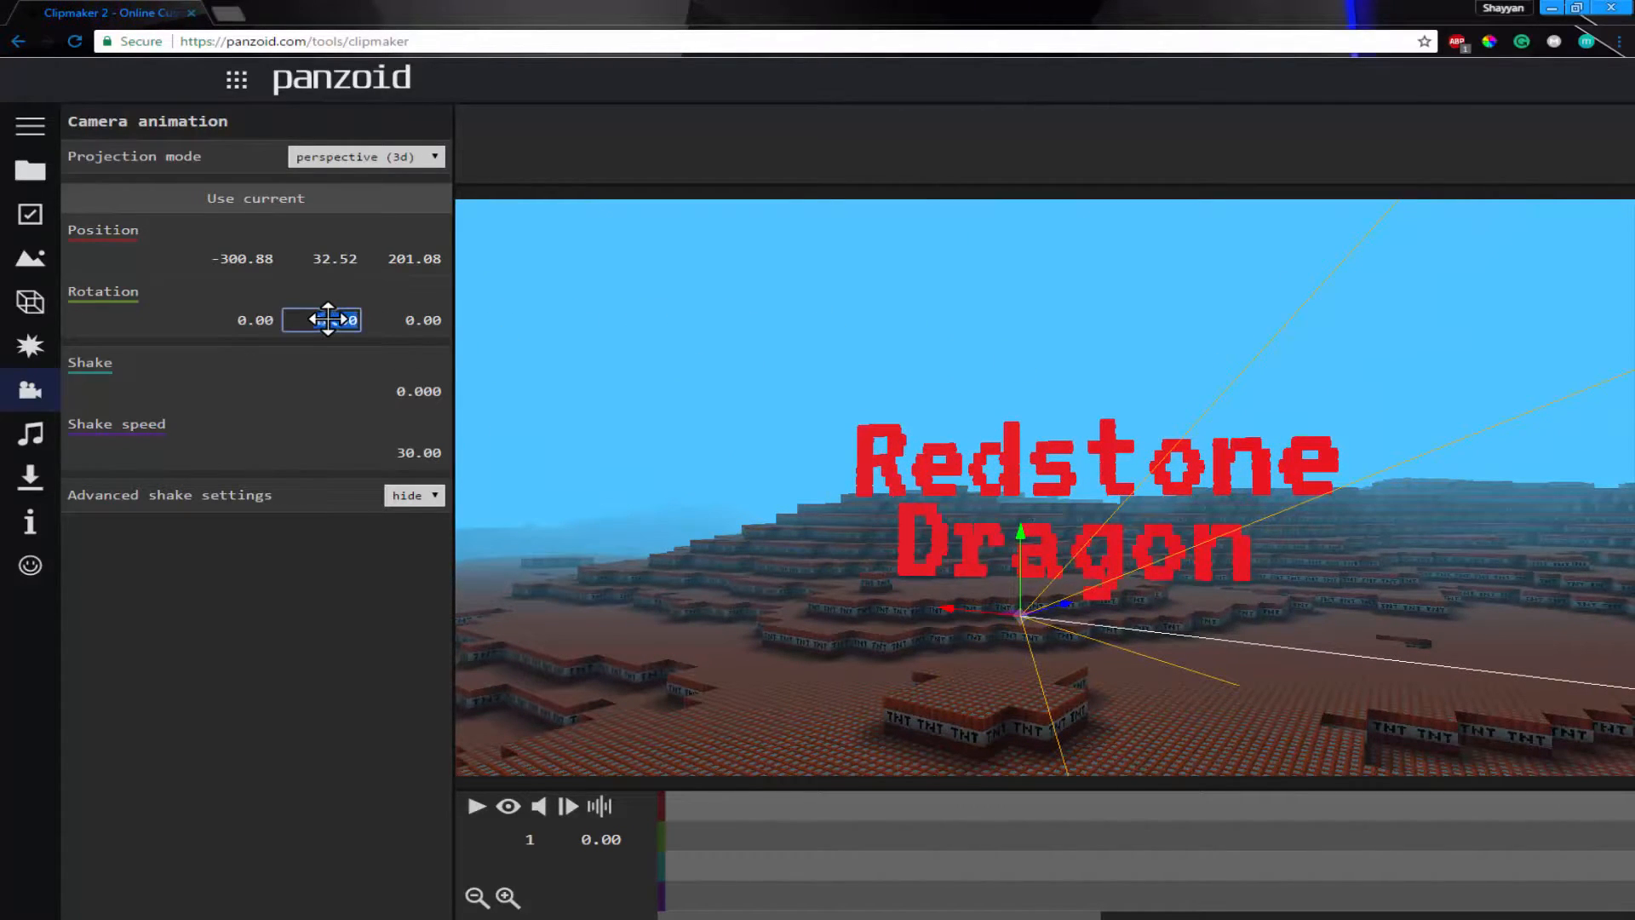
pyautogui.click(423, 348)
pyautogui.moveTo(990, 620); pyautogui.dragTo(1121, 652)
pyautogui.scroll(4, 1120, 652)
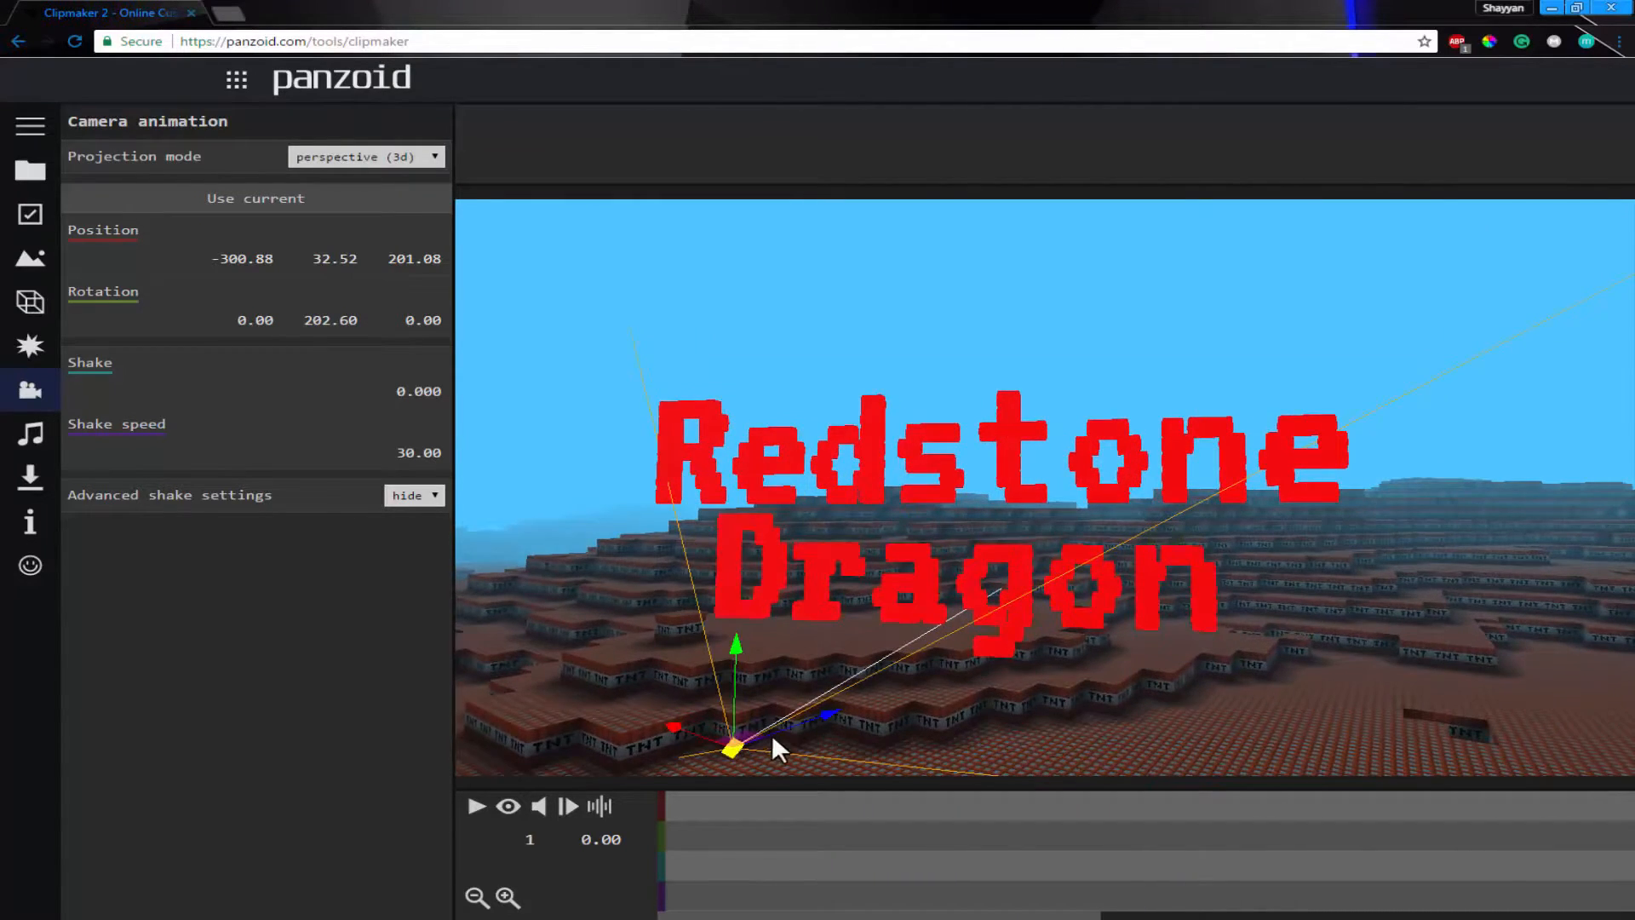
# - Move the camera back from the Redstone Dragon text to about -395.40, 54.96, 91.89 and check its framing in the render preview
pyautogui.scroll(-3, 772, 735)
pyautogui.moveTo(824, 661); pyautogui.dragTo(616, 617)
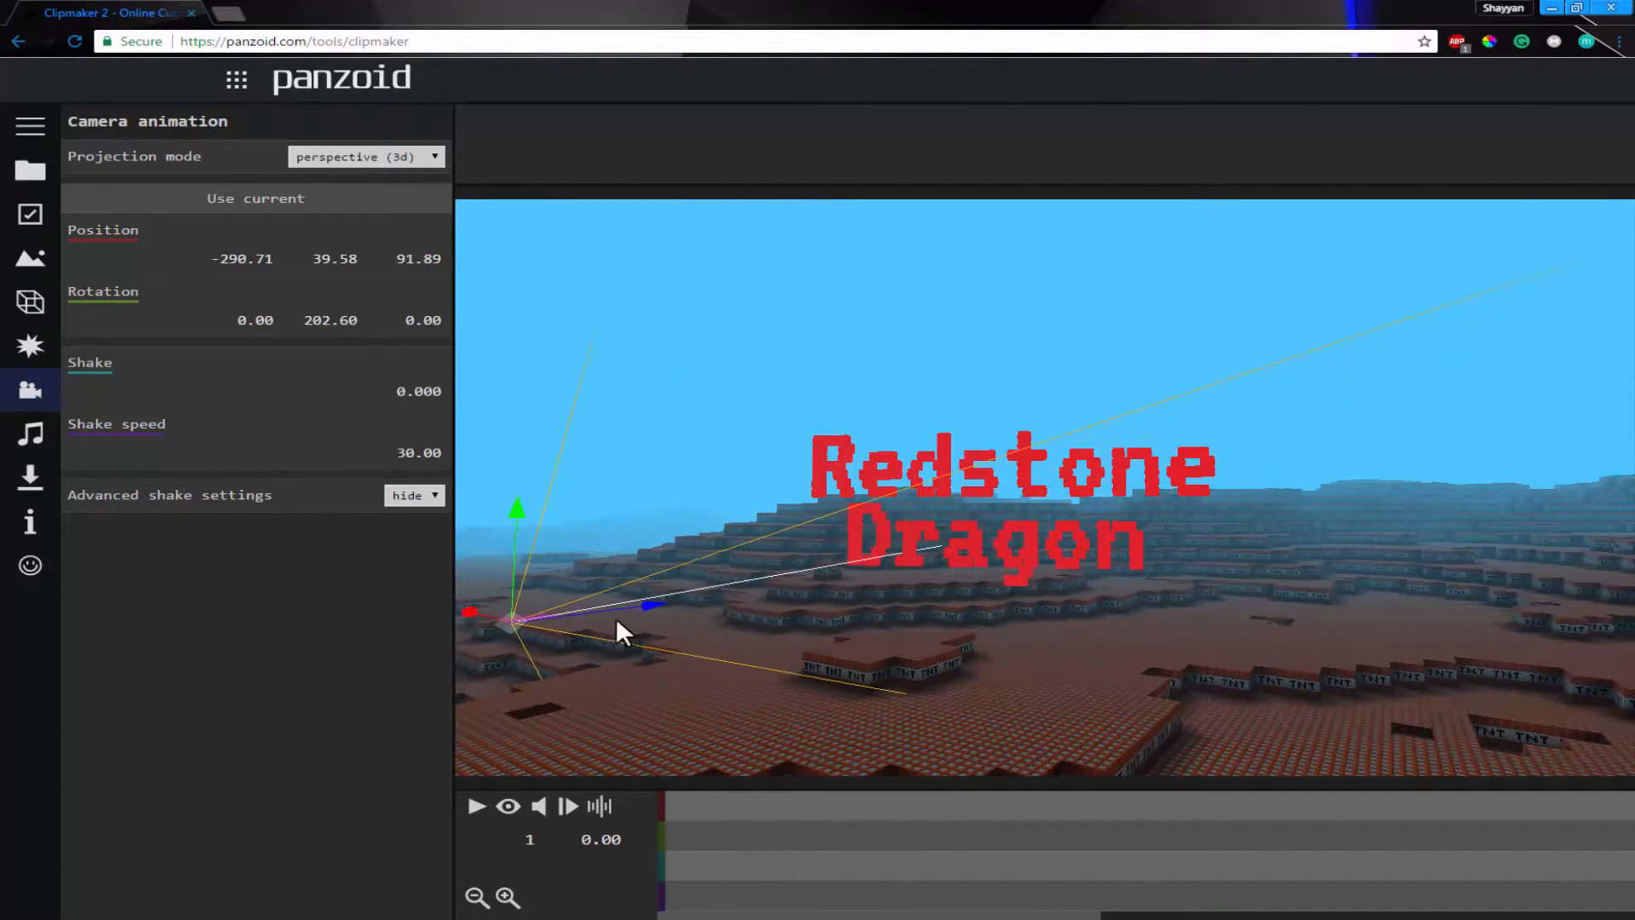
pyautogui.moveTo(480, 613); pyautogui.dragTo(912, 532)
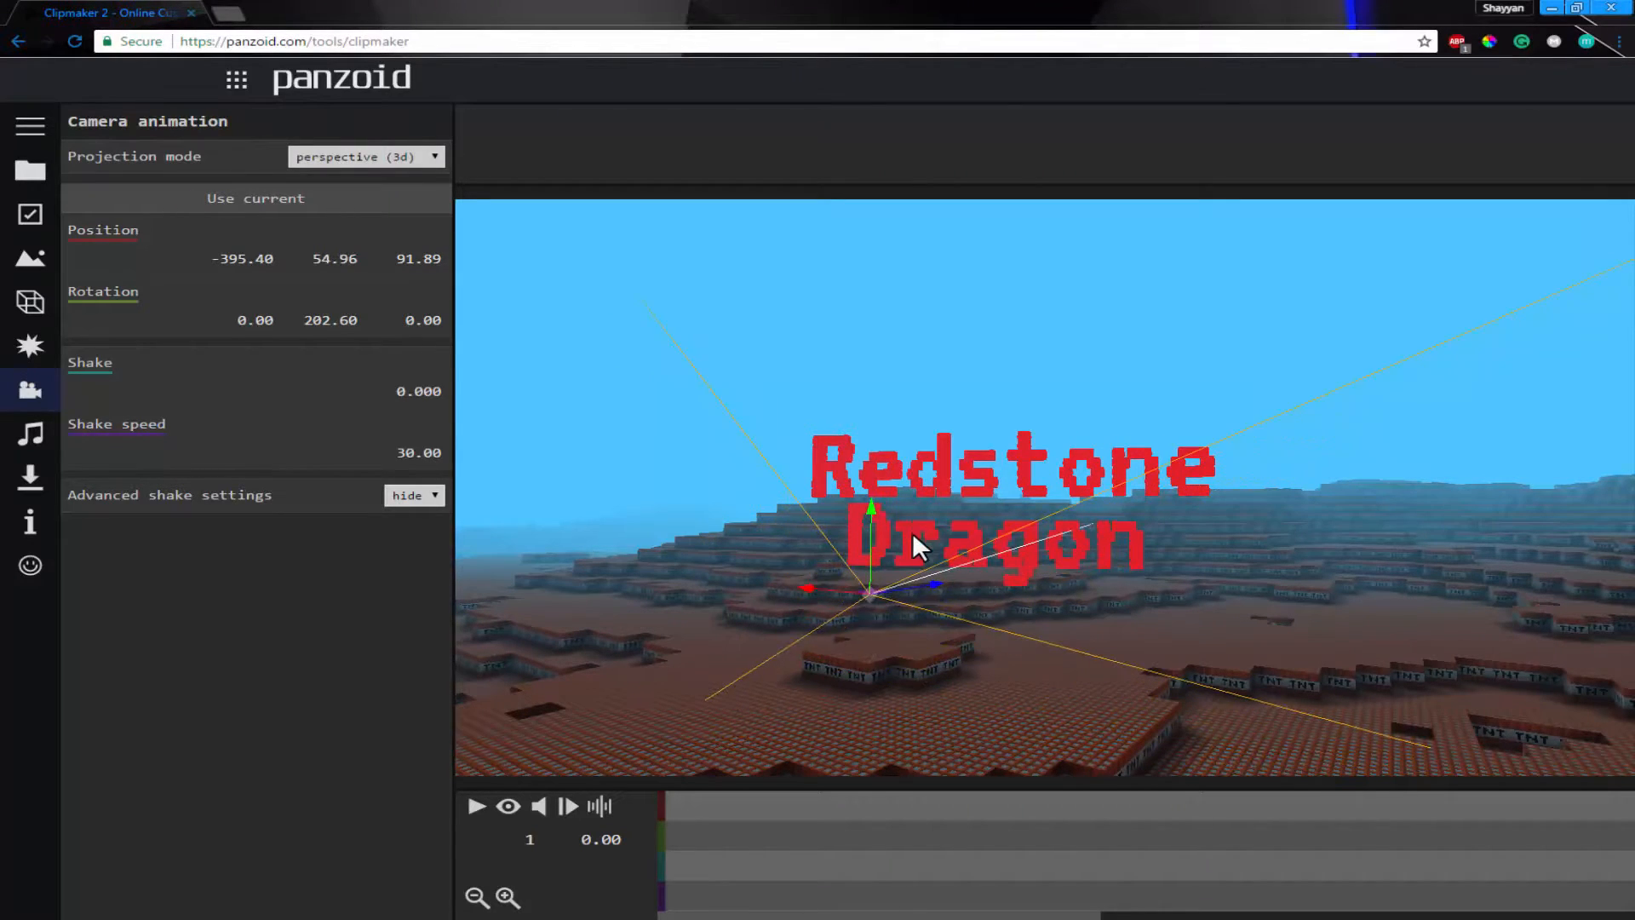
pyautogui.click(507, 807)
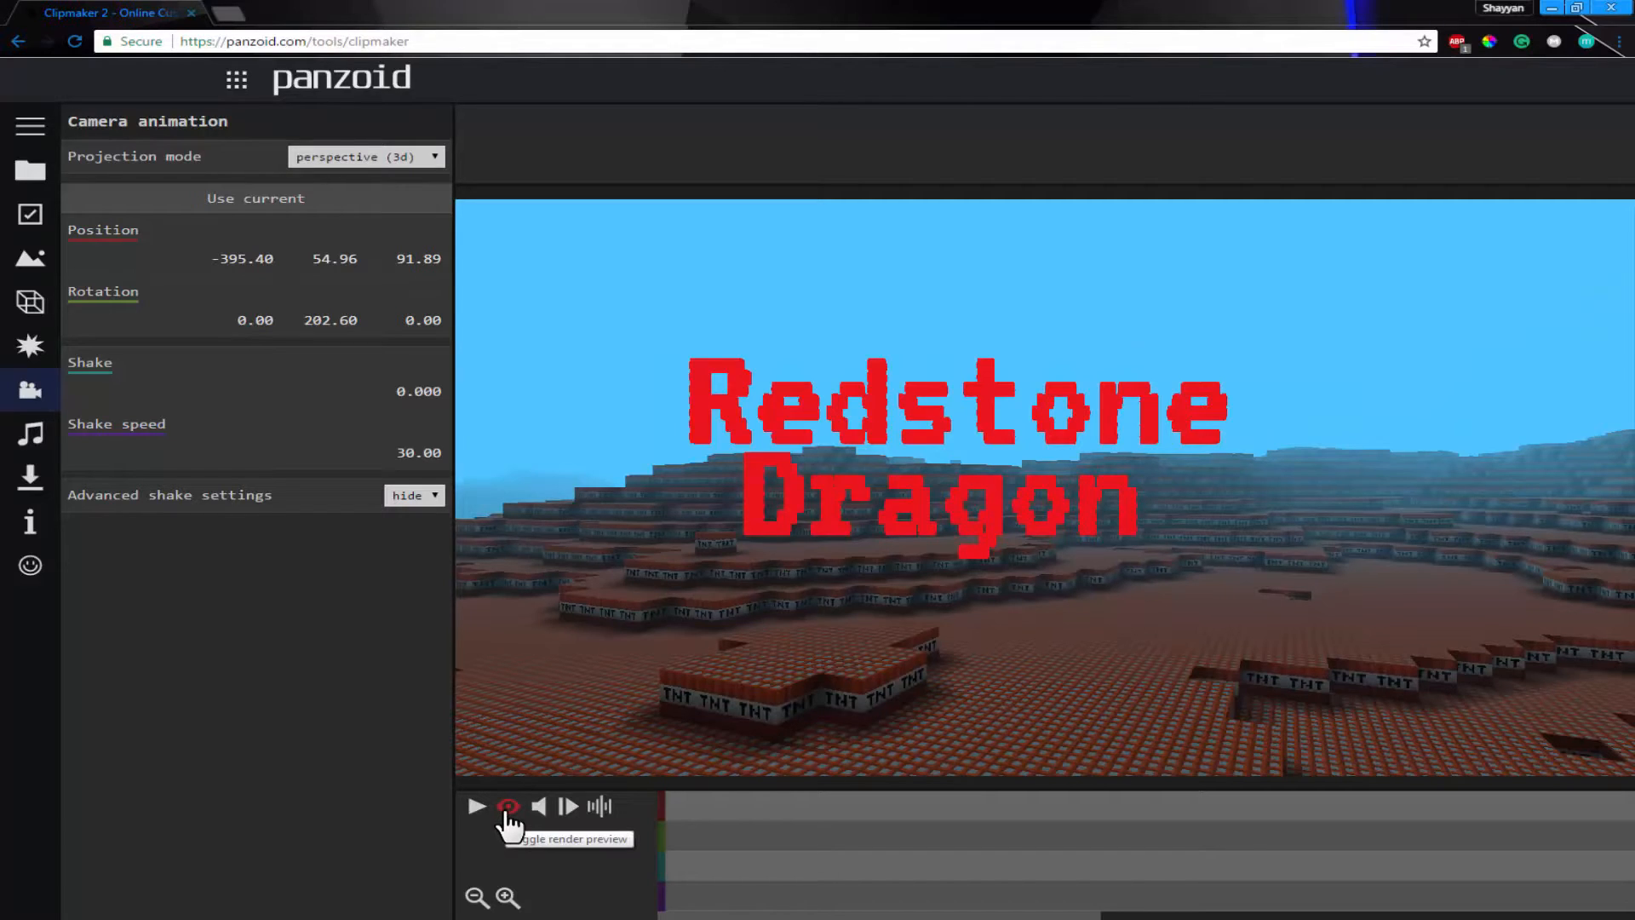
pyautogui.click(507, 807)
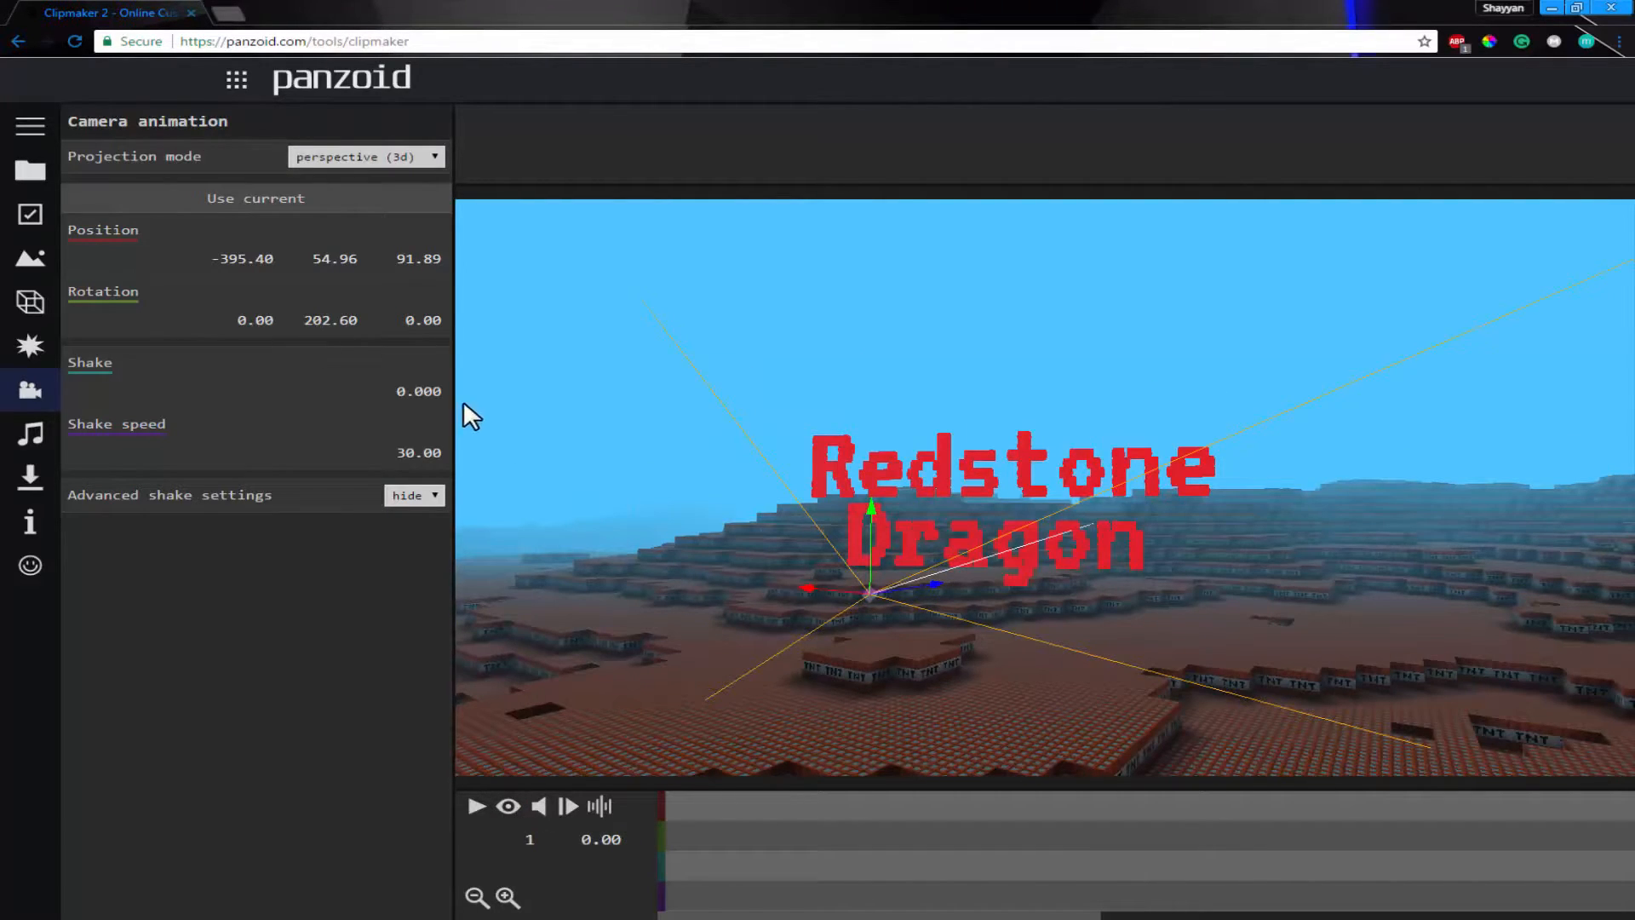
# - Reset the camera's Y rotation and its X, Y and Z position to 0
pyautogui.click(335, 321)
pyautogui.write('0')
pyautogui.press('Return')
pyautogui.click(245, 259)
pyautogui.write('0')
pyautogui.press('Return')
pyautogui.write('0')
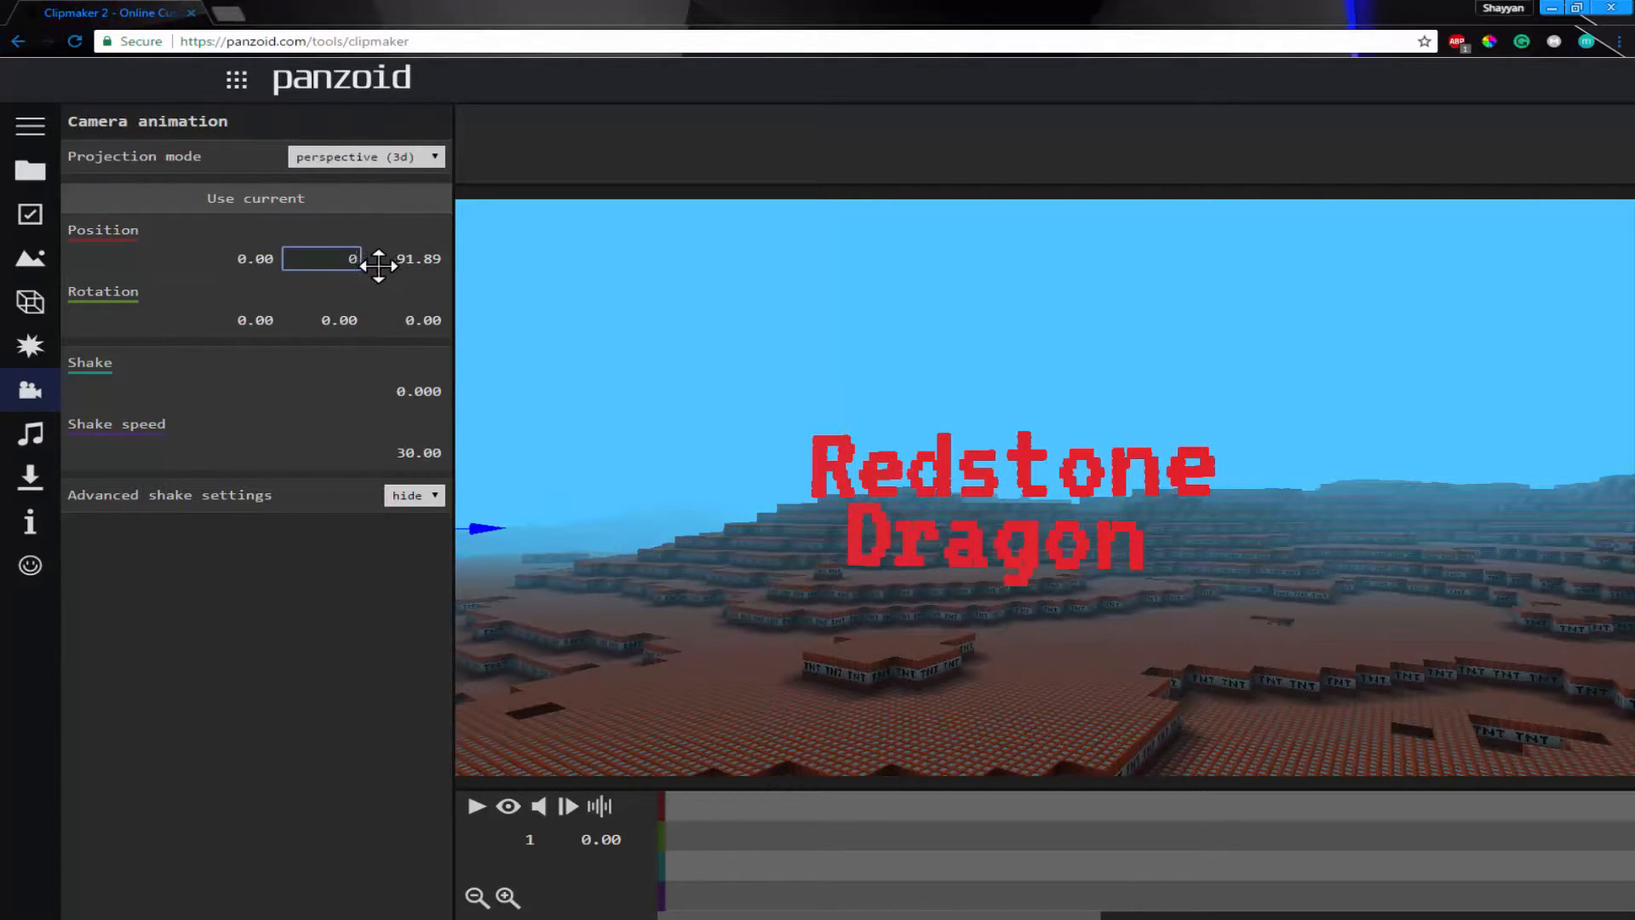
pyautogui.click(402, 267)
pyautogui.write('0')
pyautogui.press('Return')
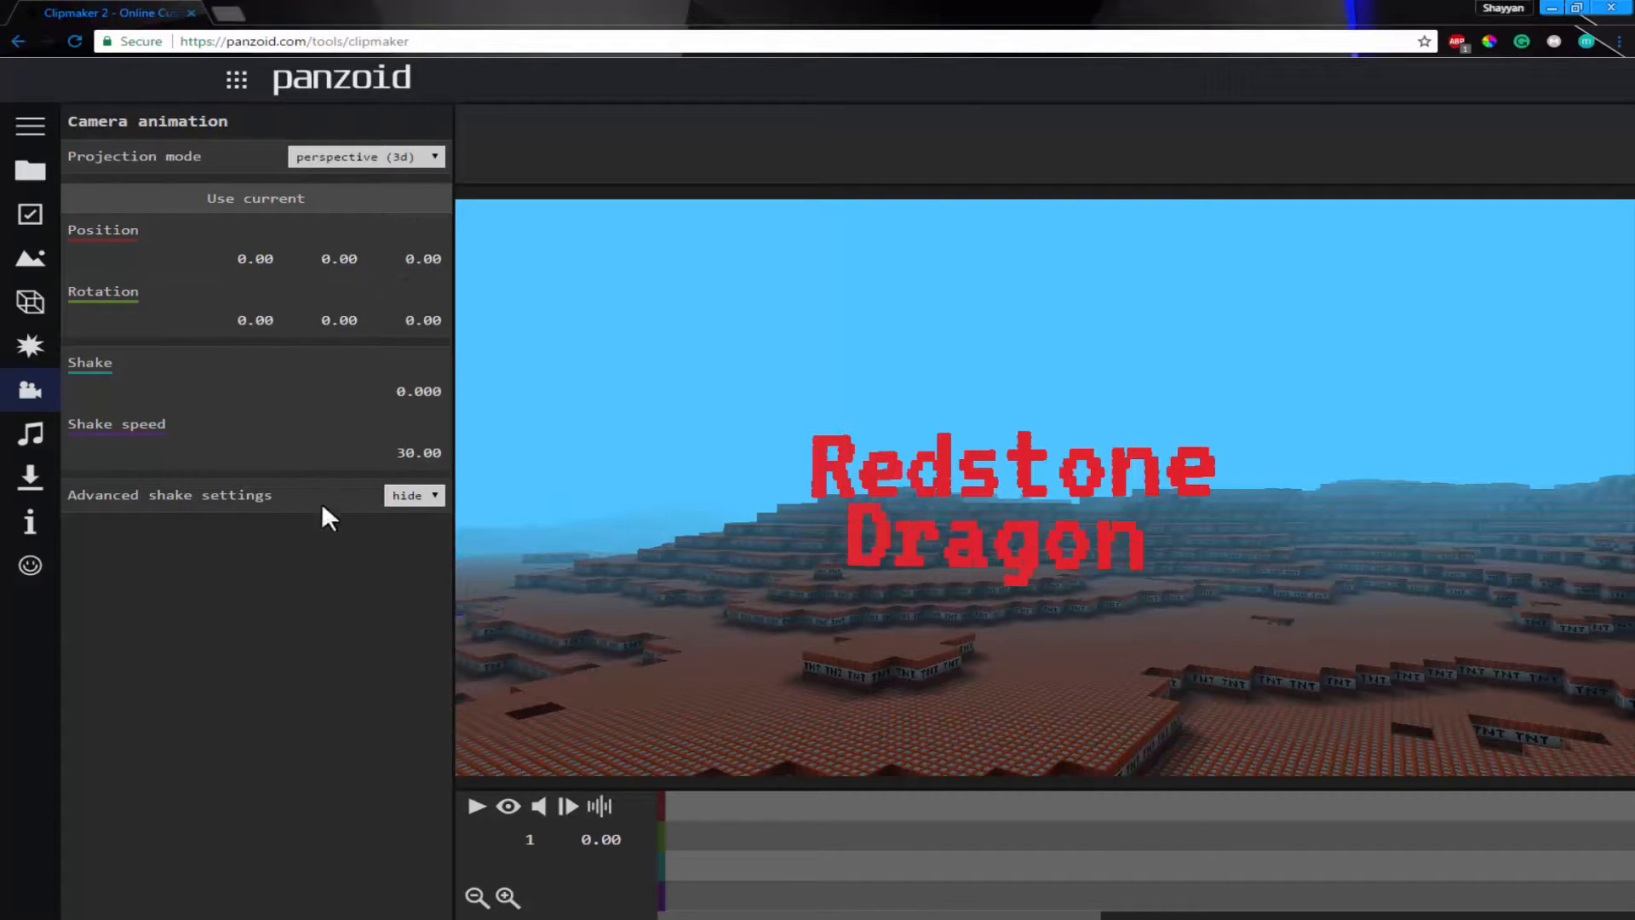
# - Look around the scene from the reset camera to the text and examine the Channel Name group's settings
pyautogui.moveTo(754, 549); pyautogui.dragTo(408, 499)
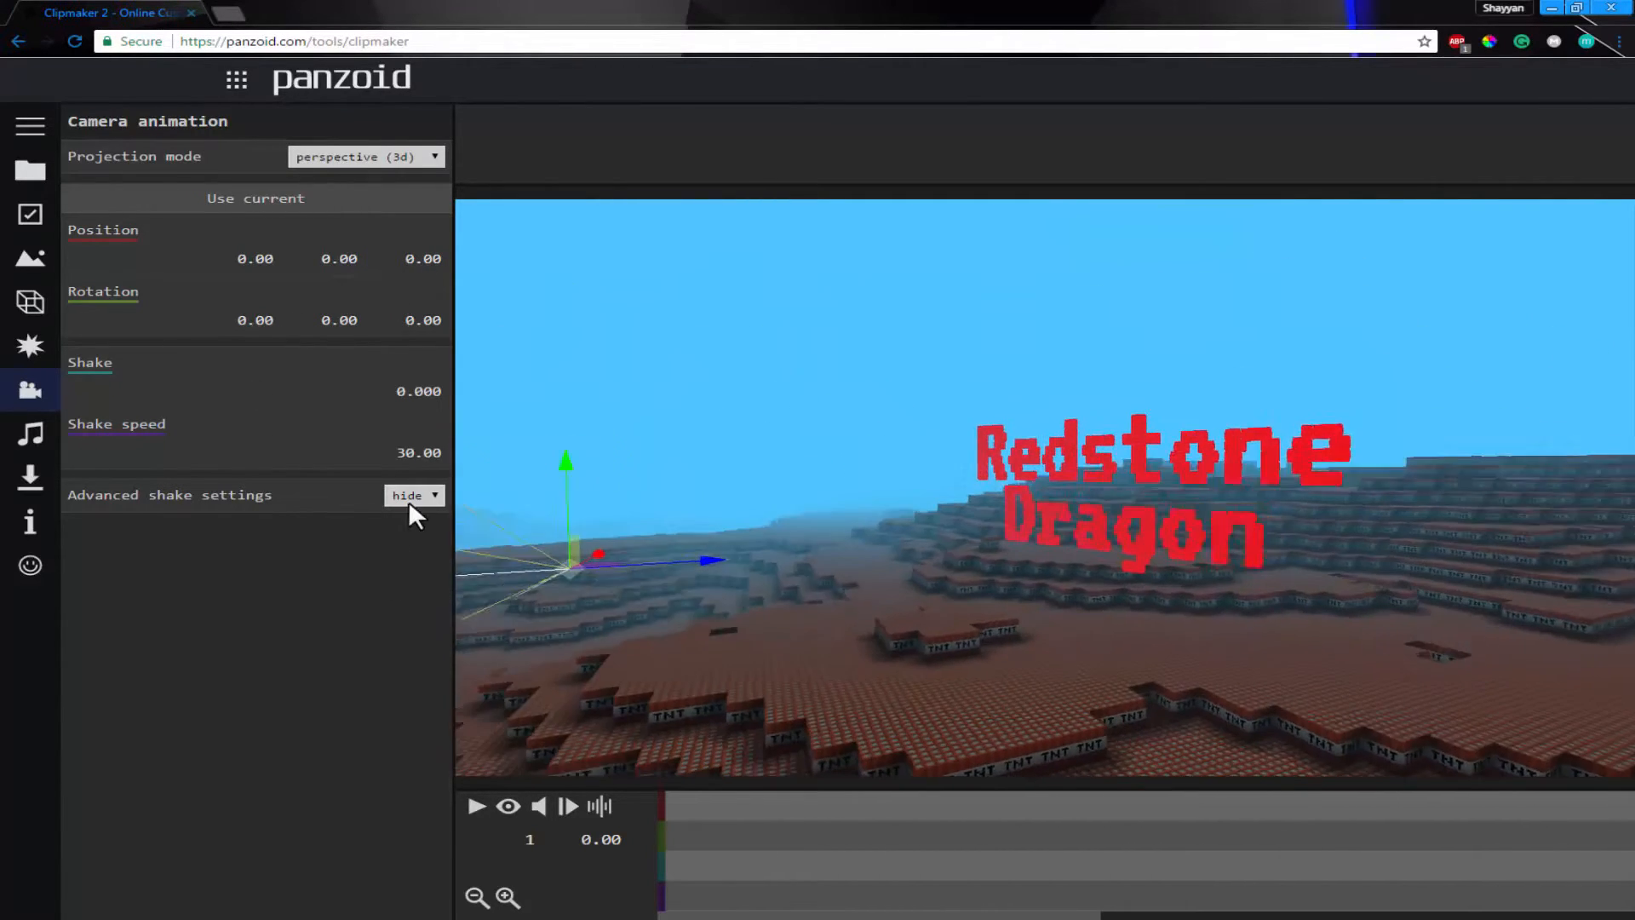
pyautogui.moveTo(1035, 524); pyautogui.dragTo(1114, 339)
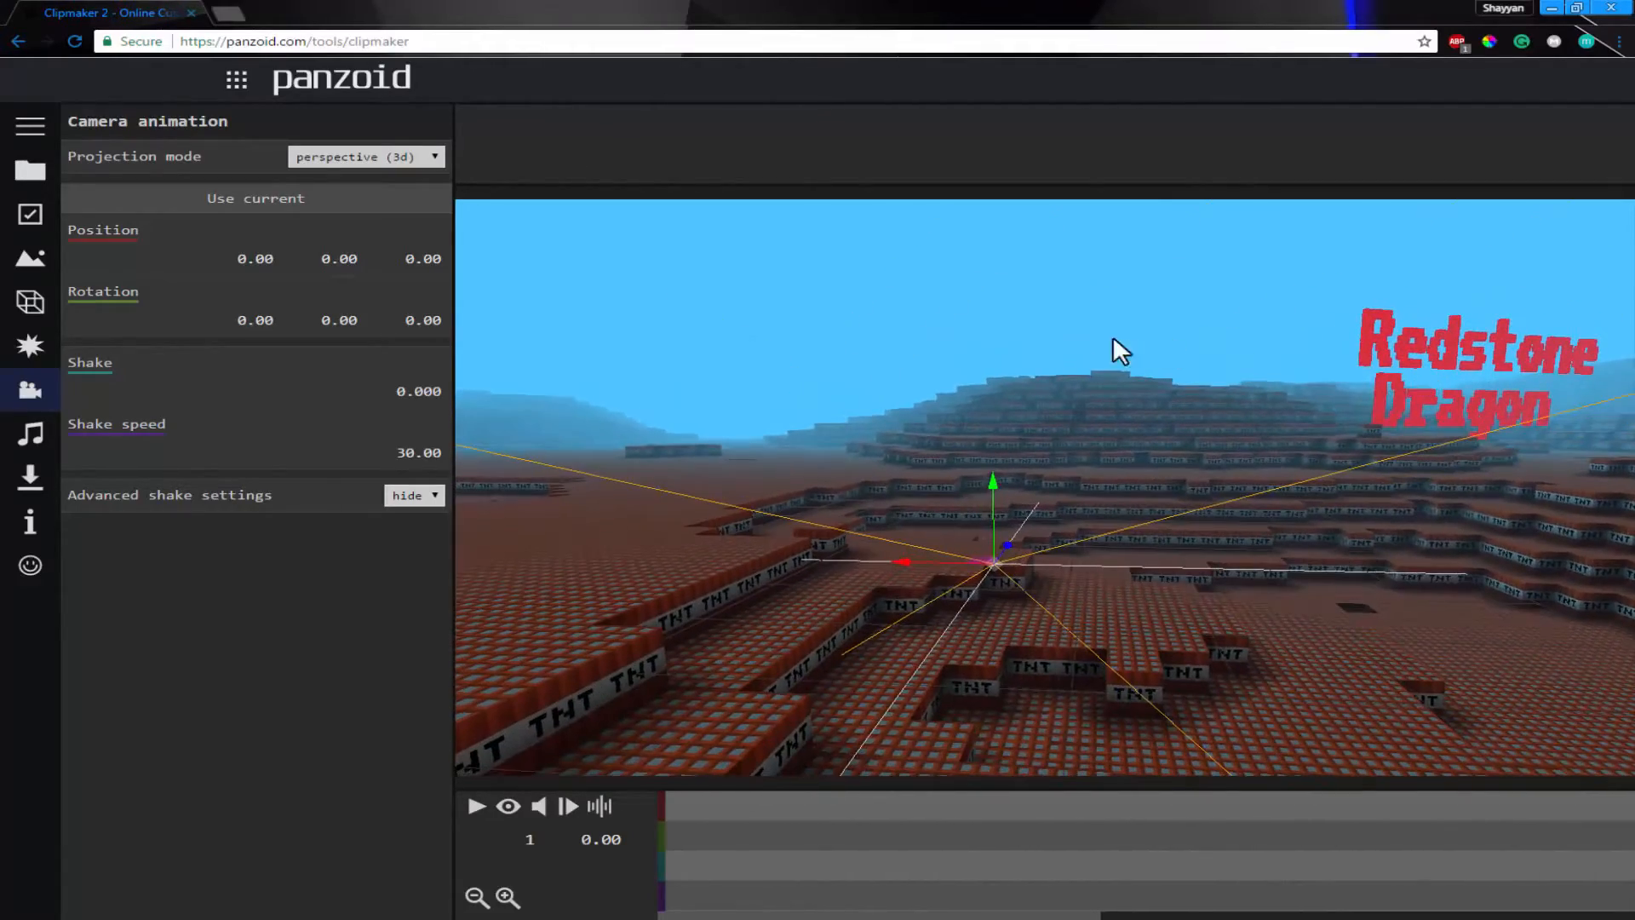
pyautogui.moveTo(1071, 514); pyautogui.dragTo(1029, 627)
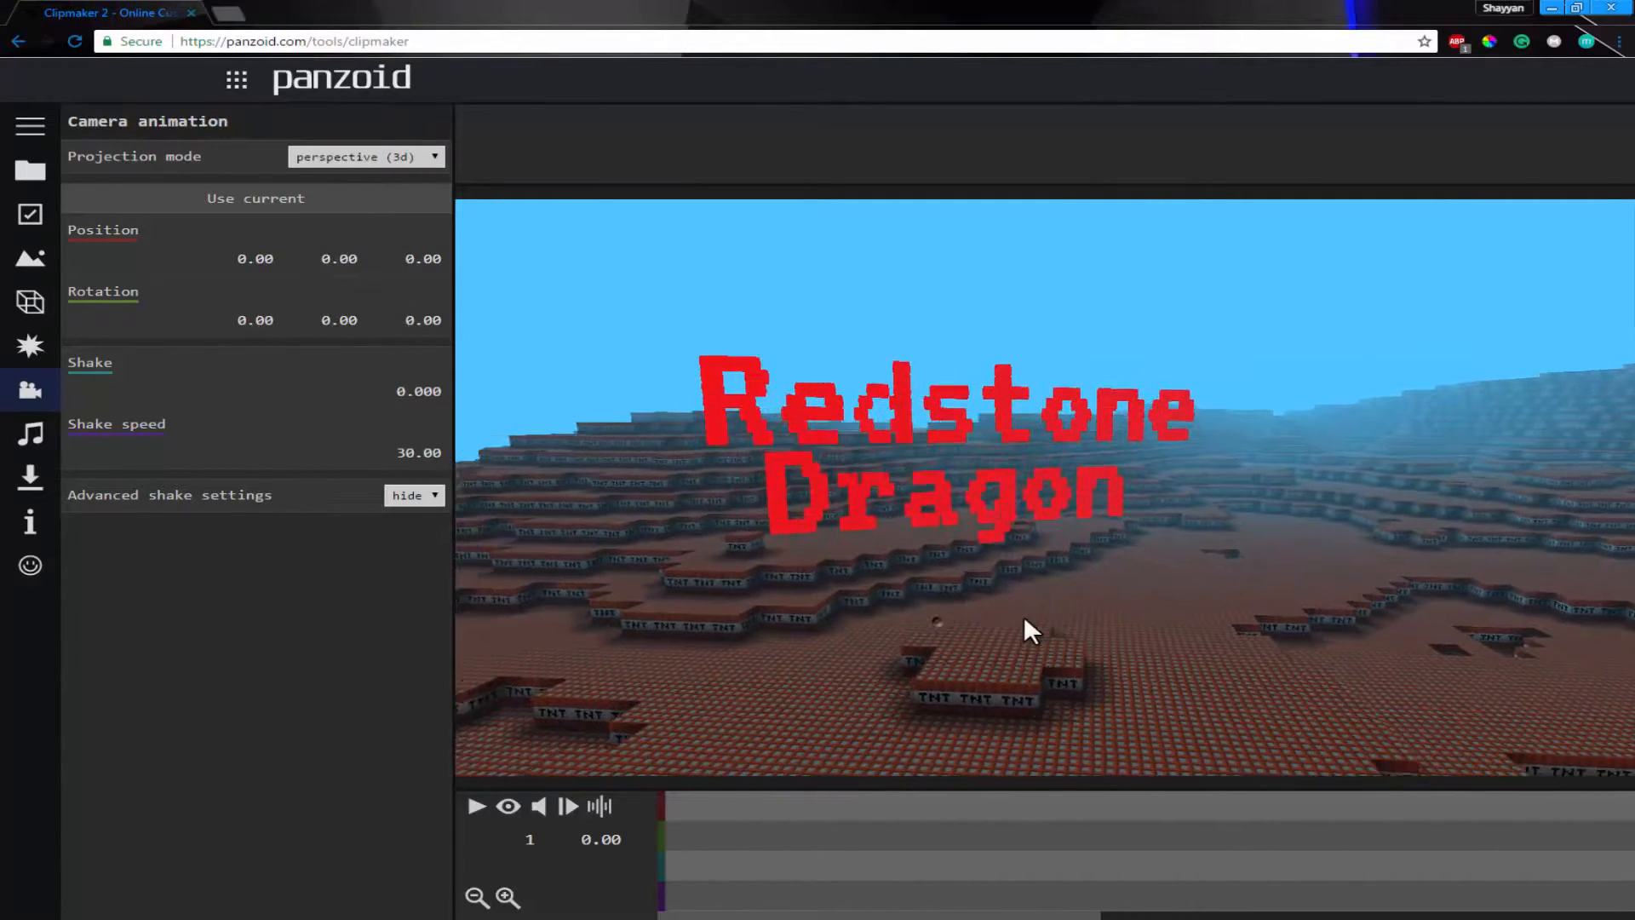
pyautogui.click(12, 227)
pyautogui.click(8, 254)
pyautogui.click(28, 288)
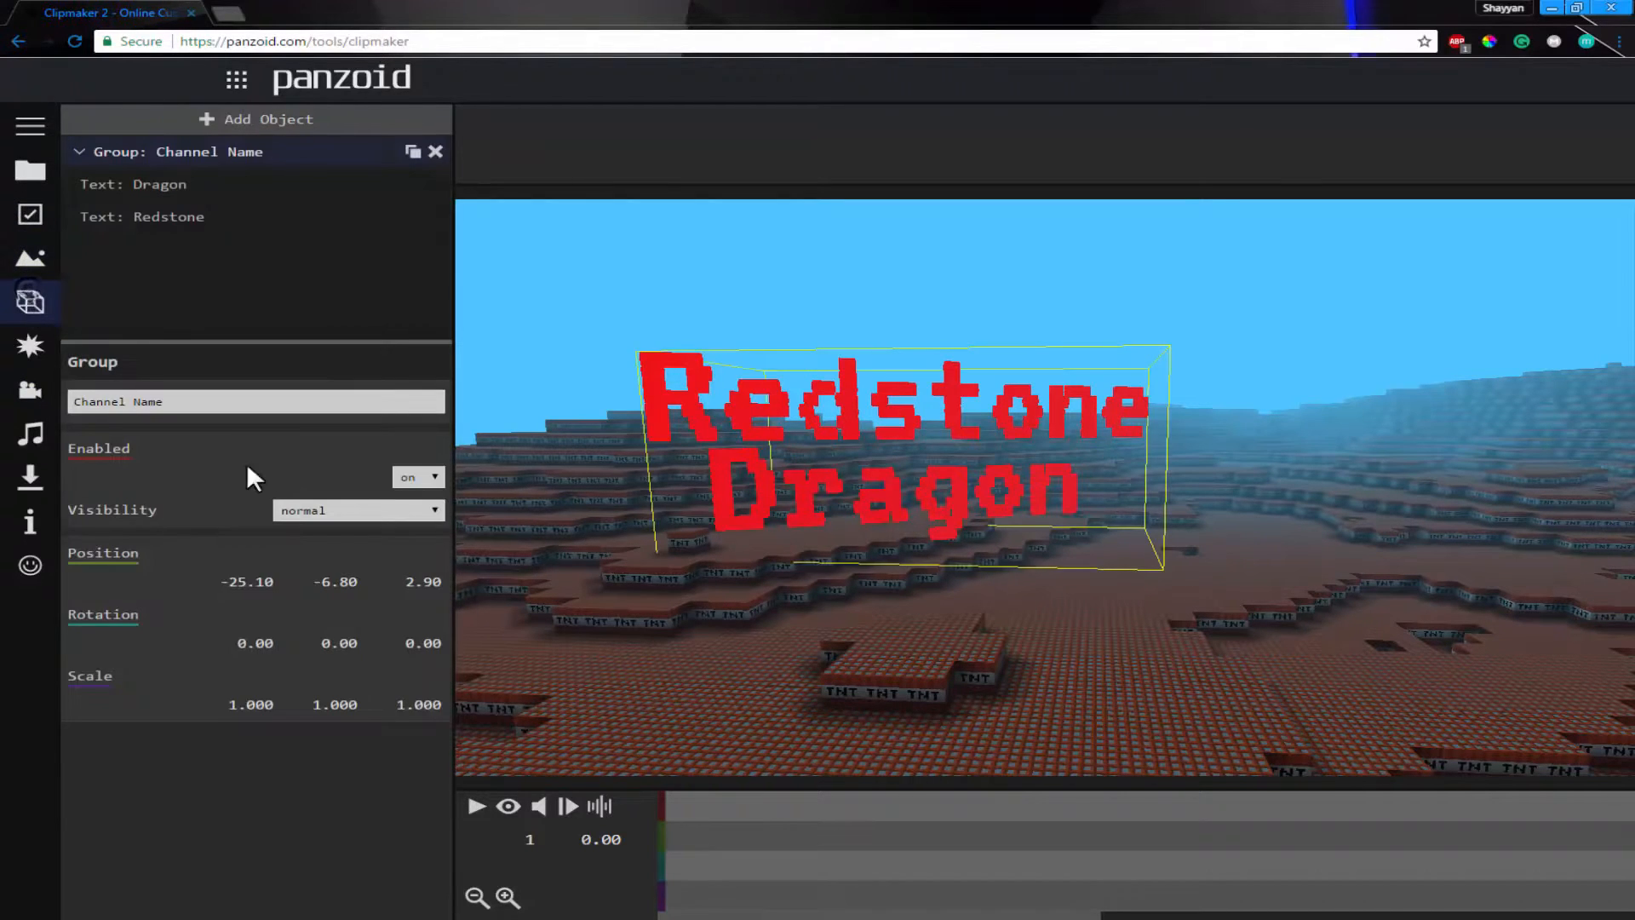
# - Return to the camera animation and add position and rotation keyframes at frame 80 (2.63 seconds)
pyautogui.click(24, 370)
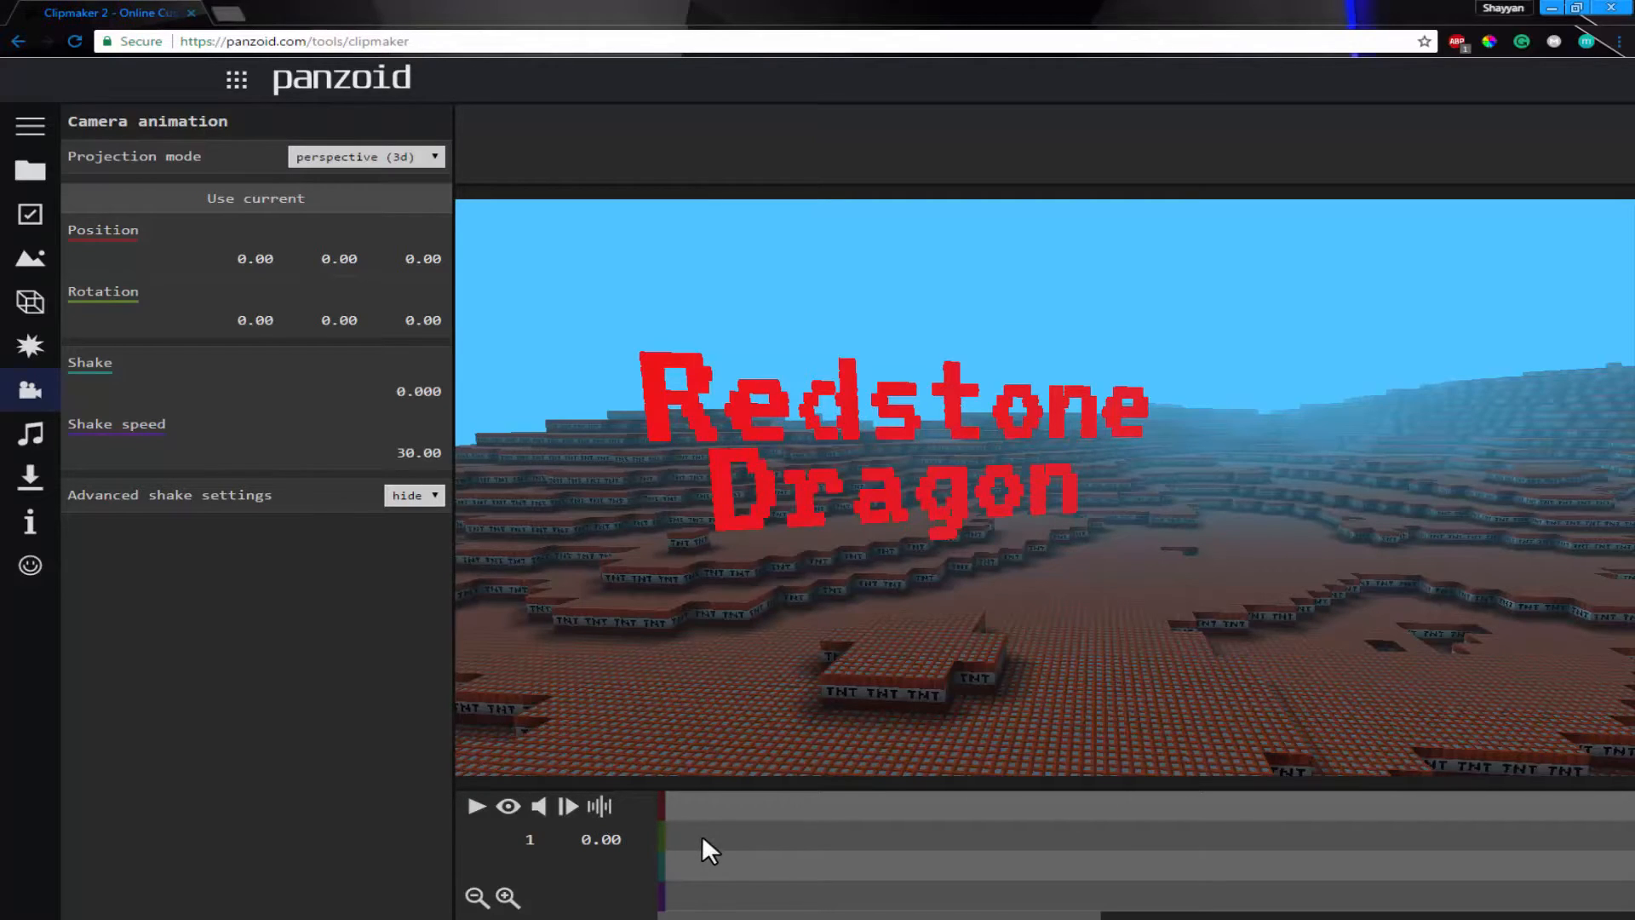
pyautogui.moveTo(697, 852); pyautogui.dragTo(661, 842)
pyautogui.click(477, 807)
pyautogui.click(477, 808)
pyautogui.click(1018, 839)
pyautogui.moveTo(1090, 837); pyautogui.dragTo(1259, 833)
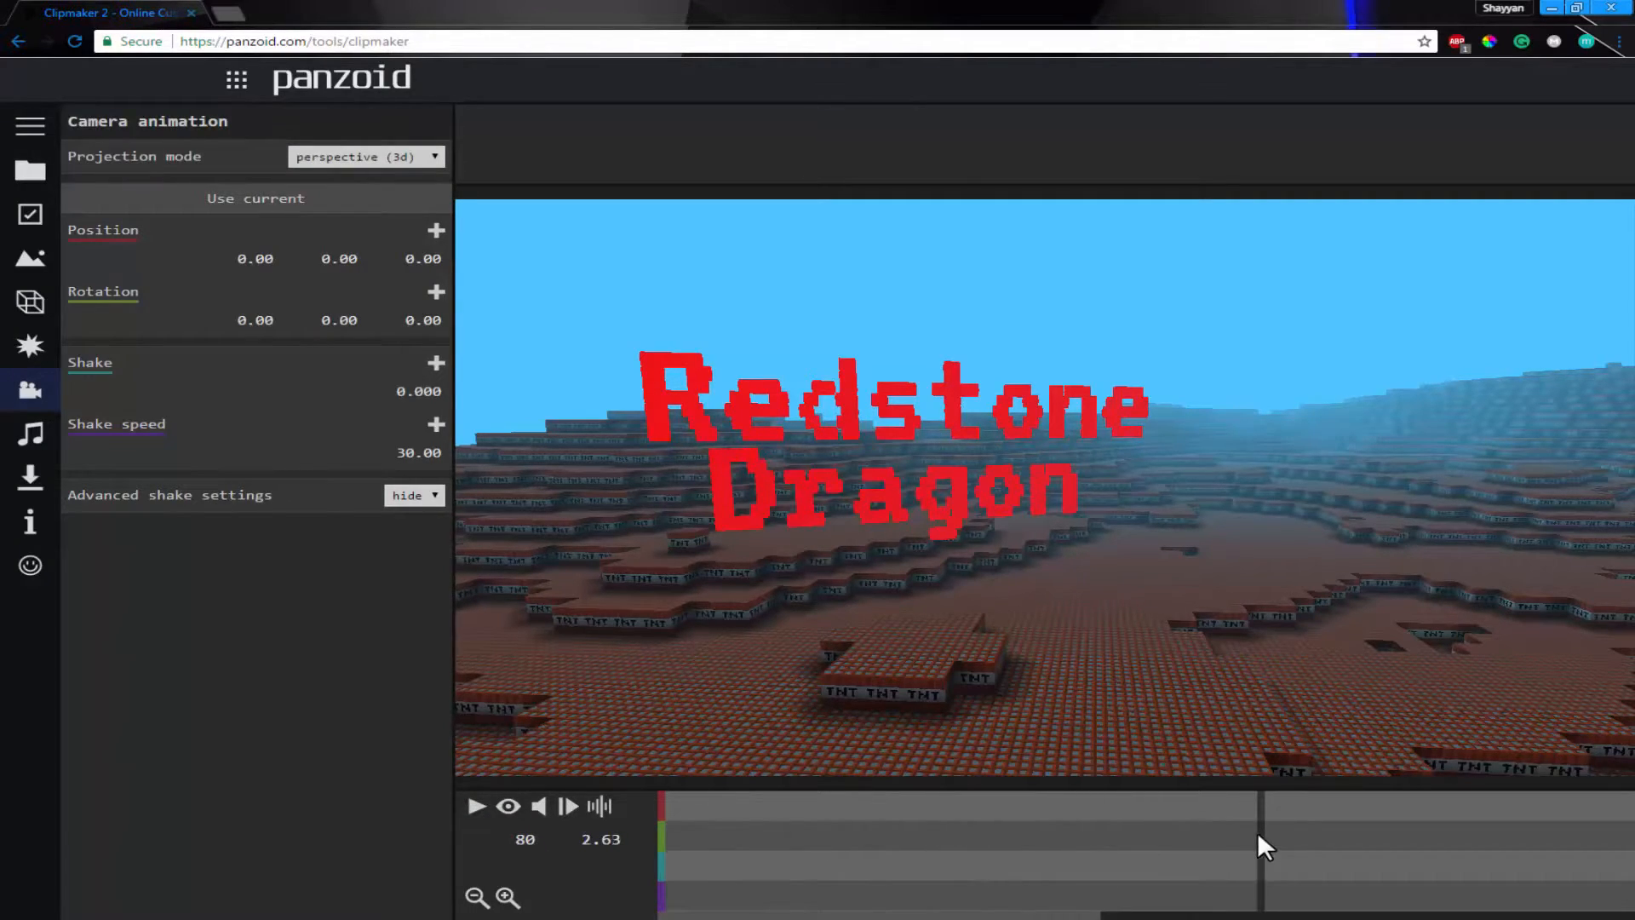
pyautogui.click(436, 231)
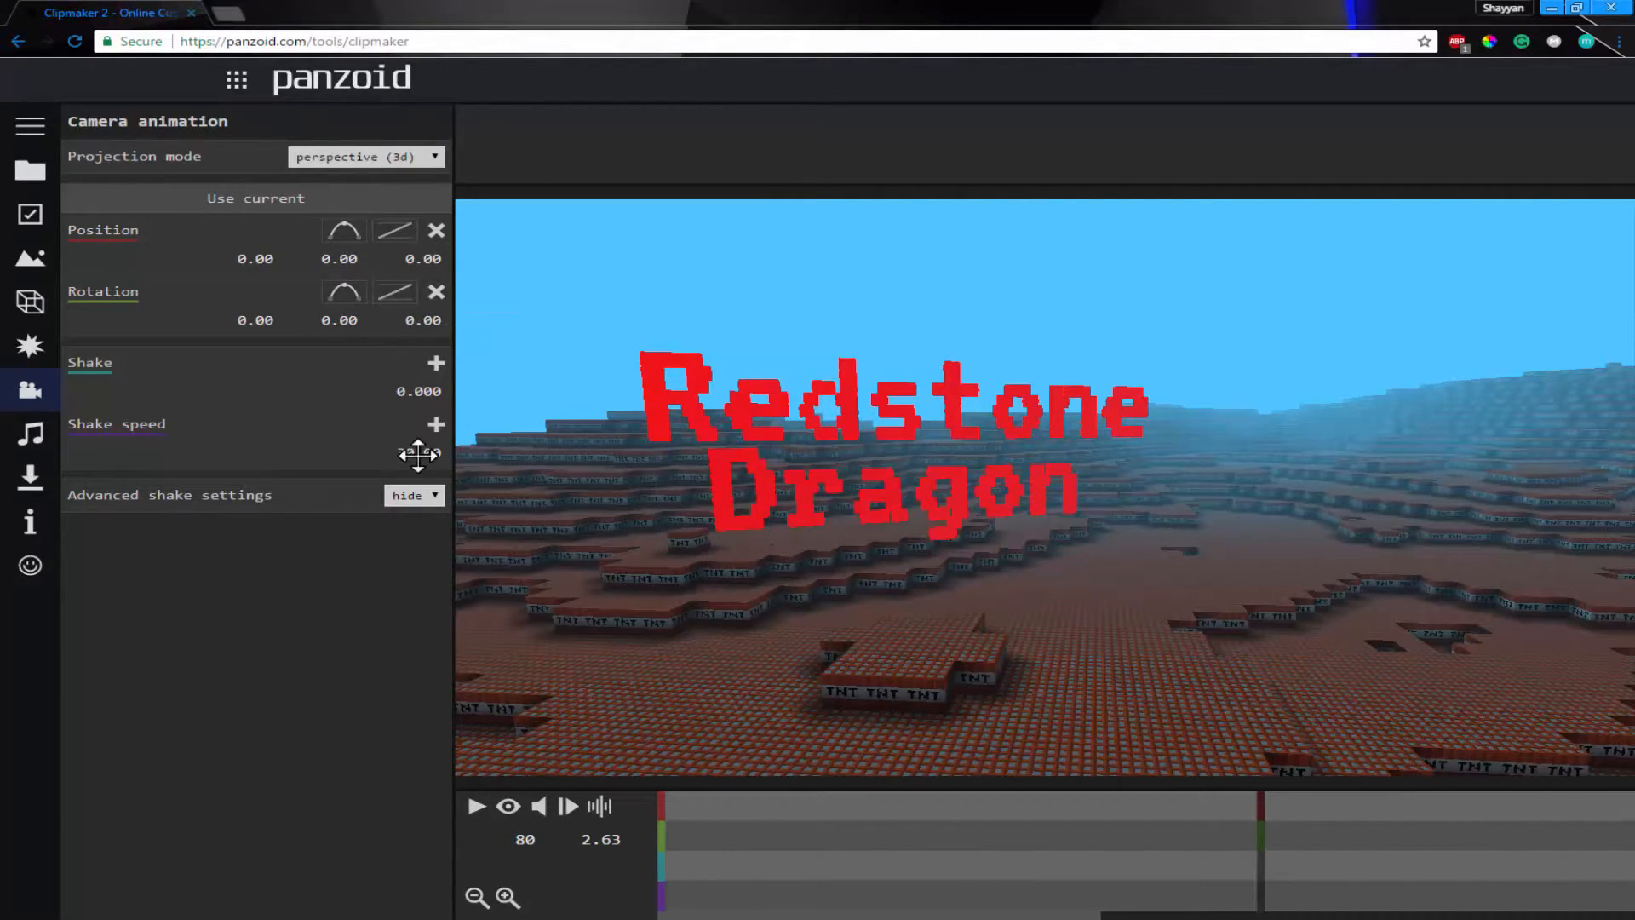
# - At frame 80, set the camera's Y rotation to 202.60 and move it toward the text, to about -365.63, 0.00, 103.10
pyautogui.click(345, 321)
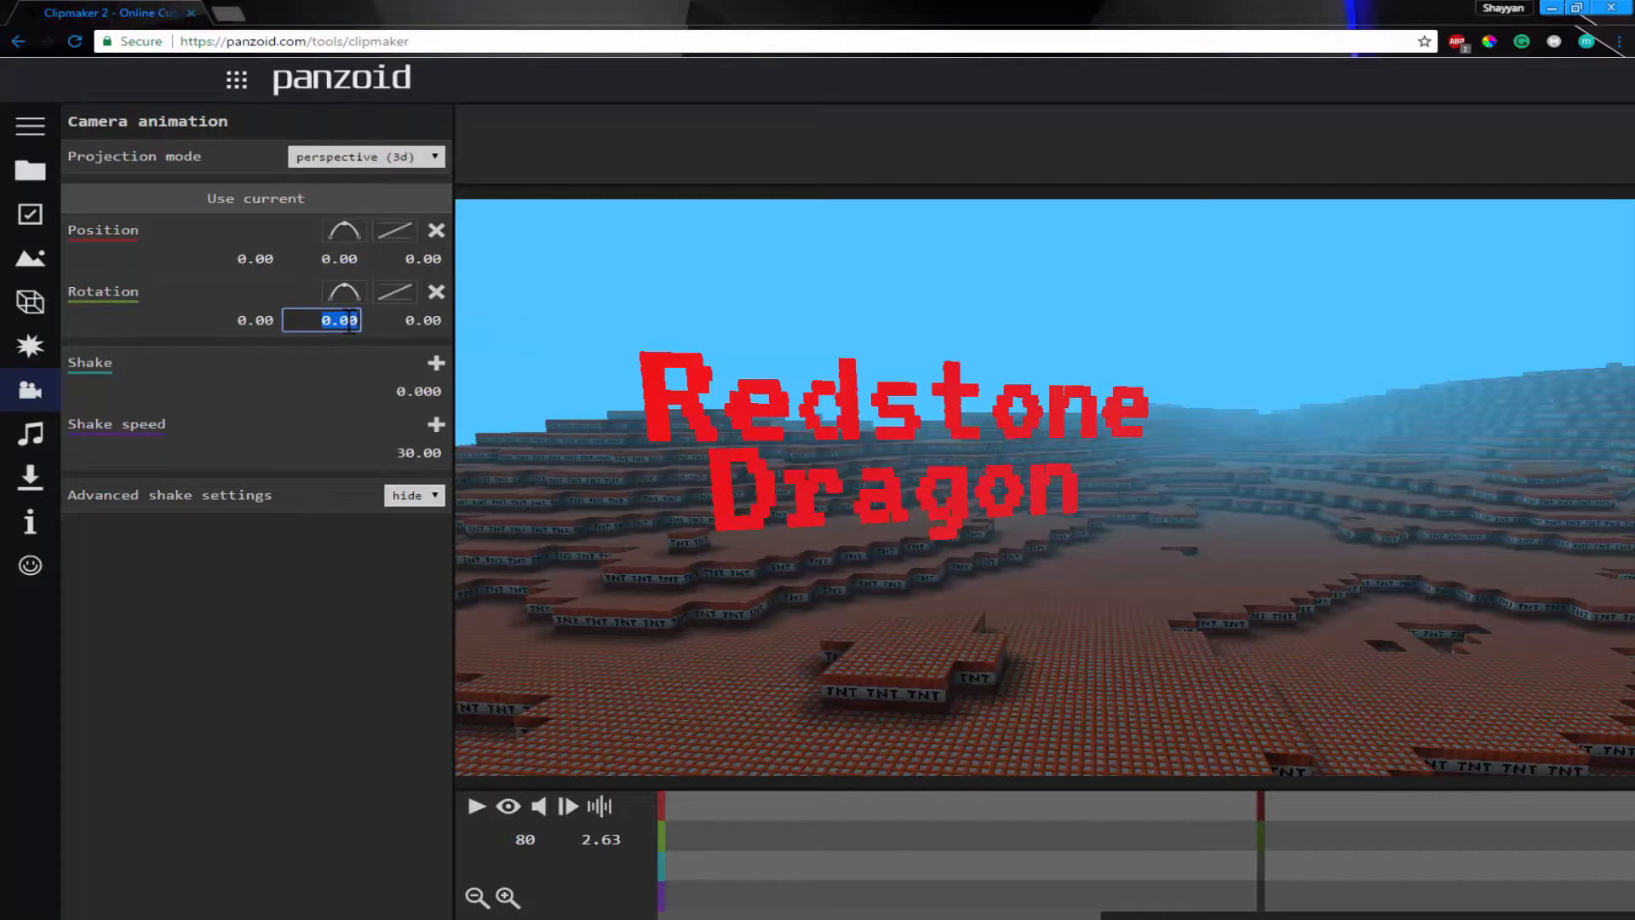
pyautogui.moveTo(292, 264); pyautogui.dragTo(481, 256)
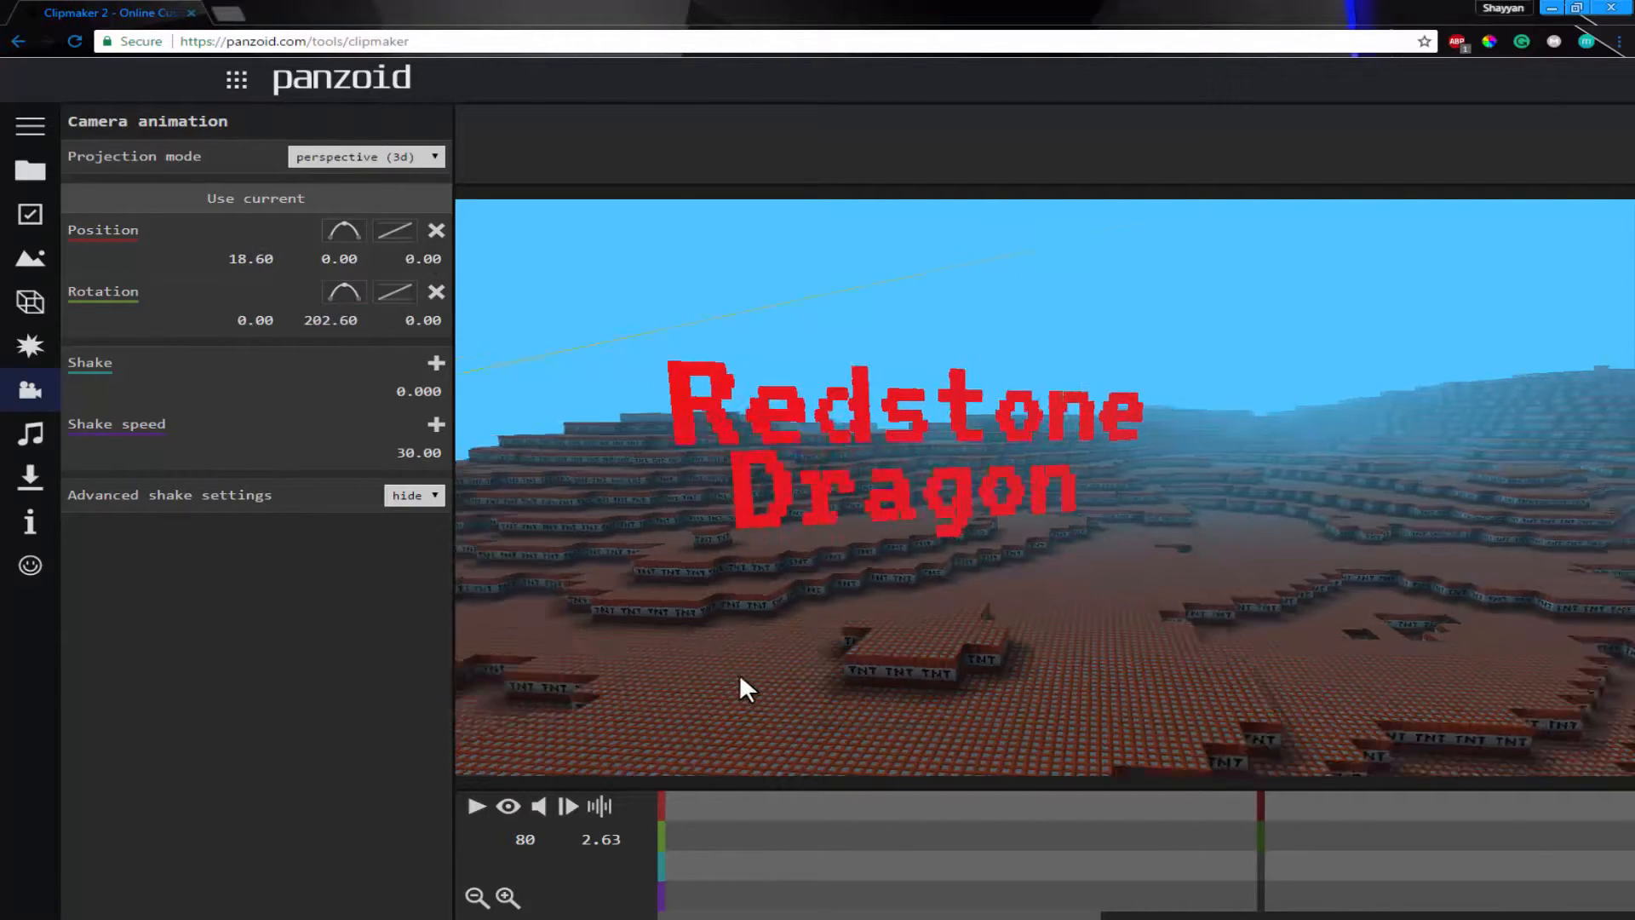
pyautogui.moveTo(716, 663); pyautogui.dragTo(690, 605)
pyautogui.moveTo(1254, 877); pyautogui.dragTo(1260, 873)
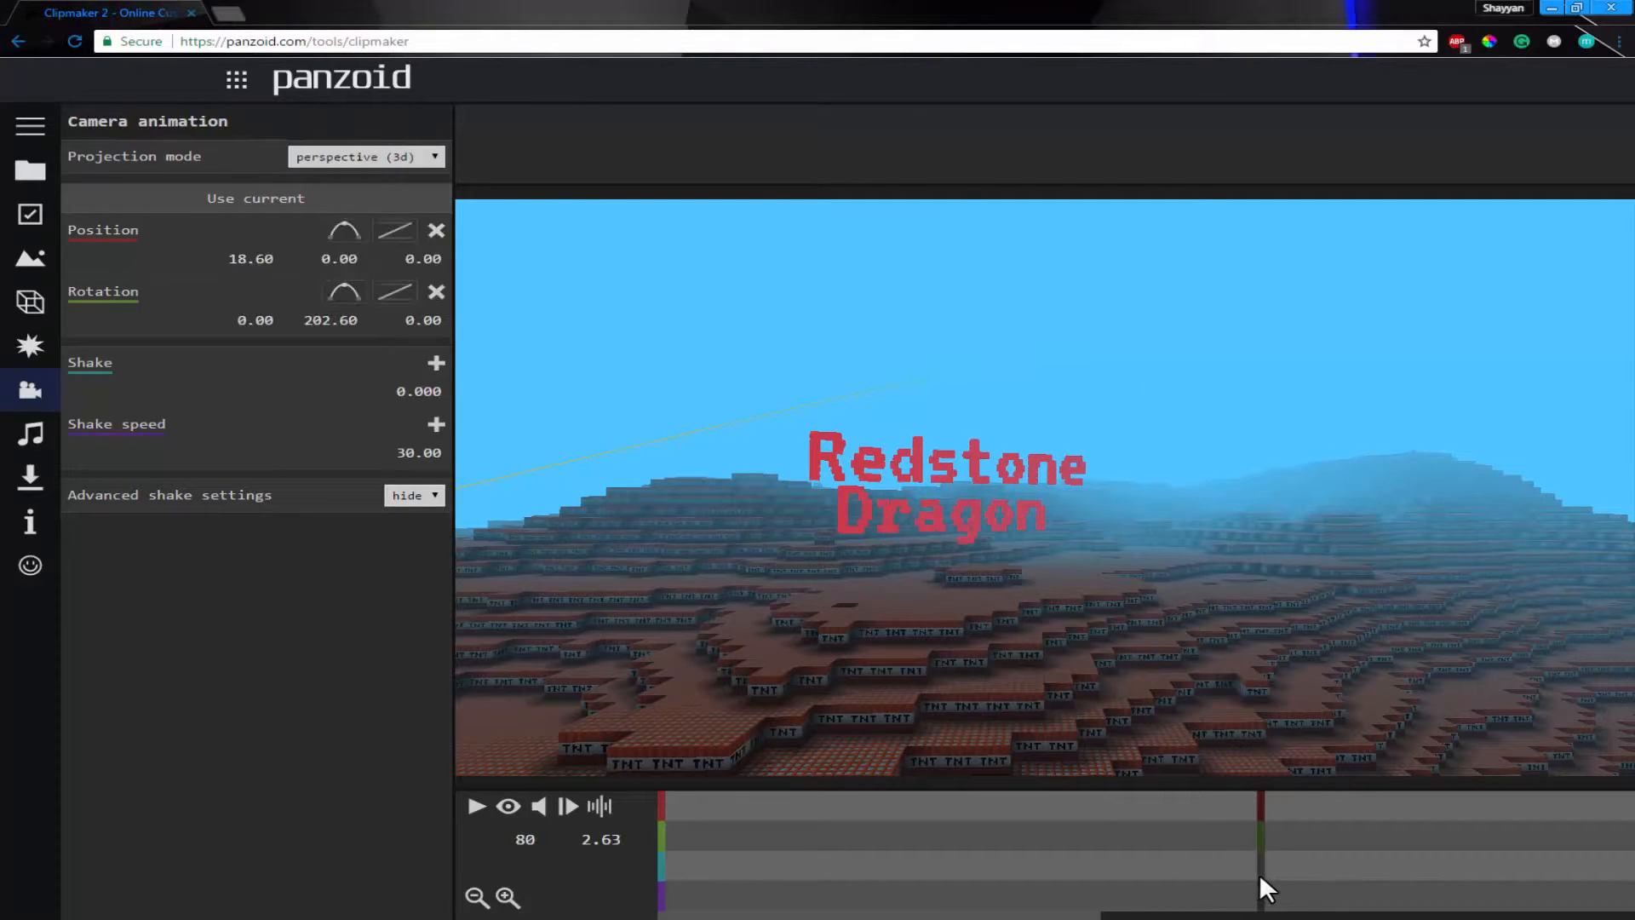
pyautogui.moveTo(764, 559); pyautogui.dragTo(638, 576)
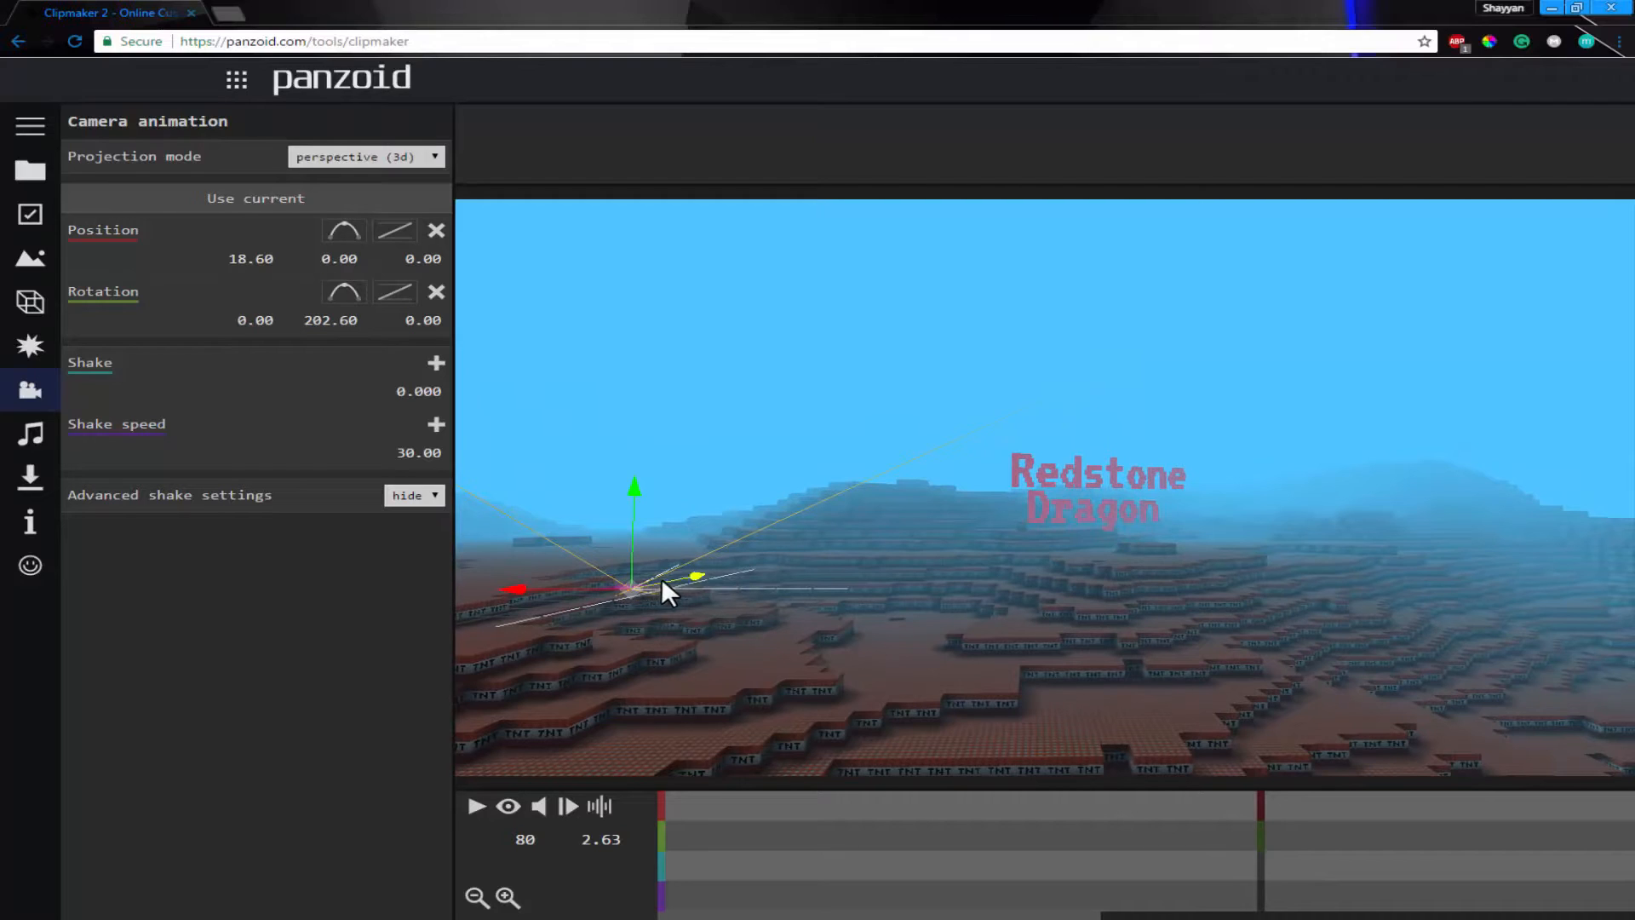
pyautogui.moveTo(853, 538); pyautogui.dragTo(1213, 558)
pyautogui.moveTo(1372, 522); pyautogui.dragTo(1056, 551)
pyautogui.moveTo(1251, 750); pyautogui.dragTo(907, 721)
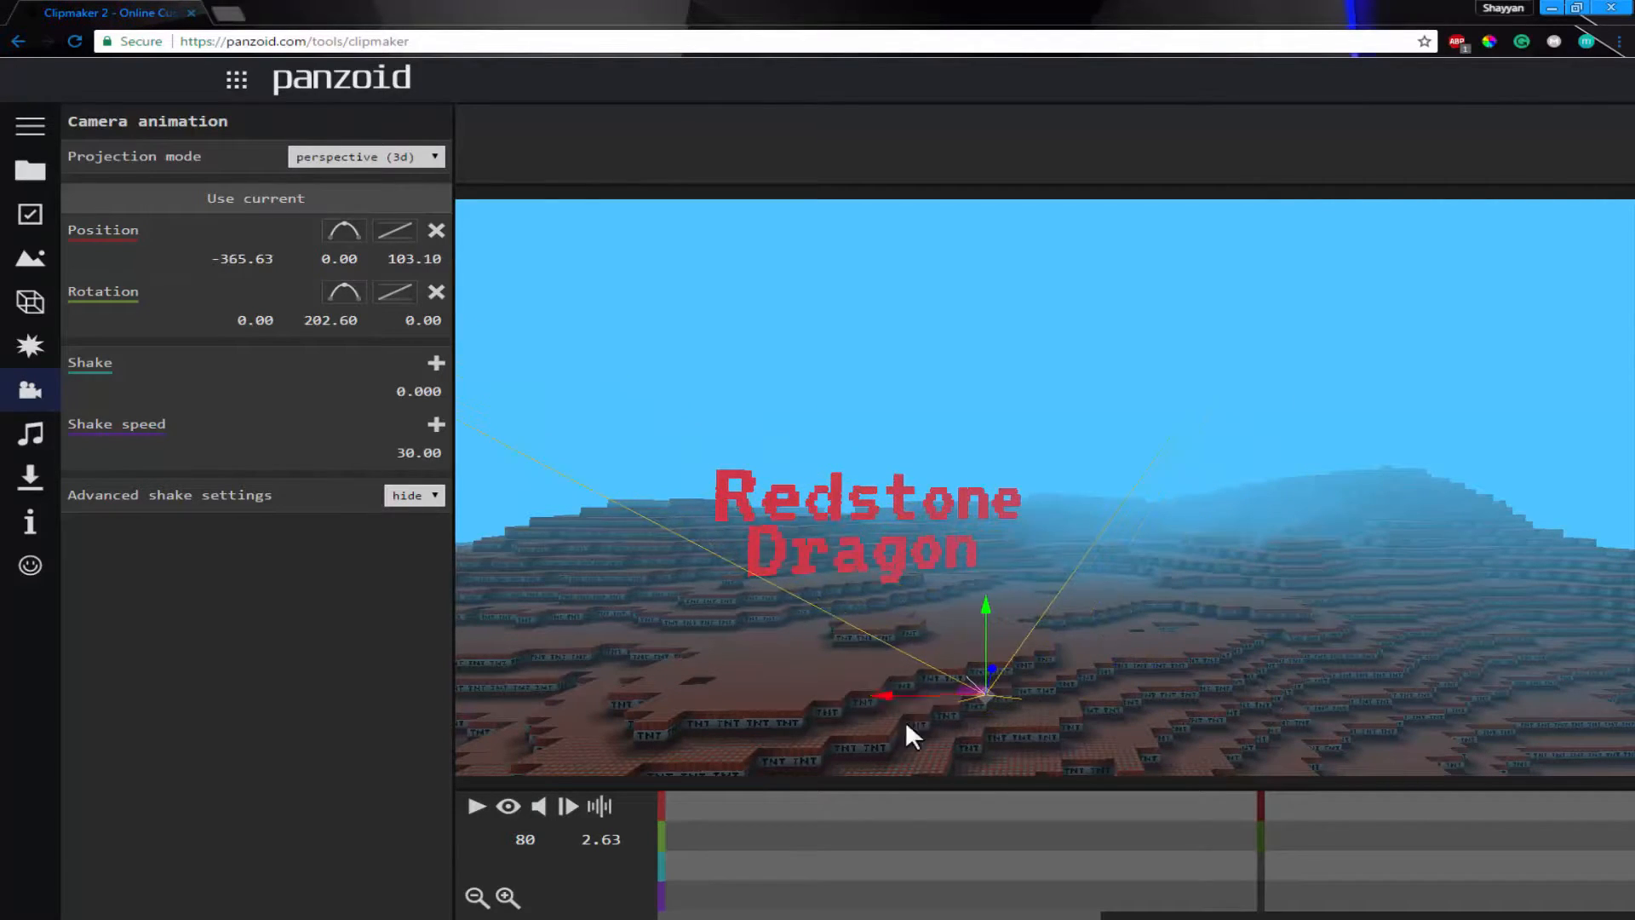
# - Check the frame 80 camera view and raise the camera vertically above the TNT blocks to frame the whole text
pyautogui.click(509, 806)
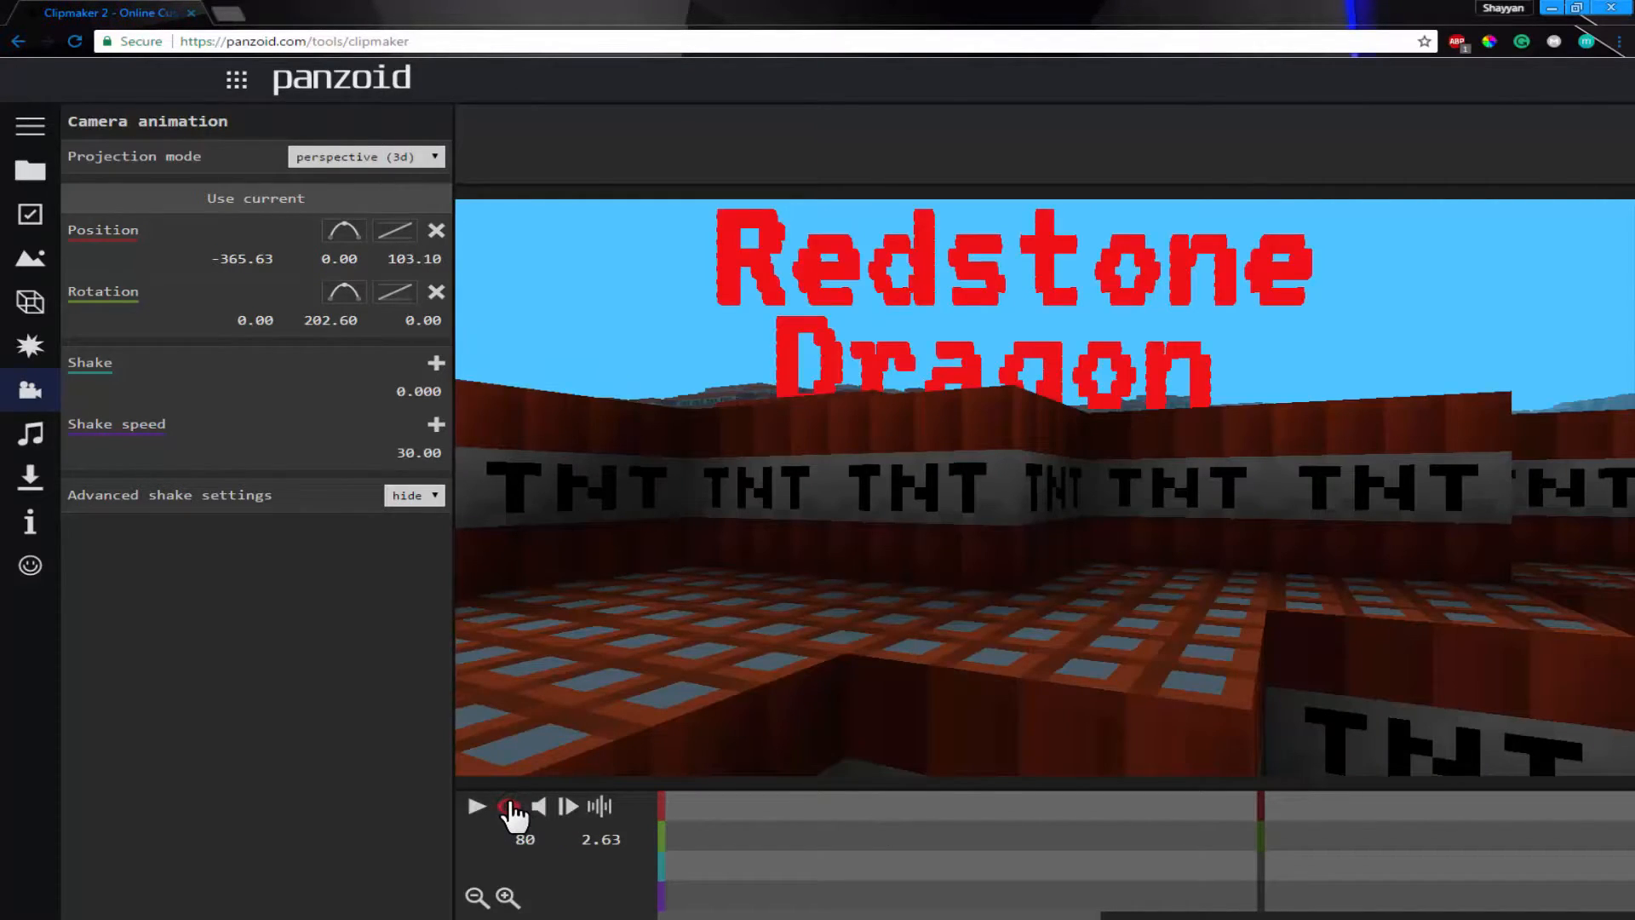
pyautogui.click(509, 807)
pyautogui.moveTo(986, 661); pyautogui.dragTo(989, 542)
# - Play the camera movement from the first frame in render preview and return the timeline to the start
pyautogui.moveTo(788, 809); pyautogui.dragTo(541, 838)
pyautogui.click(506, 808)
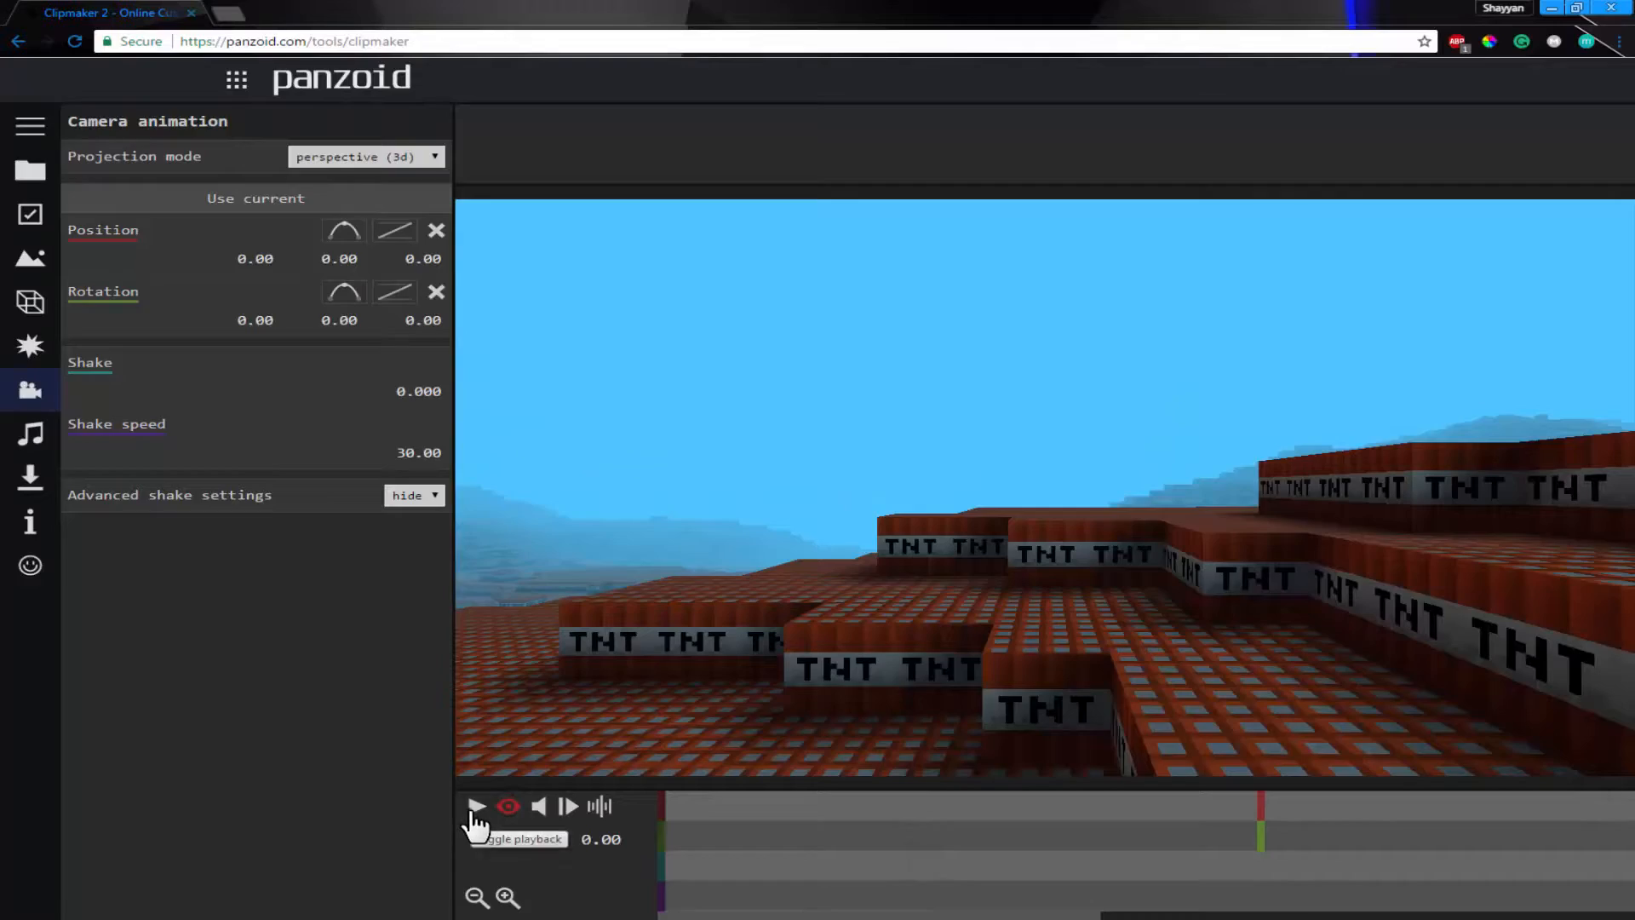
pyautogui.click(476, 807)
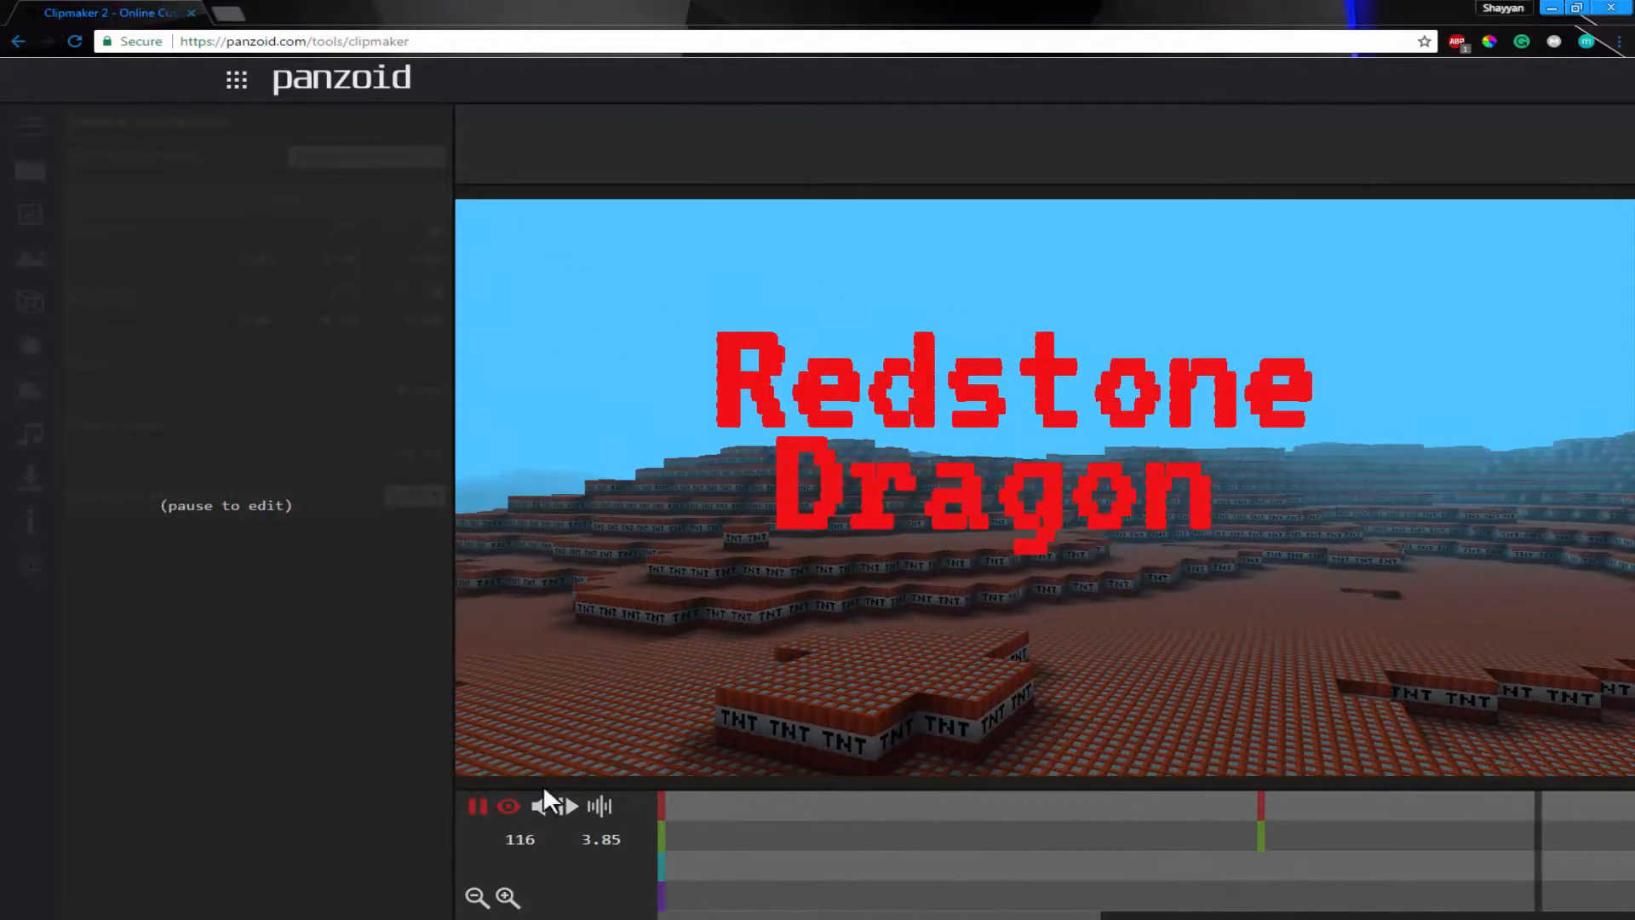
pyautogui.click(477, 807)
pyautogui.middleClick(833, 851)
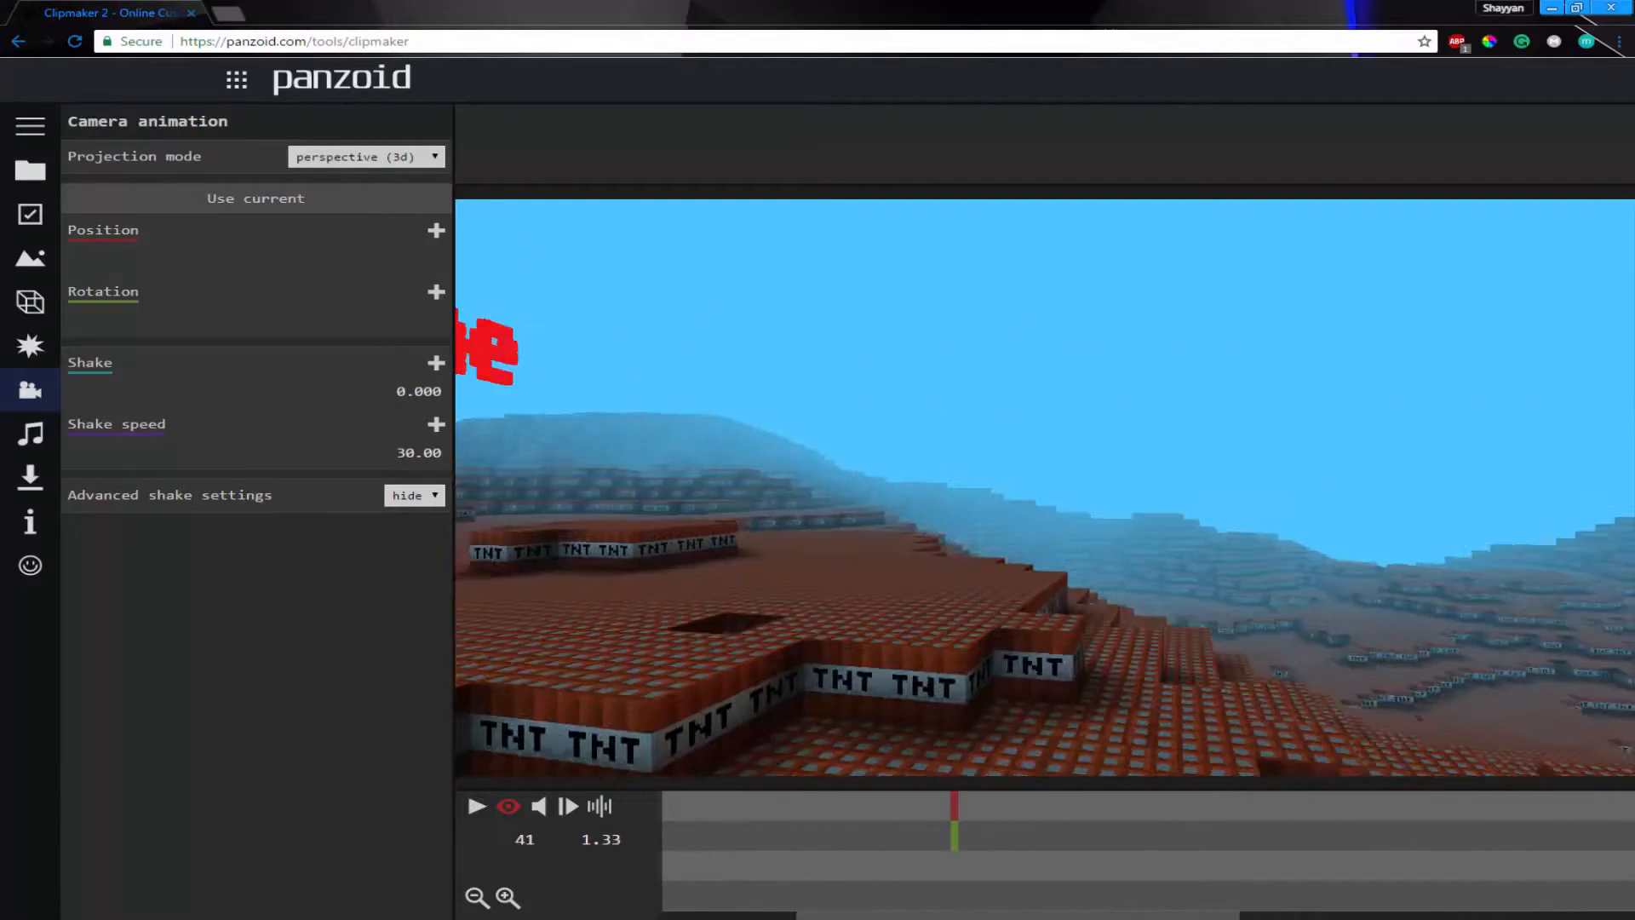
pyautogui.middleClick(747, 848)
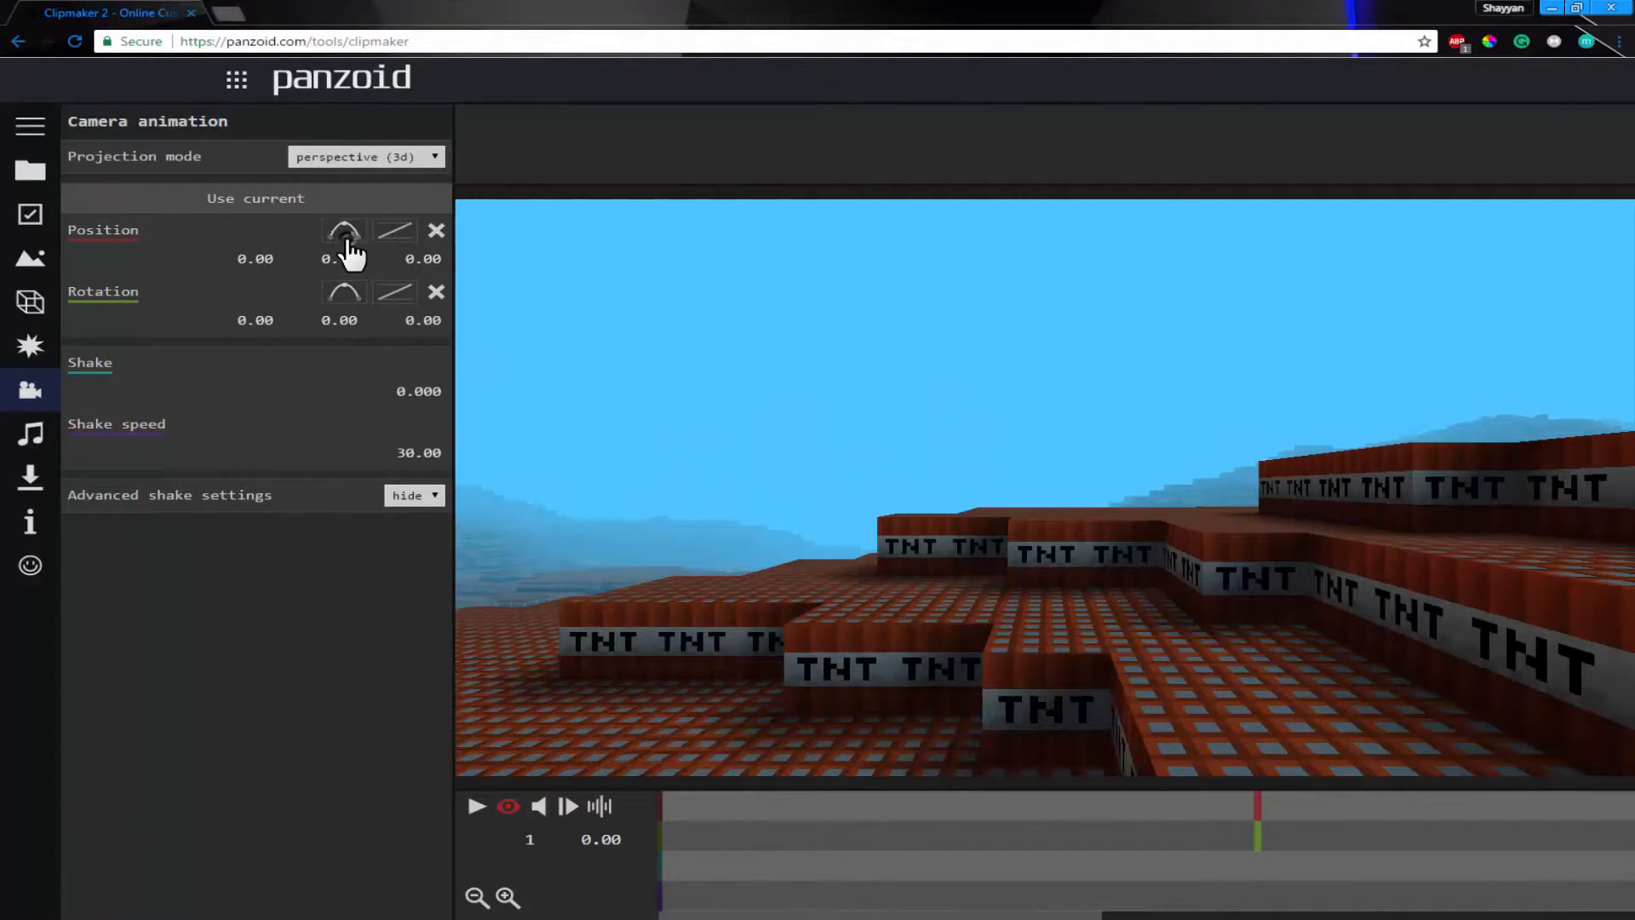
# - Set the easing of the camera's first position and rotation keyframes to cubic in
pyautogui.click(392, 233)
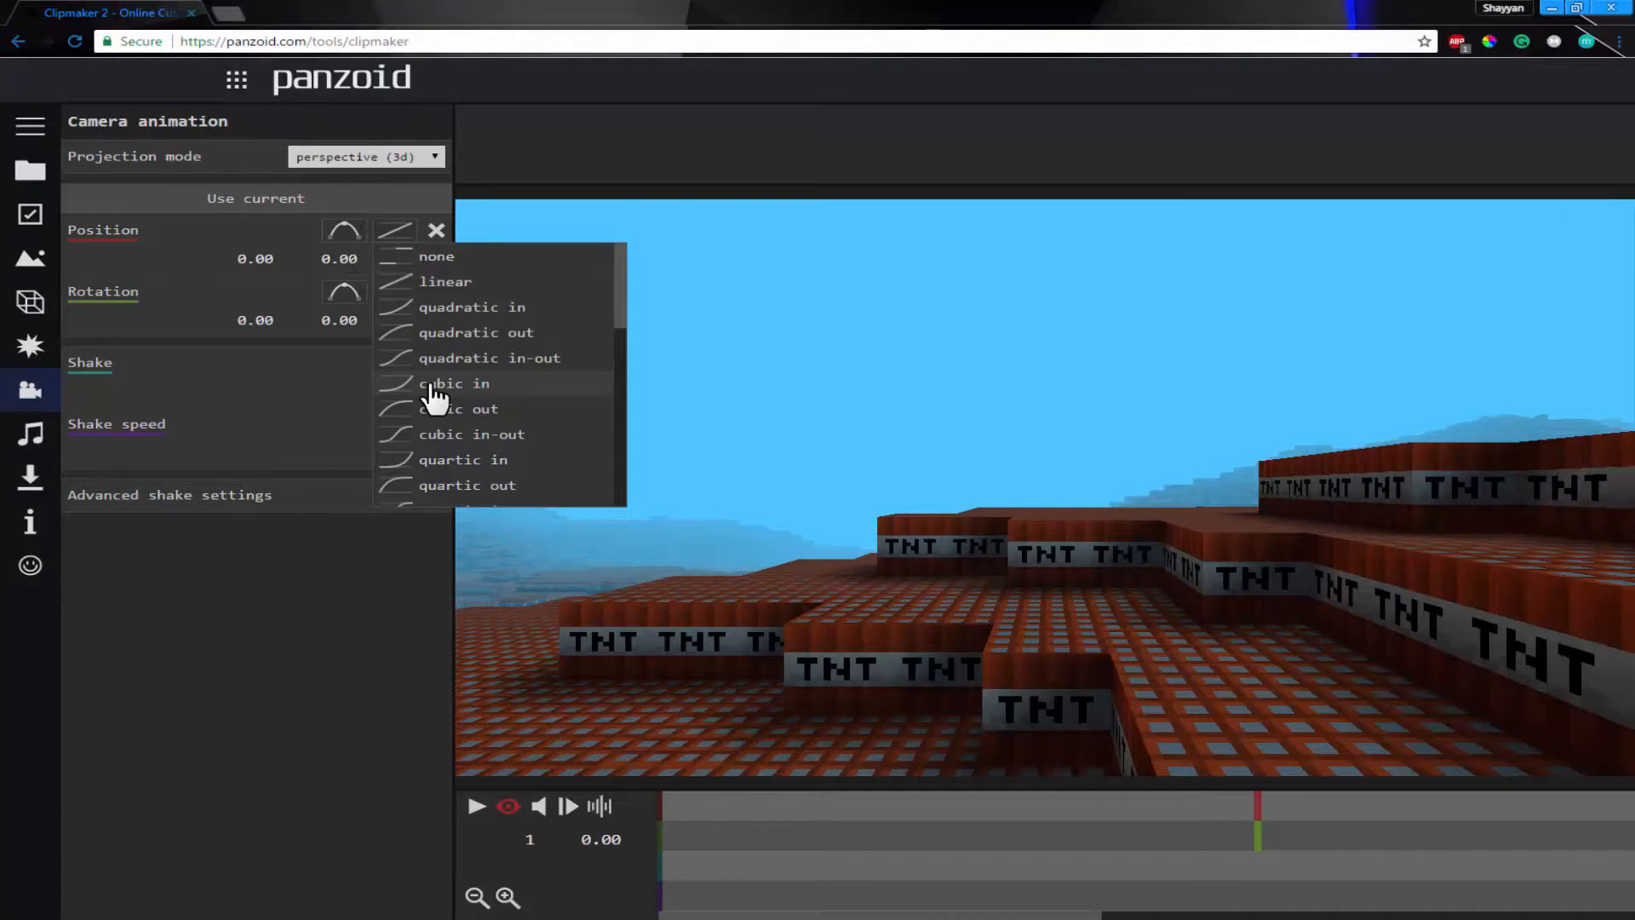
pyautogui.click(487, 385)
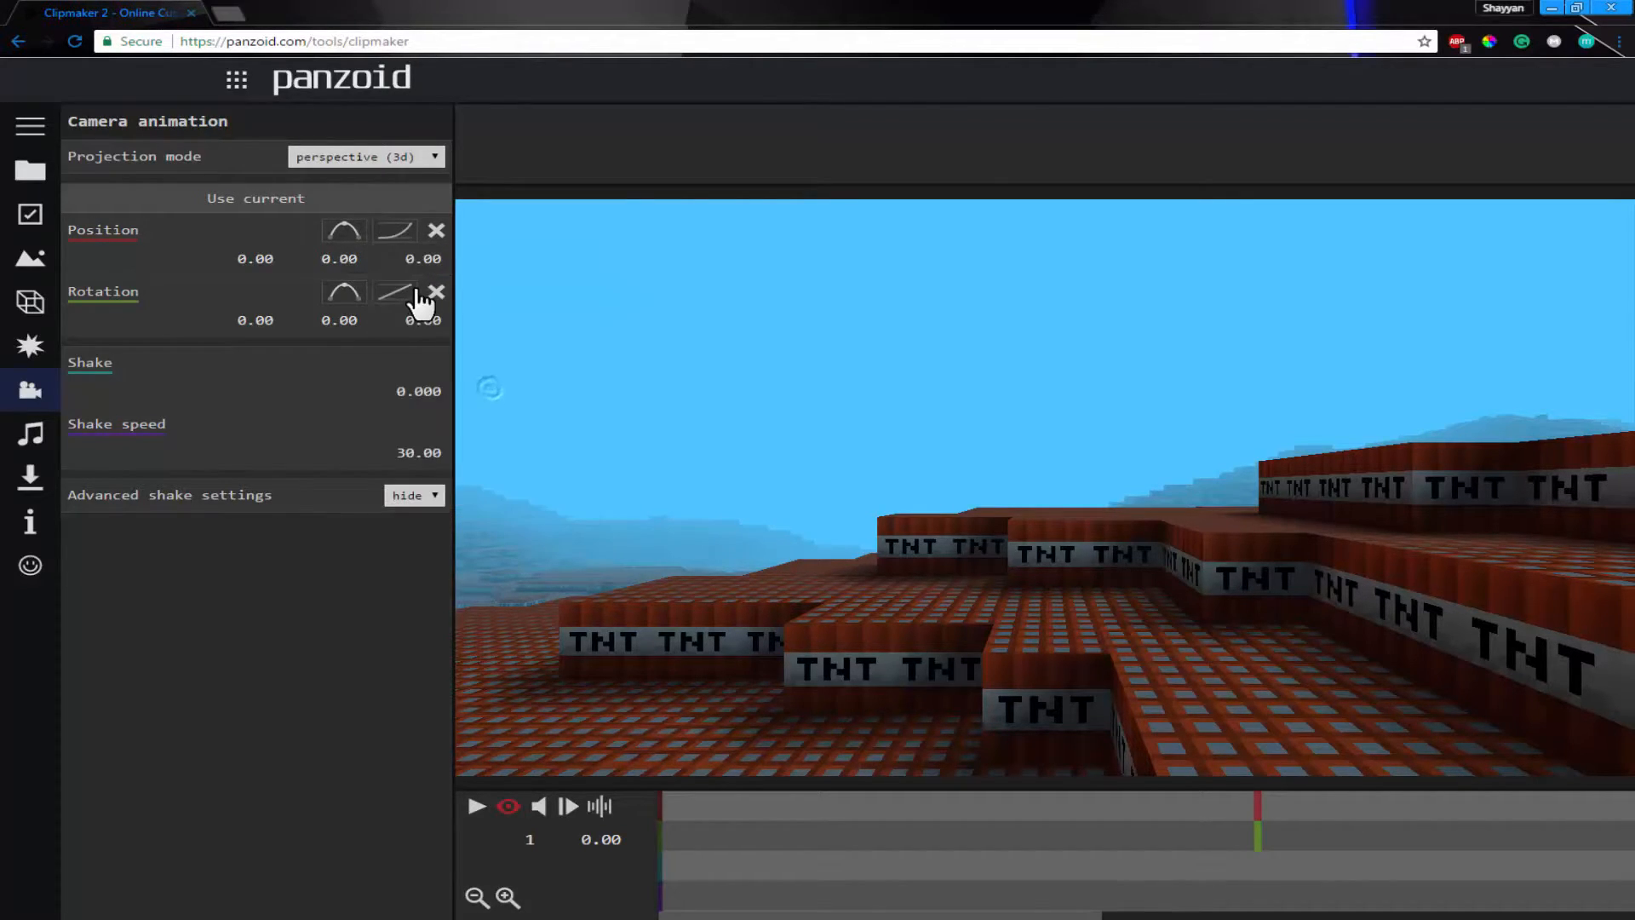
pyautogui.click(416, 291)
pyautogui.click(507, 459)
# - Play back the eased camera movement and rewind the timeline to frame 1
pyautogui.click(478, 807)
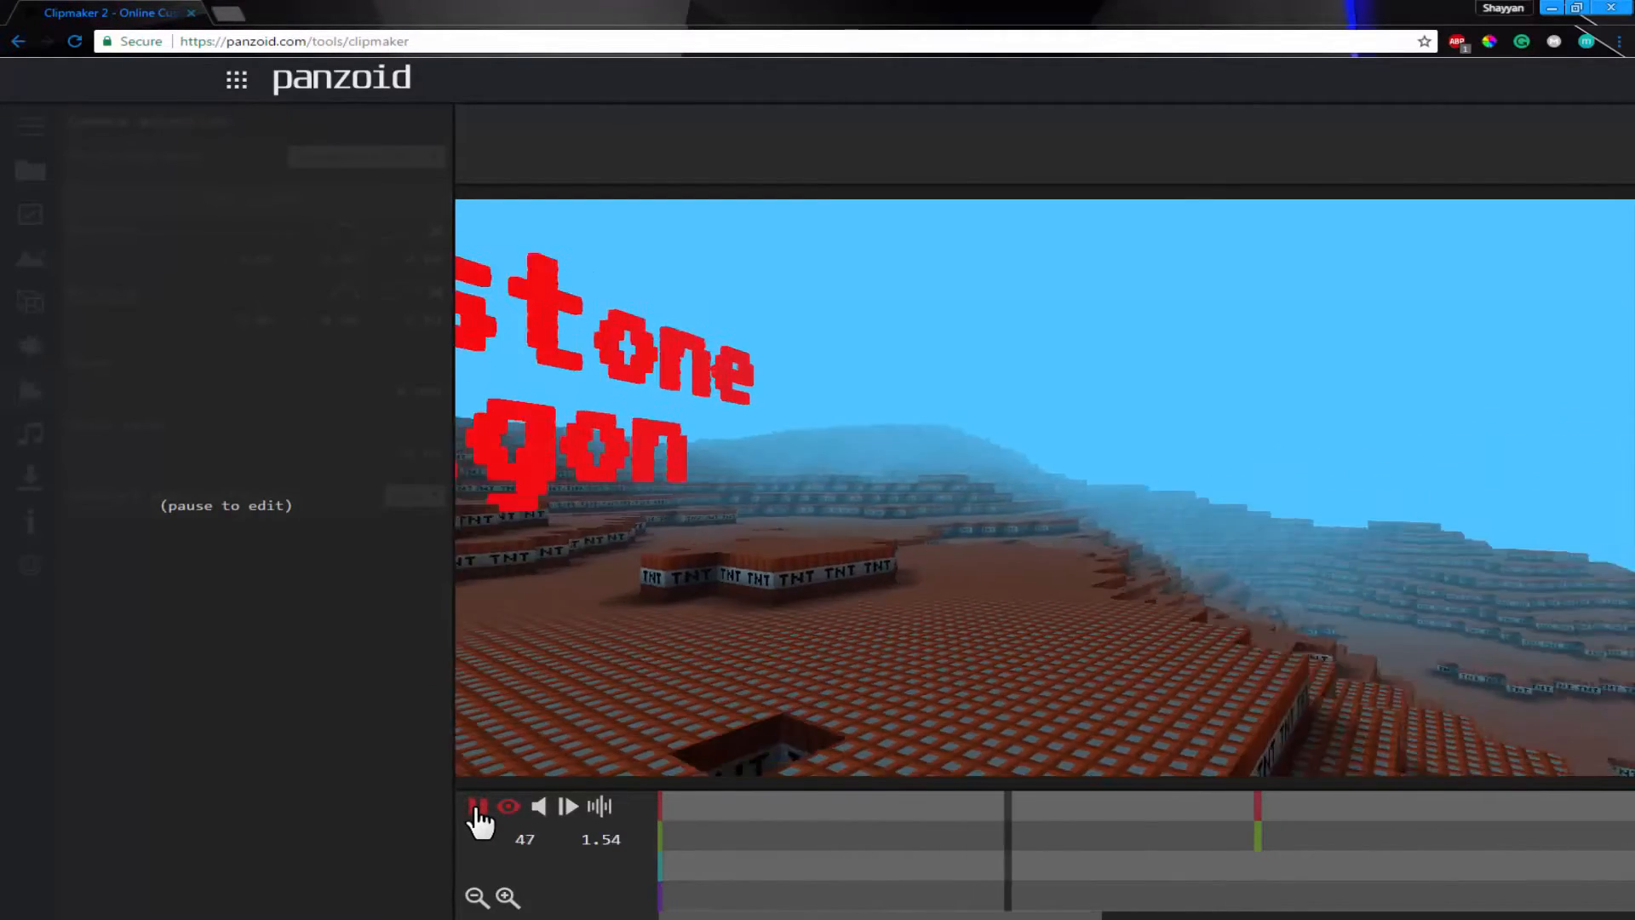
pyautogui.click(478, 807)
pyautogui.moveTo(1184, 863); pyautogui.dragTo(512, 822)
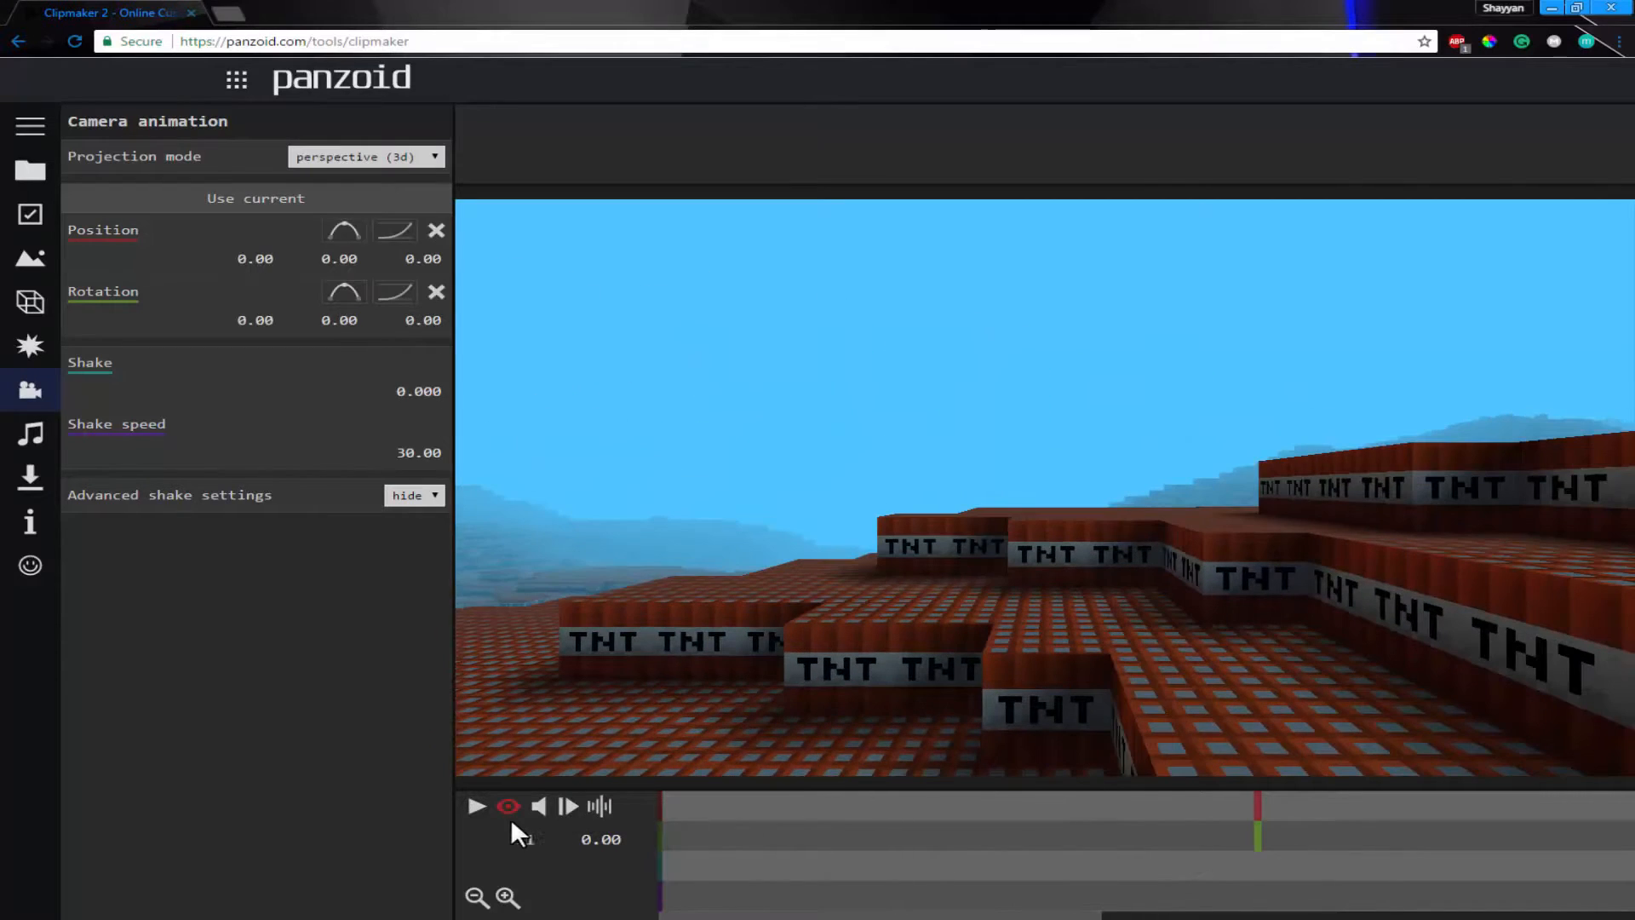
# - Open the audio track settings and set the volume mode to custom
pyautogui.click(24, 429)
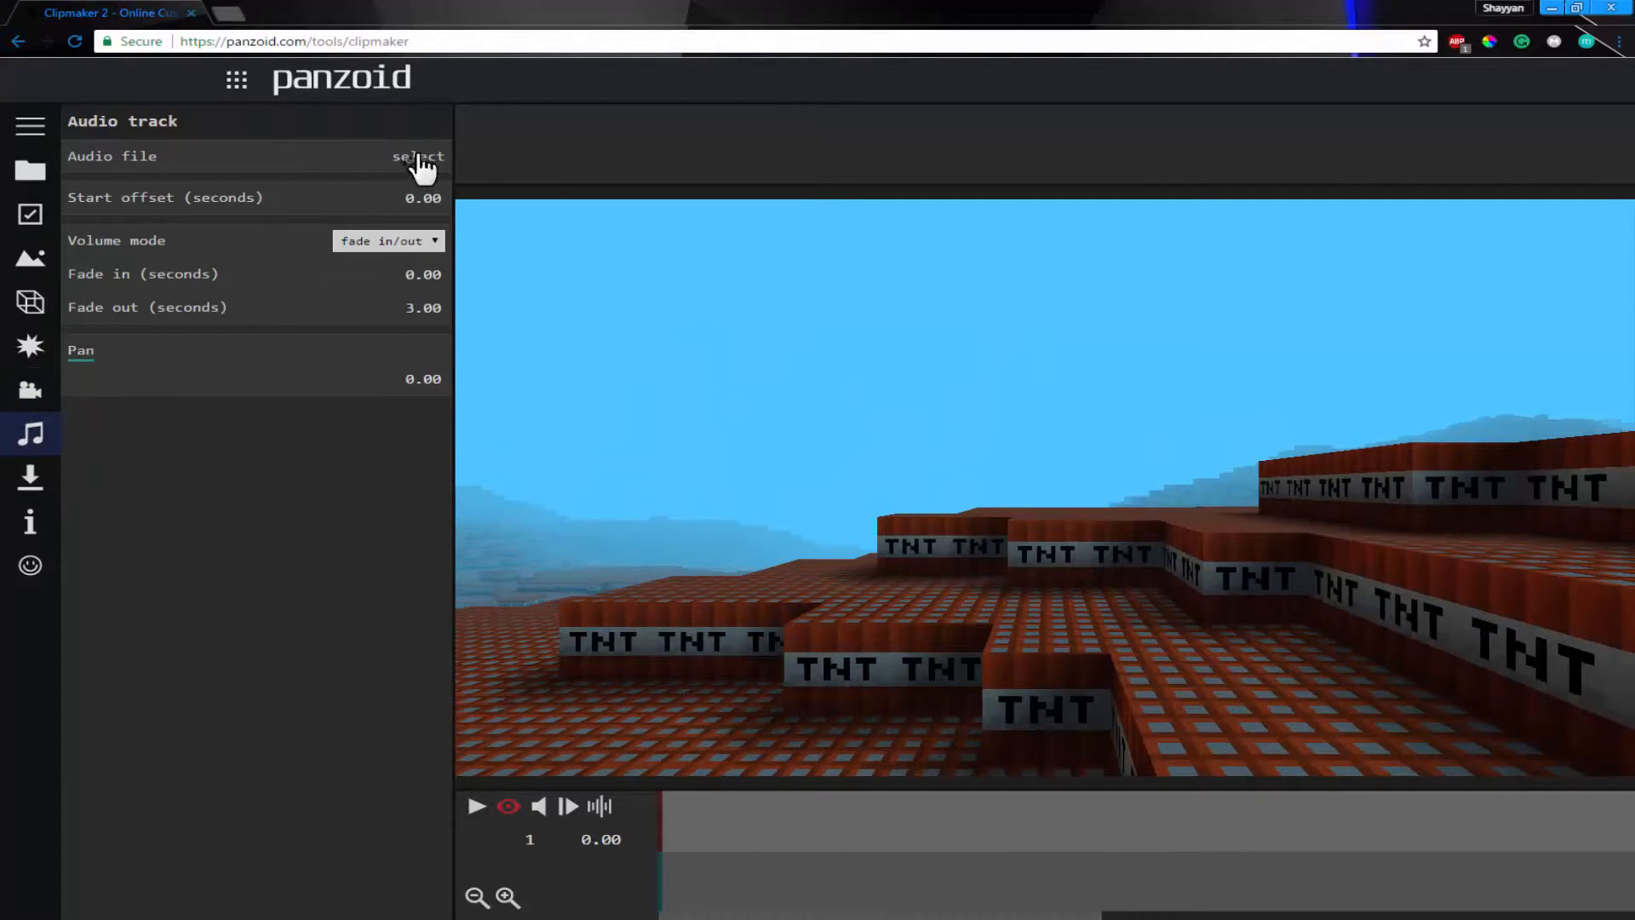
pyautogui.click(428, 242)
pyautogui.click(411, 260)
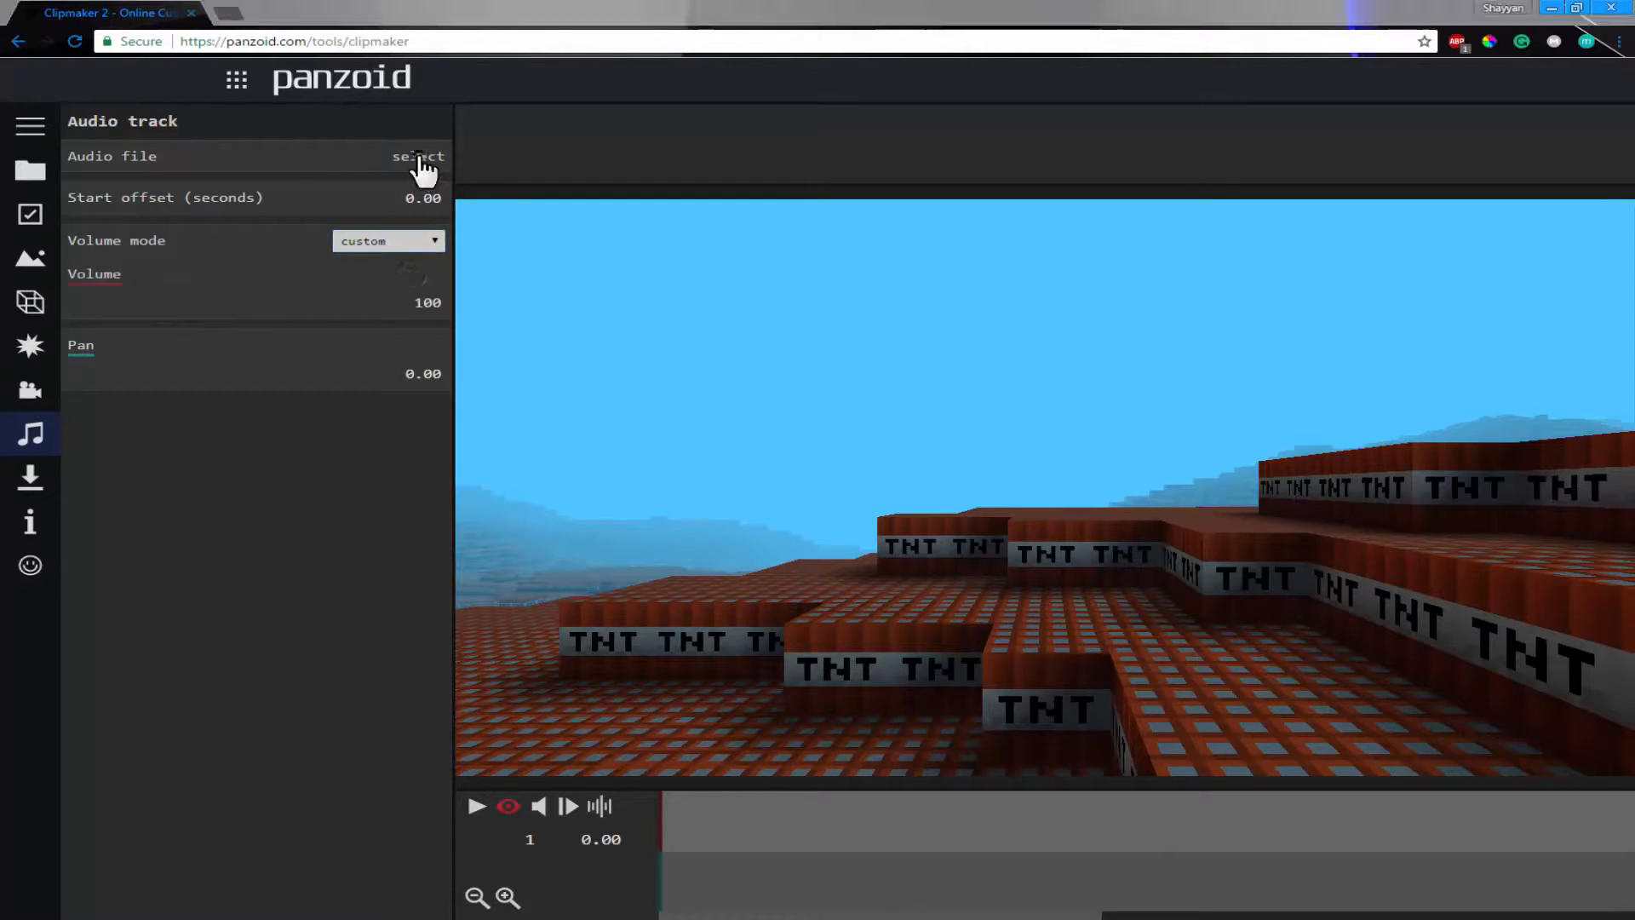
# - Load Intro music.mp3 from the Intro folder in Google Drive as the audio file and play the intro with it
pyautogui.click(420, 160)
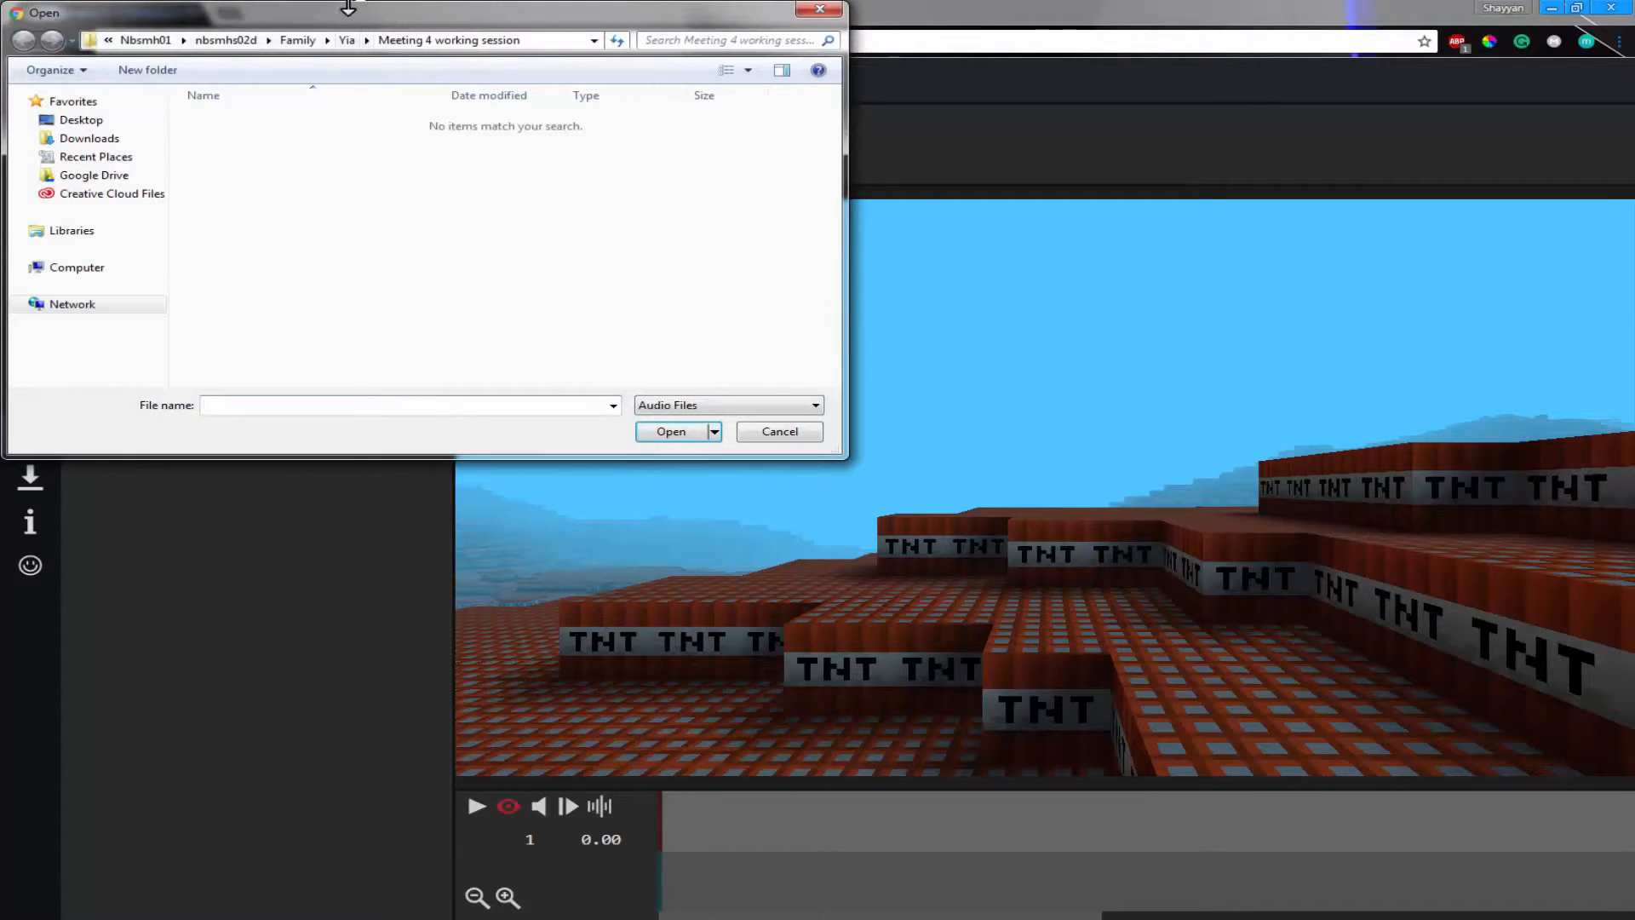
pyautogui.click(91, 175)
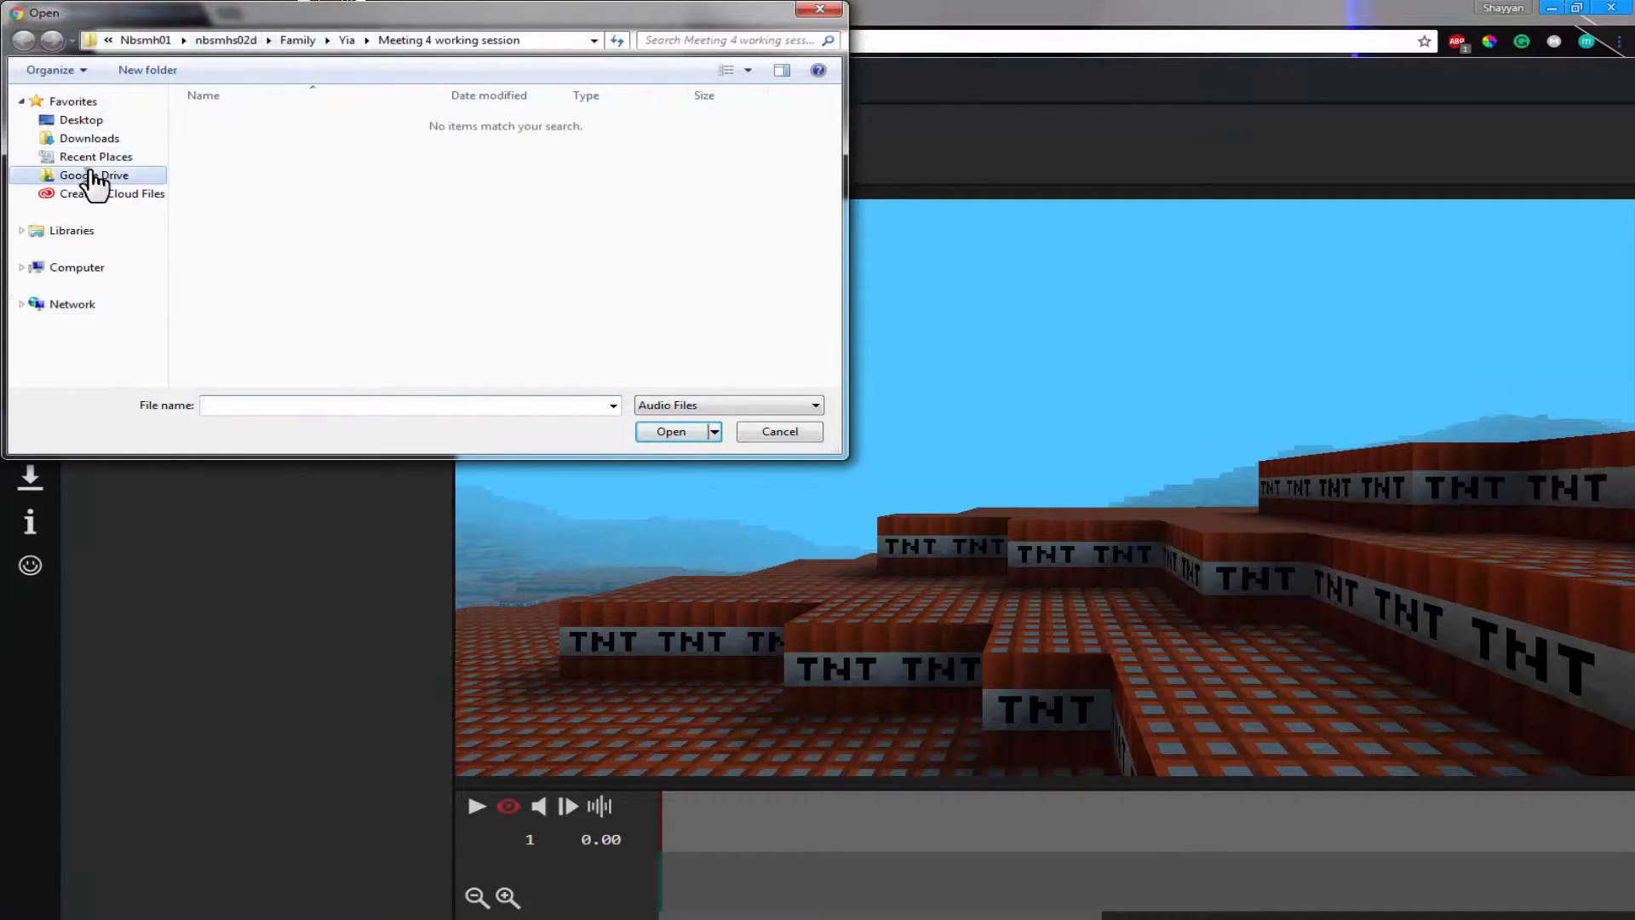
pyautogui.doubleClick(213, 160)
pyautogui.doubleClick(226, 124)
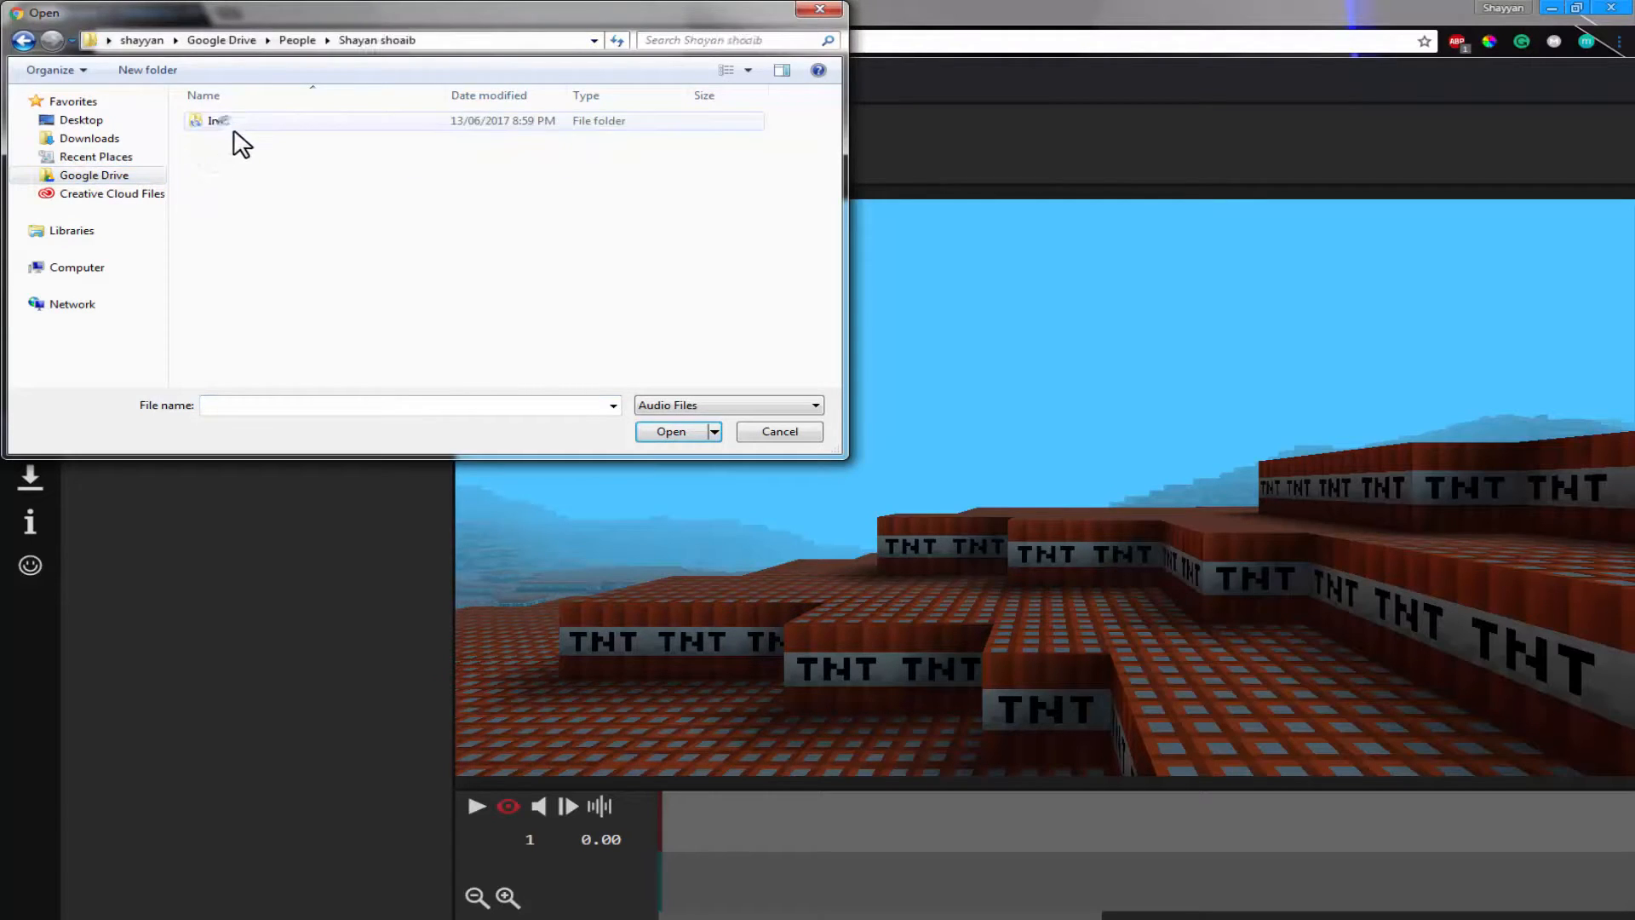
pyautogui.doubleClick(238, 123)
pyautogui.click(242, 126)
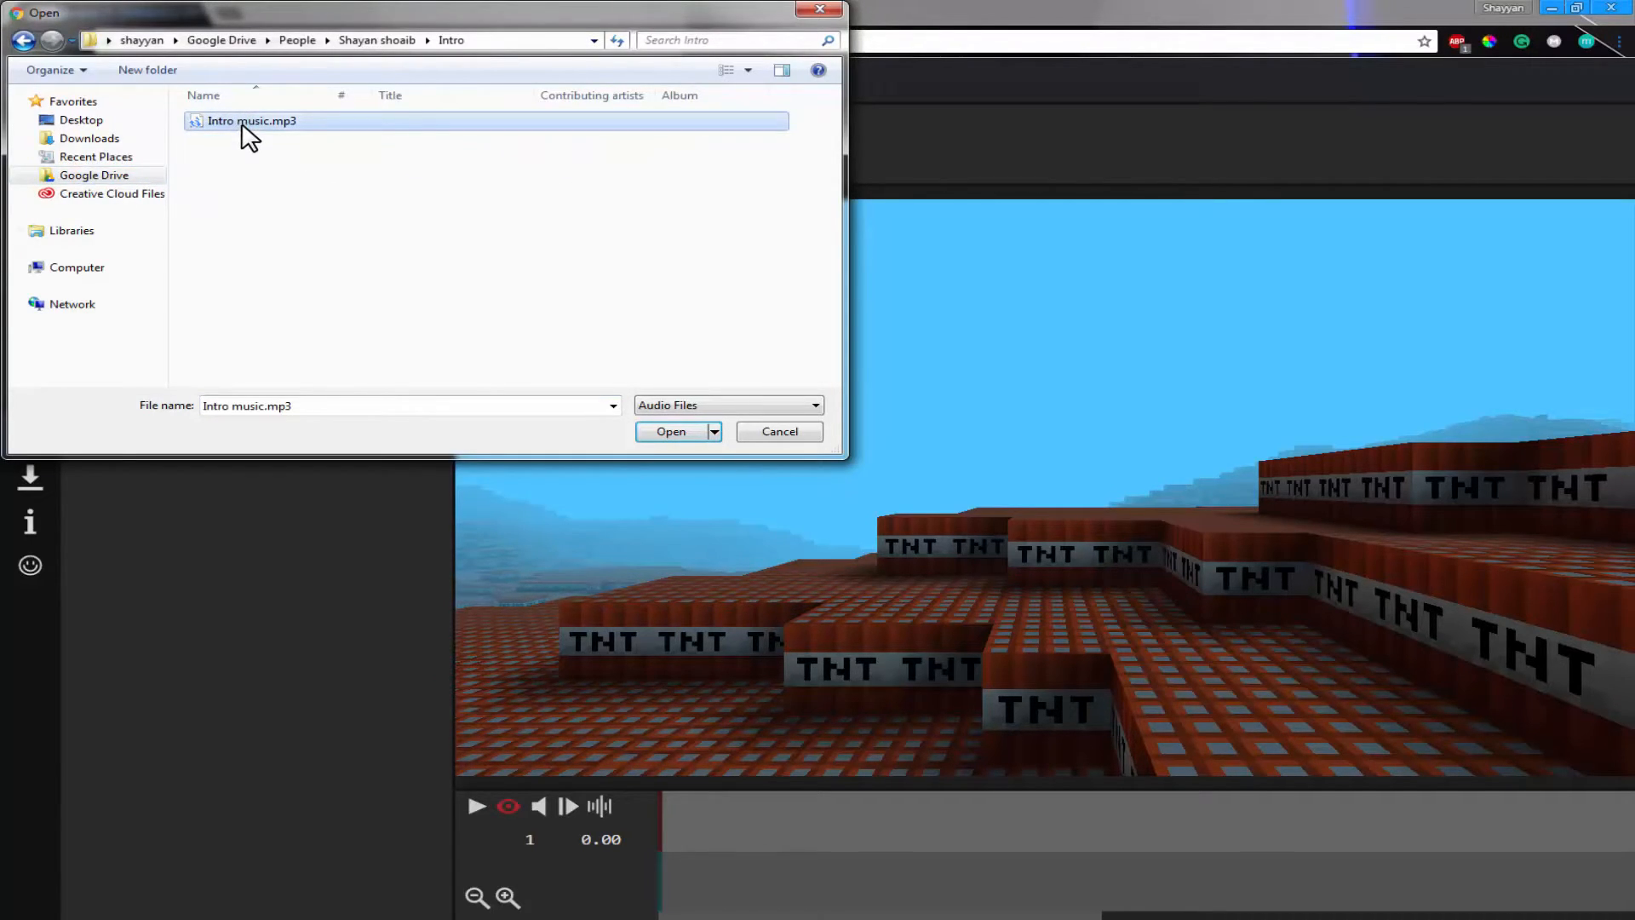
pyautogui.click(672, 429)
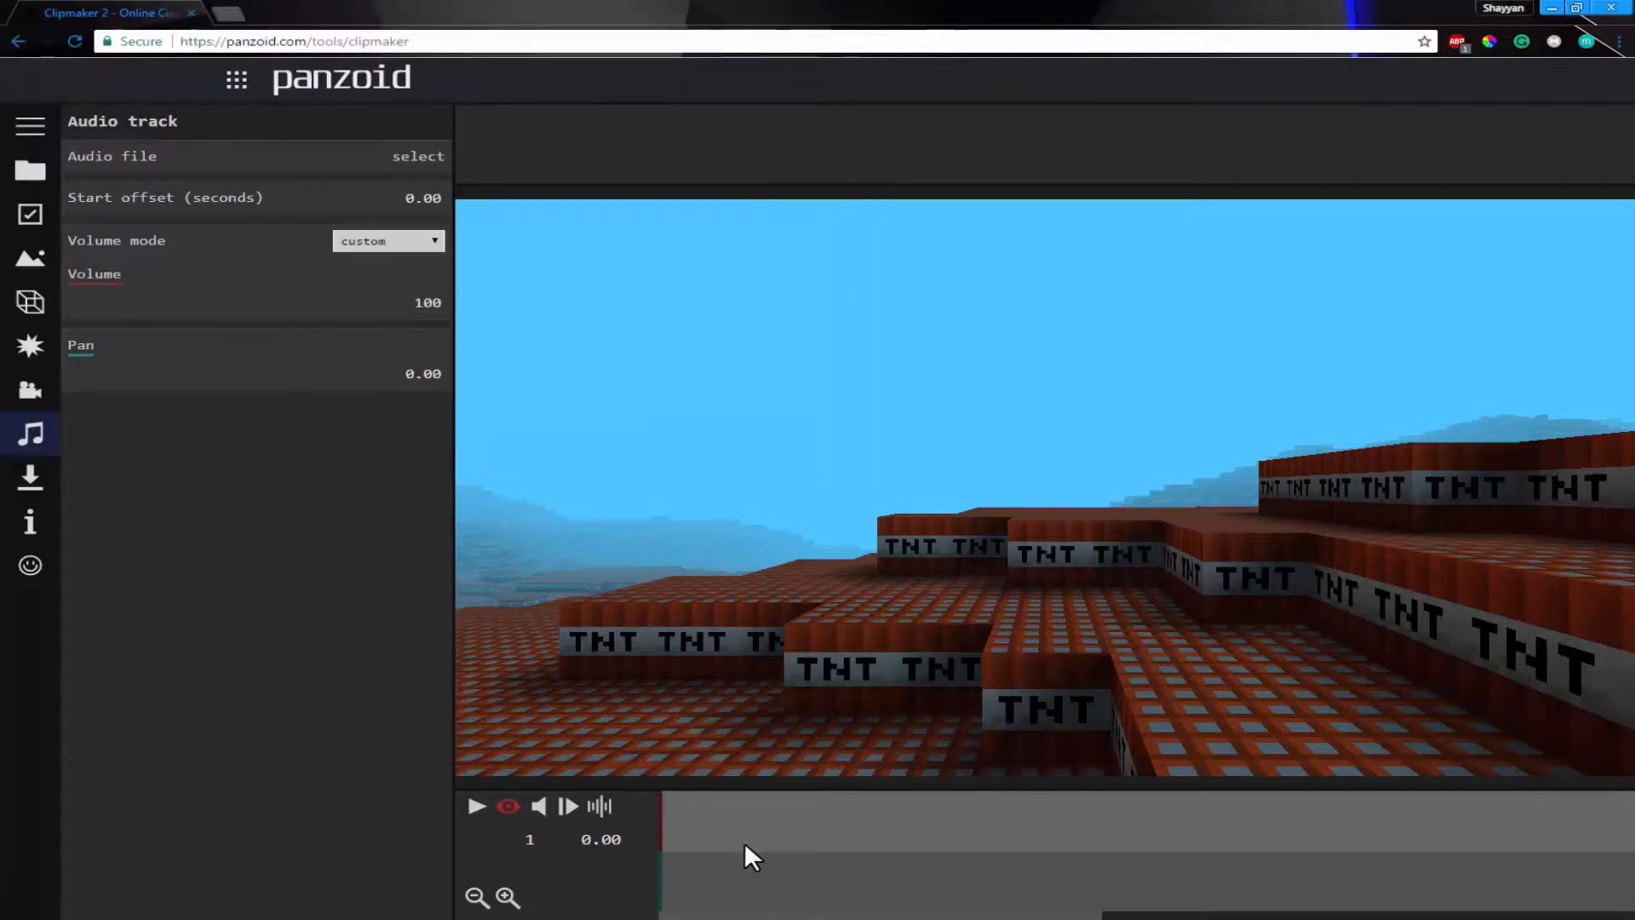
pyautogui.click(477, 805)
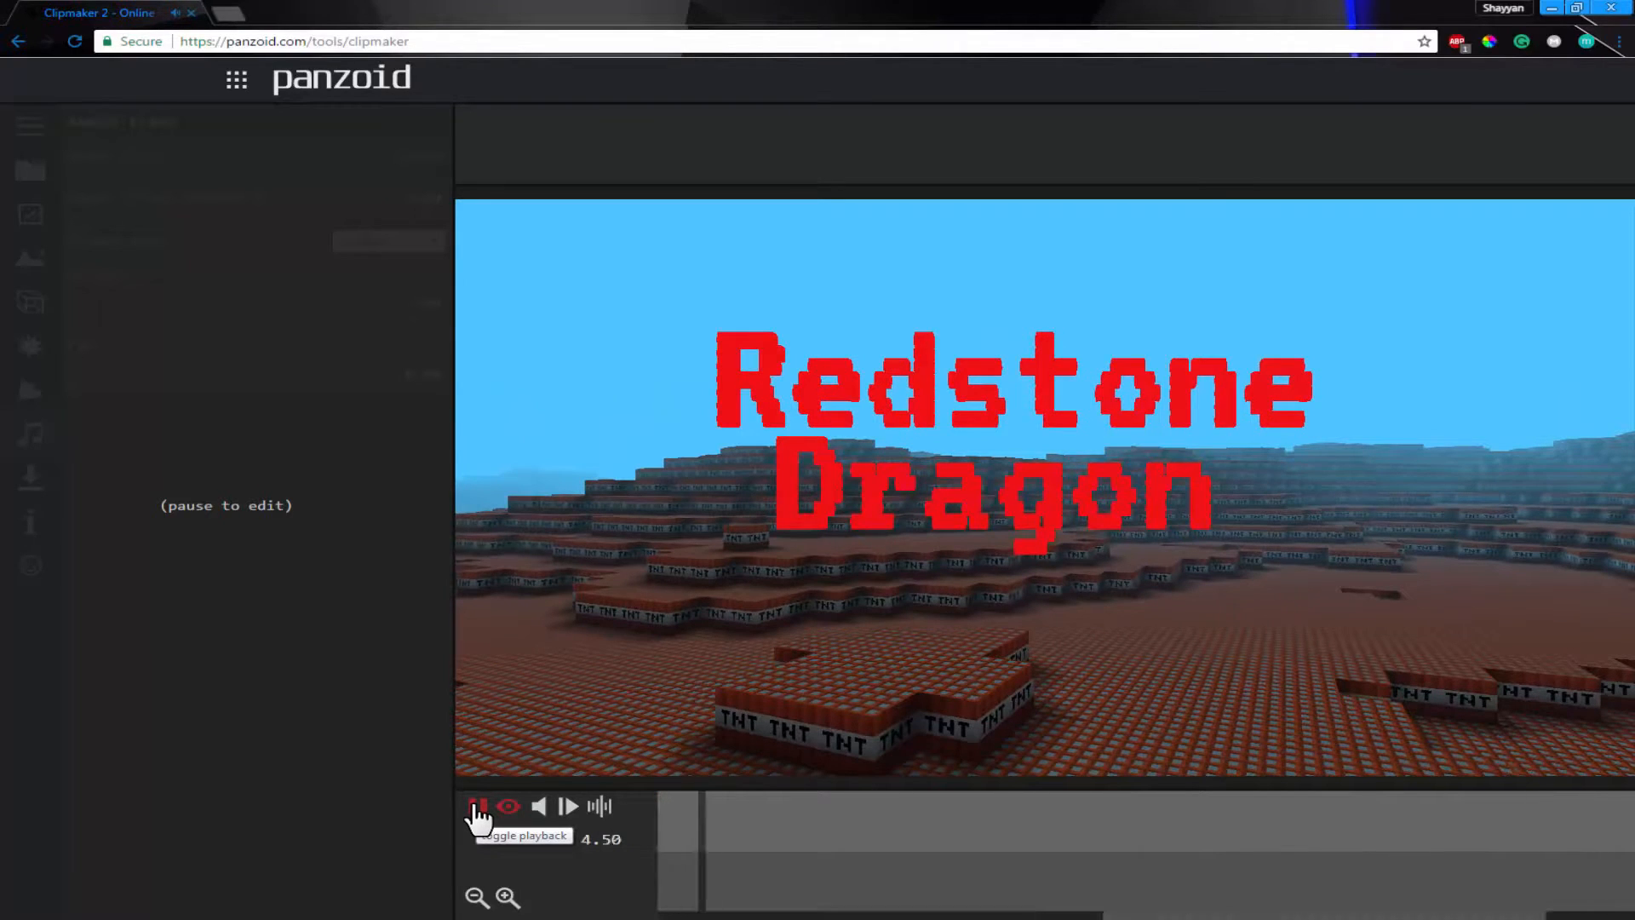
# - Stop the playback, open the camera animation settings and briefly reveal the advanced shake settings
pyautogui.click(475, 807)
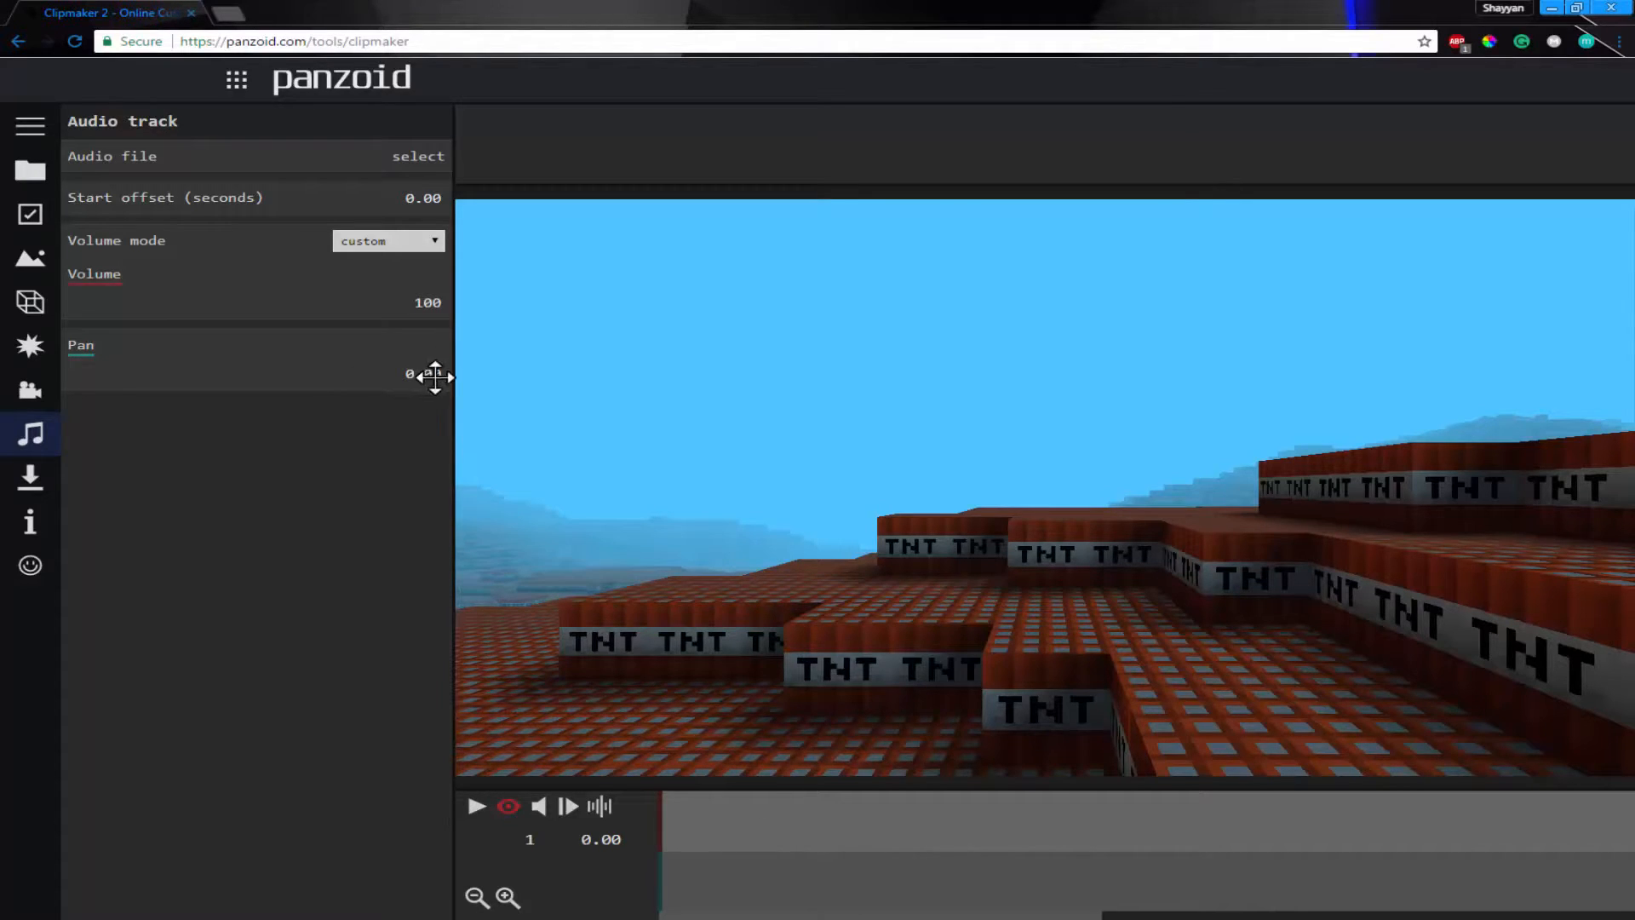
pyautogui.click(426, 235)
pyautogui.click(424, 233)
pyautogui.click(28, 390)
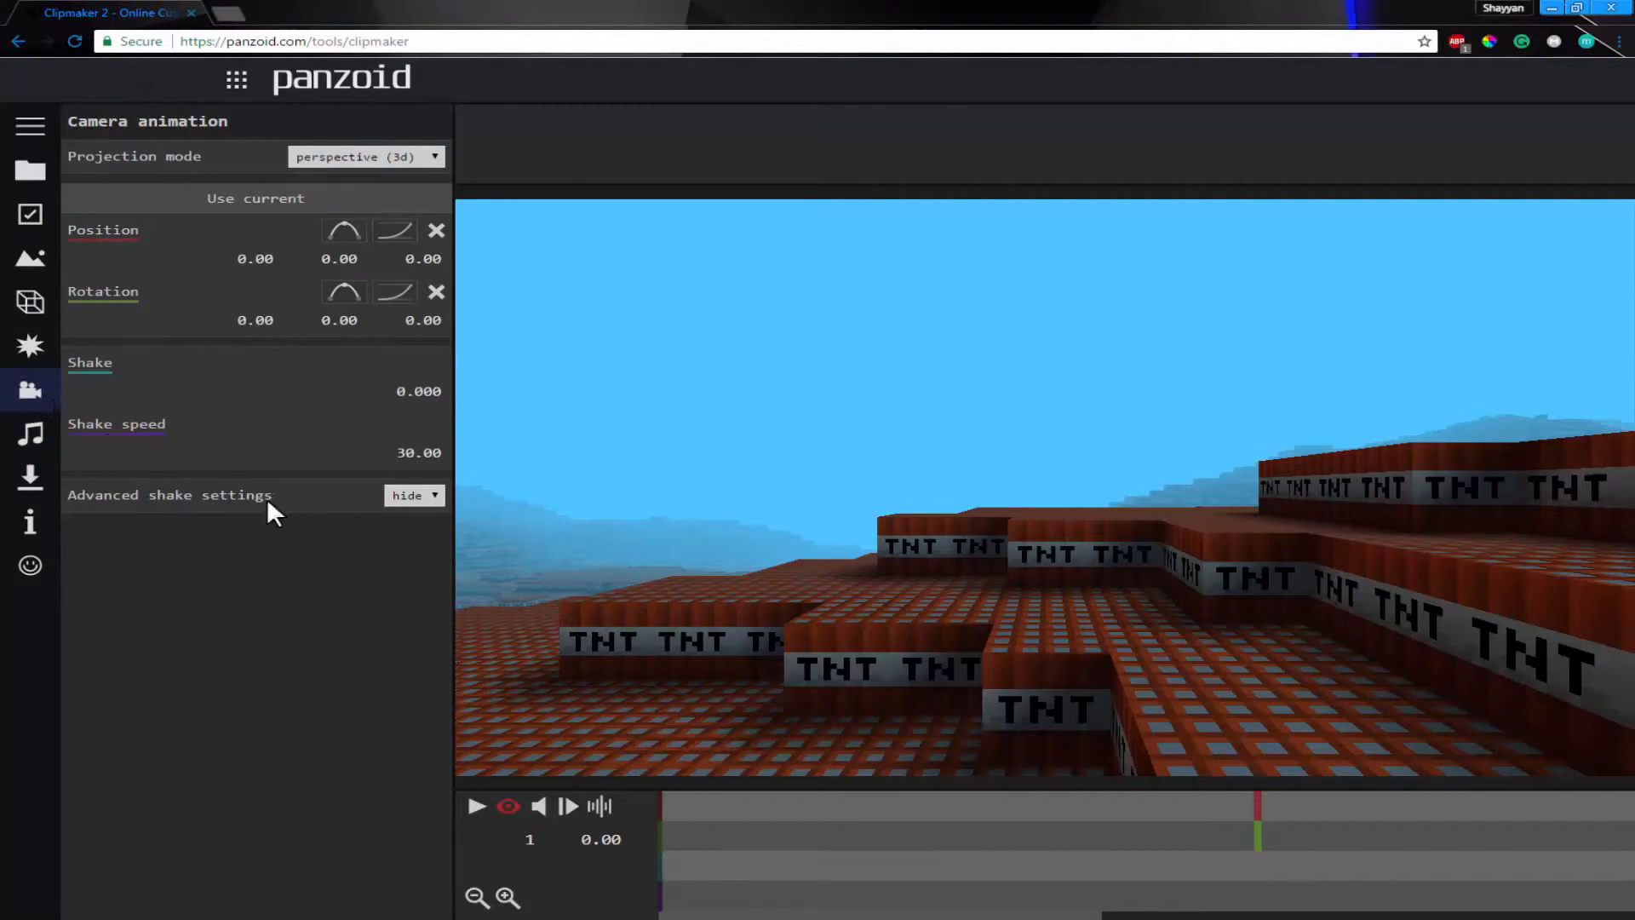
pyautogui.click(407, 529)
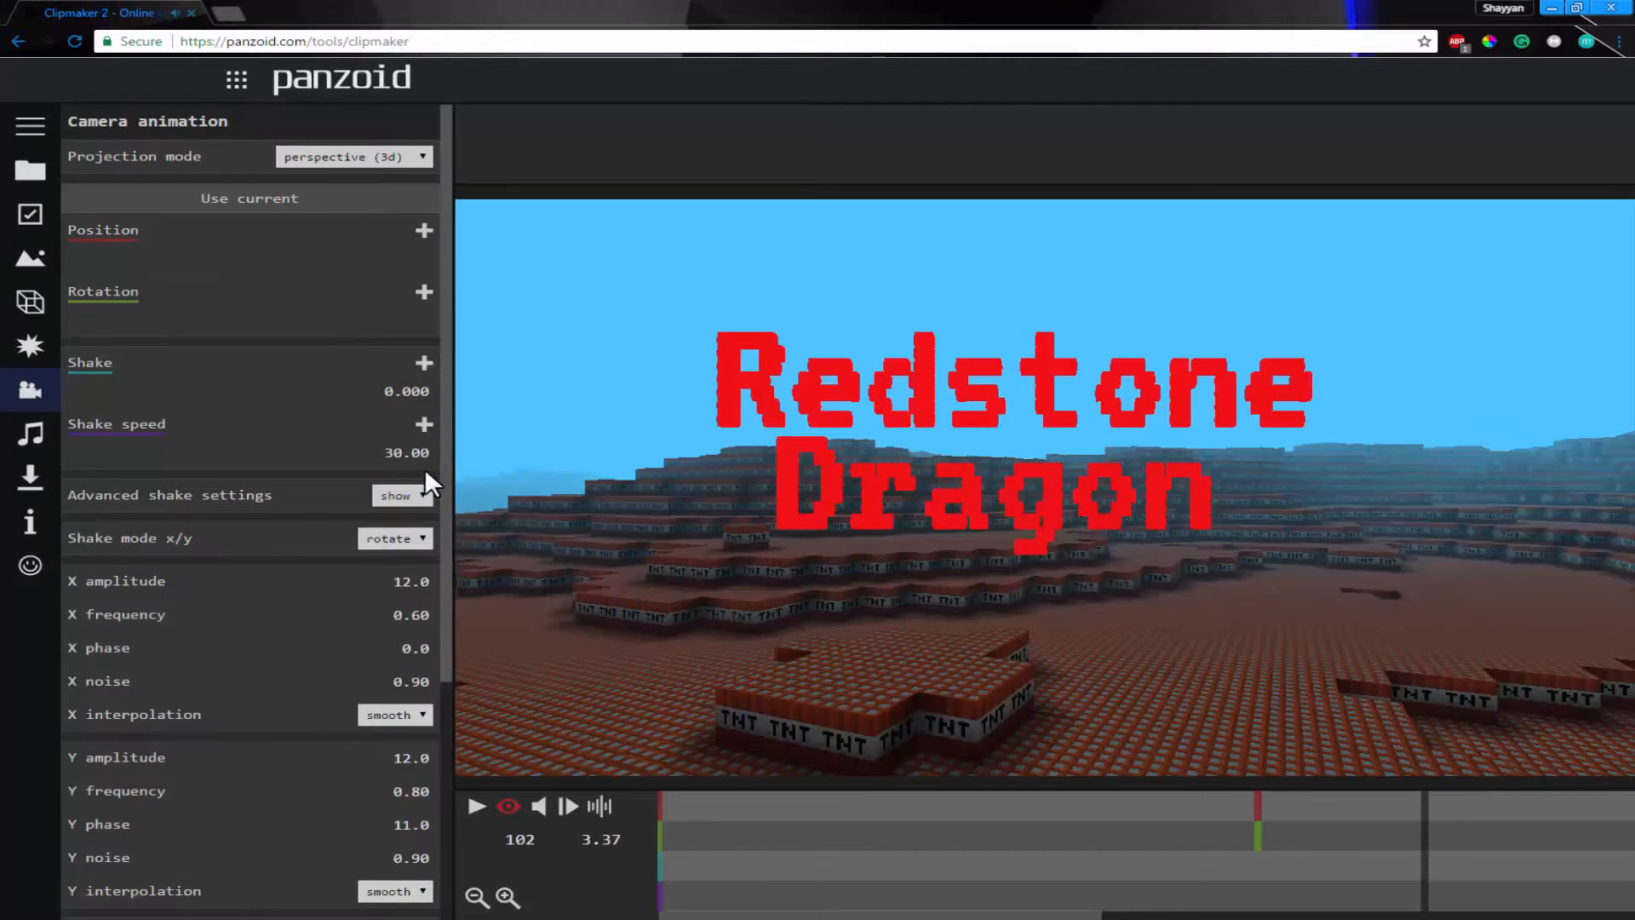
pyautogui.click(397, 514)
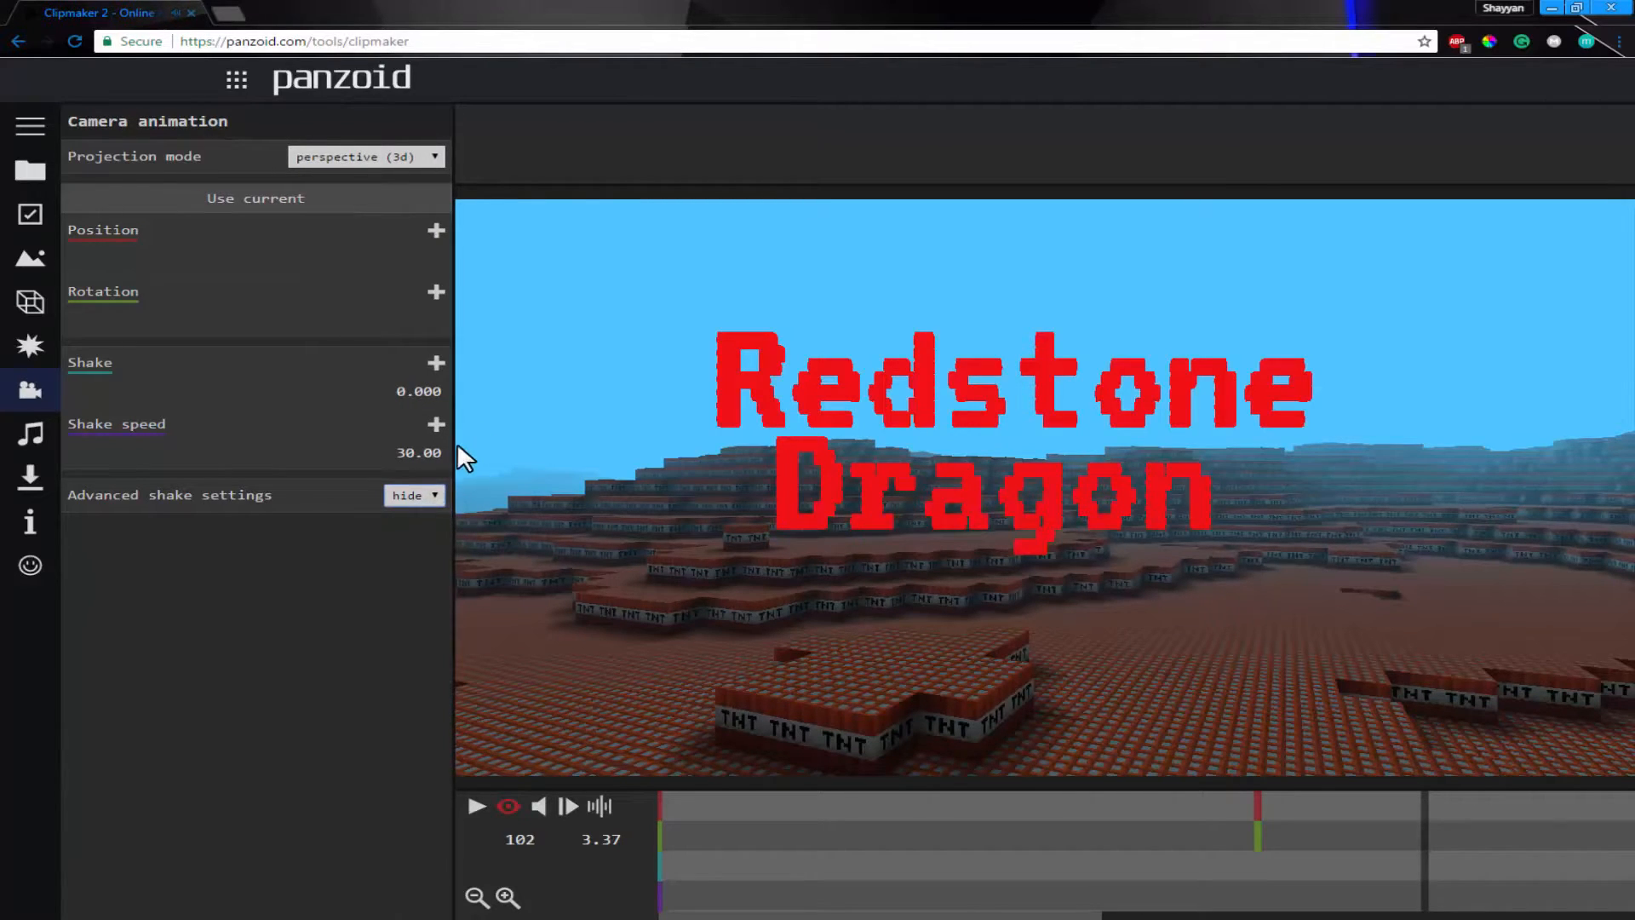
# - Rewind the timeline to the start and play back the camera move toward the text
pyautogui.moveTo(998, 821); pyautogui.dragTo(1327, 843)
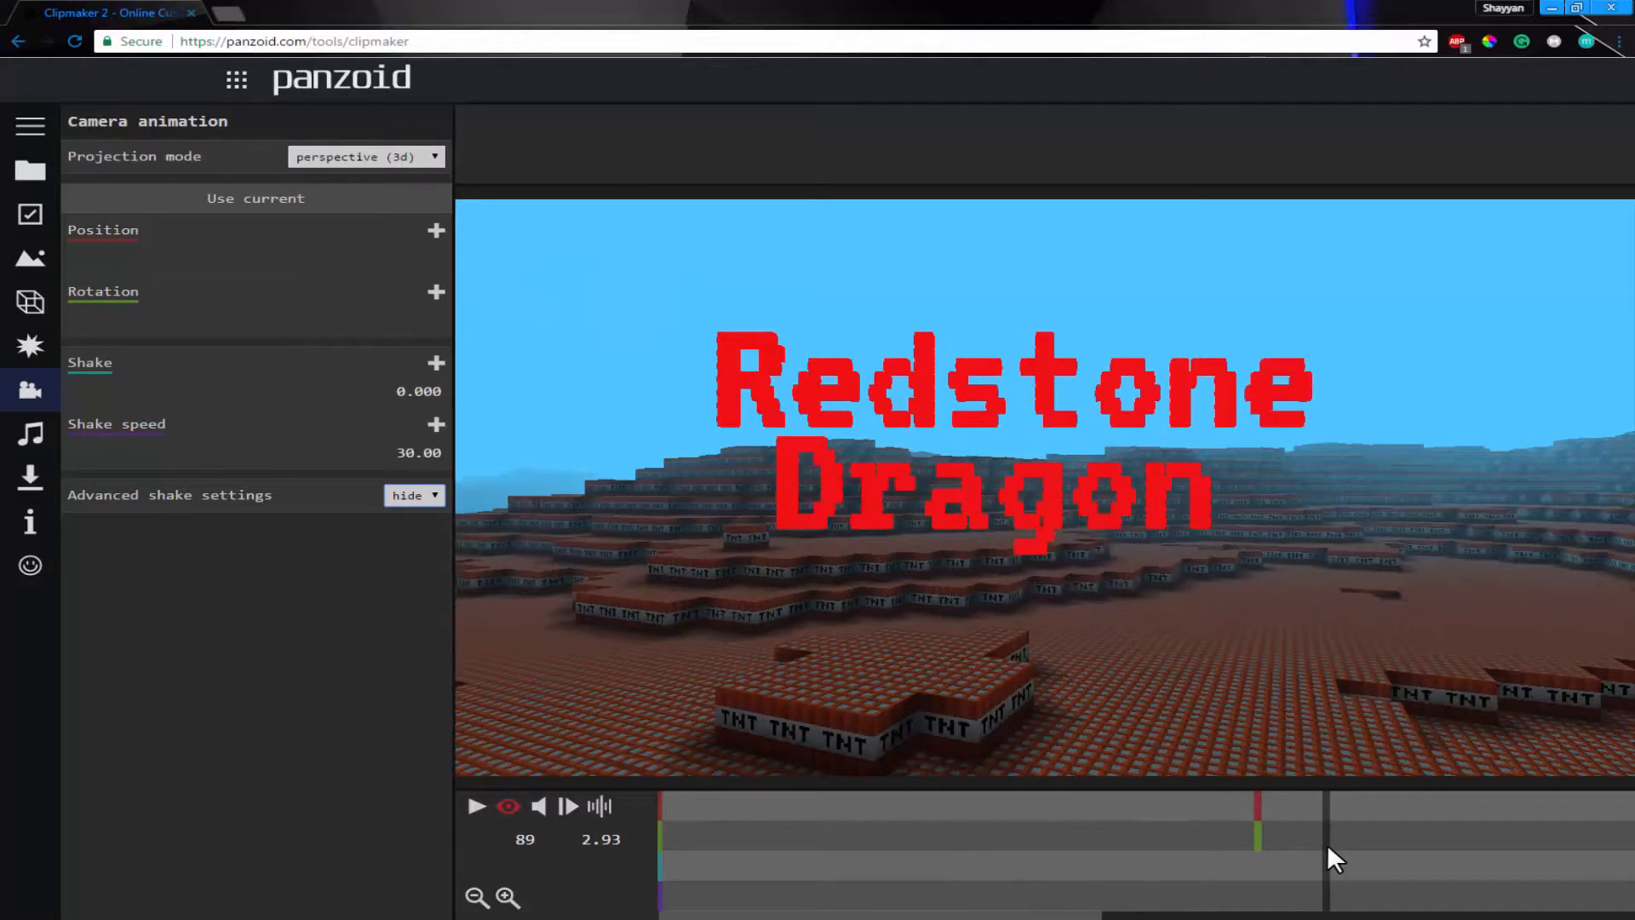
pyautogui.moveTo(1208, 854); pyautogui.dragTo(620, 839)
pyautogui.click(475, 807)
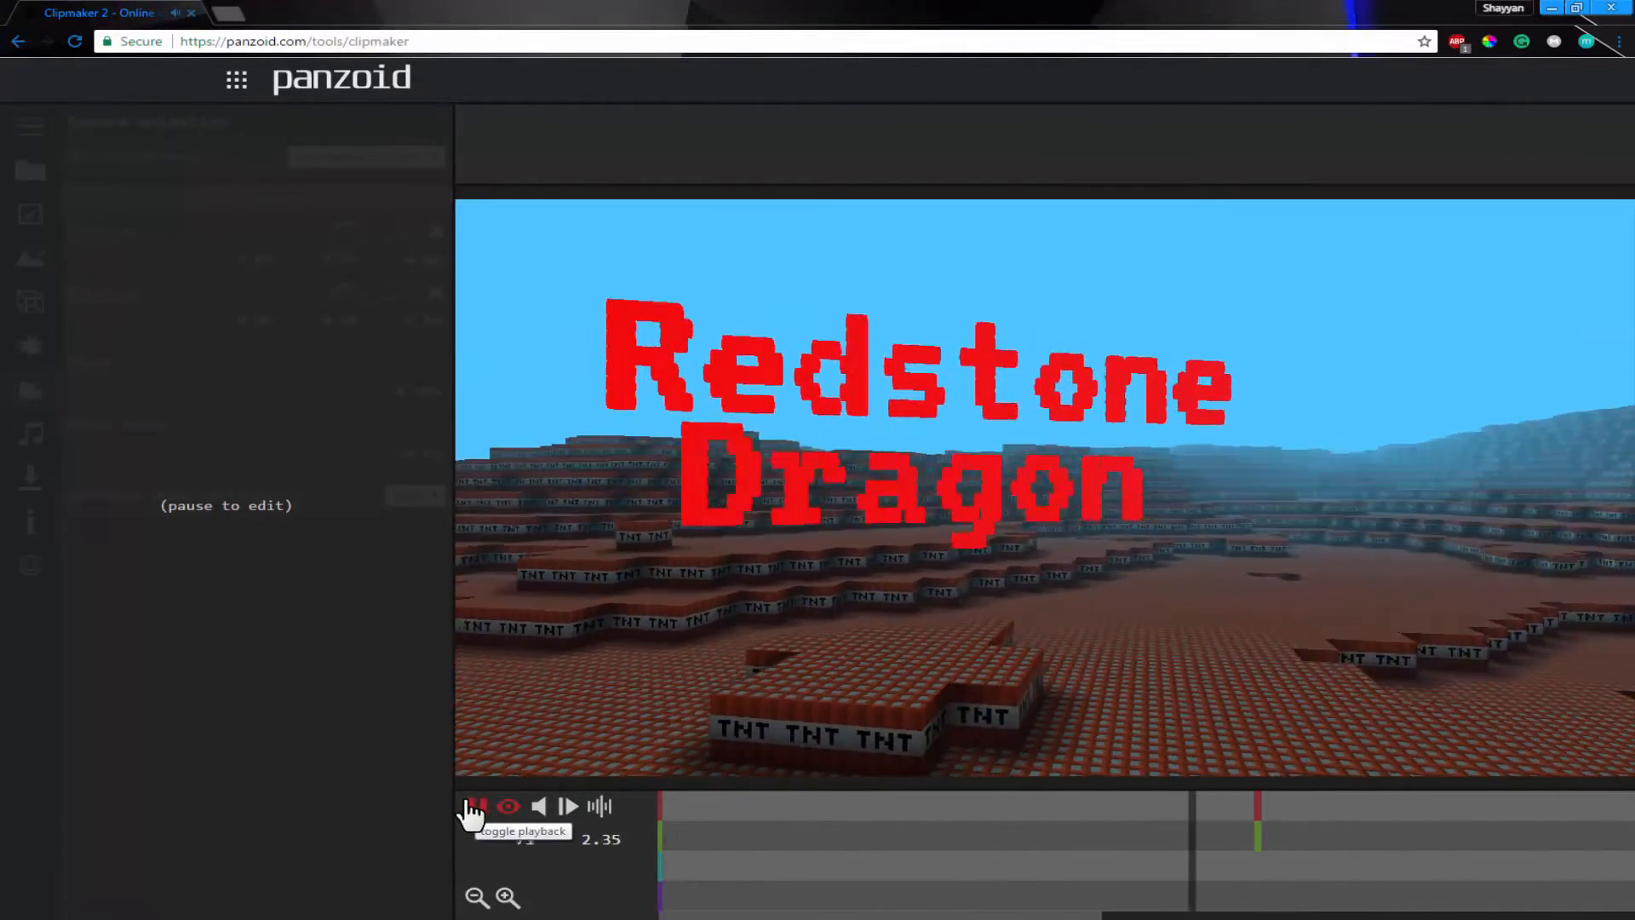
pyautogui.click(474, 806)
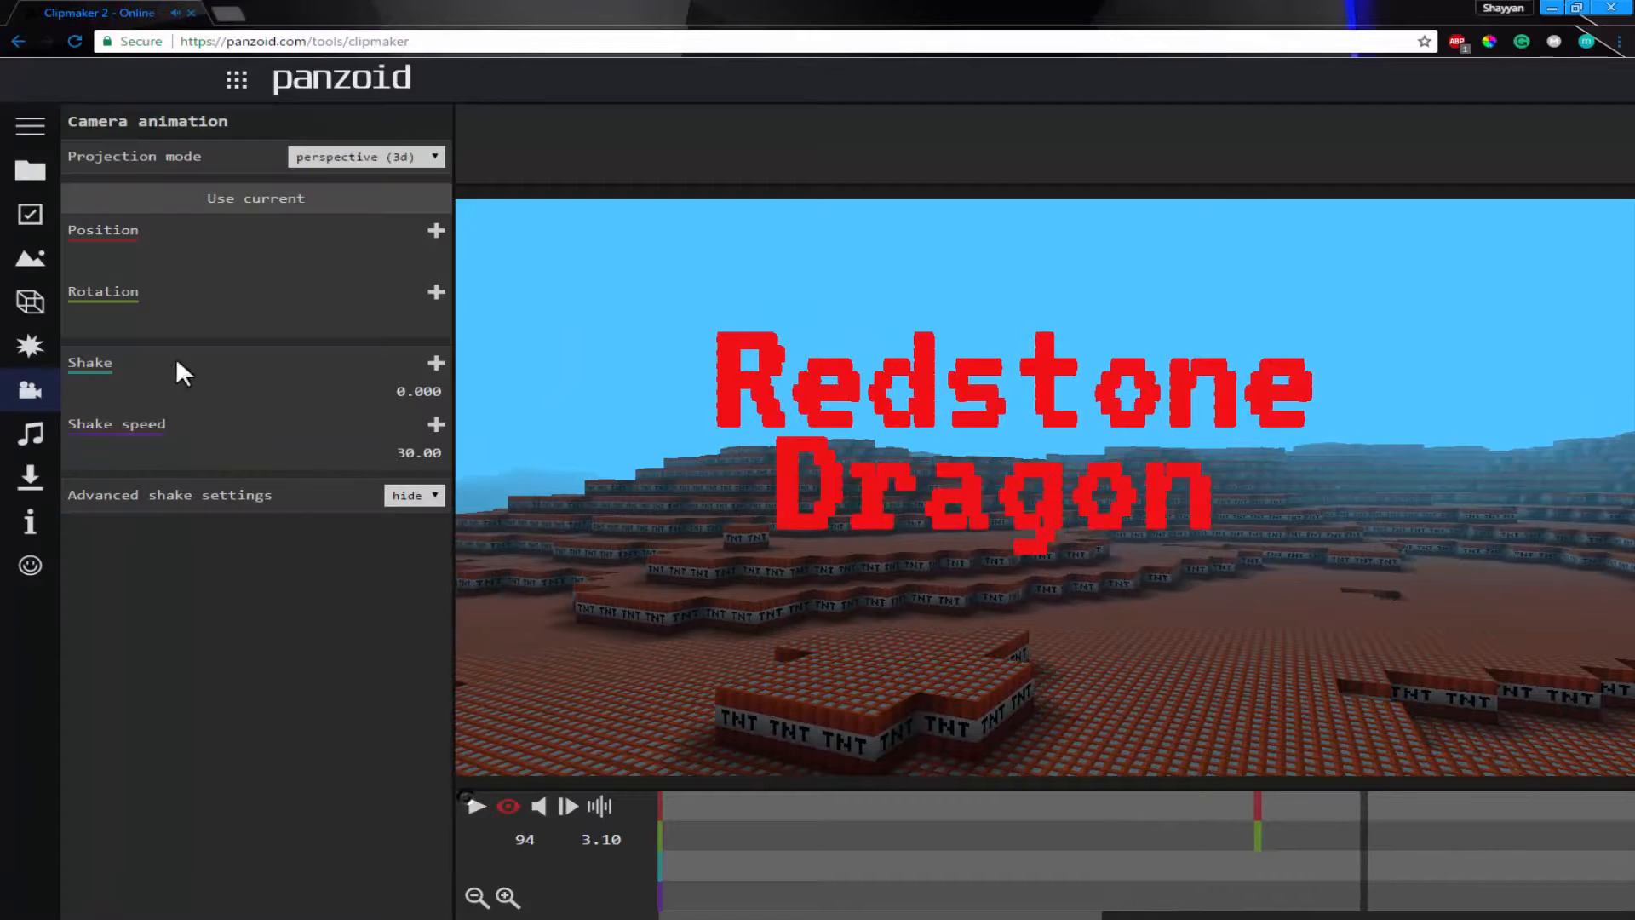
# - Add a sky color keyframe to the Blocks environment at frame 82
pyautogui.click(39, 266)
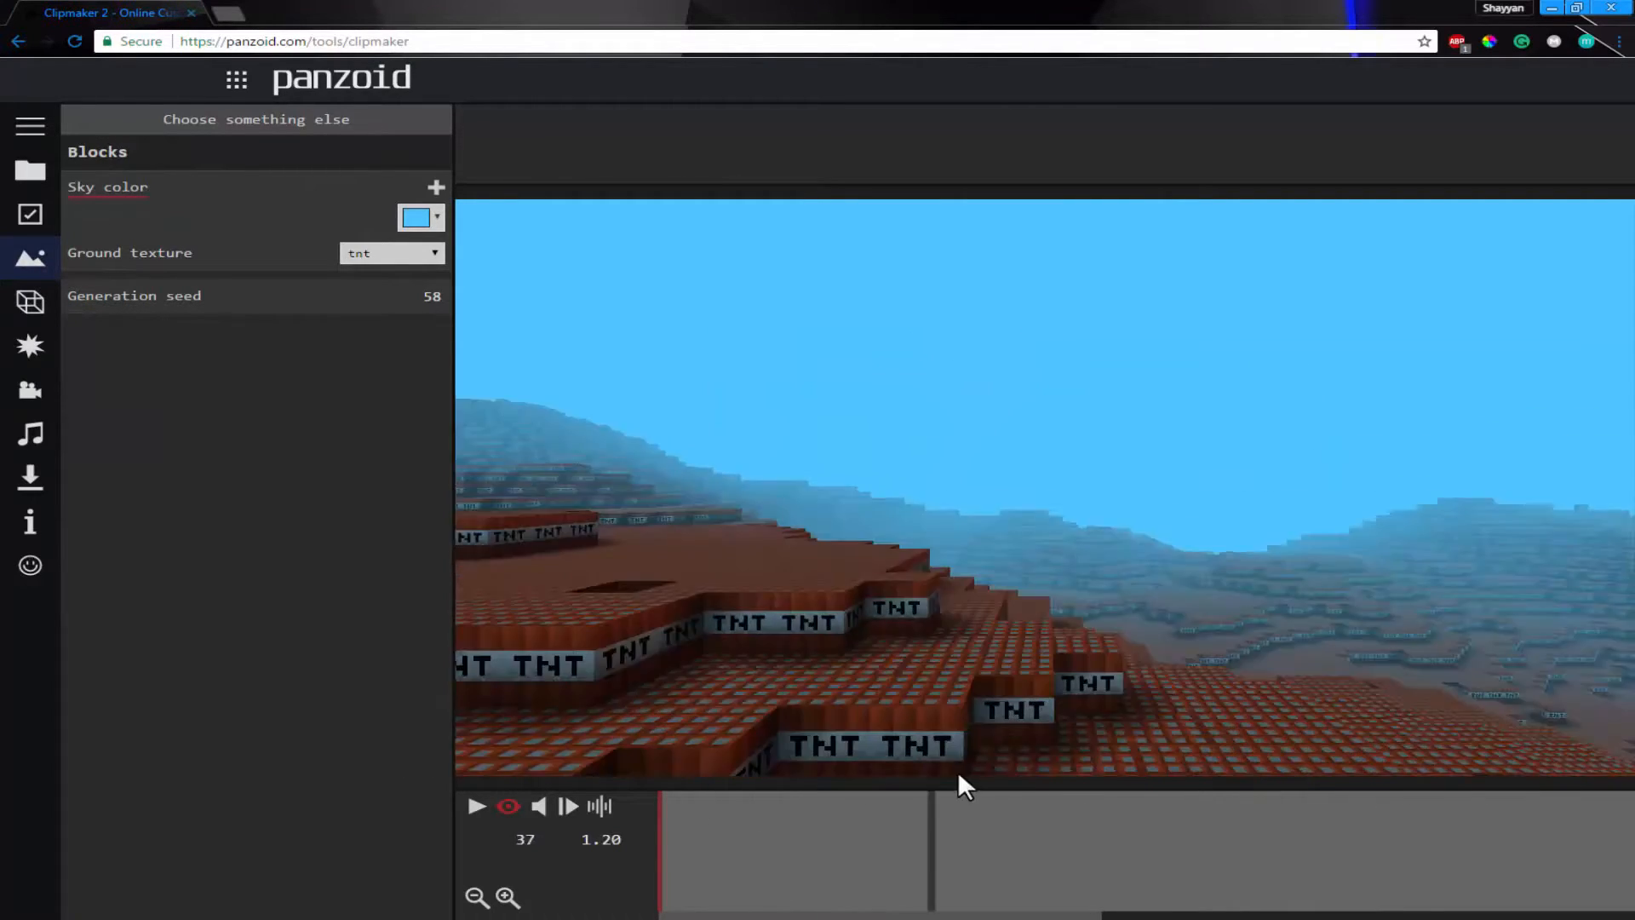
pyautogui.click(50, 305)
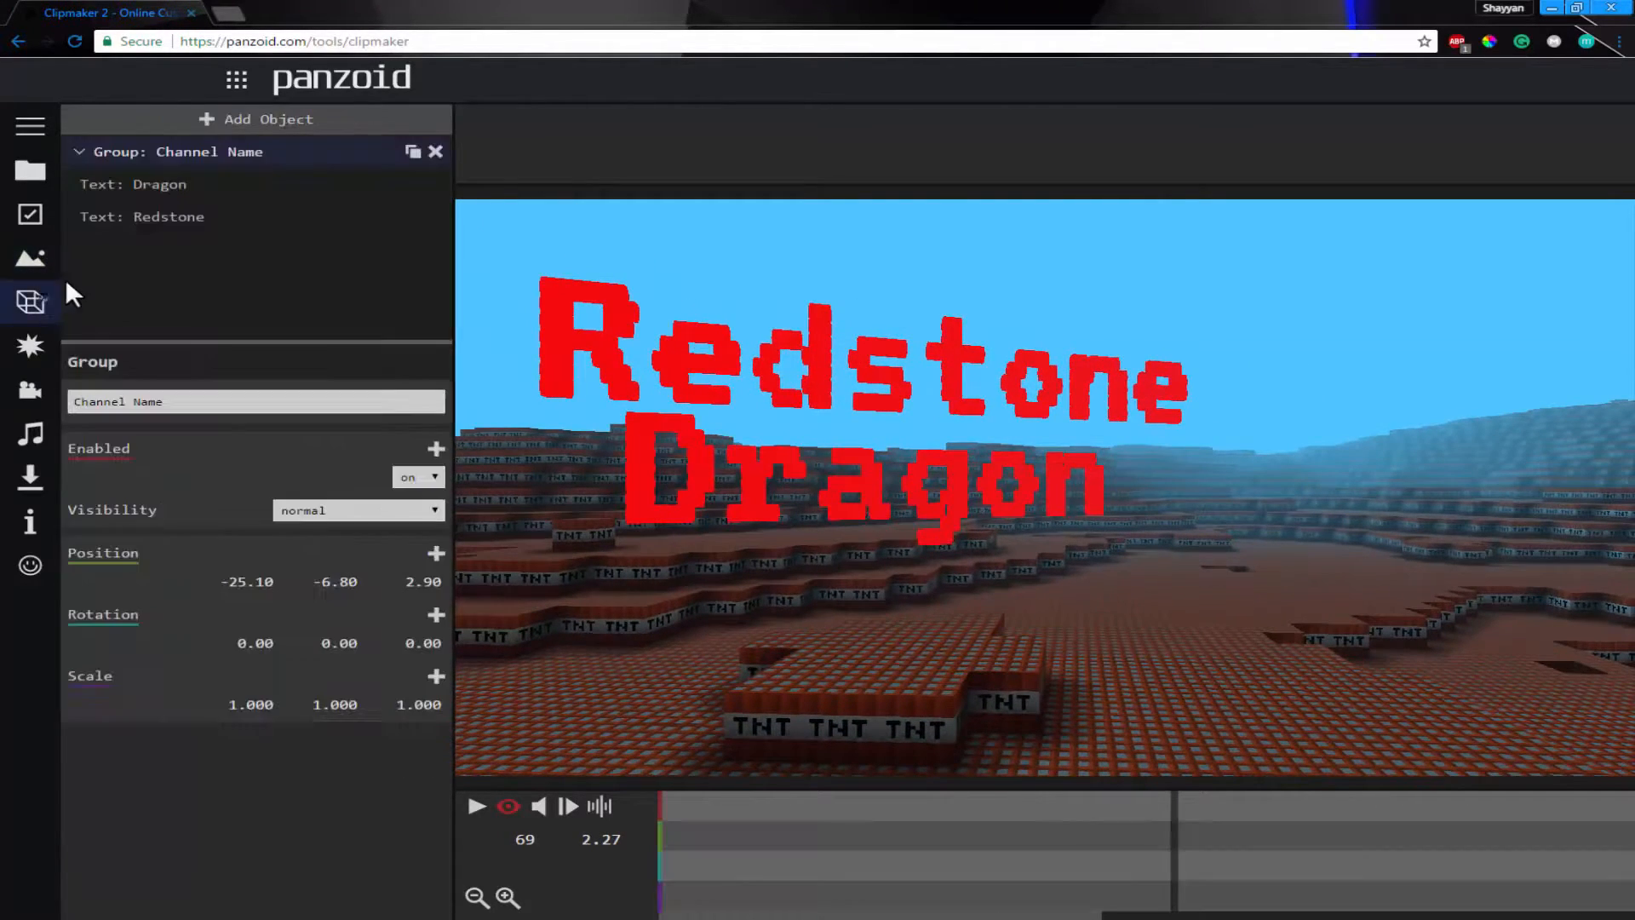
pyautogui.click(33, 258)
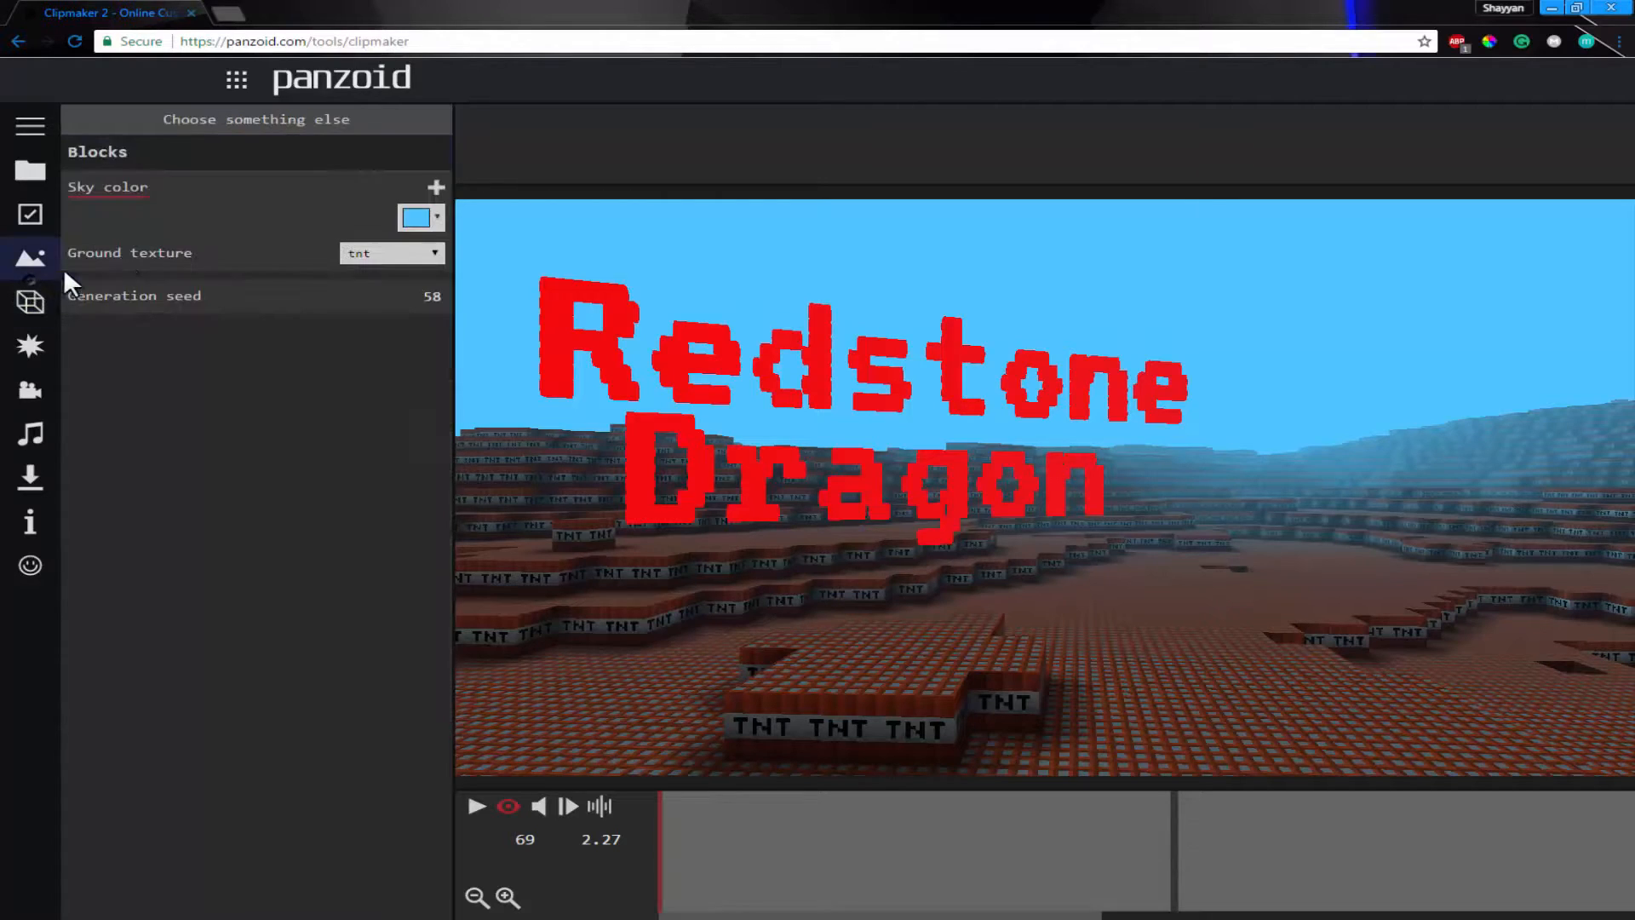
pyautogui.click(436, 187)
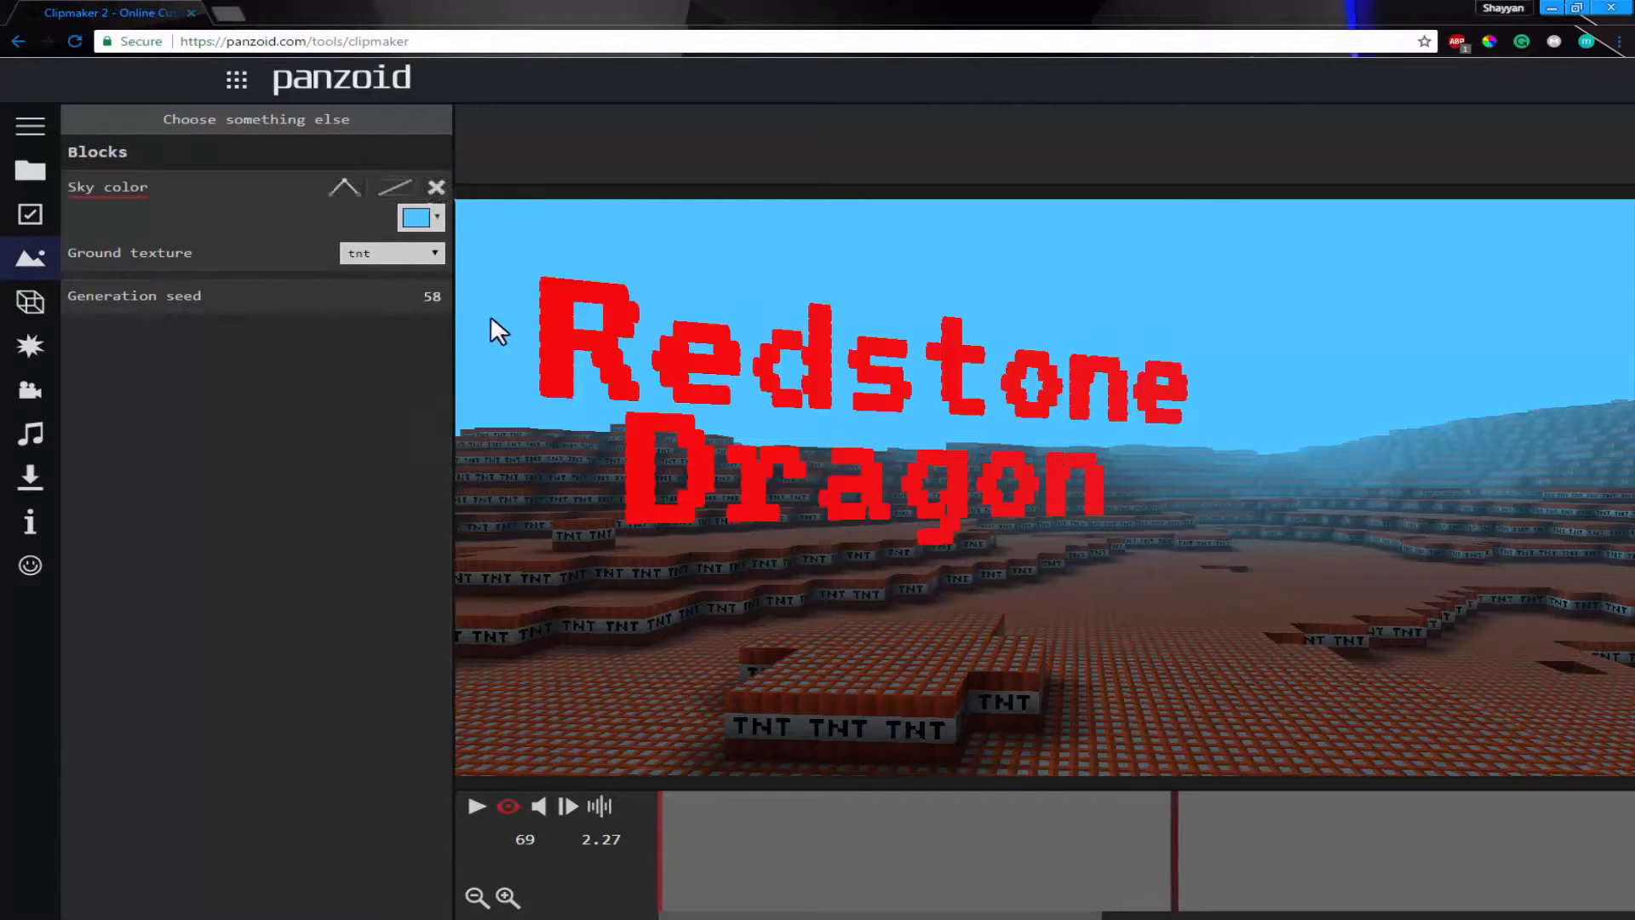
pyautogui.moveTo(858, 835); pyautogui.dragTo(1255, 846)
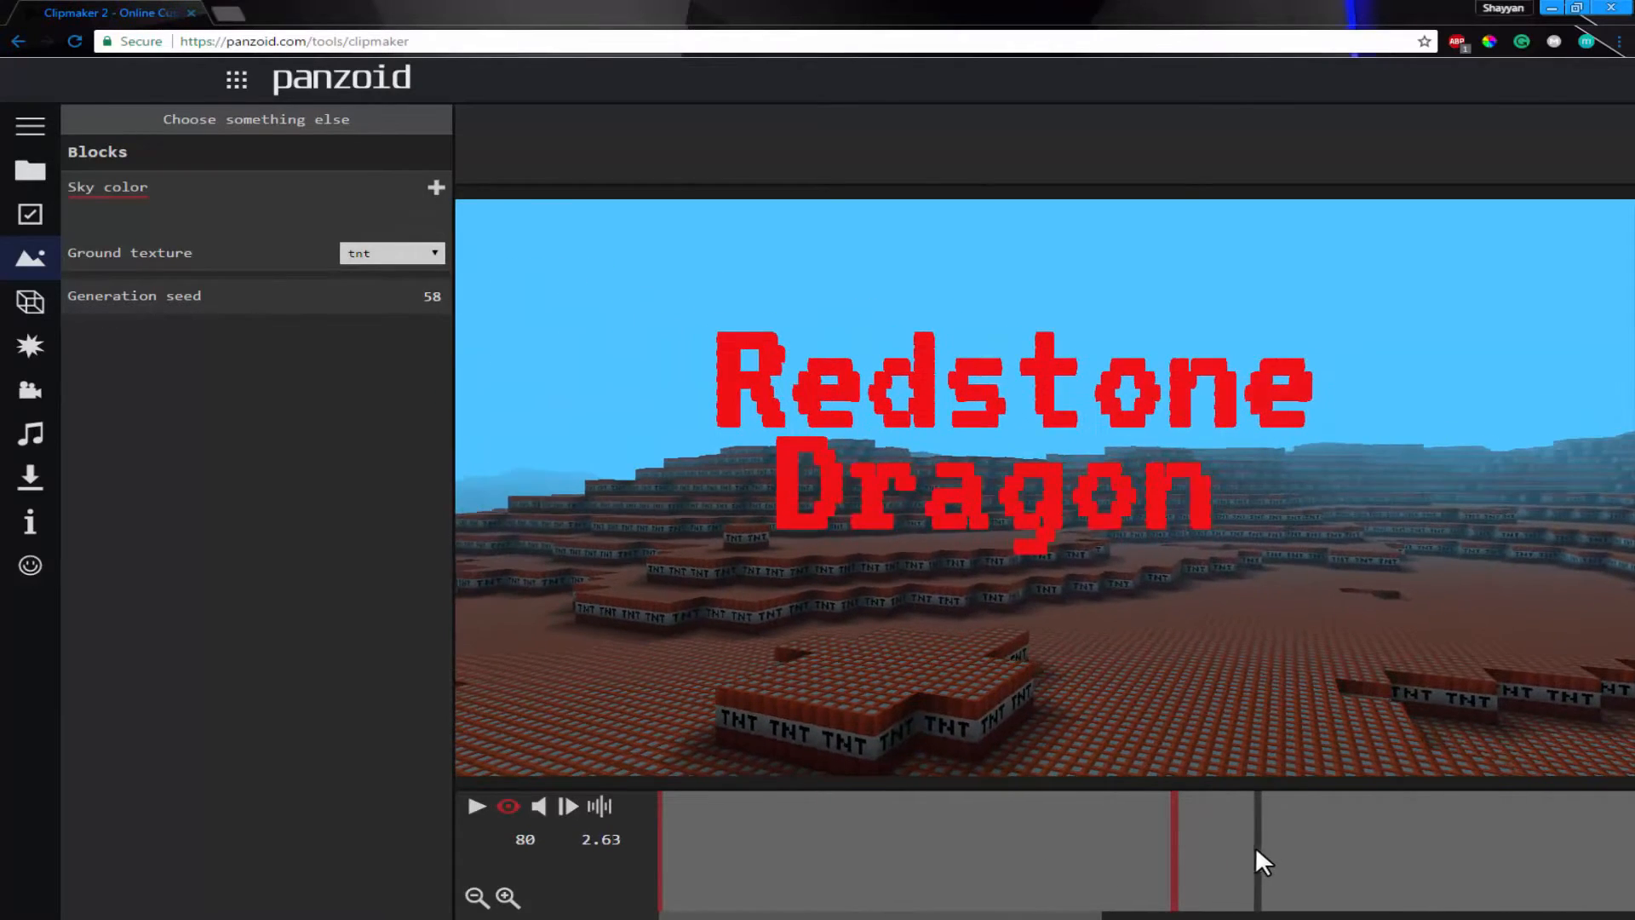
pyautogui.moveTo(1145, 842); pyautogui.dragTo(1276, 833)
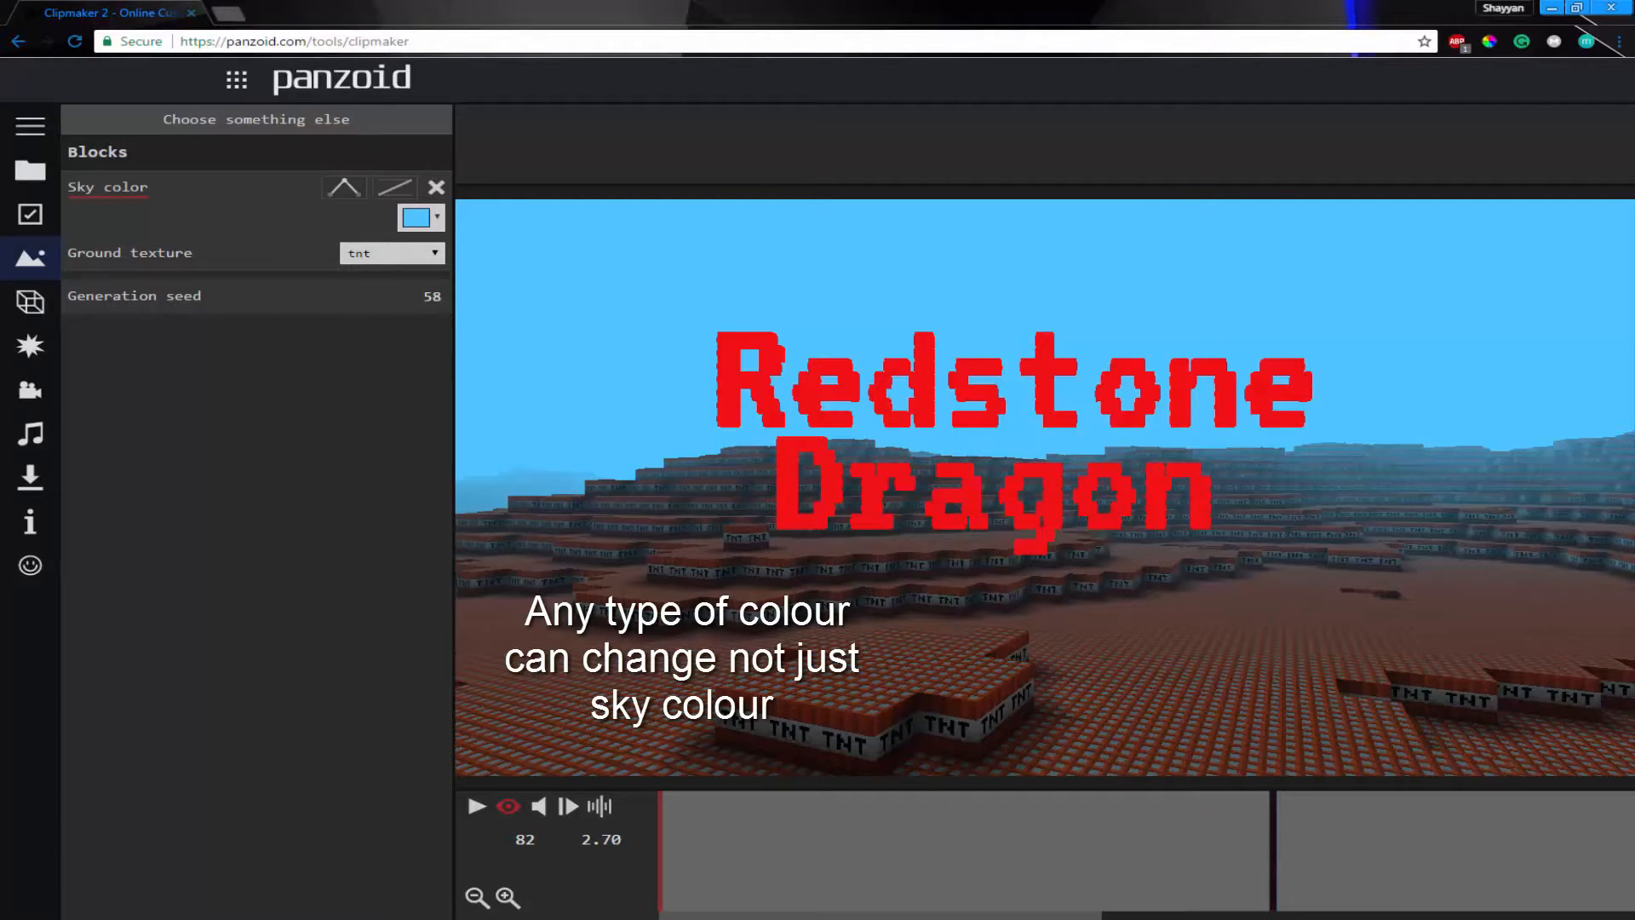
# - Try pure red #ff0000 and light red #ff7070 for the sky color keyframe at frame 82
pyautogui.click(437, 220)
pyautogui.click(459, 251)
pyautogui.moveTo(722, 278); pyautogui.dragTo(753, 227)
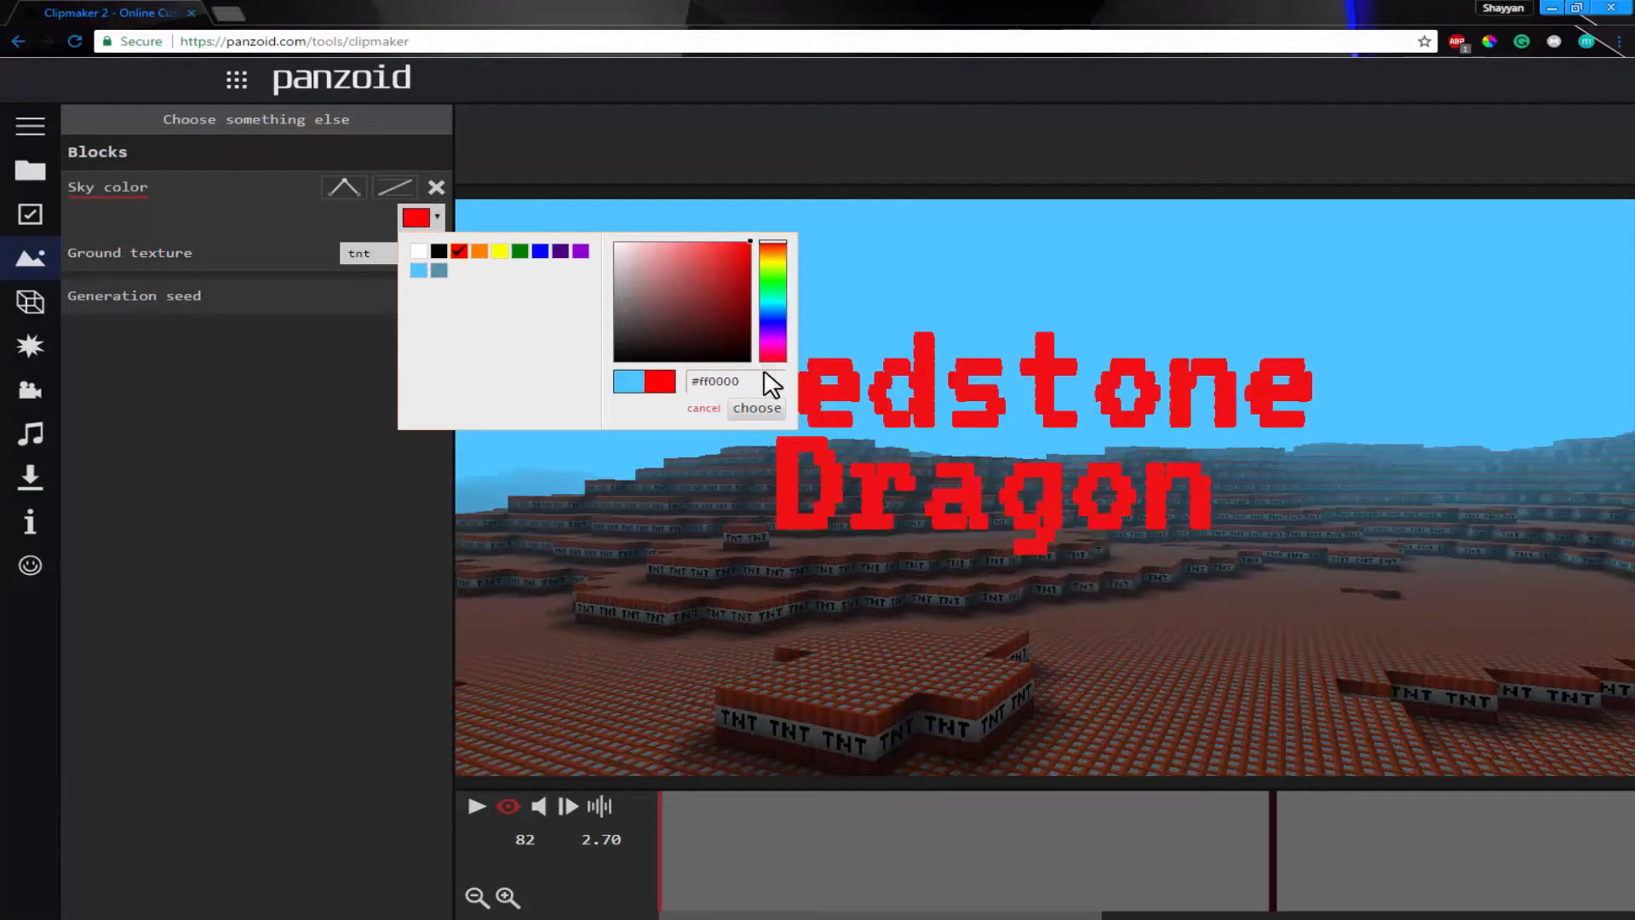
pyautogui.click(757, 408)
pyautogui.click(419, 218)
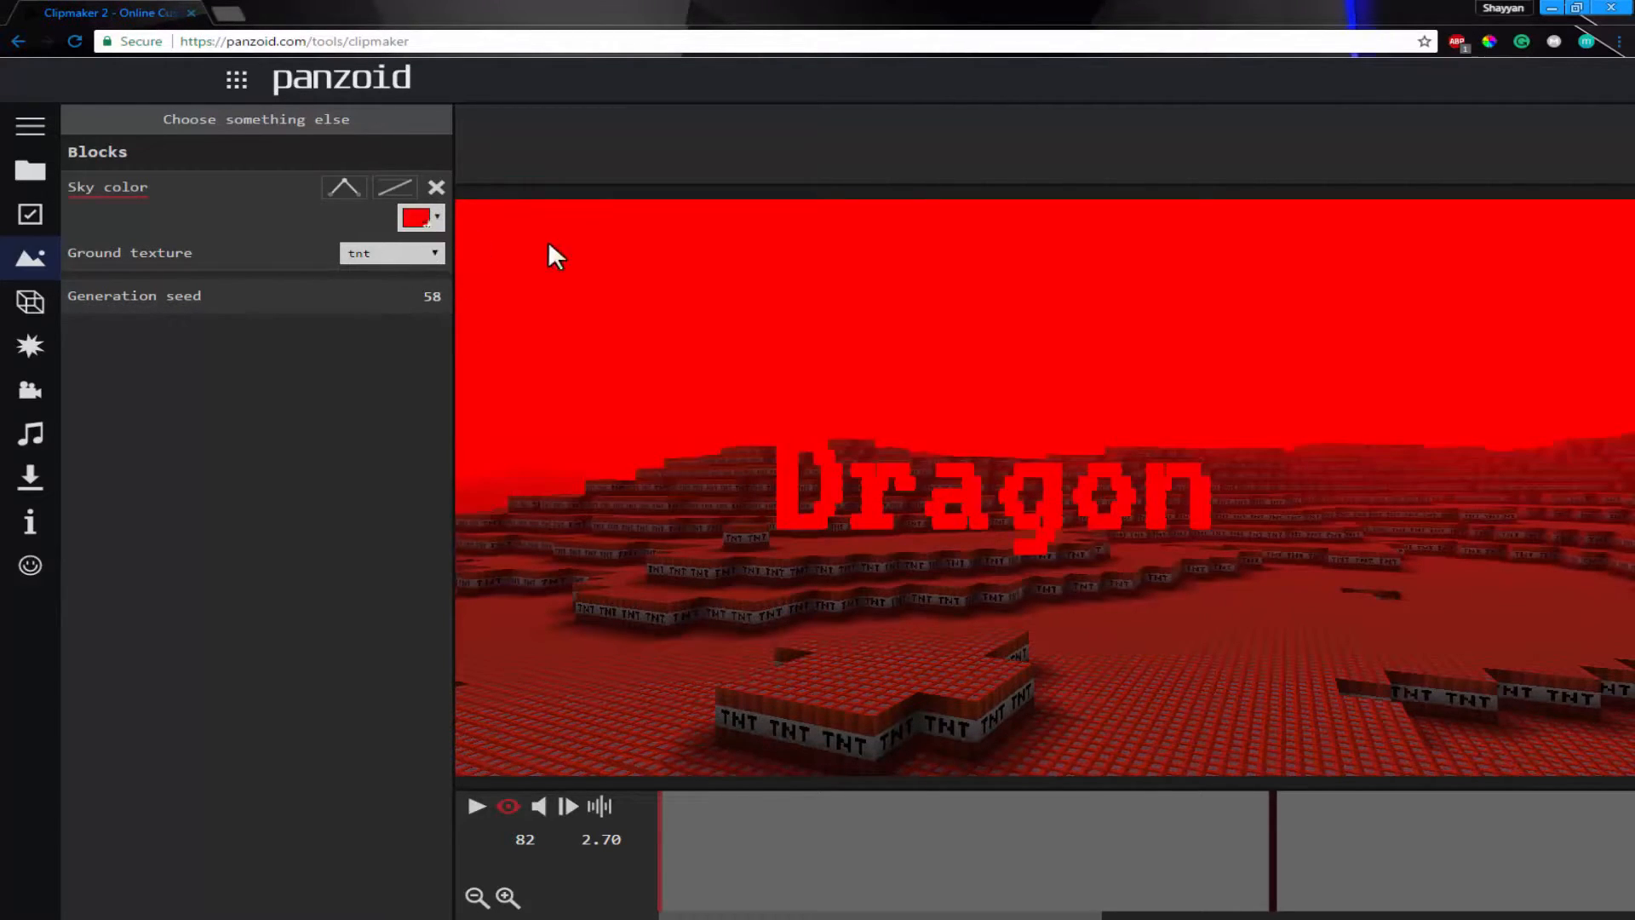
pyautogui.moveTo(730, 278); pyautogui.dragTo(692, 232)
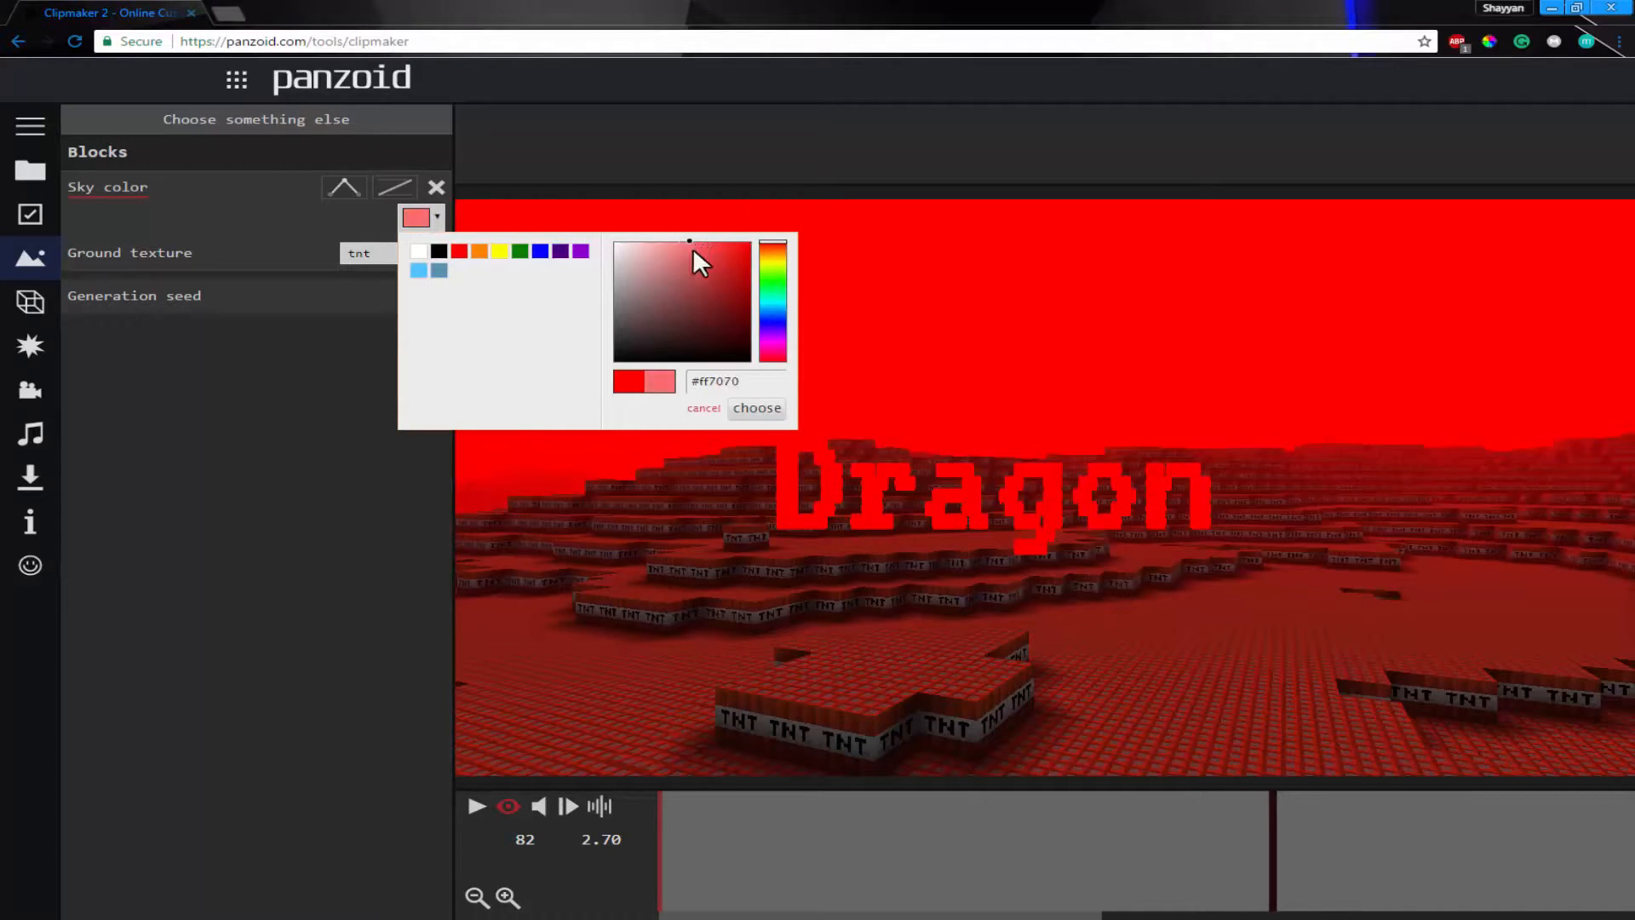
pyautogui.click(757, 408)
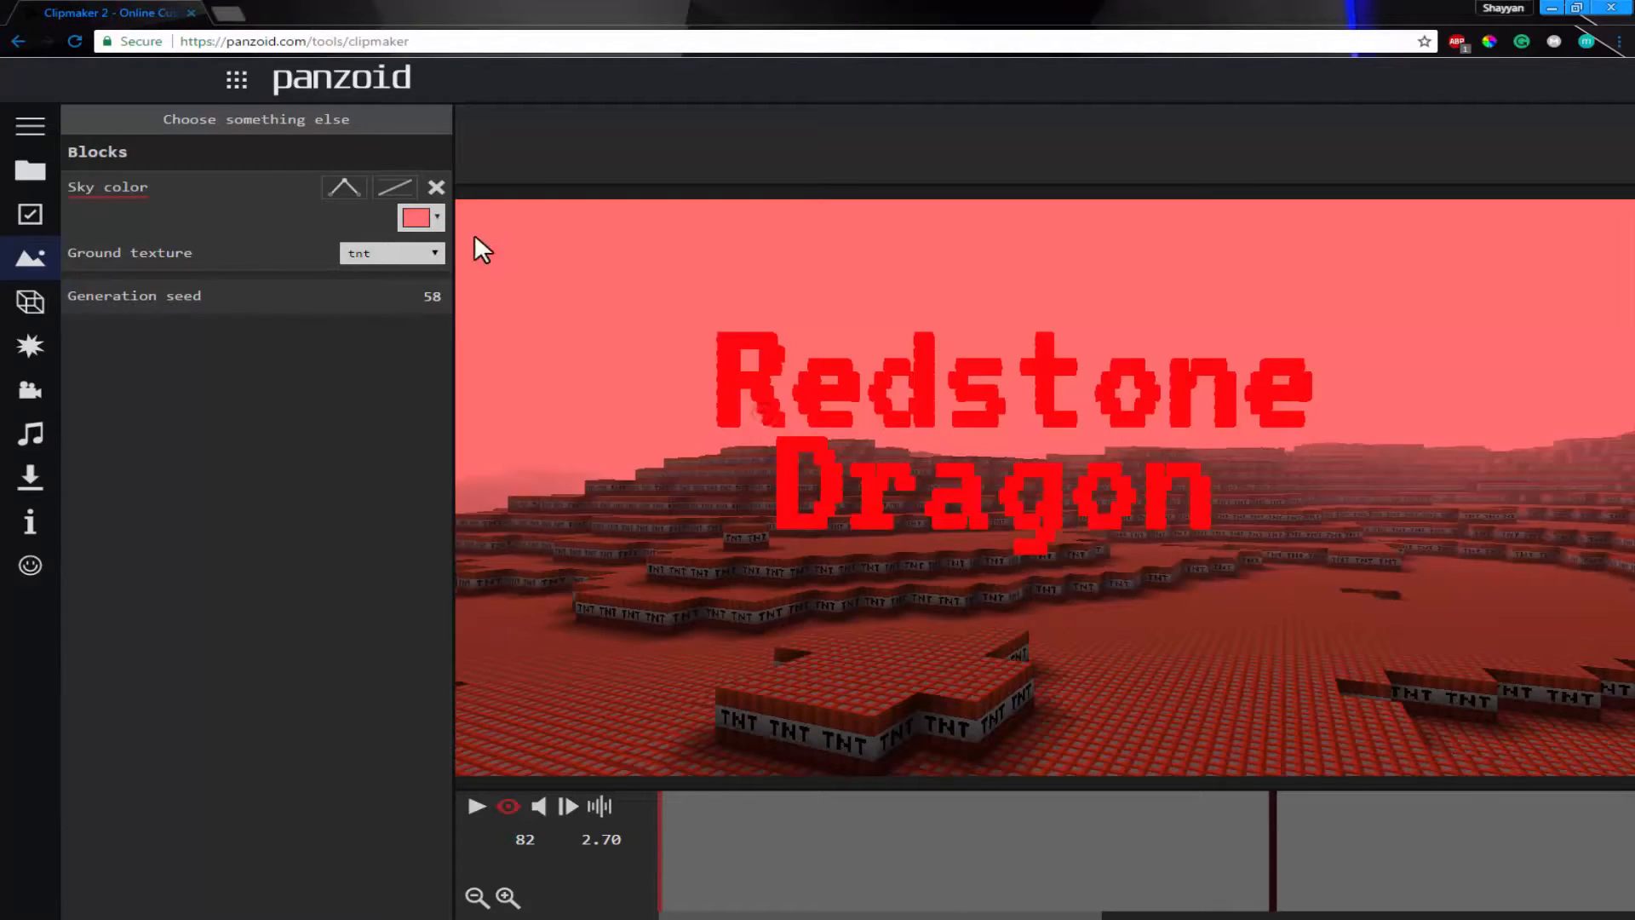
# - Recolor the sky color keyframe at frame 82 to a muted dark red
pyautogui.click(418, 218)
pyautogui.moveTo(767, 271); pyautogui.dragTo(788, 348)
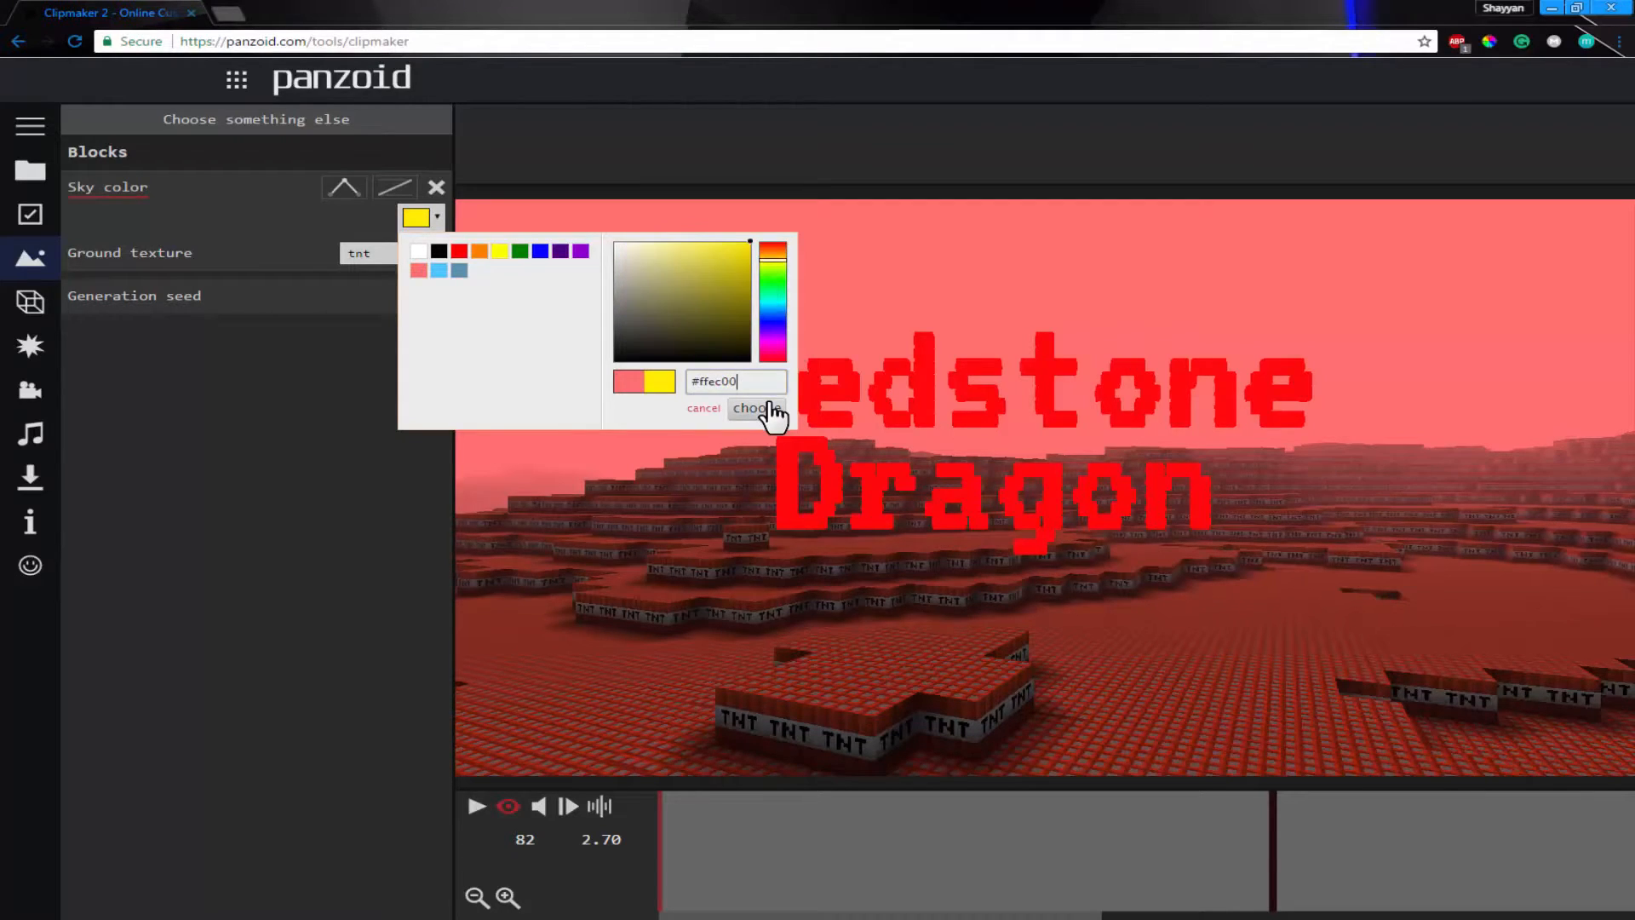
pyautogui.click(757, 408)
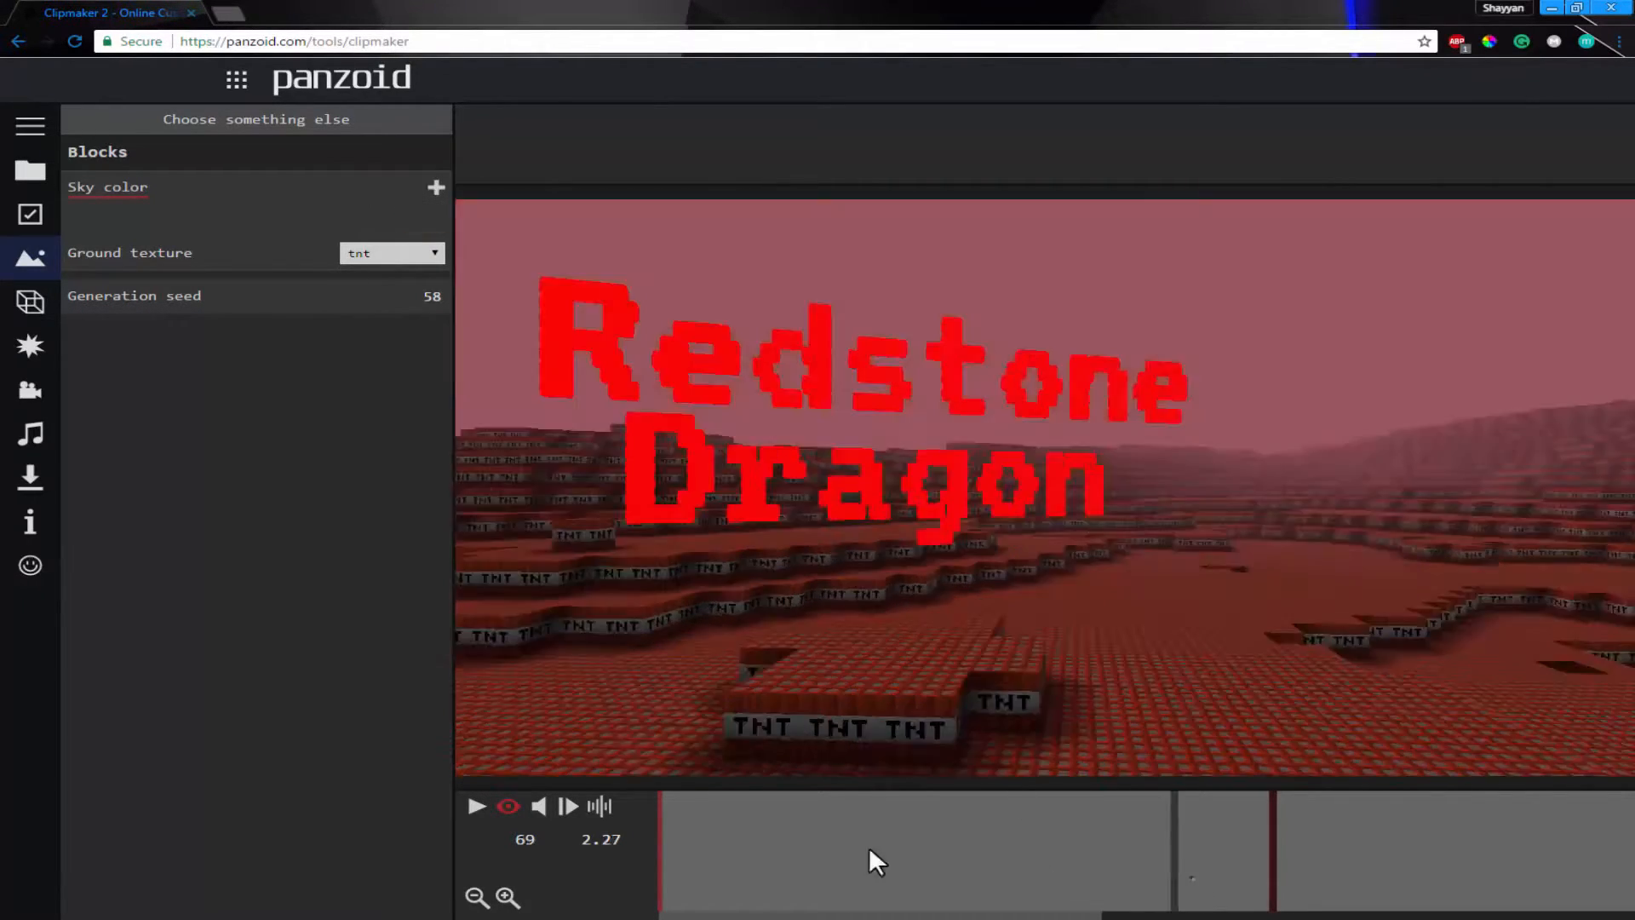
# - Play back the sky color transition from blue to red and pause it
pyautogui.click(538, 806)
pyautogui.click(476, 808)
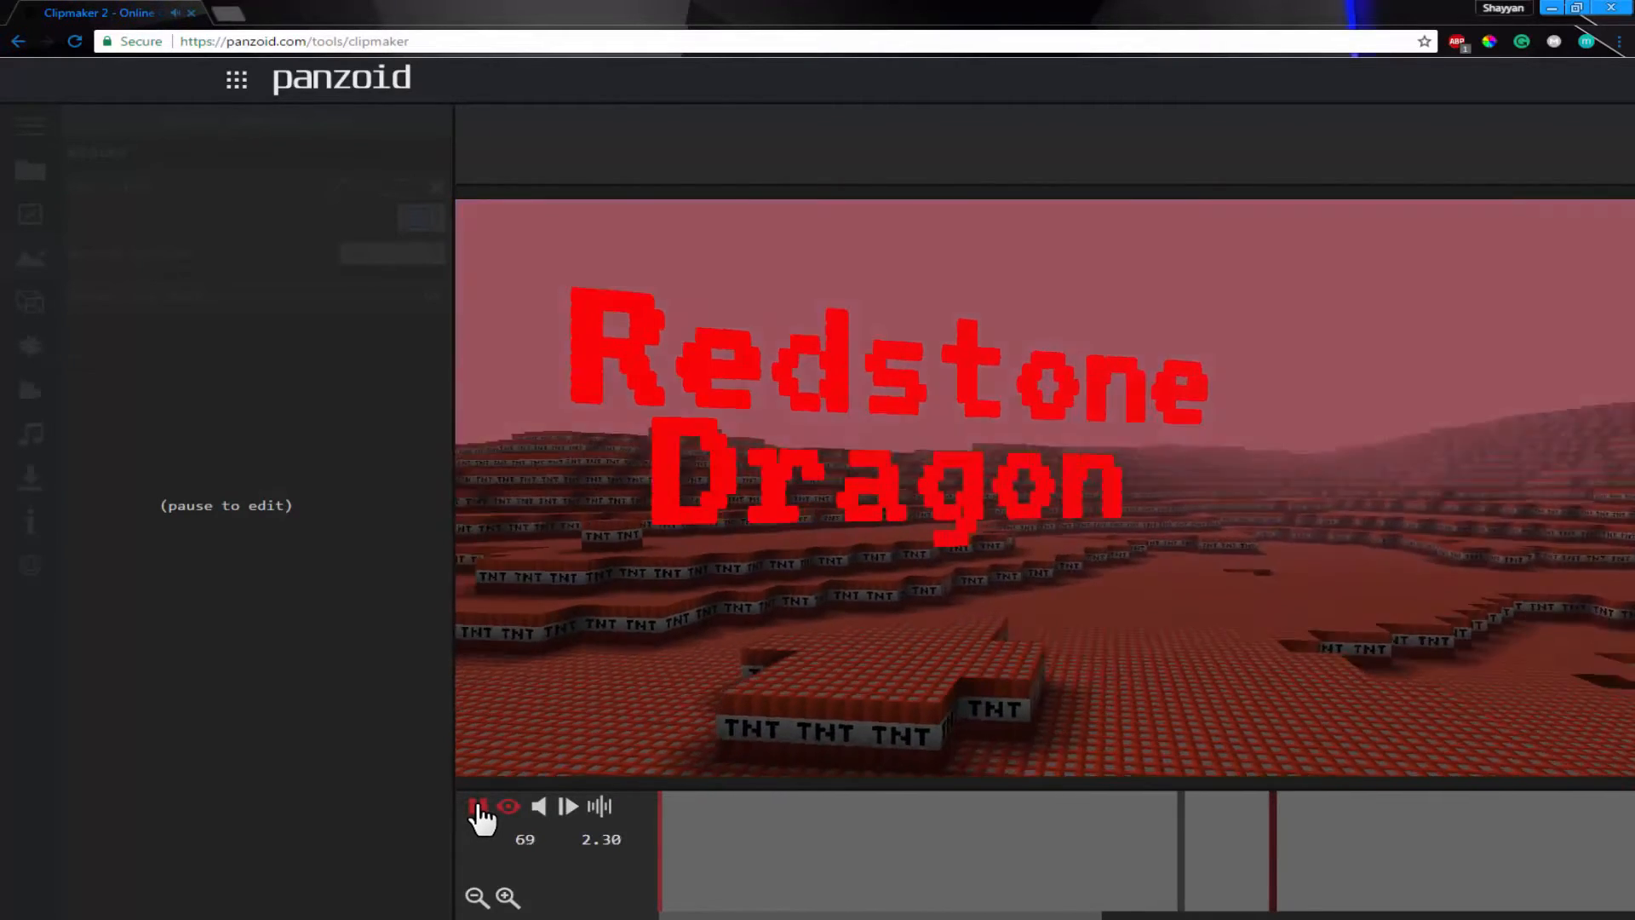
pyautogui.click(477, 807)
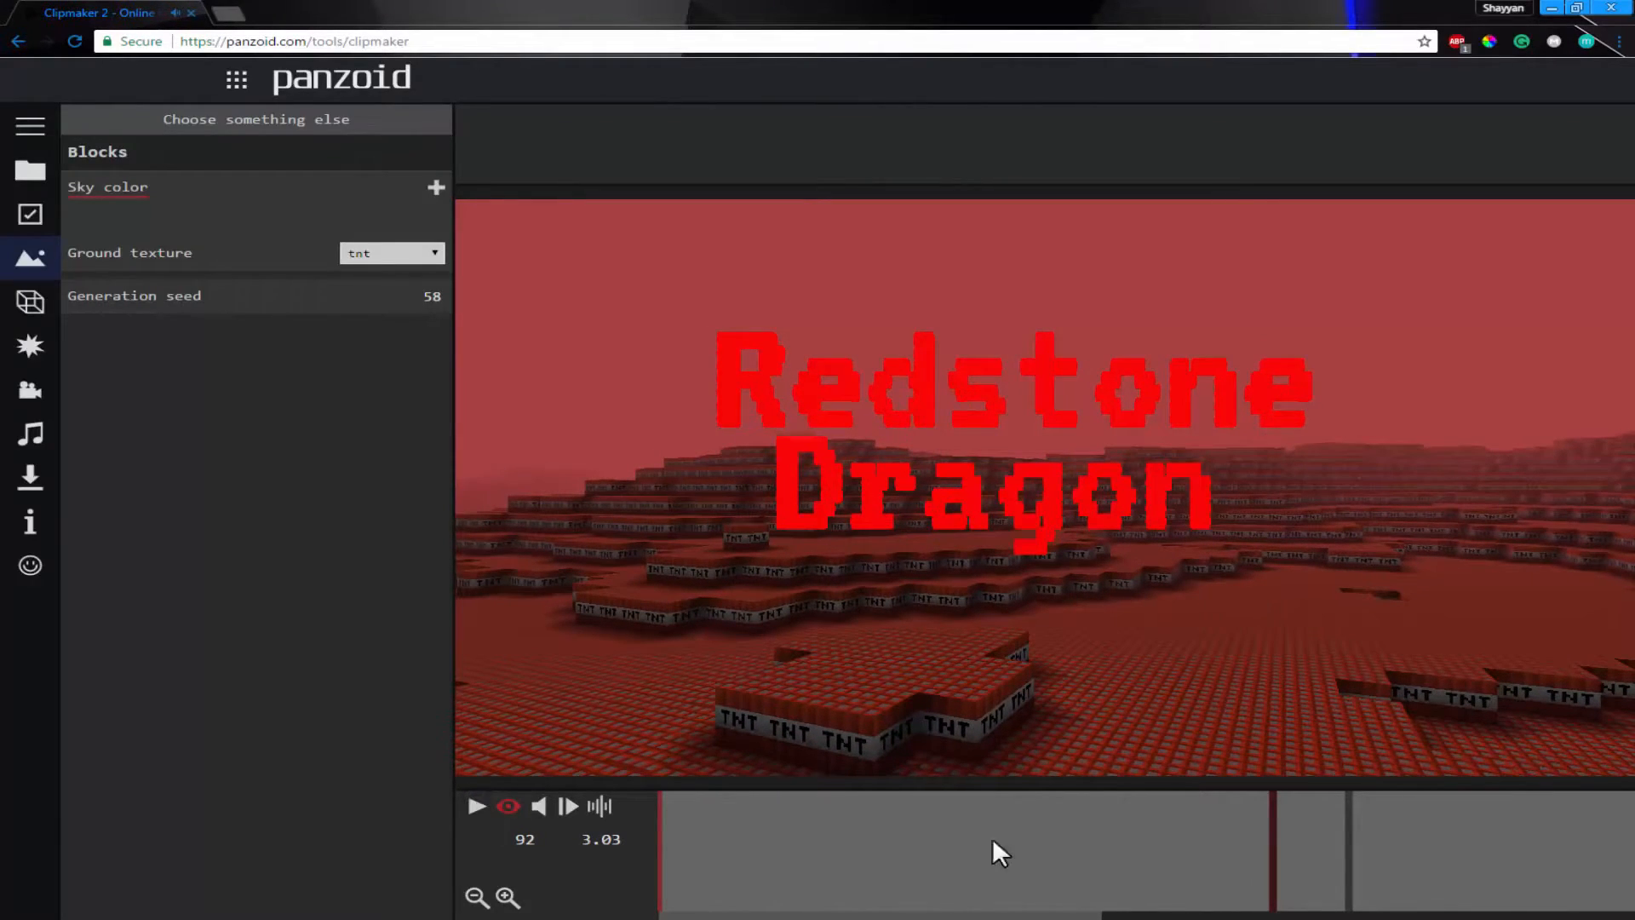
# - Browse the available effects and add the Wavy distortion effect to the intro
pyautogui.click(29, 300)
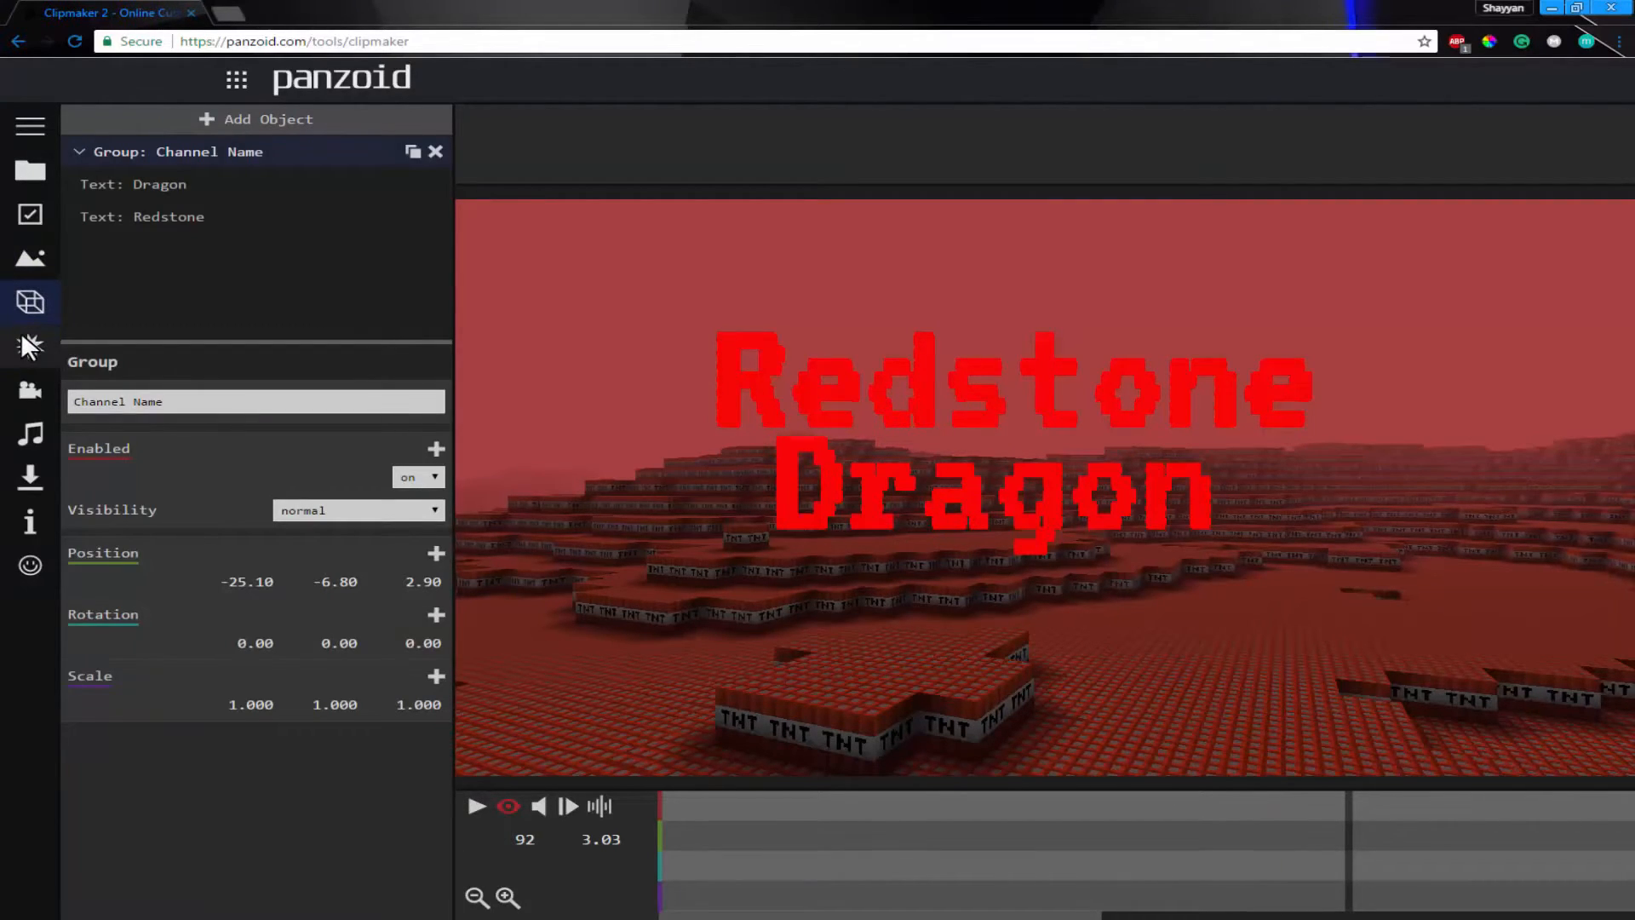
pyautogui.click(25, 339)
pyautogui.click(251, 119)
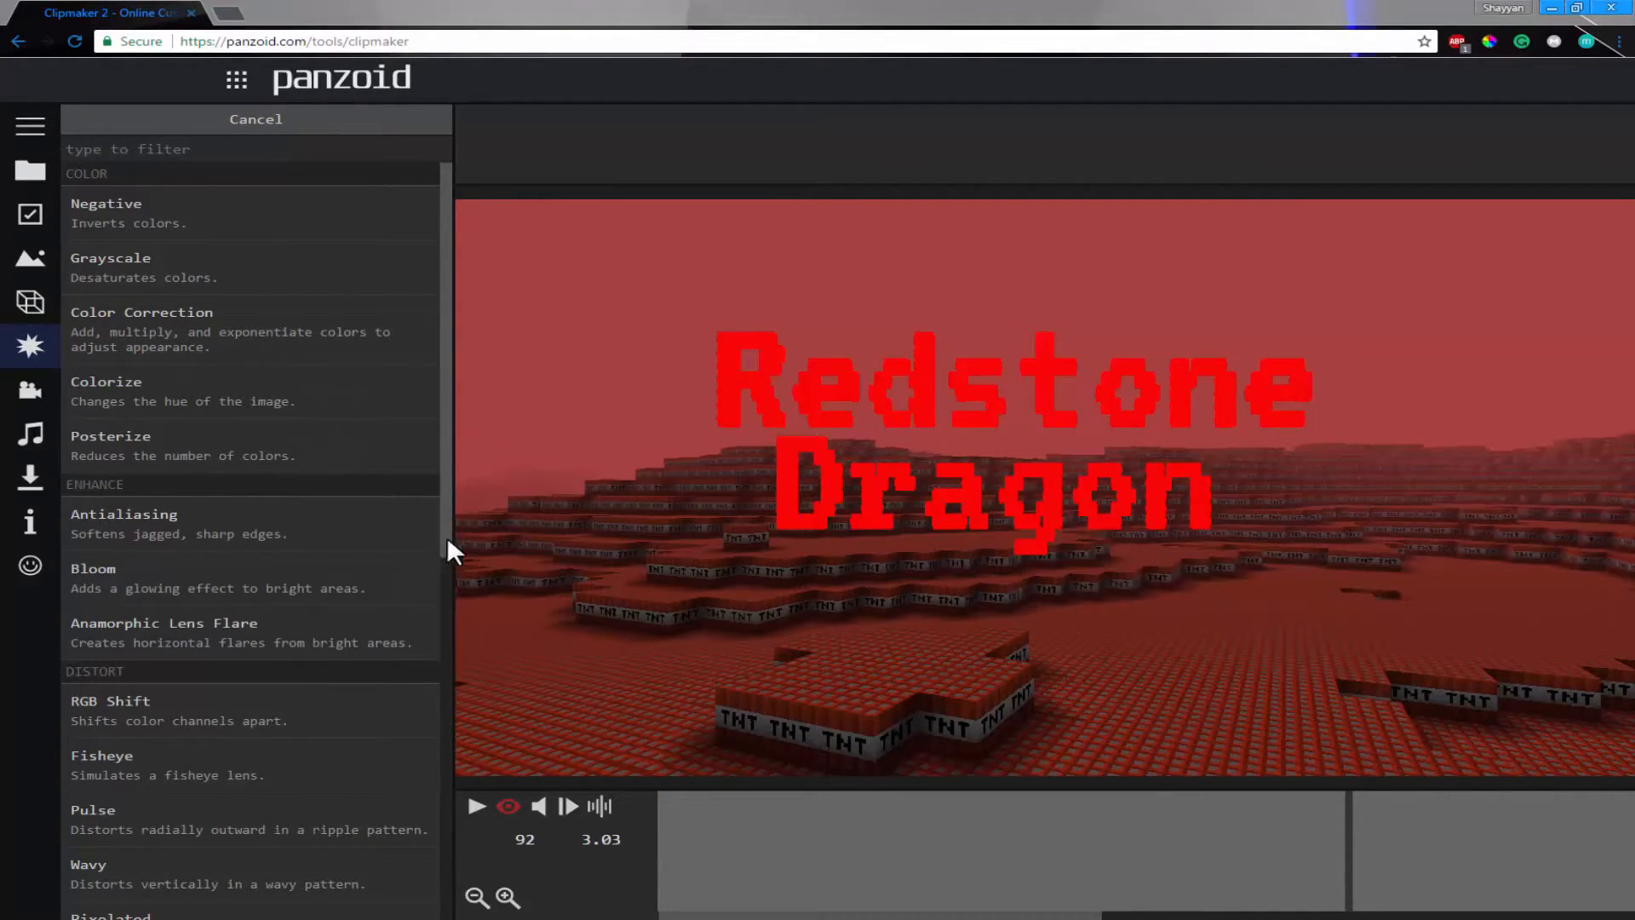
pyautogui.moveTo(447, 546); pyautogui.dragTo(470, 738)
pyautogui.scroll(-4, 255, 519)
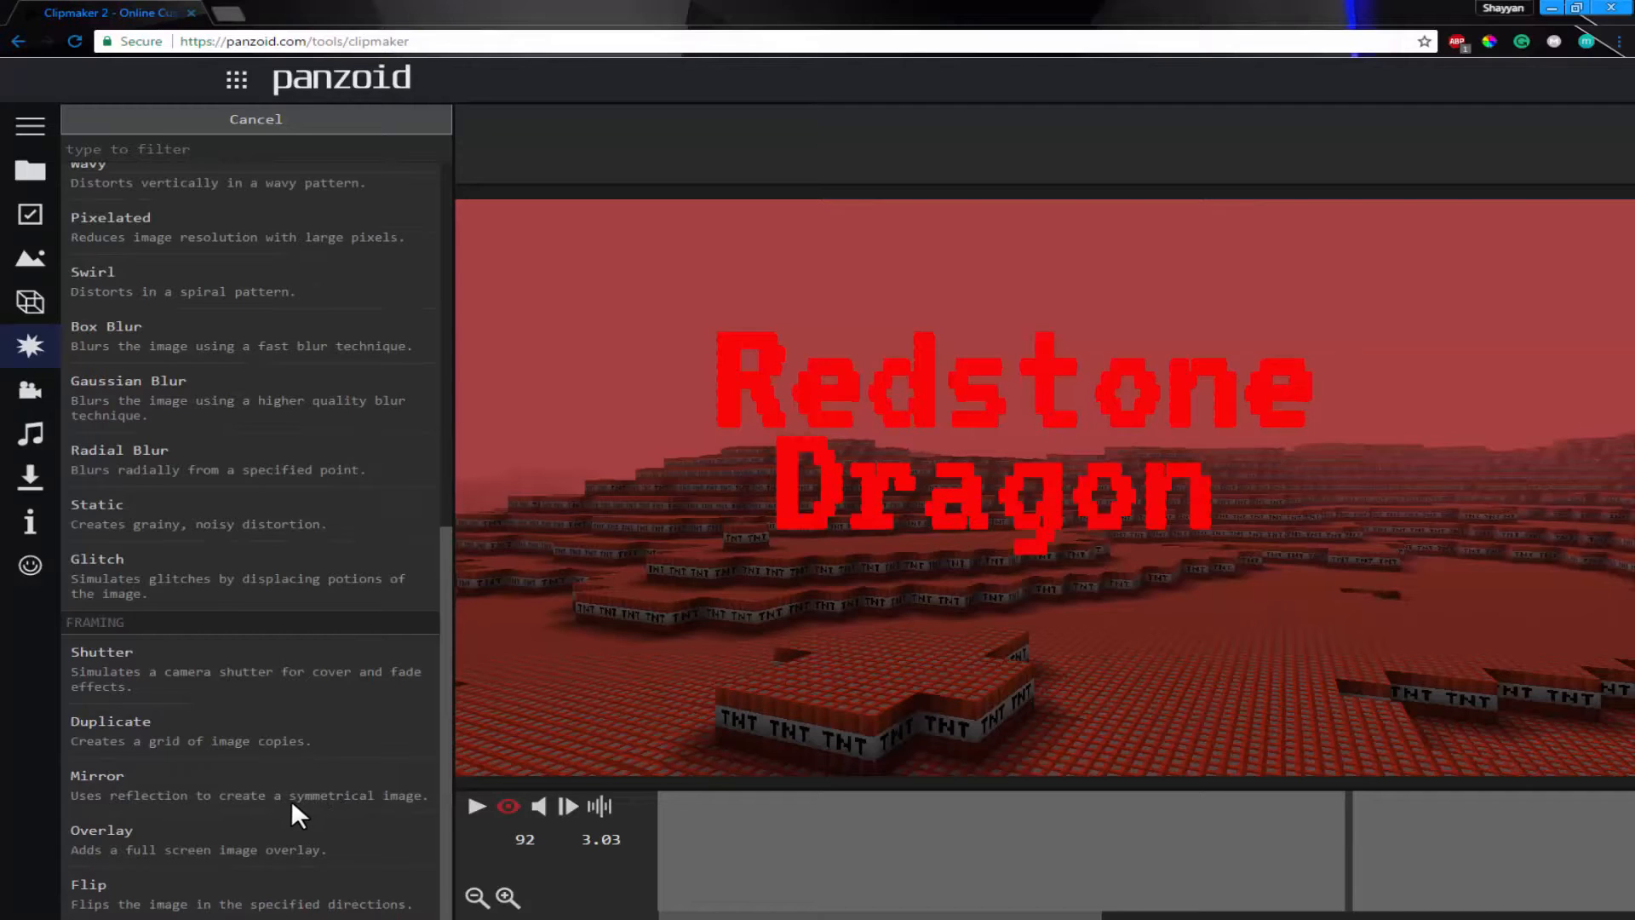
pyautogui.scroll(4, 334, 806)
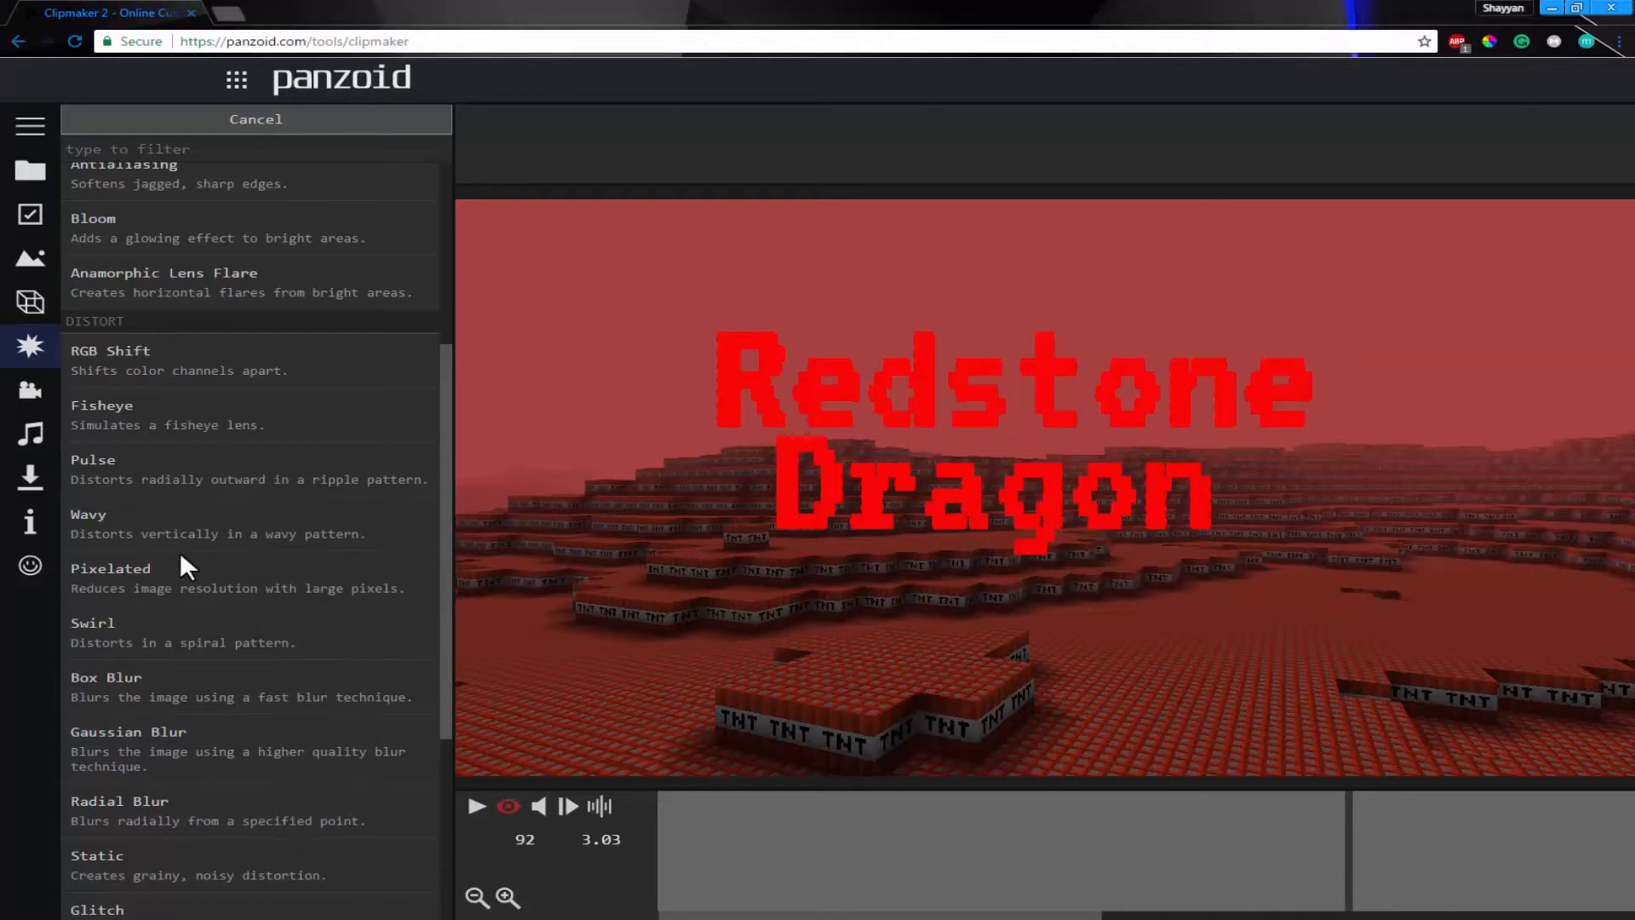
pyautogui.click(170, 523)
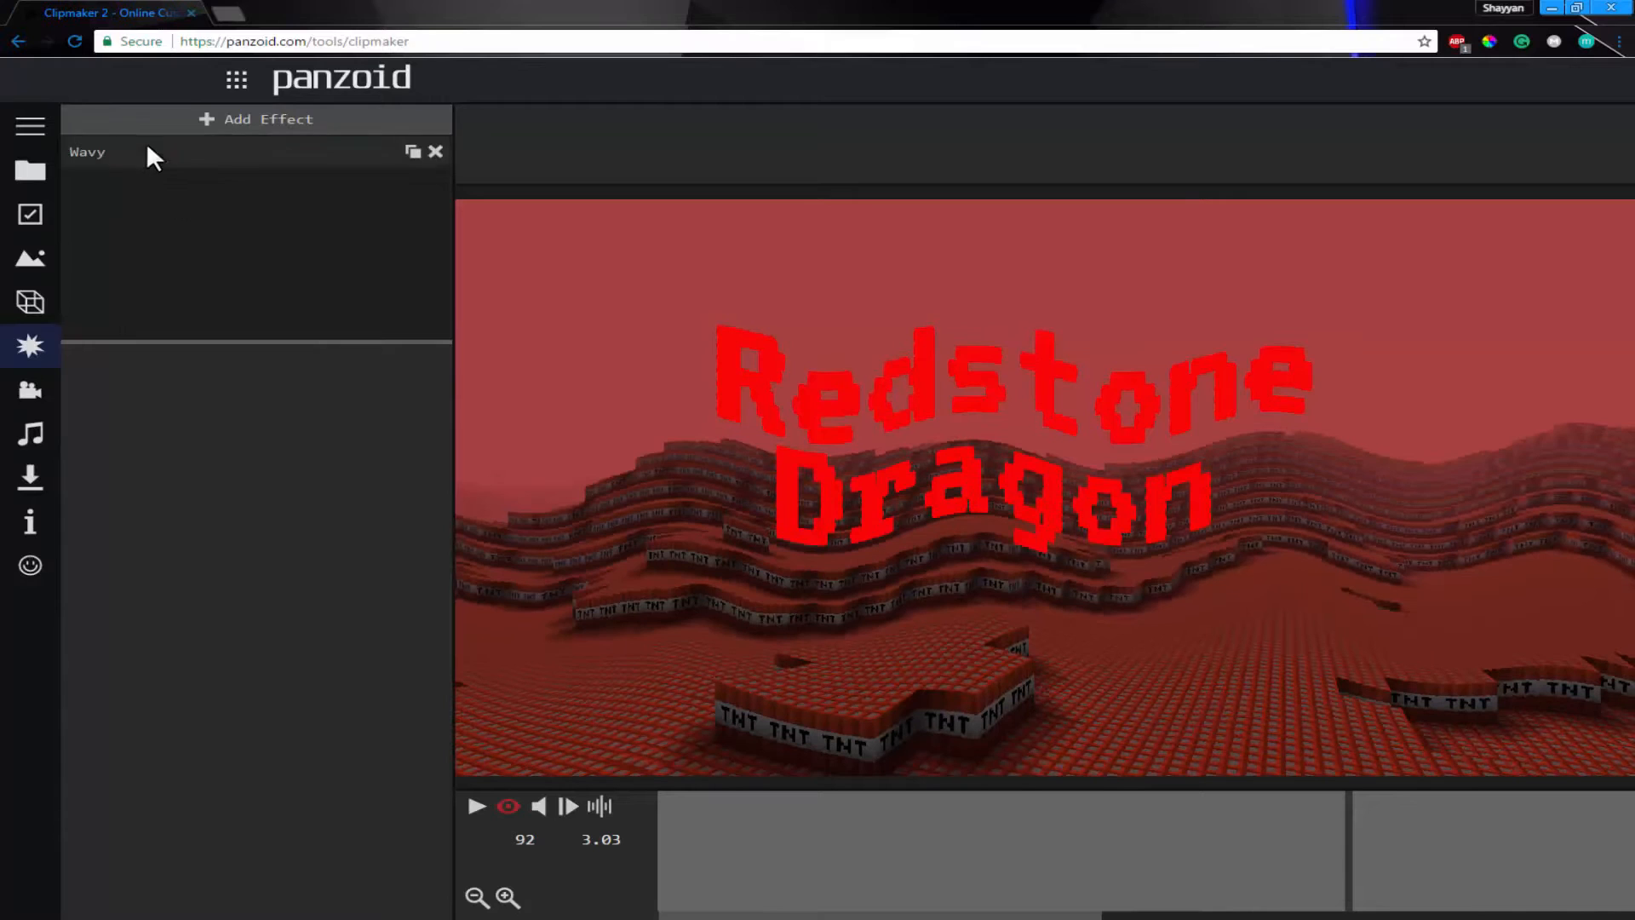
# - Keyframe the Wavy effect's Enabled property as off at frame 1 and on at frames 80 and 92
pyautogui.click(155, 160)
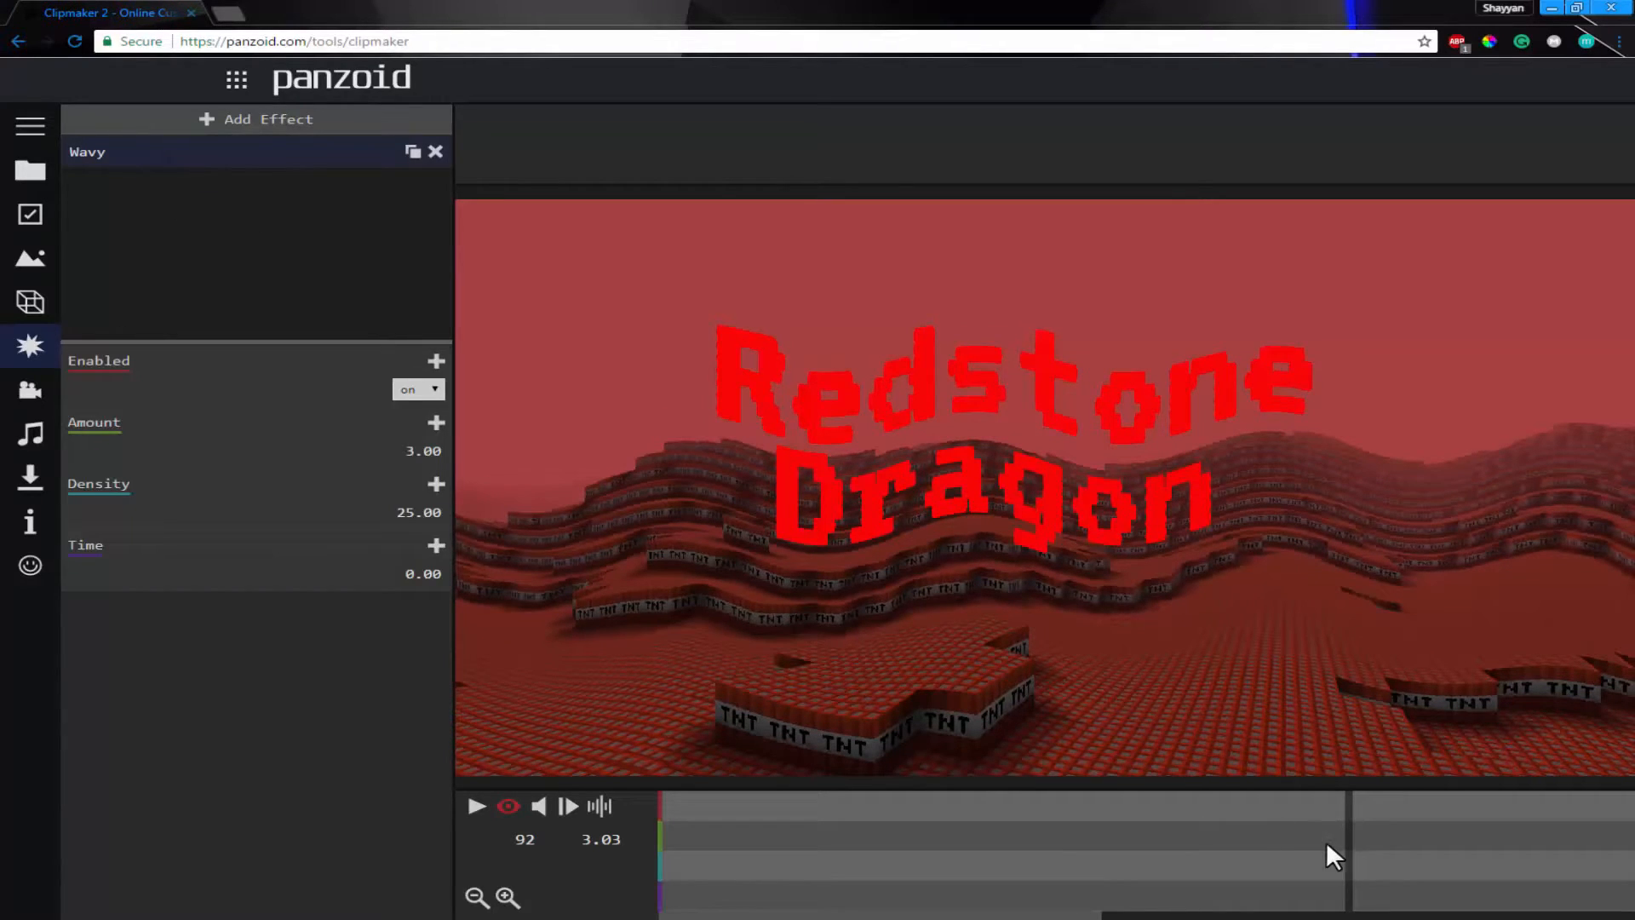
pyautogui.click(436, 361)
pyautogui.moveTo(1188, 909)
pyautogui.mouseDown()
pyautogui.moveTo(844, 851)
pyautogui.moveTo(613, 839)
pyautogui.mouseUp()
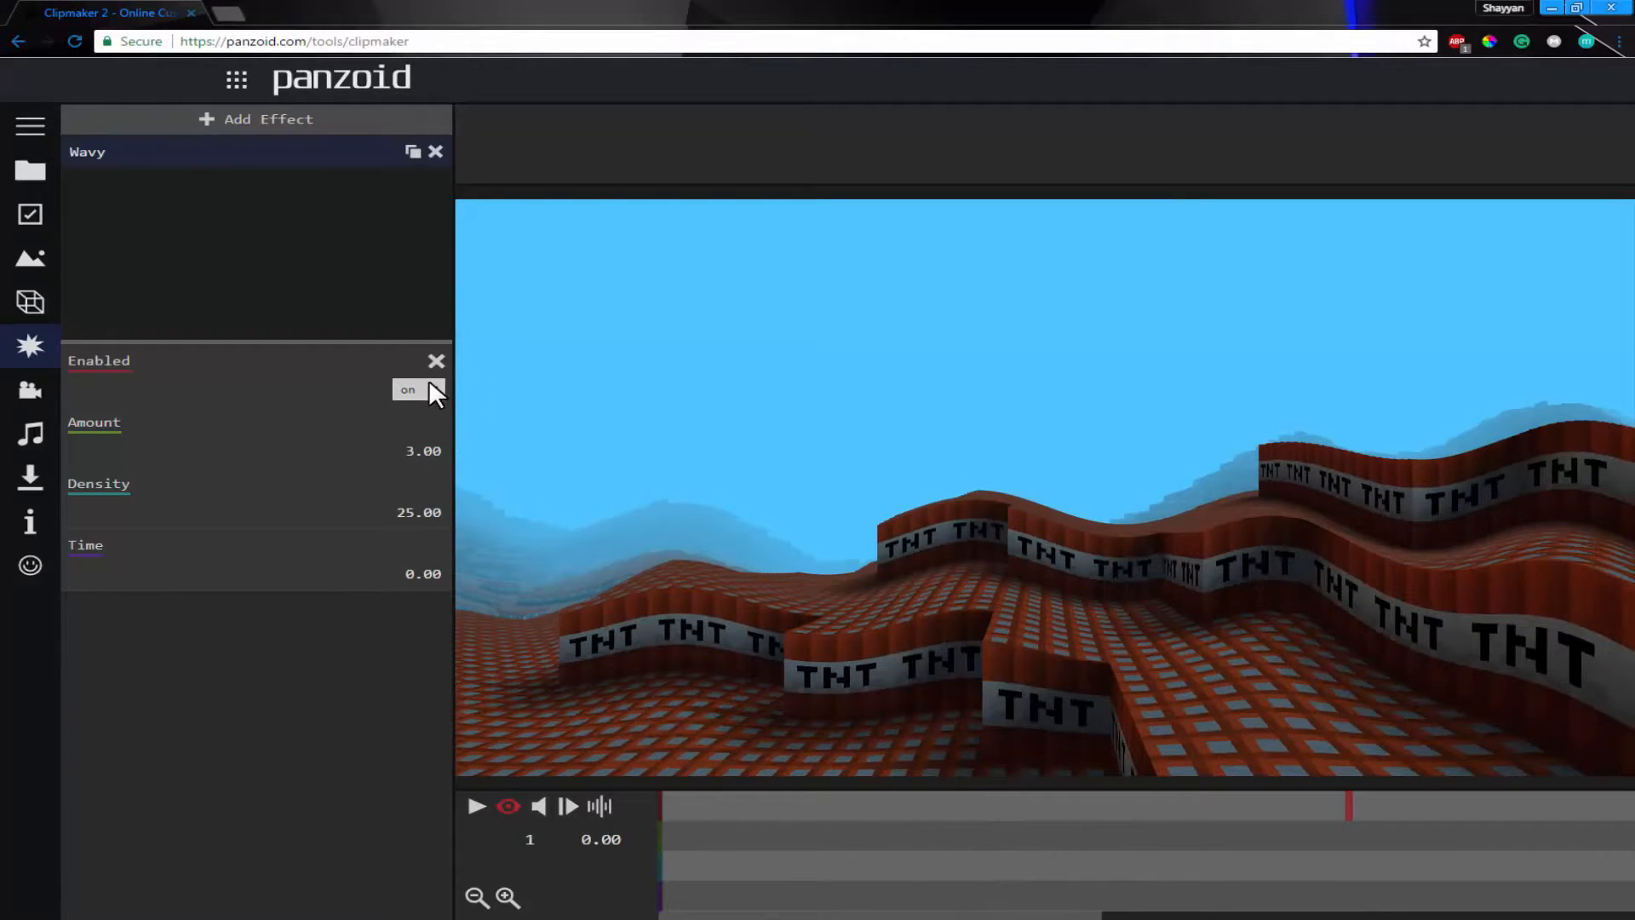
pyautogui.click(432, 407)
pyautogui.moveTo(852, 820)
pyautogui.mouseDown()
pyautogui.moveTo(1383, 830)
pyautogui.moveTo(1259, 811)
pyautogui.mouseUp()
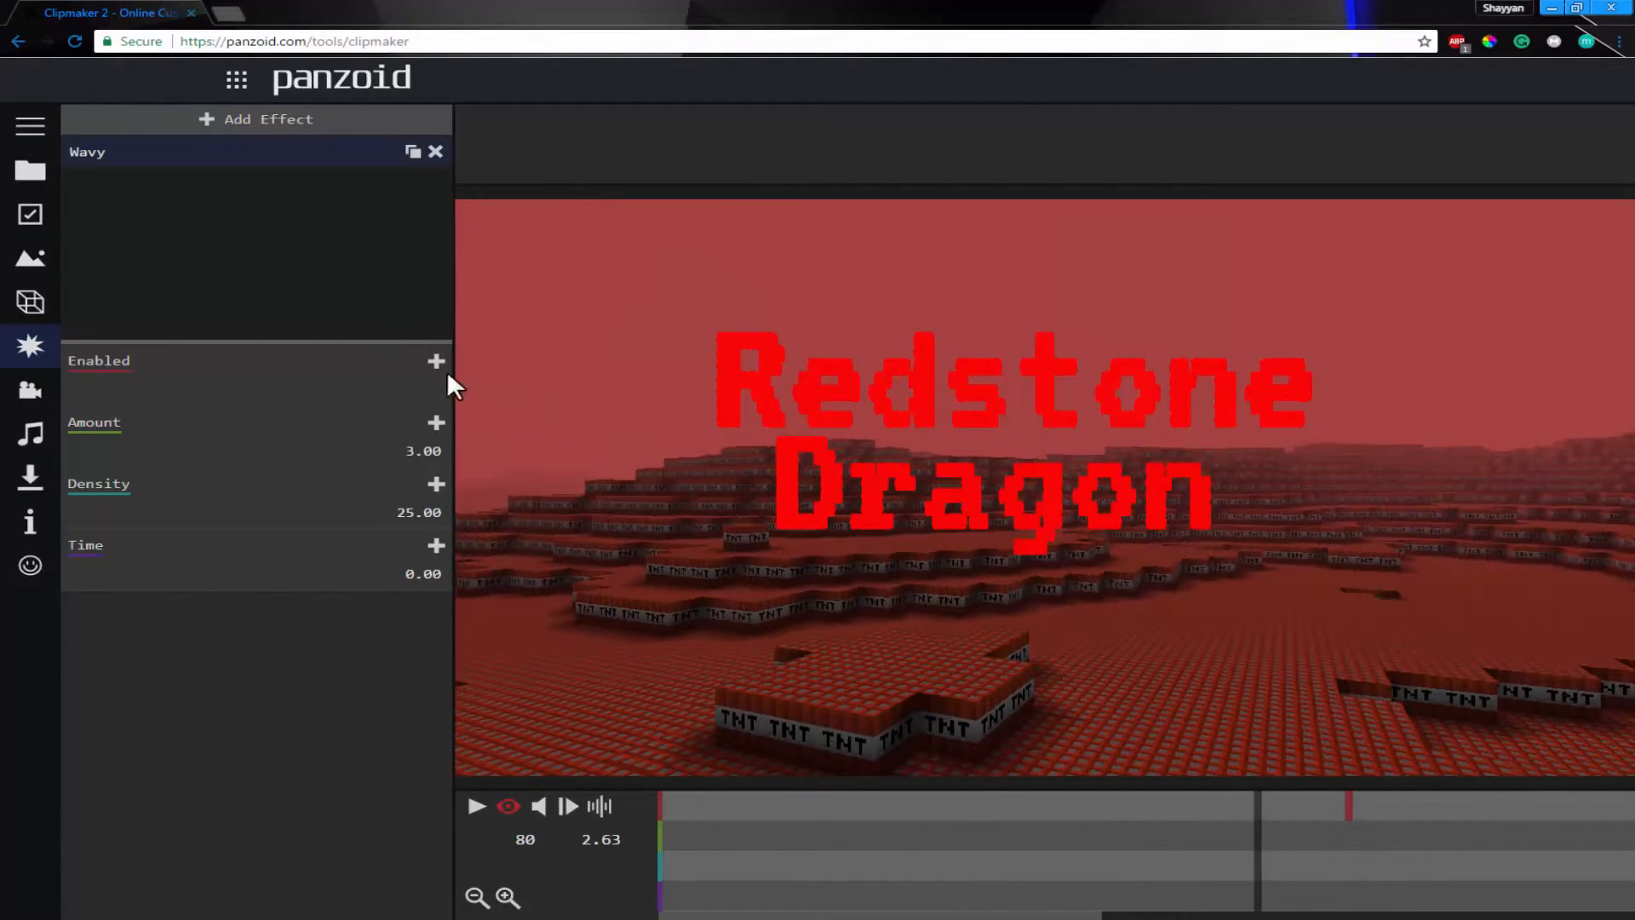
pyautogui.click(433, 420)
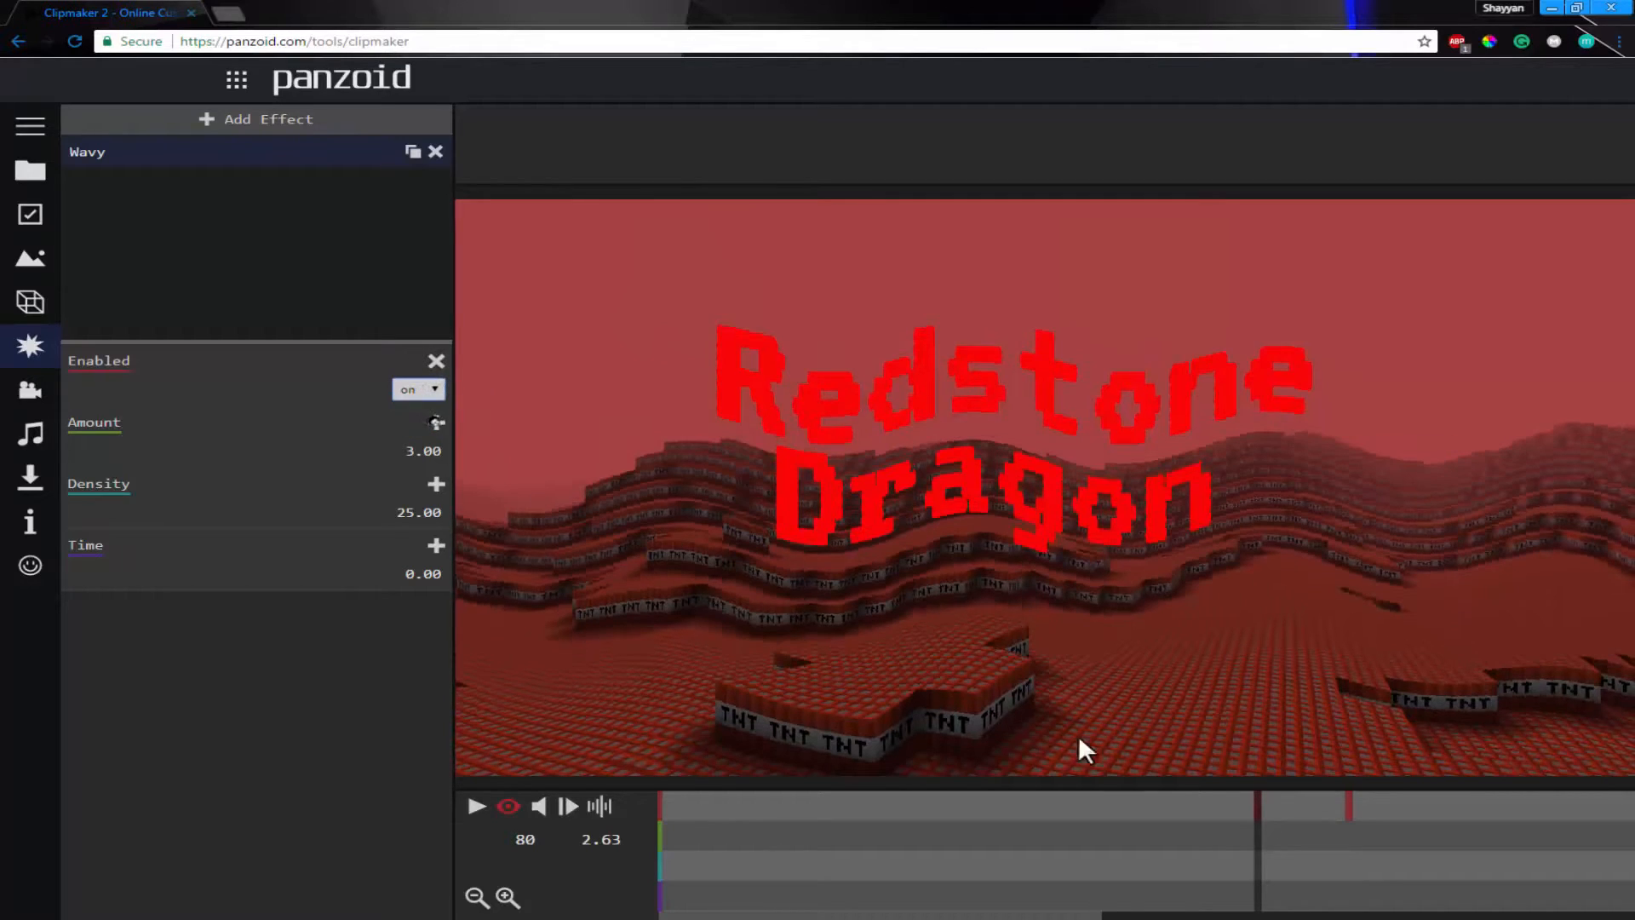
# - Add an Amount keyframe of 0.00 to the Wavy effect at frame 80 and play the result
pyautogui.moveTo(1282, 845)
pyautogui.mouseDown()
pyautogui.moveTo(1131, 851)
pyautogui.moveTo(1311, 858)
pyautogui.moveTo(1255, 846)
pyautogui.mouseUp()
pyautogui.click(385, 431)
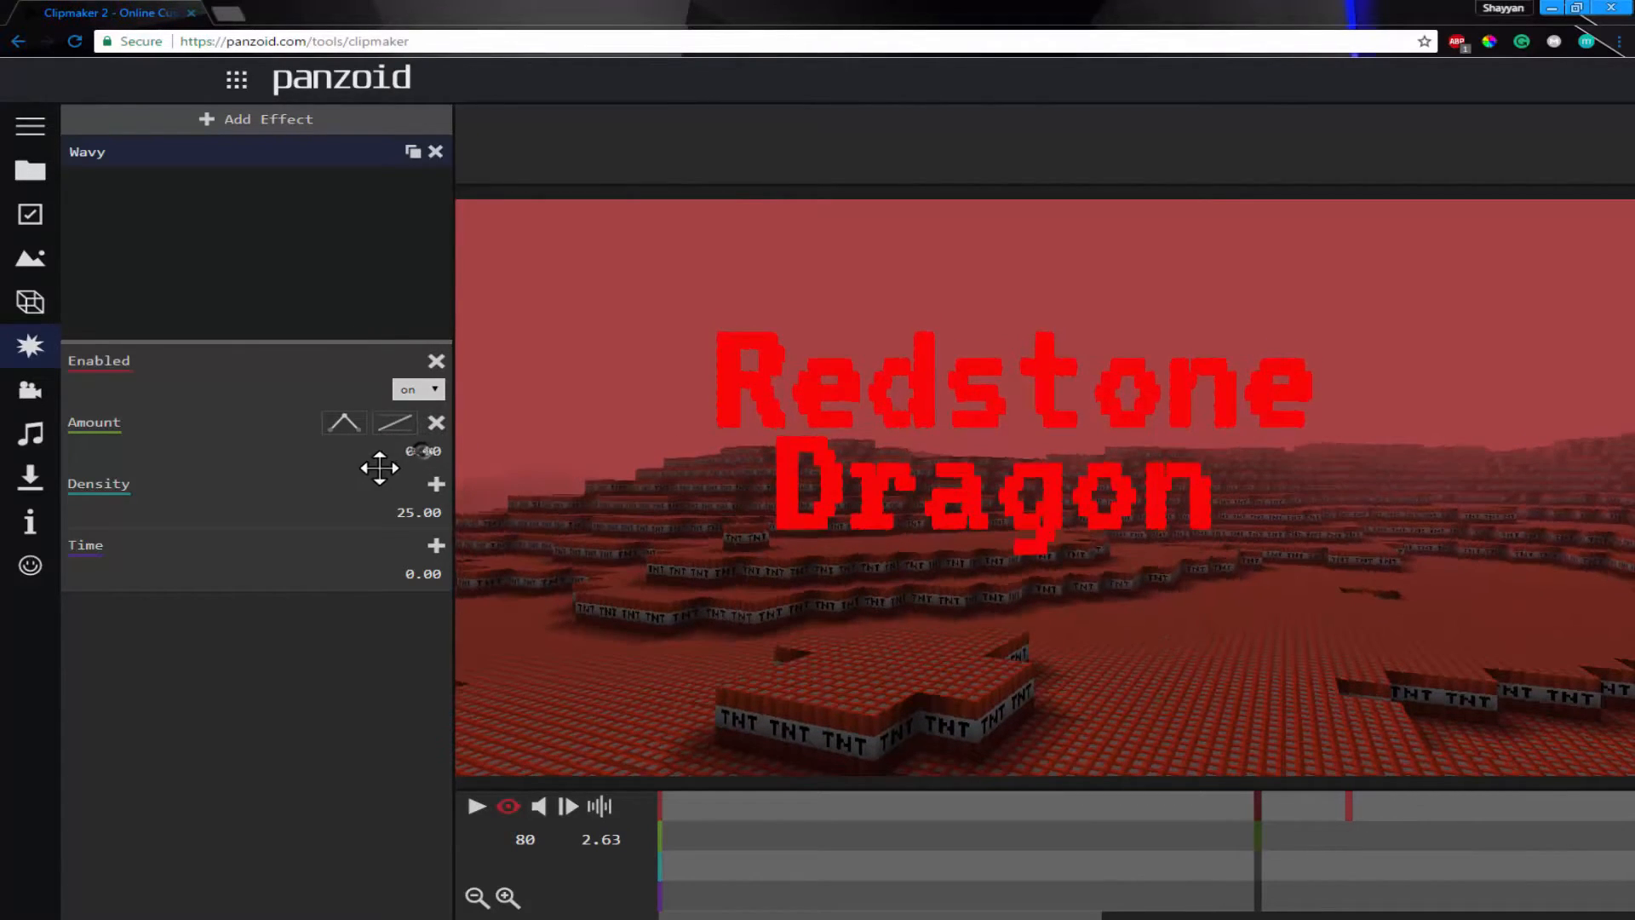
pyautogui.click(535, 809)
pyautogui.click(476, 806)
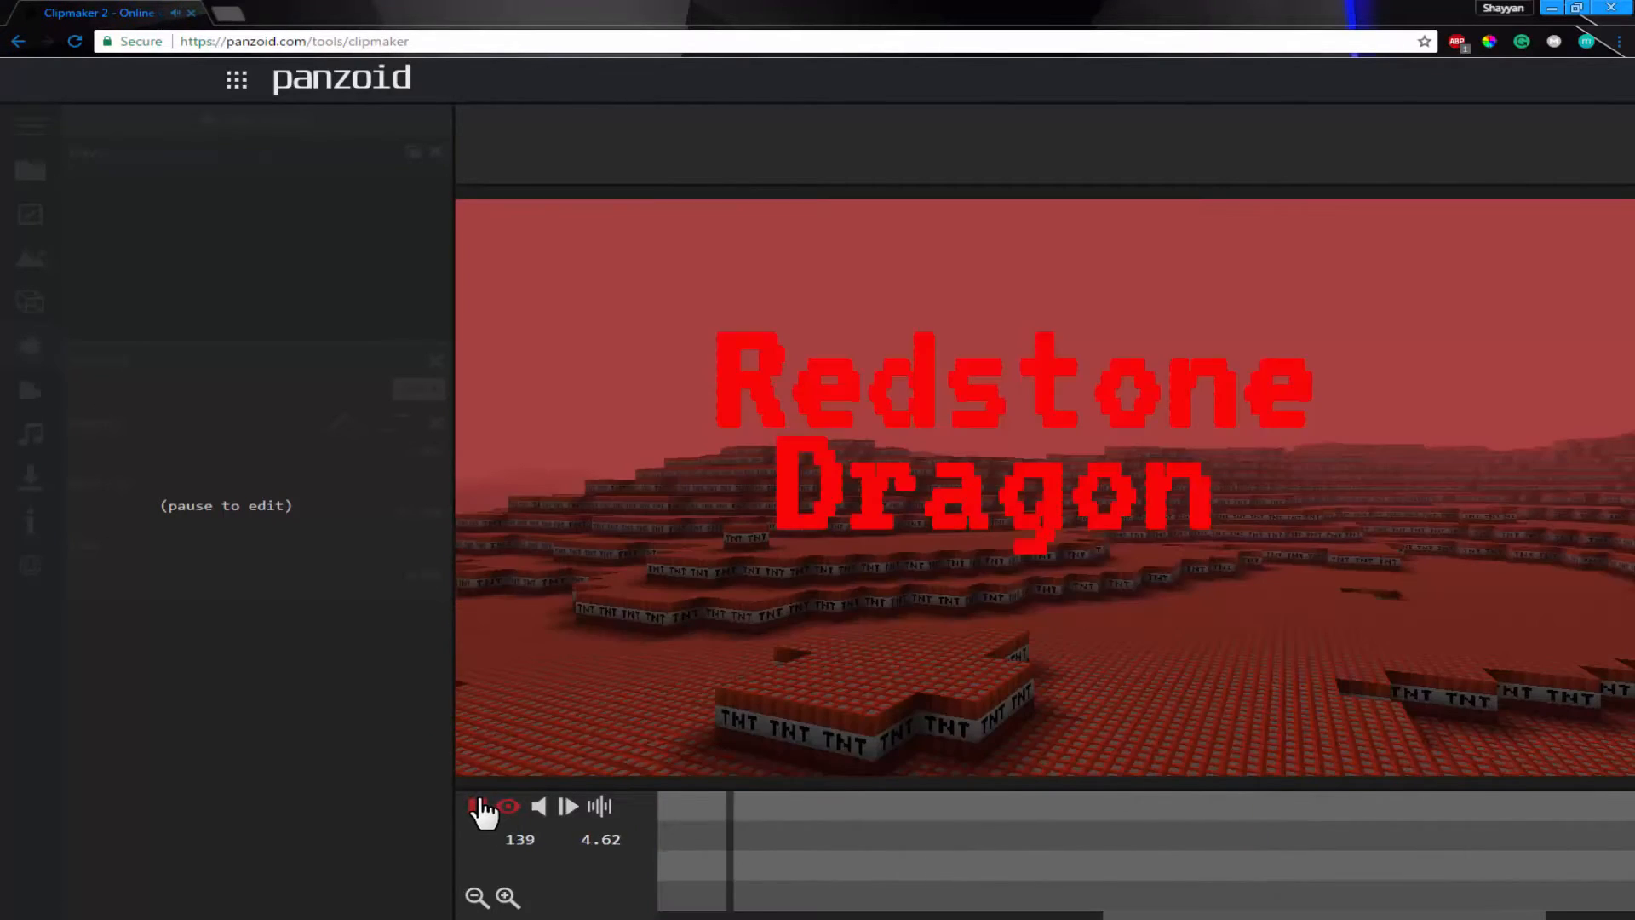
# - Add an Amount keyframe to the Wavy effect at frame 92 and raise its value so the picture is distorted
pyautogui.moveTo(715, 854); pyautogui.dragTo(1000, 860)
pyautogui.click(438, 424)
pyautogui.moveTo(380, 442)
pyautogui.mouseDown()
pyautogui.moveTo(554, 460)
pyautogui.moveTo(471, 468)
pyautogui.mouseUp()
# - Add a Time keyframe with a higher value to the Wavy effect at frame 105 and play back the moving waves
pyautogui.moveTo(1223, 847); pyautogui.dragTo(1233, 845)
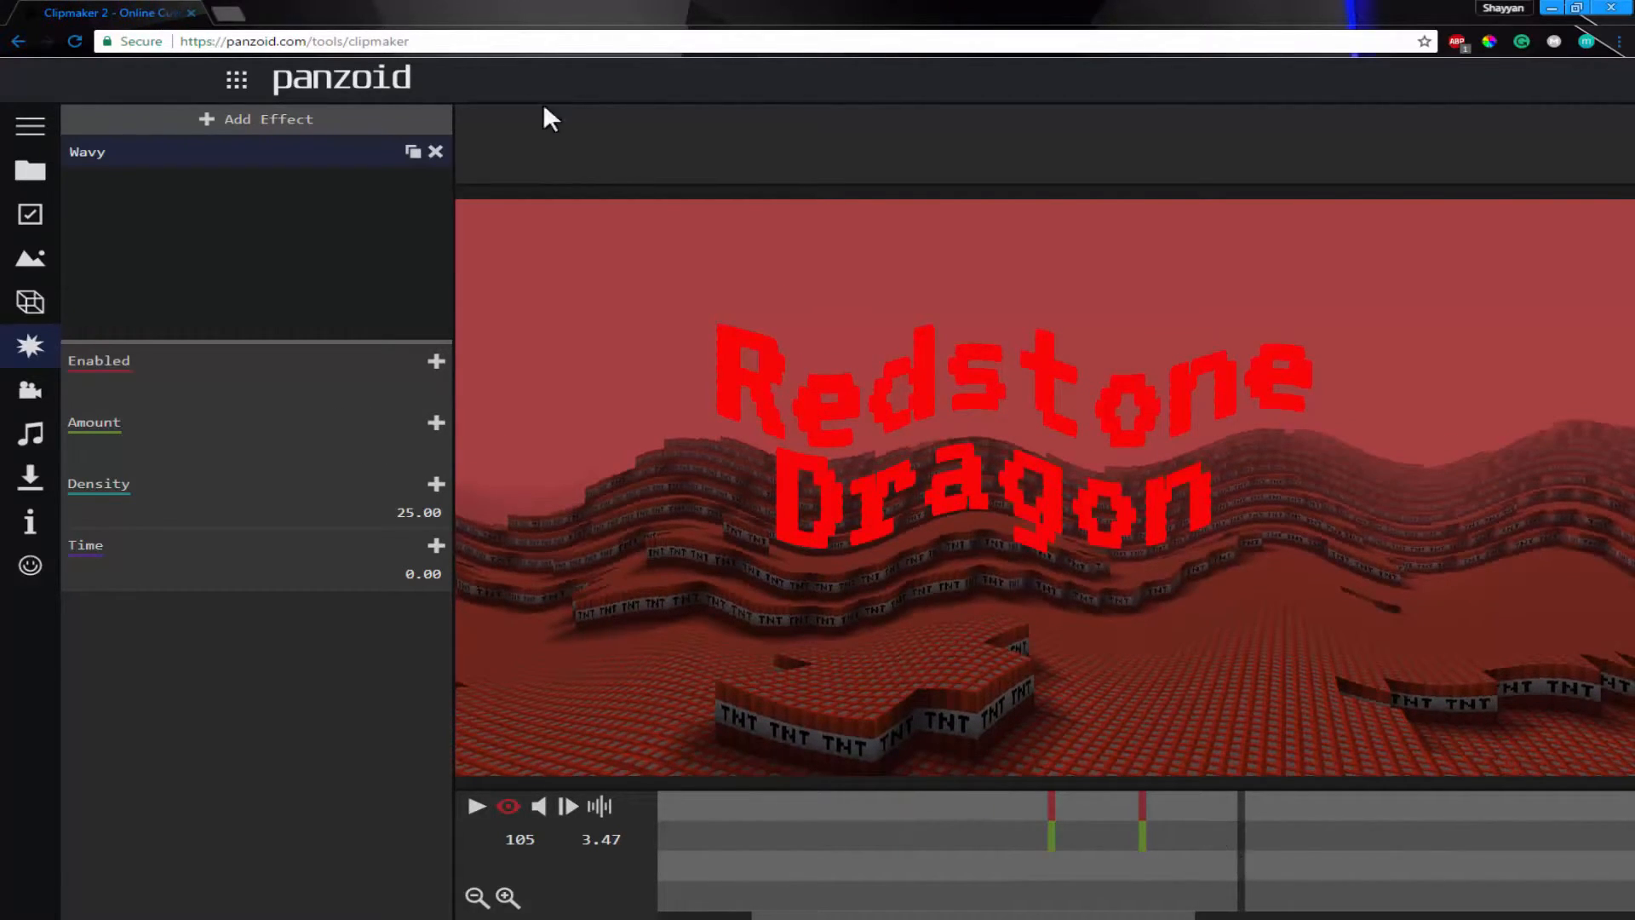
pyautogui.click(436, 546)
pyautogui.moveTo(431, 574)
pyautogui.mouseDown()
pyautogui.moveTo(478, 576)
pyautogui.moveTo(456, 582)
pyautogui.mouseUp()
pyautogui.moveTo(1169, 878); pyautogui.dragTo(962, 837)
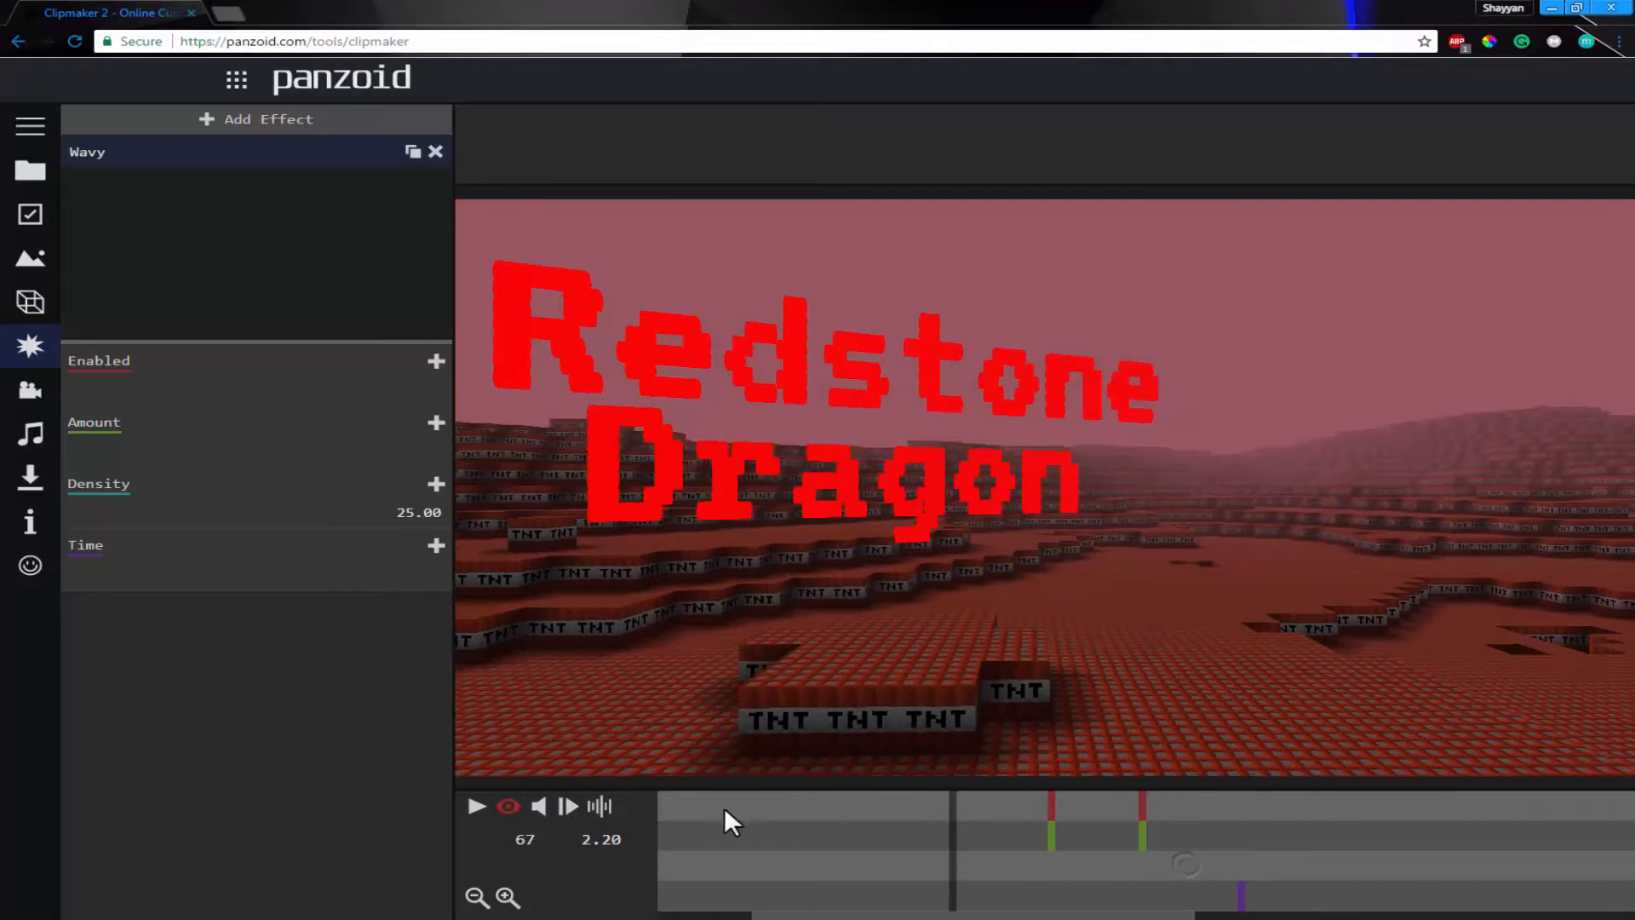
pyautogui.click(475, 808)
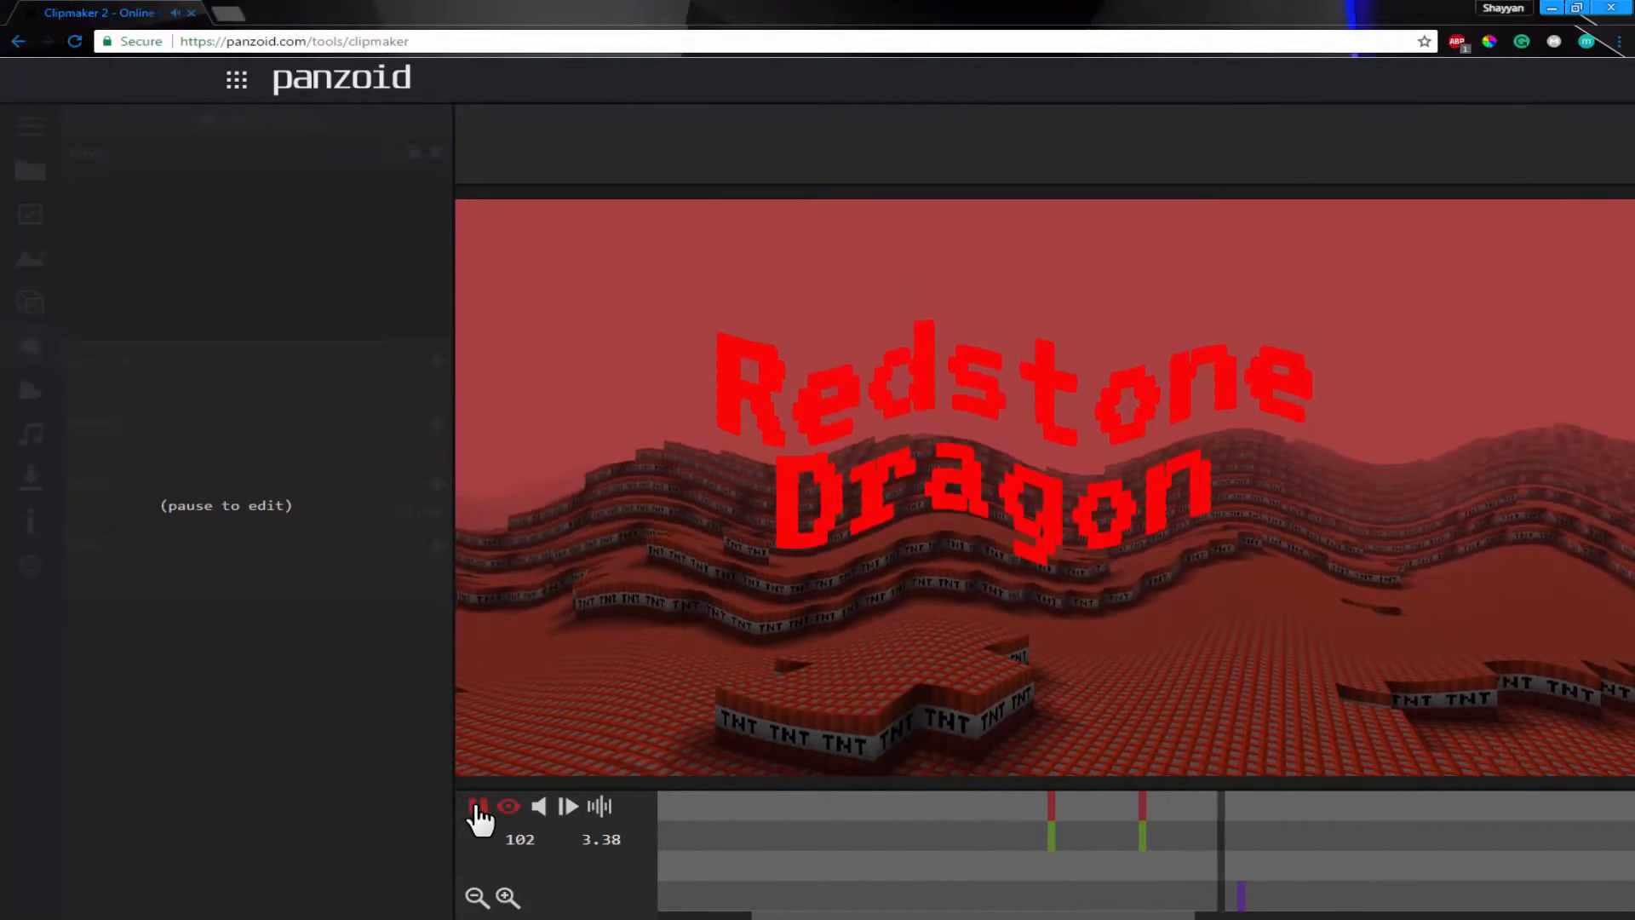
# - Delete the Wavy effect's Time keyframe at frame 105 and try an Amount keyframe in its place
pyautogui.click(474, 810)
pyautogui.moveTo(1356, 907); pyautogui.dragTo(1241, 883)
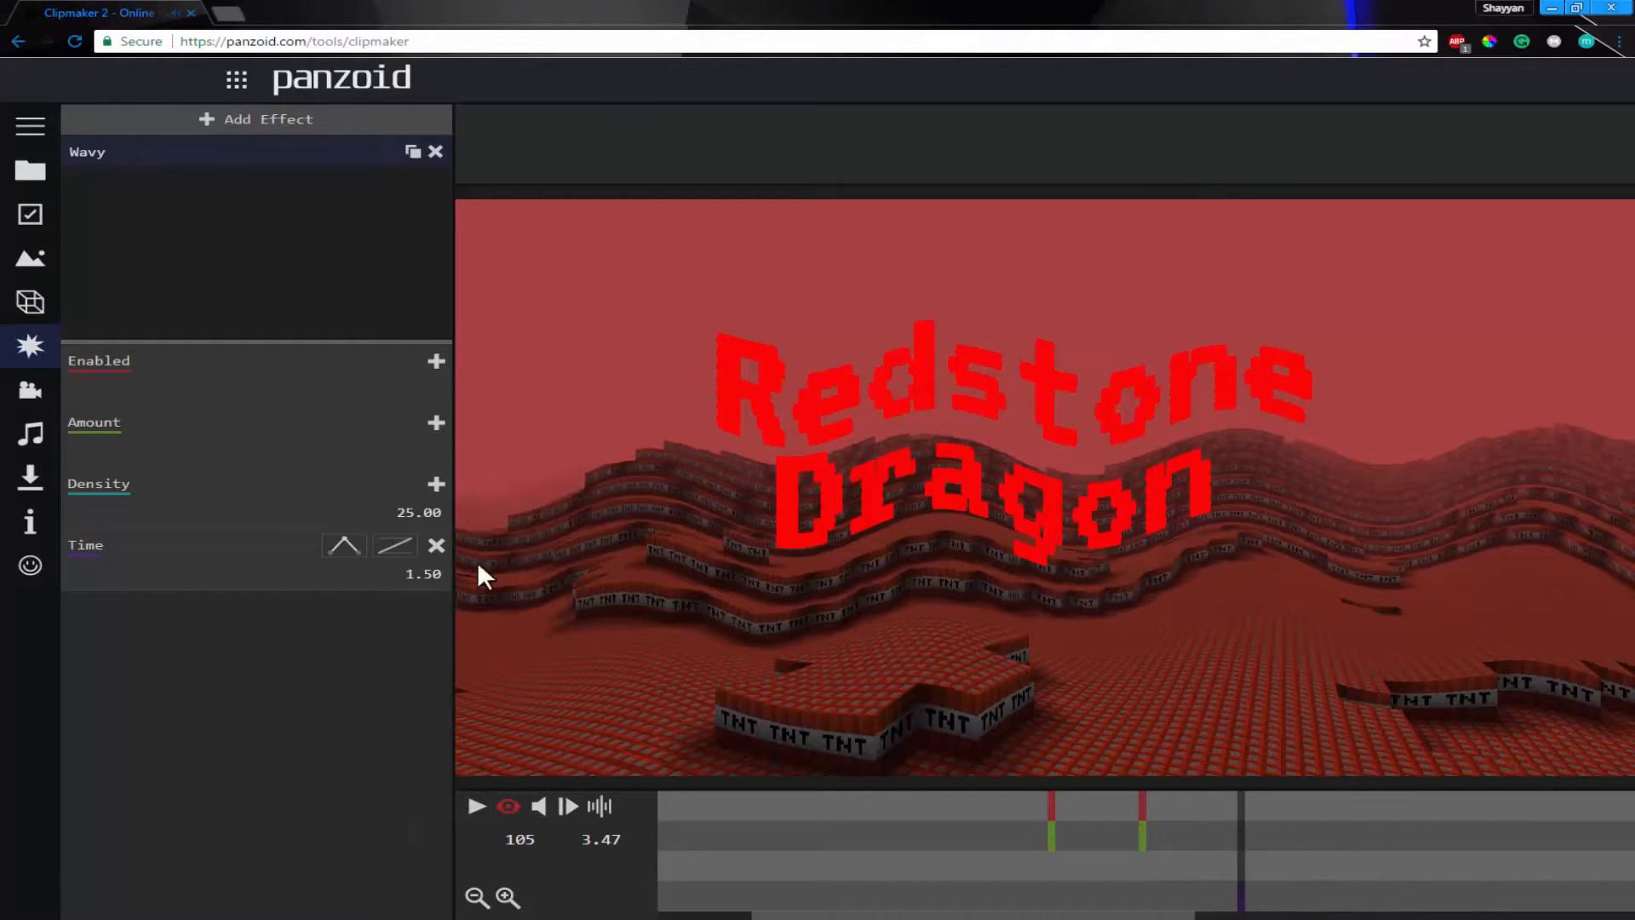
pyautogui.click(436, 546)
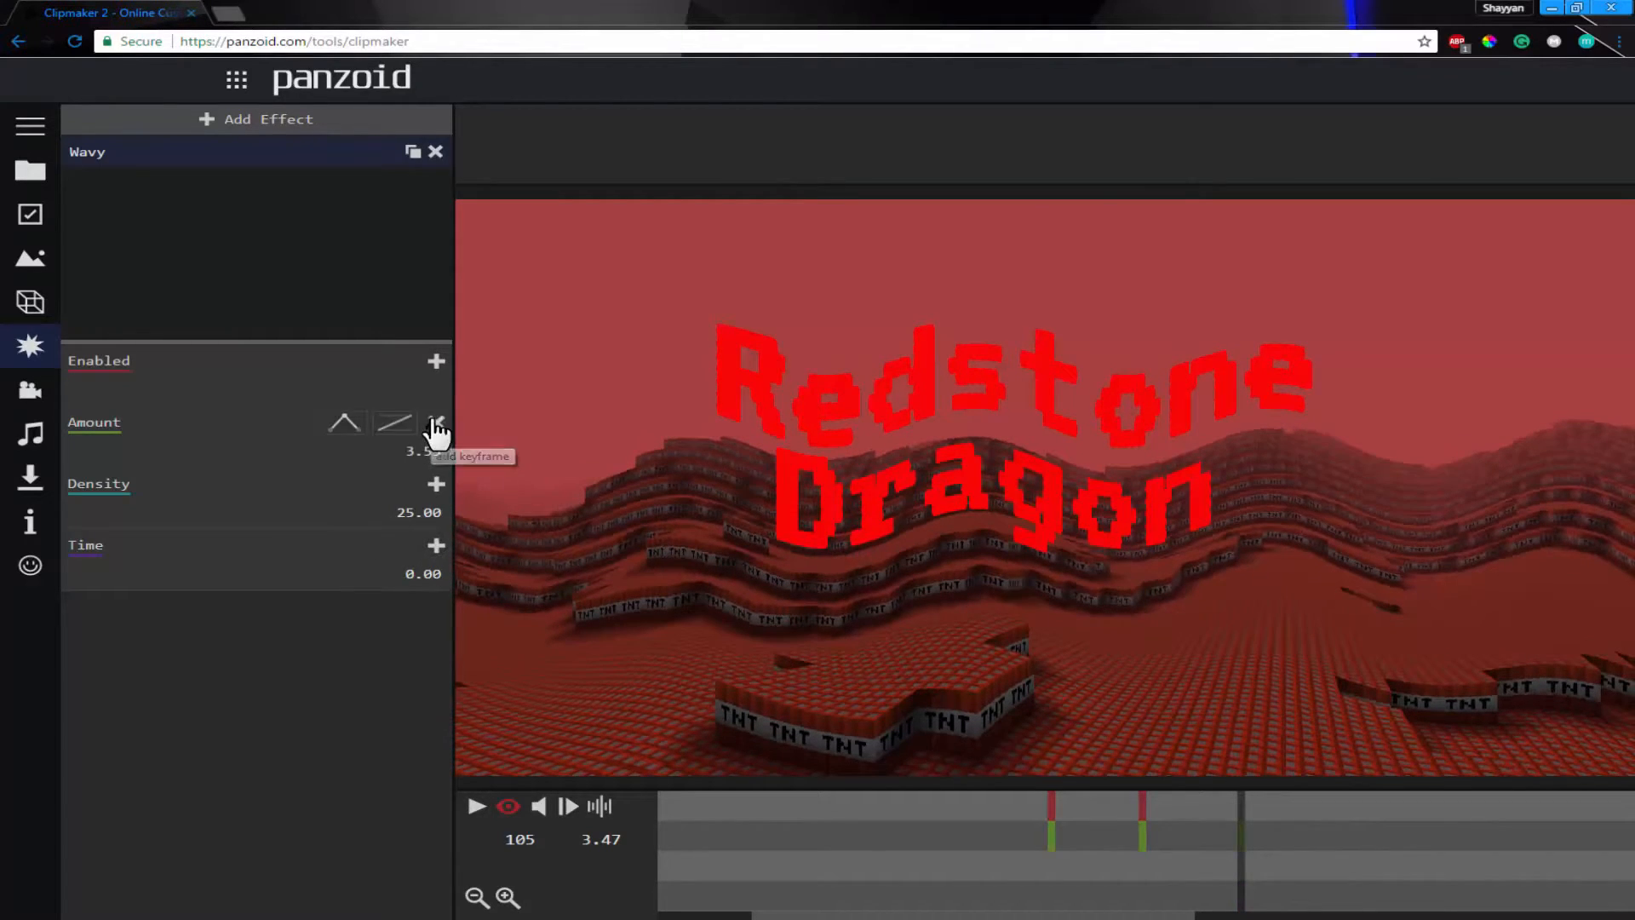
pyautogui.moveTo(1216, 880); pyautogui.dragTo(1044, 843)
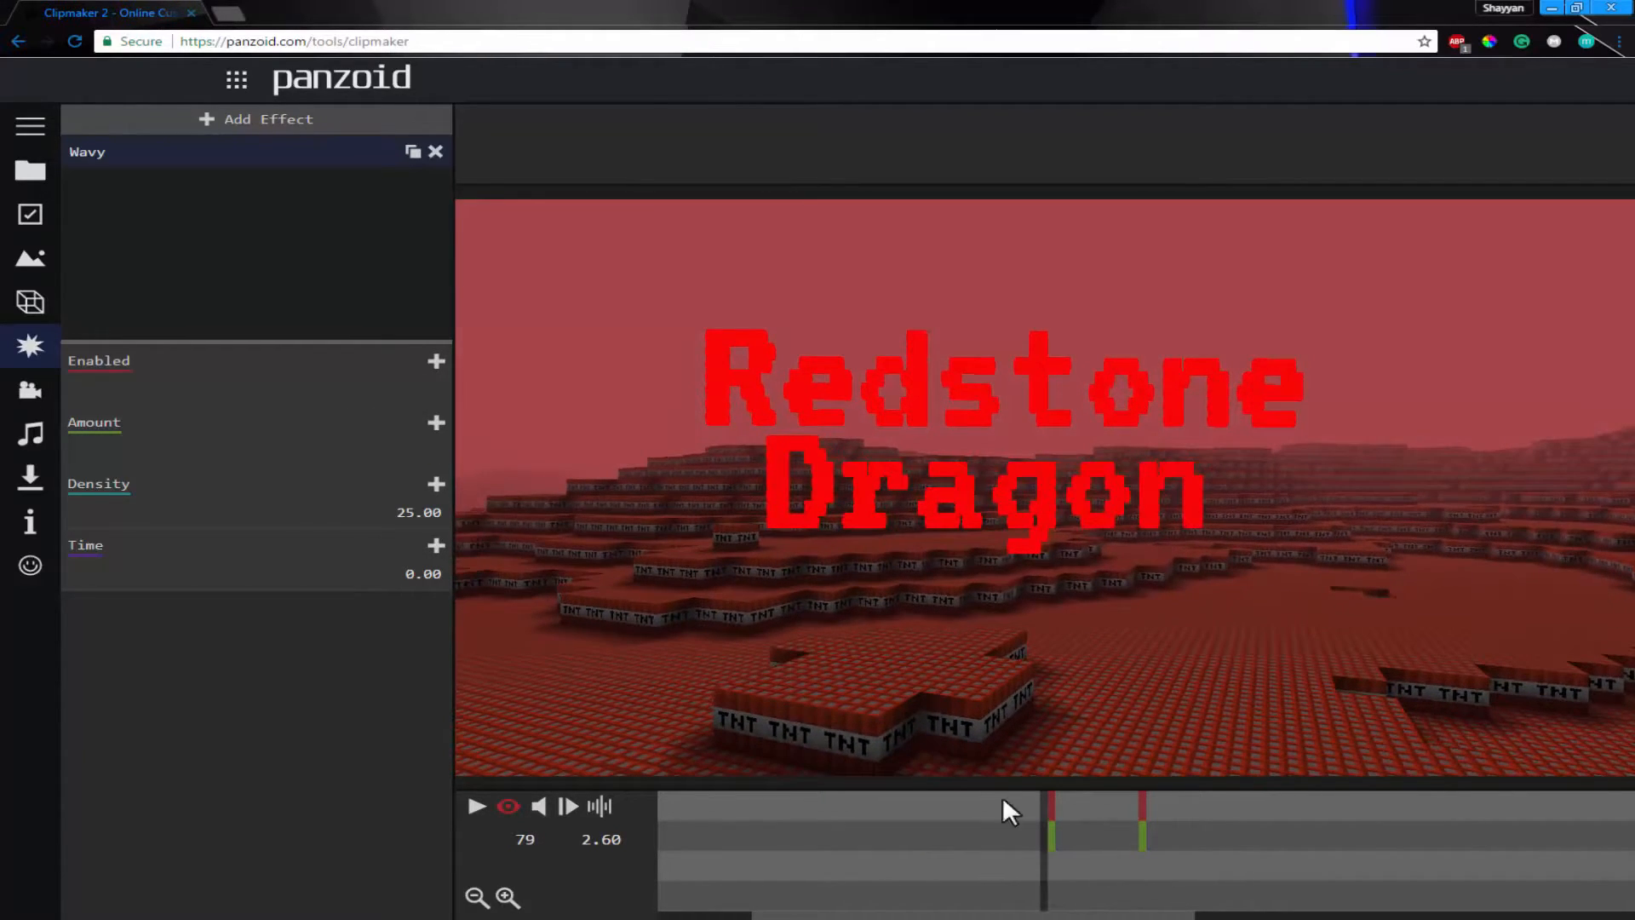
# - Remove the Wavy effect and add the Pulse distortion effect instead
pyautogui.click(435, 151)
pyautogui.click(349, 119)
pyautogui.scroll(-2, 269, 502)
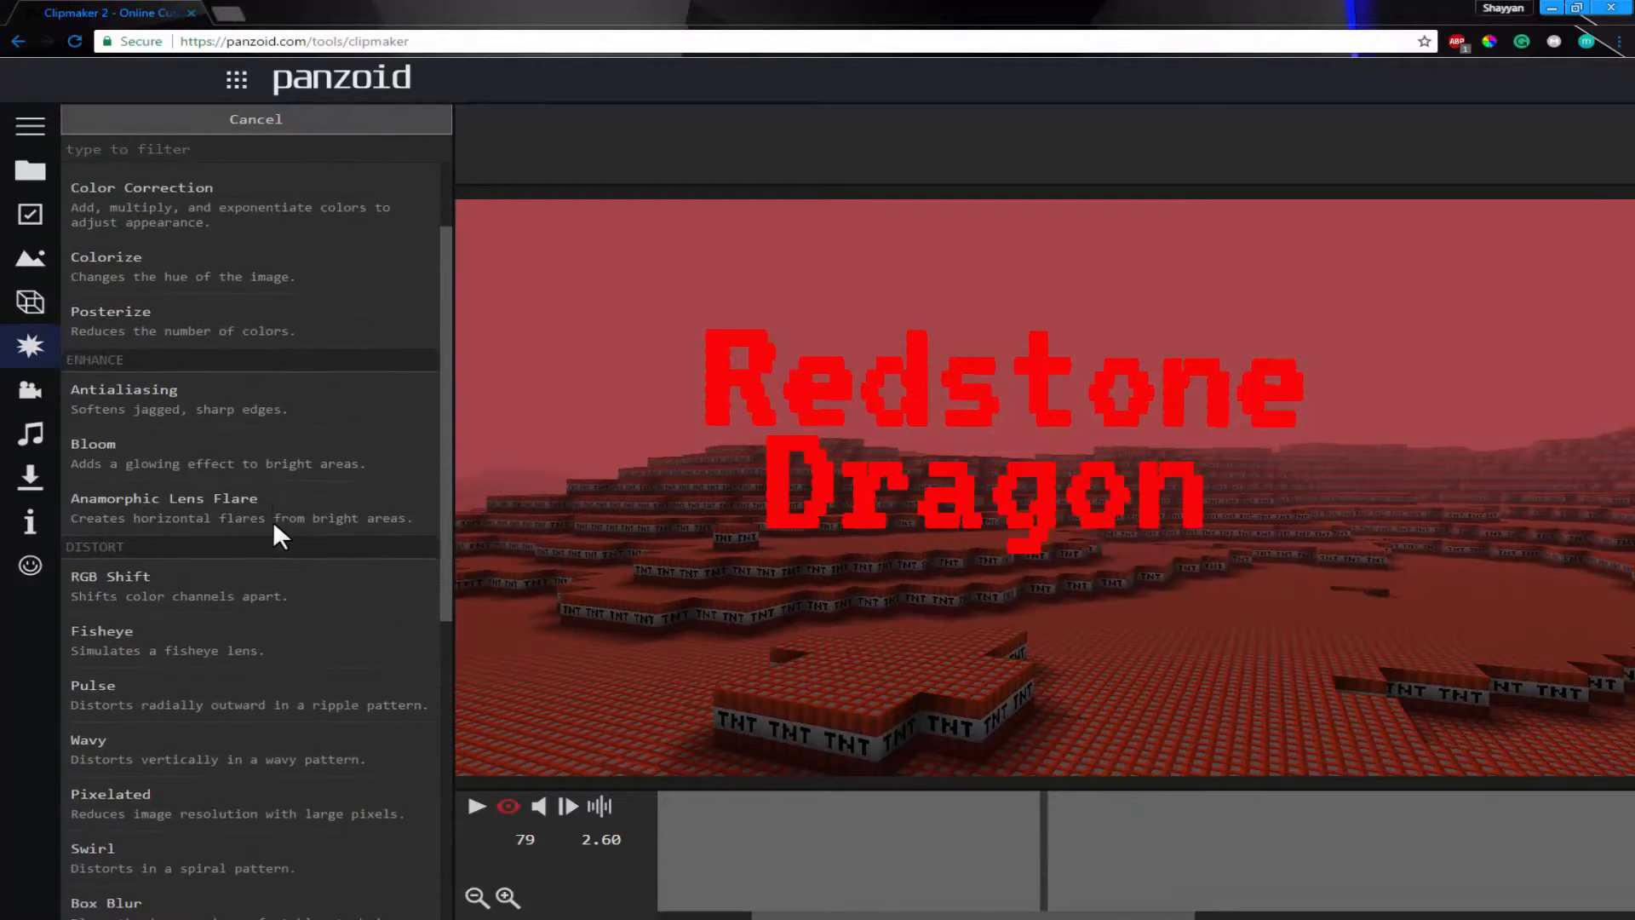
pyautogui.scroll(-1, 138, 436)
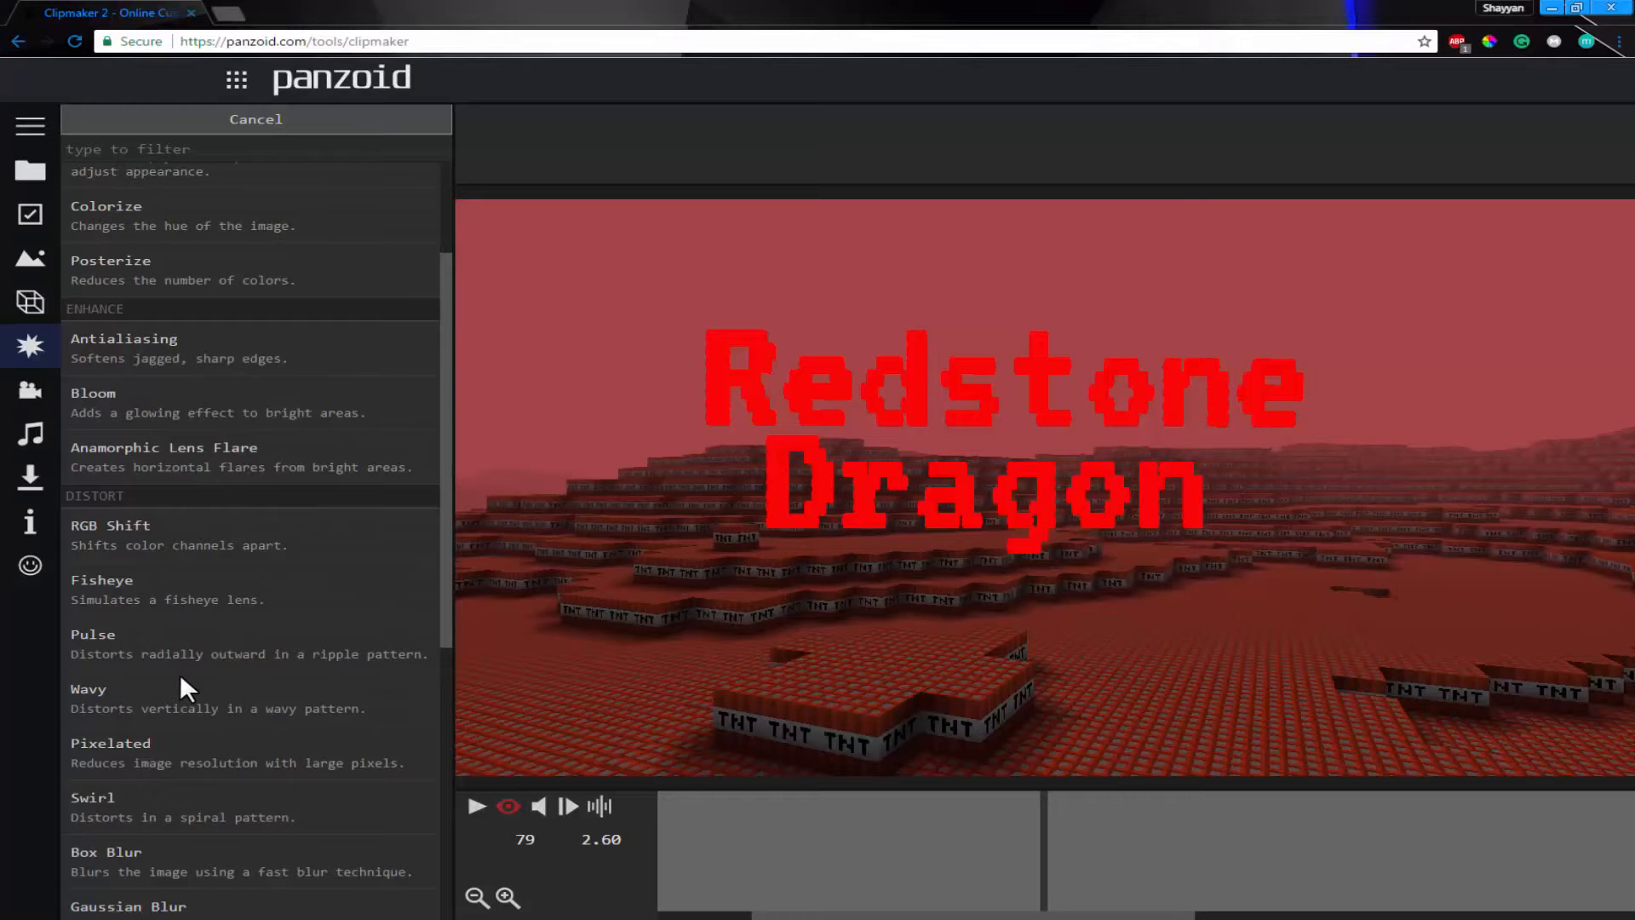
pyautogui.click(158, 596)
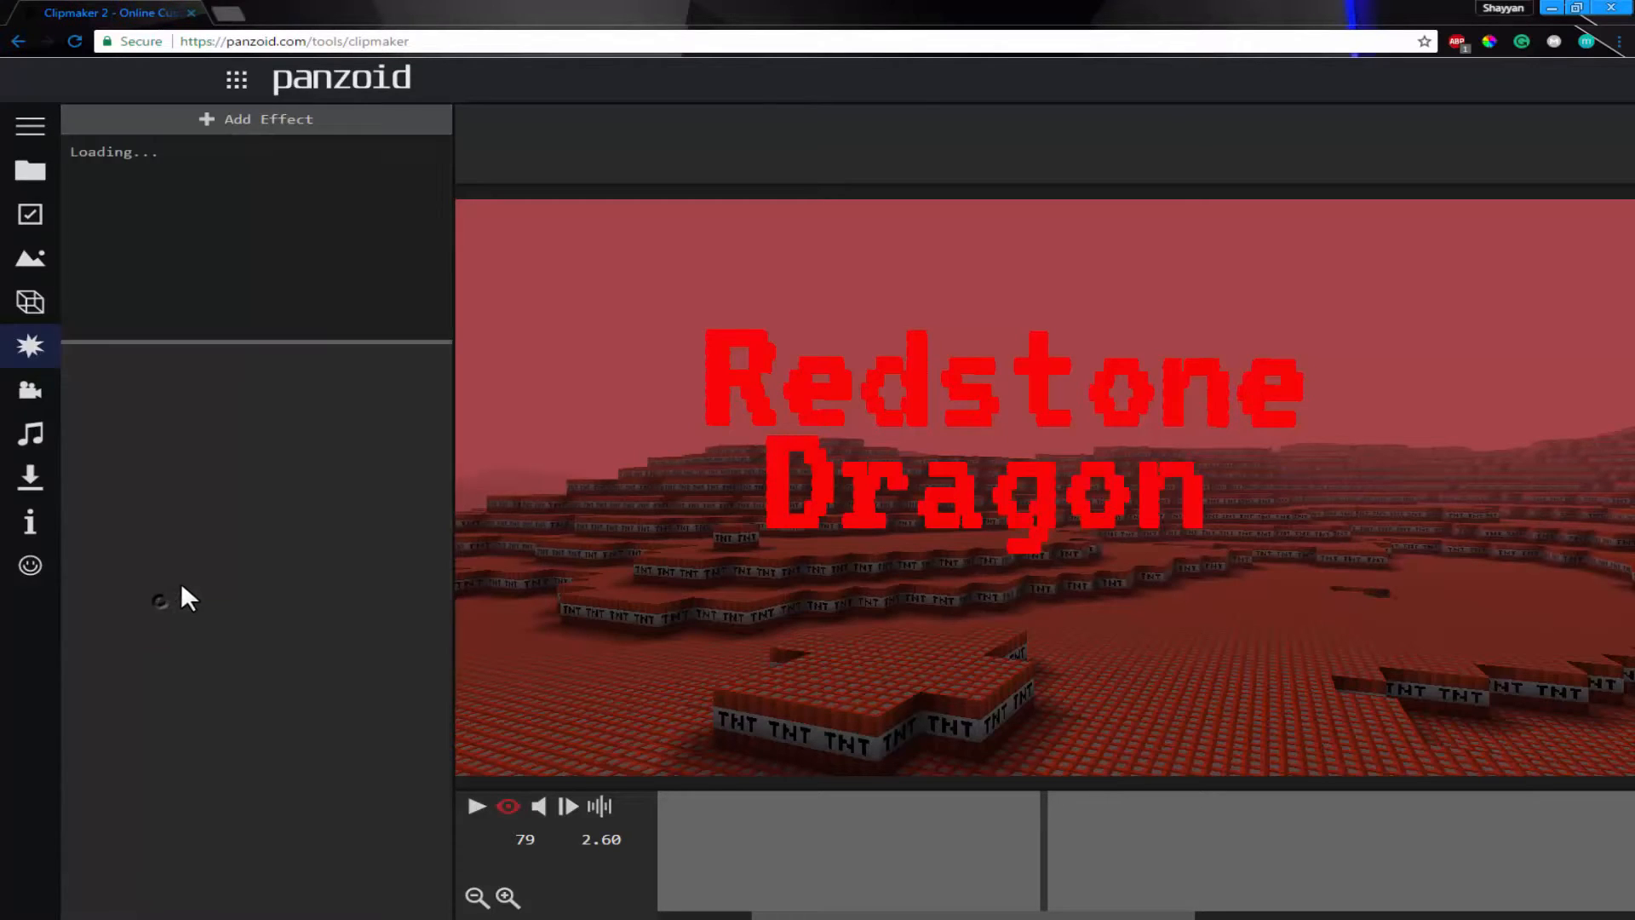
# - Move the Pulse effect's 1.00 Time keyframe to frame 94 and play back the clip
pyautogui.moveTo(861, 858); pyautogui.dragTo(814, 851)
pyautogui.click(435, 151)
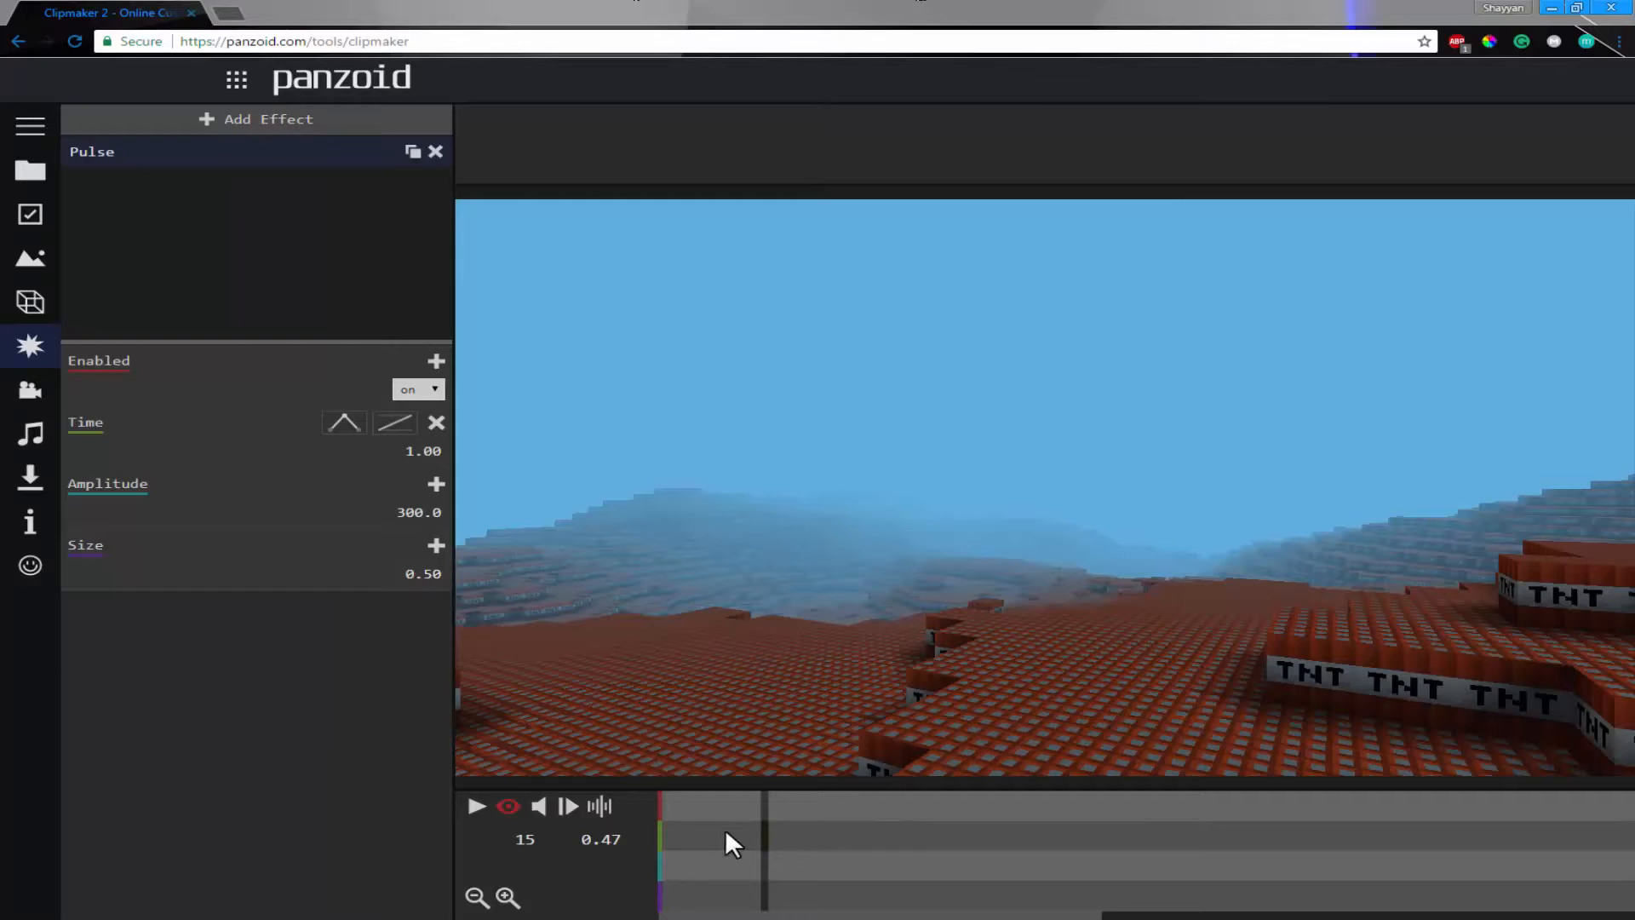
pyautogui.moveTo(762, 834); pyautogui.dragTo(1372, 836)
pyautogui.click(475, 807)
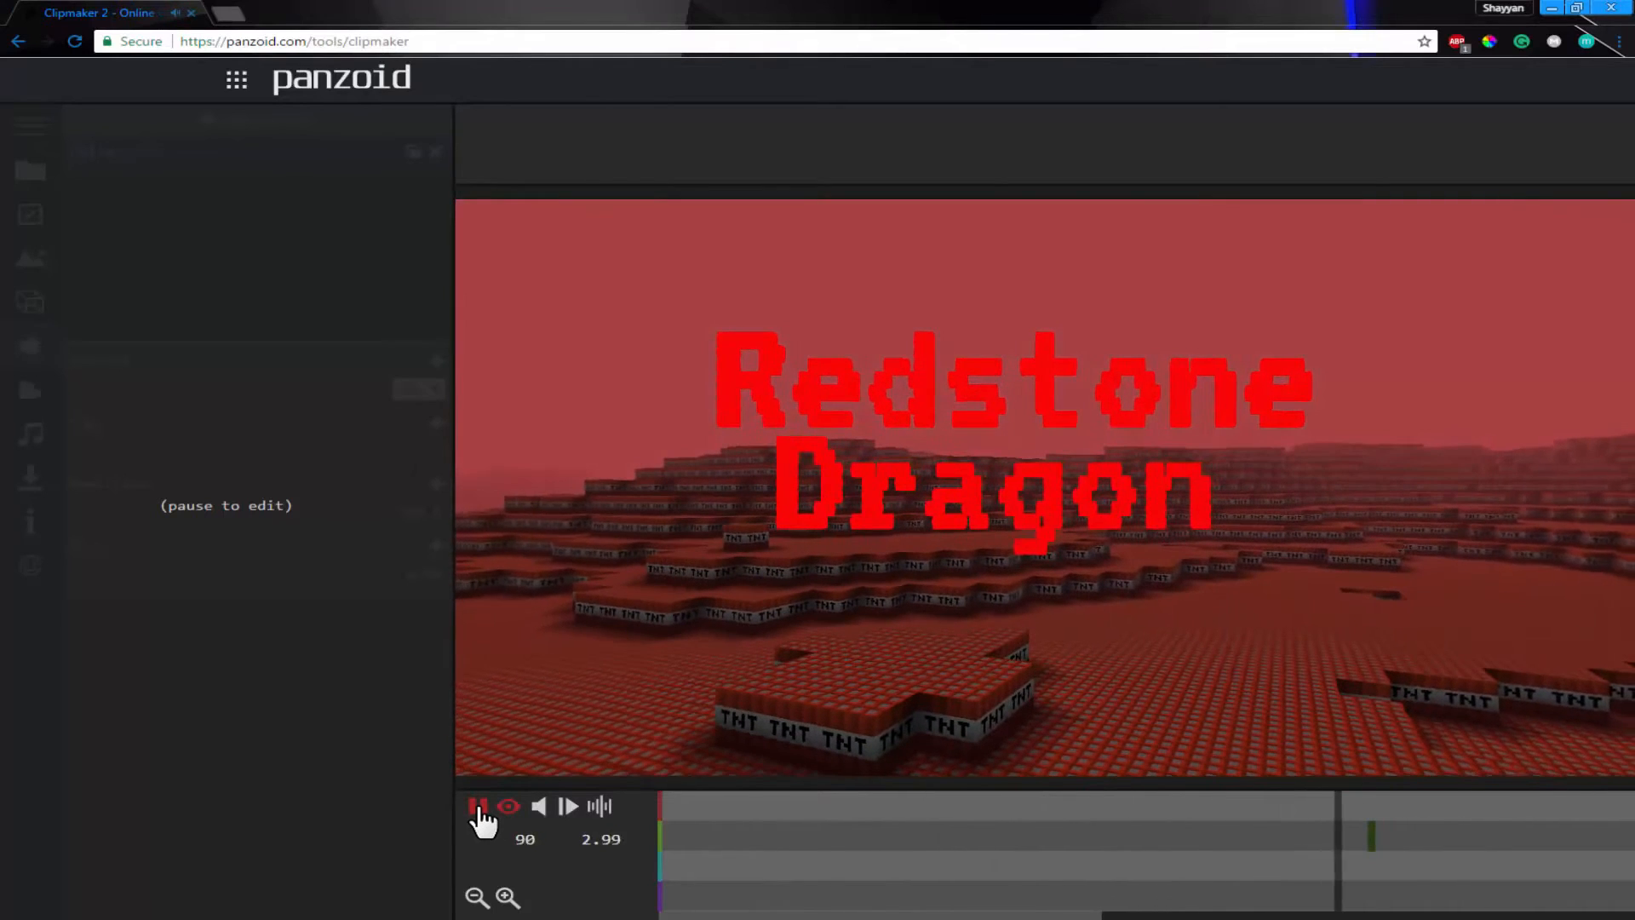
pyautogui.click(479, 816)
pyautogui.moveTo(1372, 843); pyautogui.dragTo(562, 816)
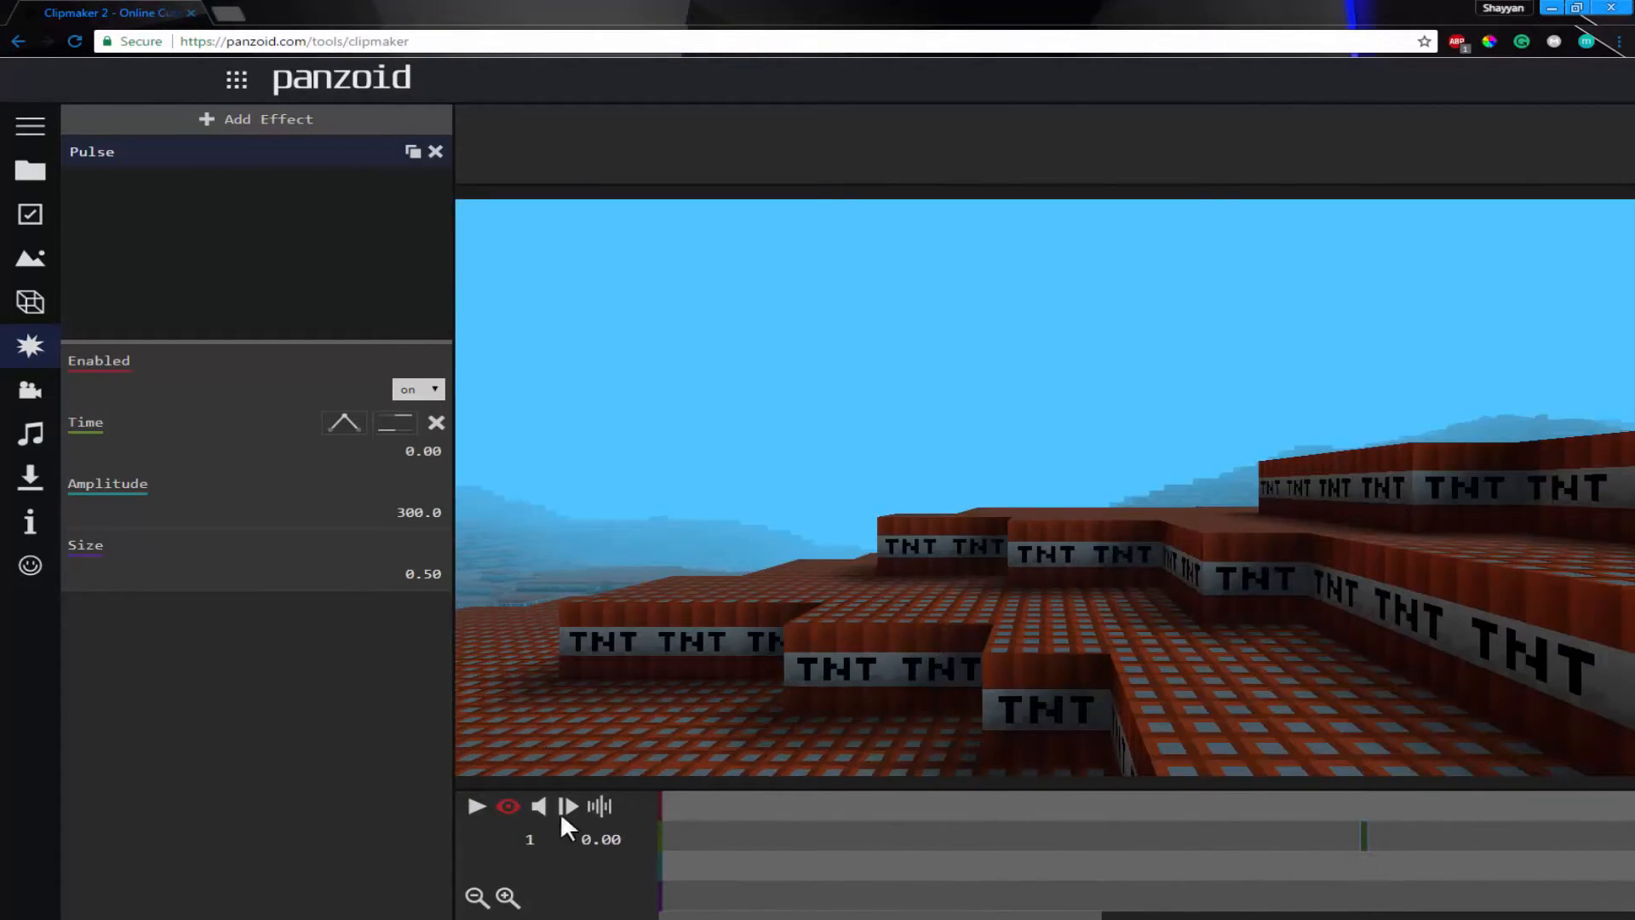
# - Keyframe the Pulse effect's Enabled property as off at frame 1 and on at frame 94, and play the result
pyautogui.click(418, 390)
pyautogui.click(417, 409)
pyautogui.click(884, 846)
pyautogui.moveTo(1250, 847); pyautogui.dragTo(1364, 860)
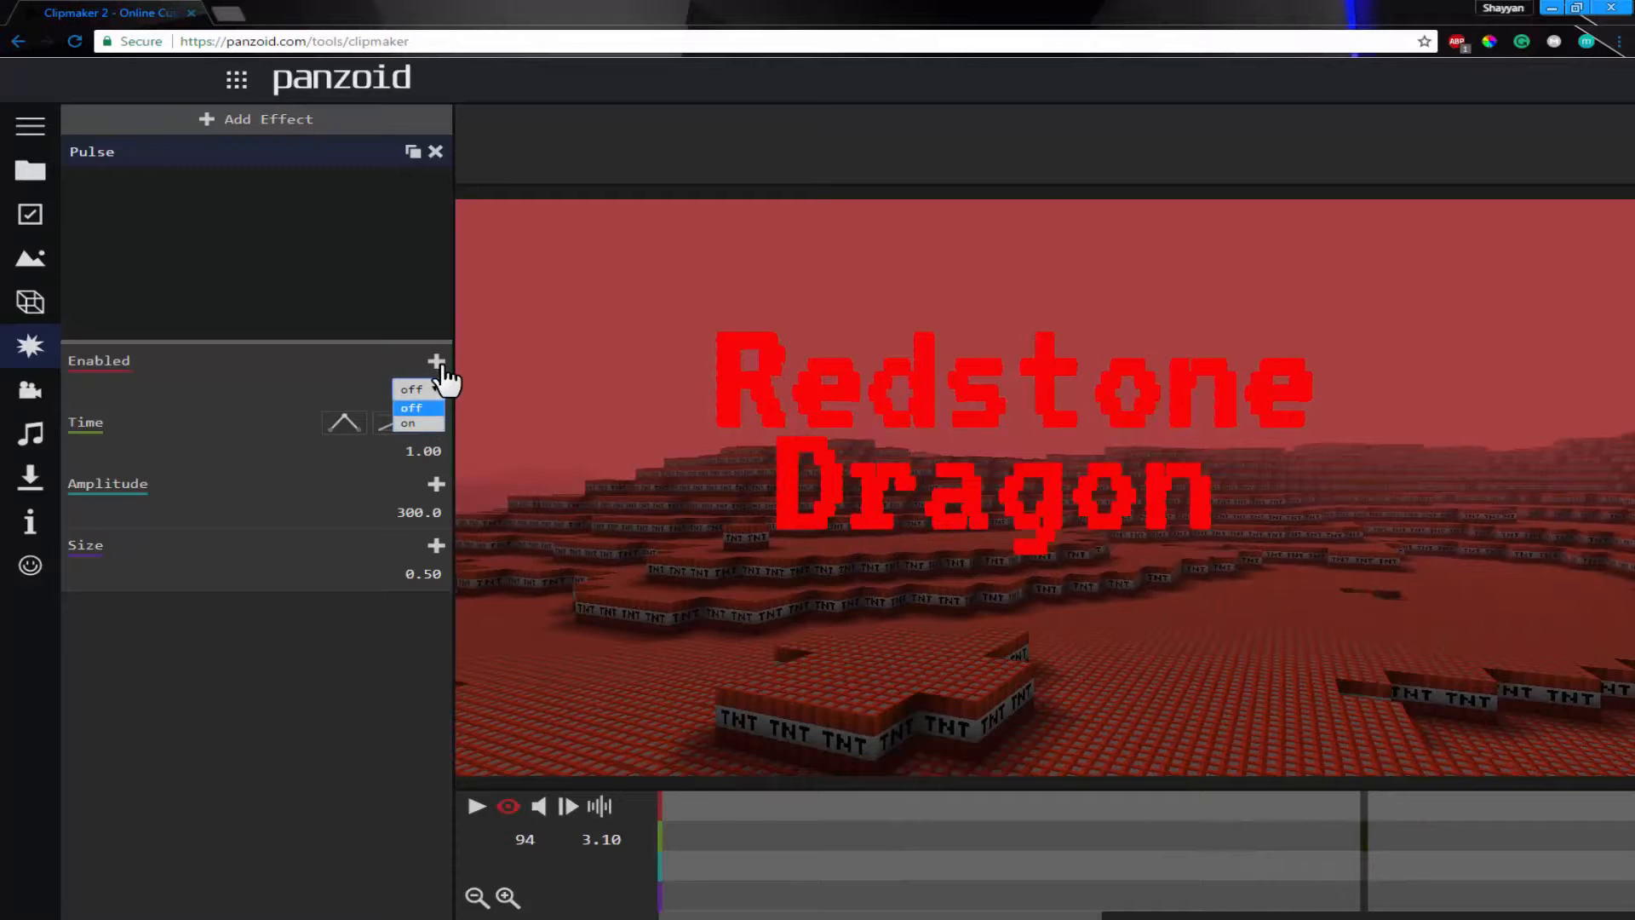
pyautogui.click(422, 428)
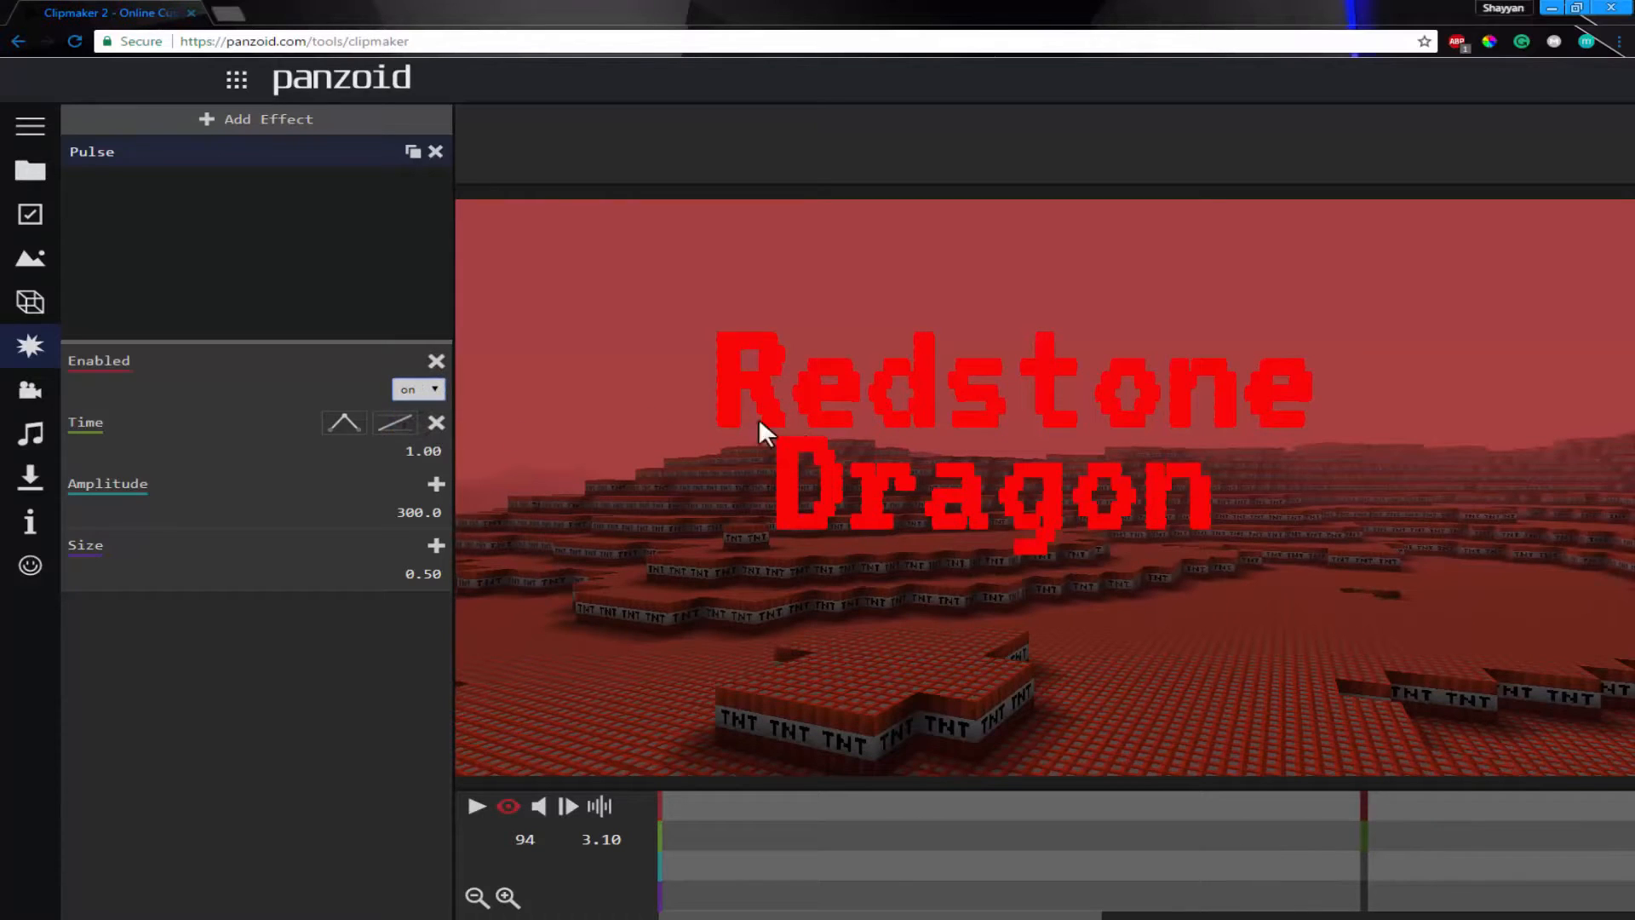
pyautogui.click(569, 806)
pyautogui.click(477, 805)
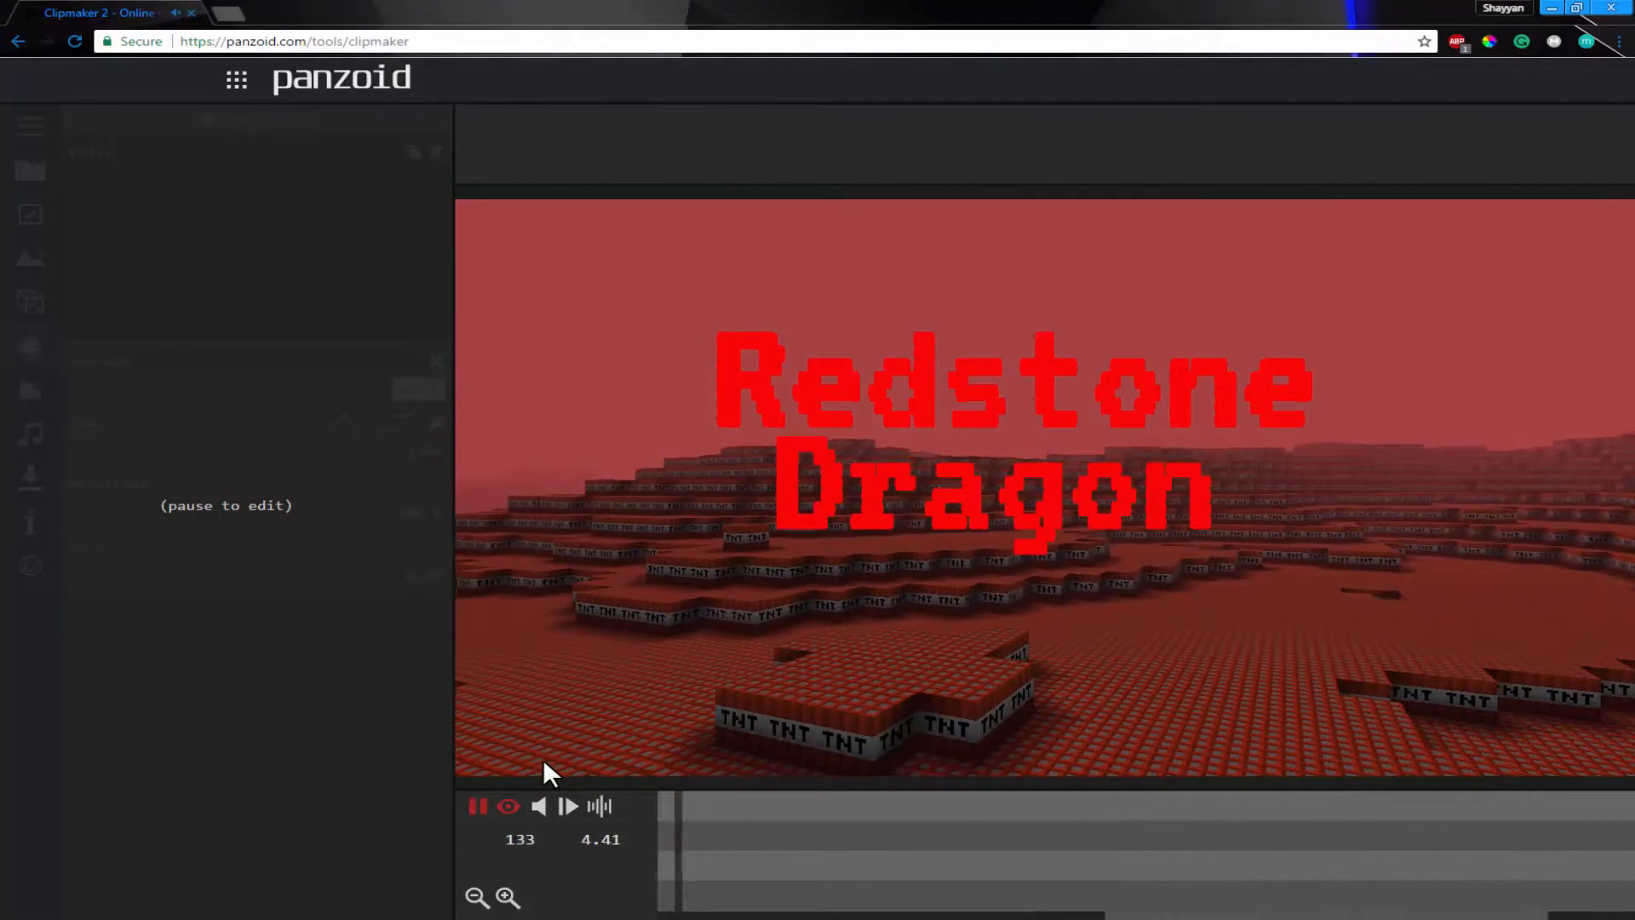
pyautogui.click(473, 809)
# - Add a Time keyframe of 1.00 to the Pulse effect at frame 115
pyautogui.moveTo(784, 830)
pyautogui.mouseDown()
pyautogui.moveTo(167, 758)
pyautogui.moveTo(3, 771)
pyautogui.moveTo(1098, 880)
pyautogui.mouseUp()
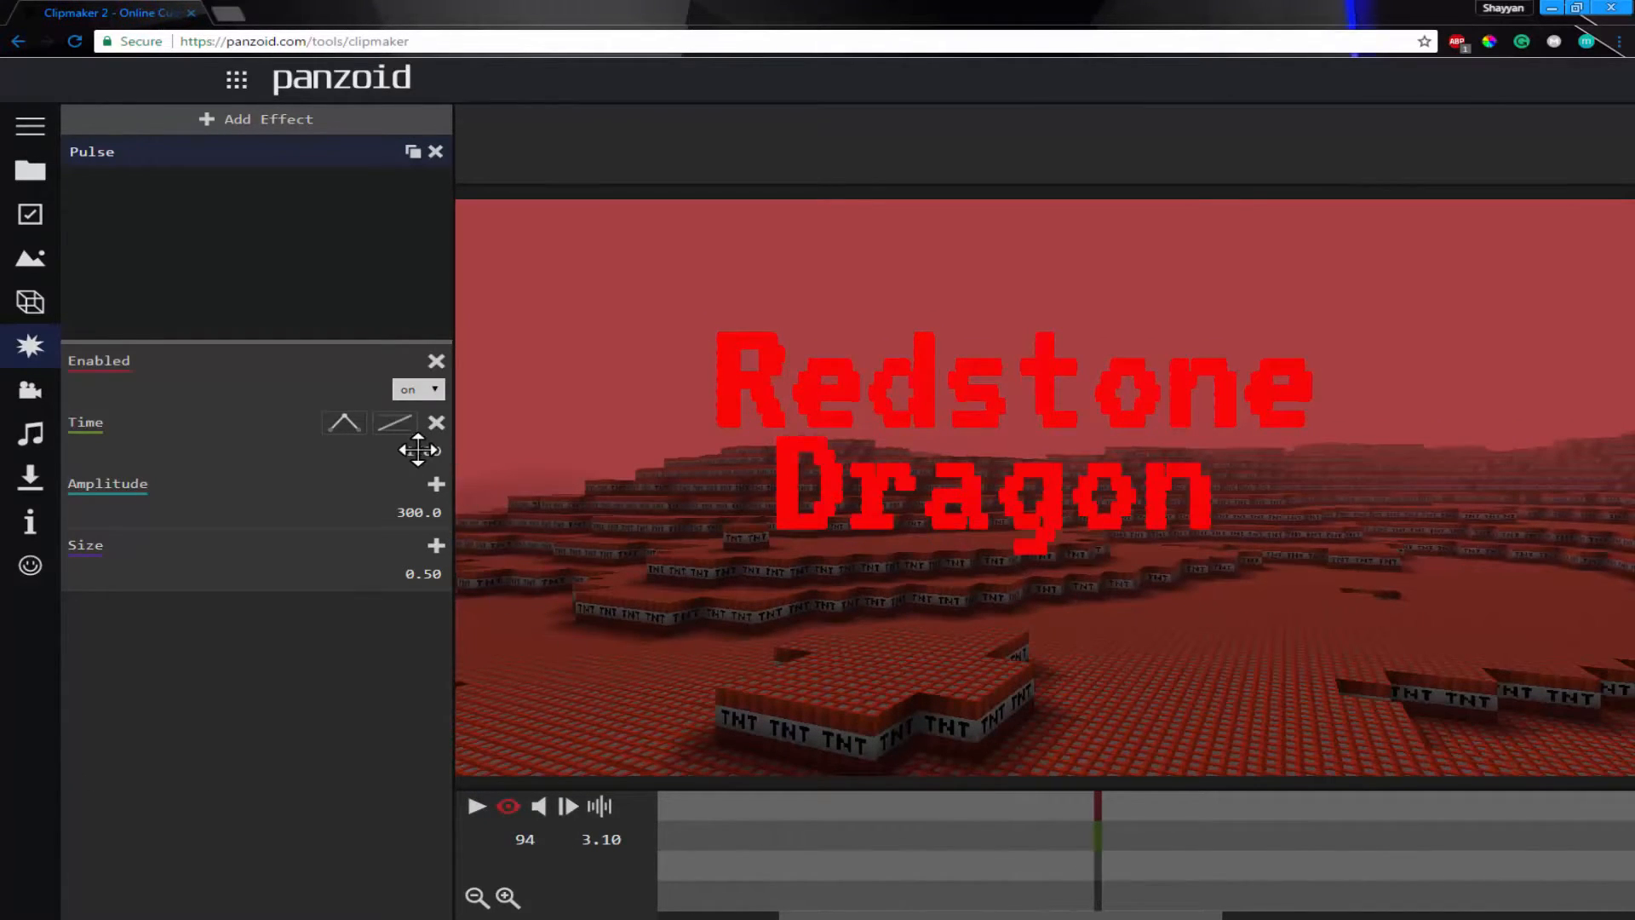
pyautogui.moveTo(847, 863); pyautogui.dragTo(1063, 882)
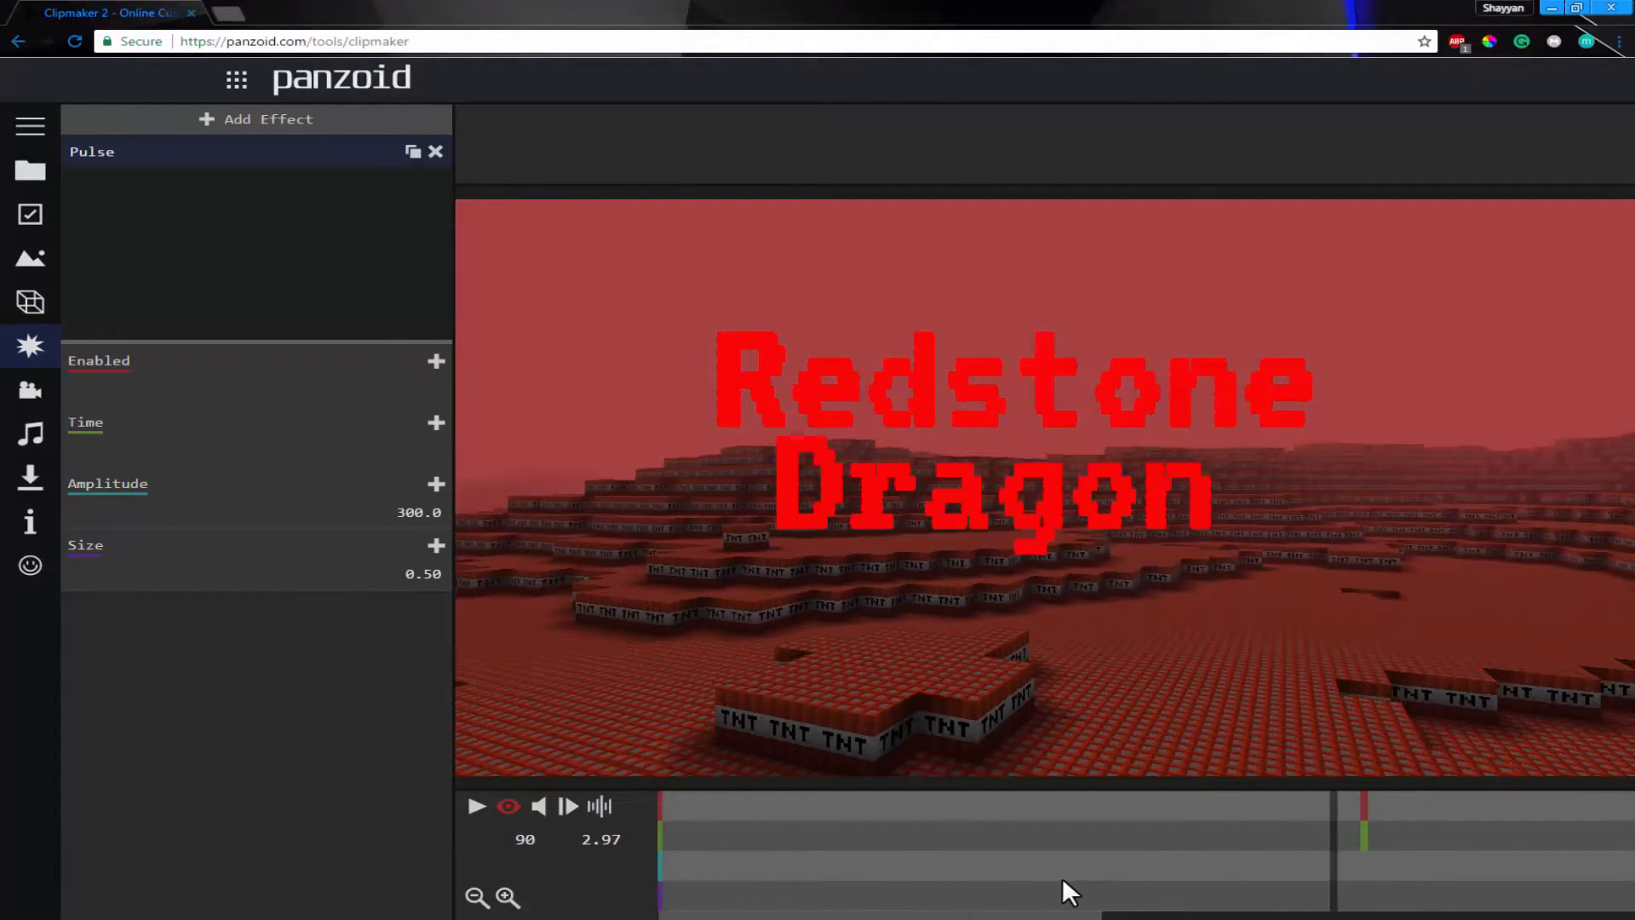
pyautogui.click(1365, 873)
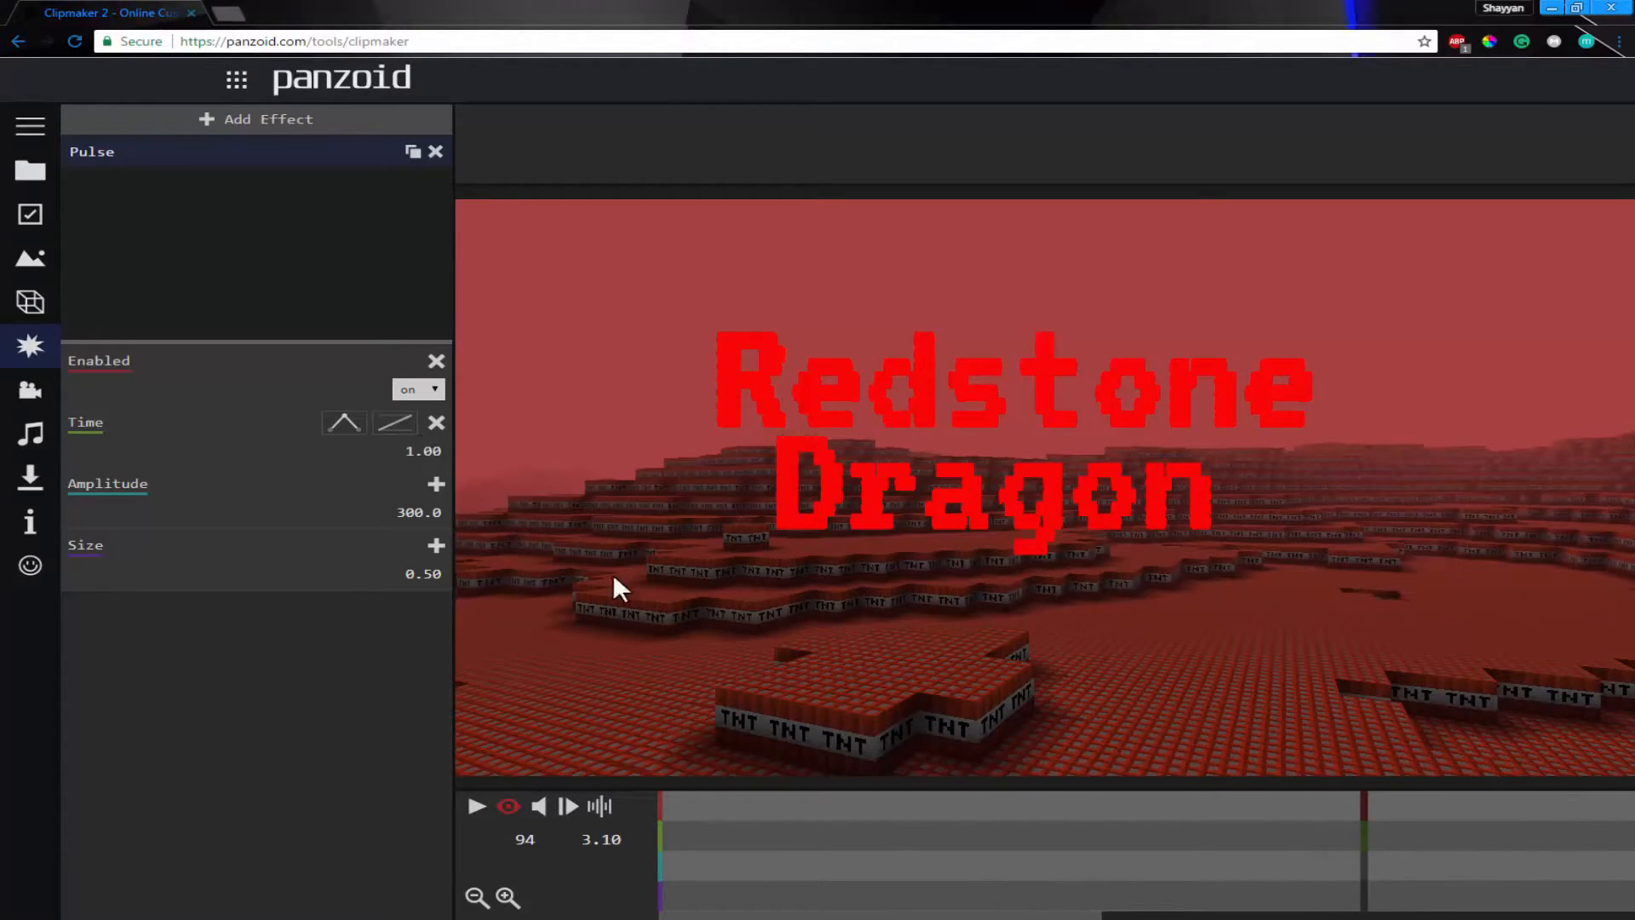
pyautogui.moveTo(1367, 893); pyautogui.dragTo(1527, 888)
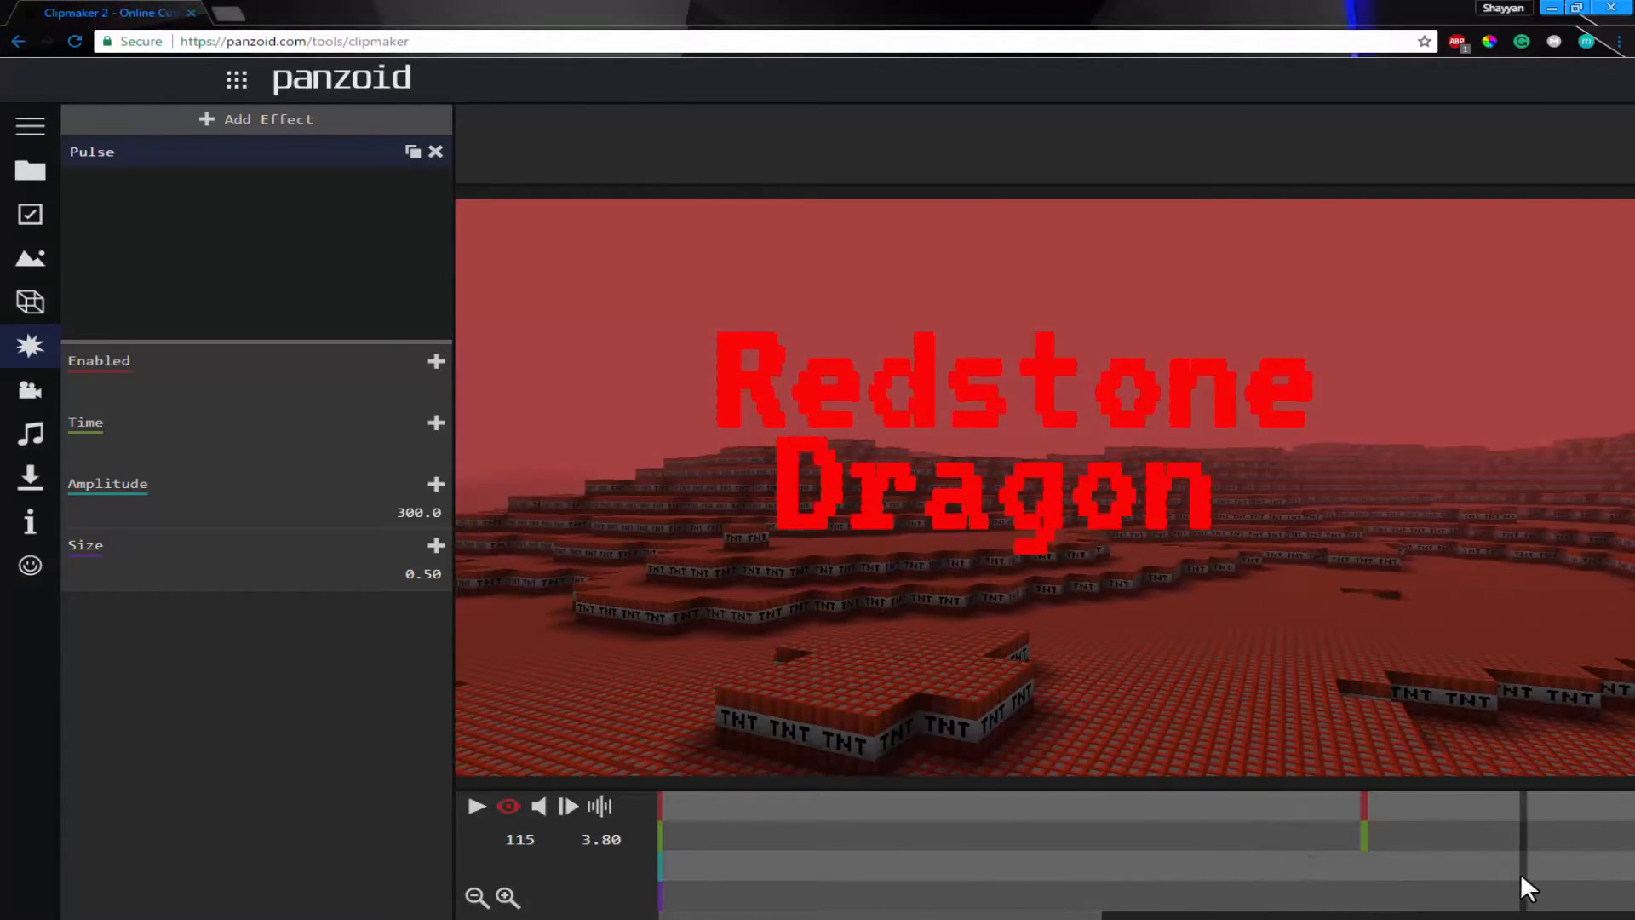
pyautogui.click(436, 424)
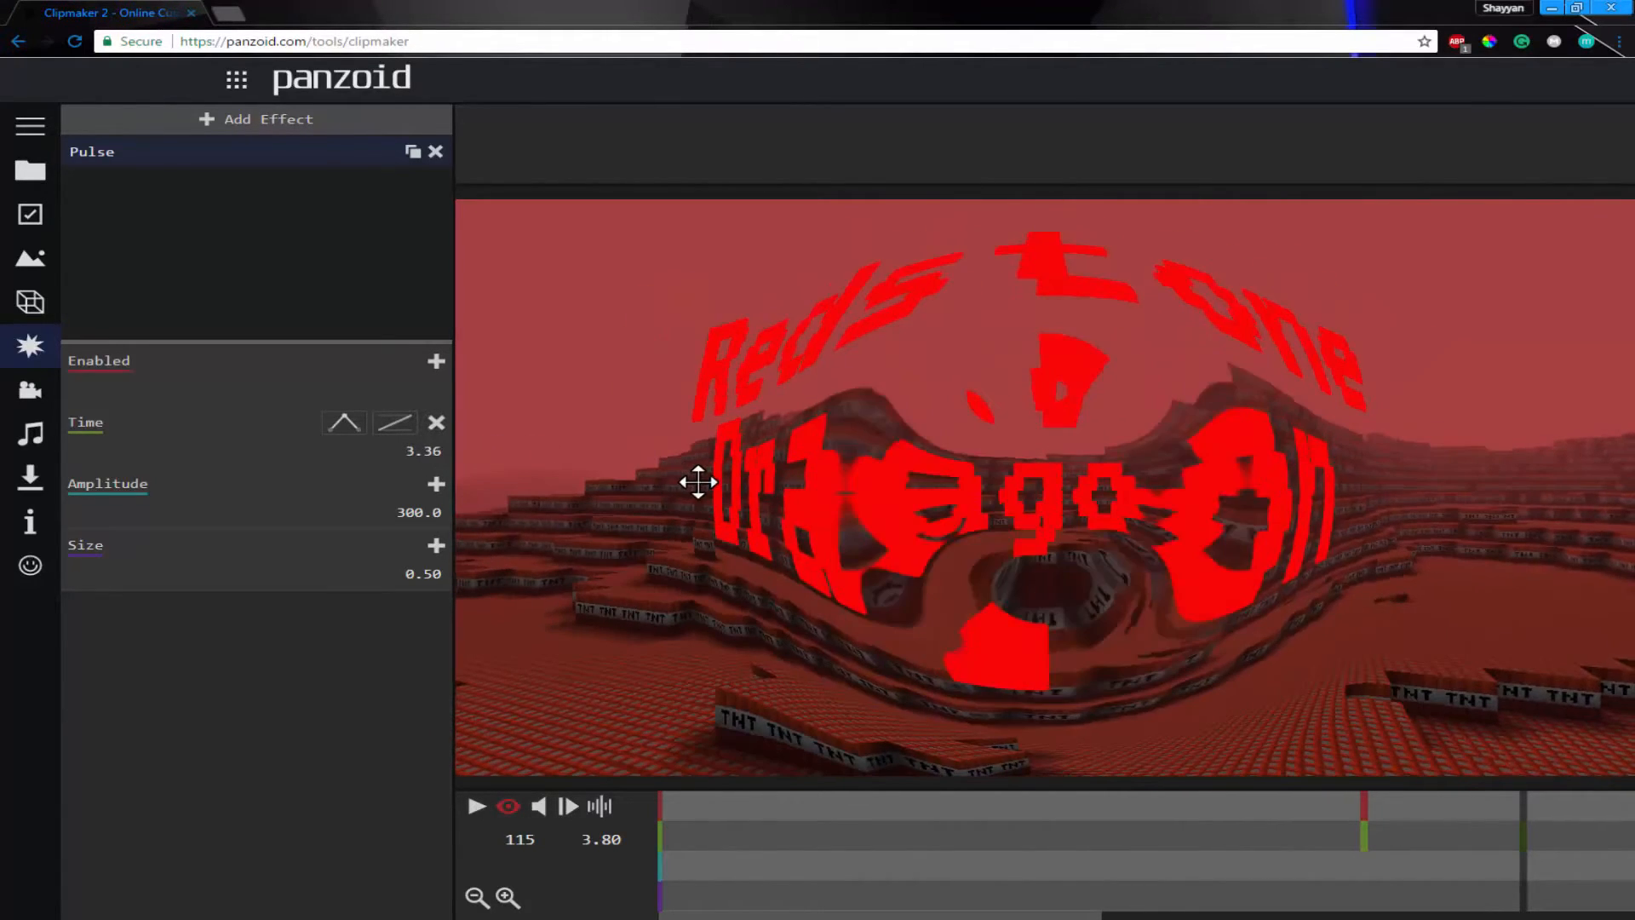
pyautogui.click(426, 456)
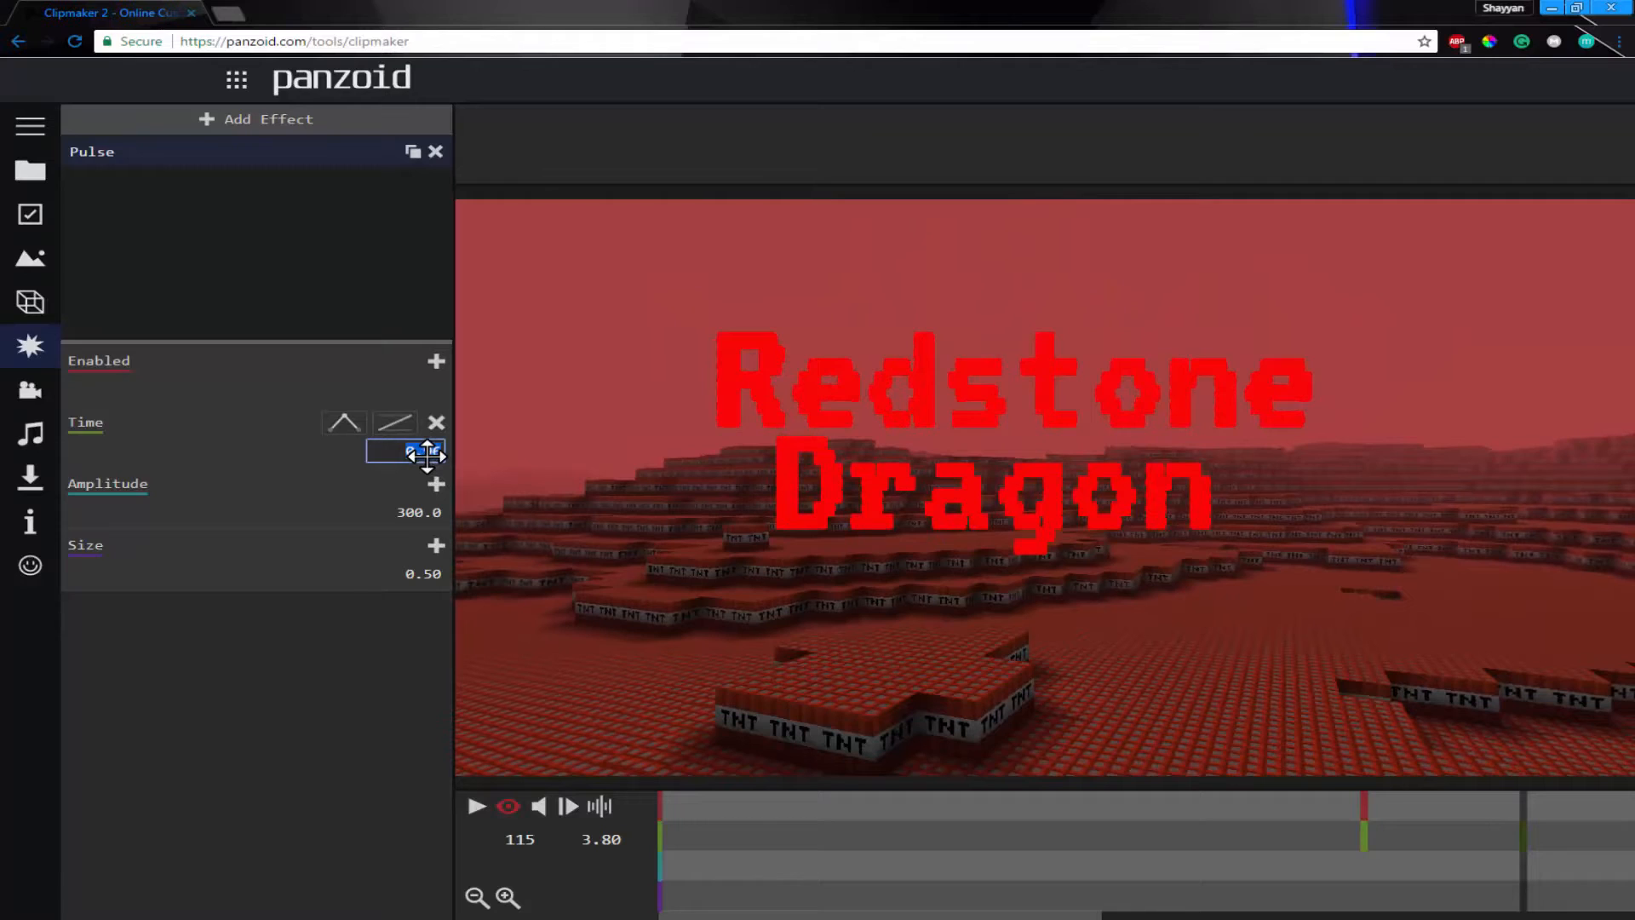
pyautogui.write('1')
pyautogui.press('Return')
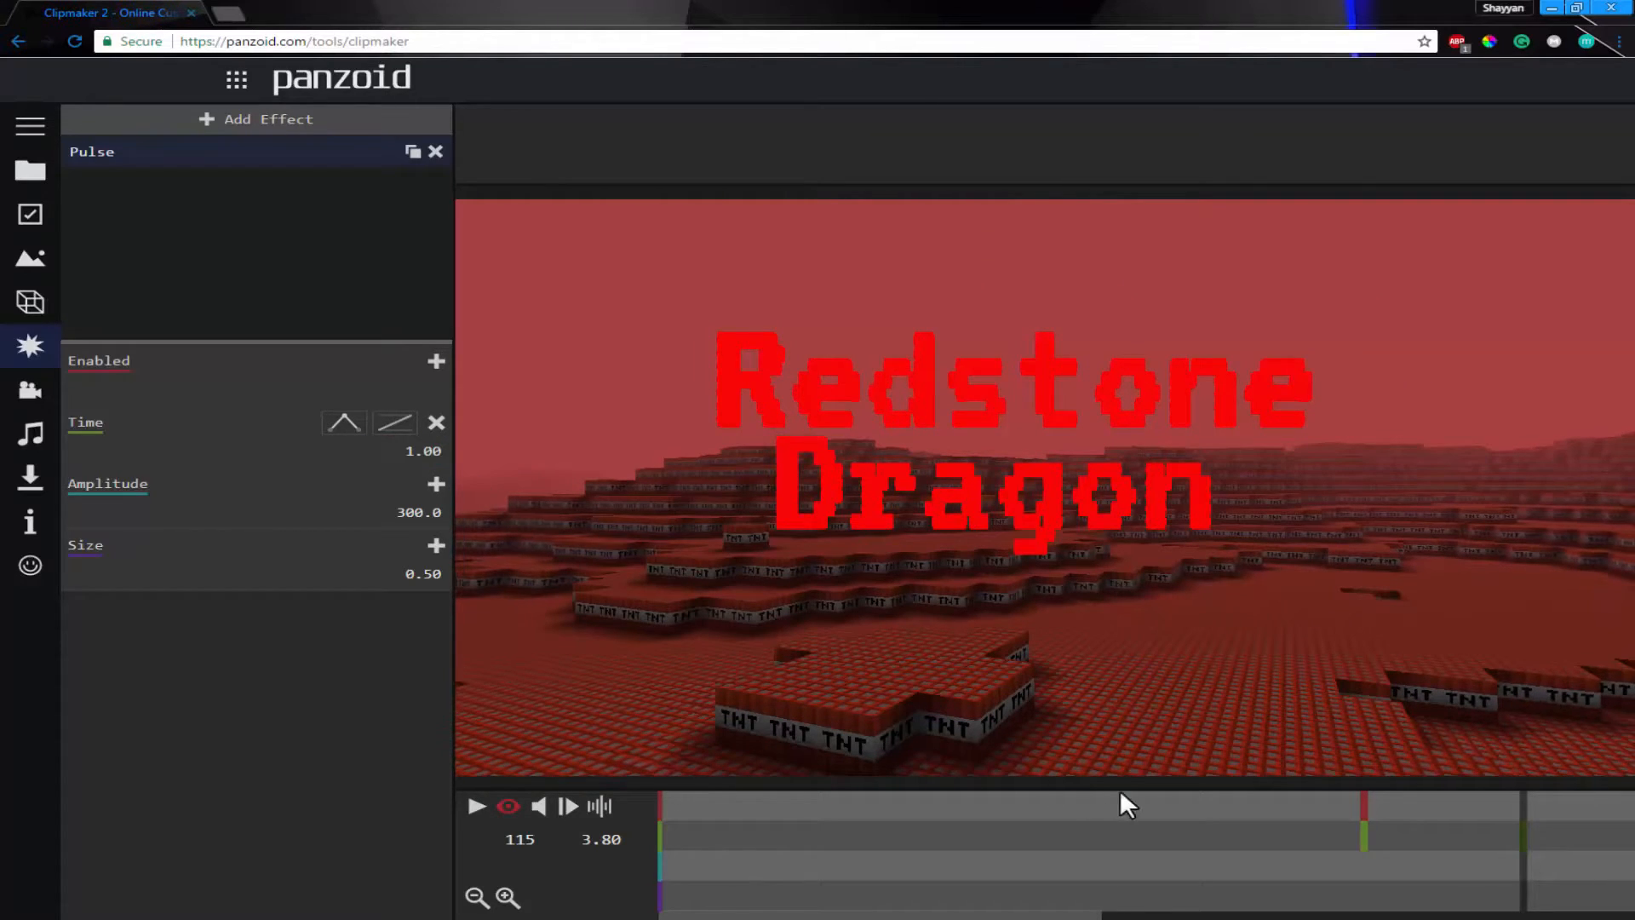
# - Set the Pulse effect's Time keyframe at frame 94 to 0.00
pyautogui.click(1364, 855)
pyautogui.click(424, 451)
pyautogui.write('0')
pyautogui.press('Return')
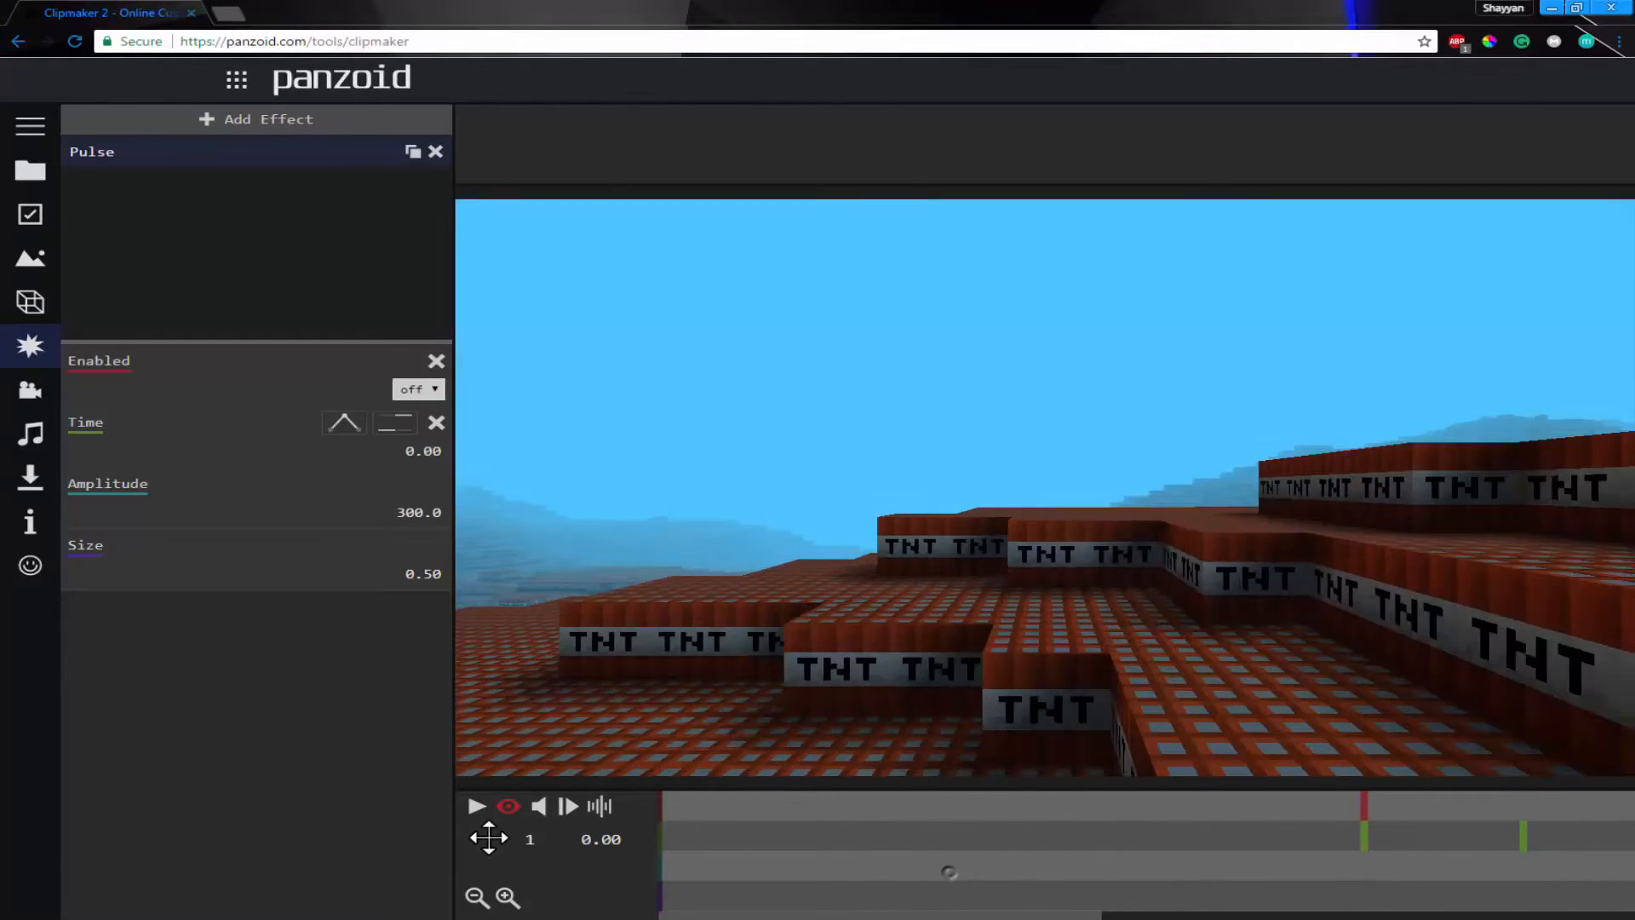
# - Play back the clip and scrub between frames 94 and 119 to examine the pulse distortion
pyautogui.click(468, 806)
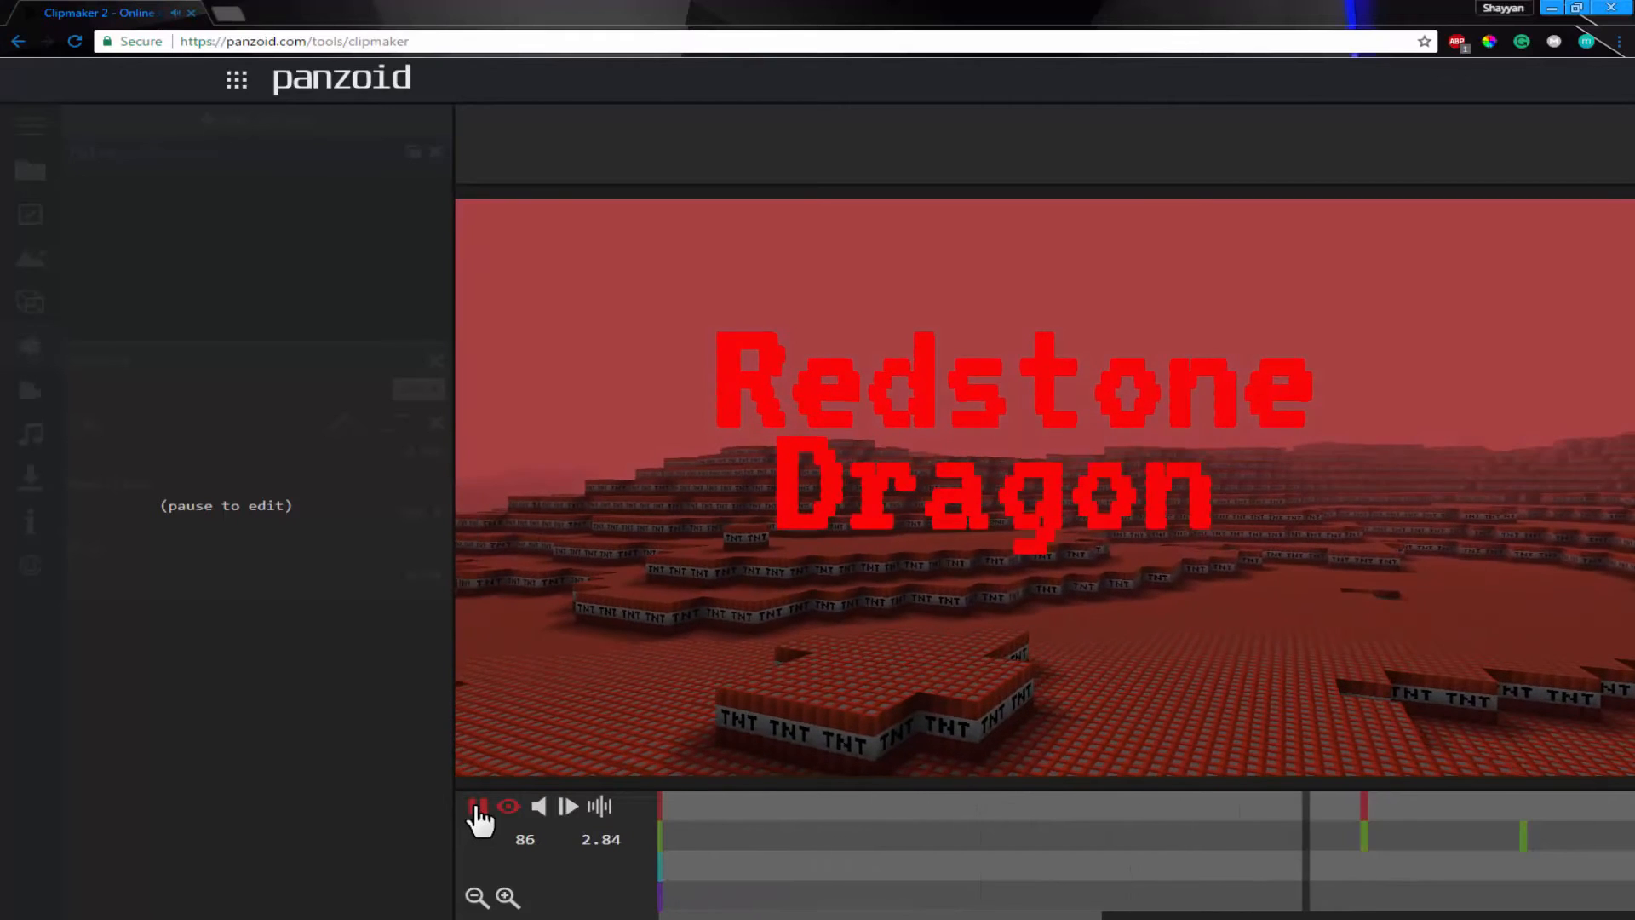
pyautogui.click(477, 807)
pyautogui.click(1366, 832)
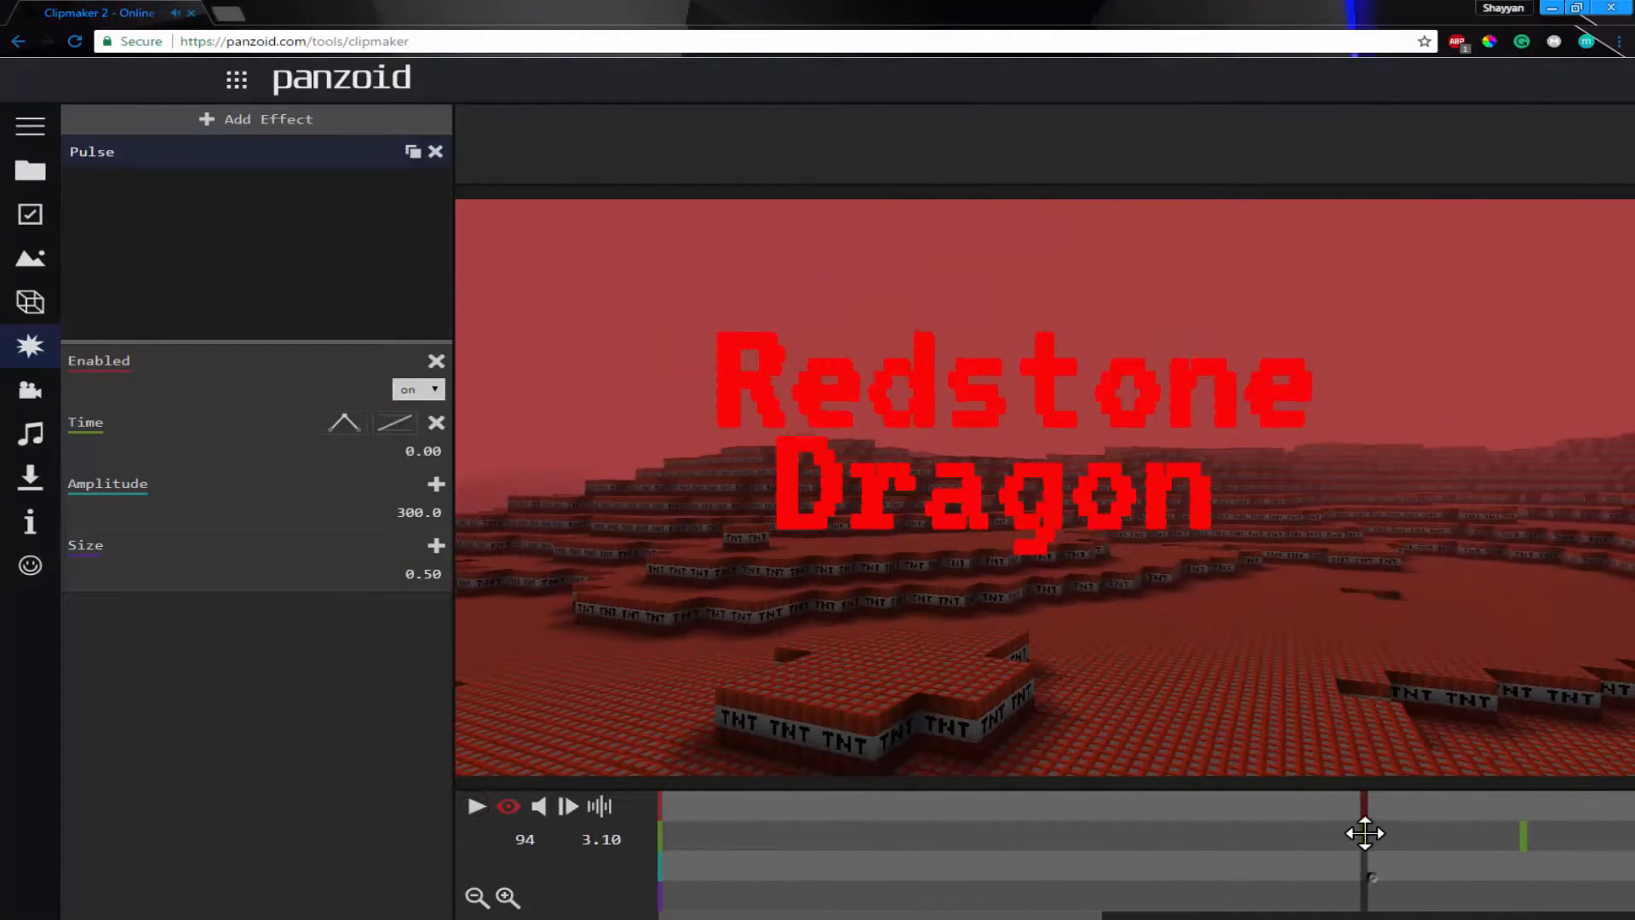
pyautogui.click(1484, 868)
pyautogui.click(1553, 854)
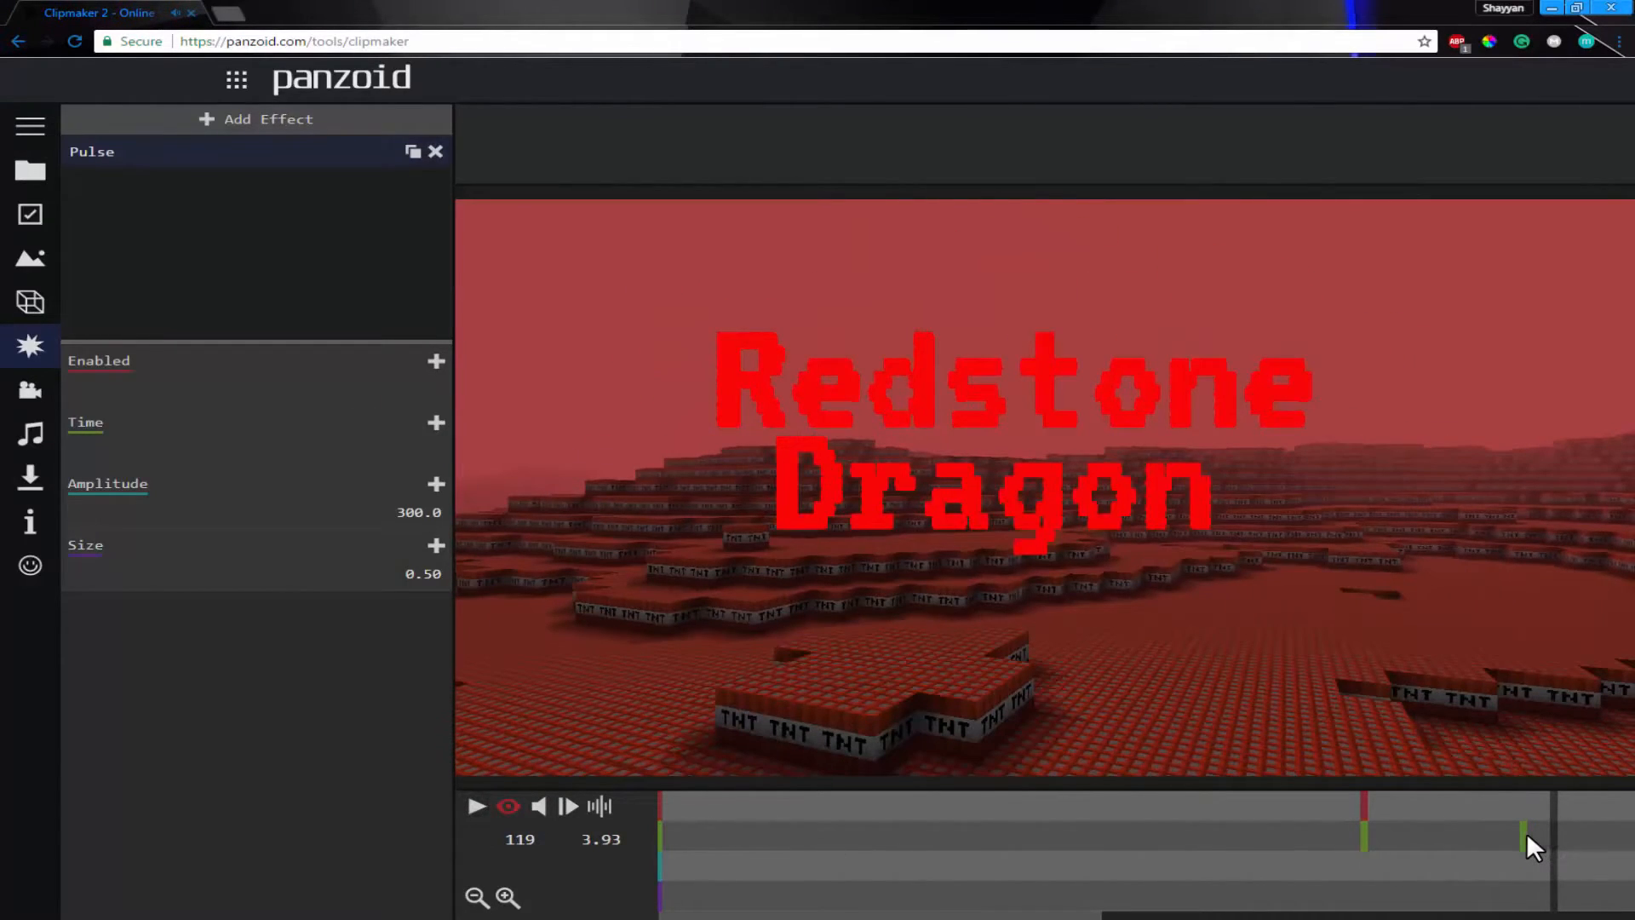
pyautogui.click(477, 808)
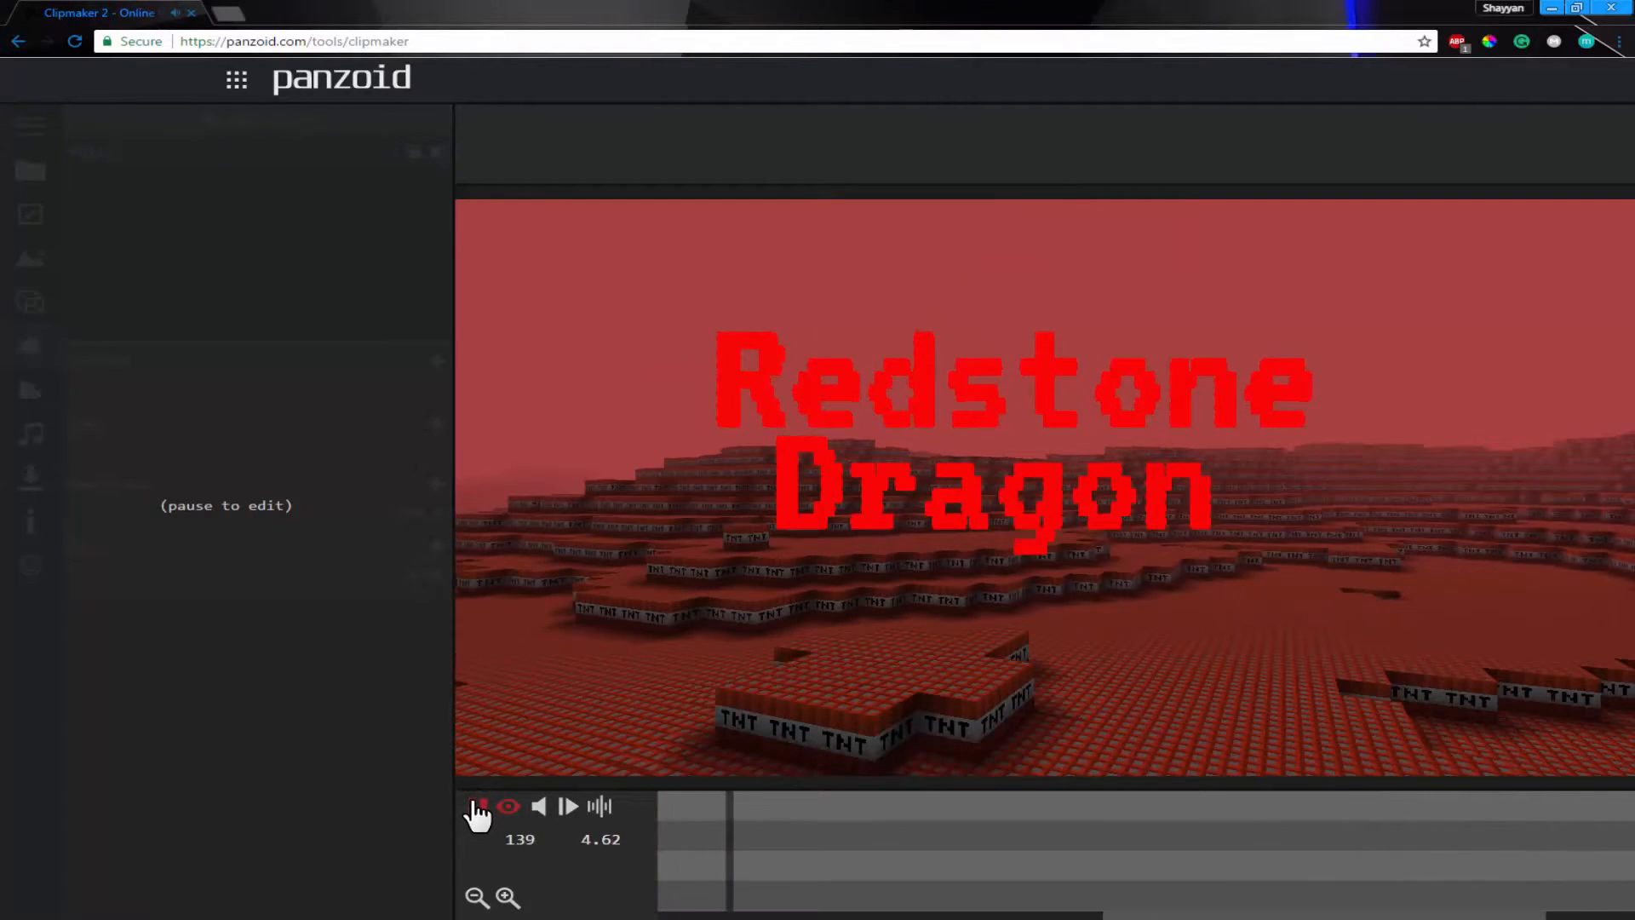
pyautogui.click(478, 807)
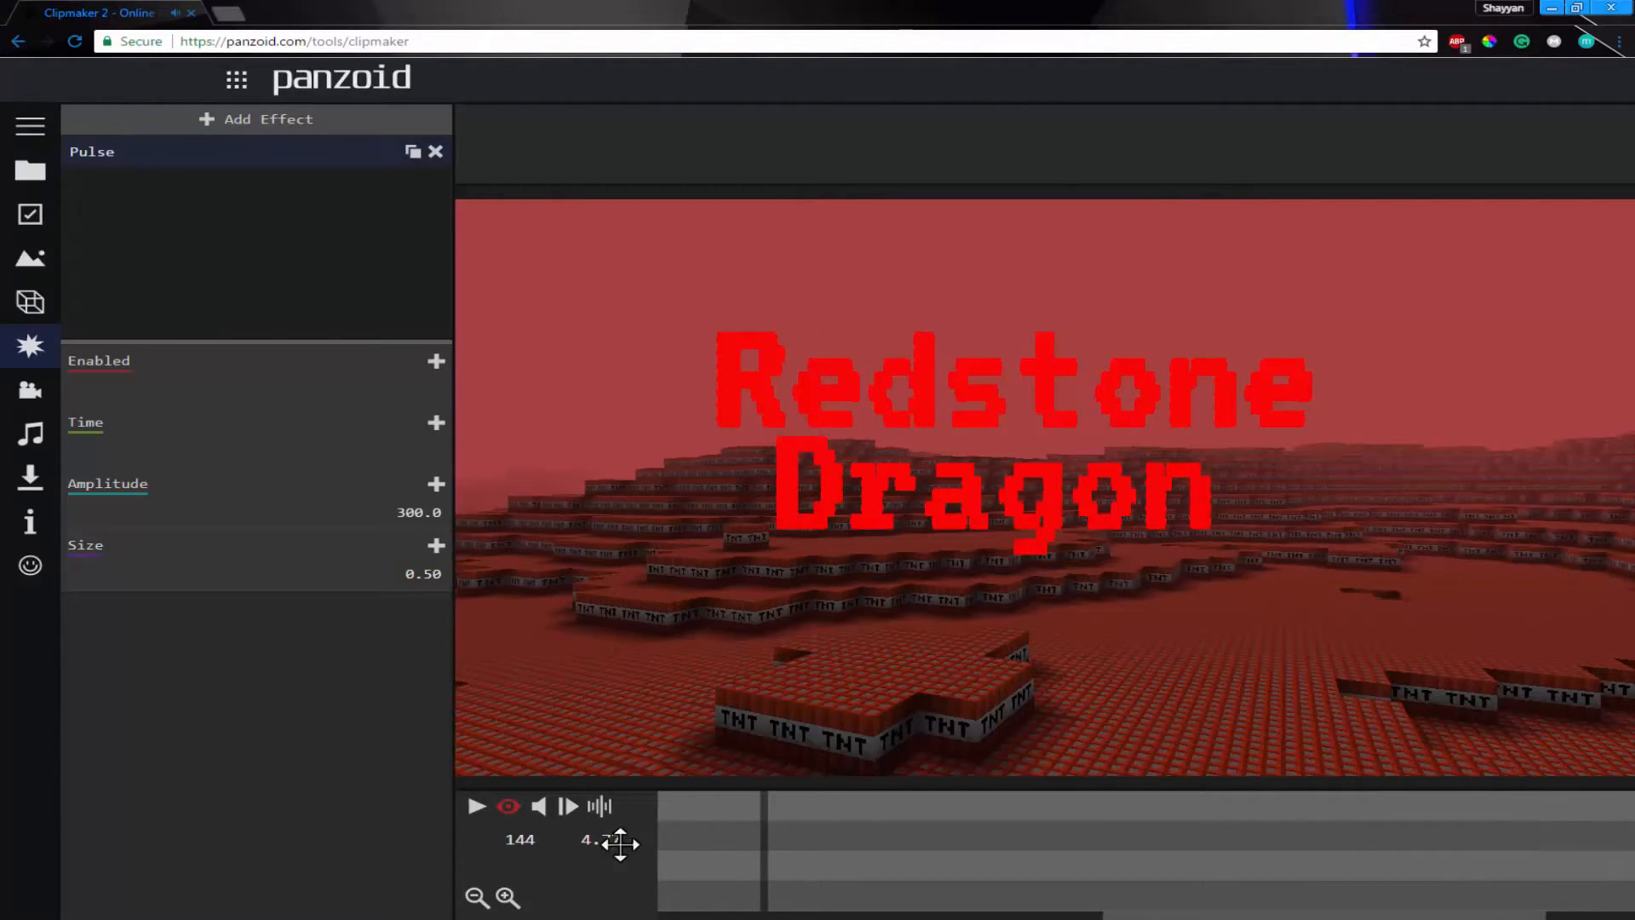
pyautogui.moveTo(764, 855); pyautogui.dragTo(478, 841)
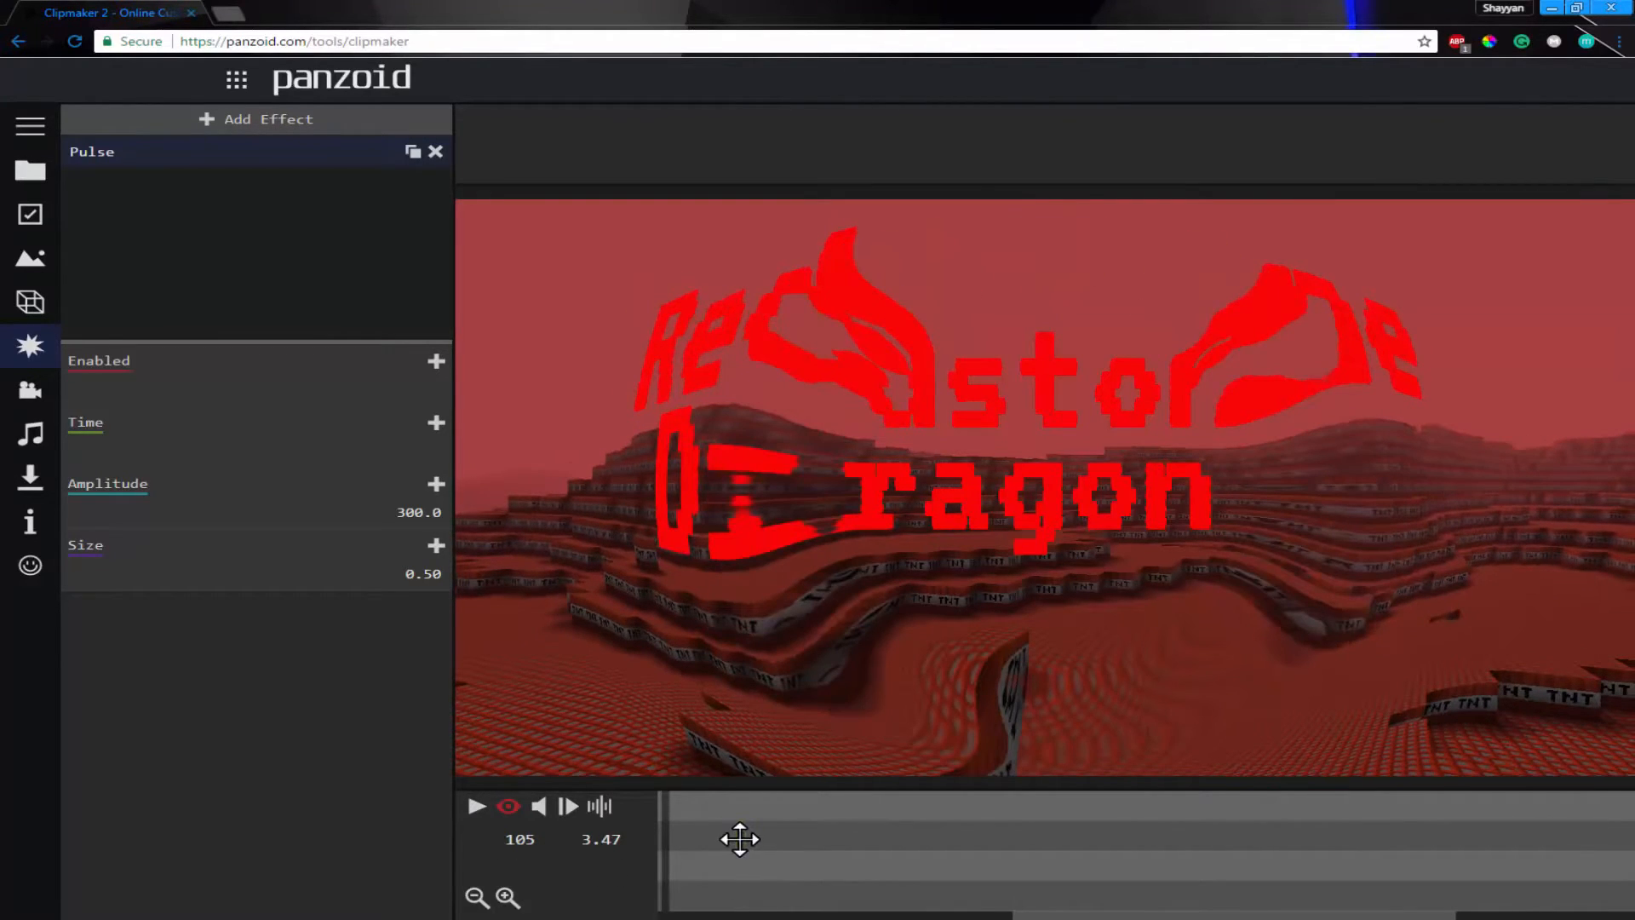
# - Shift the Pulse effect's Enabled and starting Time keyframes to about frame 135 and its ending Time keyframe to about frame 164
pyautogui.click(739, 843)
pyautogui.moveTo(741, 844); pyautogui.dragTo(880, 856)
pyautogui.moveTo(845, 857); pyautogui.dragTo(963, 847)
pyautogui.click(562, 806)
pyautogui.click(670, 828)
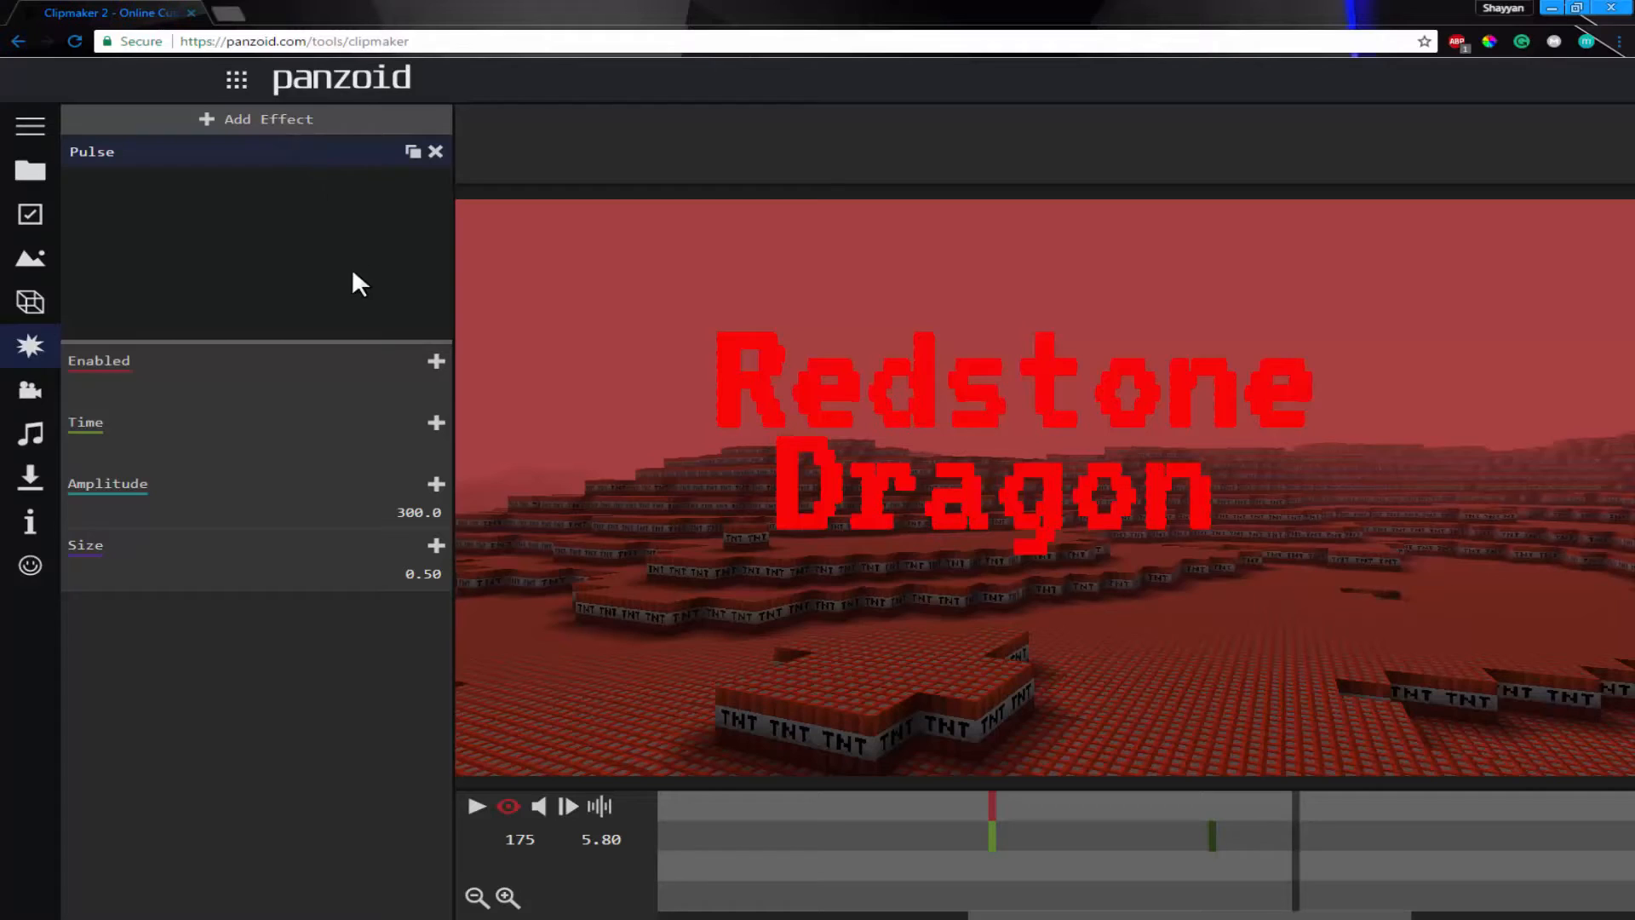
# - Try the camera's orthographic (2d) projection, restore perspective (3d), and briefly show the advanced shake settings
pyautogui.click(34, 394)
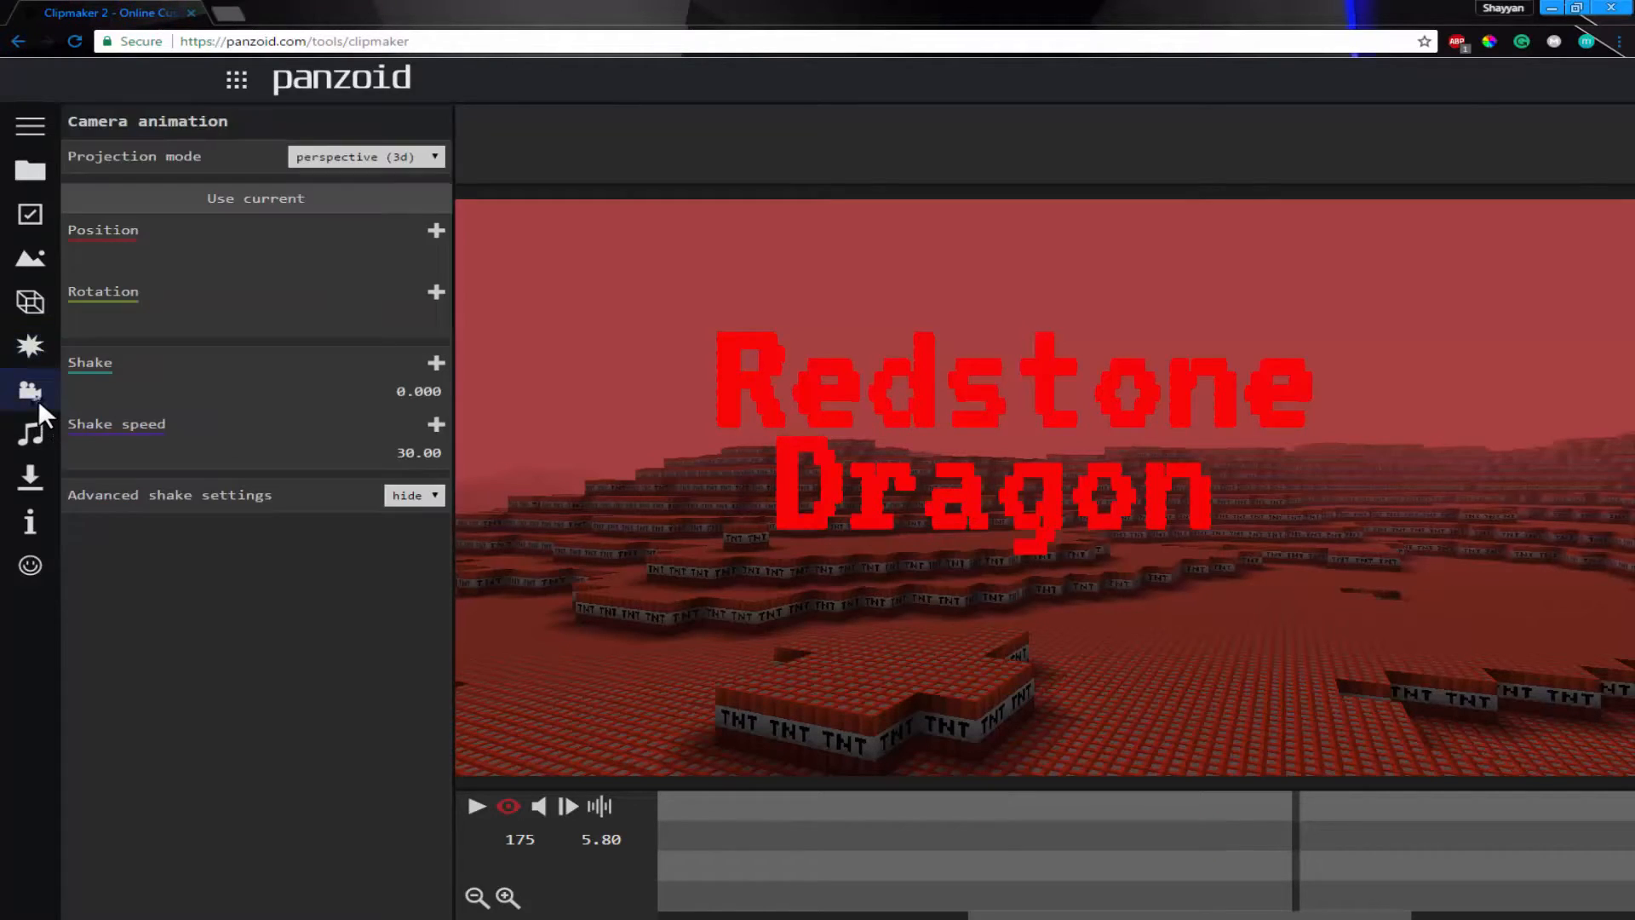
pyautogui.click(366, 157)
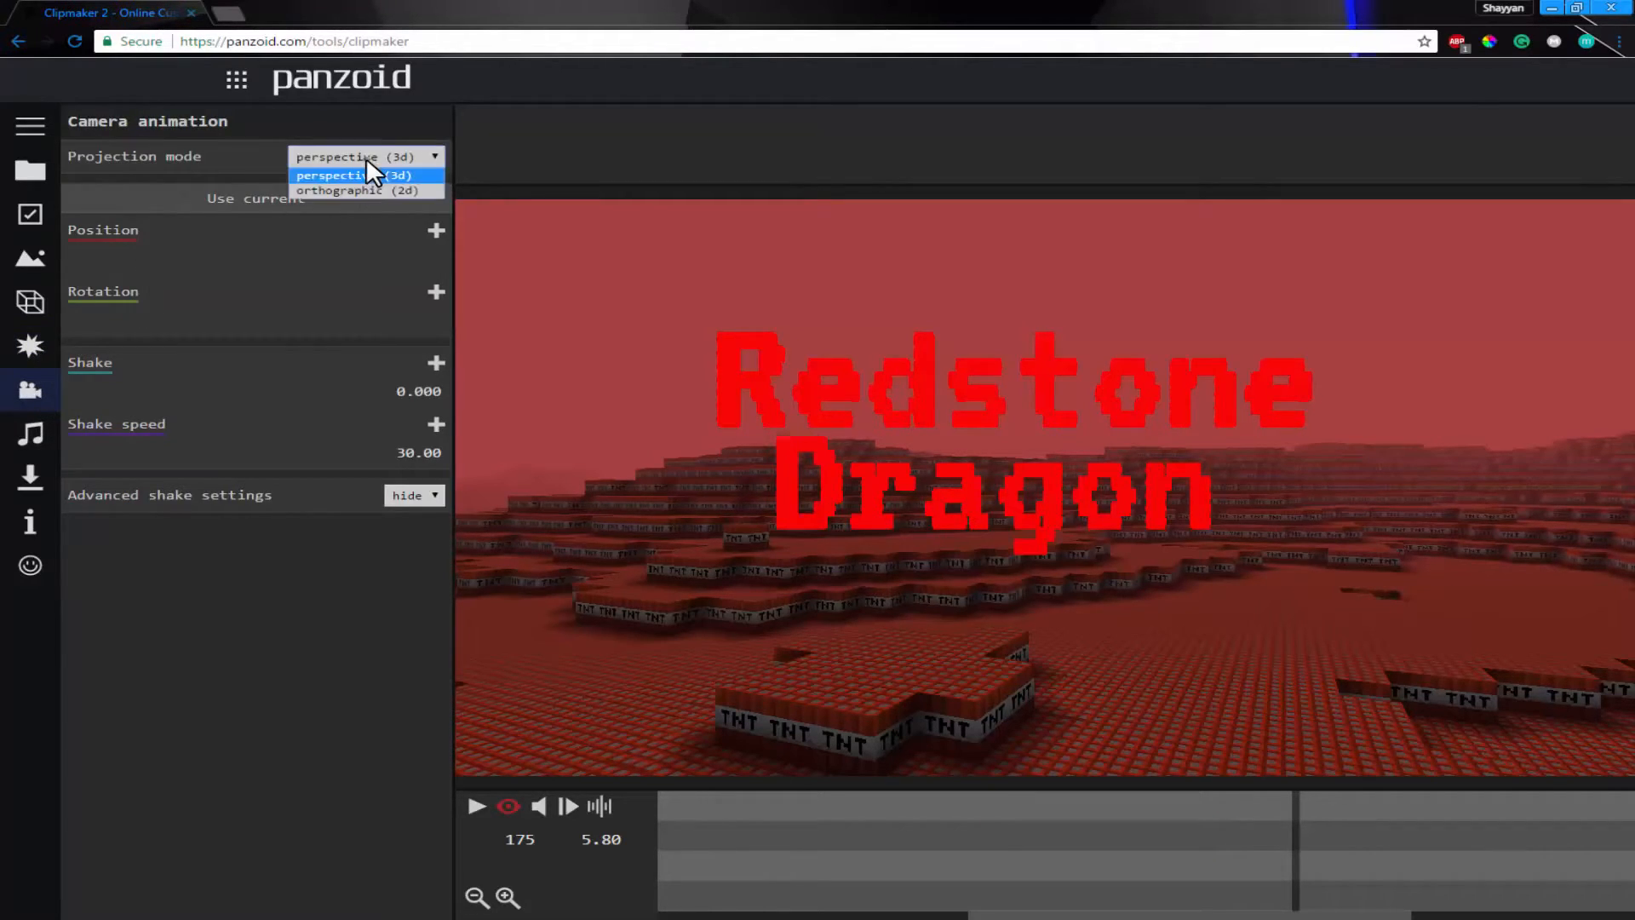
pyautogui.click(366, 178)
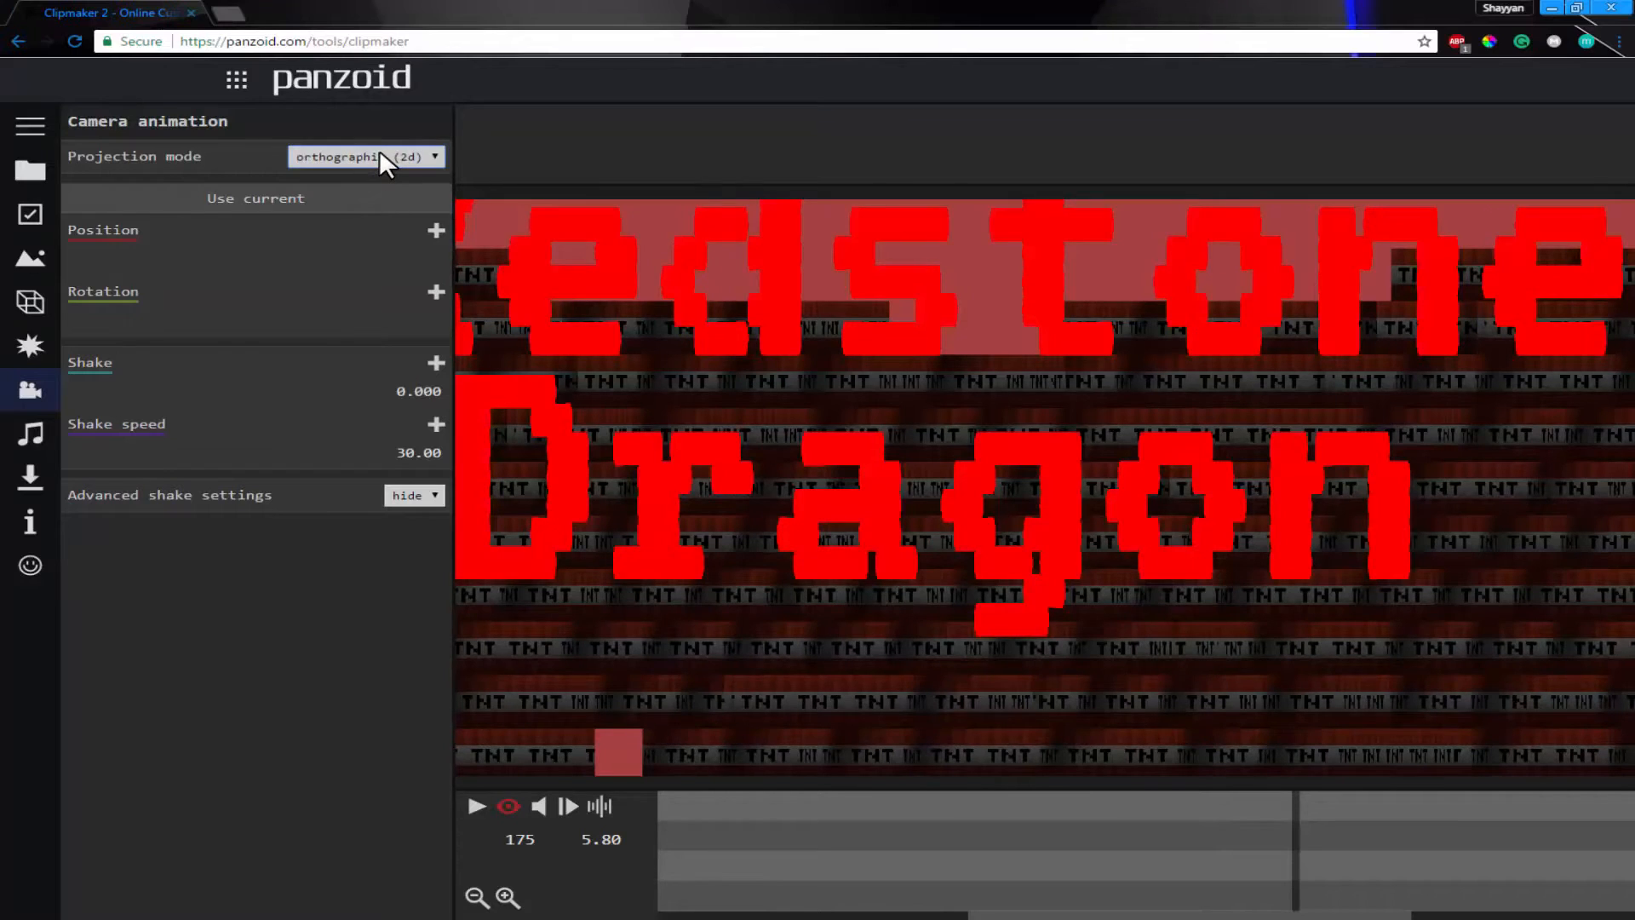
pyautogui.click(380, 155)
pyautogui.click(396, 172)
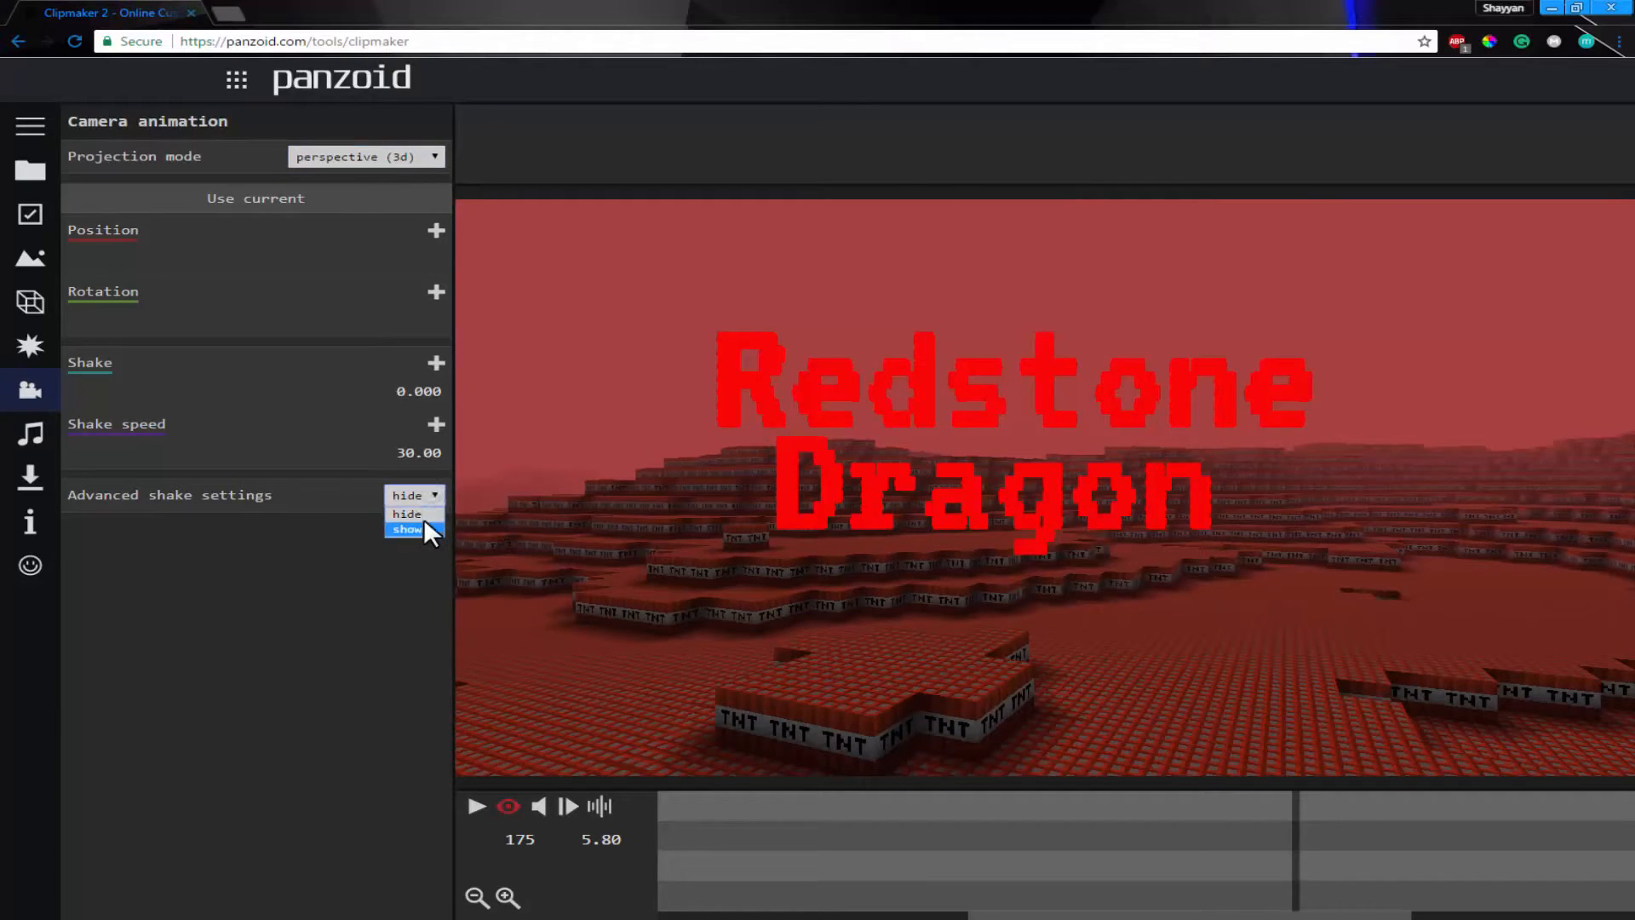
pyautogui.click(422, 526)
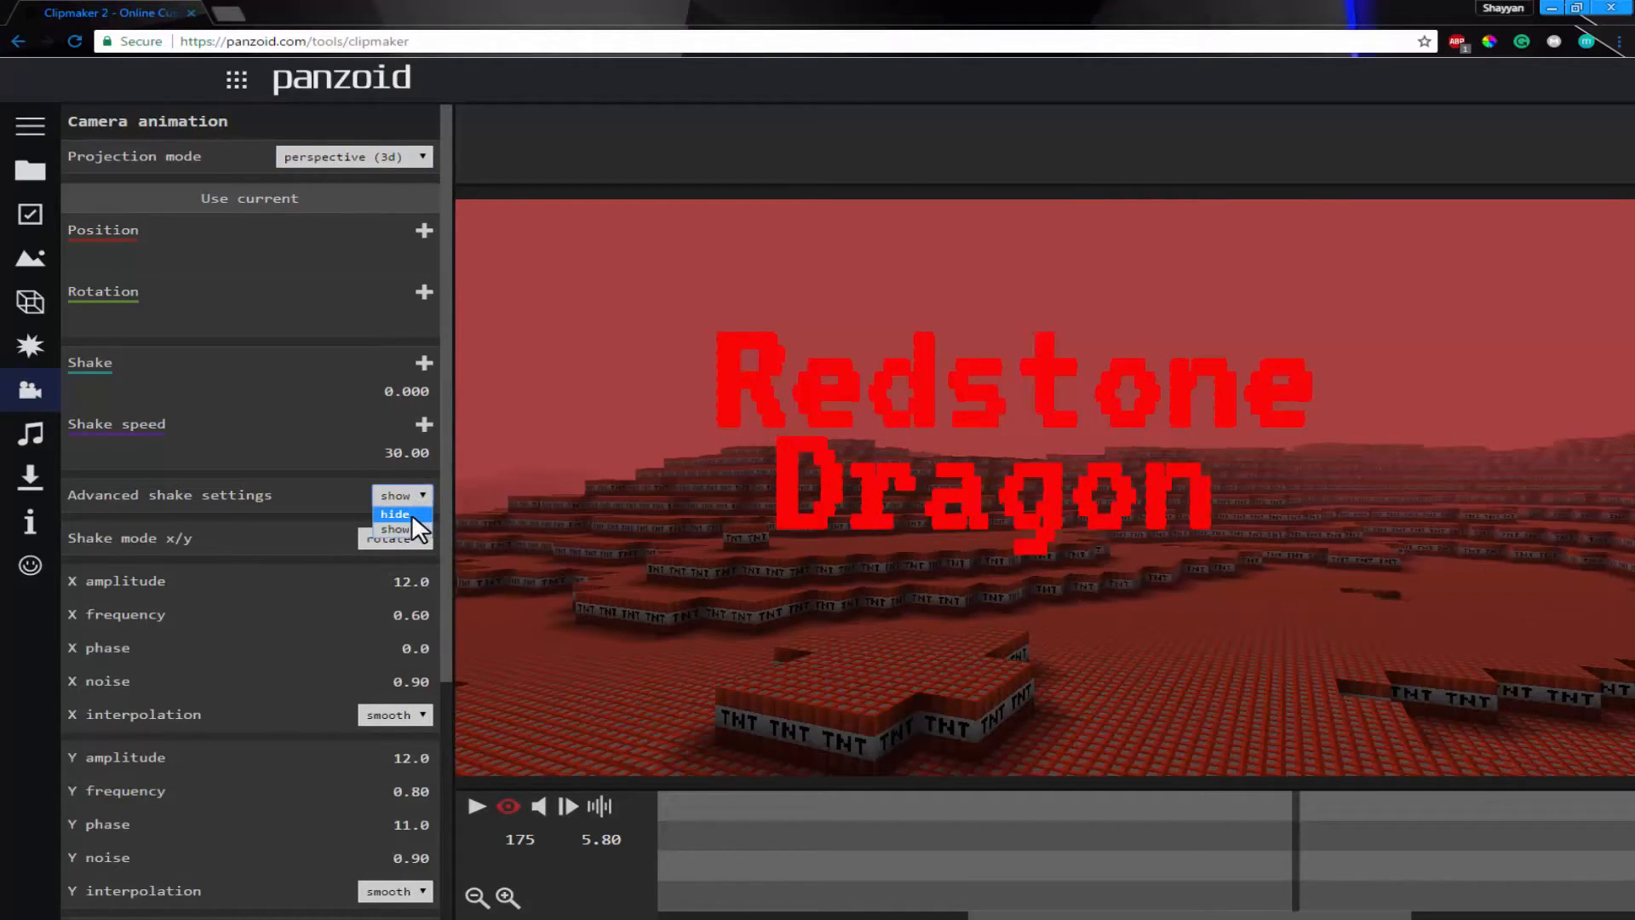
pyautogui.click(407, 515)
# - Add a camera Shake keyframe of 0.000 at frame 162 and shift it to about frame 158
pyautogui.click(749, 809)
pyautogui.moveTo(751, 813); pyautogui.dragTo(1197, 838)
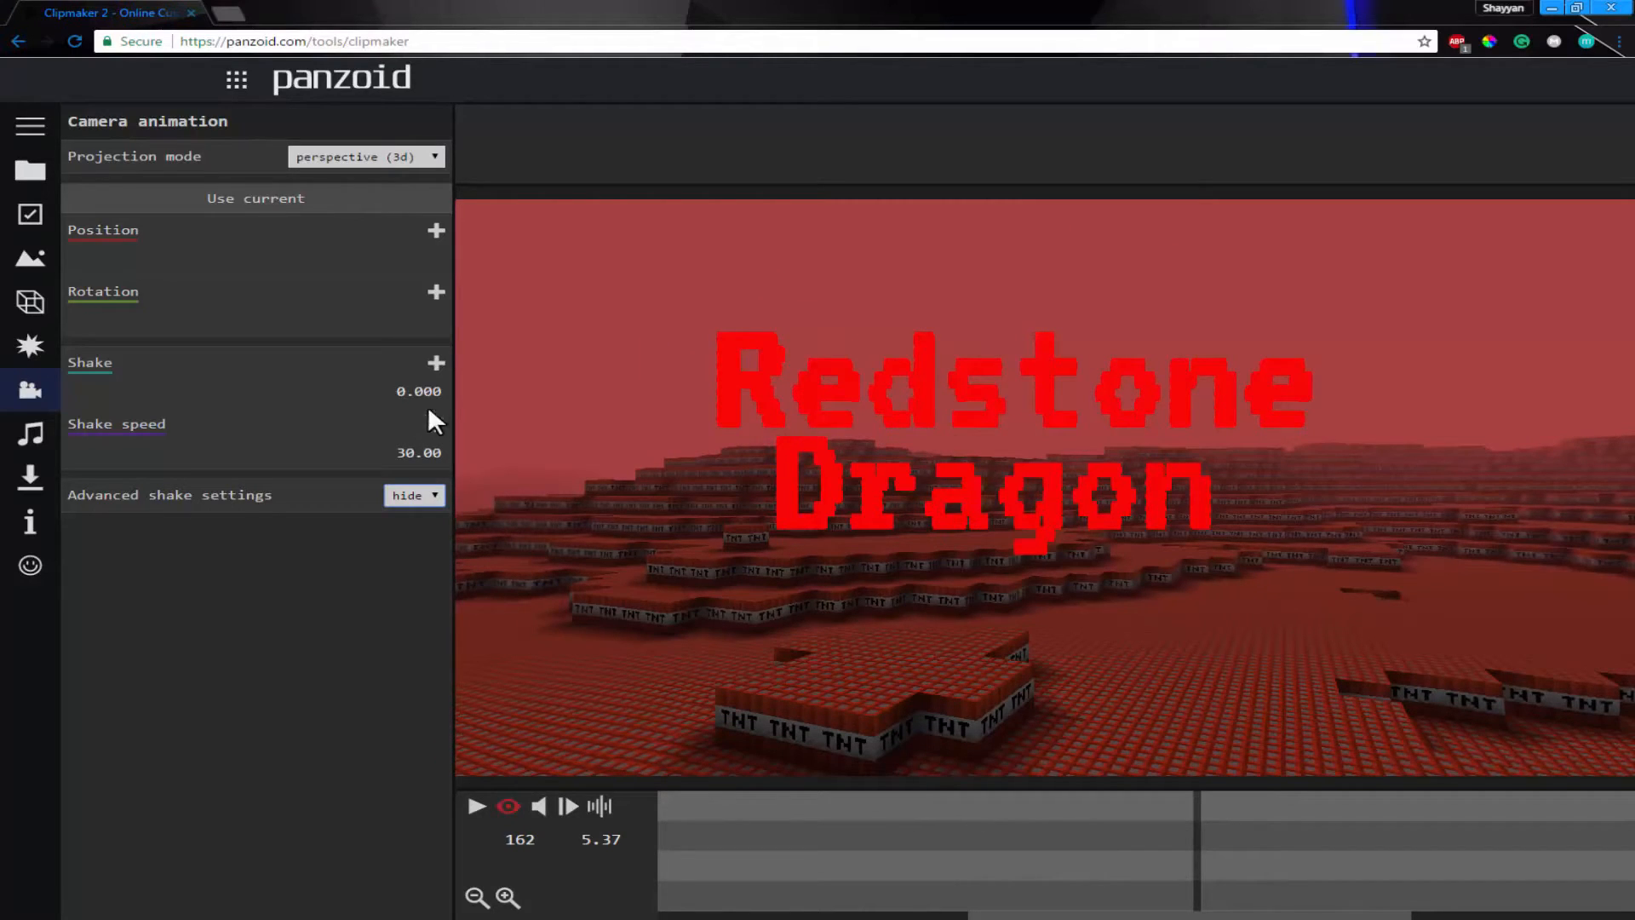
pyautogui.click(435, 366)
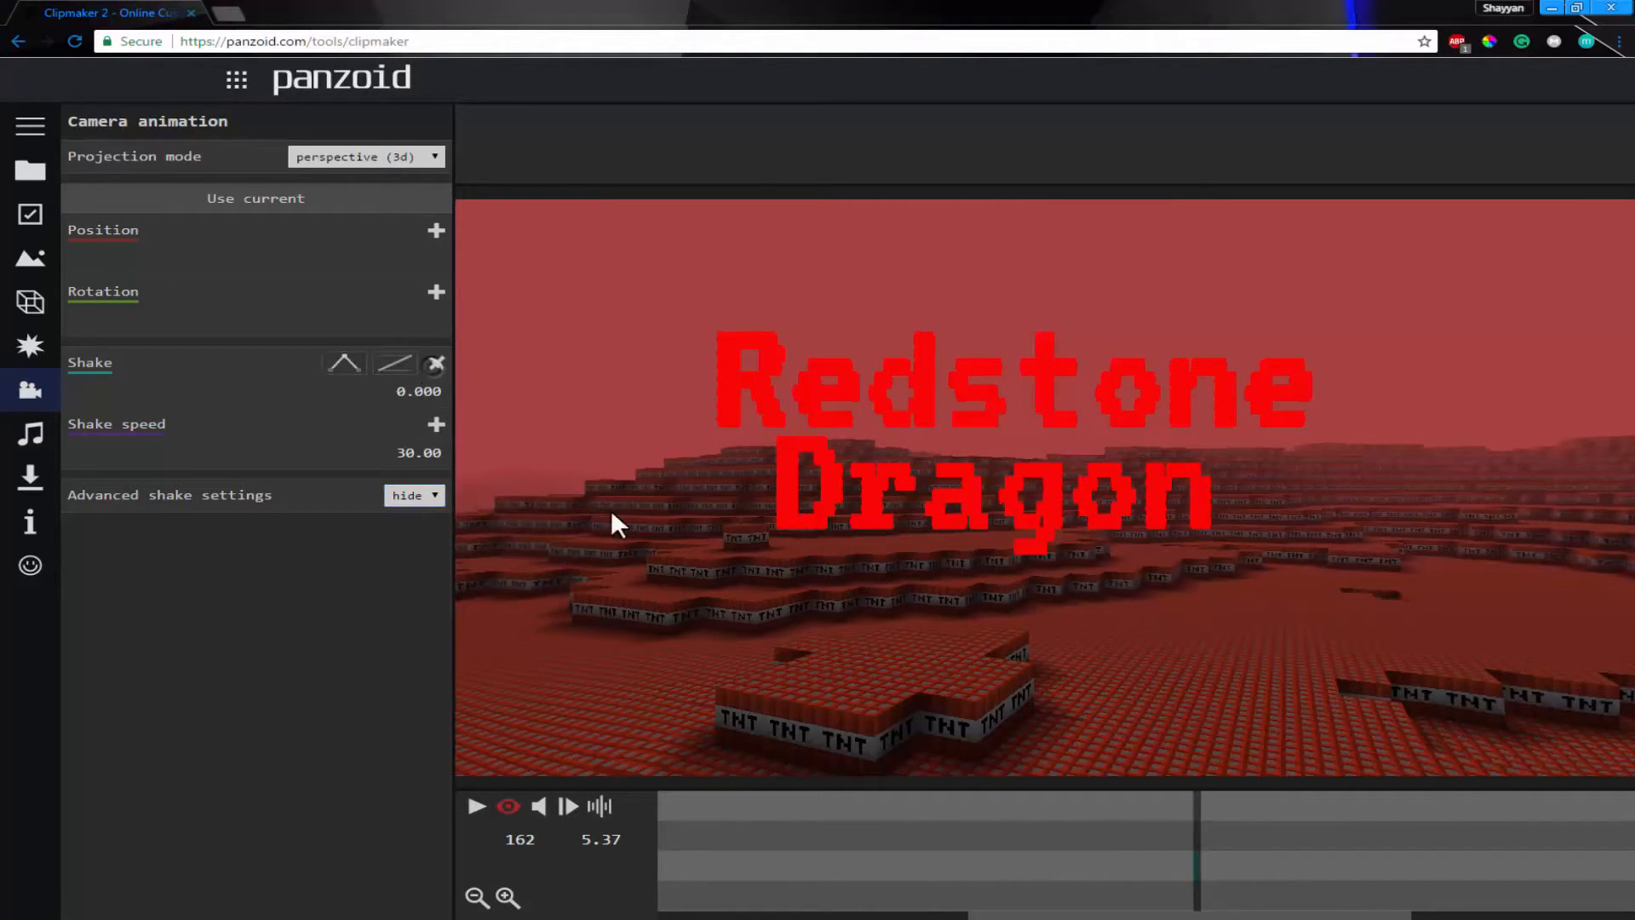
pyautogui.moveTo(1194, 872); pyautogui.dragTo(1167, 872)
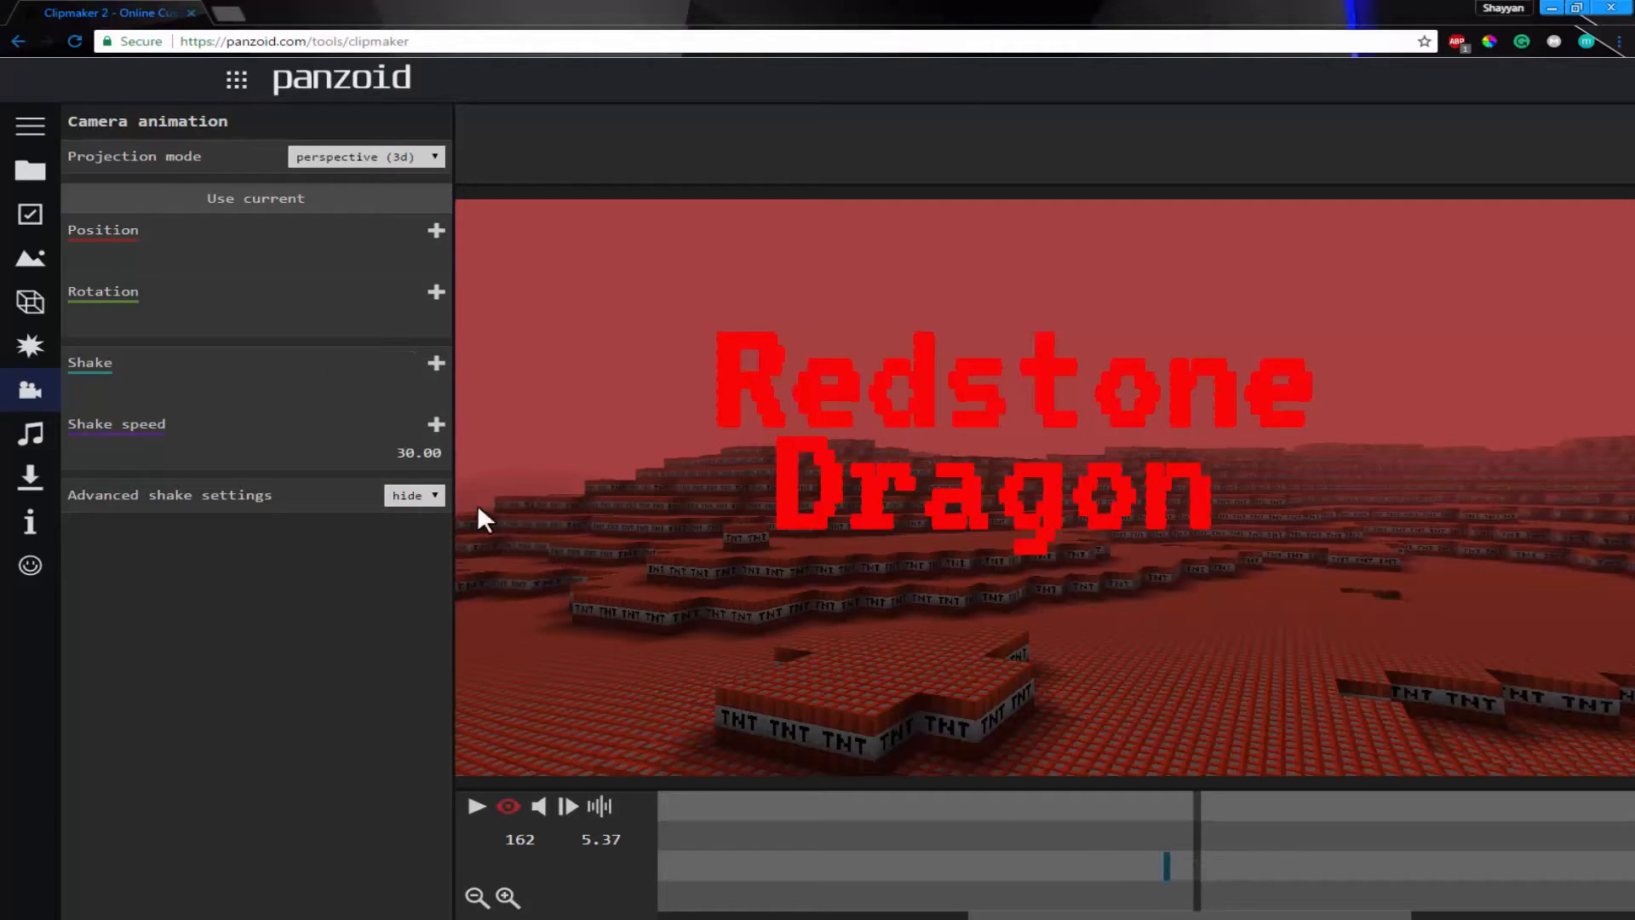
# - Add a camera Shake keyframe at frame 162, try 1.000, reduce it to 0.010, and play back the shake
pyautogui.click(419, 391)
pyautogui.write('1')
pyautogui.press('Return')
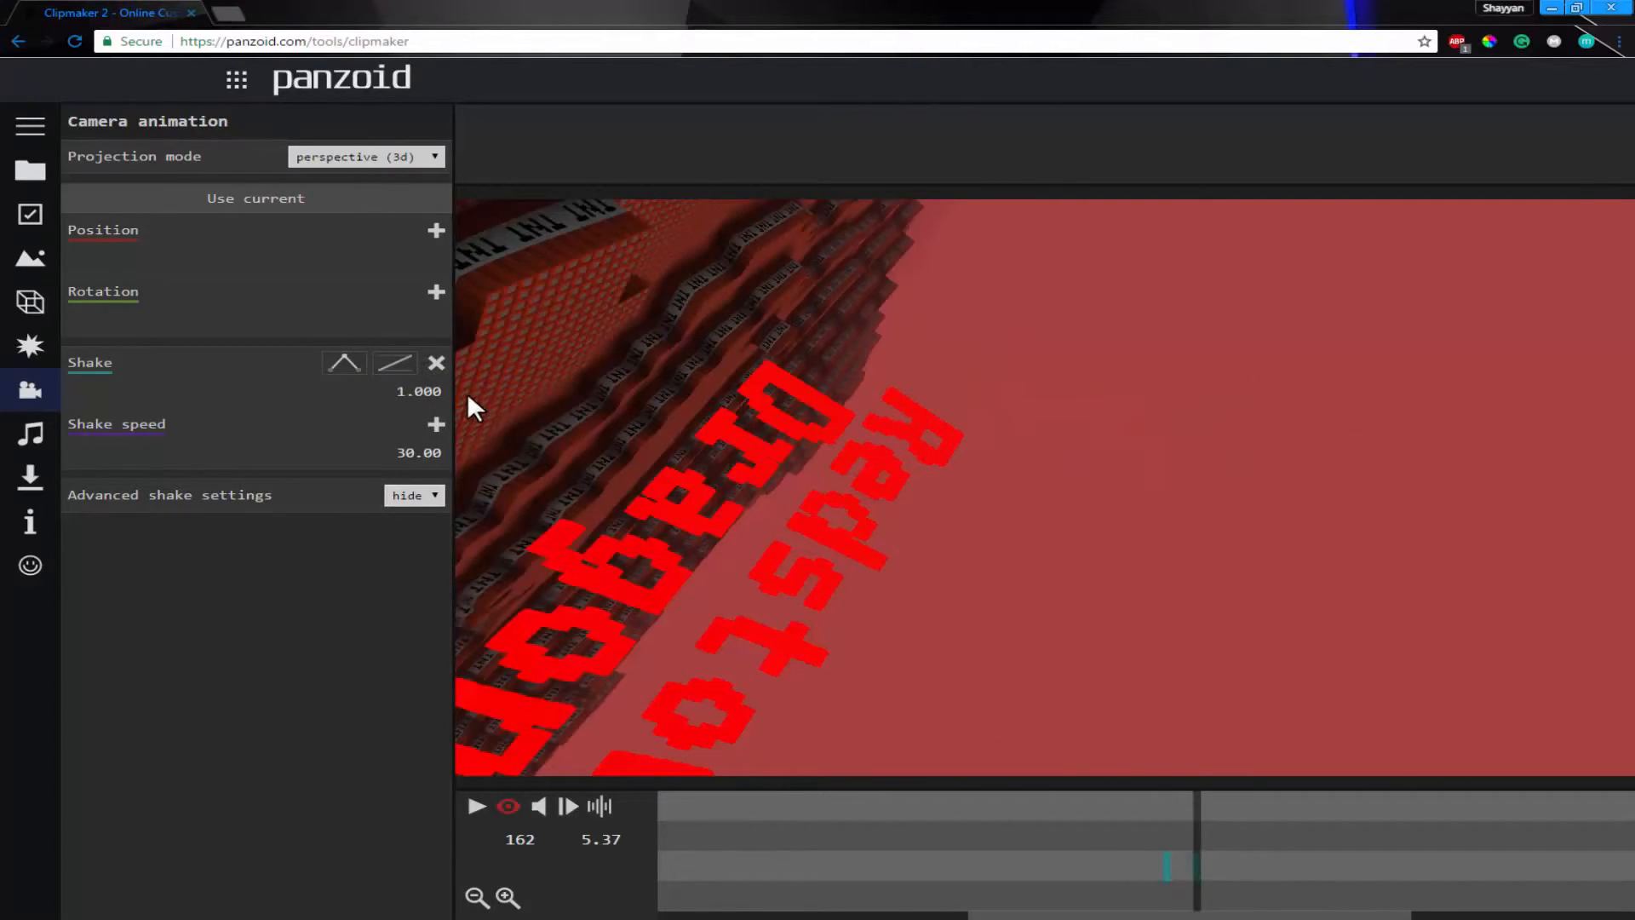
pyautogui.click(410, 391)
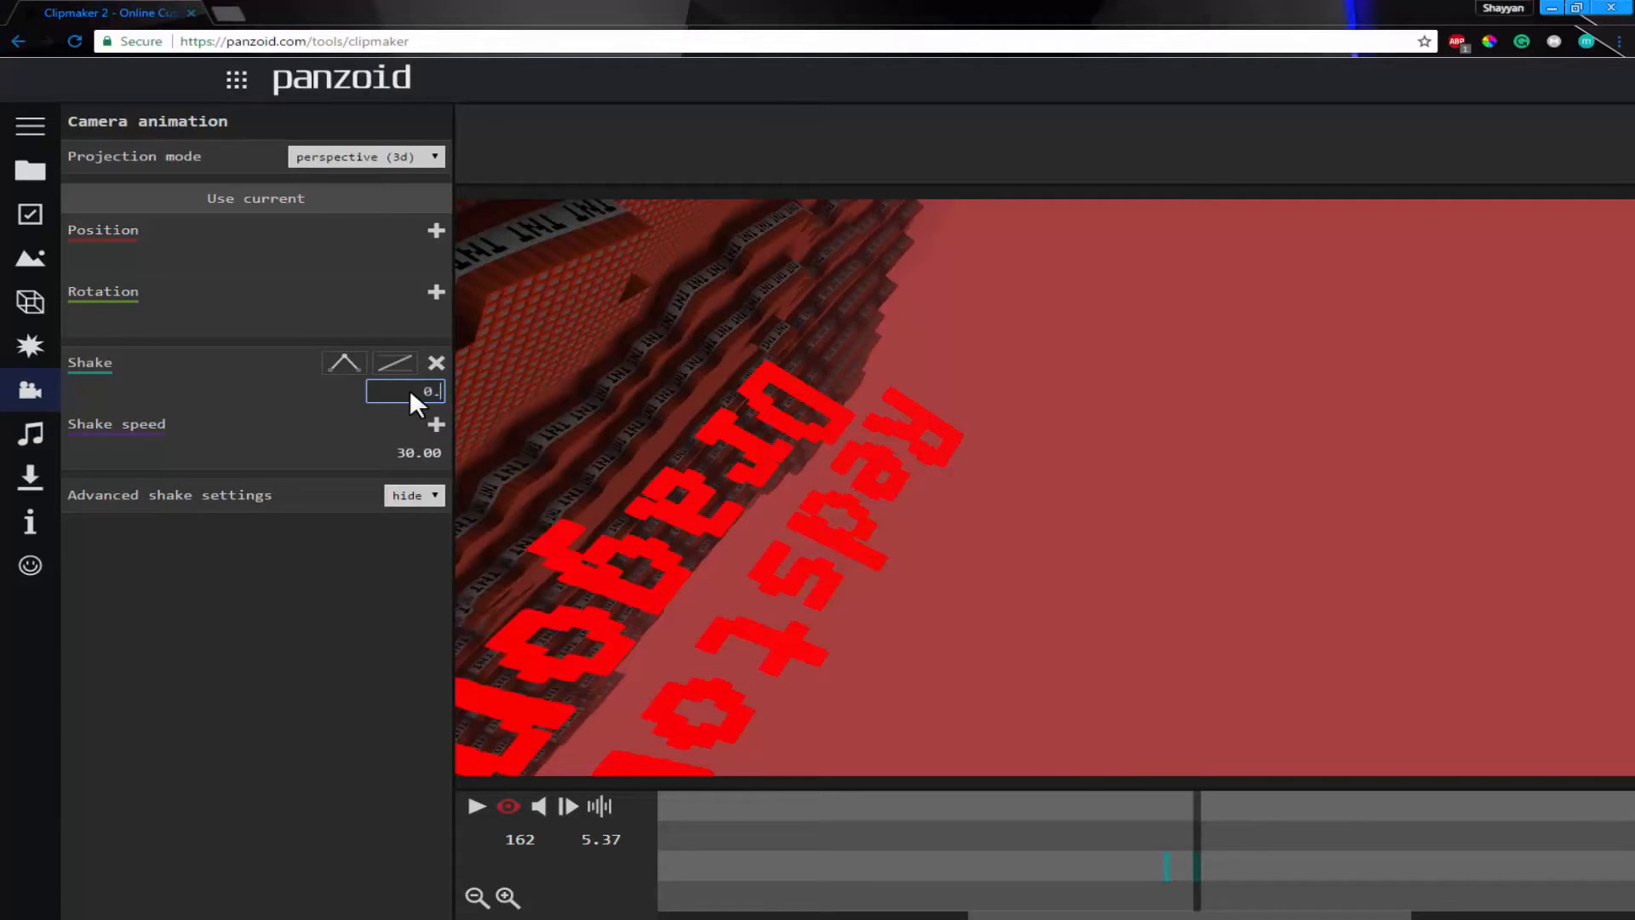
pyautogui.press('Return')
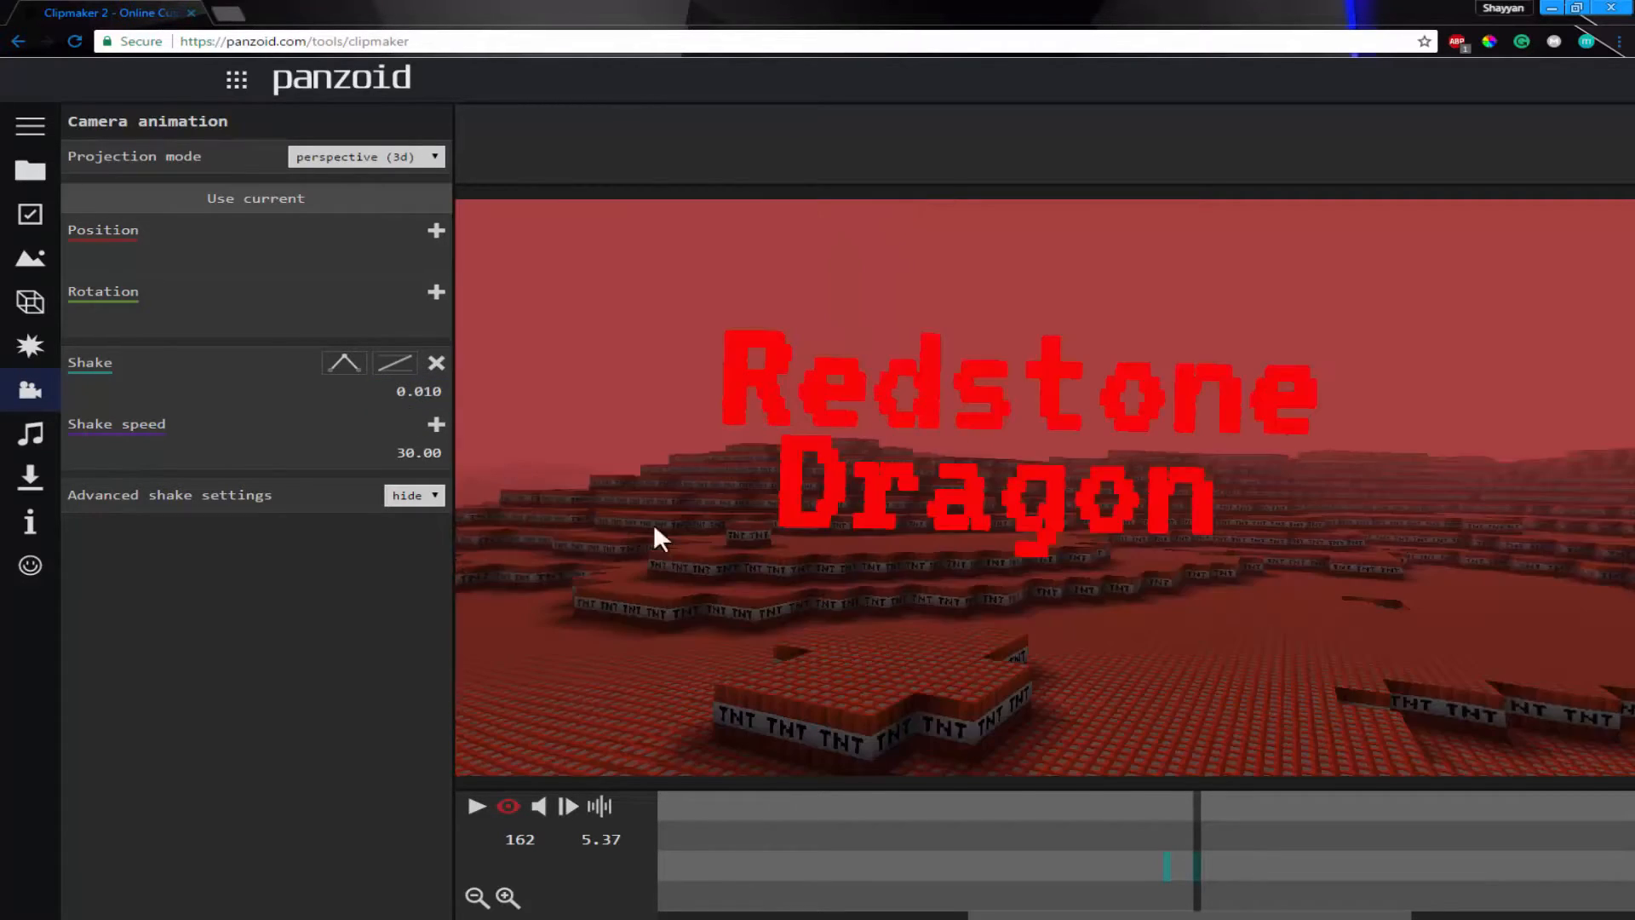
pyautogui.moveTo(1178, 884); pyautogui.dragTo(1122, 880)
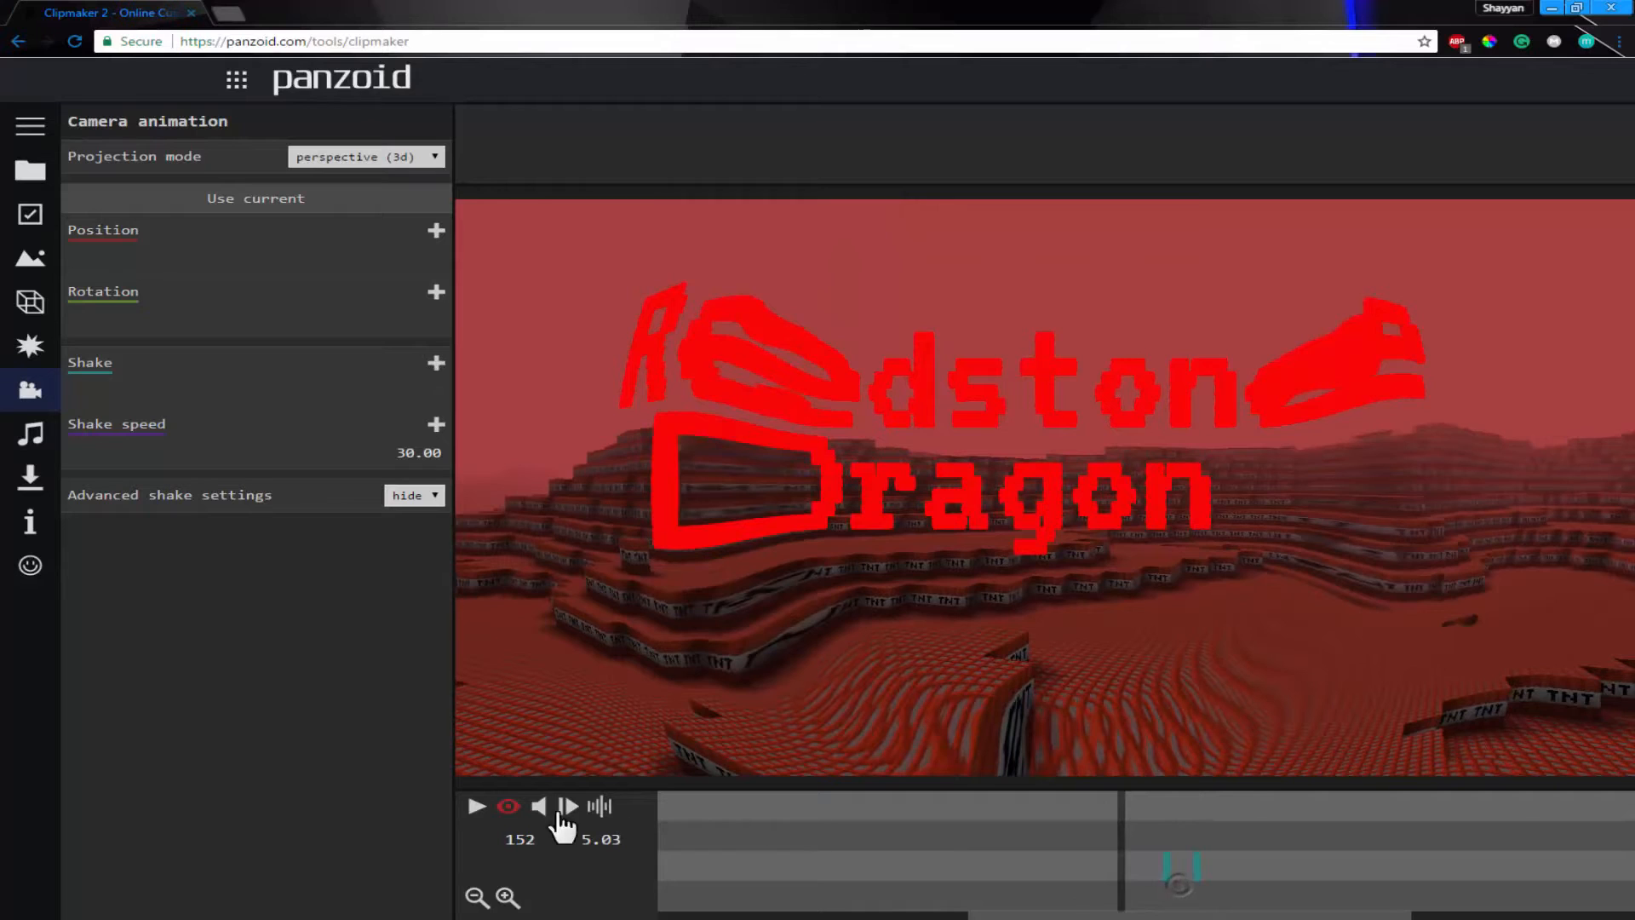
pyautogui.click(477, 807)
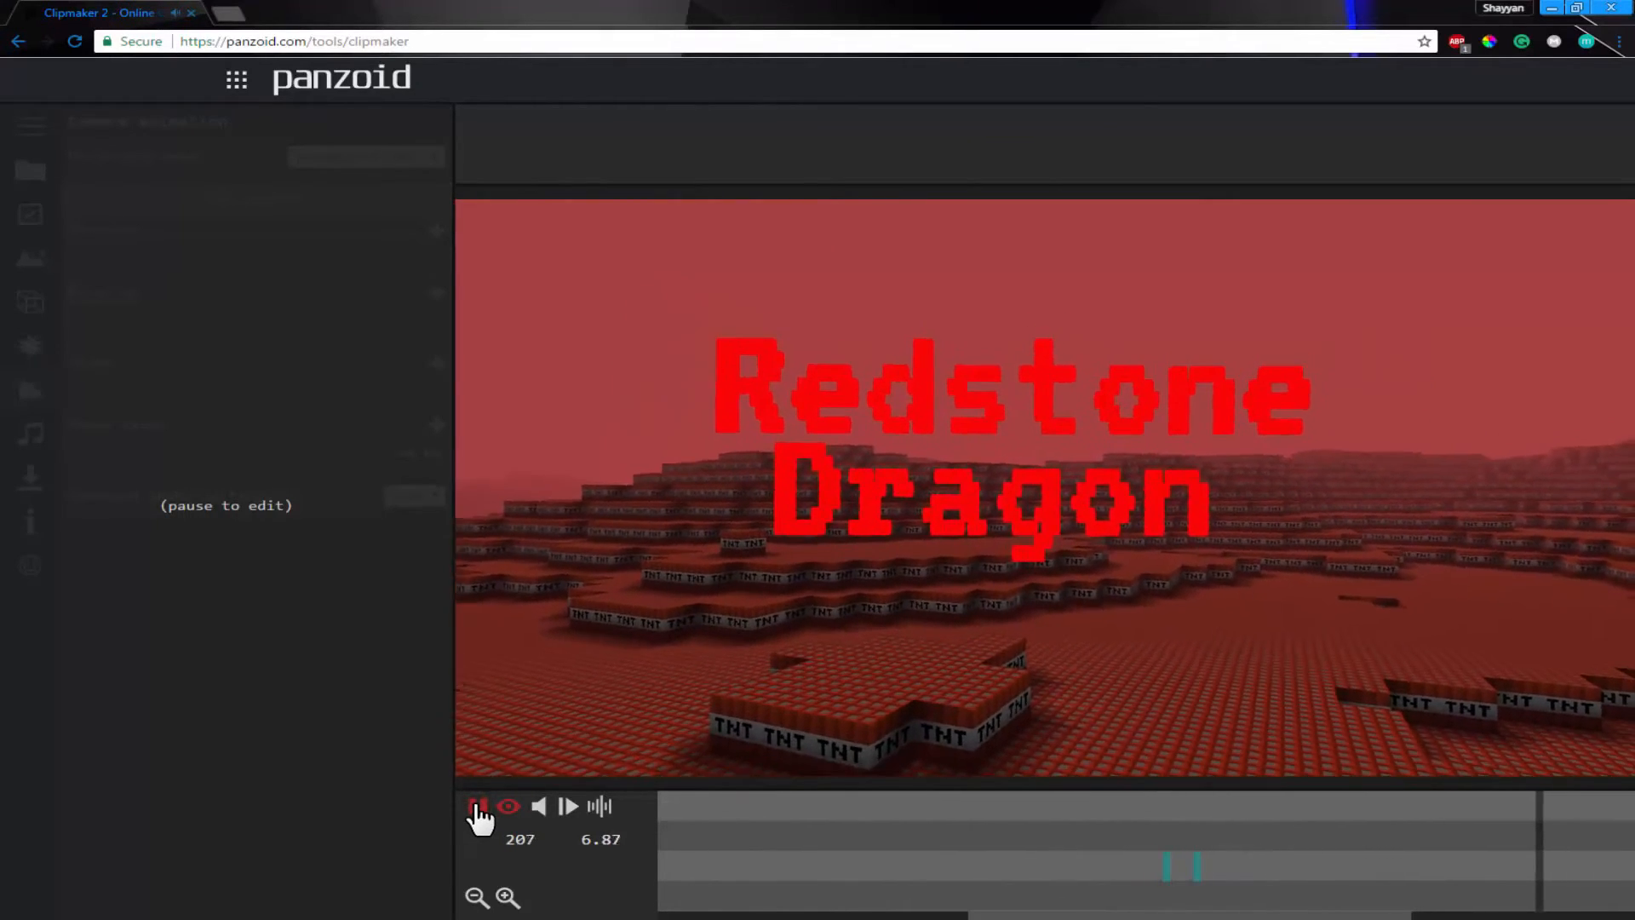
pyautogui.click(477, 808)
# - Set the Shake keyframe at frame 162 to 0.005 and replay the section around it
pyautogui.moveTo(1343, 882); pyautogui.dragTo(1195, 873)
pyautogui.click(426, 391)
pyautogui.write('0.')
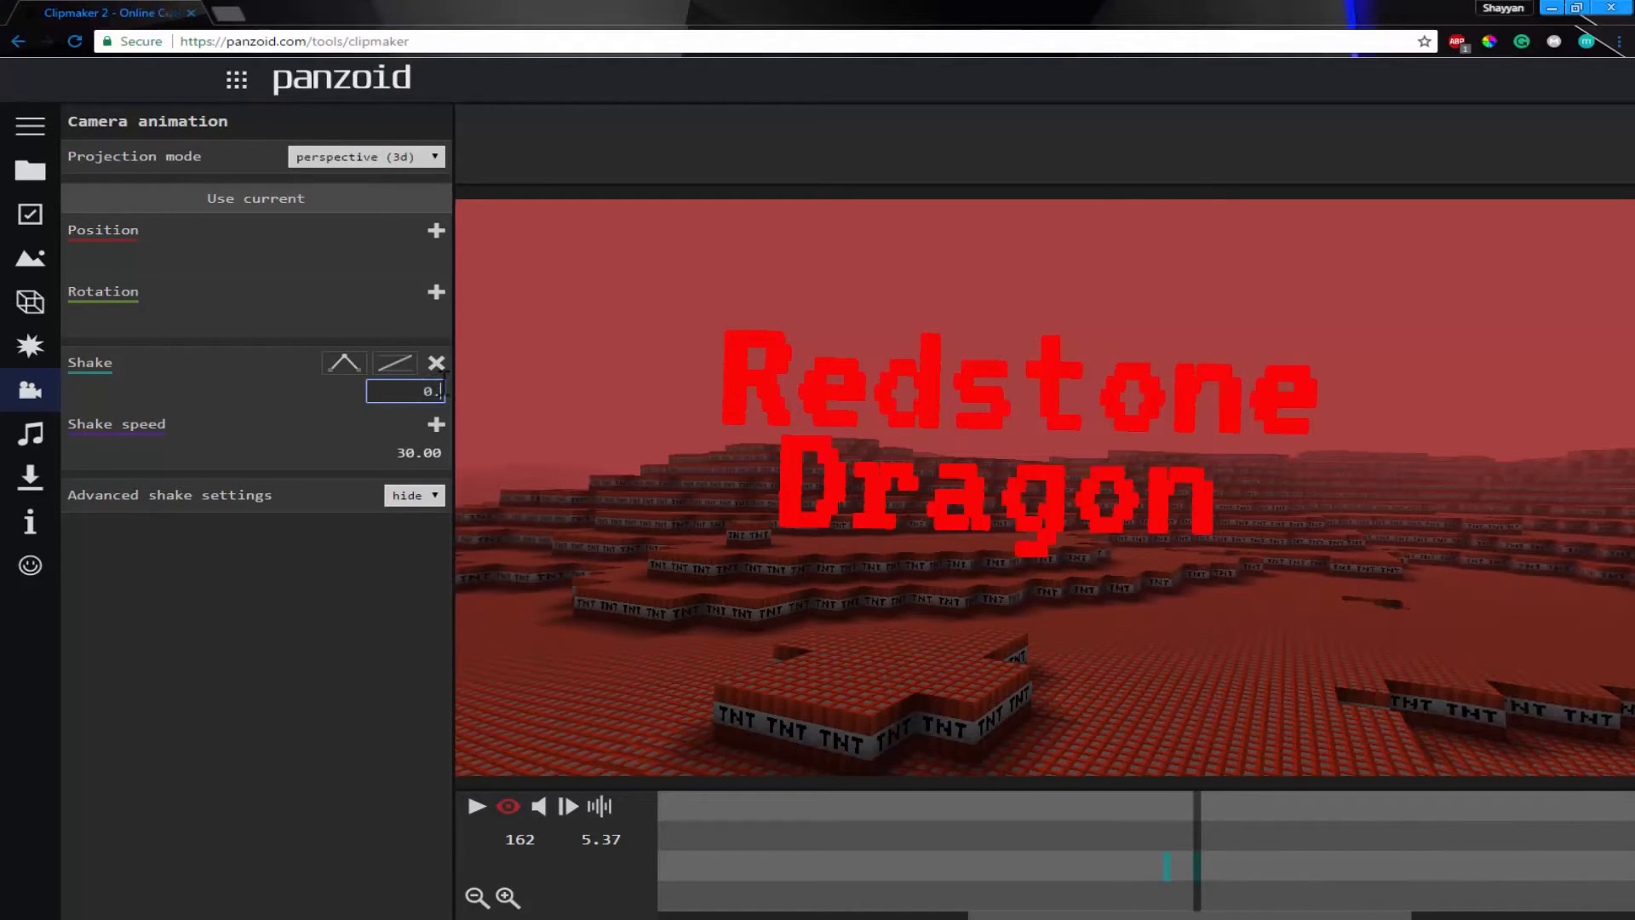
pyautogui.press('Return')
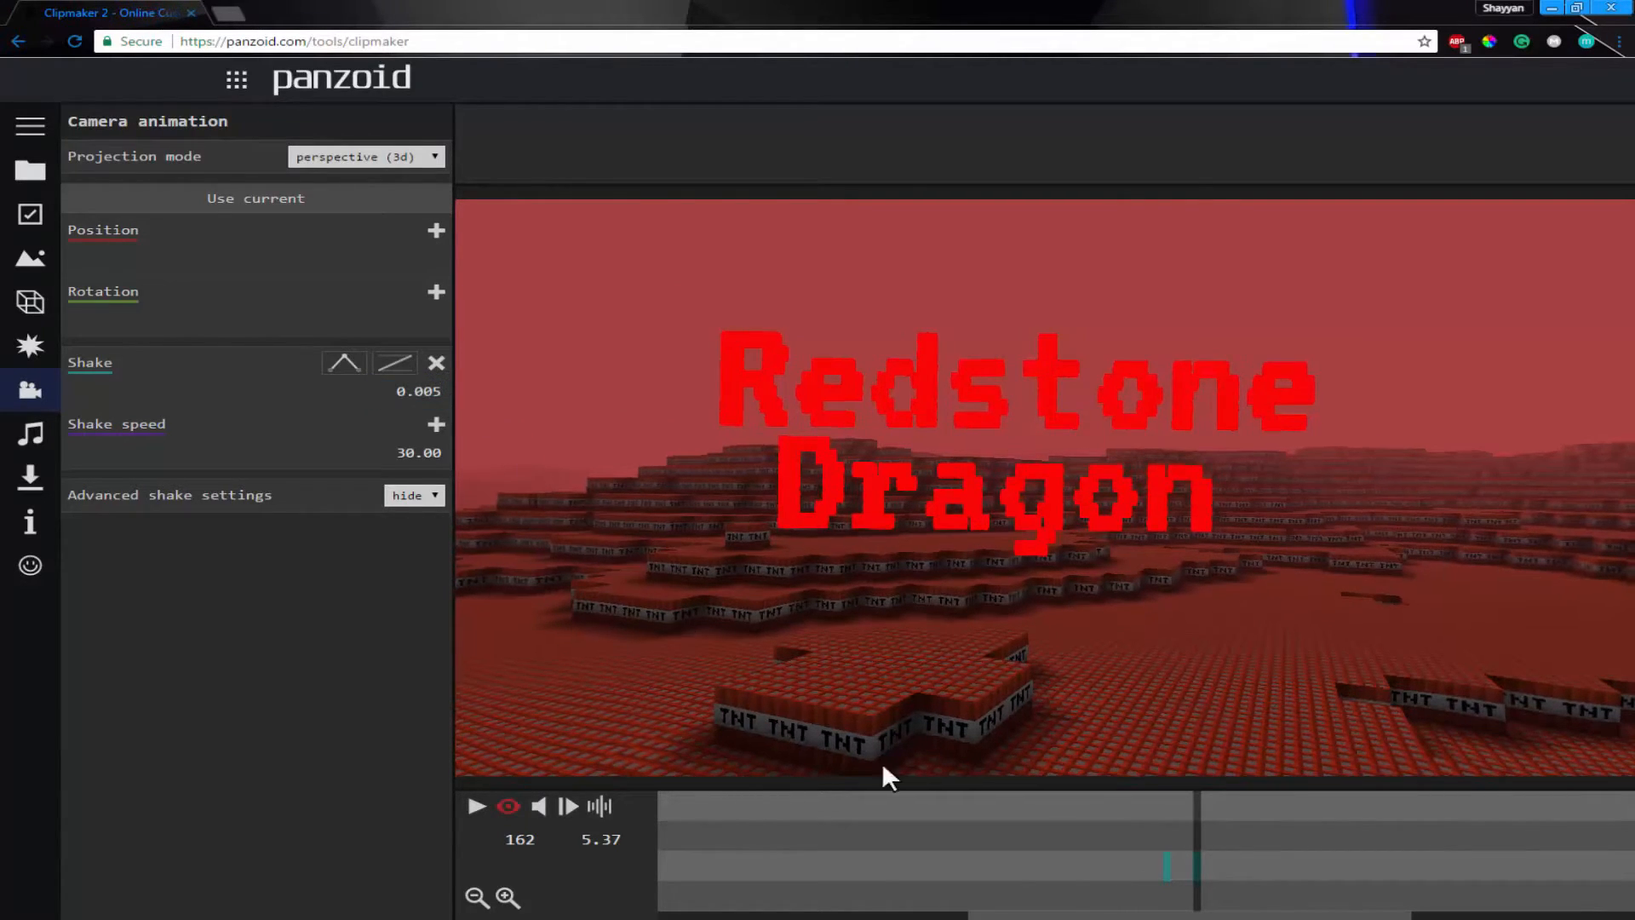
pyautogui.click(1056, 871)
pyautogui.click(479, 807)
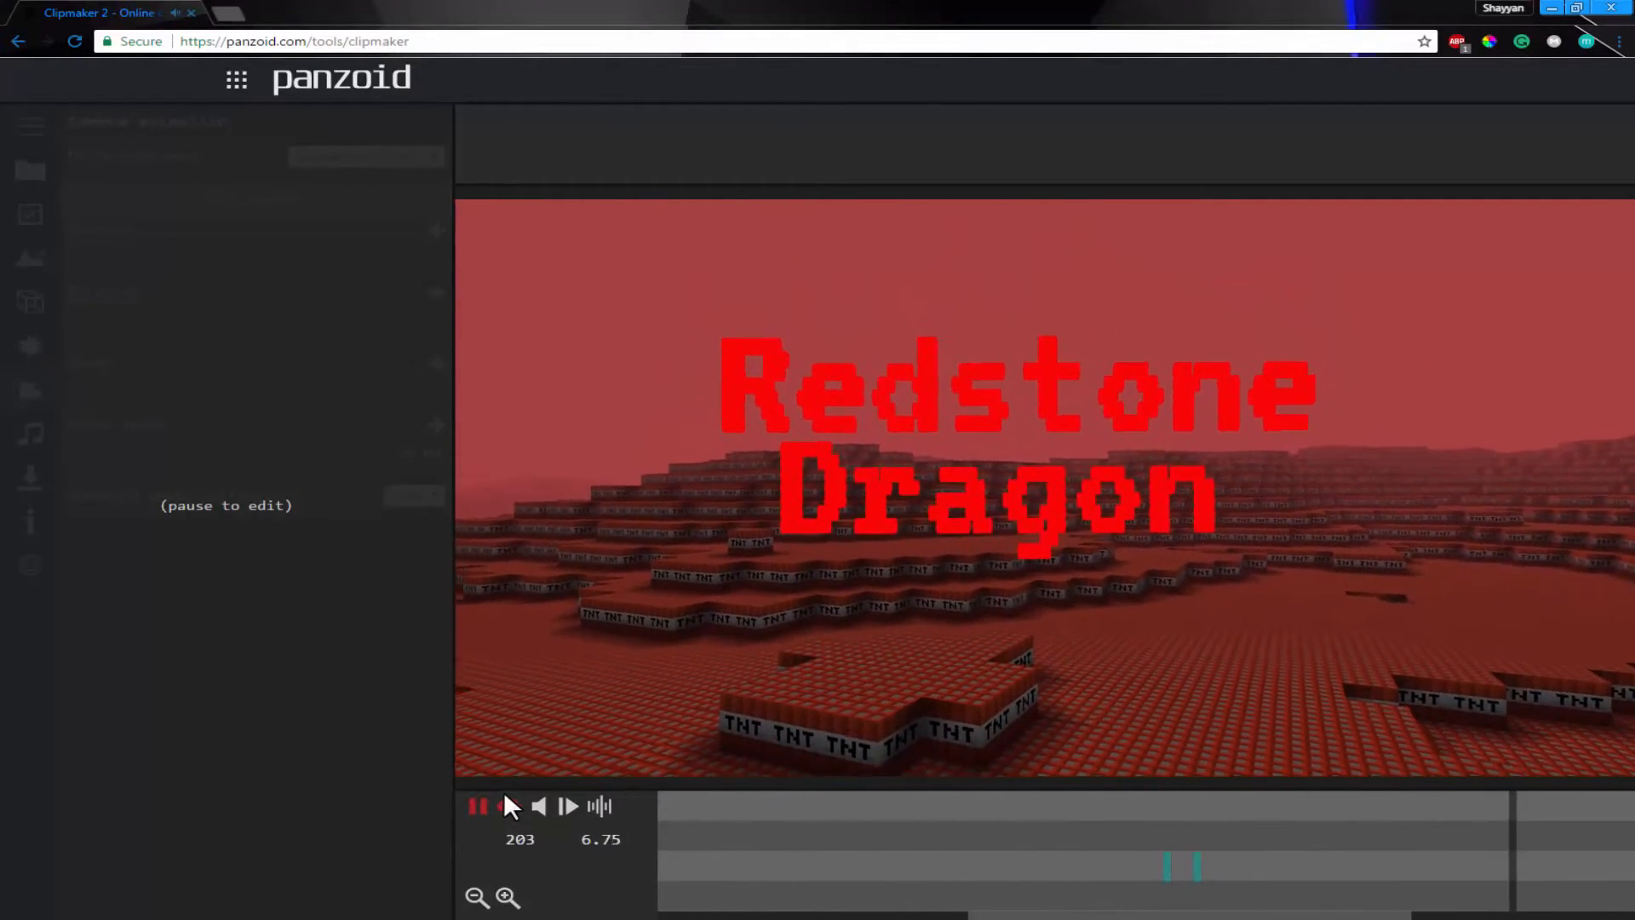
pyautogui.moveTo(1153, 864); pyautogui.dragTo(703, 882)
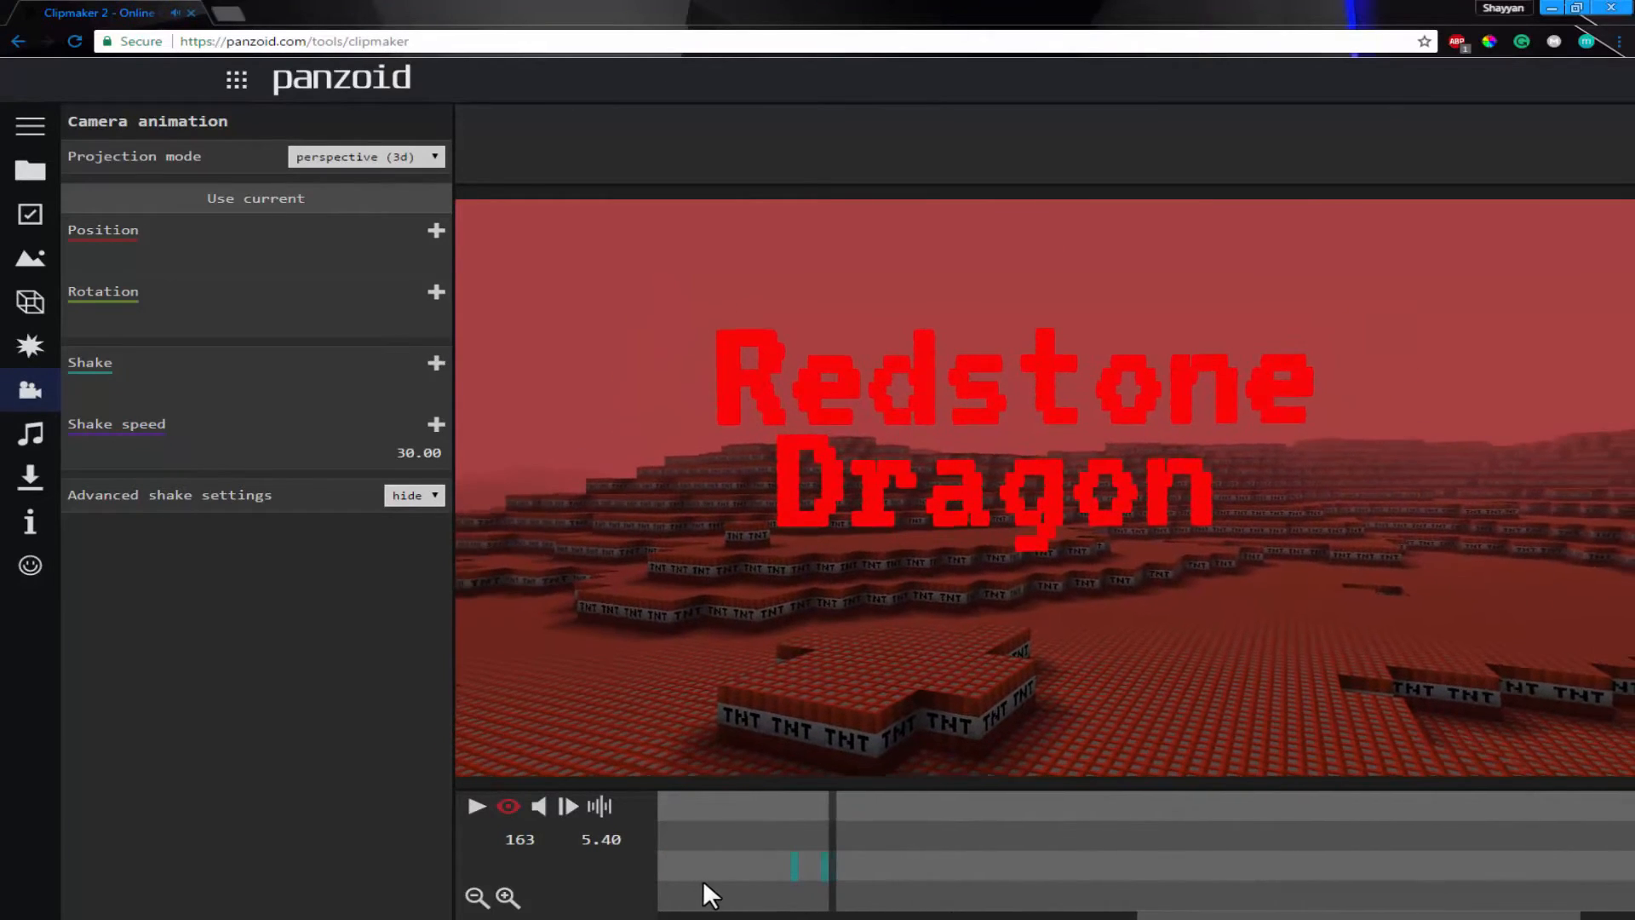
# - Lower the Shake keyframe at frame 162 to 0.001 and play back the section again
pyautogui.moveTo(839, 894); pyautogui.dragTo(832, 894)
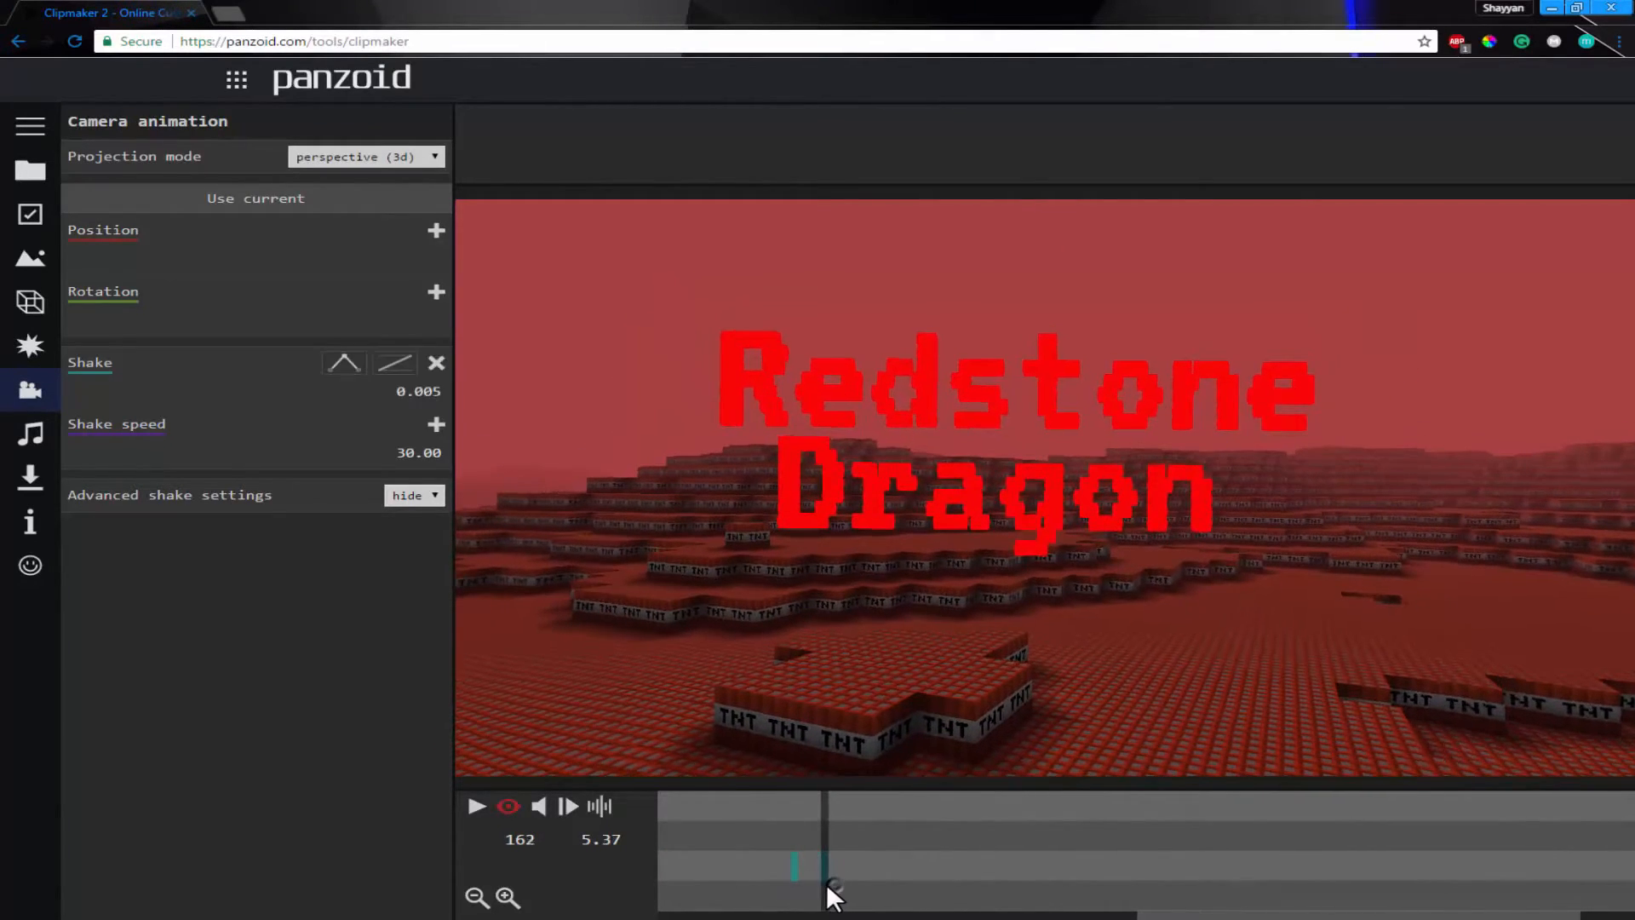
pyautogui.click(435, 390)
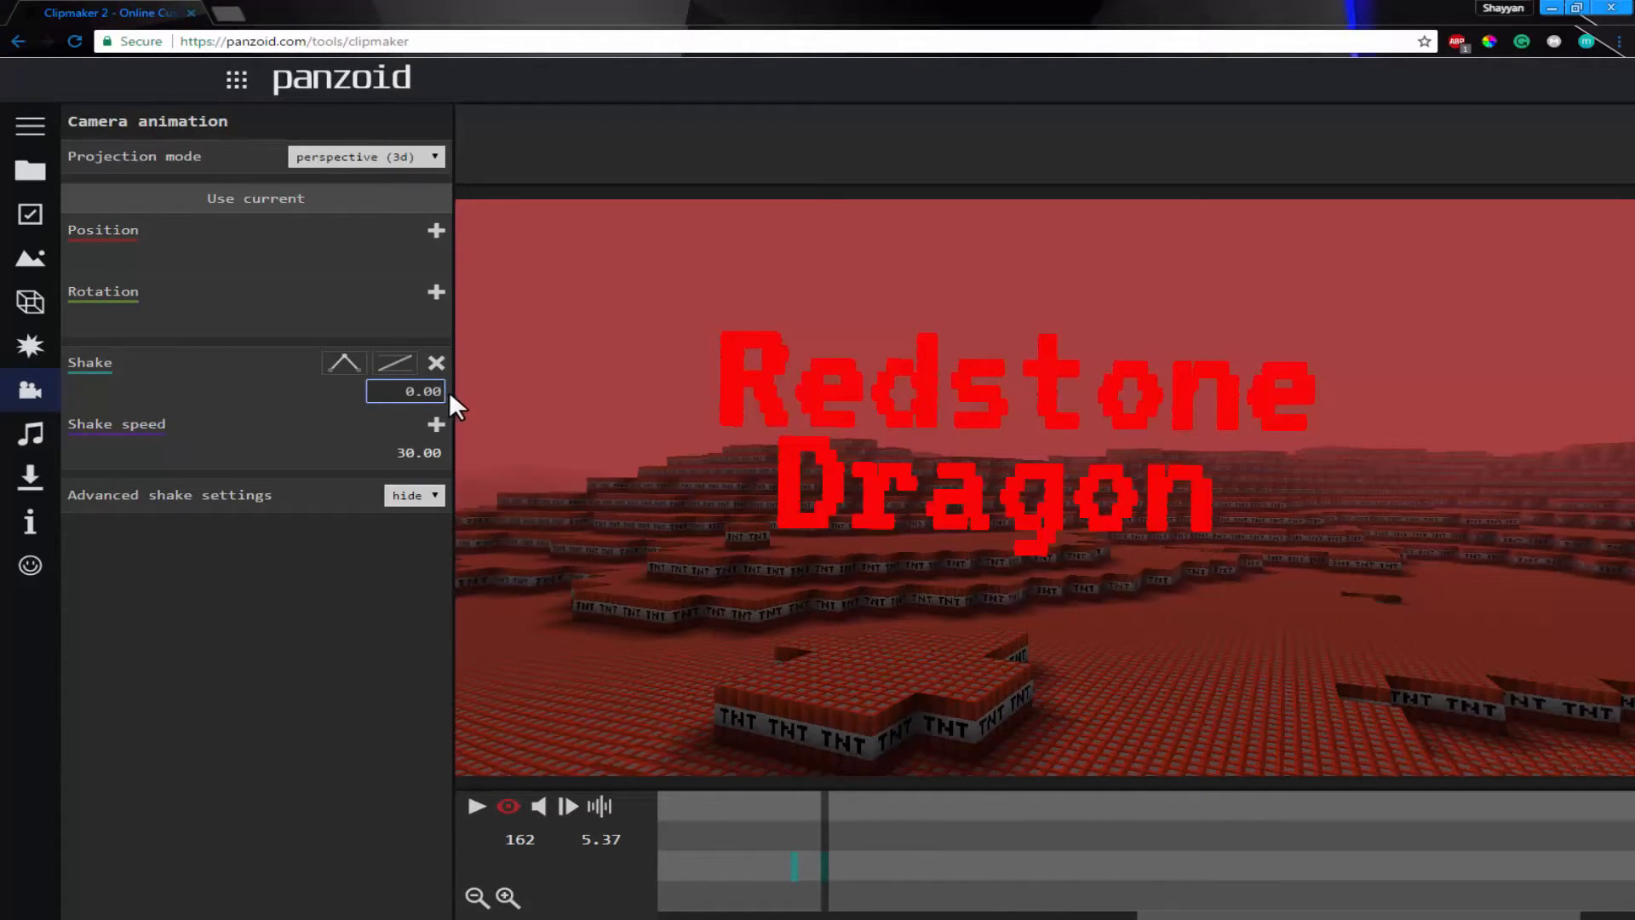
pyautogui.moveTo(897, 831); pyautogui.dragTo(764, 830)
pyautogui.click(475, 810)
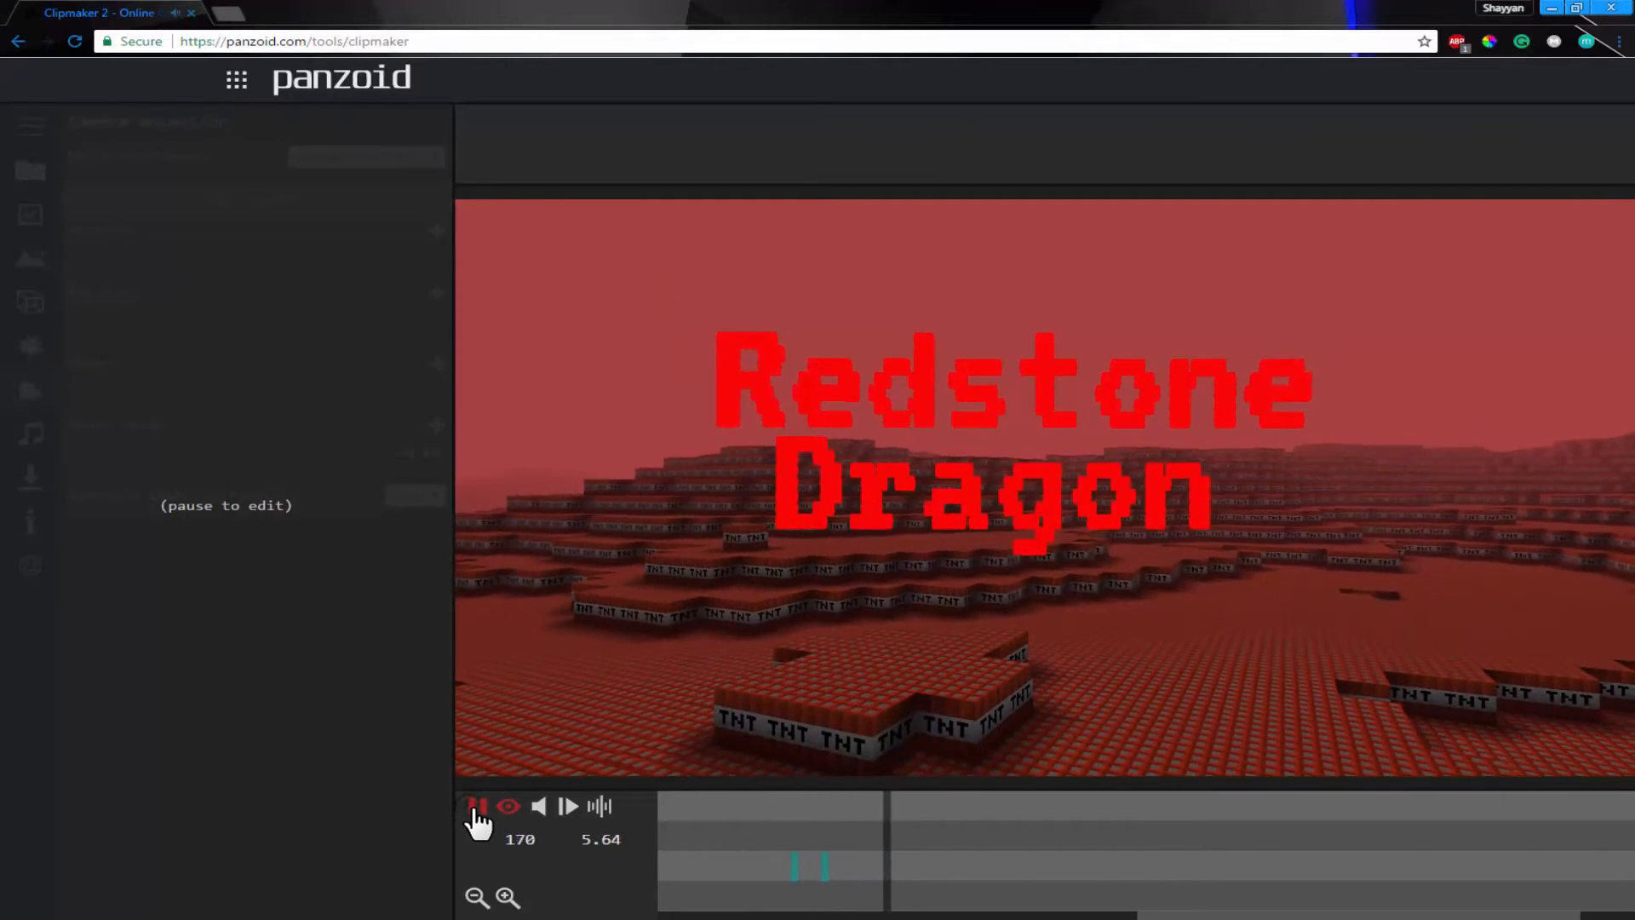
pyautogui.click(475, 810)
# - Add a Shake speed keyframe at frame 162 and raise its value to 37.65
pyautogui.moveTo(1088, 880); pyautogui.dragTo(825, 862)
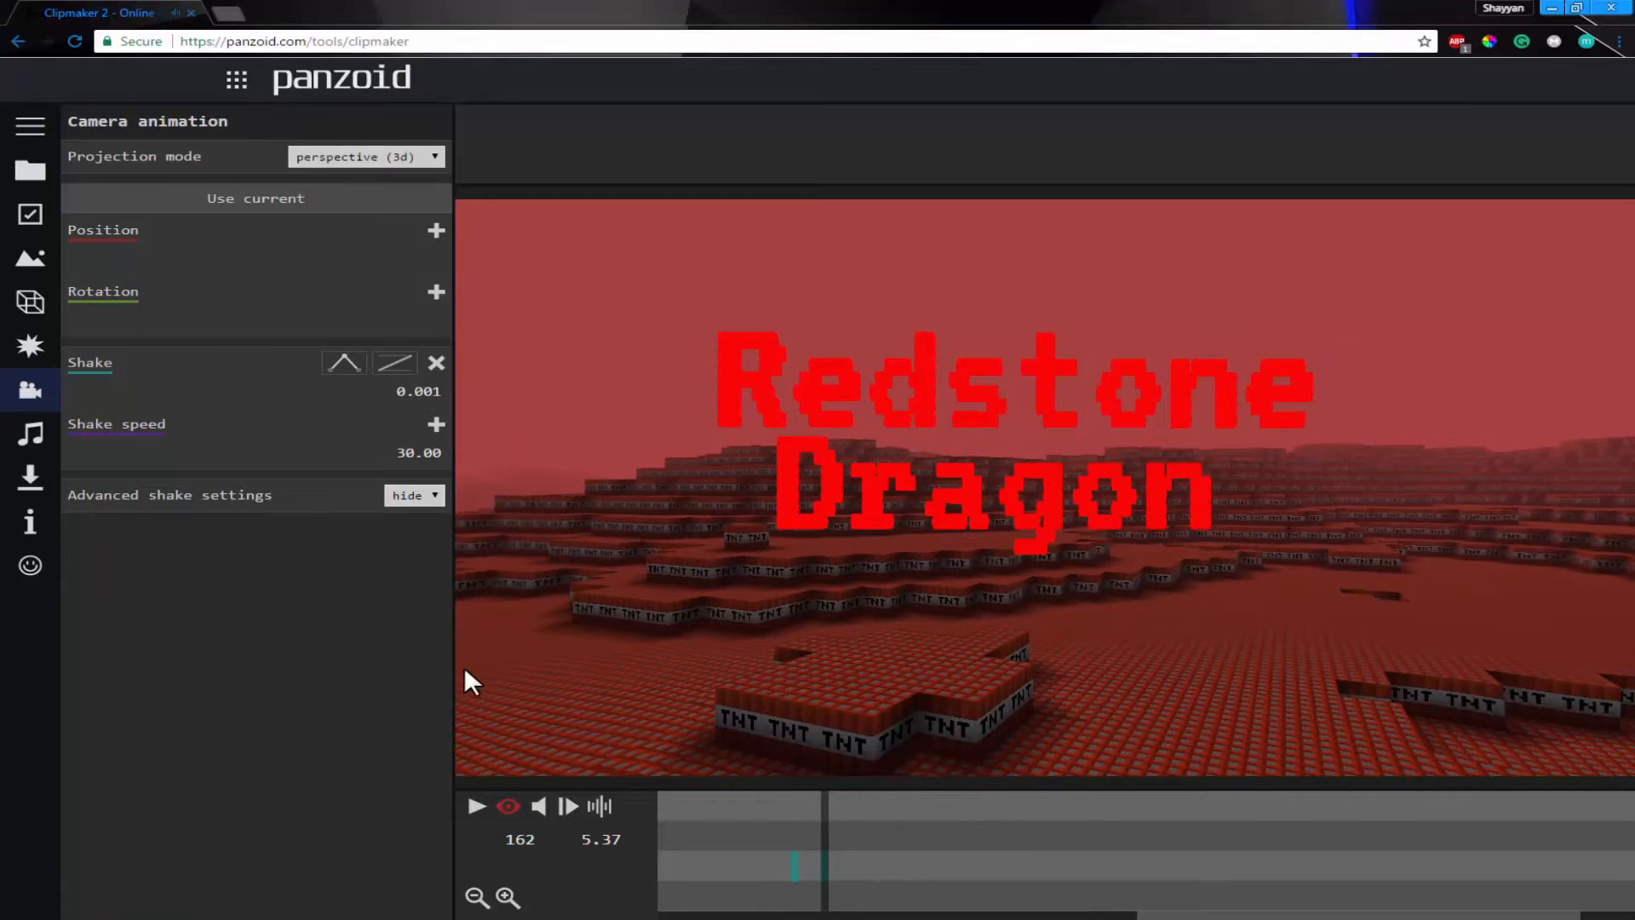
pyautogui.click(423, 451)
pyautogui.write('30')
pyautogui.press('Return')
pyautogui.click(436, 424)
pyautogui.moveTo(419, 452); pyautogui.dragTo(475, 455)
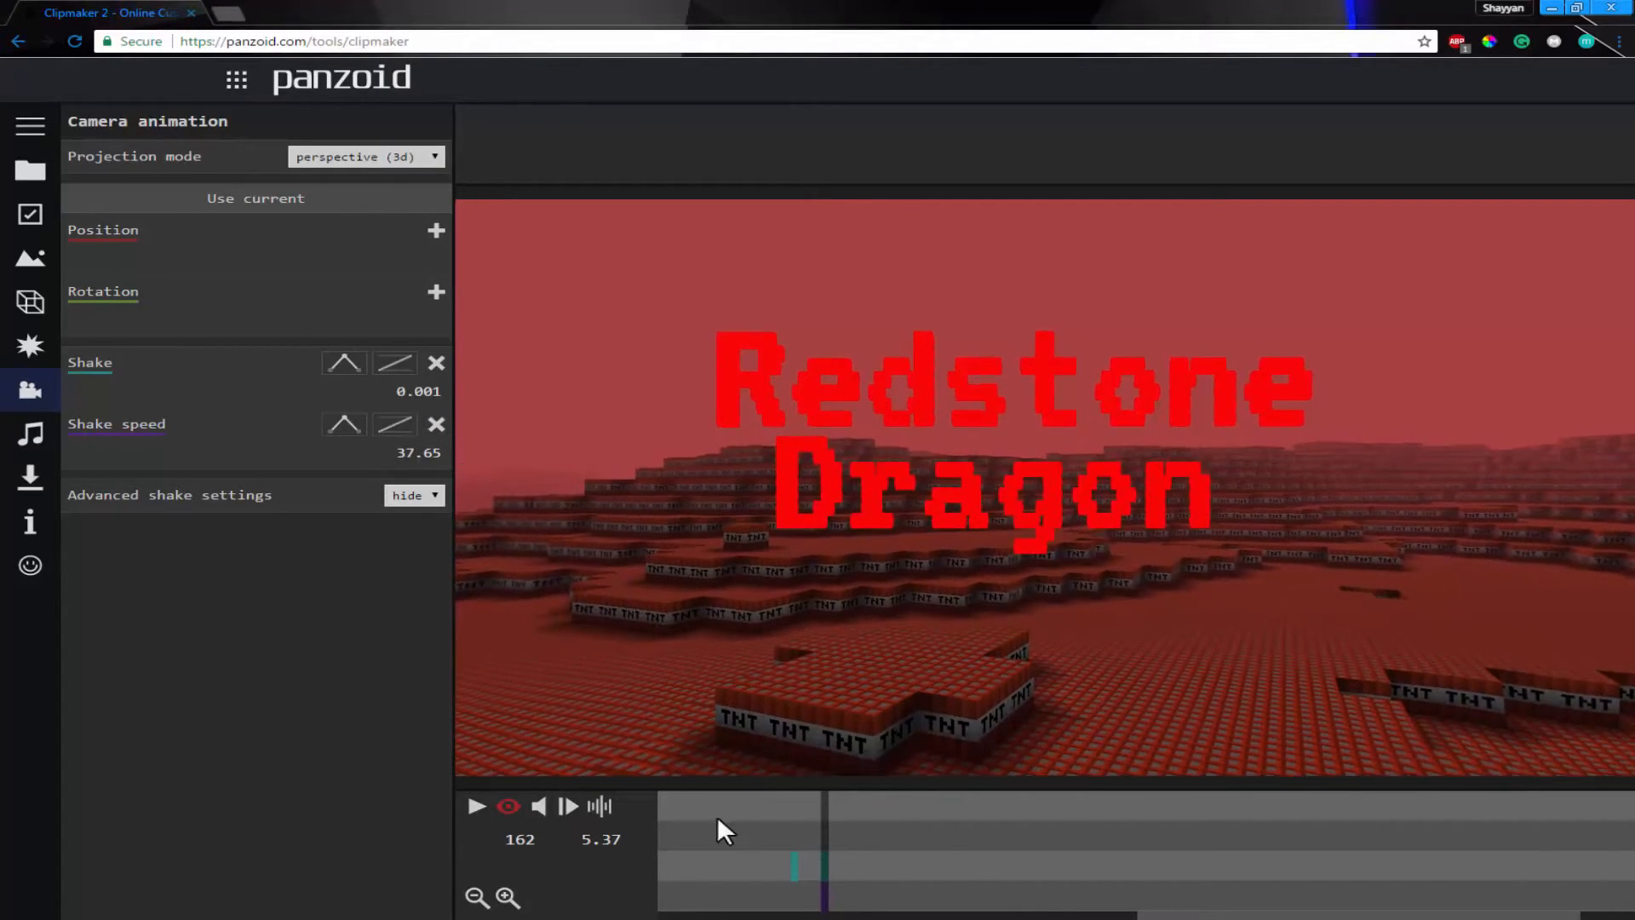
# - Add a Shake speed keyframe of 30 at frame 158 and play back the camera shake
pyautogui.click(794, 890)
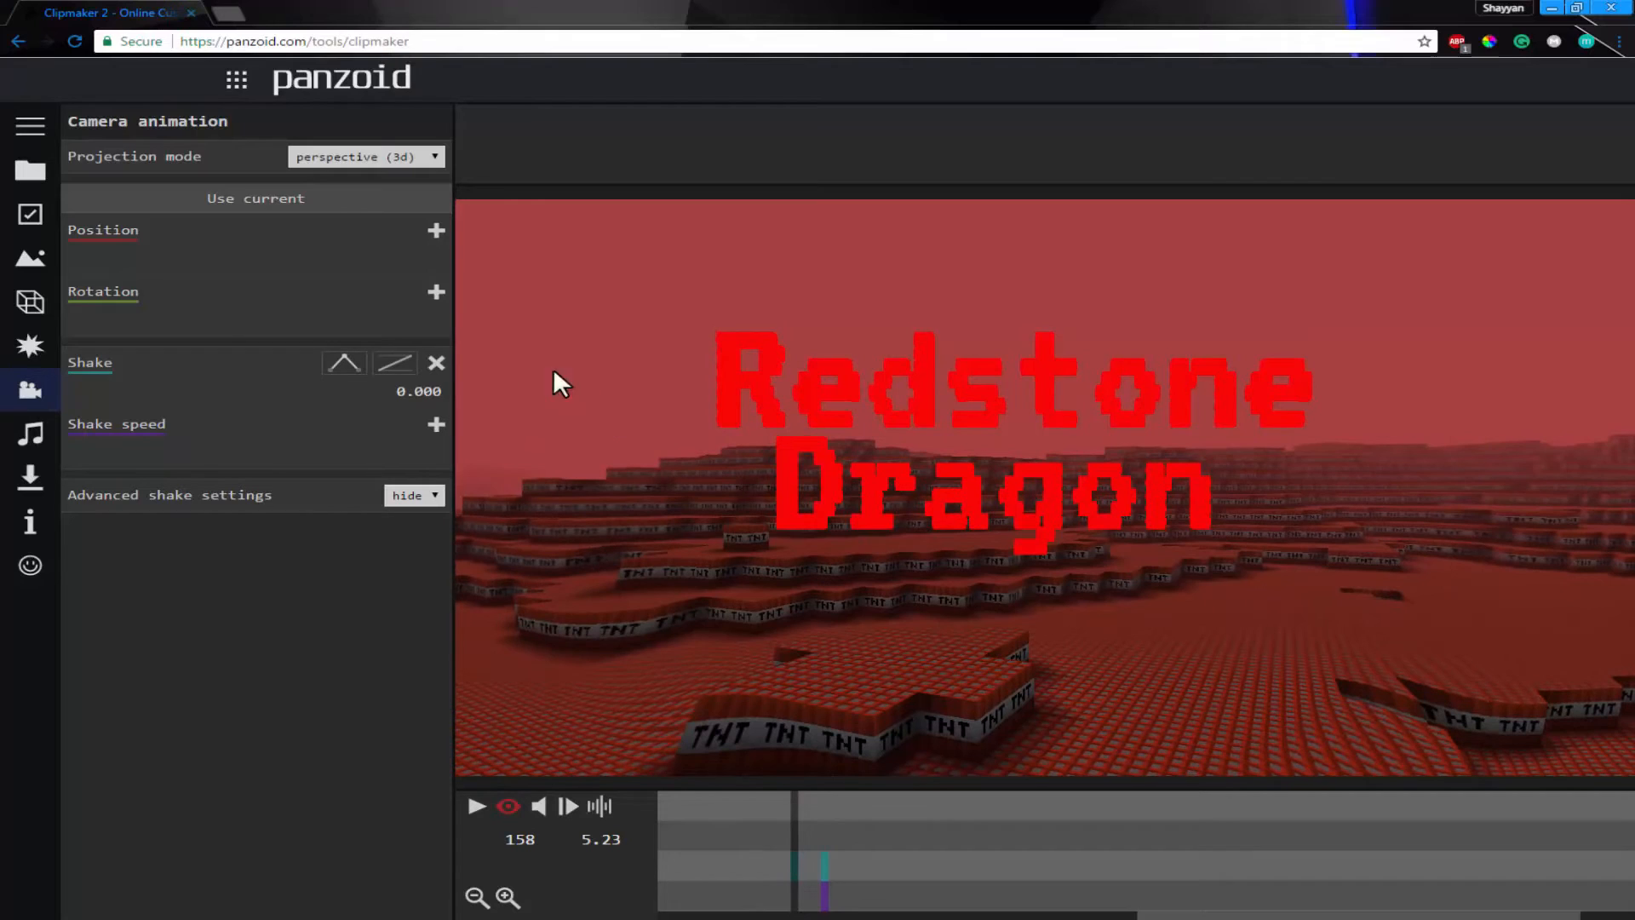
pyautogui.click(419, 454)
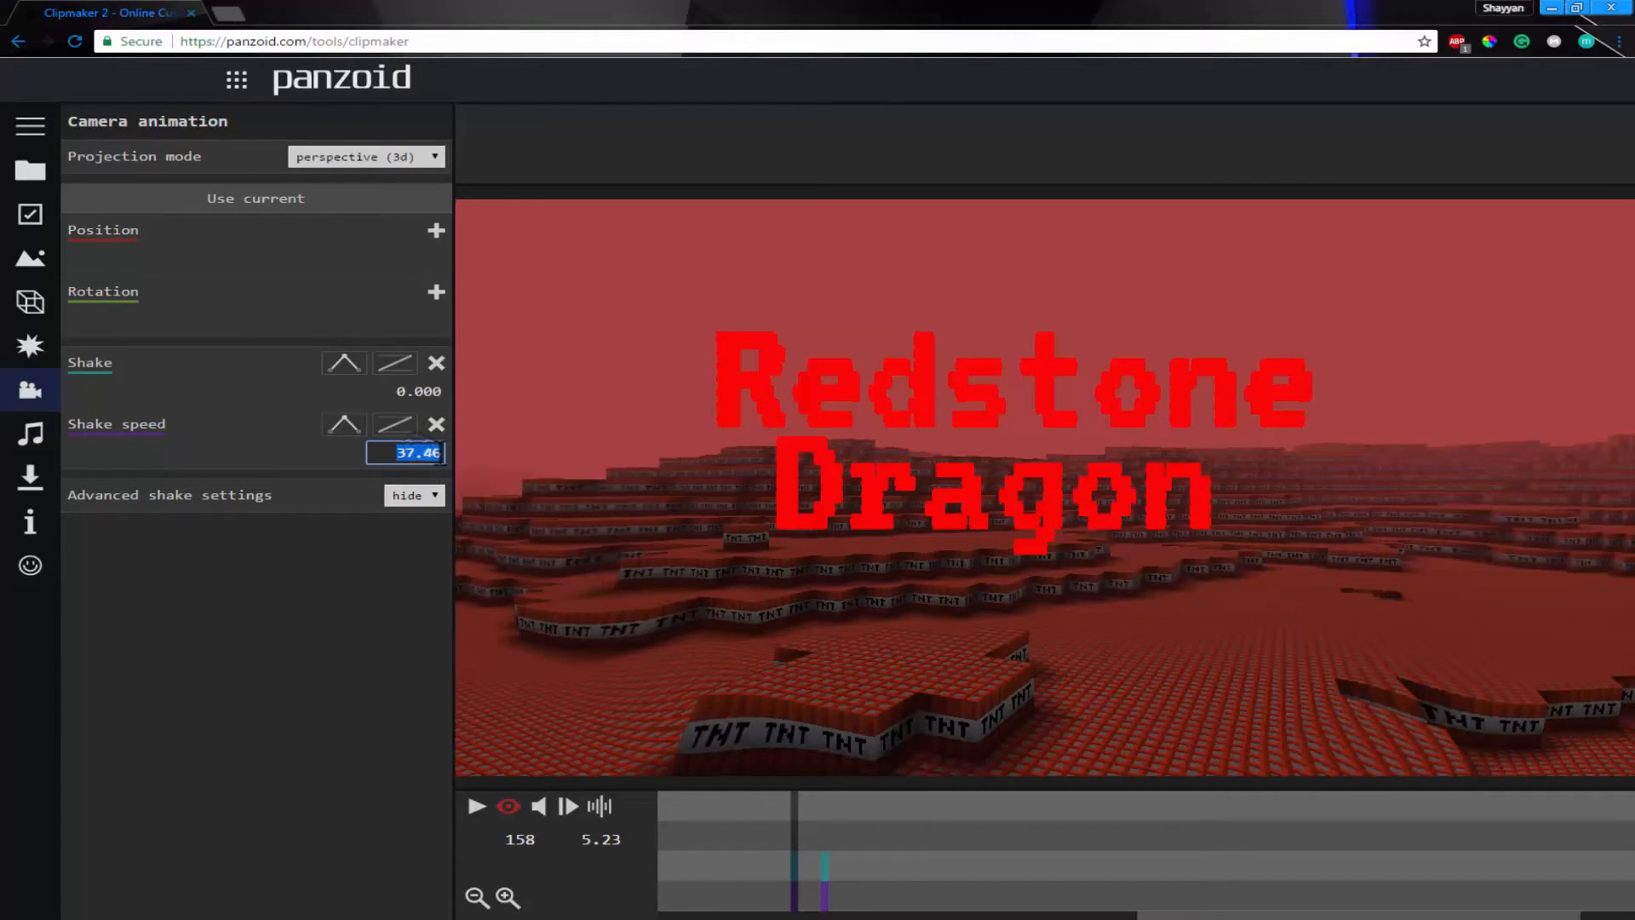
pyautogui.write('30')
pyautogui.press('Return')
pyautogui.moveTo(748, 890); pyautogui.dragTo(712, 867)
pyautogui.click(477, 808)
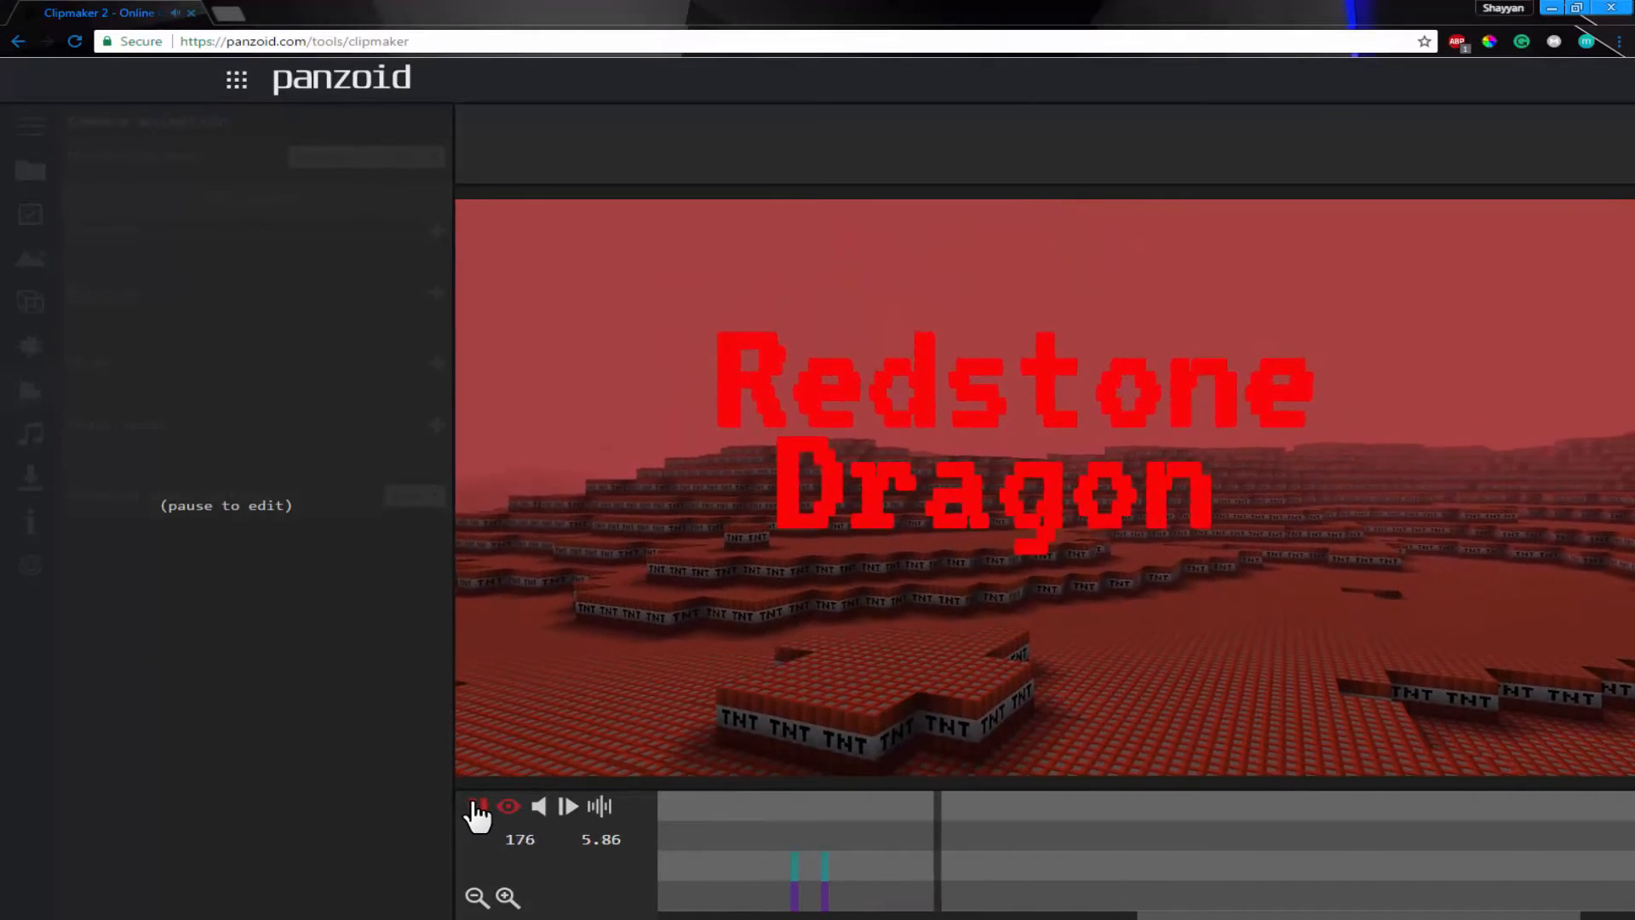
pyautogui.click(480, 807)
# - Add a Shake speed keyframe of 40 and a Shake keyframe at frame 215, and play from frame 153
pyautogui.click(1011, 915)
pyautogui.moveTo(996, 917); pyautogui.dragTo(1357, 912)
pyautogui.click(1104, 873)
pyautogui.click(1302, 886)
pyautogui.click(436, 425)
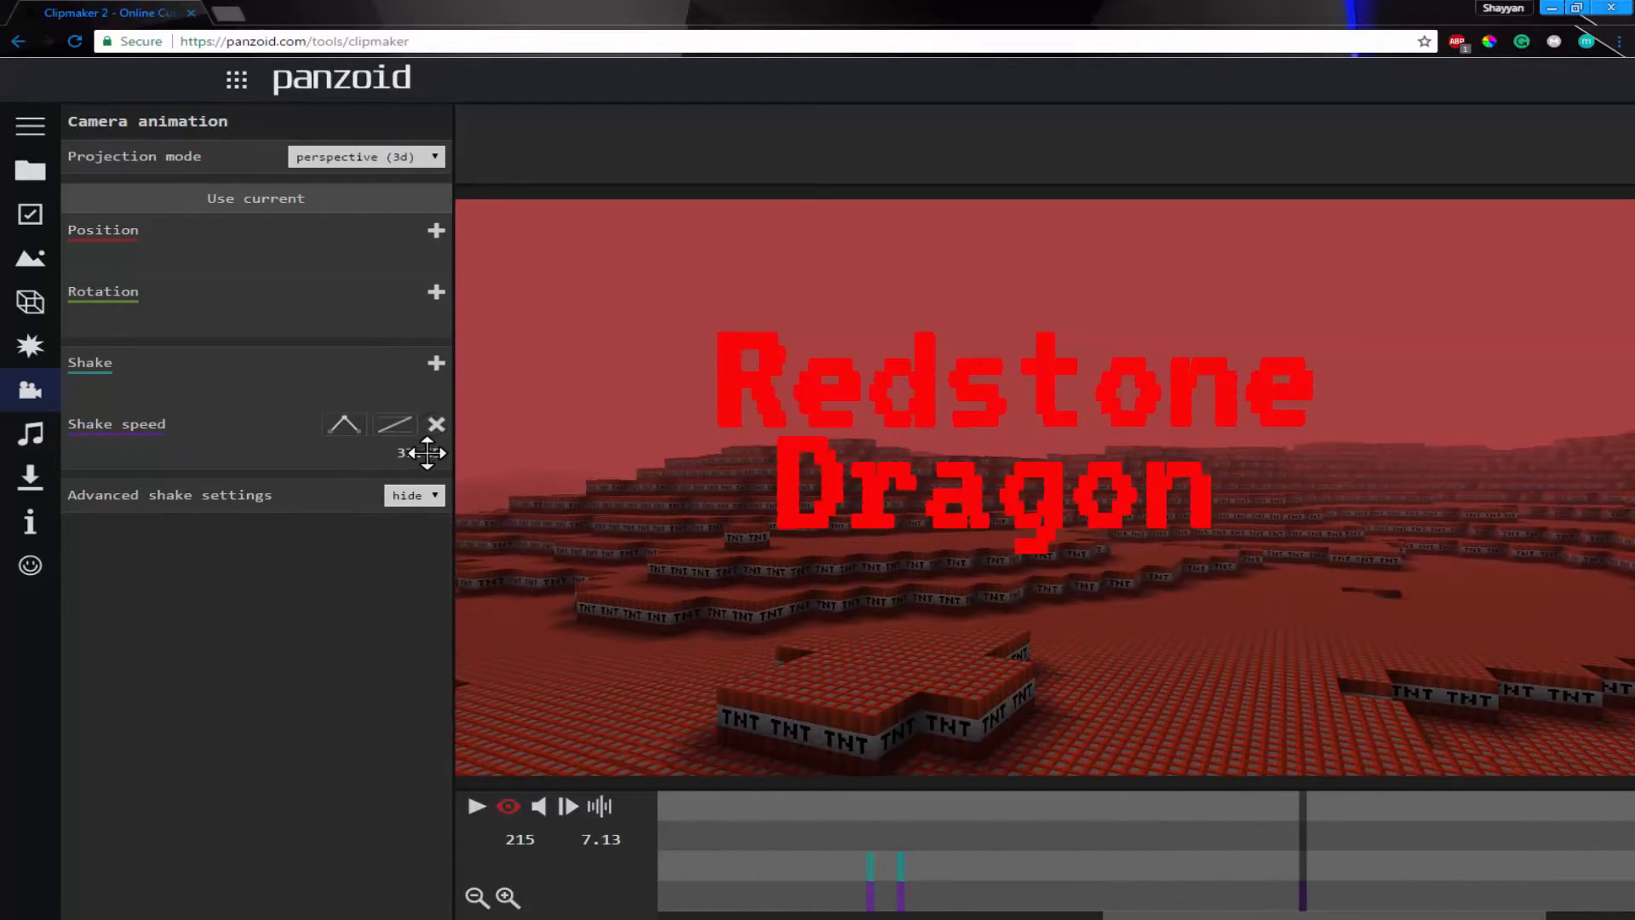
pyautogui.click(433, 452)
pyautogui.write('40')
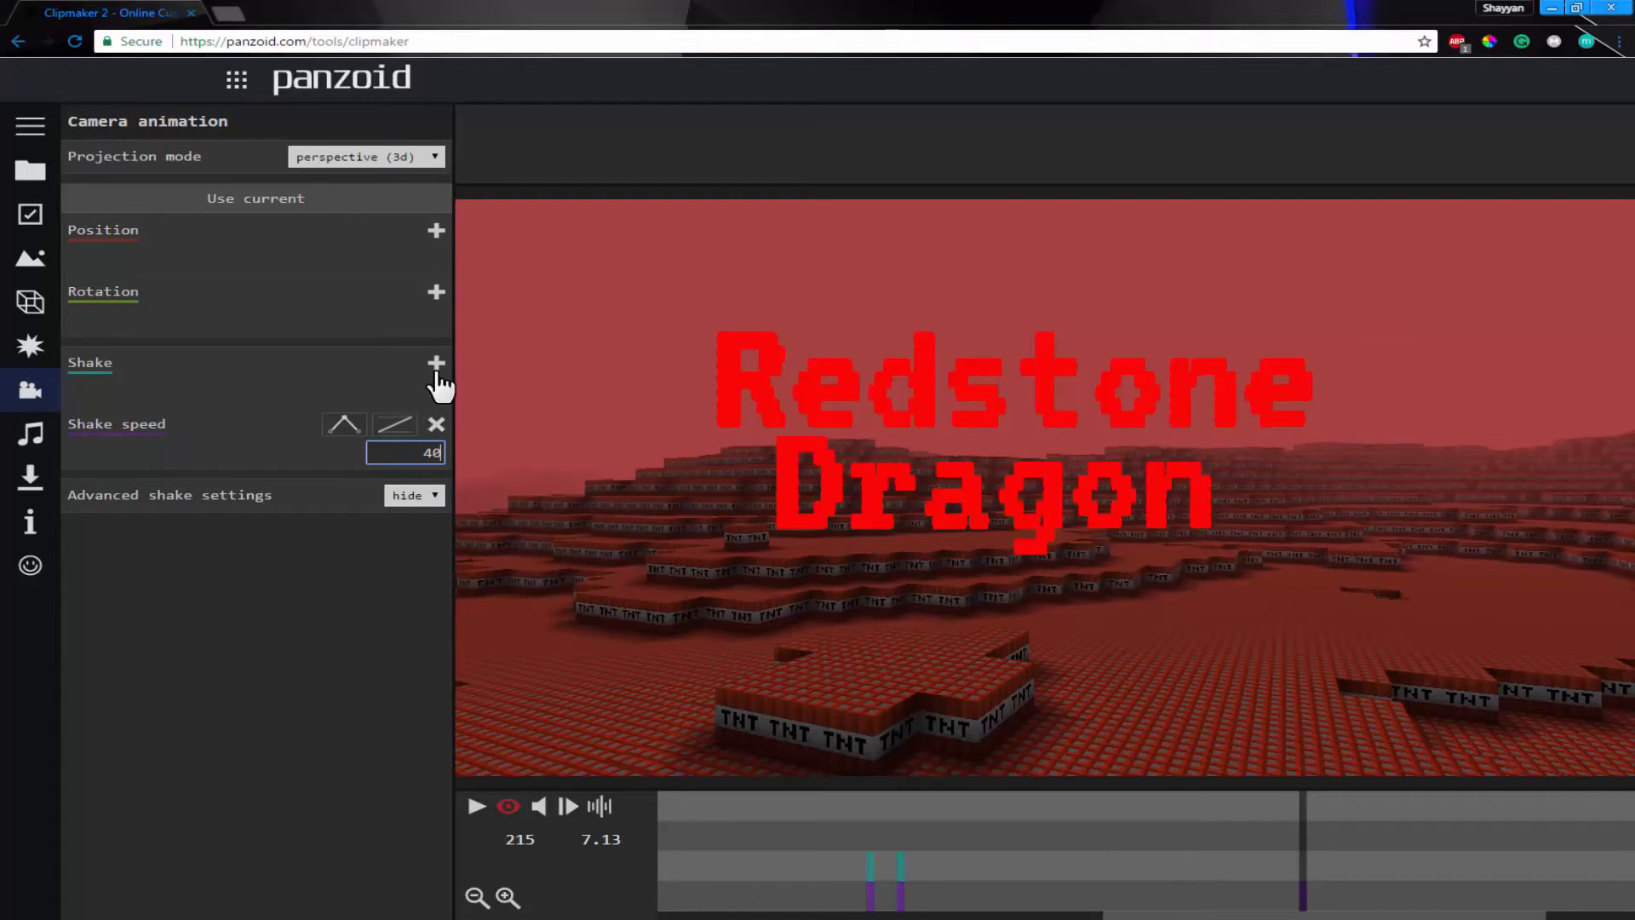
pyautogui.click(436, 367)
pyautogui.moveTo(1137, 832); pyautogui.dragTo(833, 824)
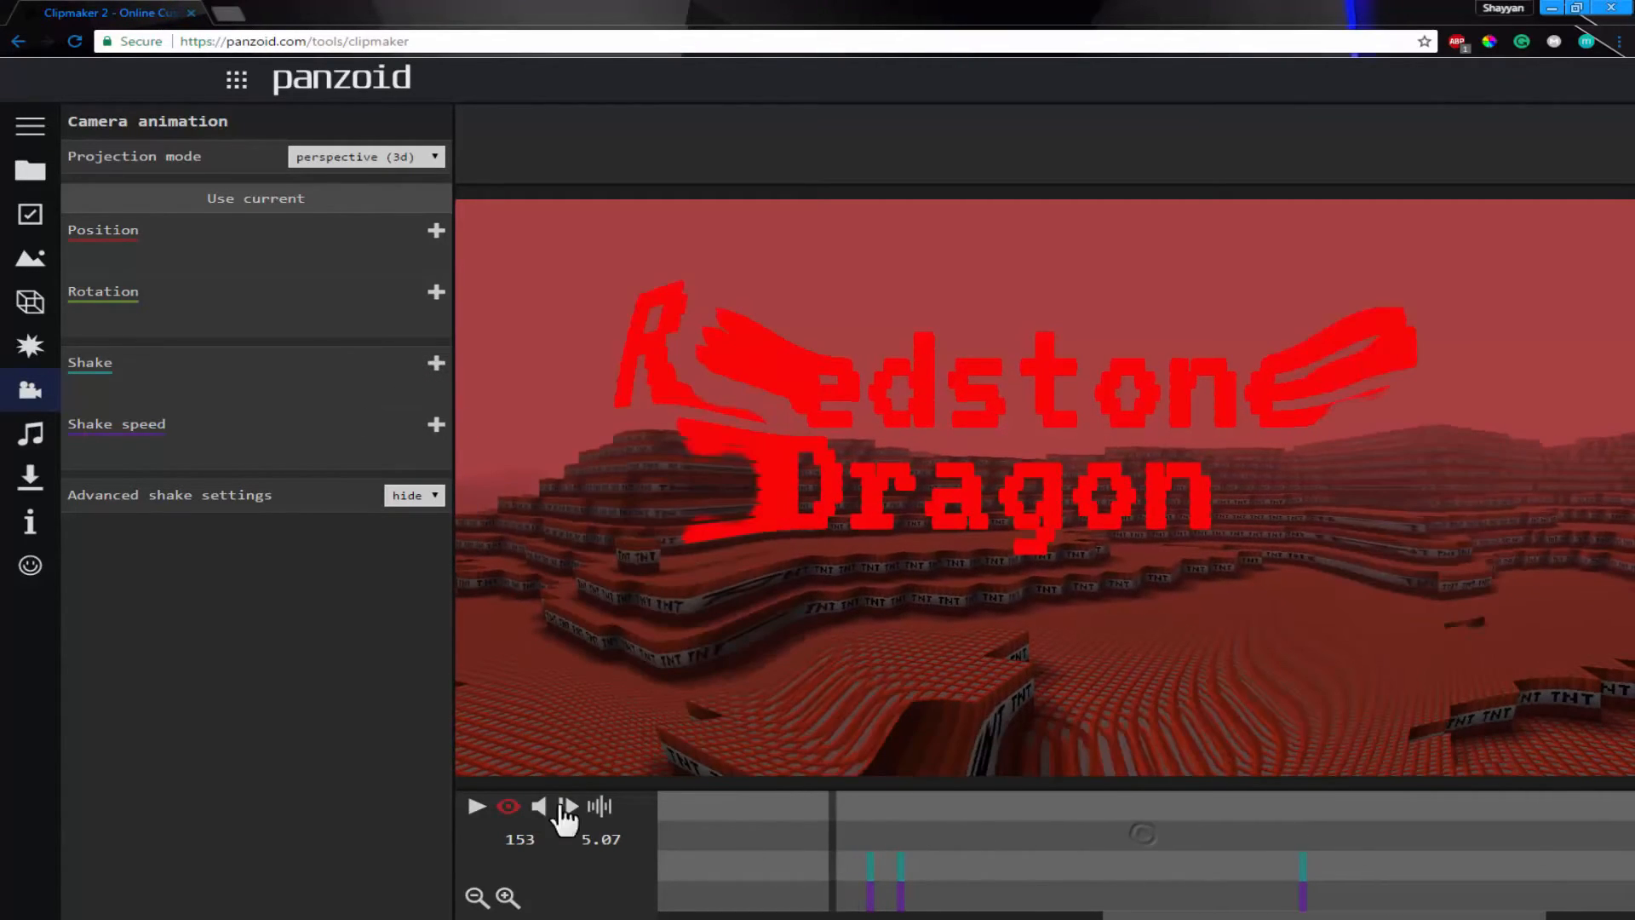
pyautogui.click(472, 806)
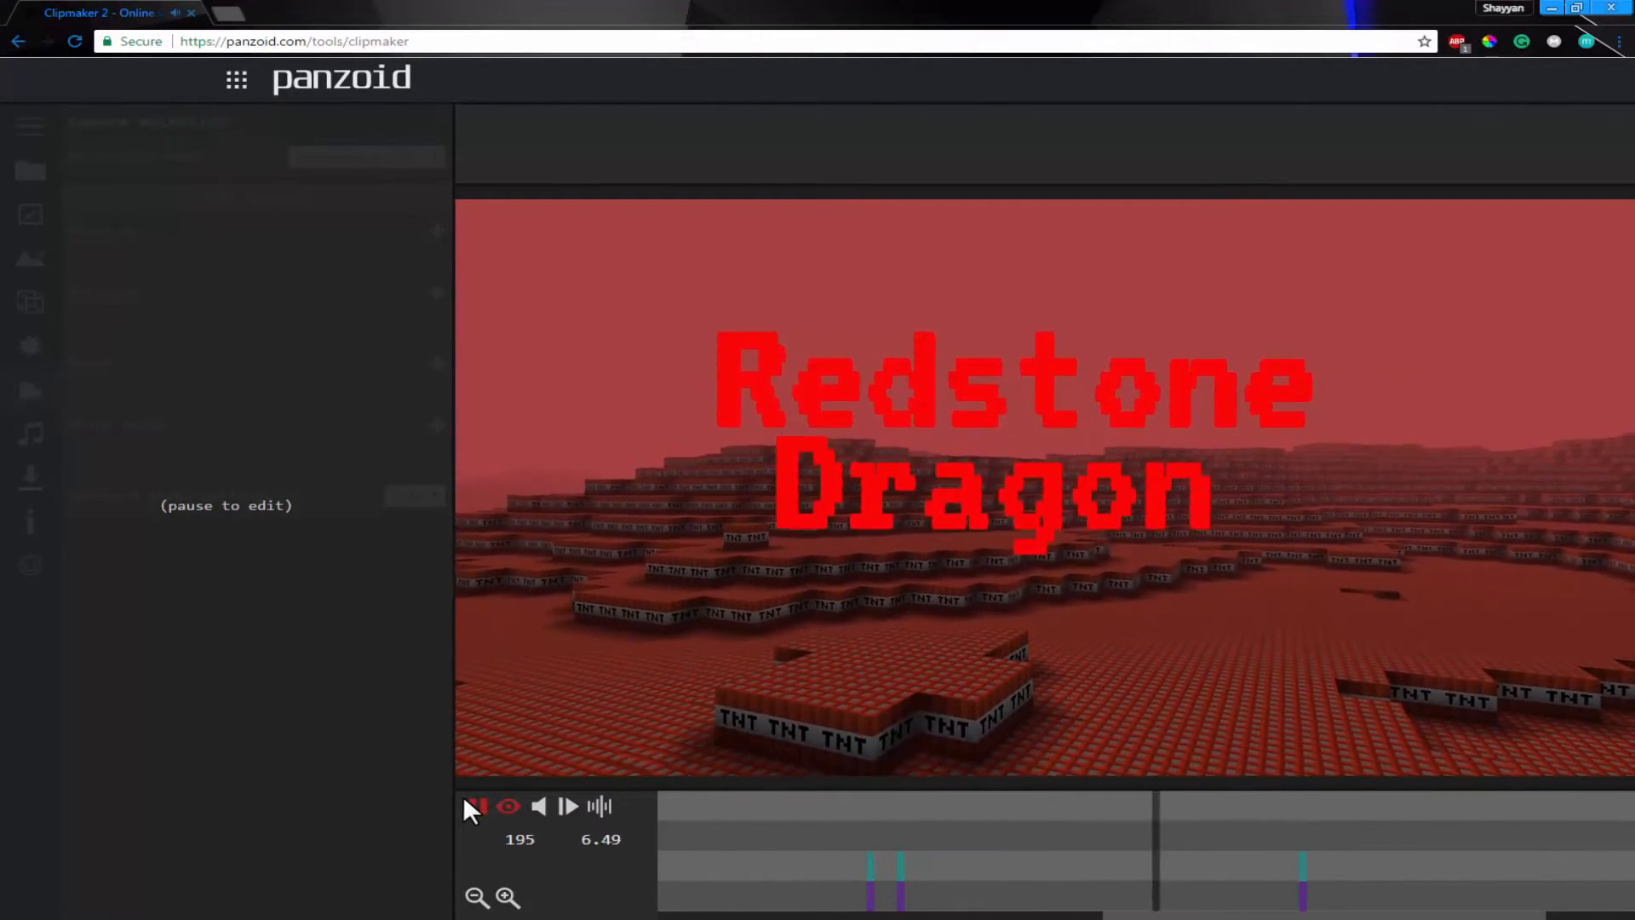
# - At frame 162, set Shake speed to 40 and Shake to 0.002, and replay the section from frame 150
pyautogui.moveTo(1233, 843); pyautogui.dragTo(905, 833)
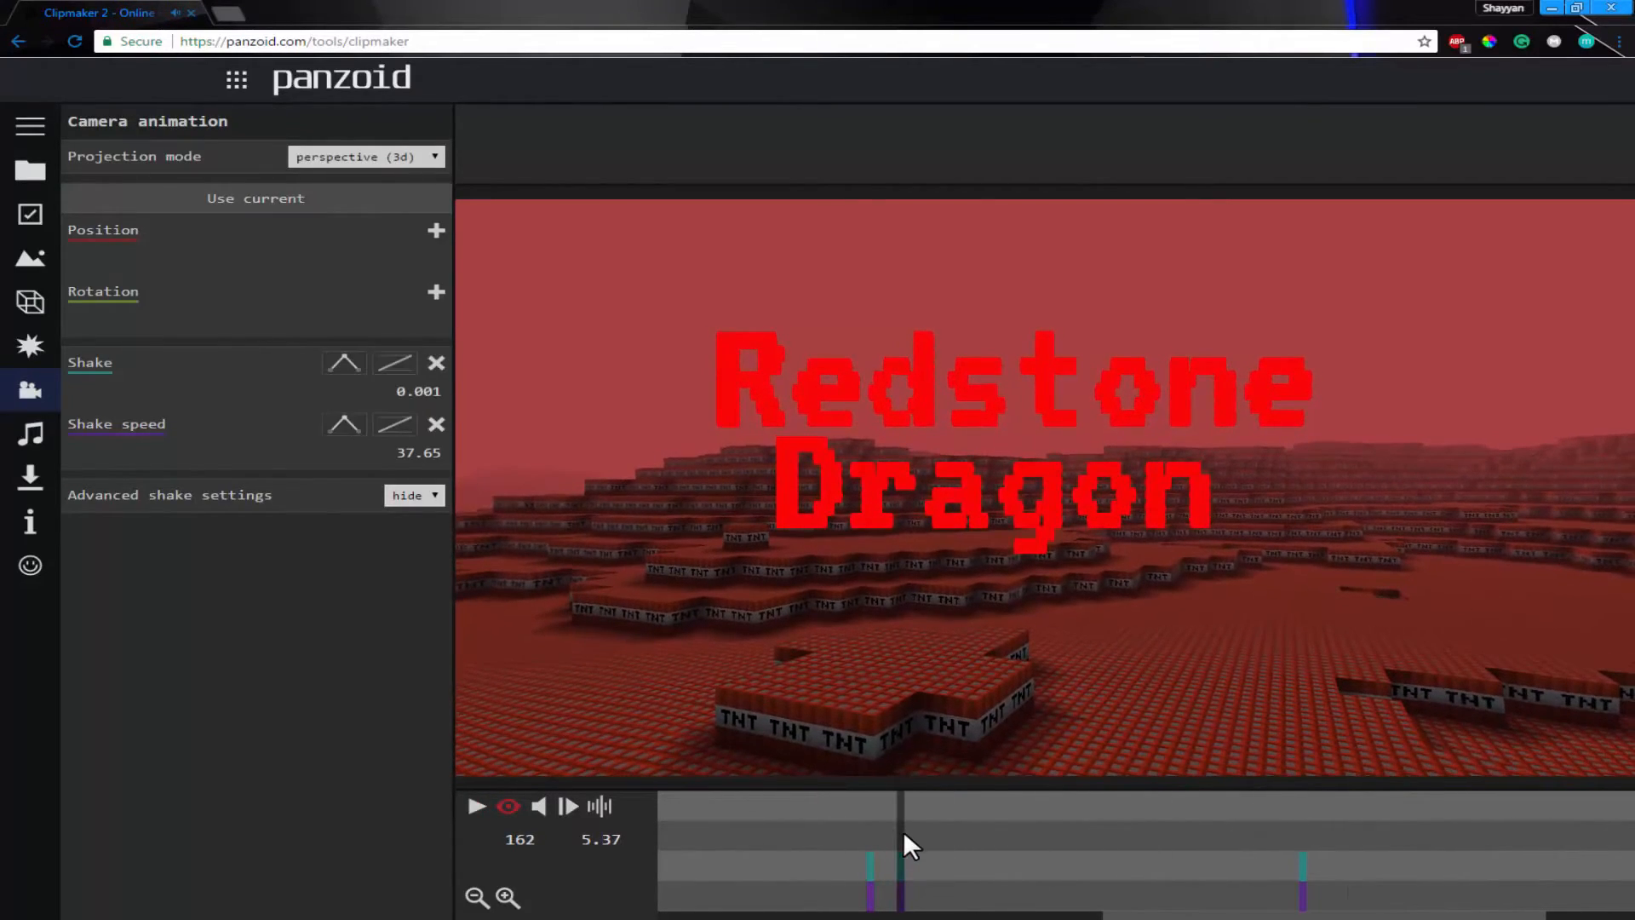
pyautogui.click(427, 444)
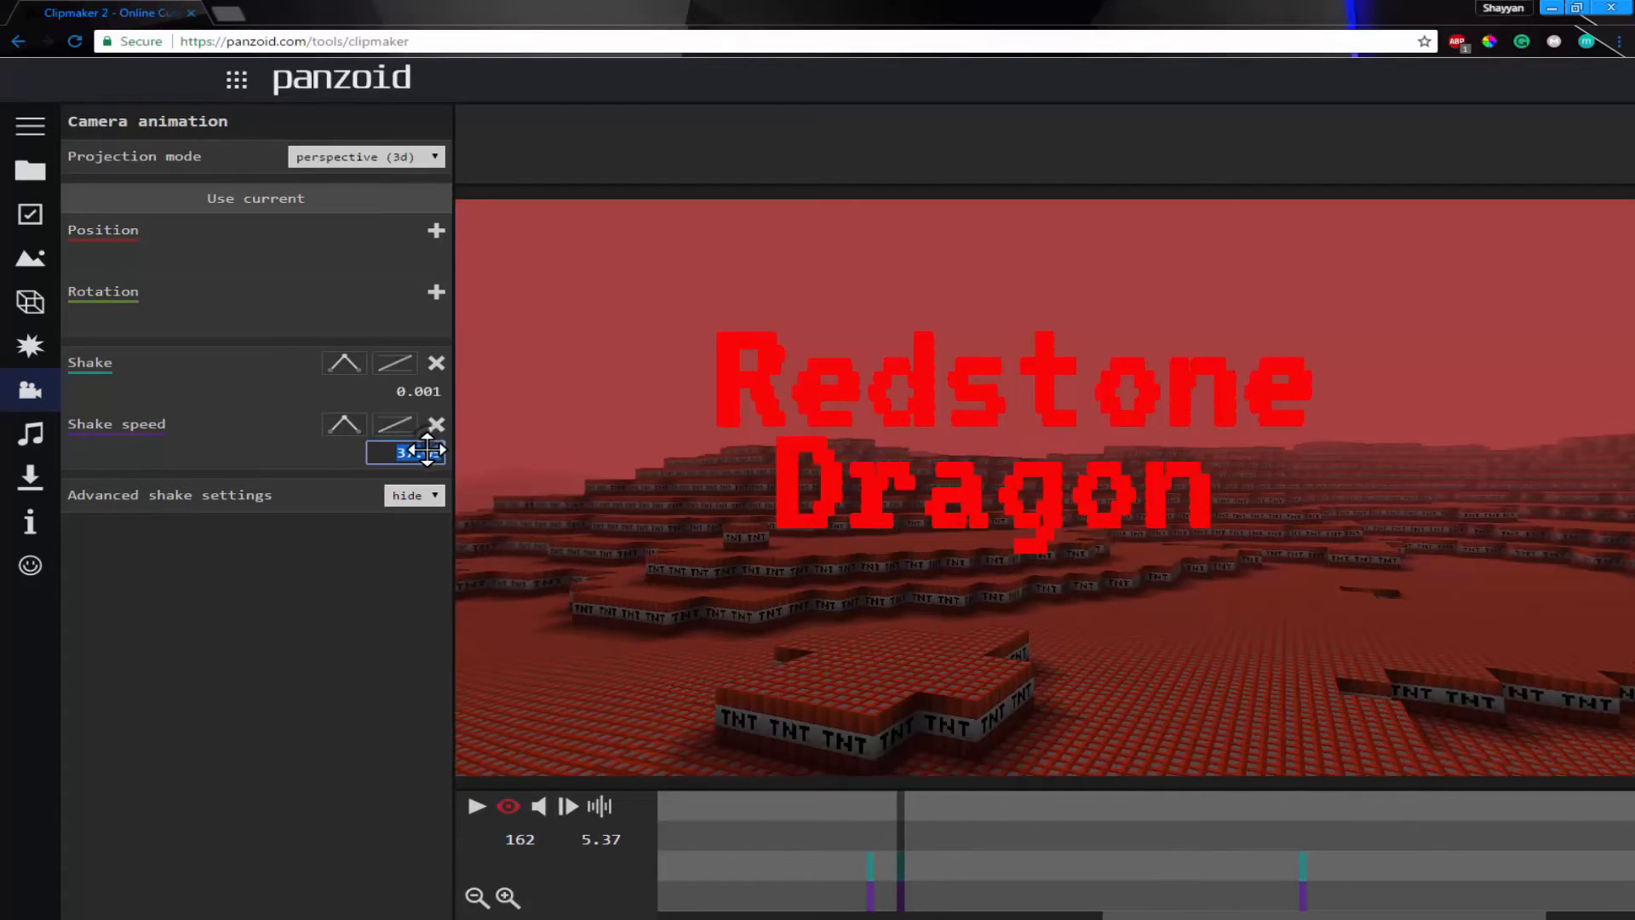
pyautogui.write('40')
pyautogui.press('Return')
pyautogui.click(434, 396)
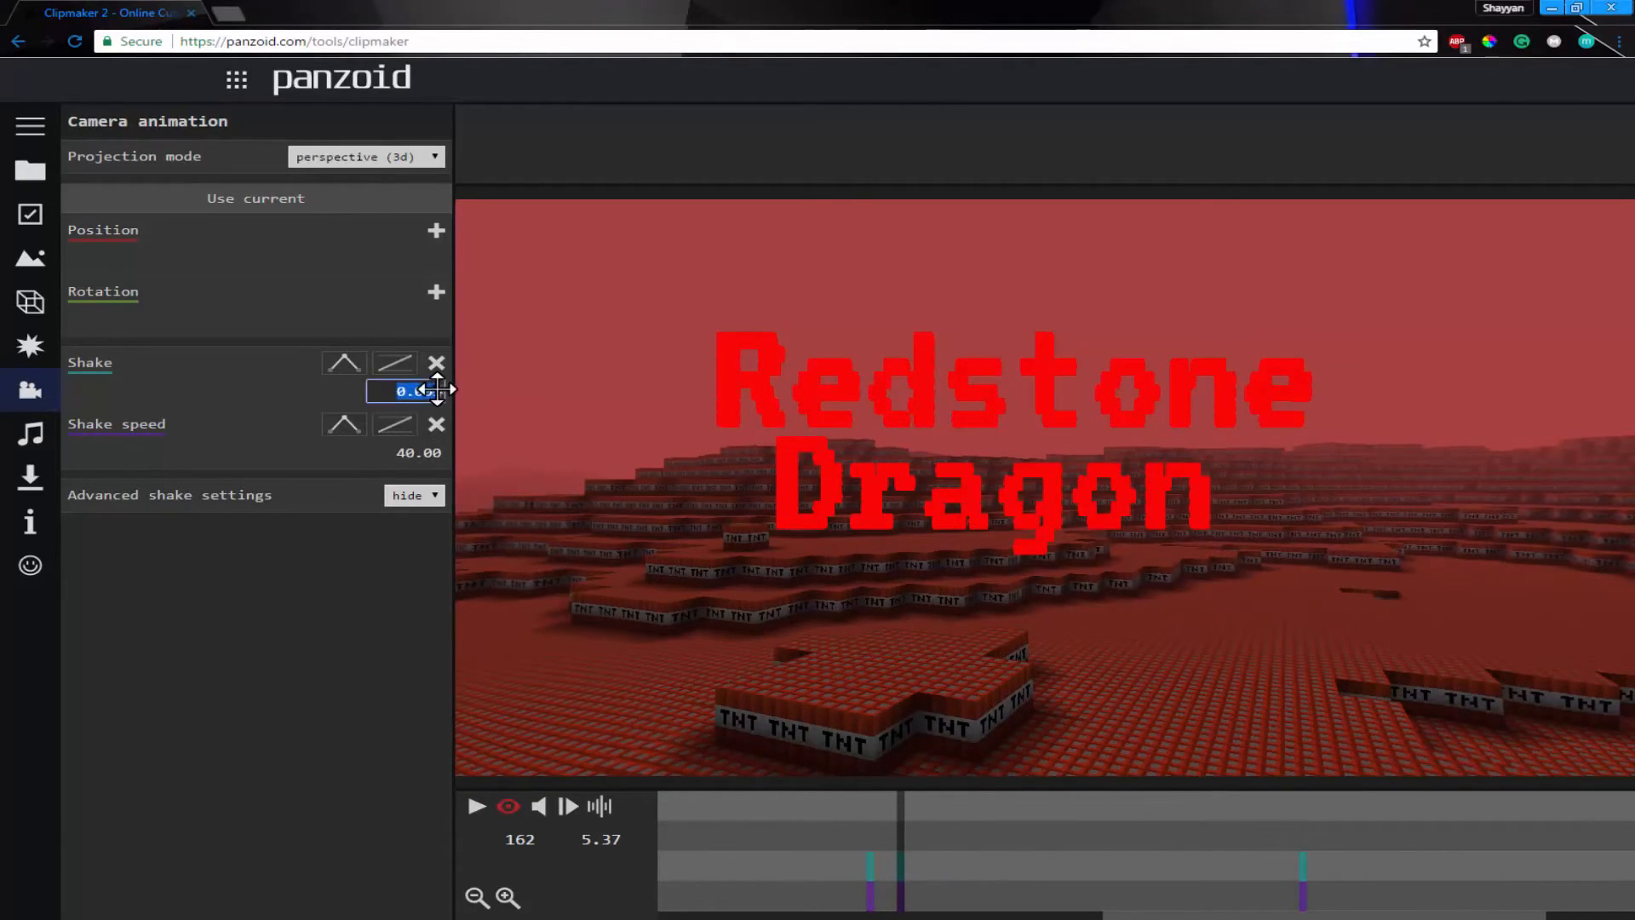
pyautogui.write('0.002')
pyautogui.press('Return')
pyautogui.click(809, 805)
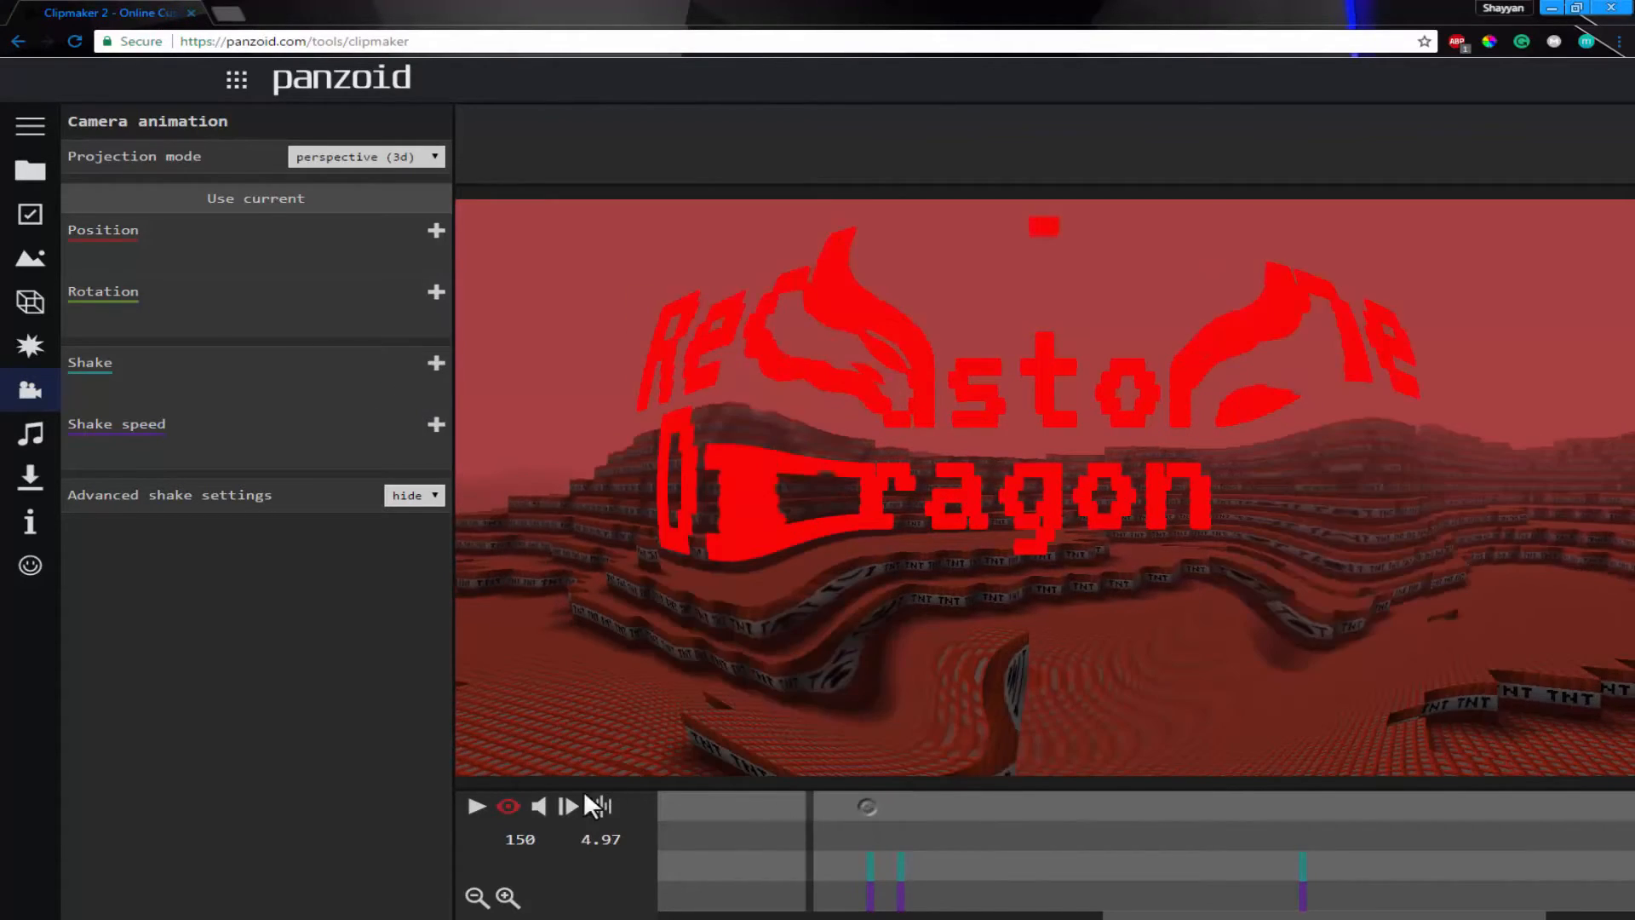
pyautogui.click(477, 805)
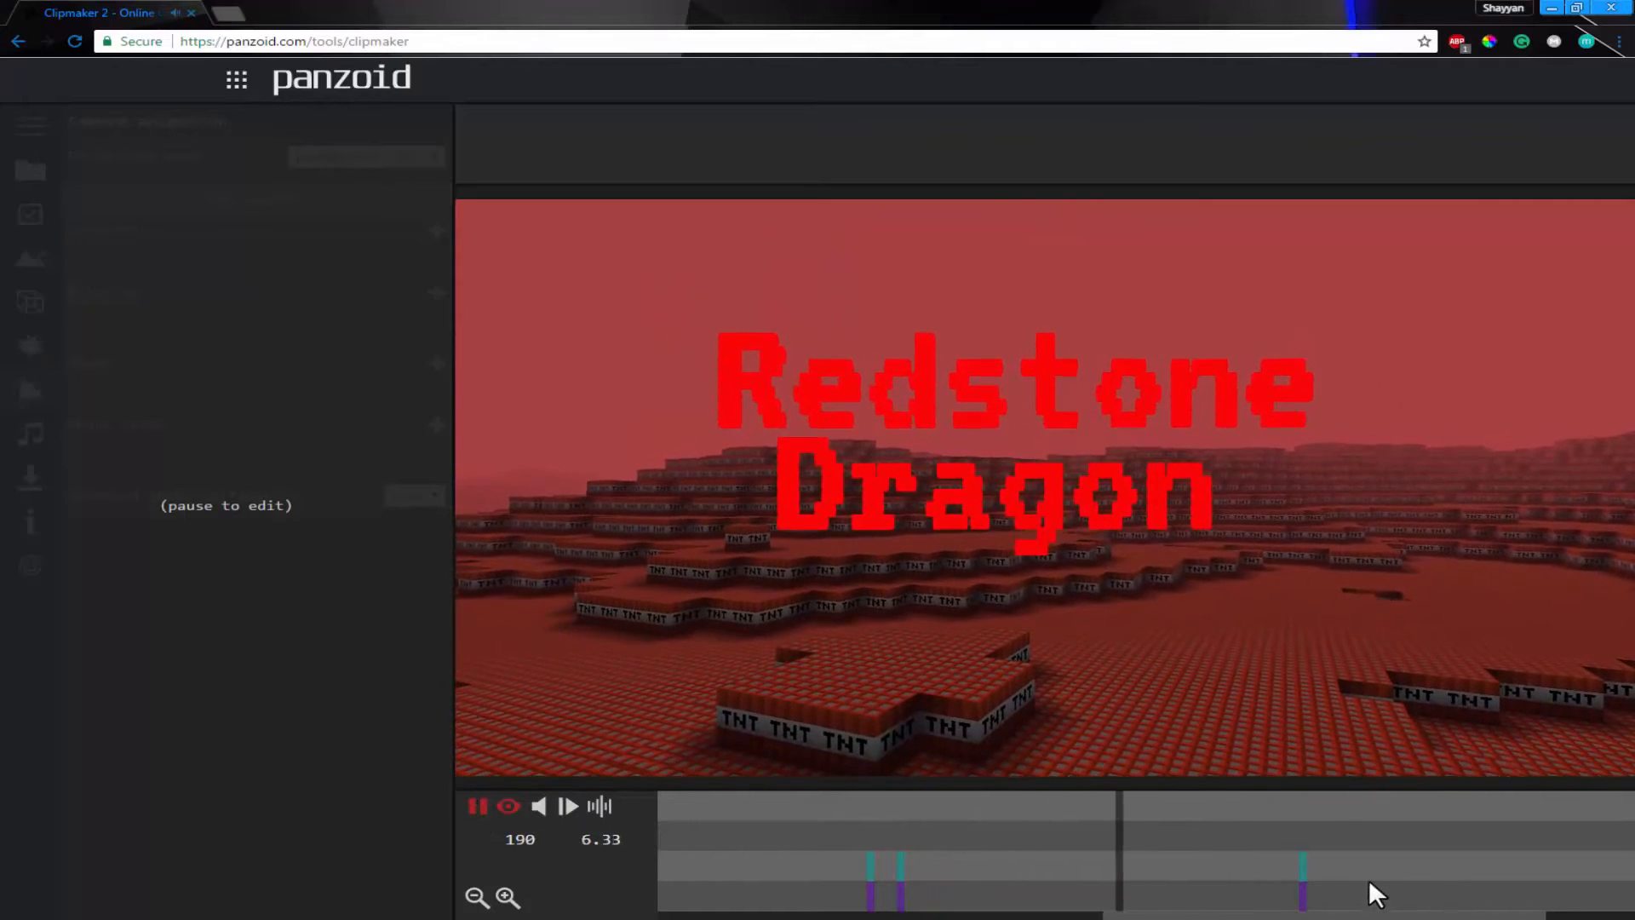
pyautogui.press('space')
# - Delete the Shake and Shake speed keyframes at frame 215
pyautogui.click(1301, 855)
pyautogui.rightClick(1302, 856)
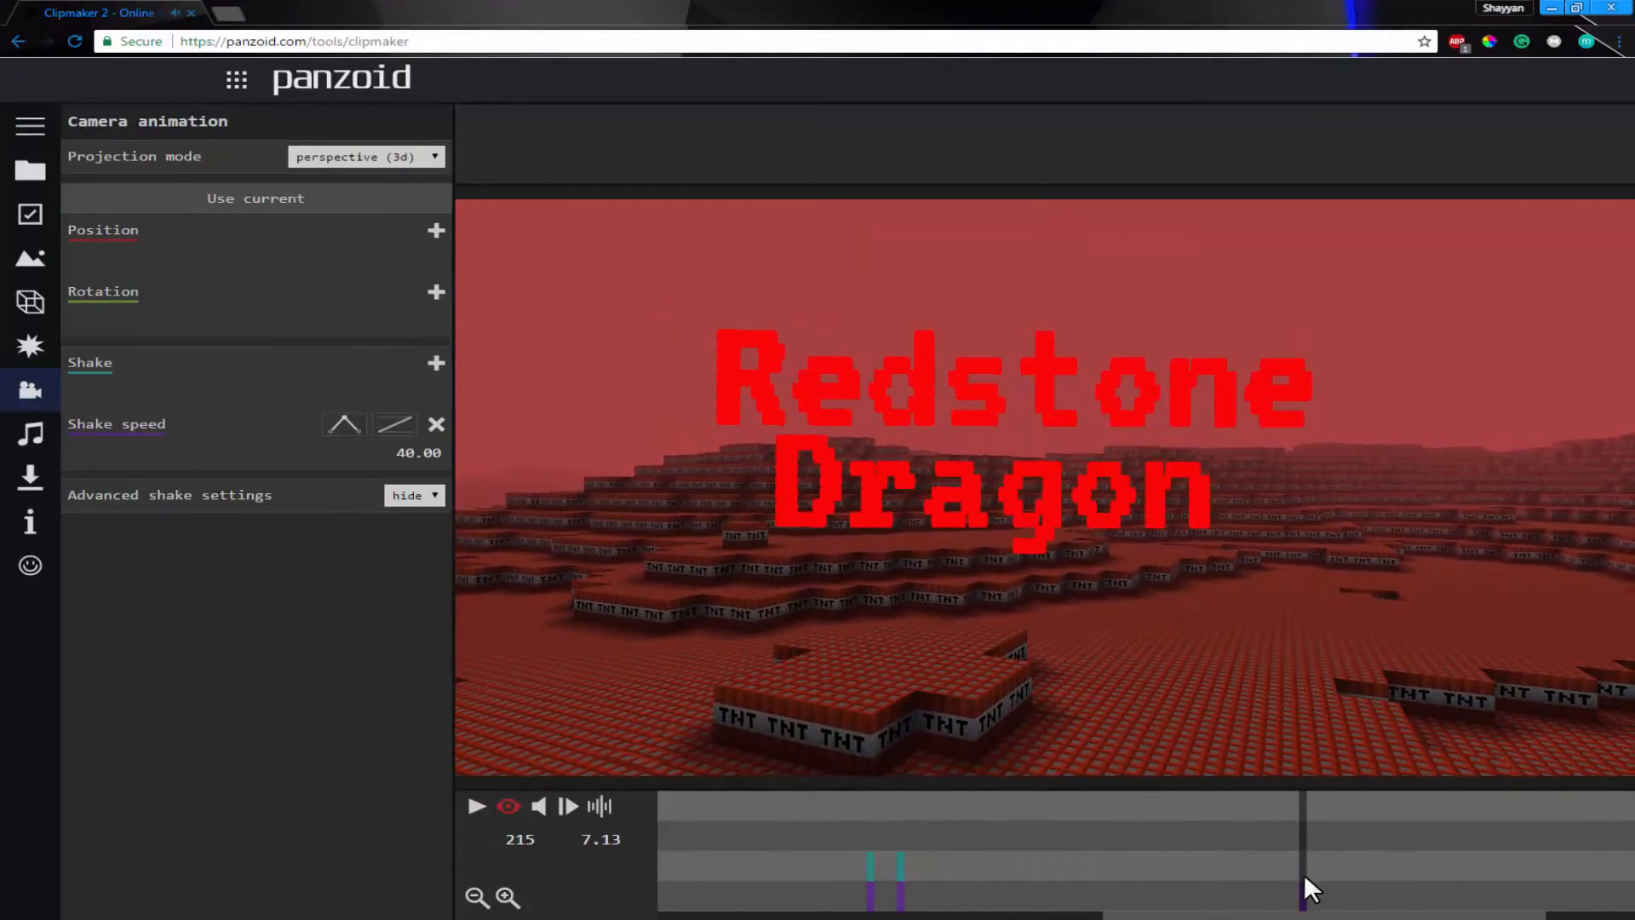
pyautogui.rightClick(1303, 884)
# - Play back the whole clip from frame 1 to examine the combined camera move, pulse and shake
pyautogui.click(1238, 849)
pyautogui.moveTo(1097, 833); pyautogui.dragTo(634, 864)
pyautogui.moveTo(797, 860); pyautogui.dragTo(278, 753)
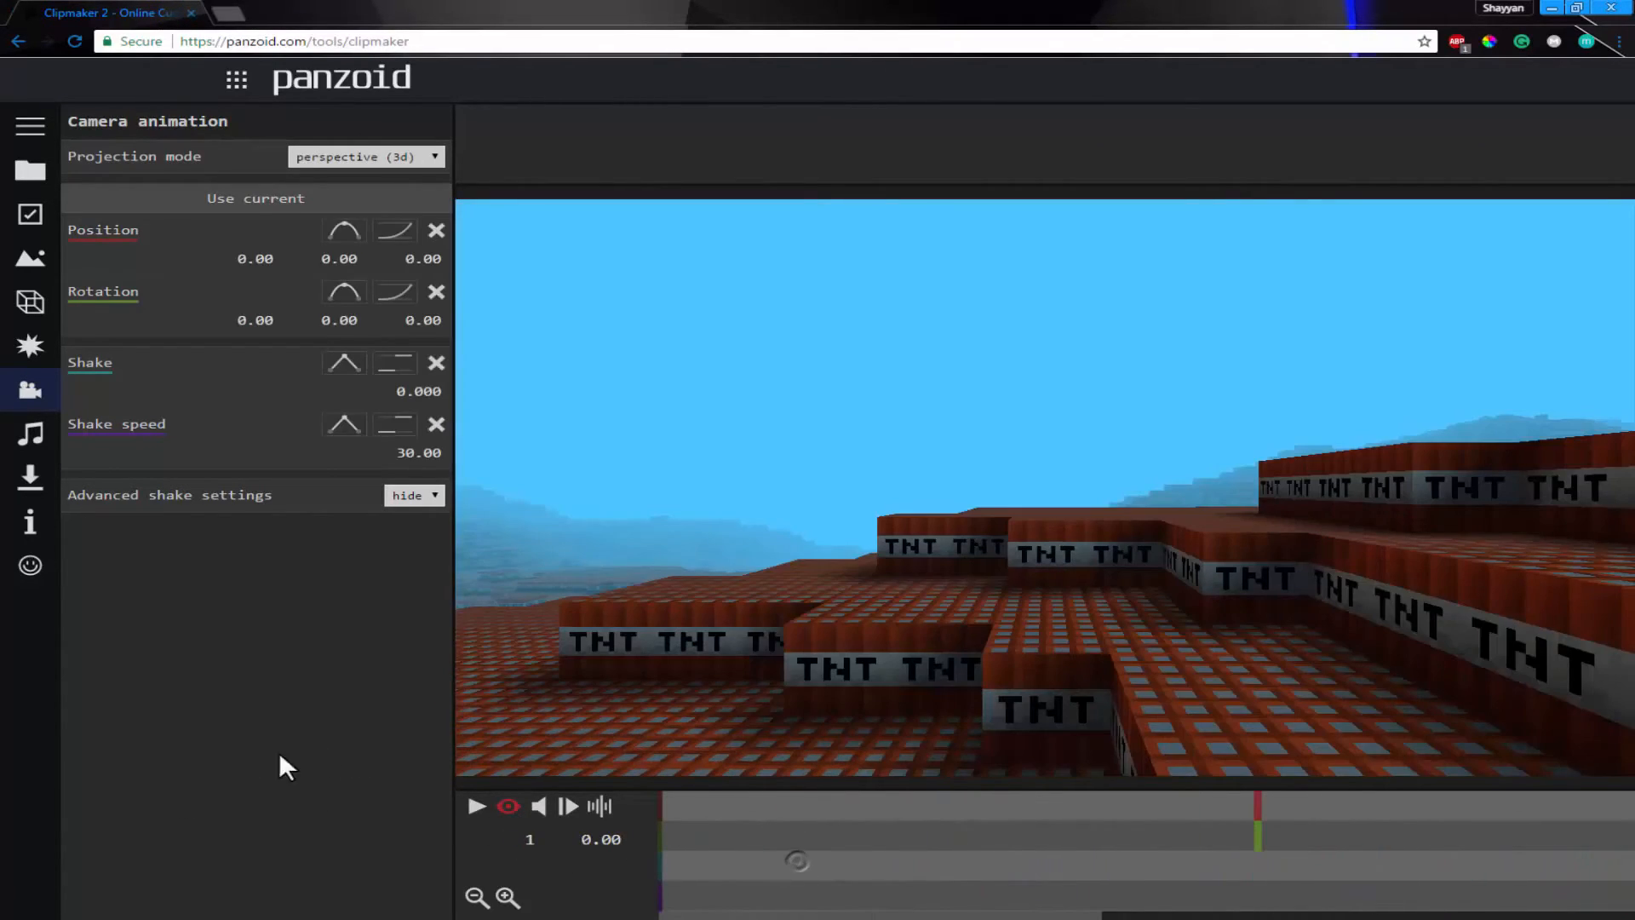
pyautogui.click(486, 803)
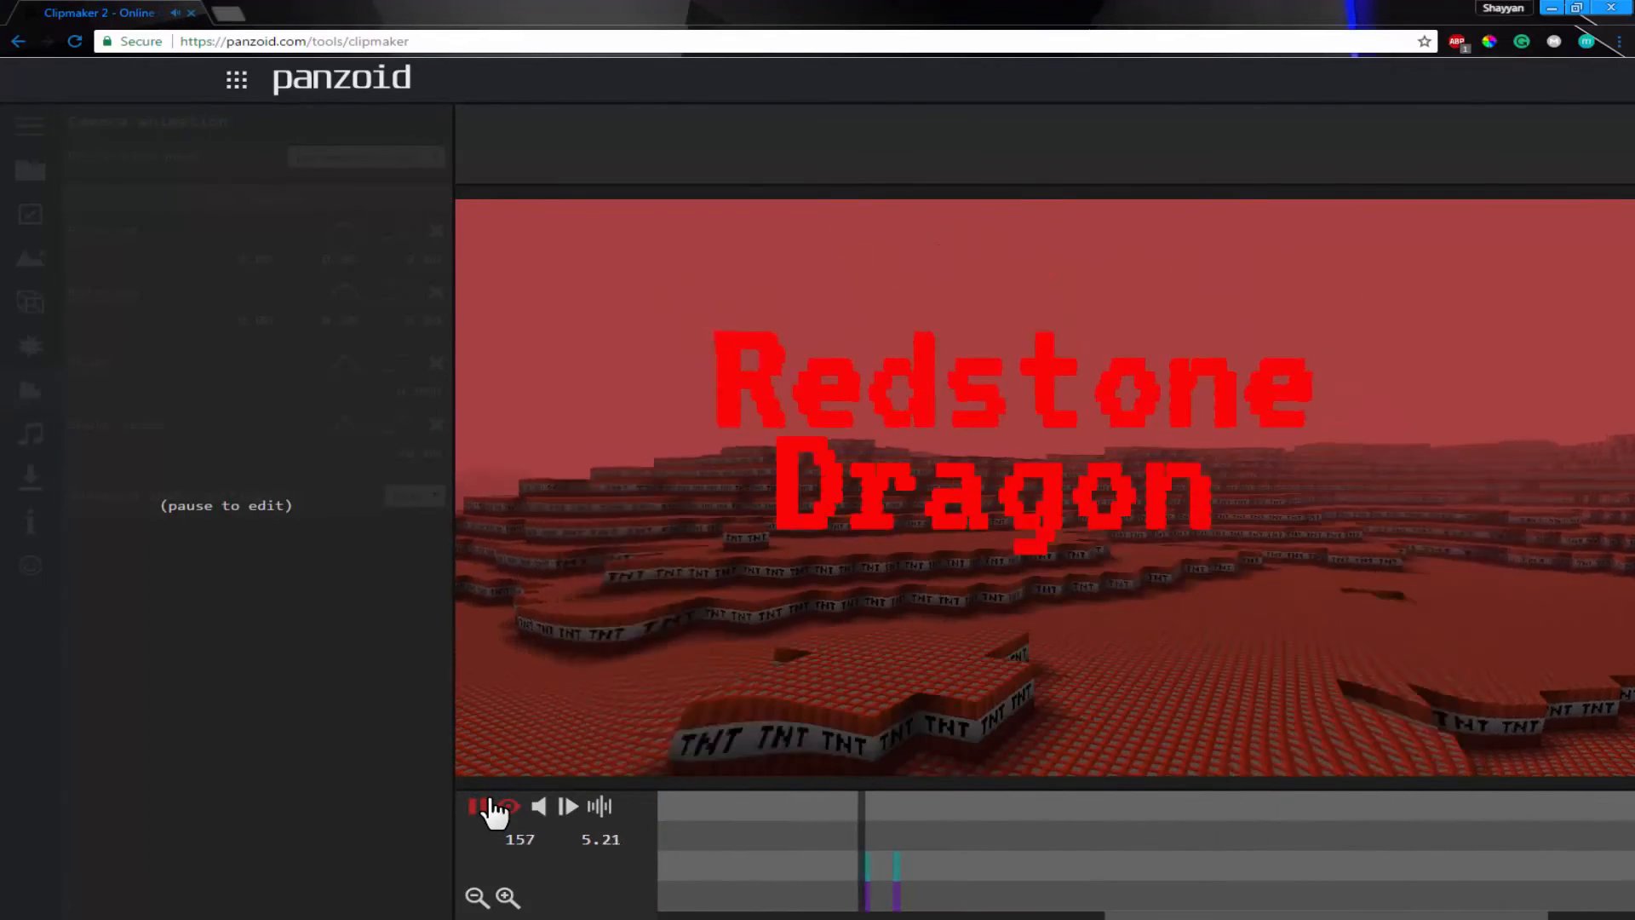
pyautogui.click(480, 809)
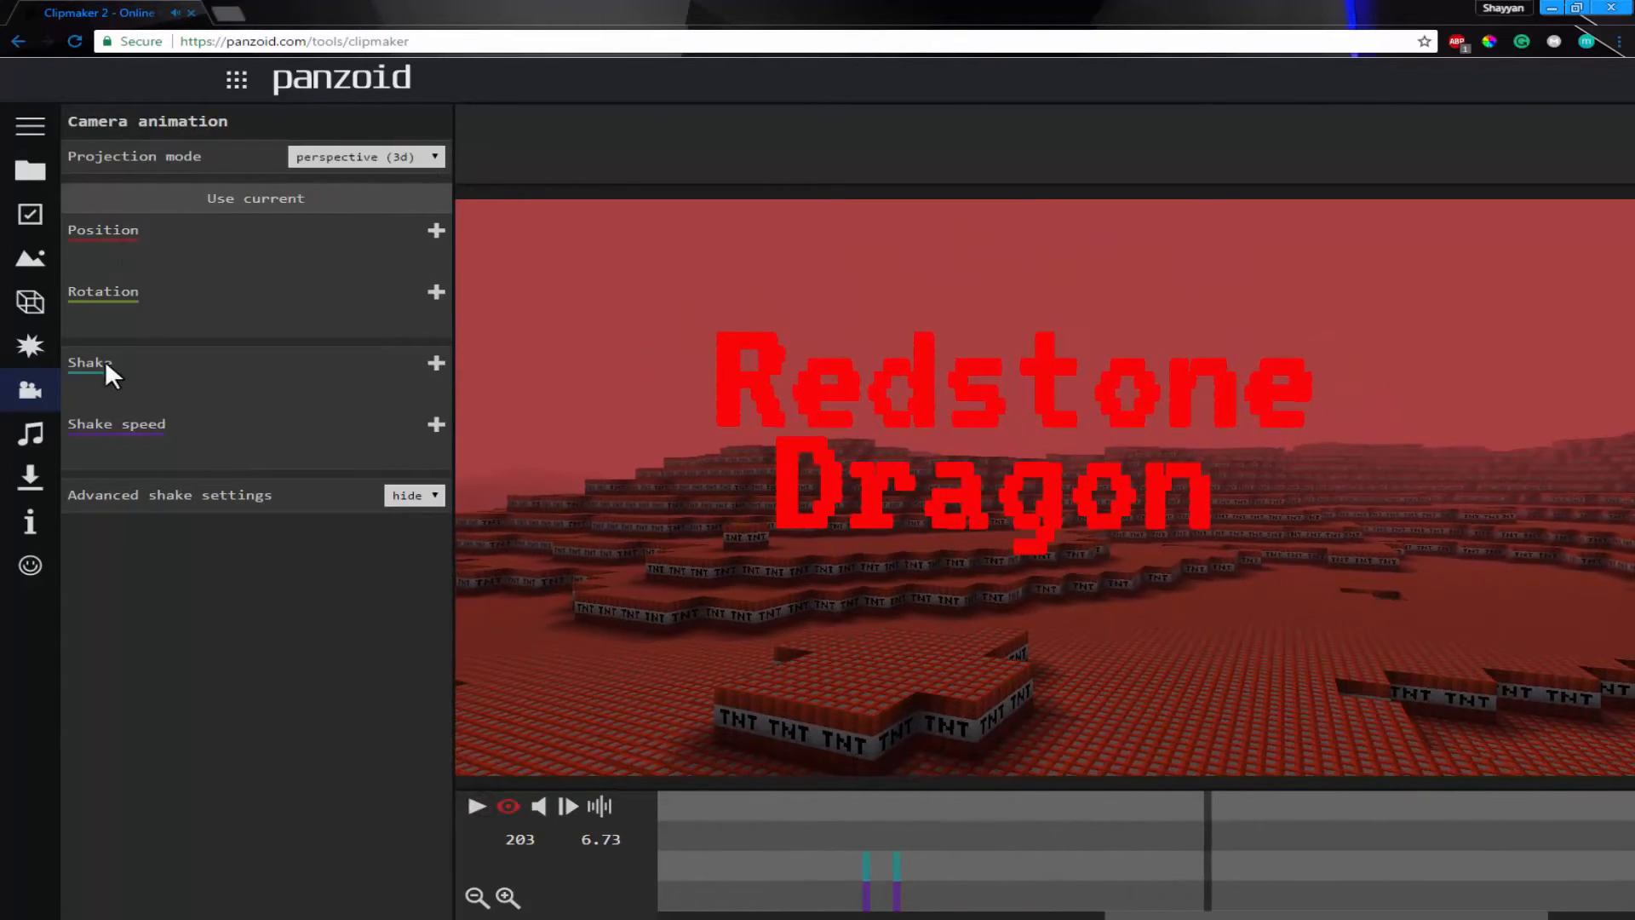
# - Look over the audio, camera, effects, background and object settings, and play back the clip from frame 25 with its particles
pyautogui.click(41, 441)
pyautogui.click(26, 473)
pyautogui.click(15, 445)
pyautogui.click(26, 391)
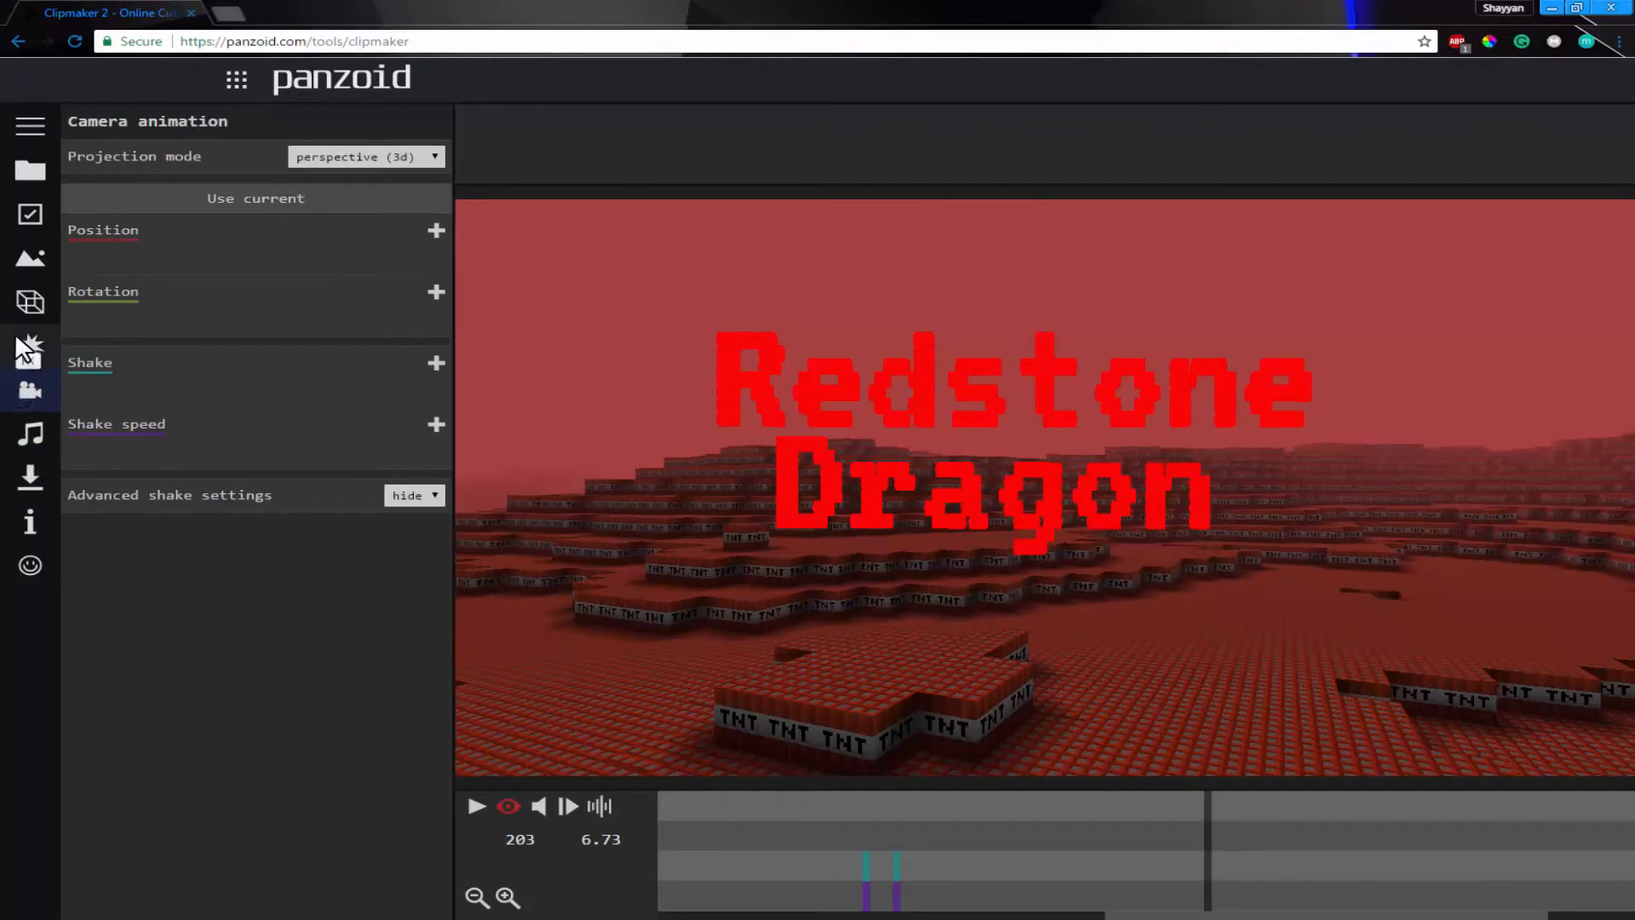
pyautogui.click(29, 345)
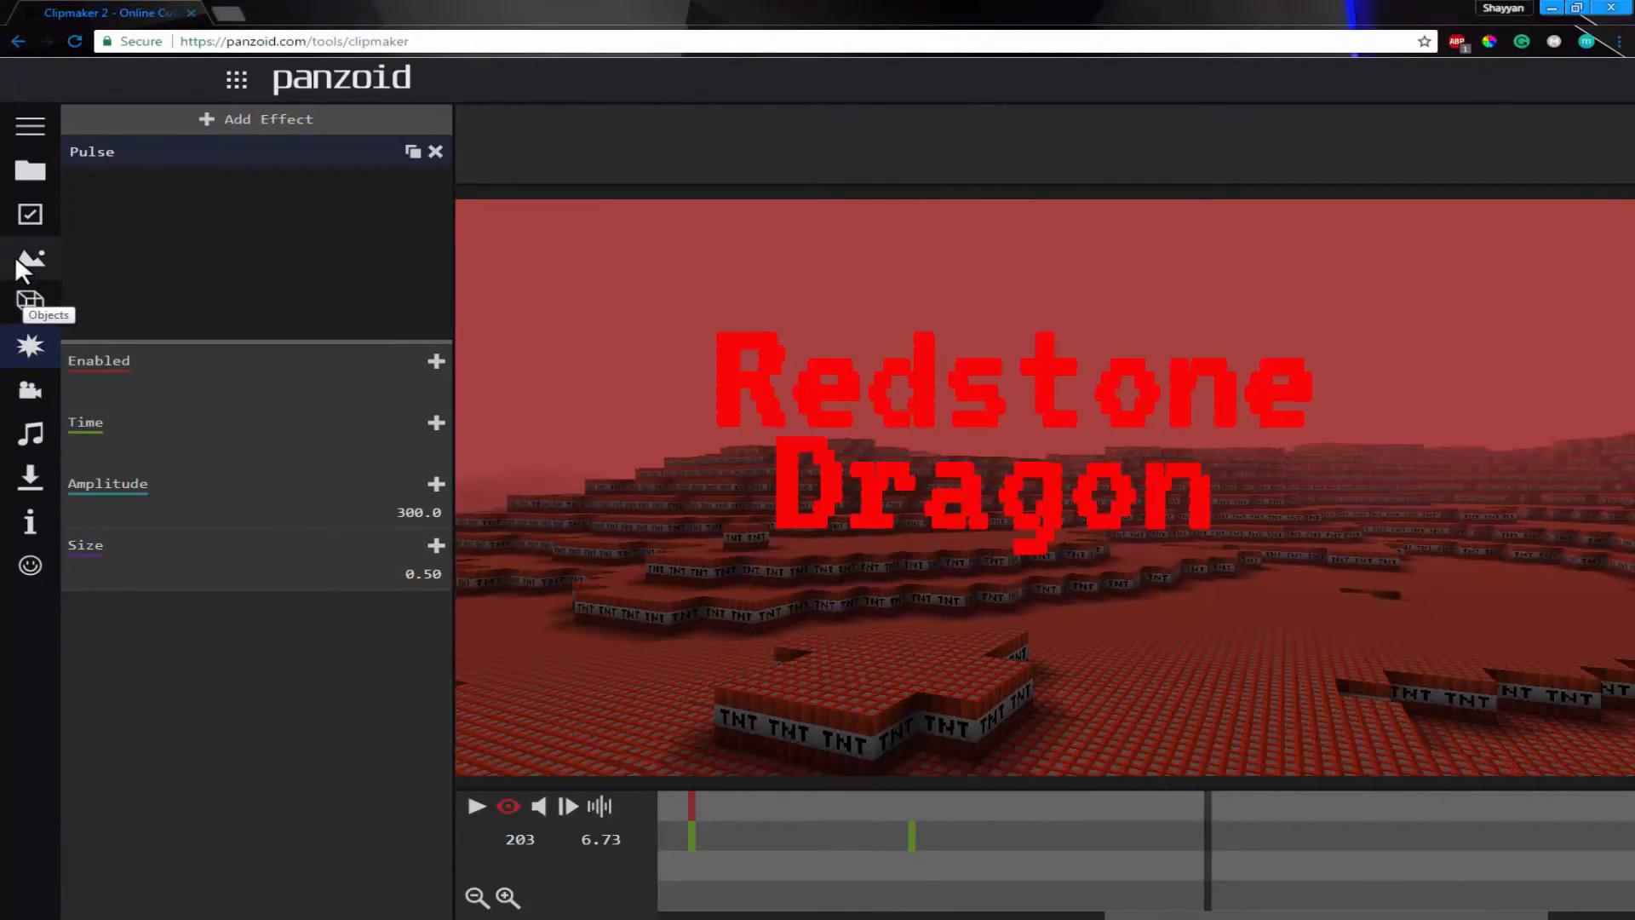
pyautogui.click(29, 258)
pyautogui.click(39, 308)
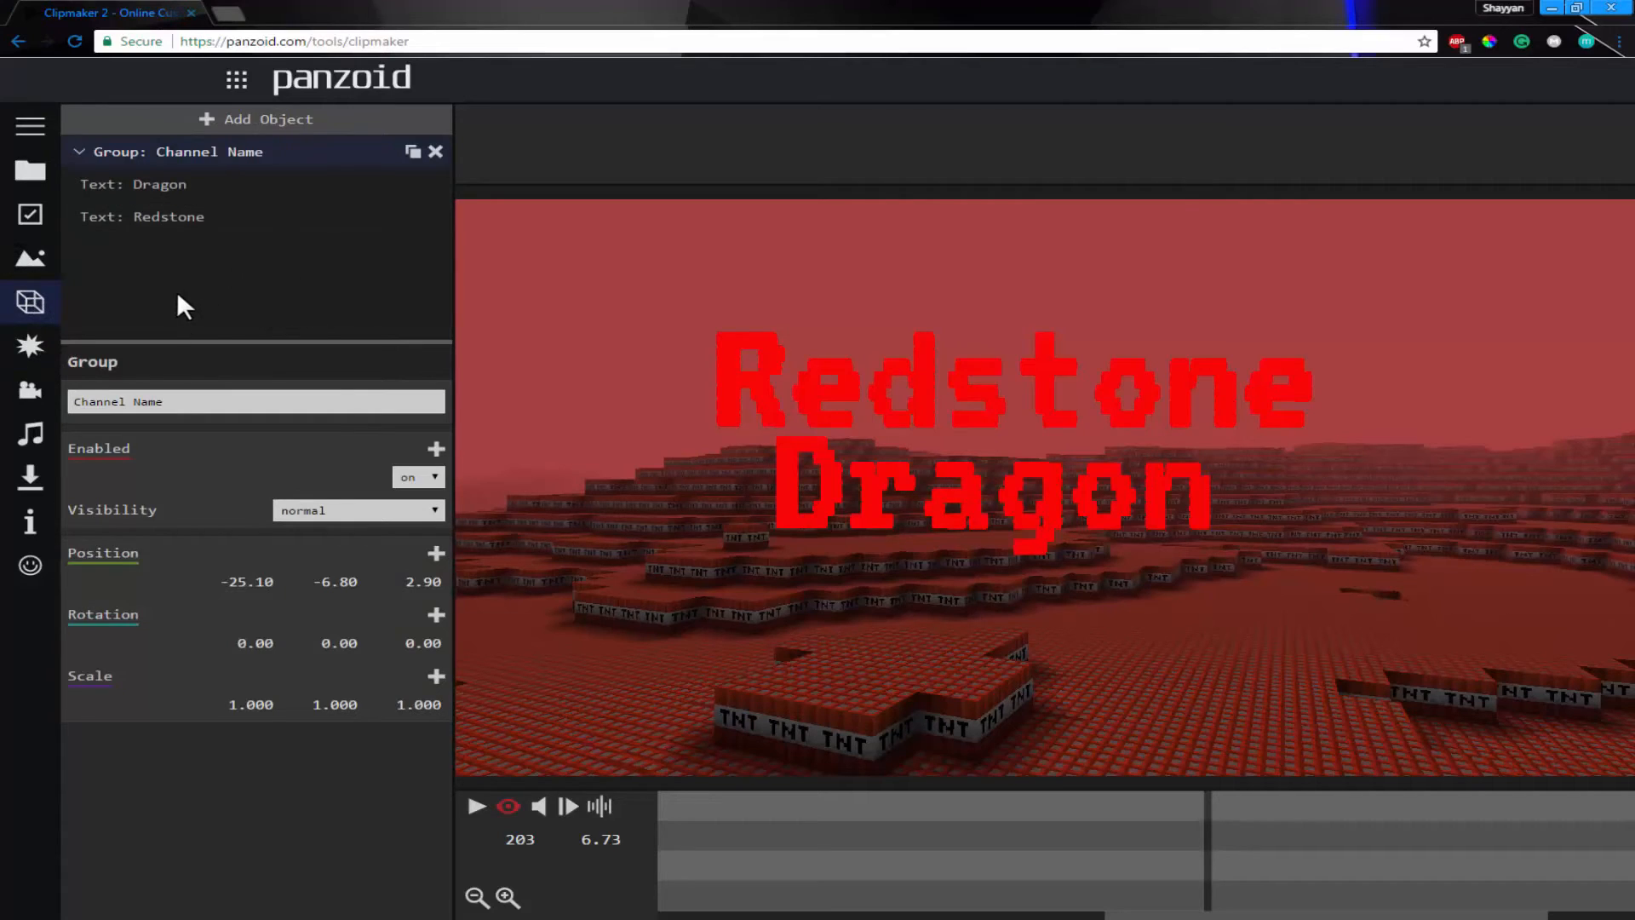
pyautogui.click(49, 354)
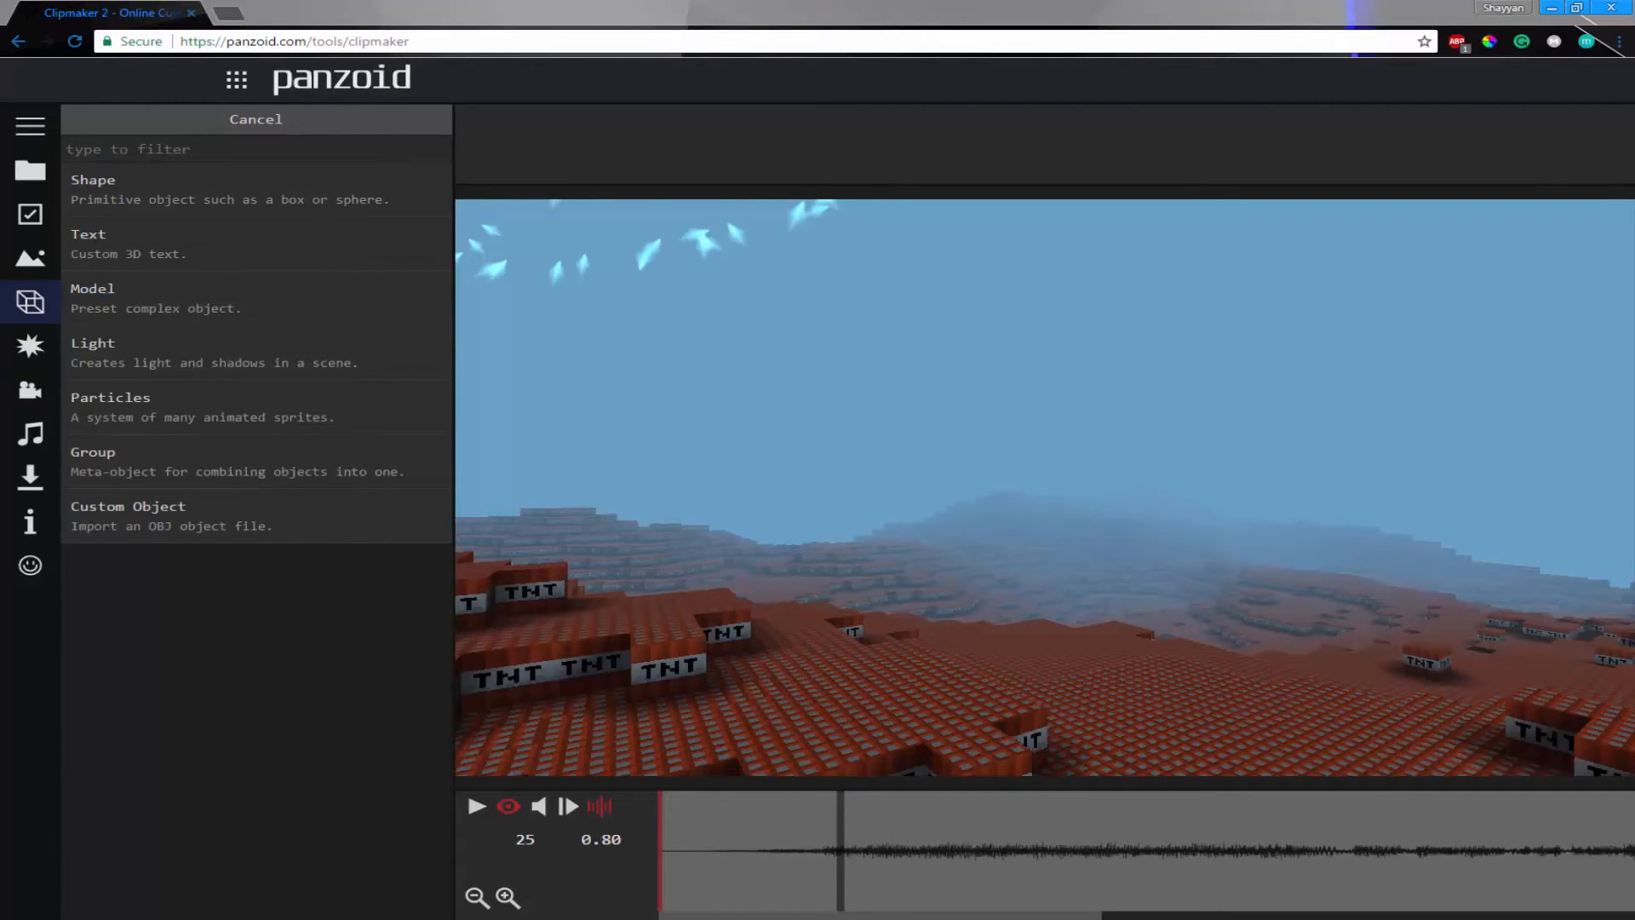
pyautogui.click(476, 808)
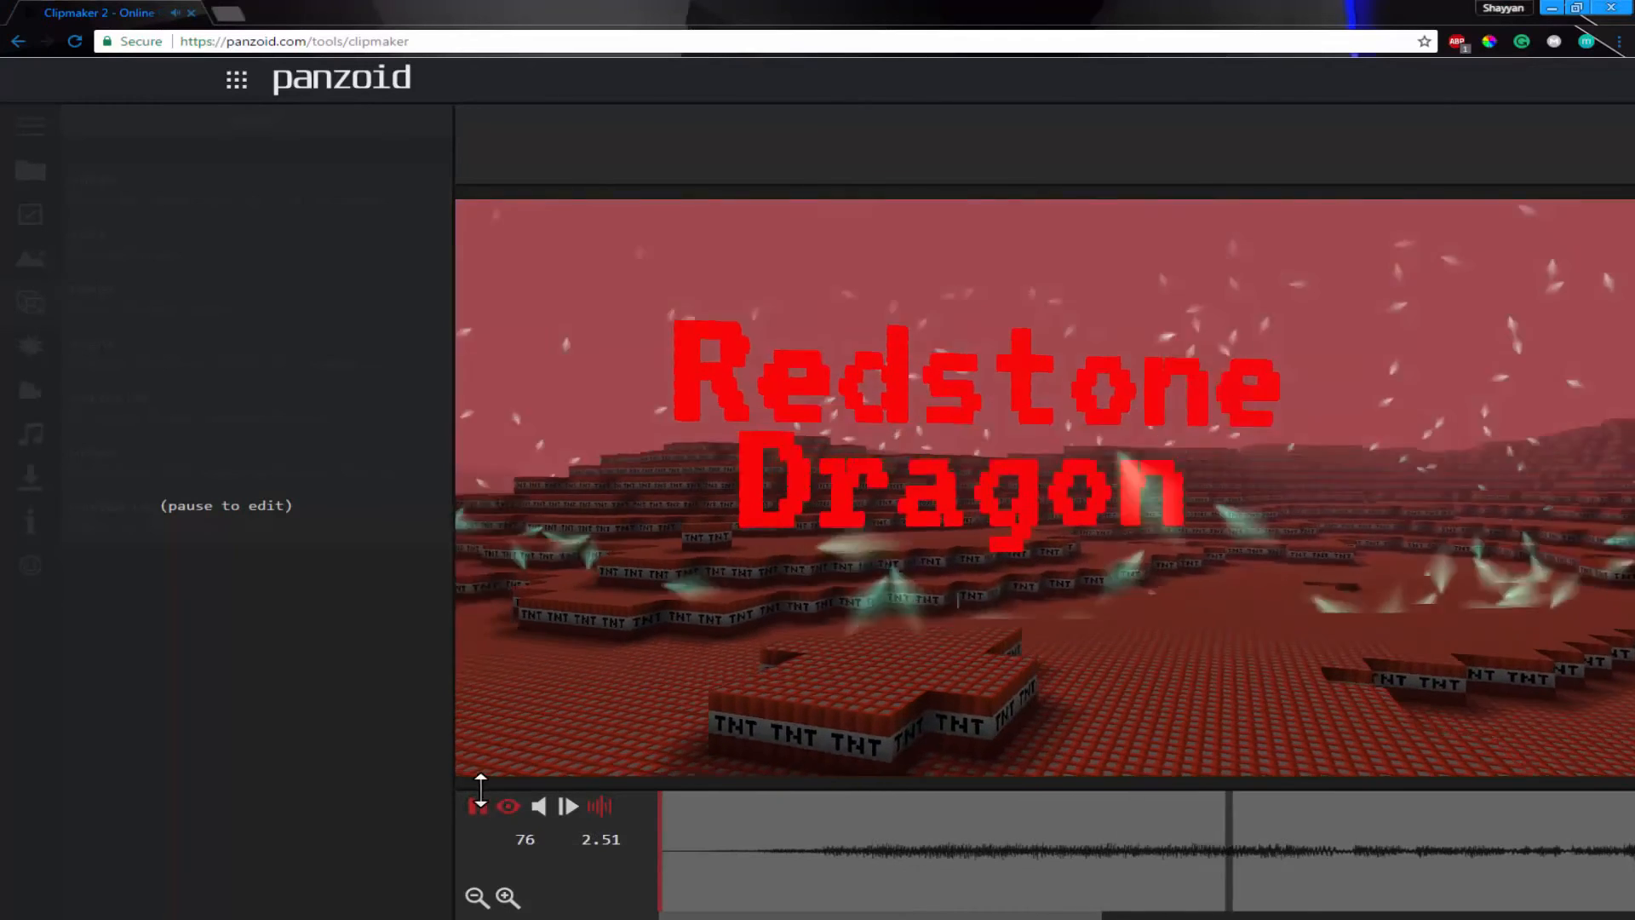
# - Stop the playback, look over the effects and the scene's object list, and scrub the timeline back to frame 105
pyautogui.click(470, 807)
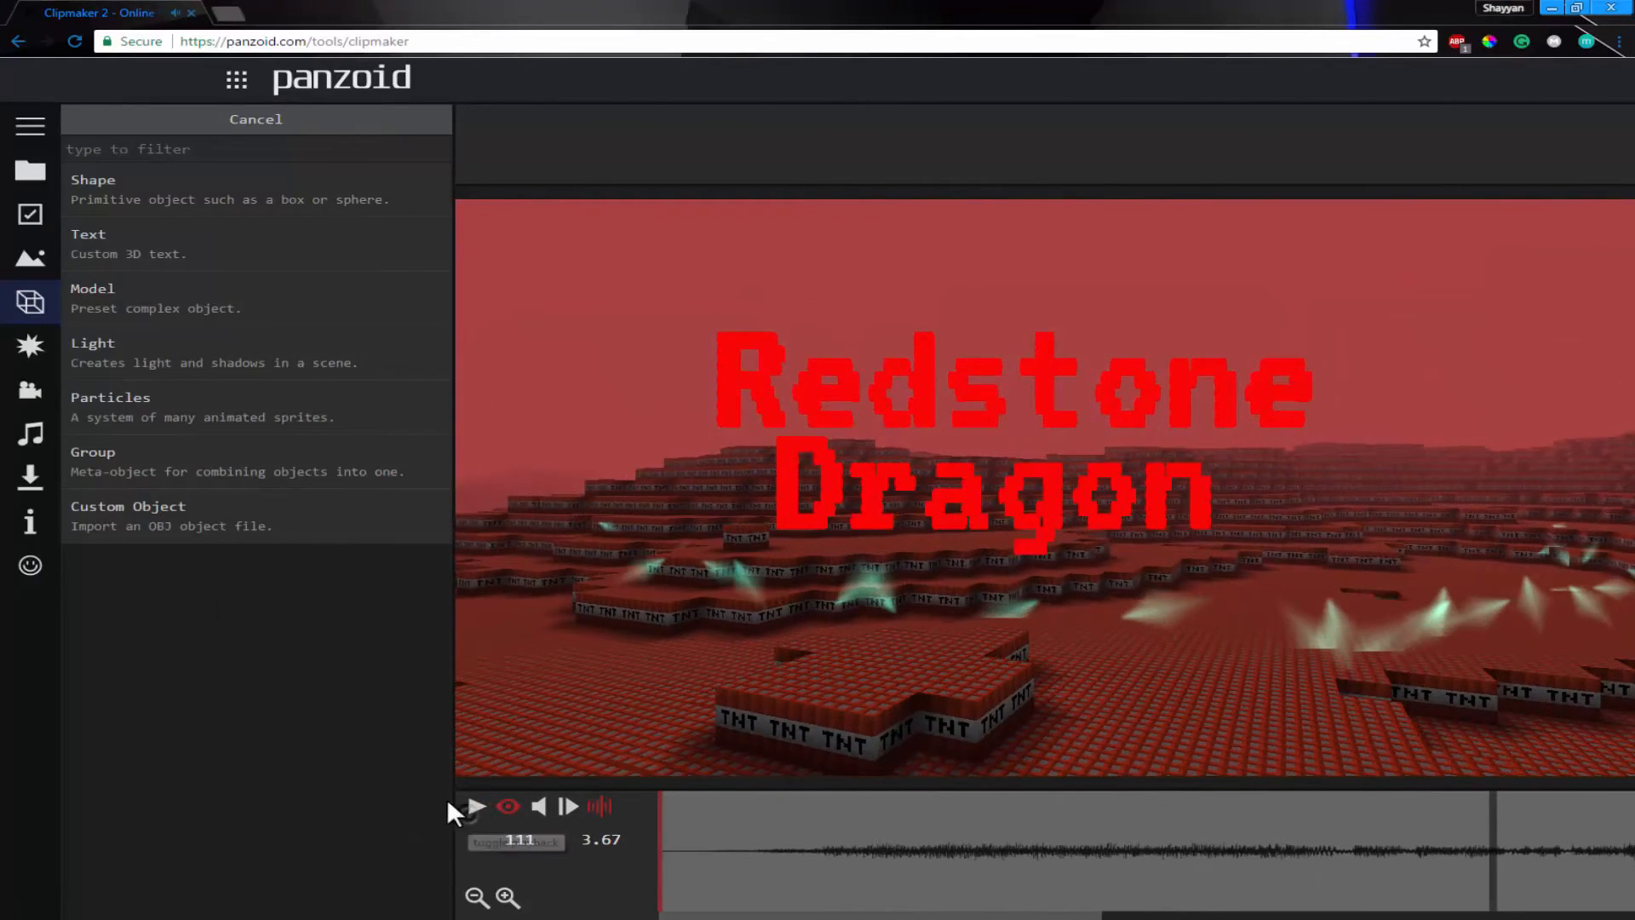
pyautogui.click(38, 341)
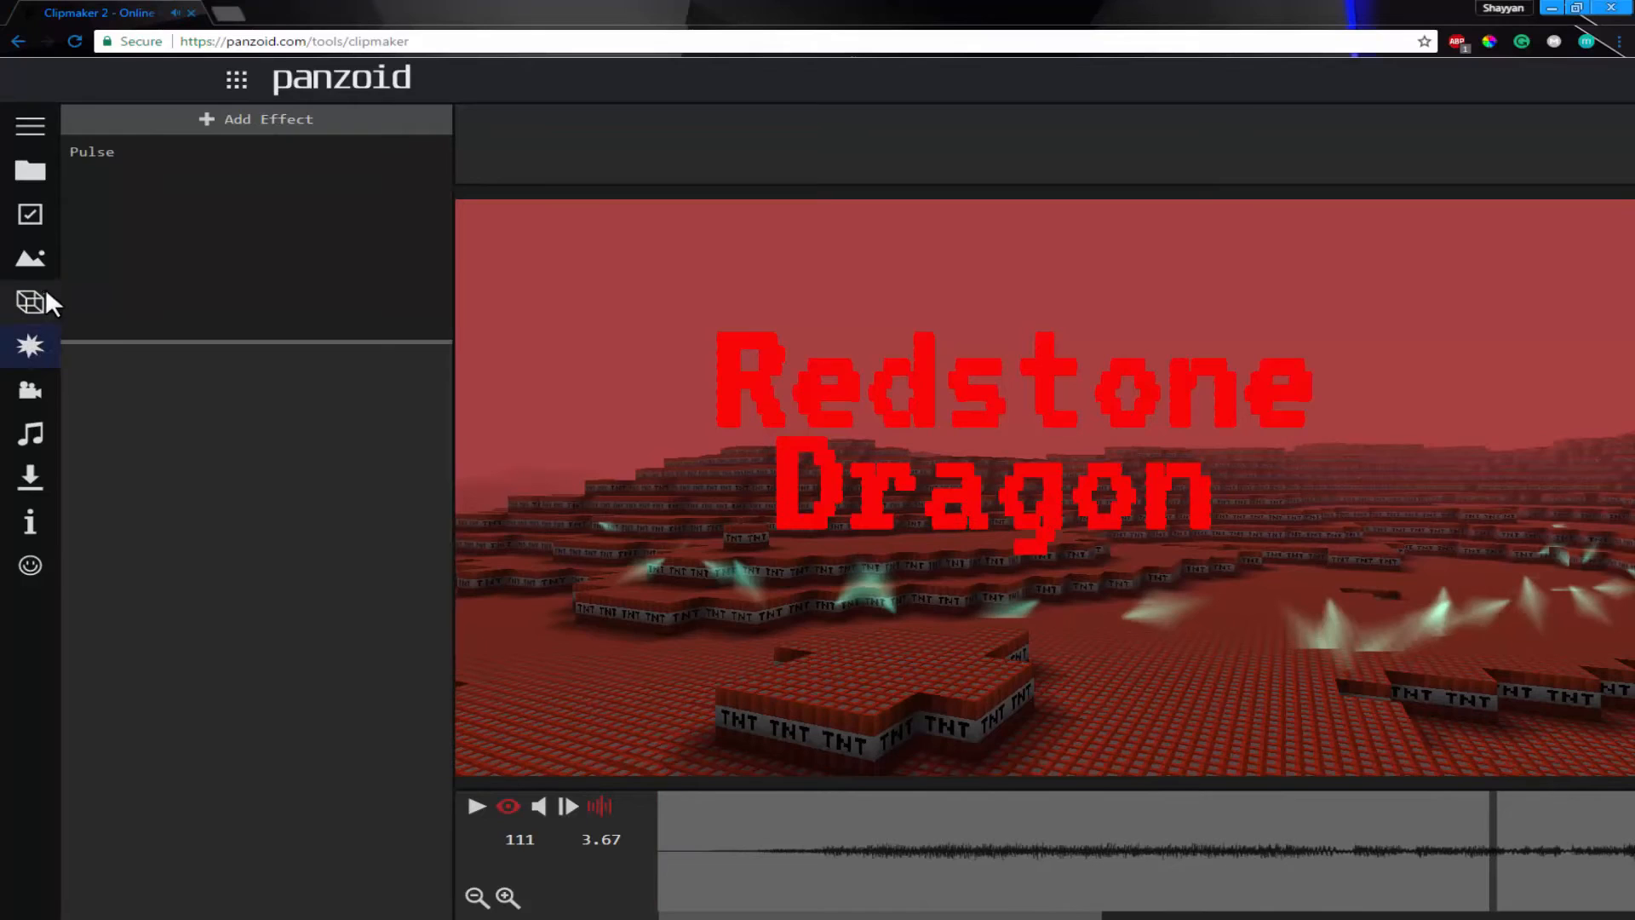
pyautogui.click(29, 300)
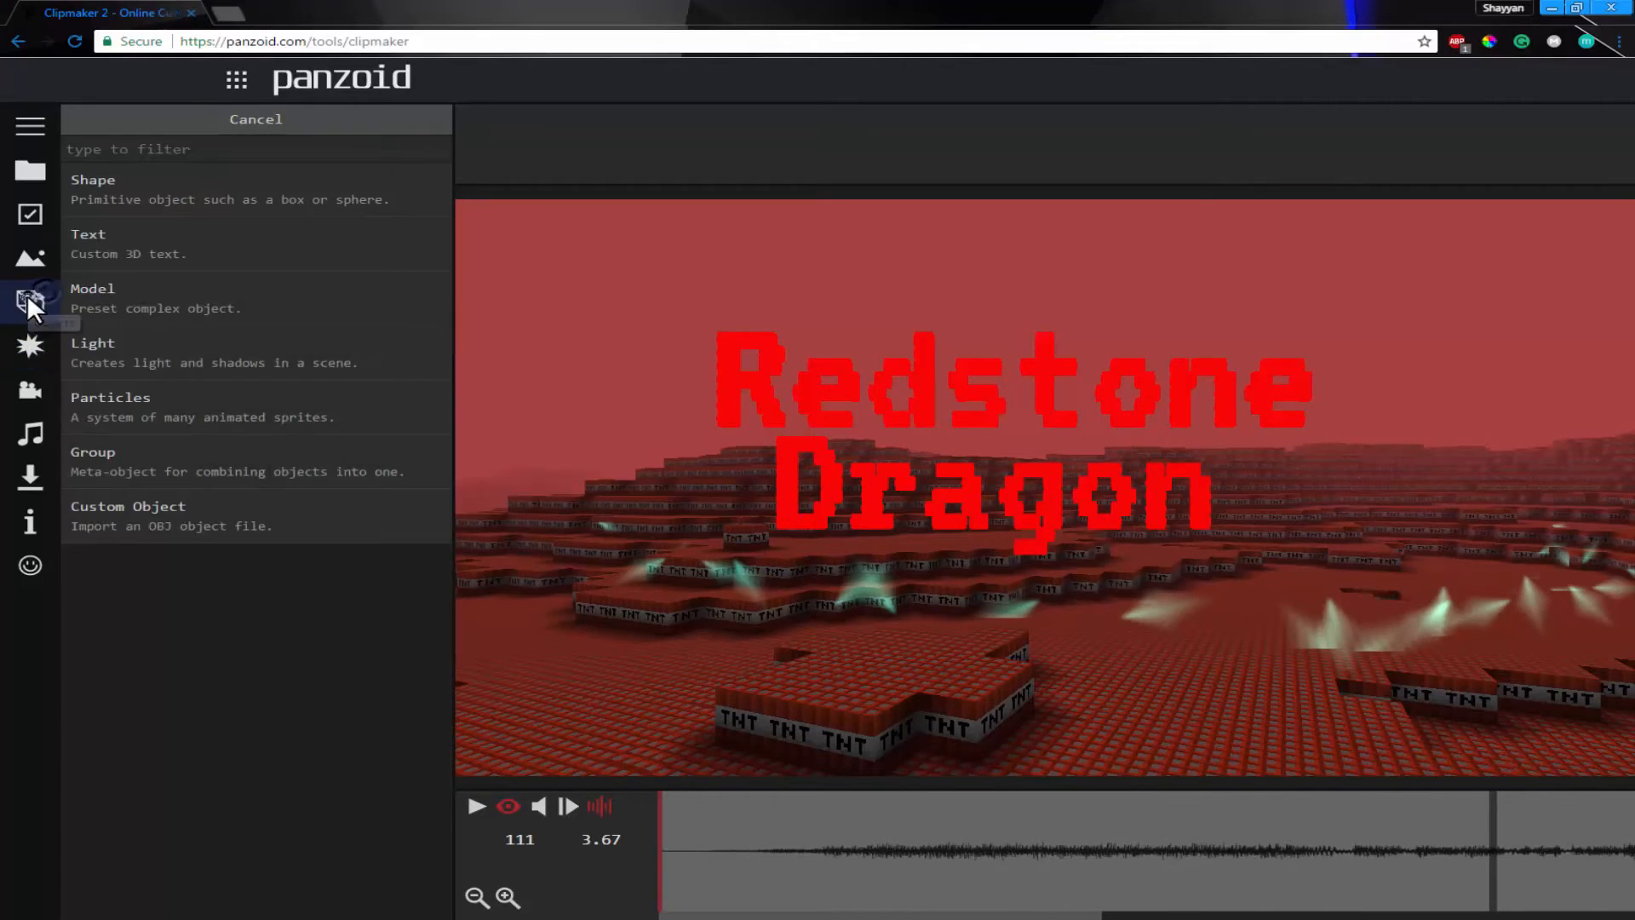
pyautogui.click(227, 125)
pyautogui.click(223, 123)
pyautogui.click(177, 128)
pyautogui.moveTo(1498, 858); pyautogui.dragTo(1448, 795)
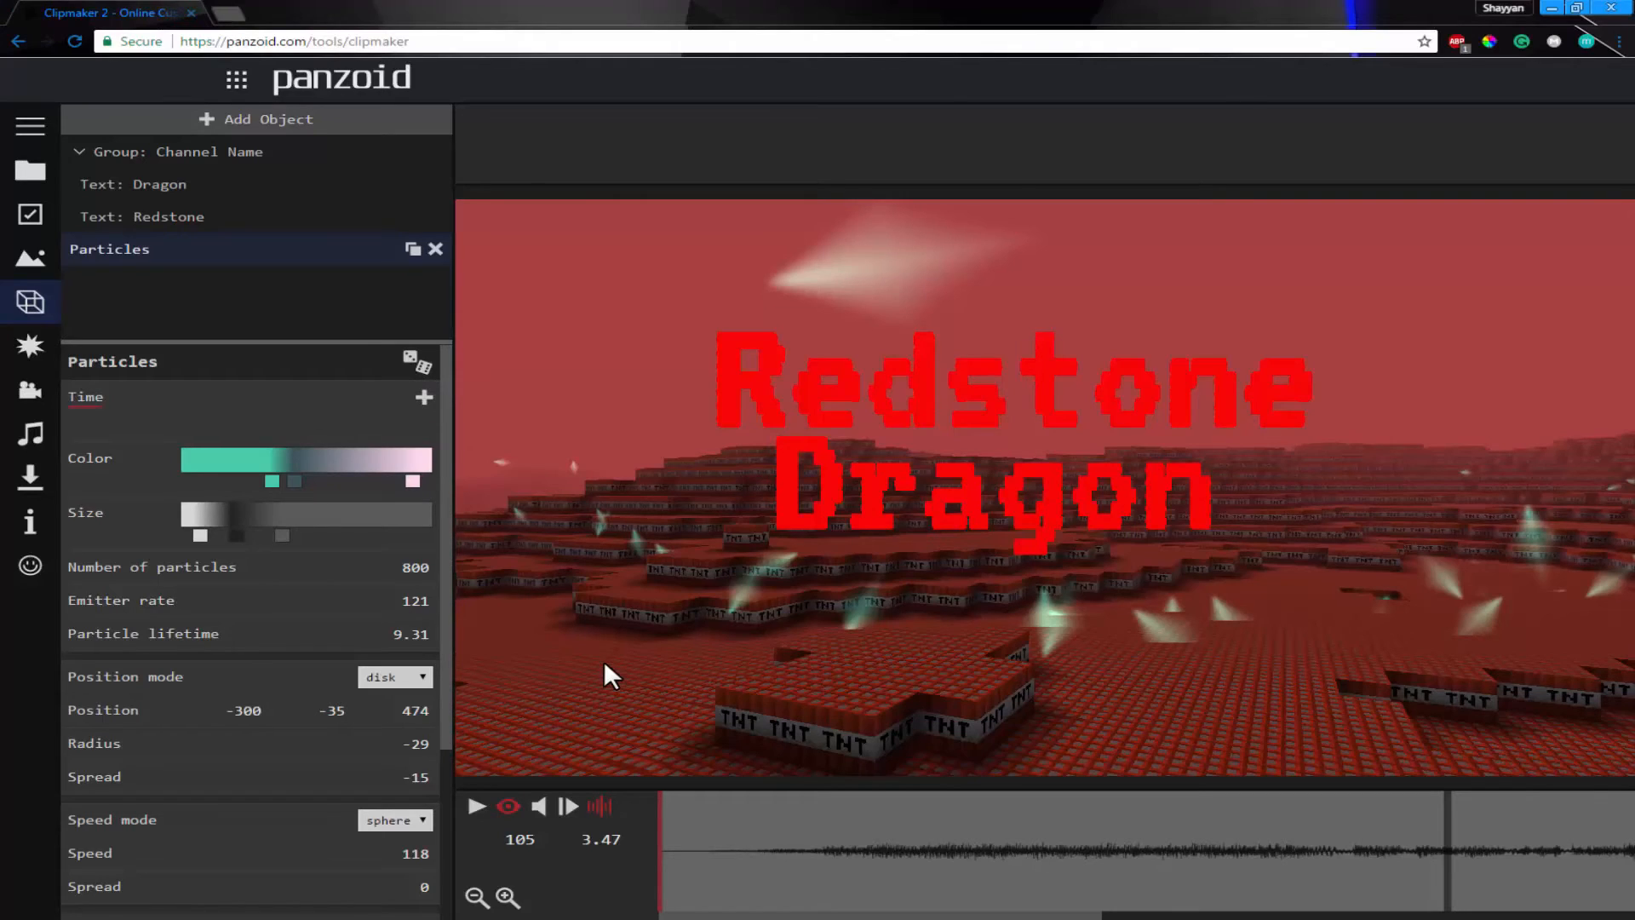
# - Play back the opening of the clip to examine the particles during the camera move, and pause it
pyautogui.click(717, 836)
pyautogui.scroll(-2, 429, 606)
pyautogui.scroll(2, 451, 545)
pyautogui.click(478, 807)
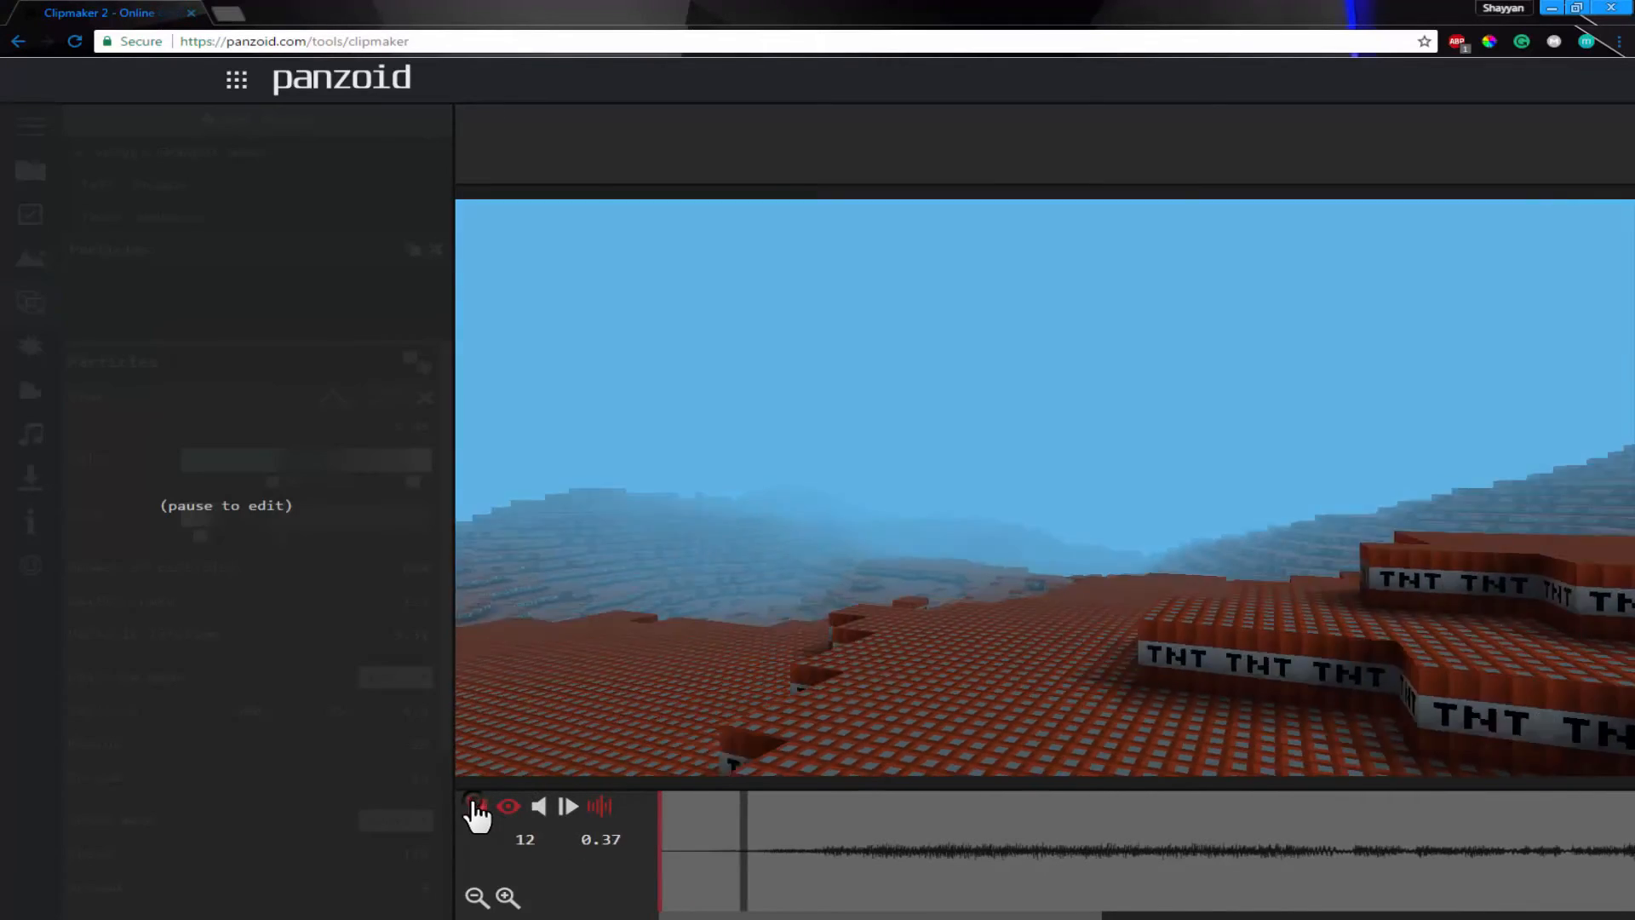
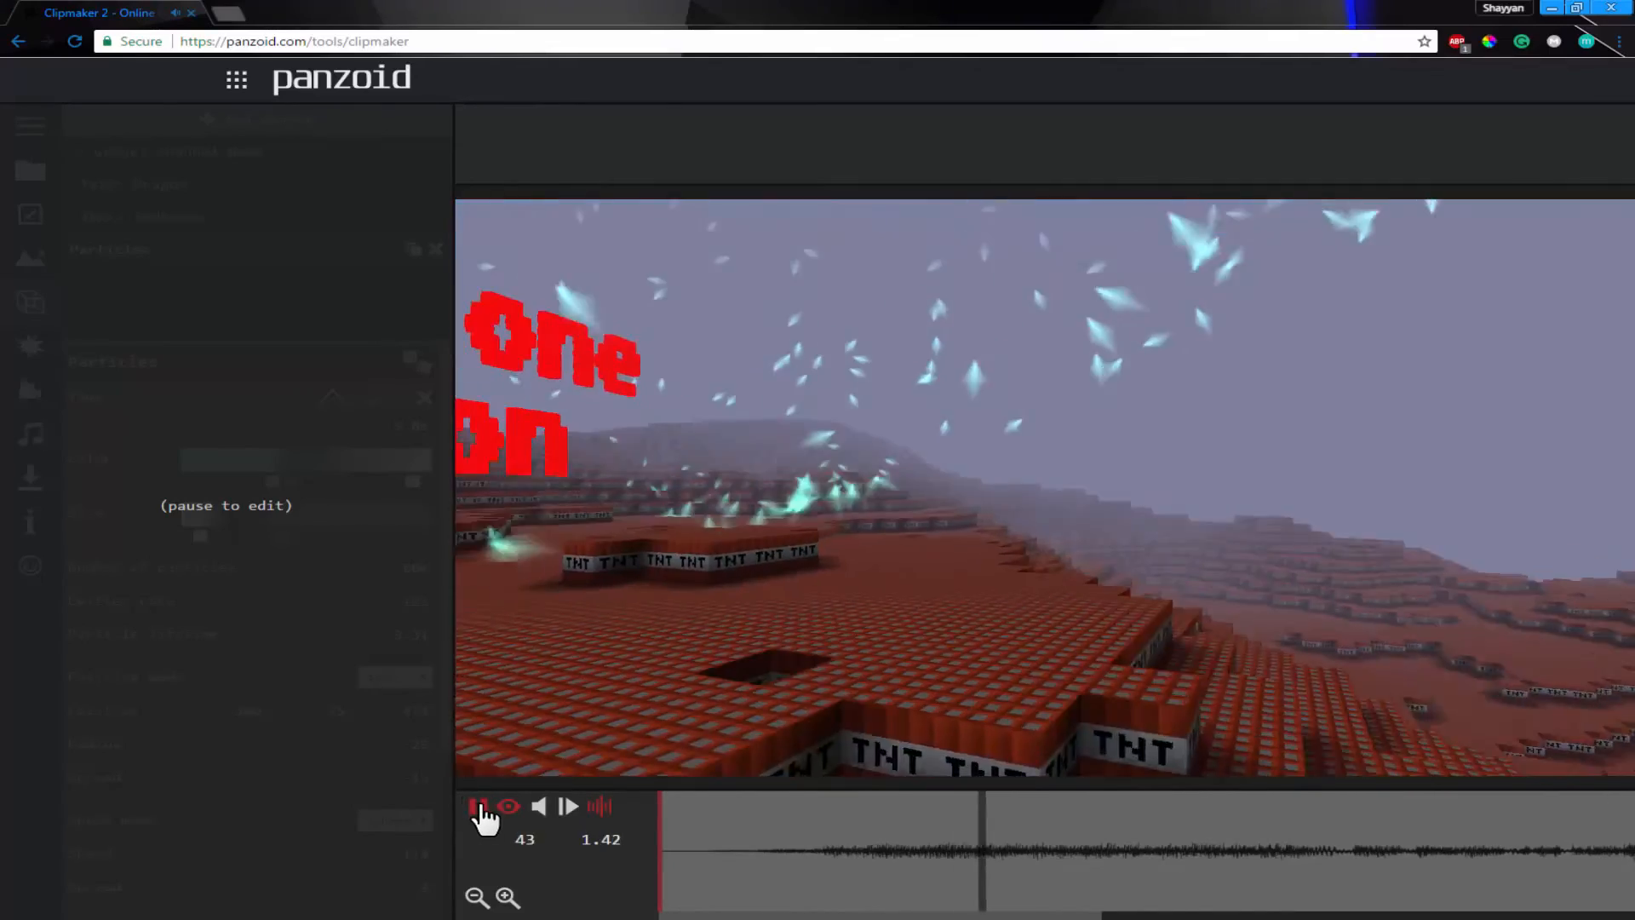
pyautogui.click(477, 807)
# - Examine the Pulse effect's keyframes and the Particles settings while scrubbing through the timeline to frame 256 and back to frame 10
pyautogui.click(7, 345)
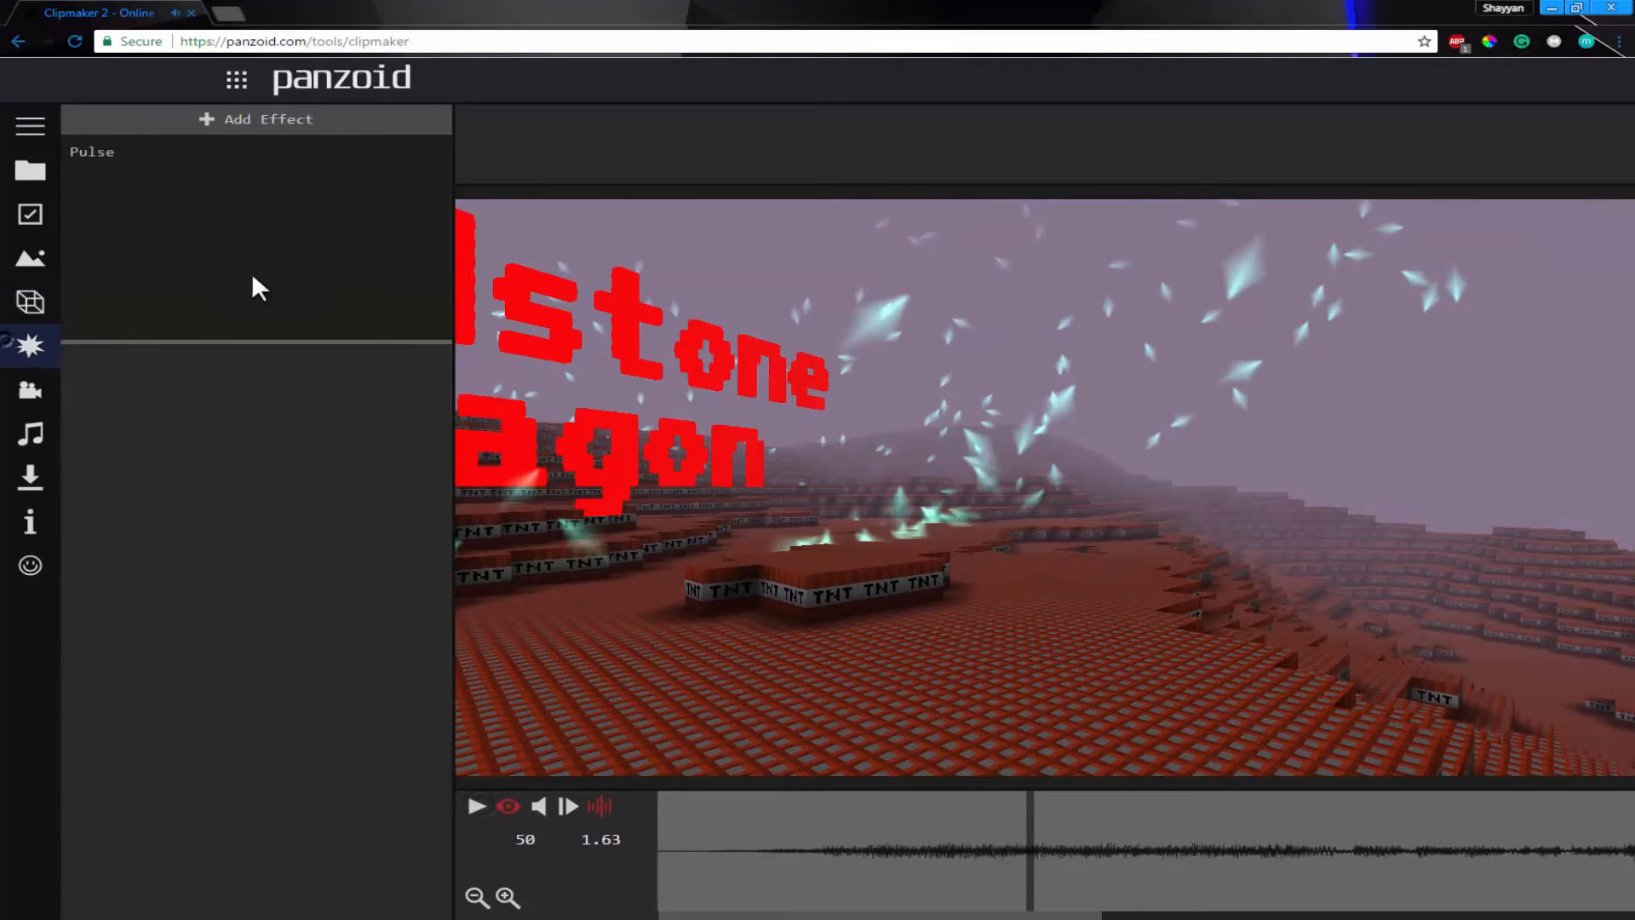
pyautogui.click(145, 157)
pyautogui.moveTo(815, 876)
pyautogui.mouseDown()
pyautogui.moveTo(1633, 886)
pyautogui.moveTo(1075, 882)
pyautogui.moveTo(1631, 882)
pyautogui.moveTo(1390, 882)
pyautogui.moveTo(1411, 883)
pyautogui.mouseUp()
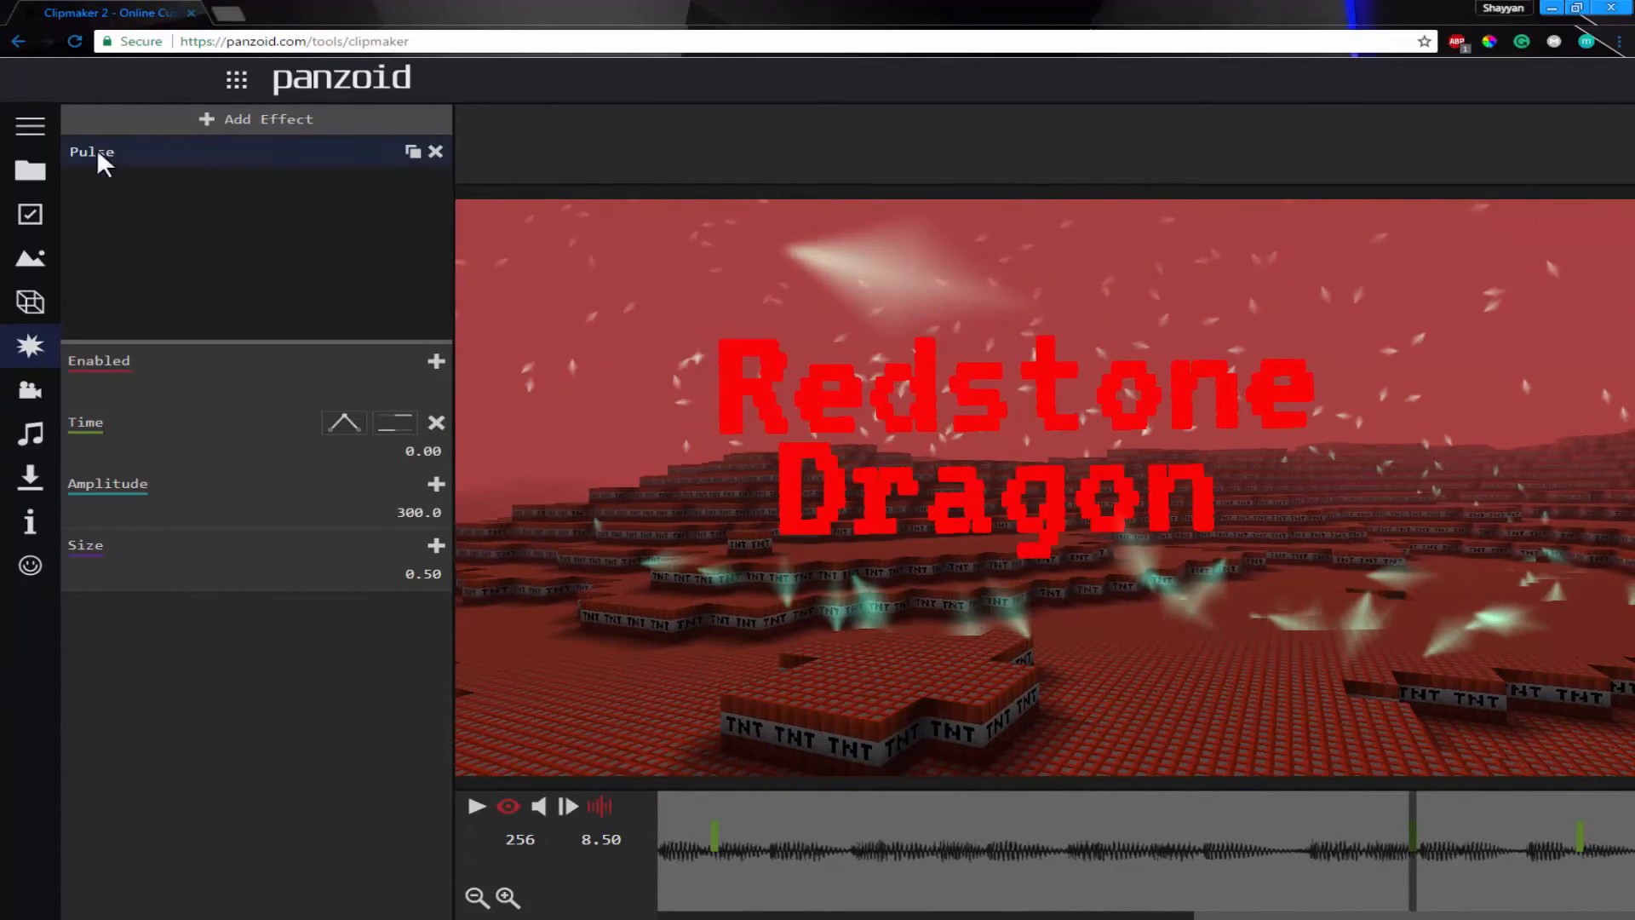
pyautogui.click(46, 303)
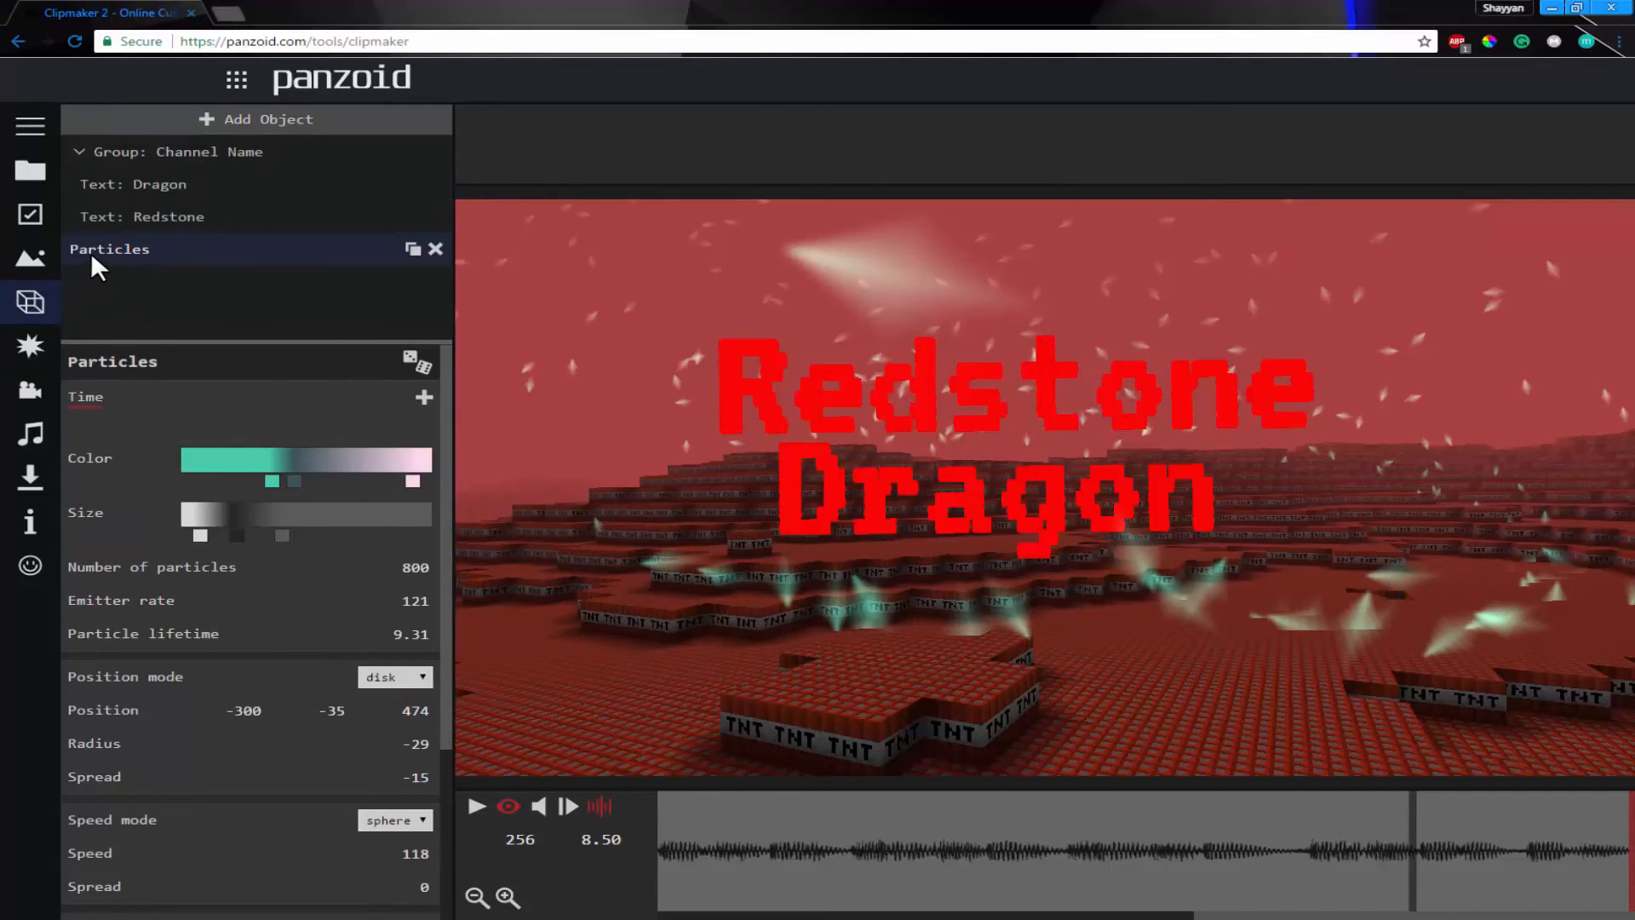
pyautogui.moveTo(1032, 813); pyautogui.dragTo(329, 865)
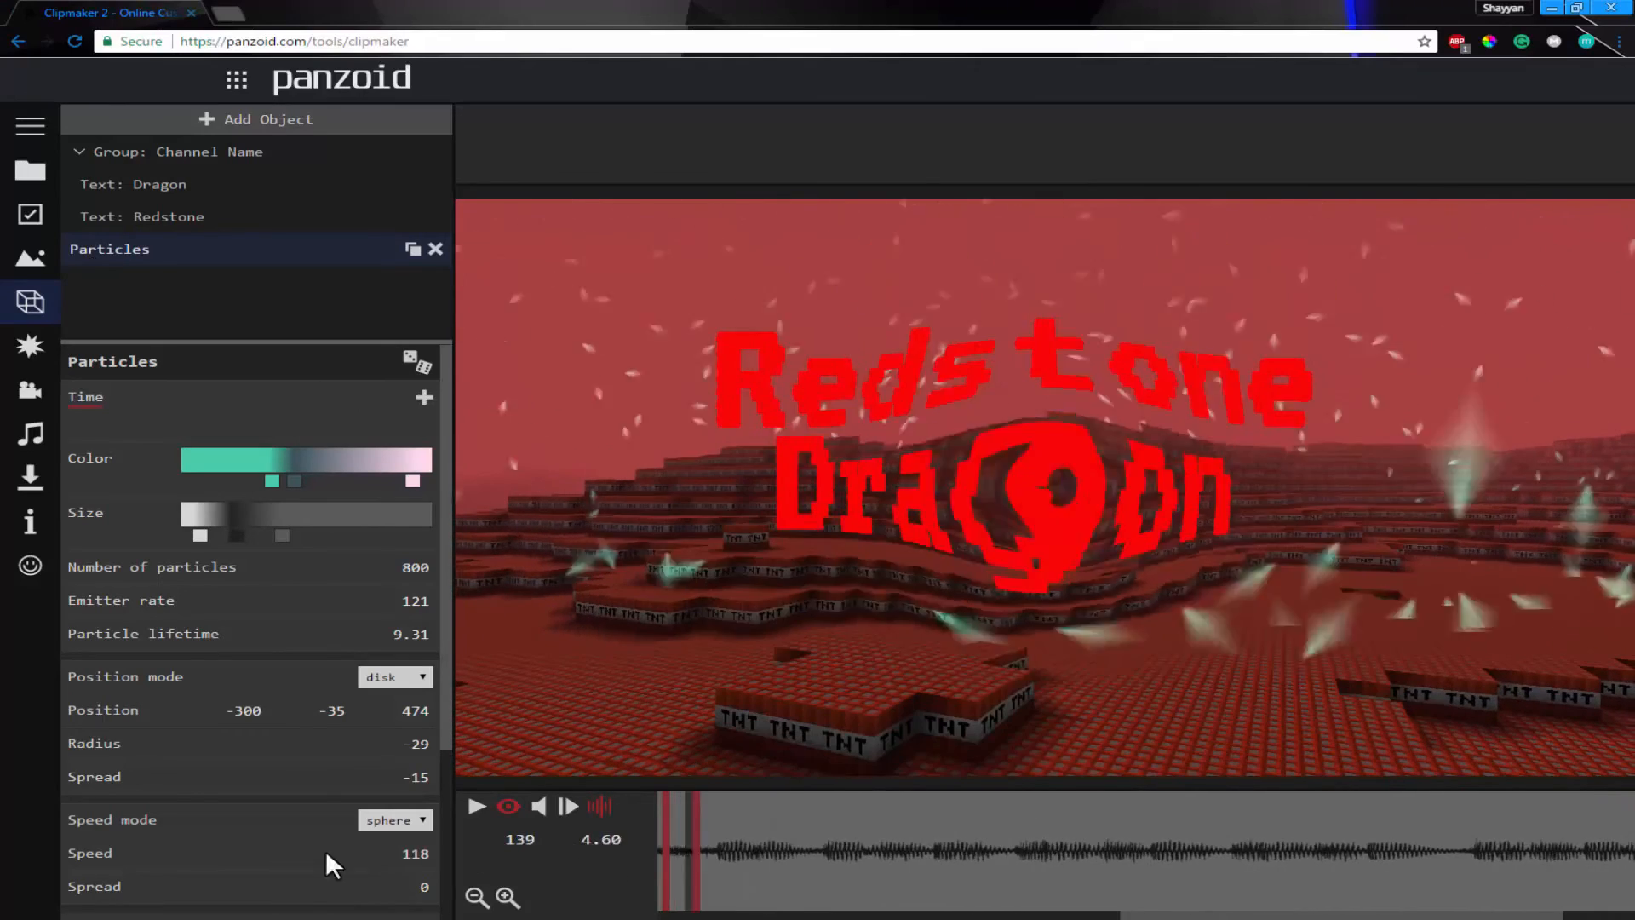
pyautogui.moveTo(1046, 862); pyautogui.dragTo(102, 839)
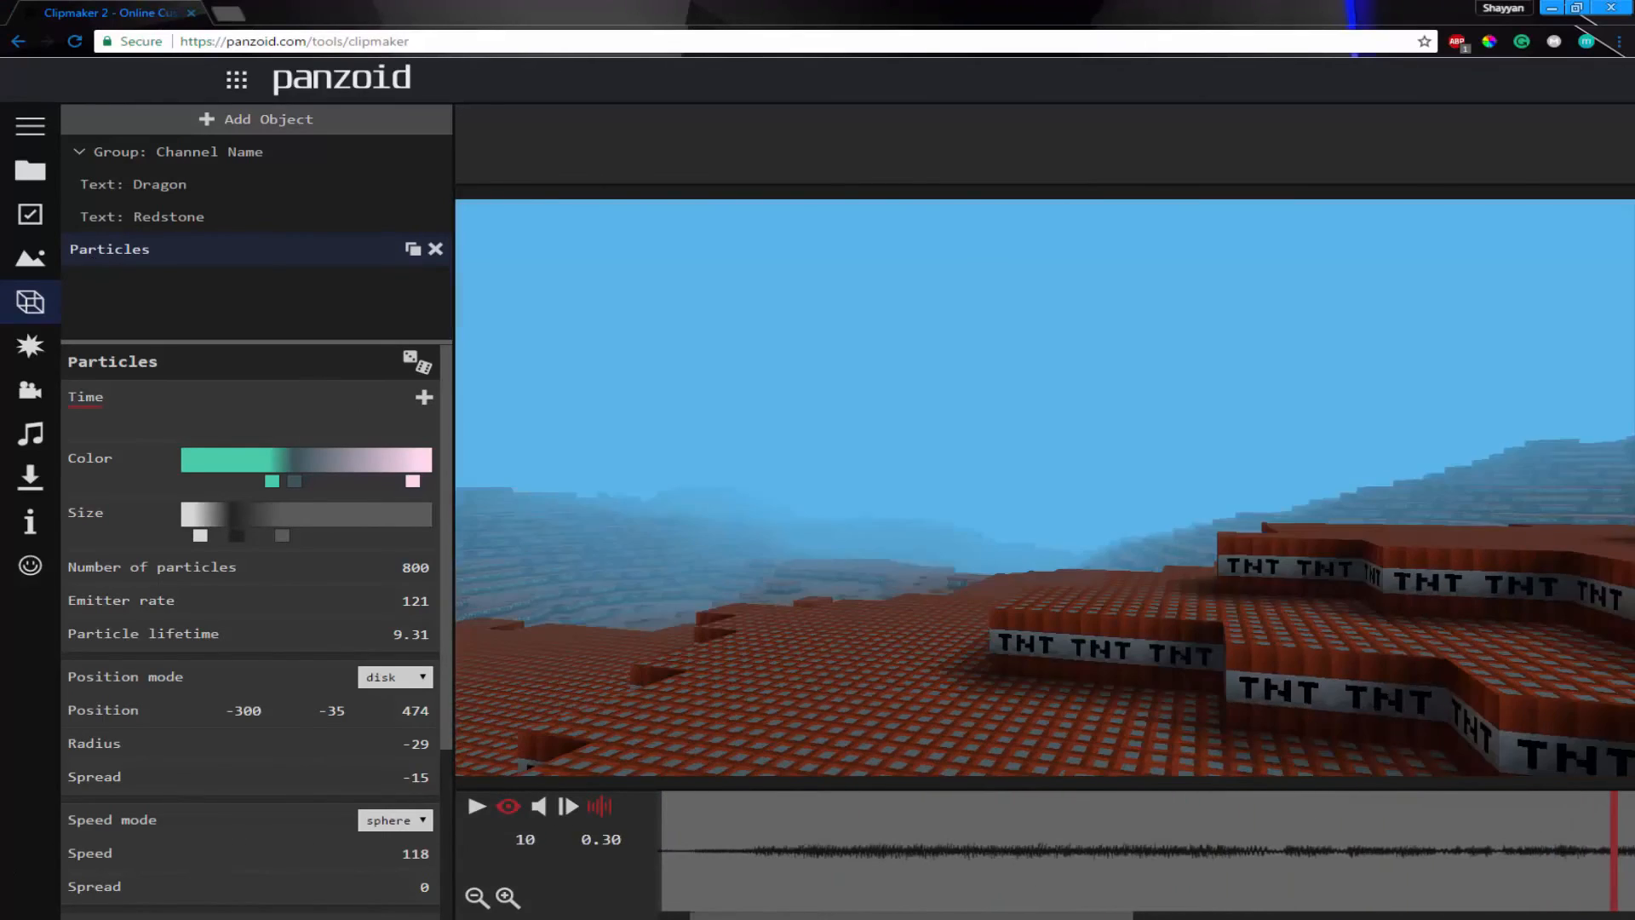
# - Examine the camera animation's keyframes up to frame 219 and the audio track settings, and play back the clip
pyautogui.click(25, 390)
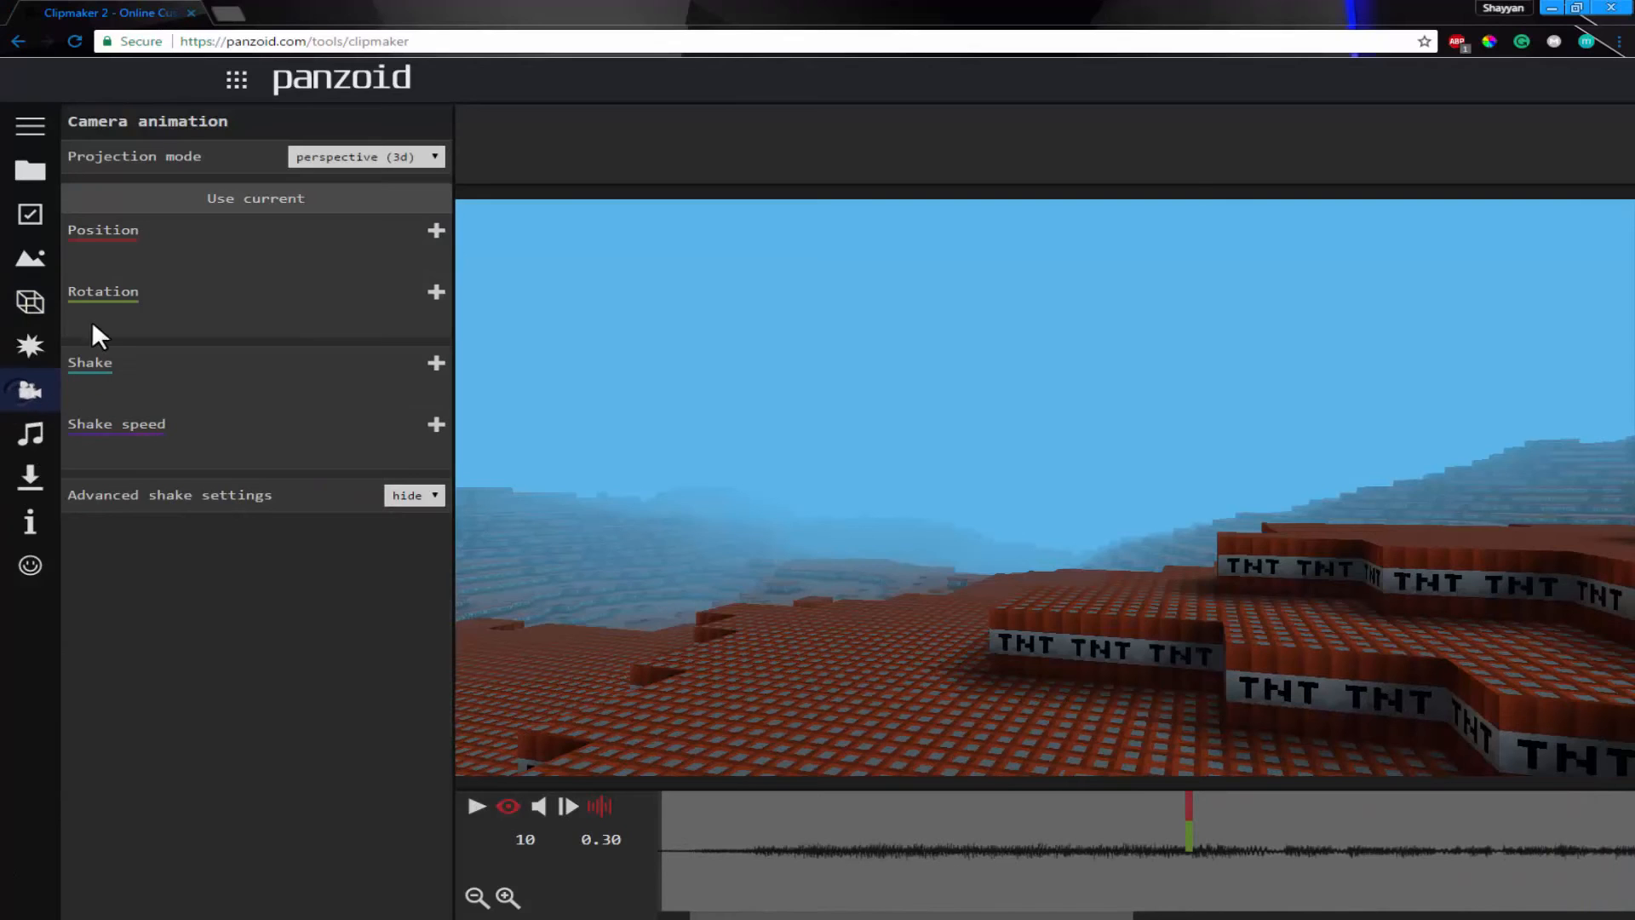
pyautogui.moveTo(603, 839); pyautogui.dragTo(1401, 849)
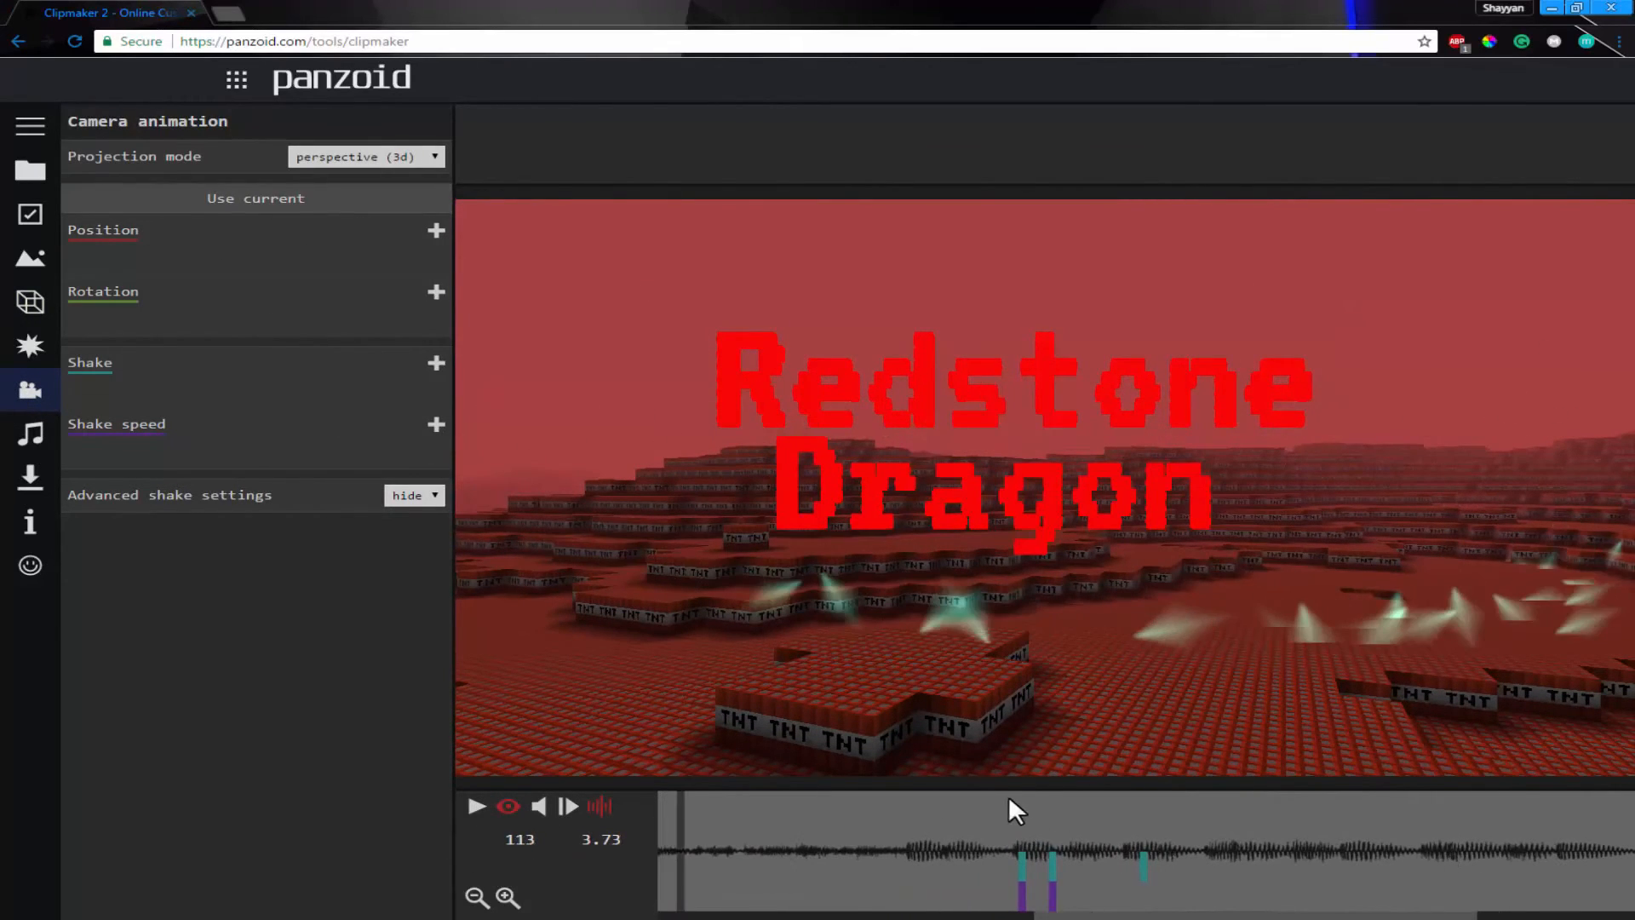
pyautogui.click(1028, 813)
pyautogui.moveTo(971, 819); pyautogui.dragTo(1484, 824)
pyautogui.click(32, 434)
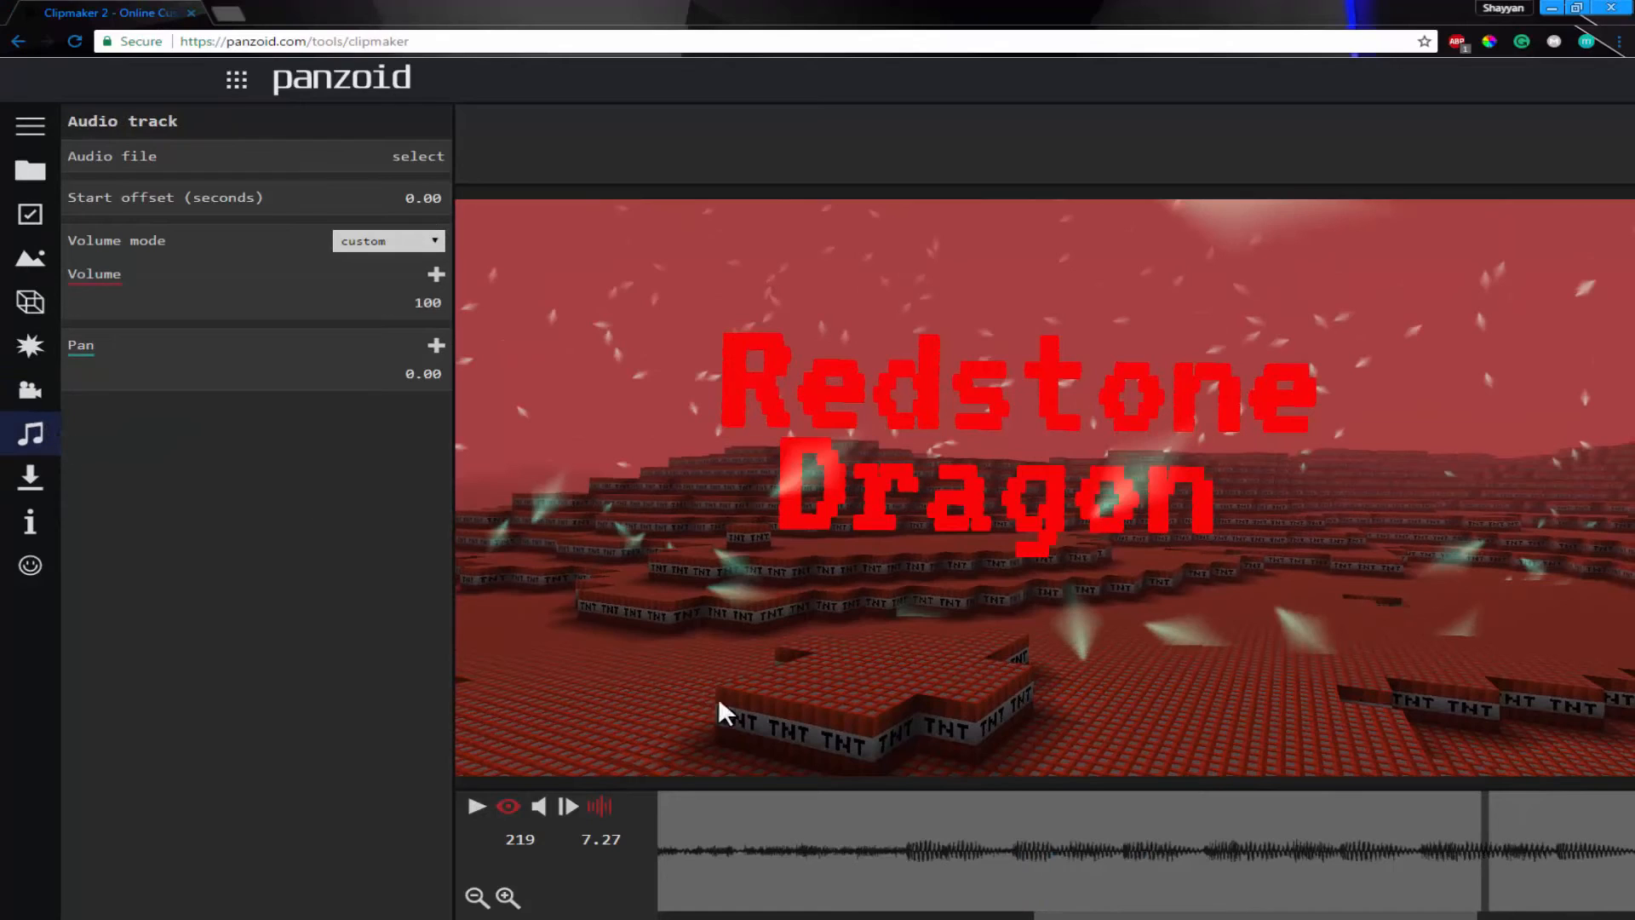
pyautogui.click(477, 806)
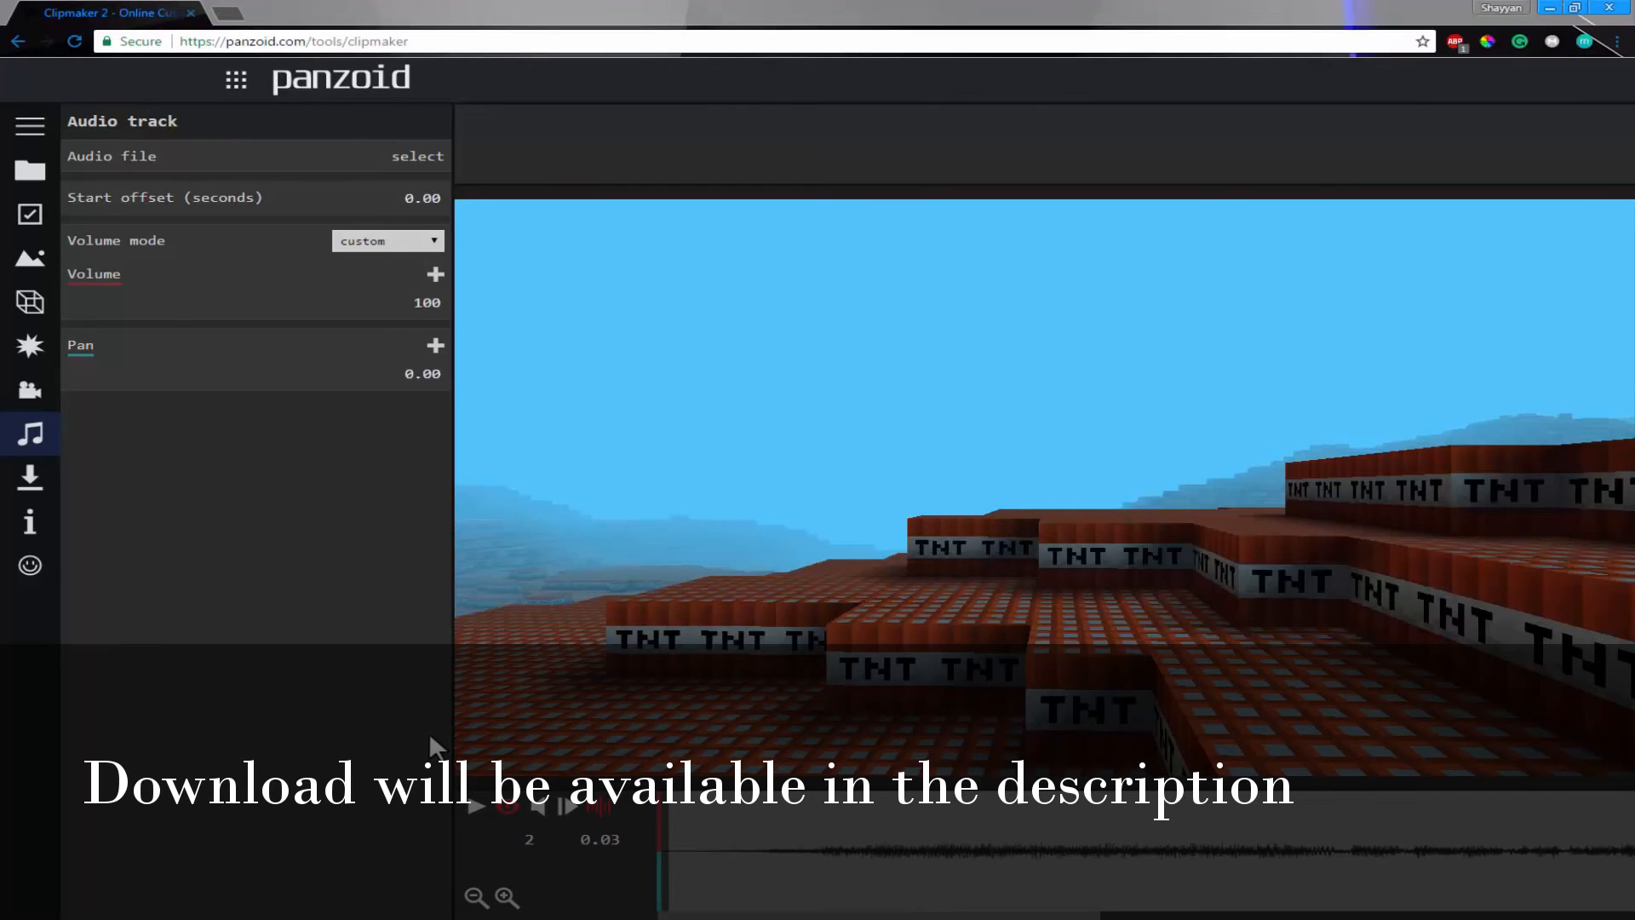
# - Return to frame 1 and set the project's video resolution to 1280x720 (720p)
pyautogui.moveTo(680, 828); pyautogui.dragTo(512, 846)
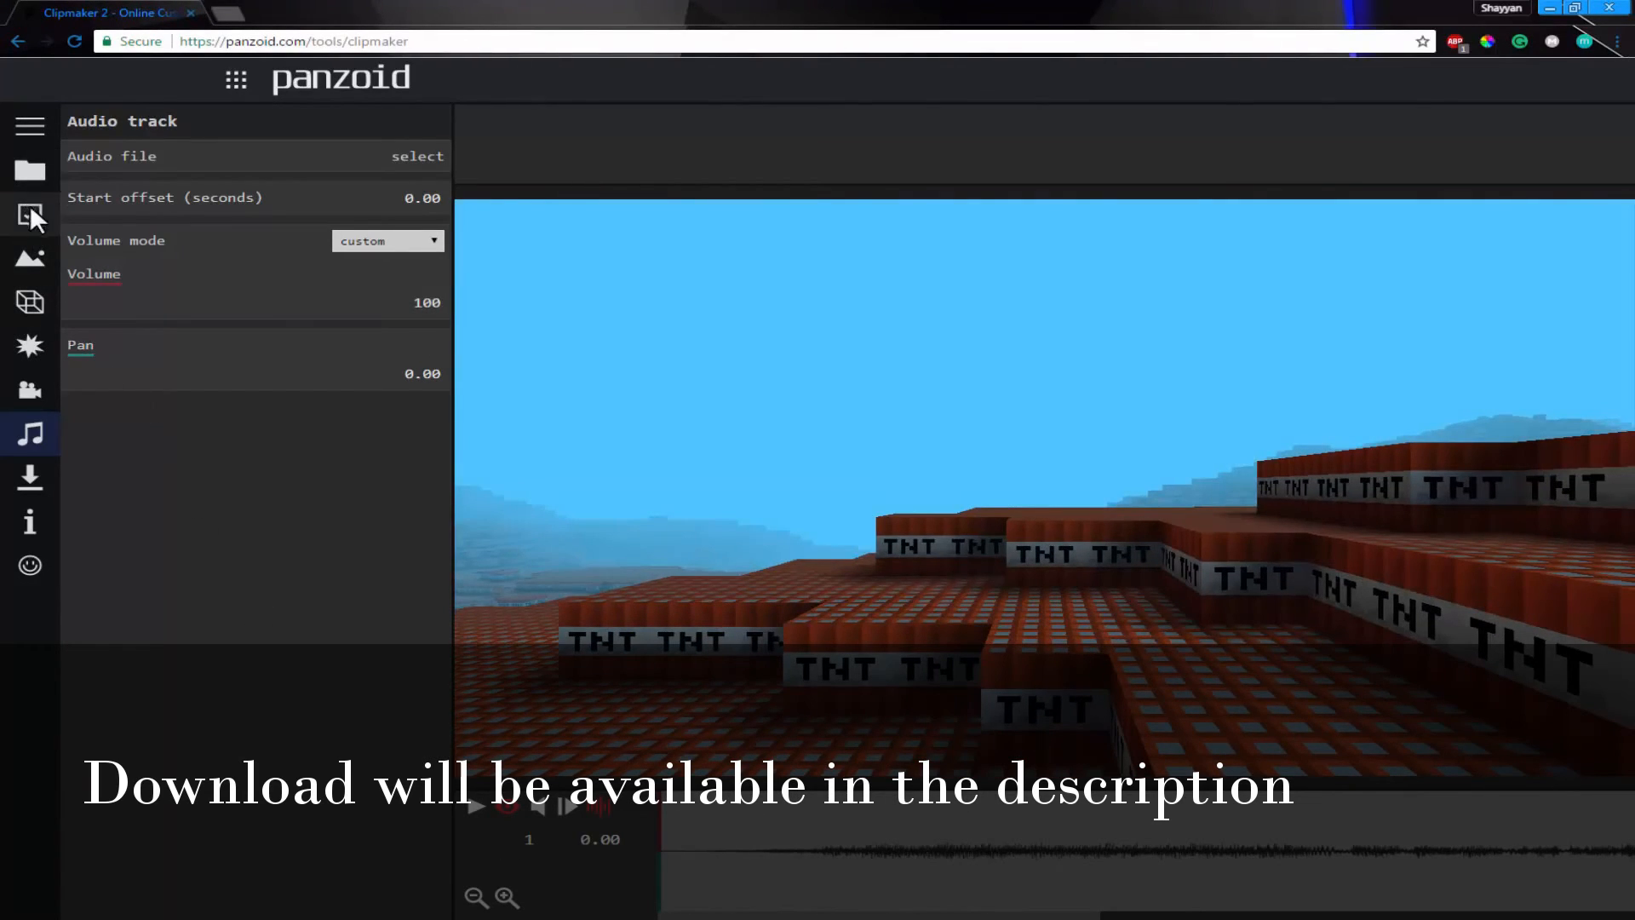
pyautogui.click(31, 132)
pyautogui.click(68, 212)
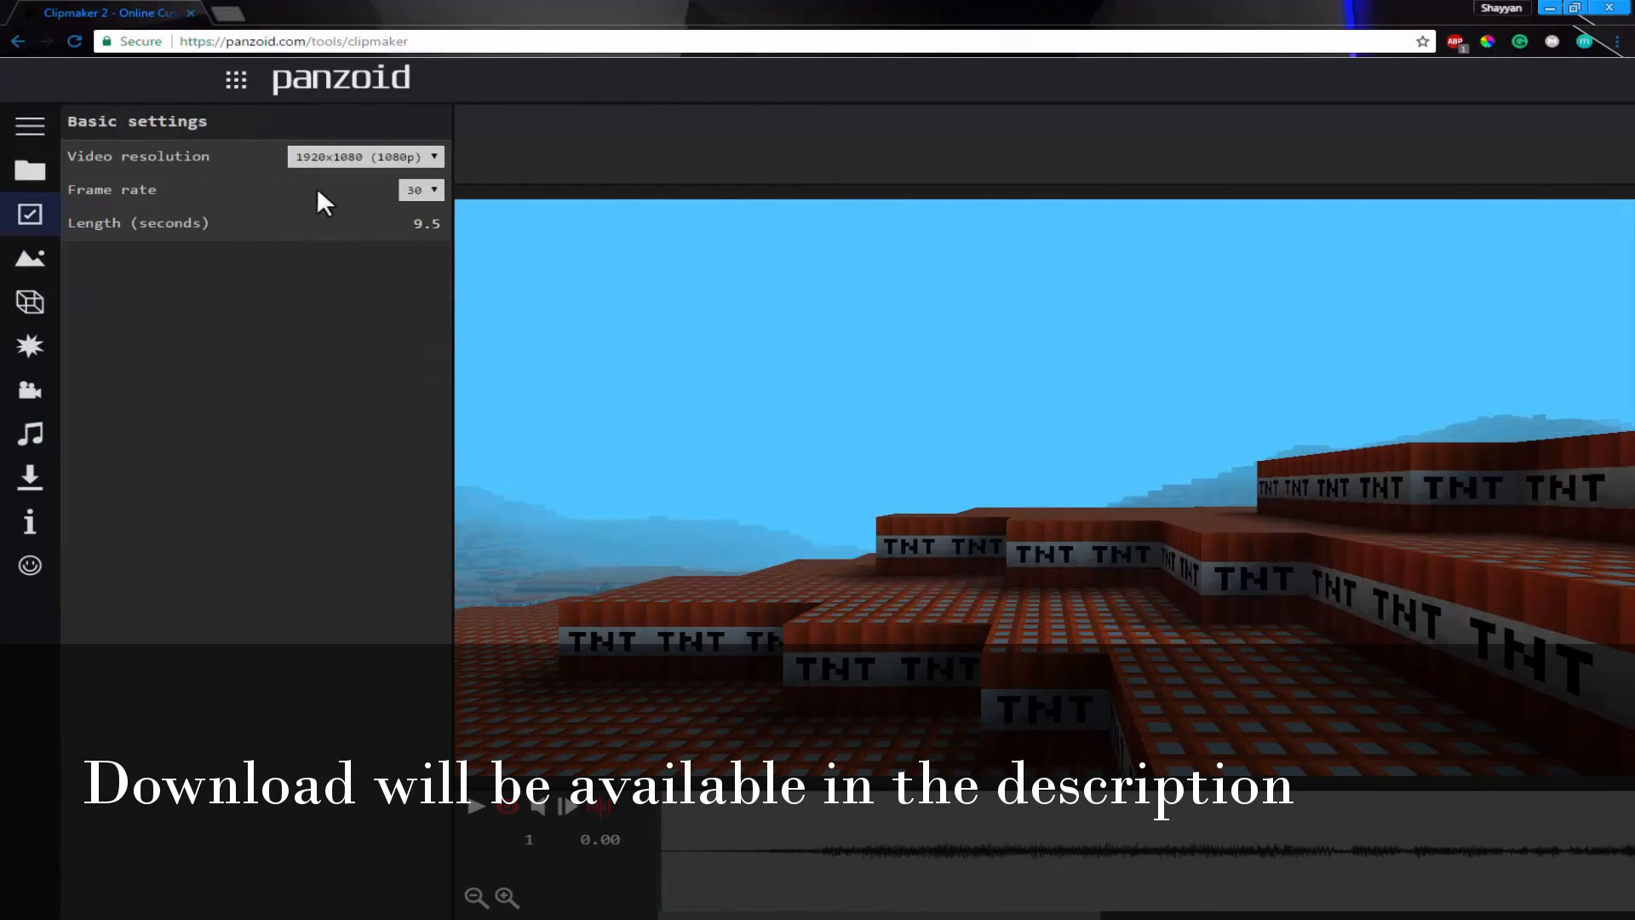
pyautogui.click(407, 157)
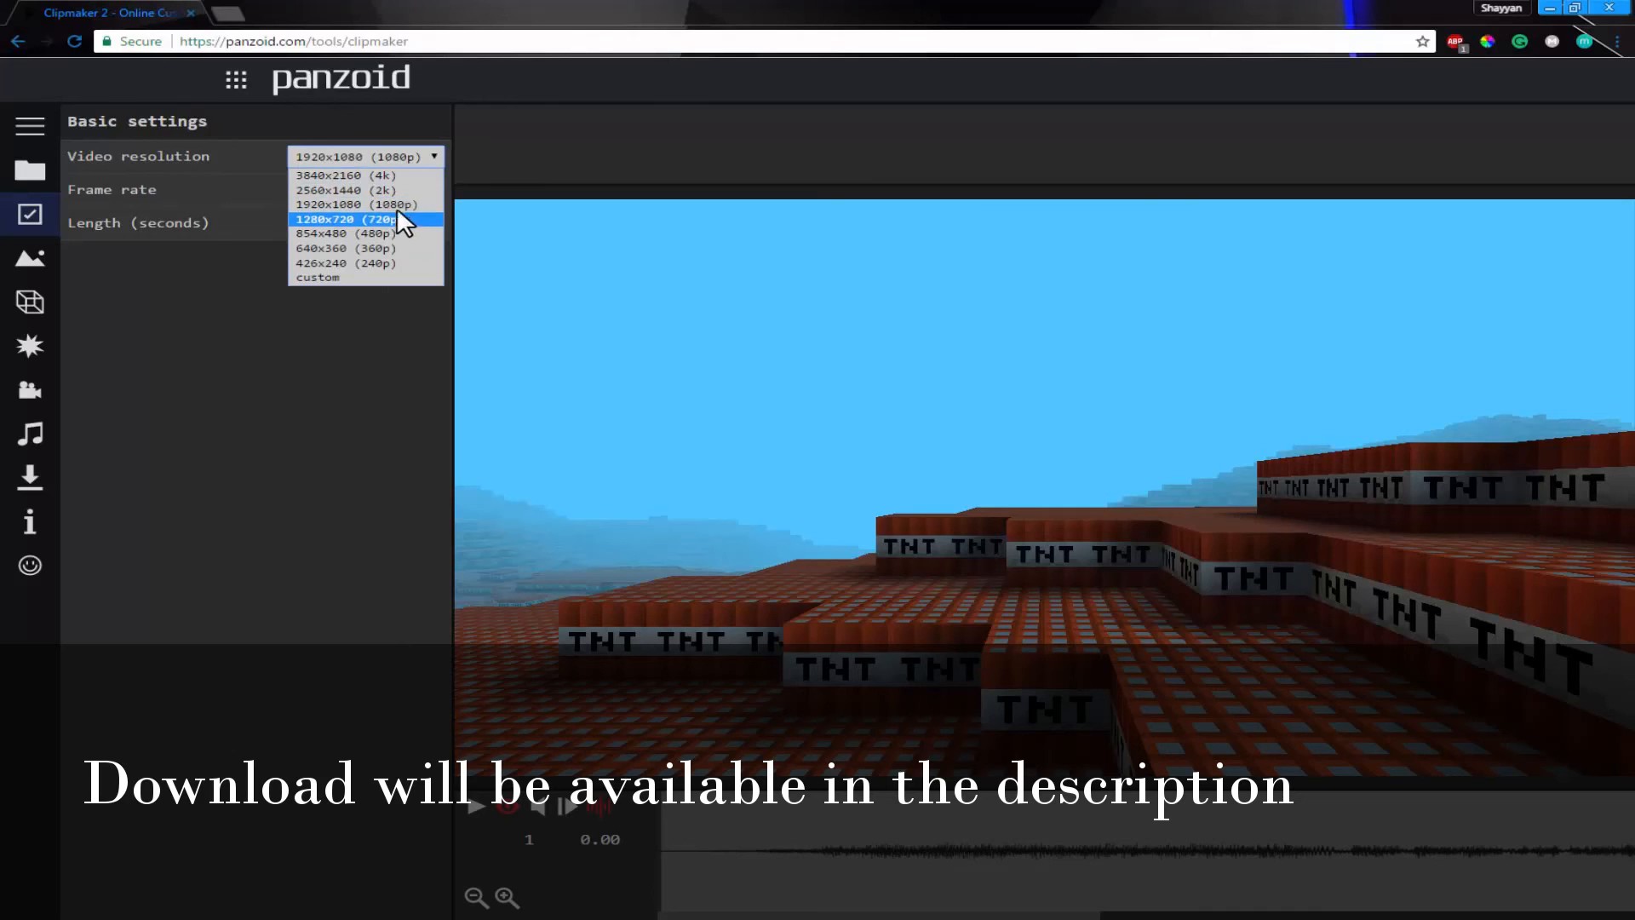
pyautogui.click(365, 221)
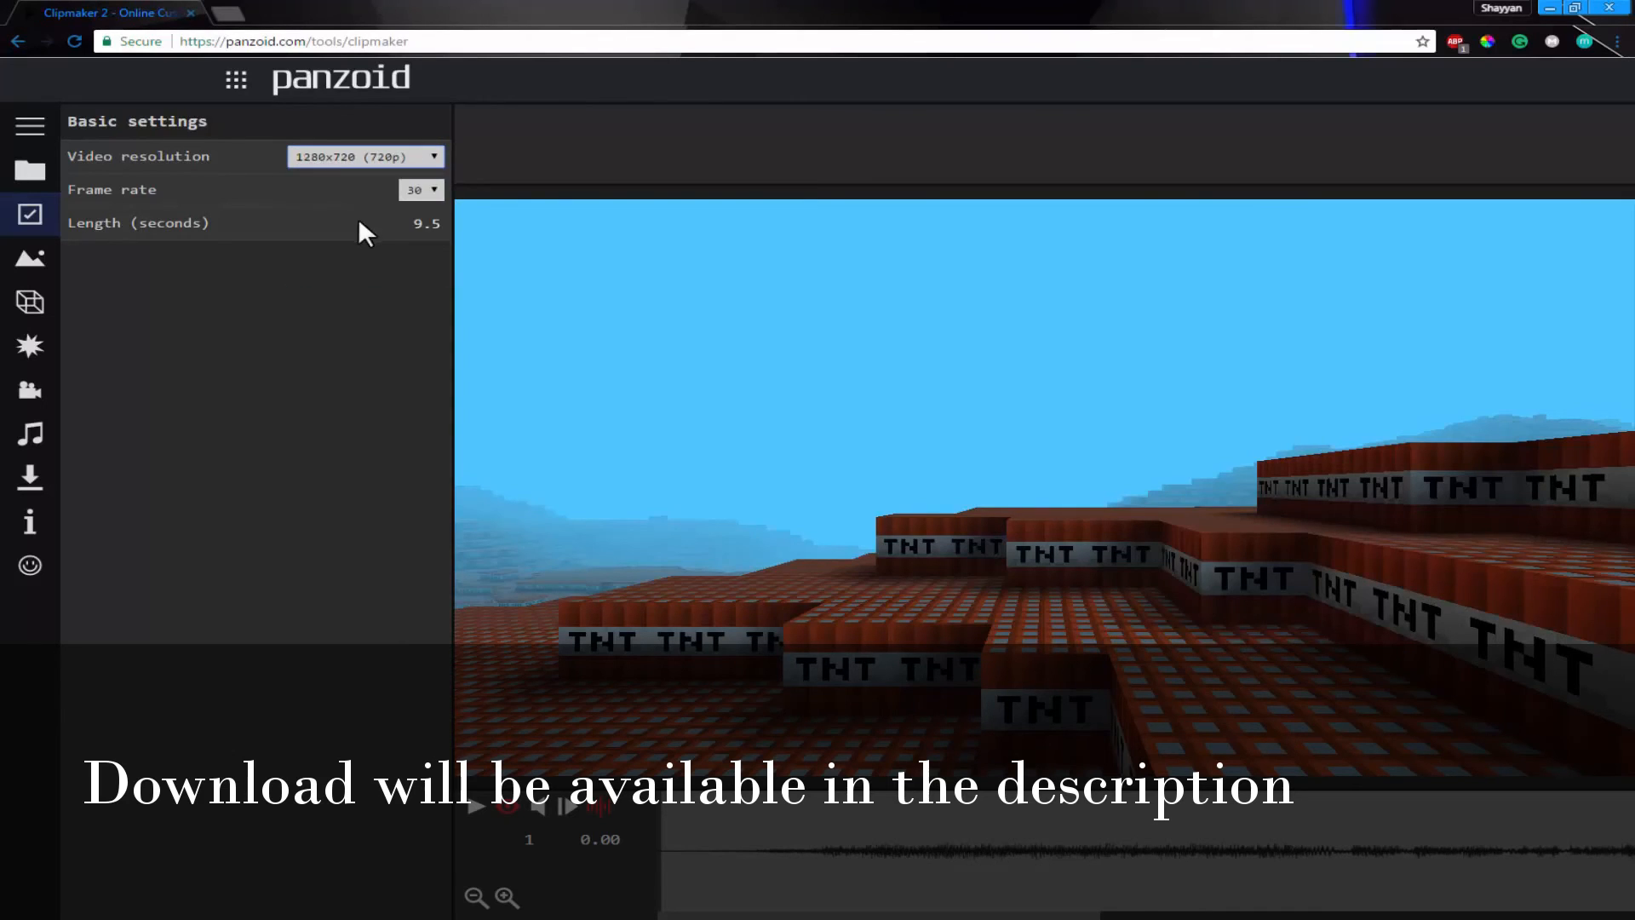
# - Check the camera animation settings at frame 1 and save the project
pyautogui.click(37, 392)
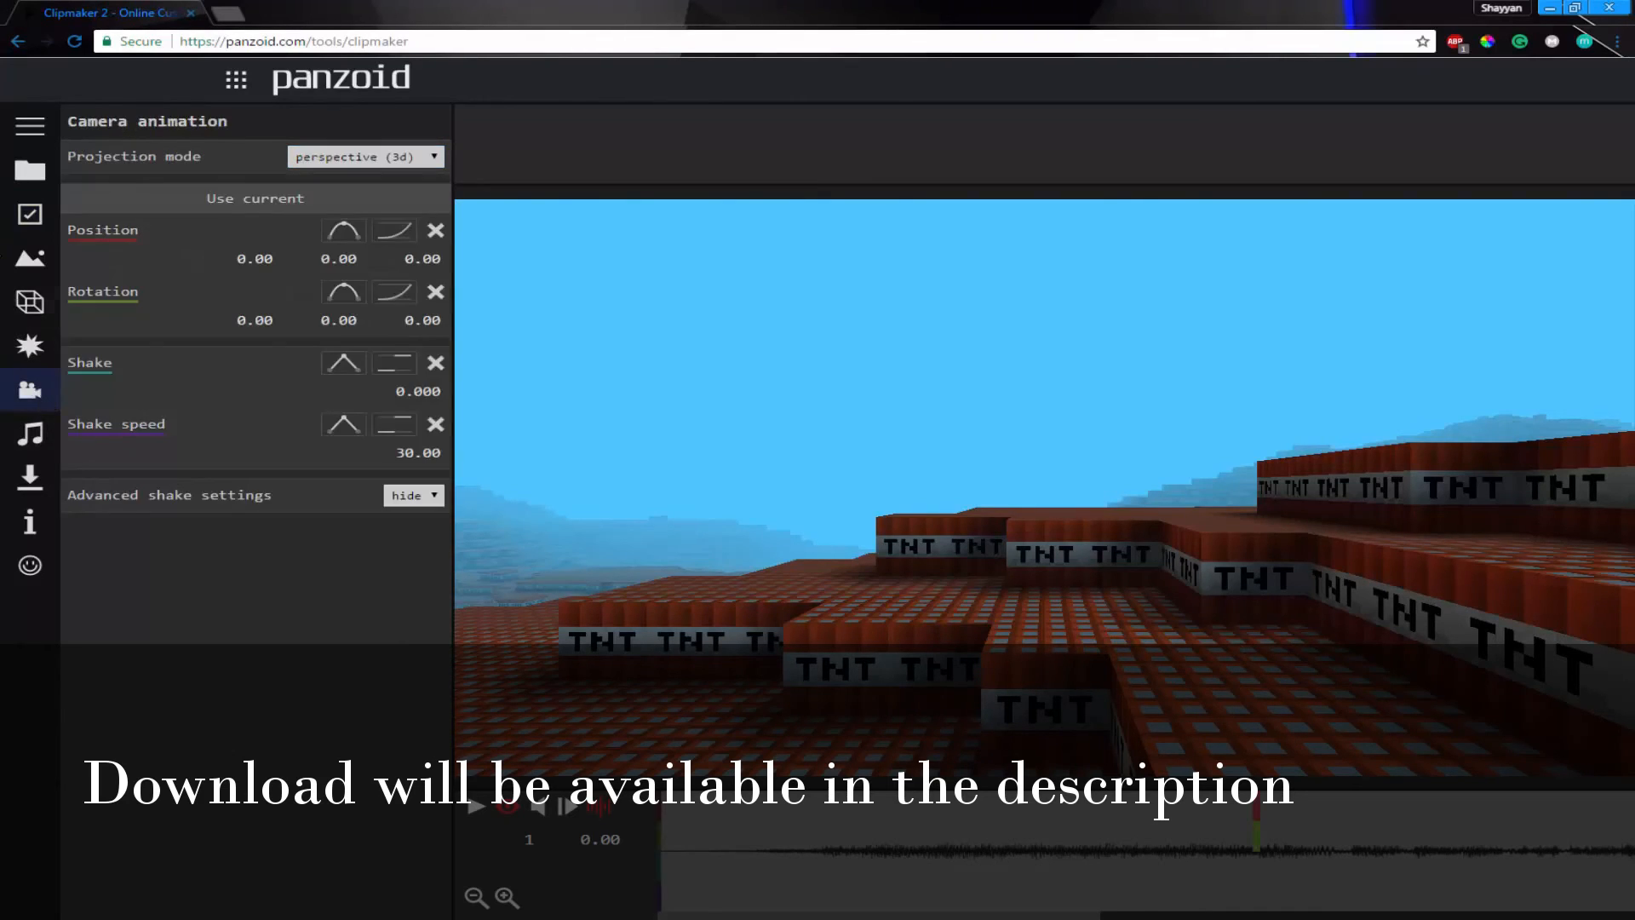
pyautogui.click(25, 181)
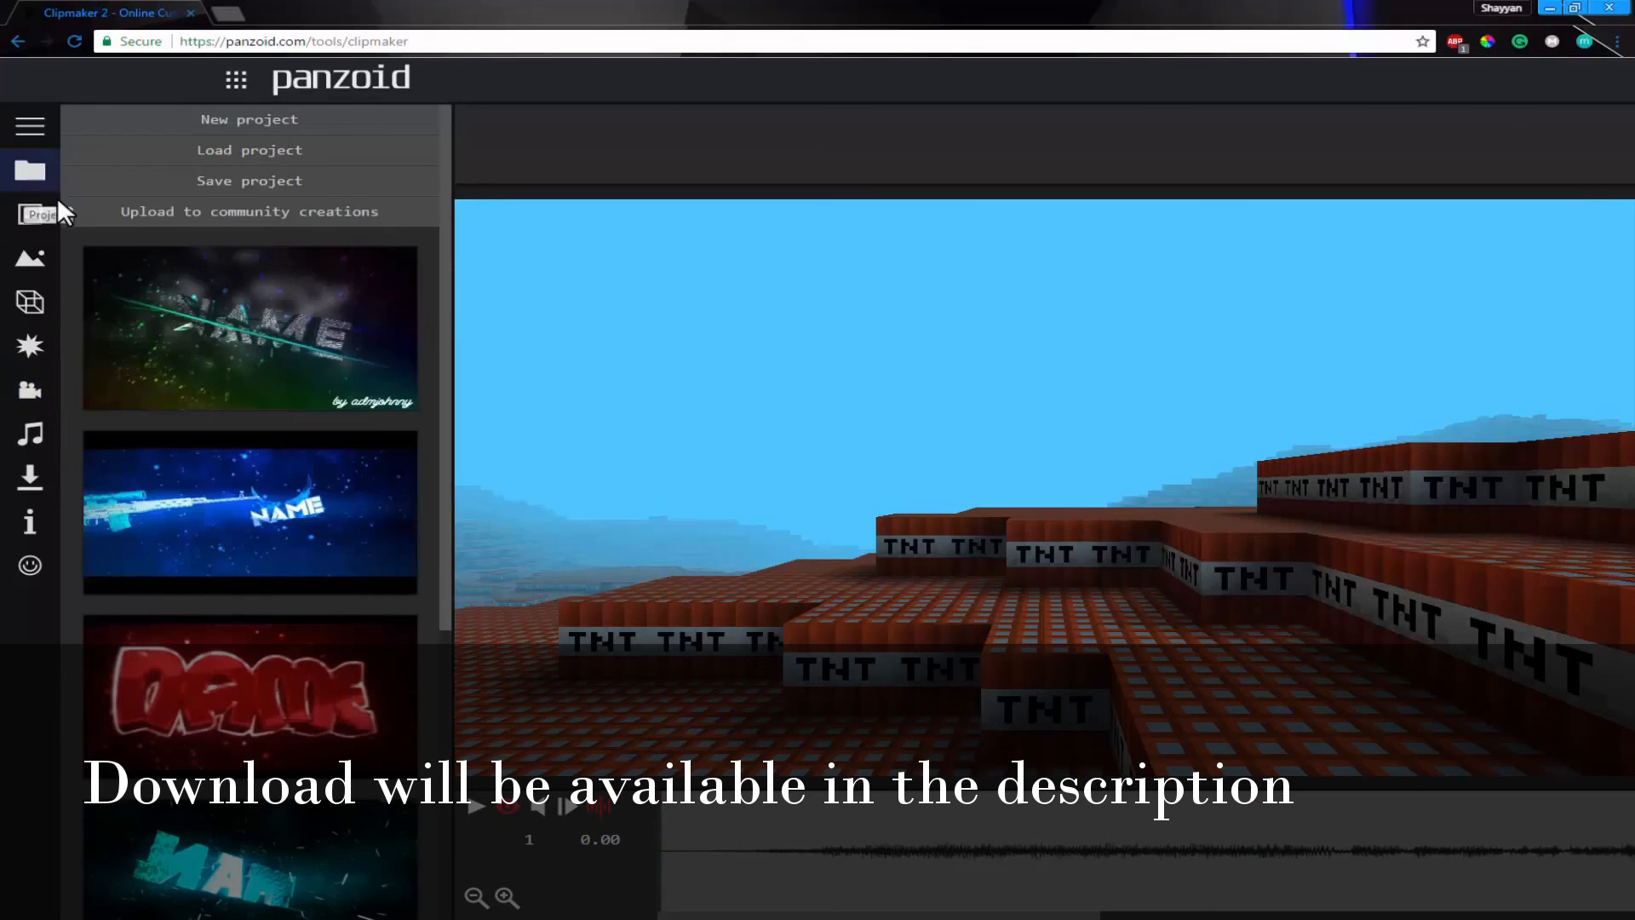
pyautogui.click(288, 177)
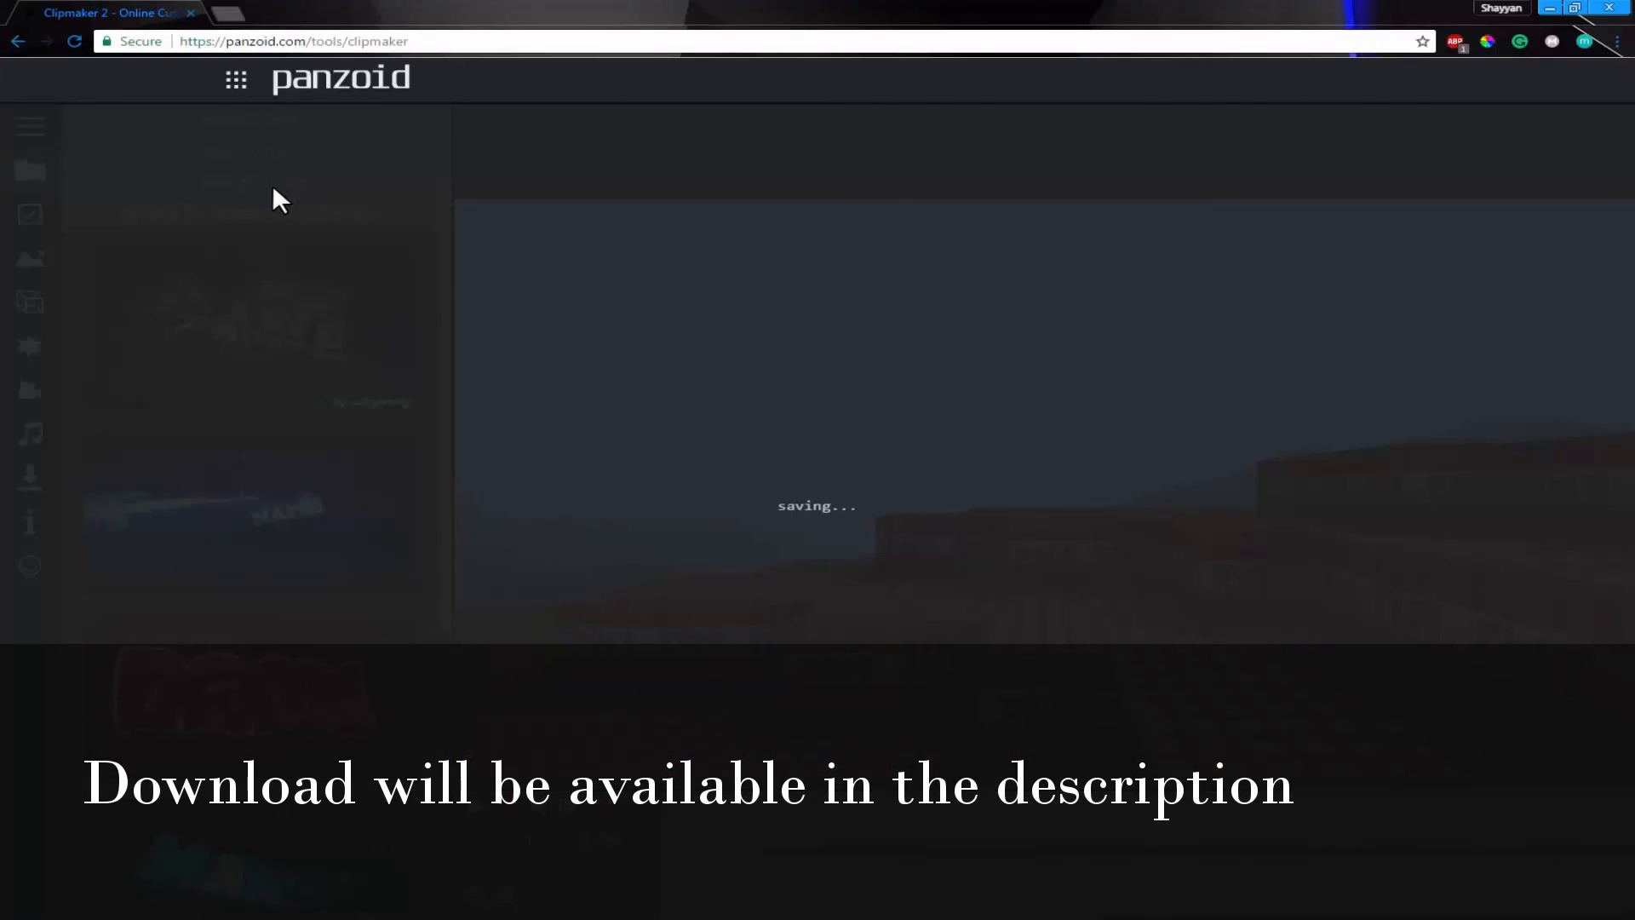